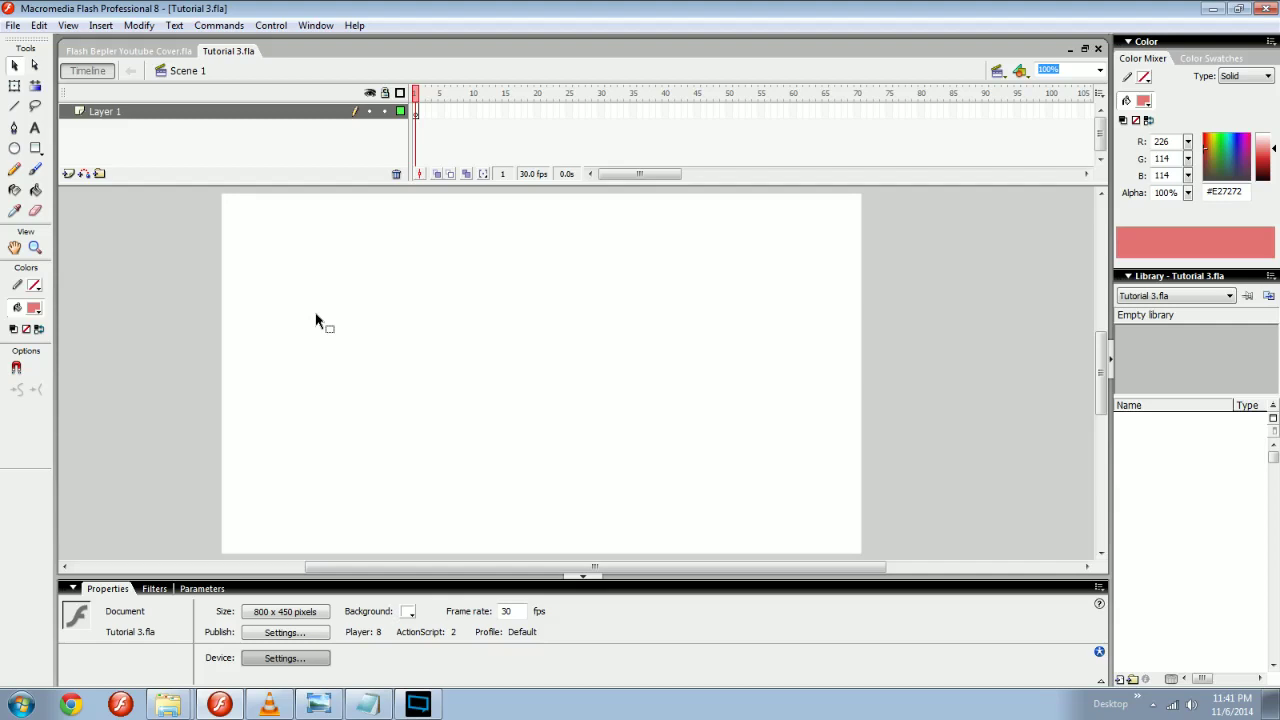
{"action": "left_click_drag", "start_coordinate": [219, 195], "coordinate": [868, 562]}
{"action": "left_click", "coordinate": [447, 113]}
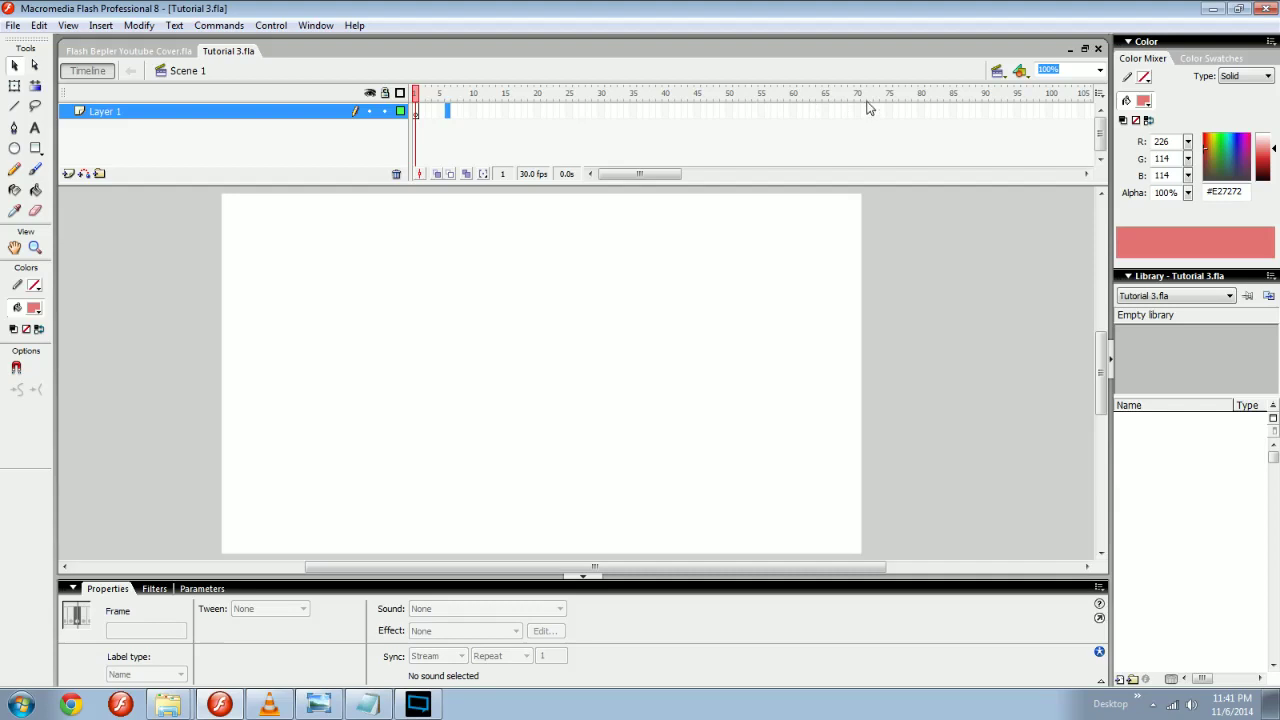
{"action": "left_click", "coordinate": [895, 112]}
{"action": "left_click_drag", "start_coordinate": [530, 116], "coordinate": [704, 116]}
{"action": "left_click", "coordinate": [737, 113]}
{"action": "key", "text": "space"}
{"action": "left_click_drag", "start_coordinate": [335, 298], "coordinate": [335, 297]}
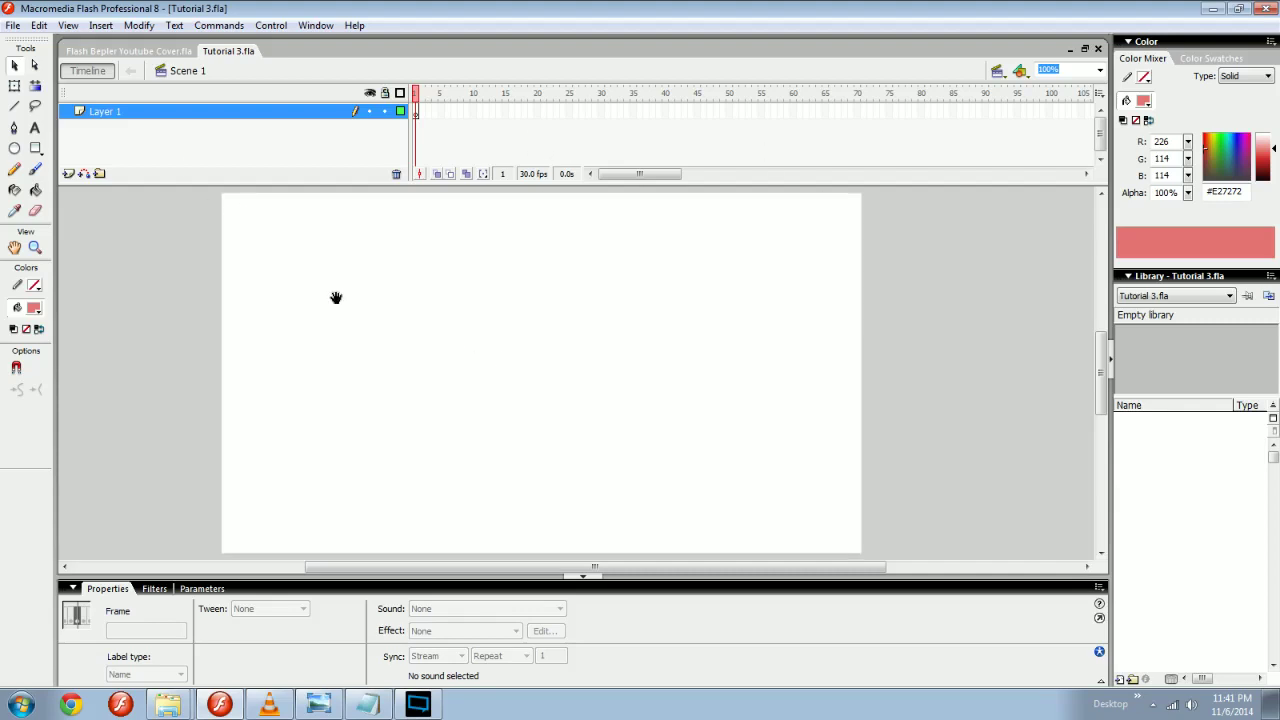
{"action": "left_click", "coordinate": [335, 297]}
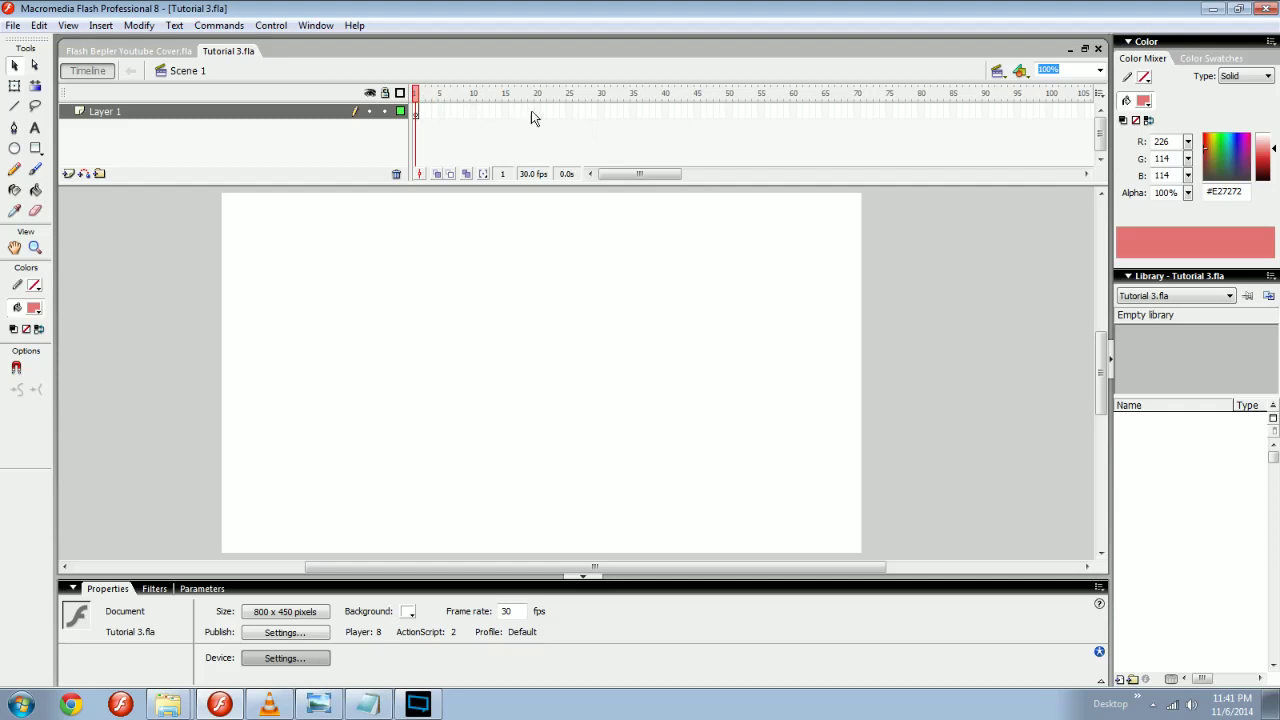
{"action": "left_click_drag", "start_coordinate": [326, 334], "coordinate": [527, 395]}
{"action": "left_click_drag", "start_coordinate": [337, 297], "coordinate": [458, 410]}
{"action": "left_click_drag", "start_coordinate": [299, 281], "coordinate": [495, 405]}
{"action": "left_click_drag", "start_coordinate": [366, 292], "coordinate": [465, 370]}
{"action": "left_click_drag", "start_coordinate": [279, 269], "coordinate": [526, 432]}
{"action": "left_click_drag", "start_coordinate": [306, 326], "coordinate": [359, 359]}
{"action": "left_click_drag", "start_coordinate": [420, 112], "coordinate": [651, 115]}
{"action": "left_click", "coordinate": [837, 110]}
{"action": "left_click", "coordinate": [510, 122]}
{"action": "left_click_drag", "start_coordinate": [476, 112], "coordinate": [693, 119]}
{"action": "left_click", "coordinate": [695, 118]}
{"action": "left_click_drag", "start_coordinate": [612, 116], "coordinate": [842, 116]}
{"action": "left_click", "coordinate": [846, 116]}
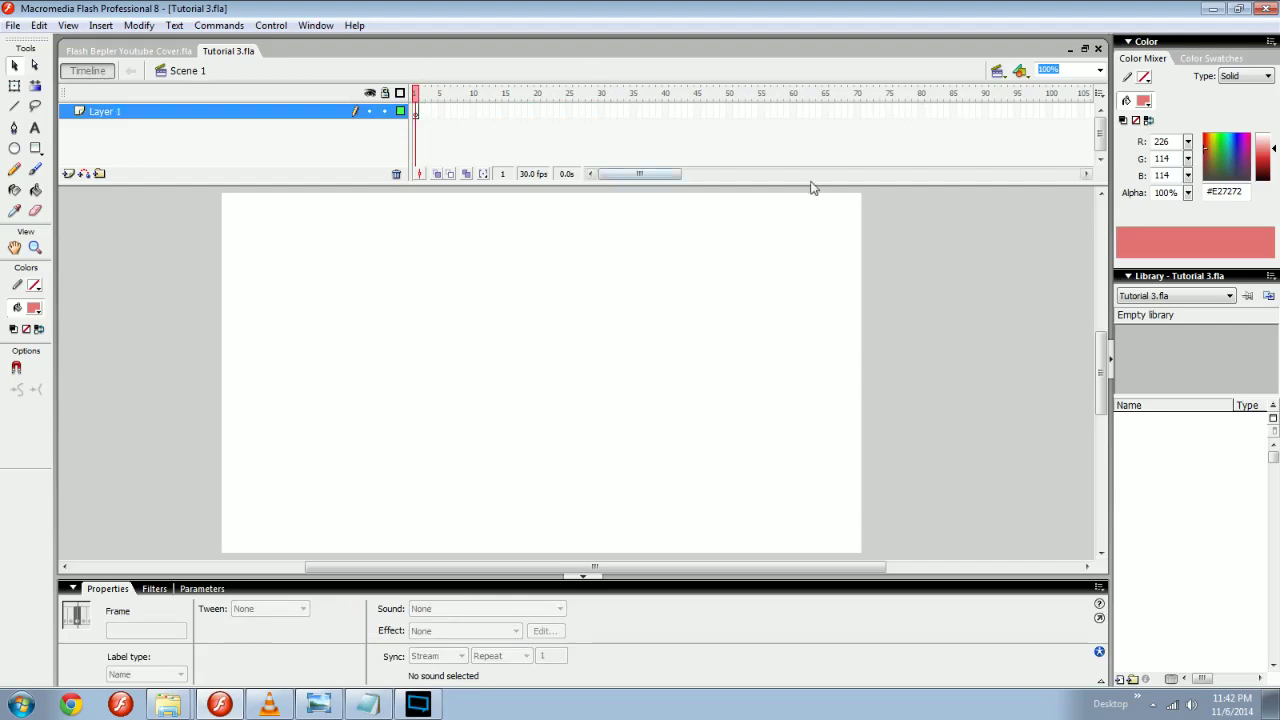
{"action": "mouse_move", "coordinate": [701, 183]}
{"action": "left_mouse_down"}
{"action": "mouse_move", "coordinate": [708, 241]}
{"action": "mouse_move", "coordinate": [703, 191]}
{"action": "left_mouse_up"}
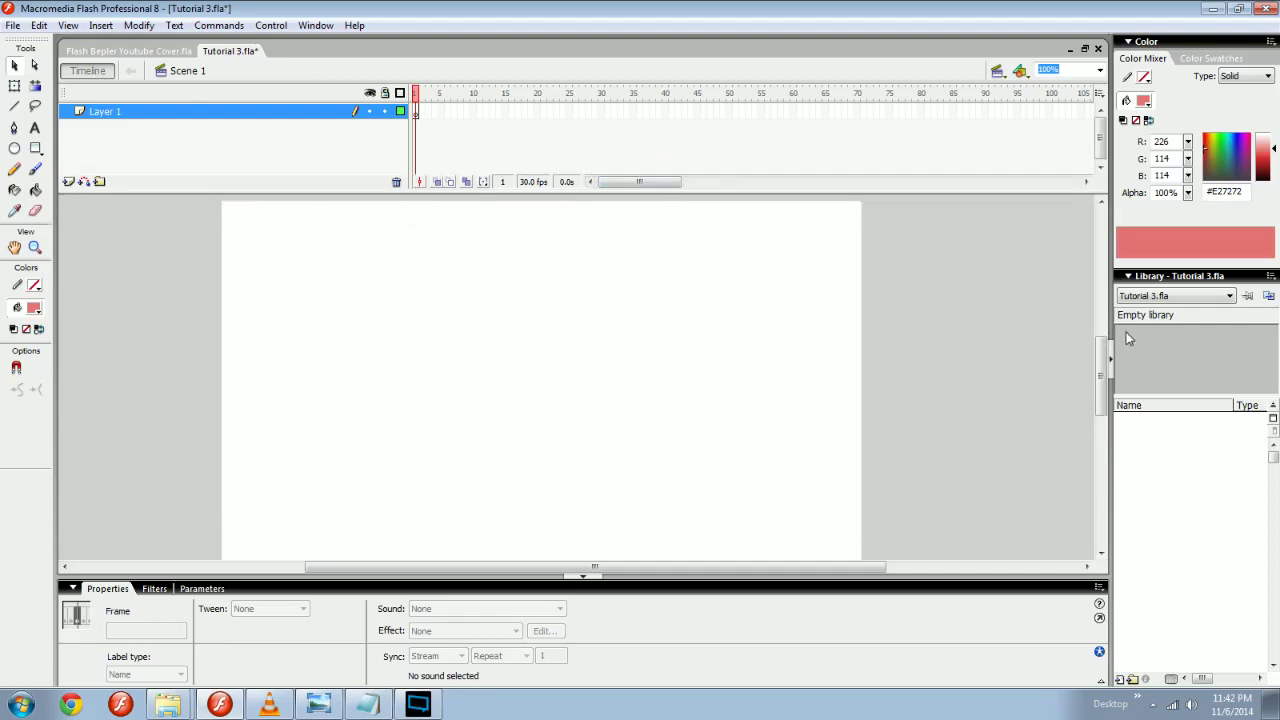
{"action": "left_click", "coordinate": [1105, 366]}
{"action": "left_click_drag", "start_coordinate": [1105, 366], "coordinate": [1105, 366]}
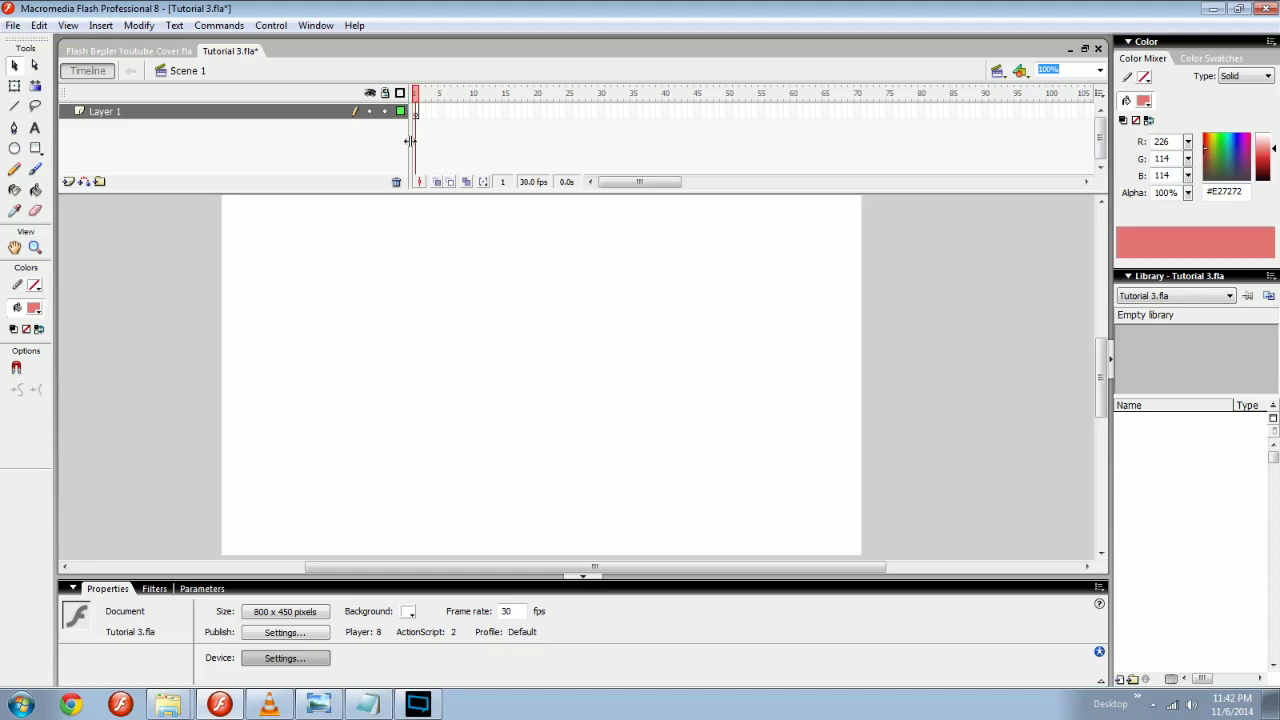
Rename Layer 1 in the timeline as "Anything".
{"action": "left_click", "coordinate": [138, 117]}
{"action": "right_click", "coordinate": [147, 117]}
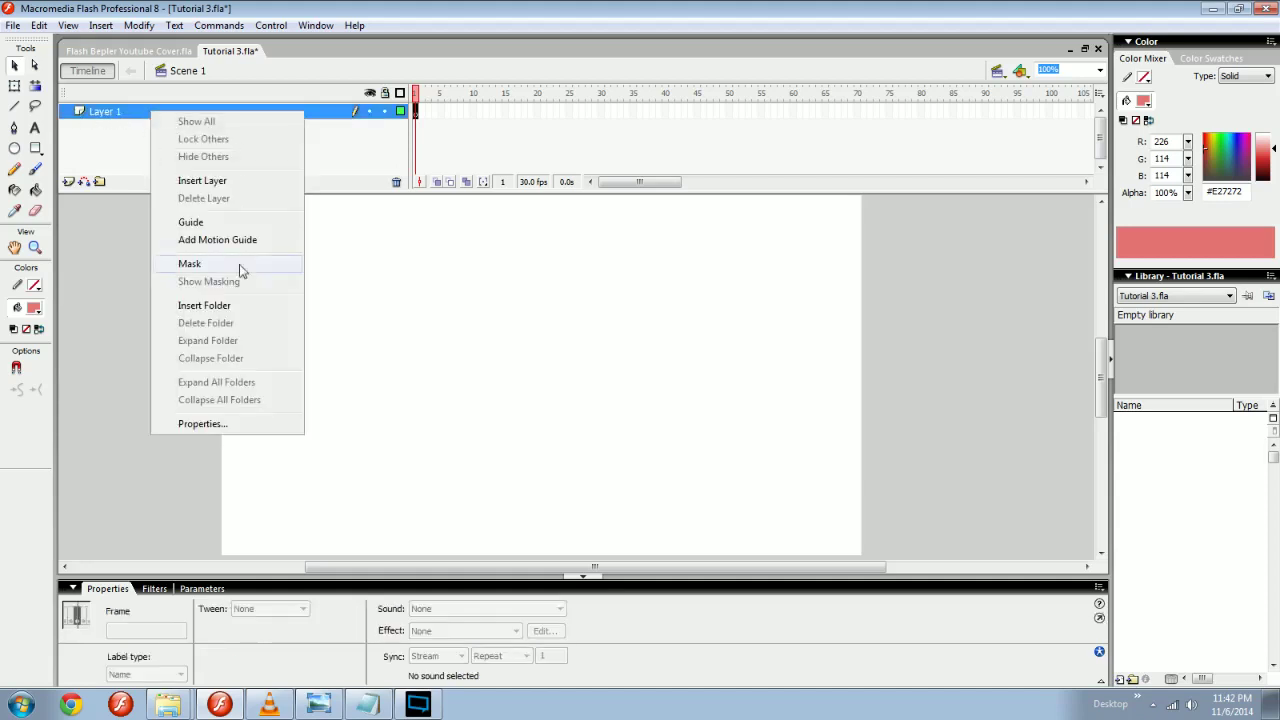
{"action": "left_click", "coordinate": [113, 140]}
{"action": "double_click", "coordinate": [108, 113]}
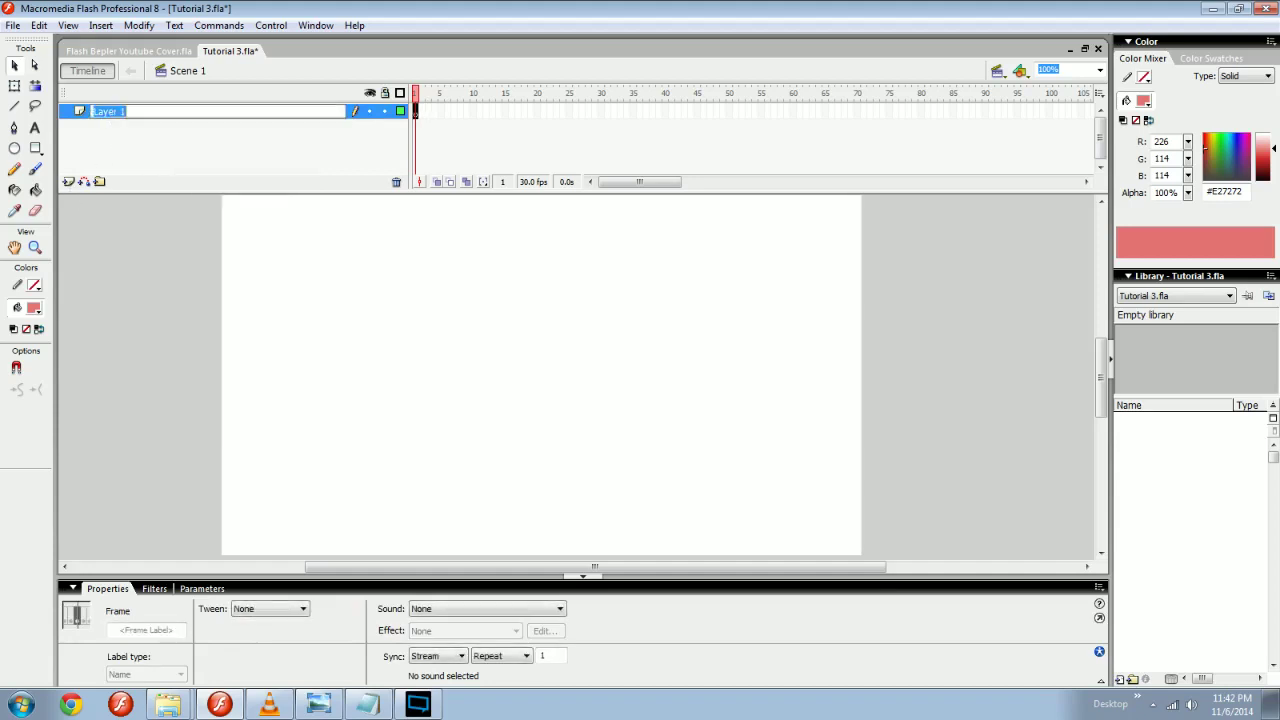
{"action": "type", "text": "Anything"}
{"action": "key", "text": "Return"}
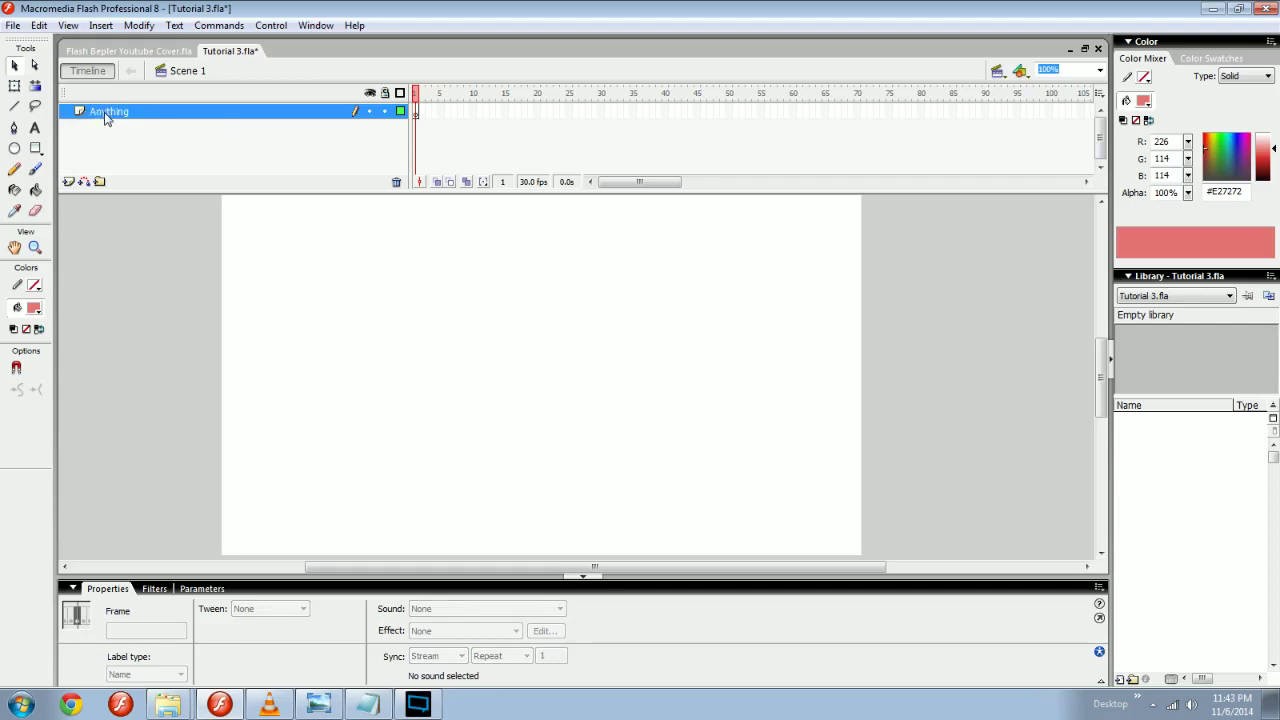
{"action": "double_click", "coordinate": [104, 114]}
{"action": "right_click", "coordinate": [116, 116]}
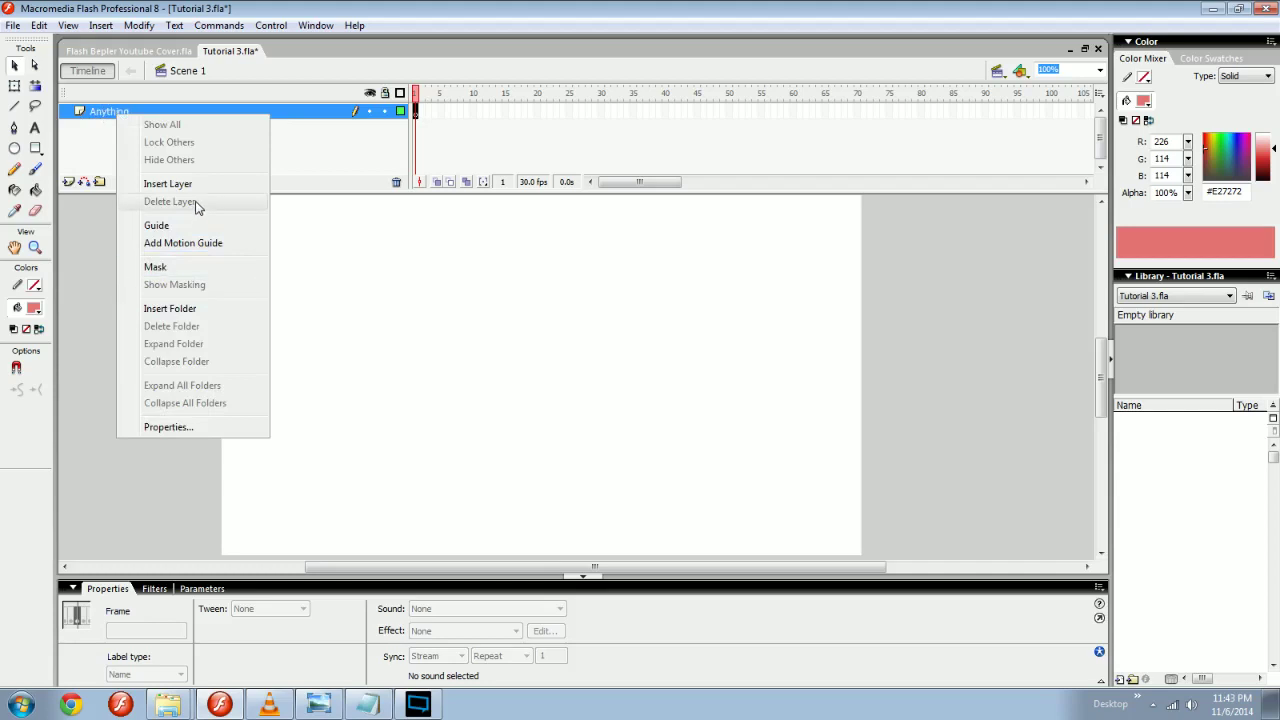
{"action": "left_click", "coordinate": [83, 148]}
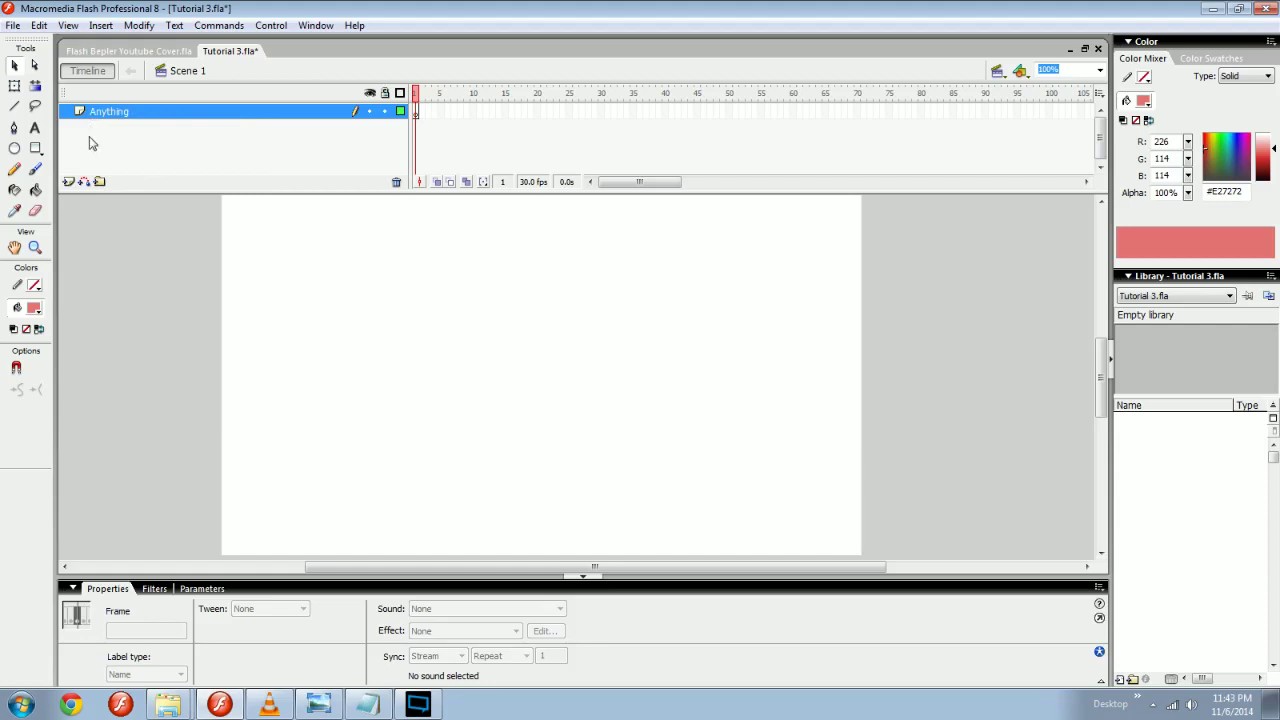
{"action": "mouse_move", "coordinate": [243, 191]}
{"action": "left_mouse_down"}
{"action": "mouse_move", "coordinate": [258, 425]}
{"action": "mouse_move", "coordinate": [289, 526]}
{"action": "mouse_move", "coordinate": [280, 269]}
{"action": "mouse_move", "coordinate": [262, 178]}
{"action": "left_mouse_up"}
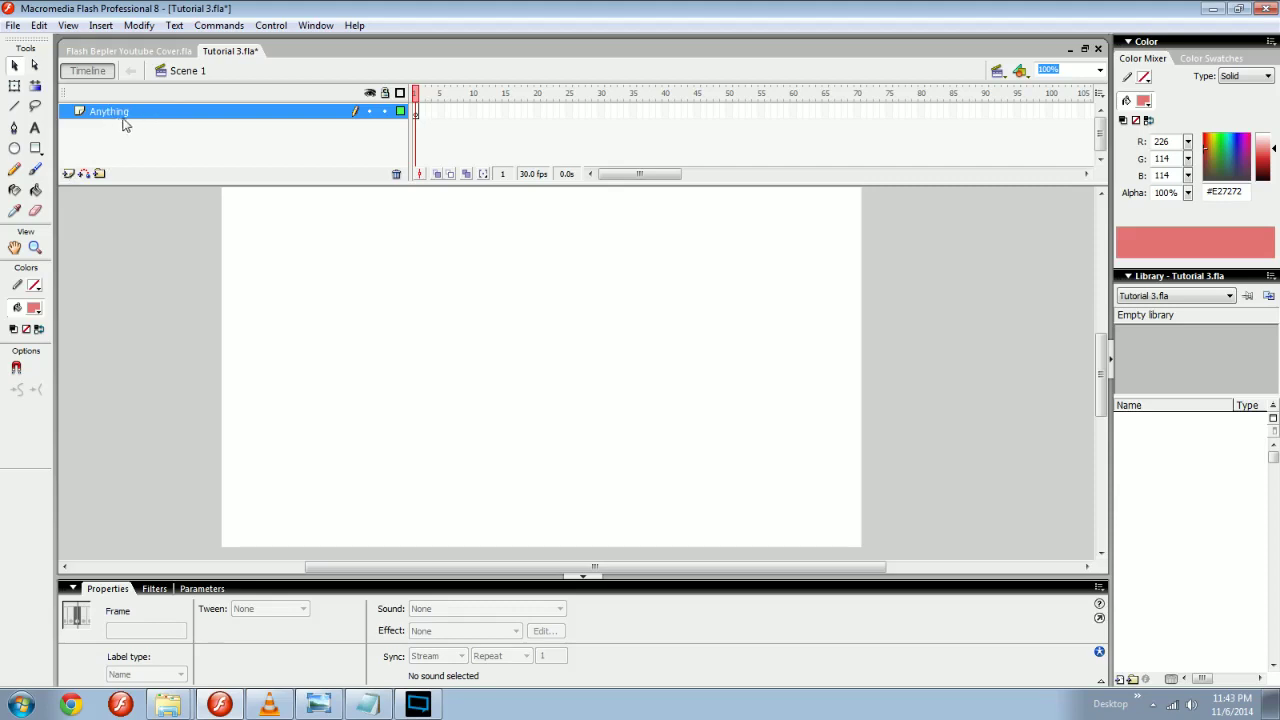
{"action": "left_click", "coordinate": [432, 372]}
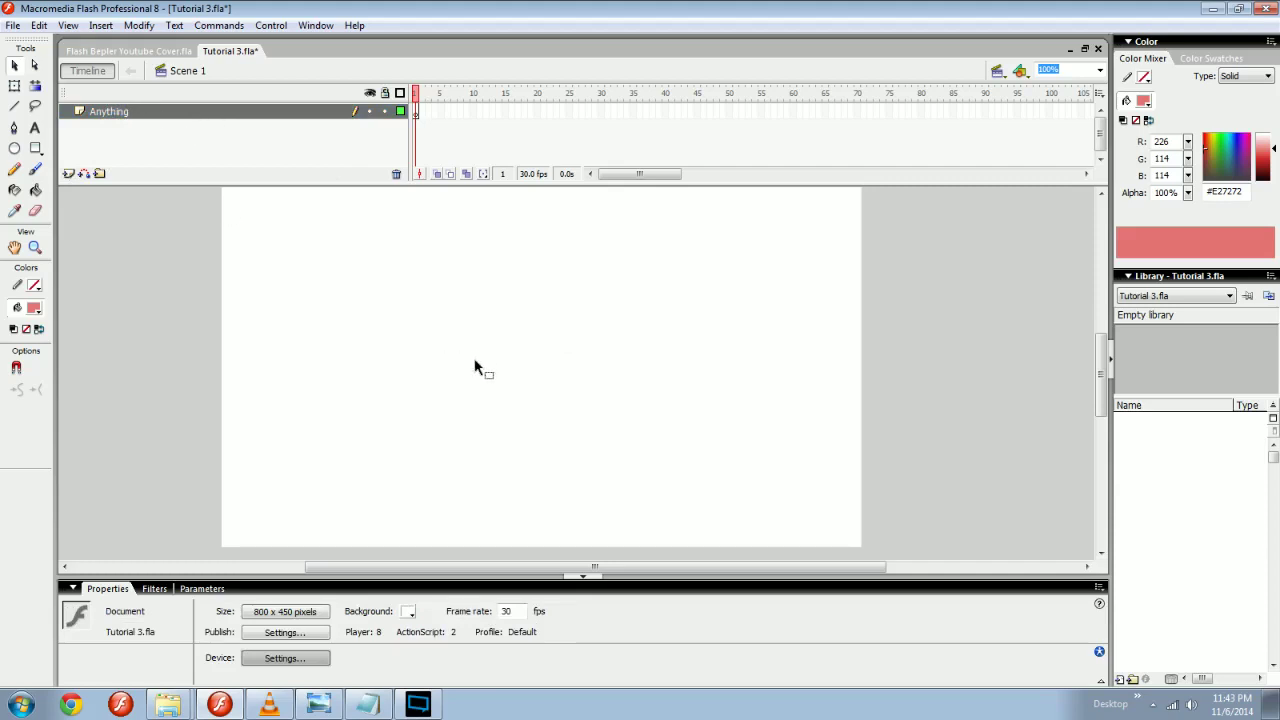
{"action": "left_click", "coordinate": [246, 112]}
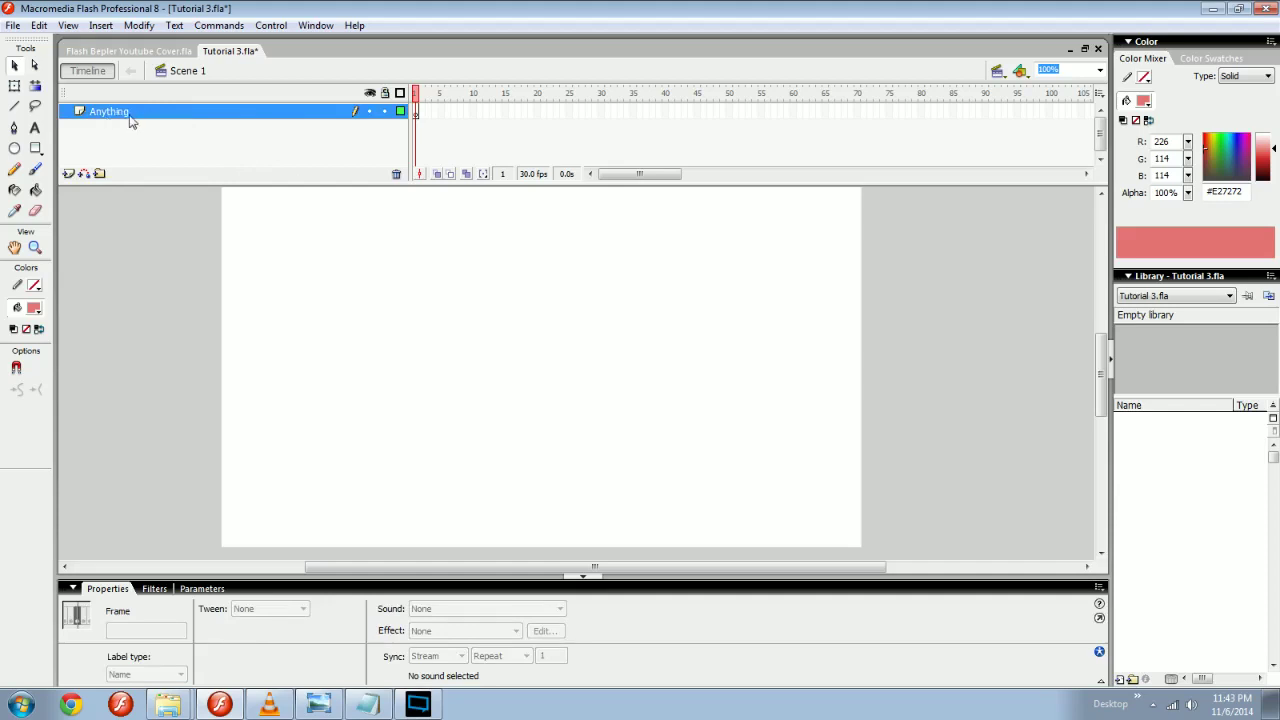
Insert a new layer above the Anything layer and enlarge the timeline area to make room for more layers.
{"action": "left_click", "coordinate": [68, 174]}
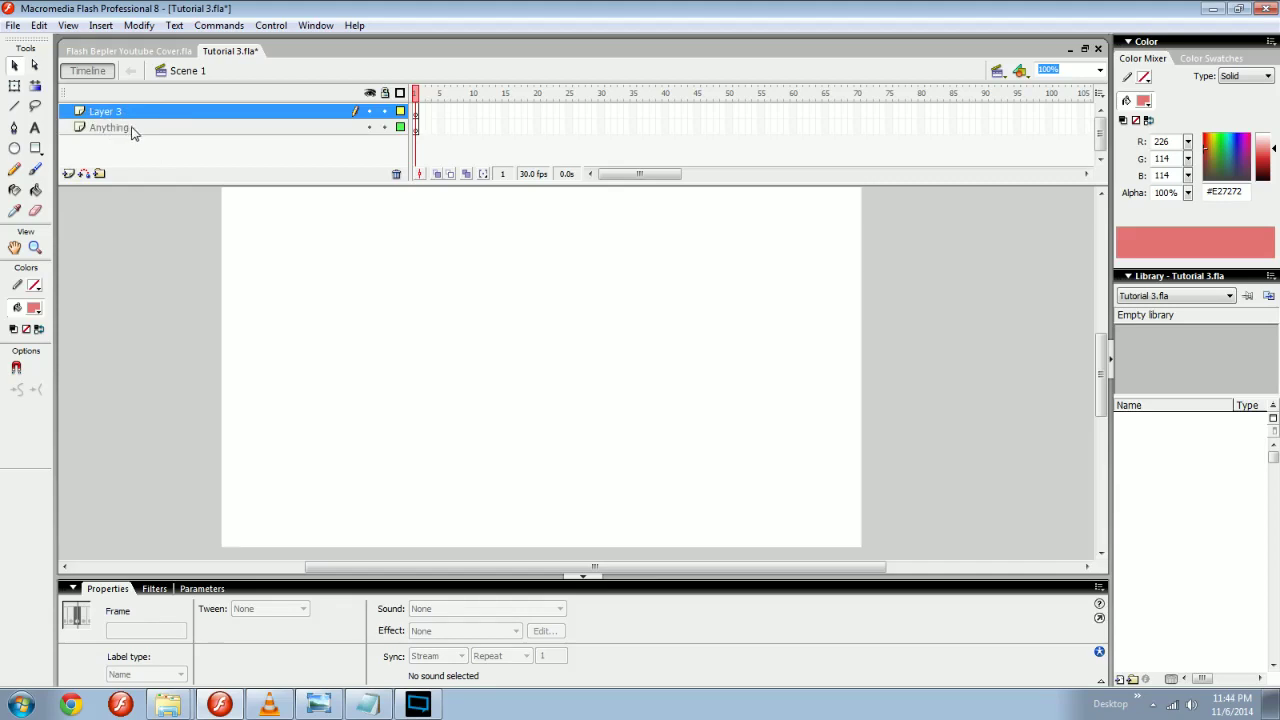
{"action": "left_click_drag", "start_coordinate": [188, 181], "coordinate": [189, 220]}
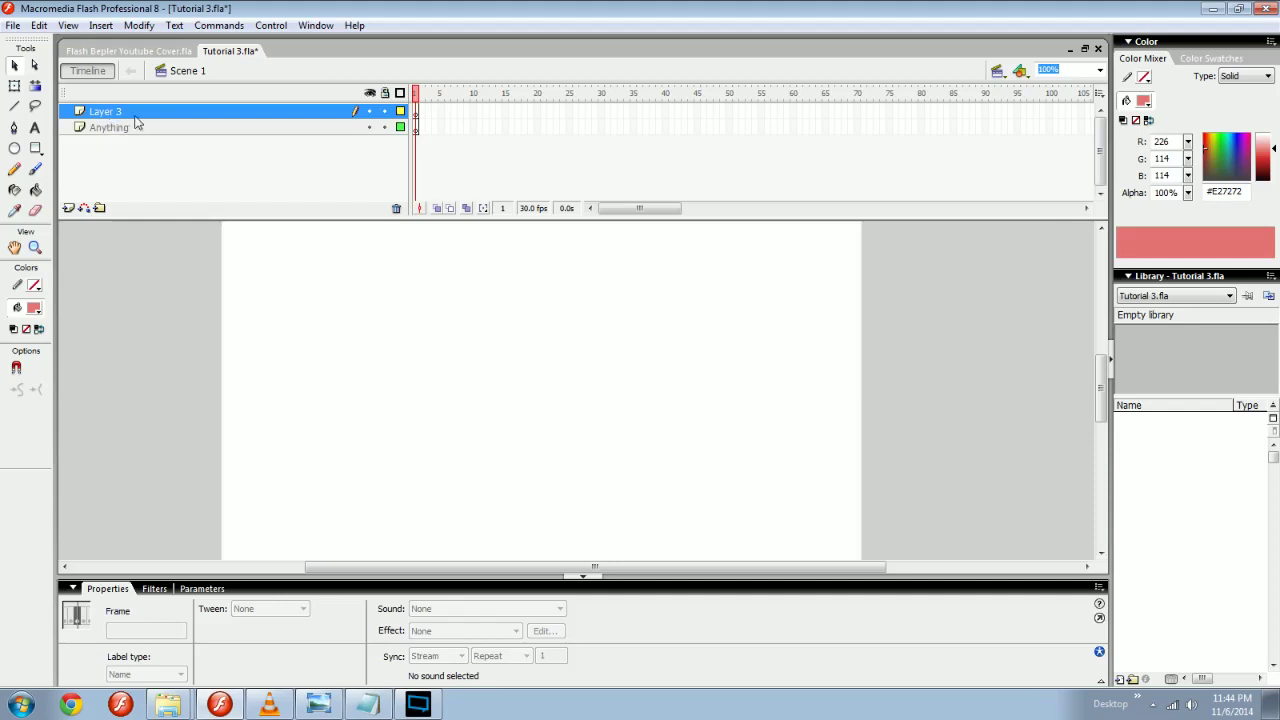
Insert one more layer above Layer 3 and delete it again.
{"action": "left_click", "coordinate": [68, 209]}
{"action": "right_click", "coordinate": [116, 113]}
{"action": "left_click", "coordinate": [107, 116]}
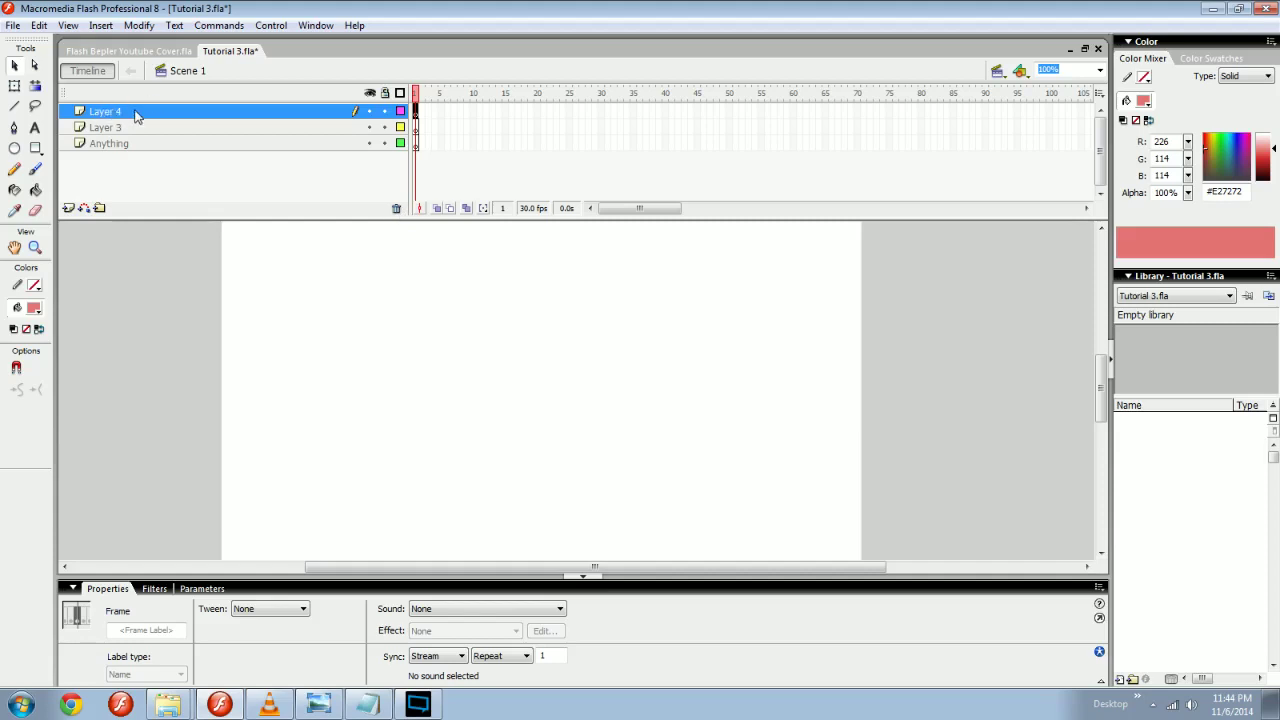
{"action": "left_click", "coordinate": [396, 208]}
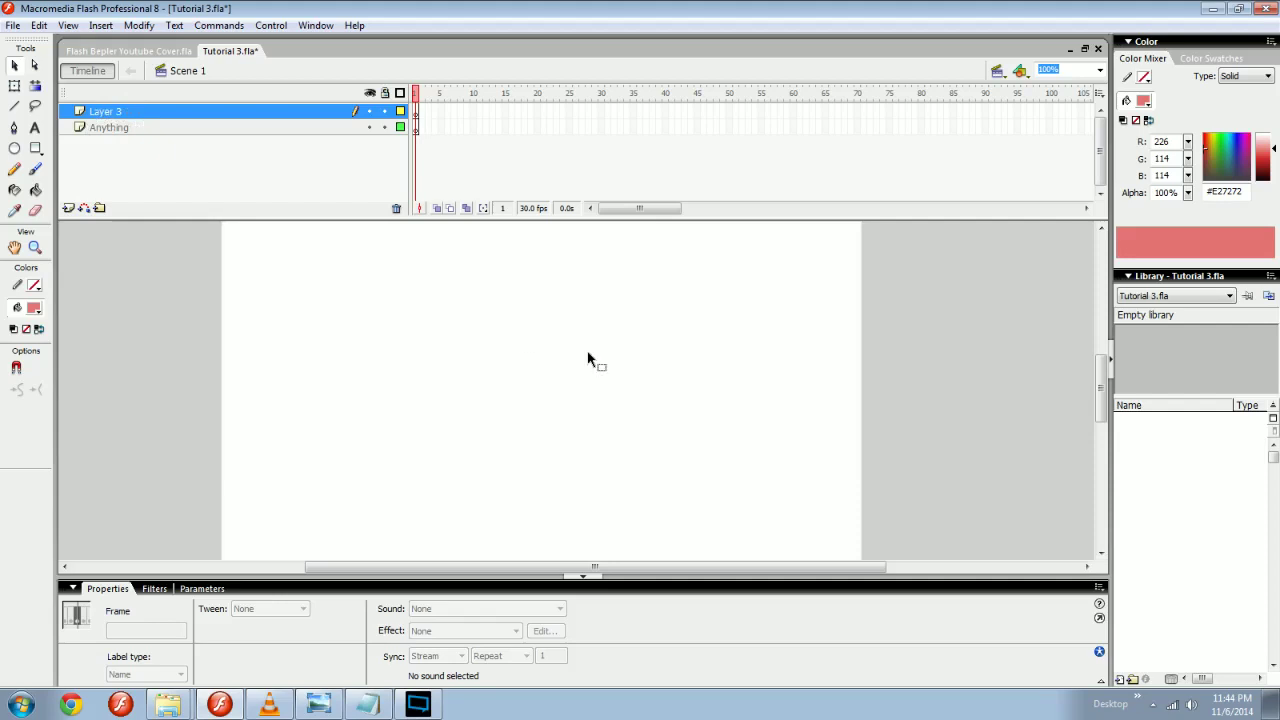
Insert three layers above Layer 3, select all three together and delete them.
{"action": "left_click", "coordinate": [67, 209]}
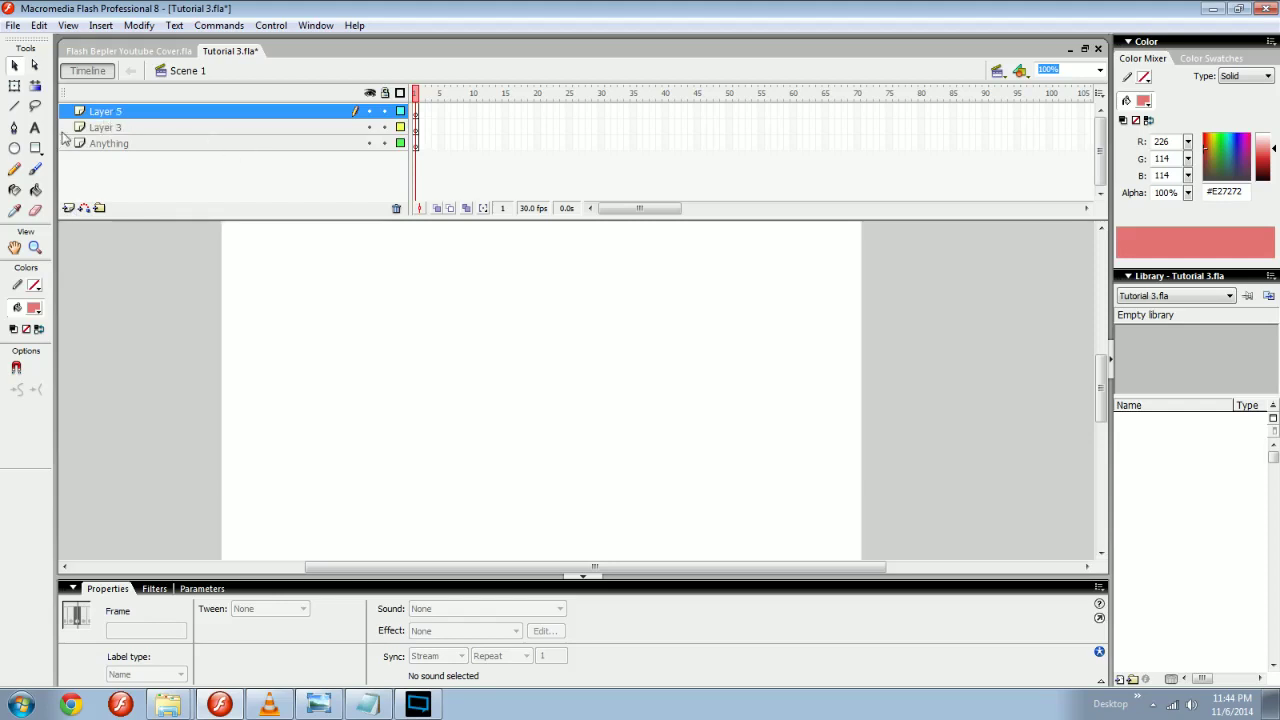
{"action": "left_click", "coordinate": [68, 209]}
{"action": "left_click", "coordinate": [68, 209]}
{"action": "left_click", "coordinate": [136, 143]}
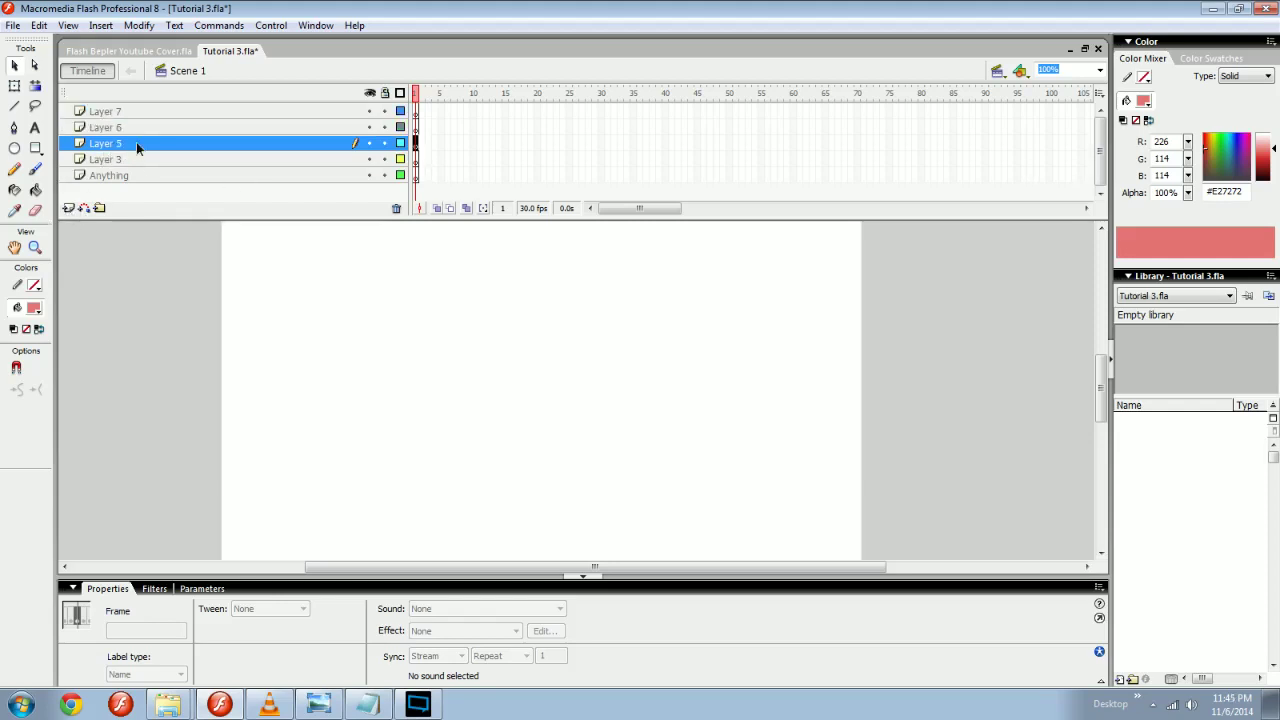
{"action": "left_click", "coordinate": [138, 112], "text": "shift"}
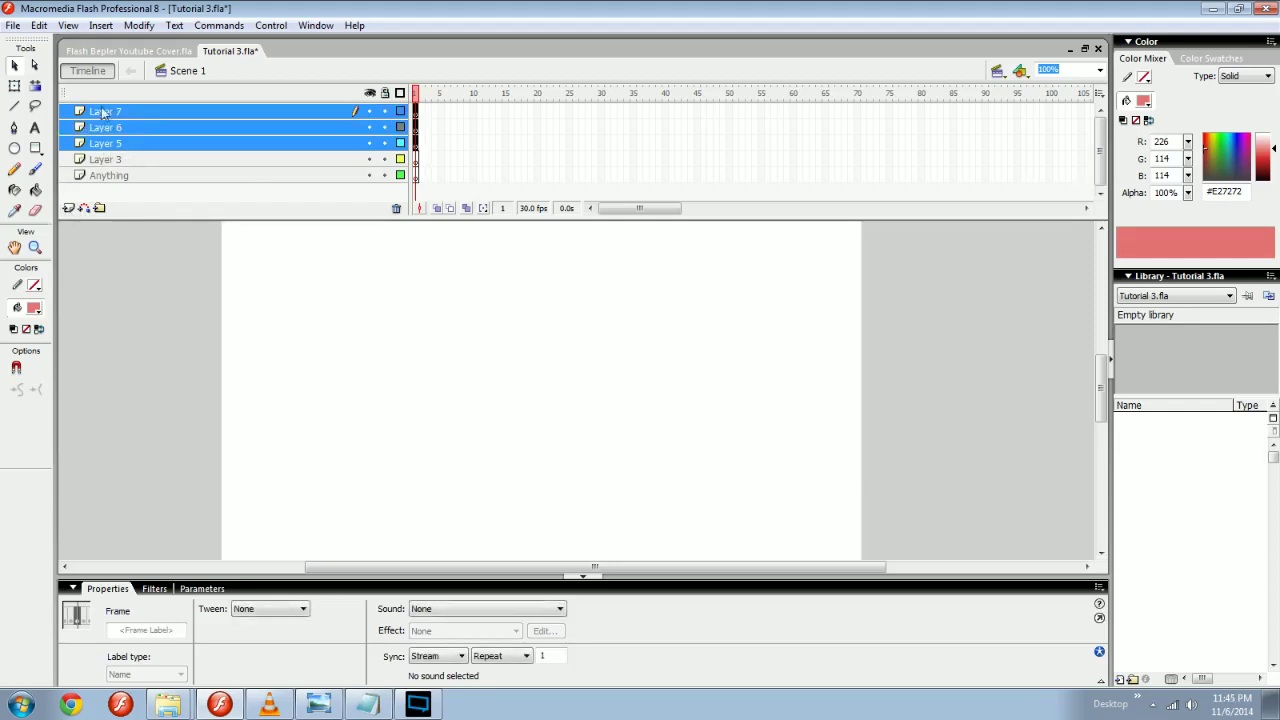
{"action": "left_click", "coordinate": [396, 208]}
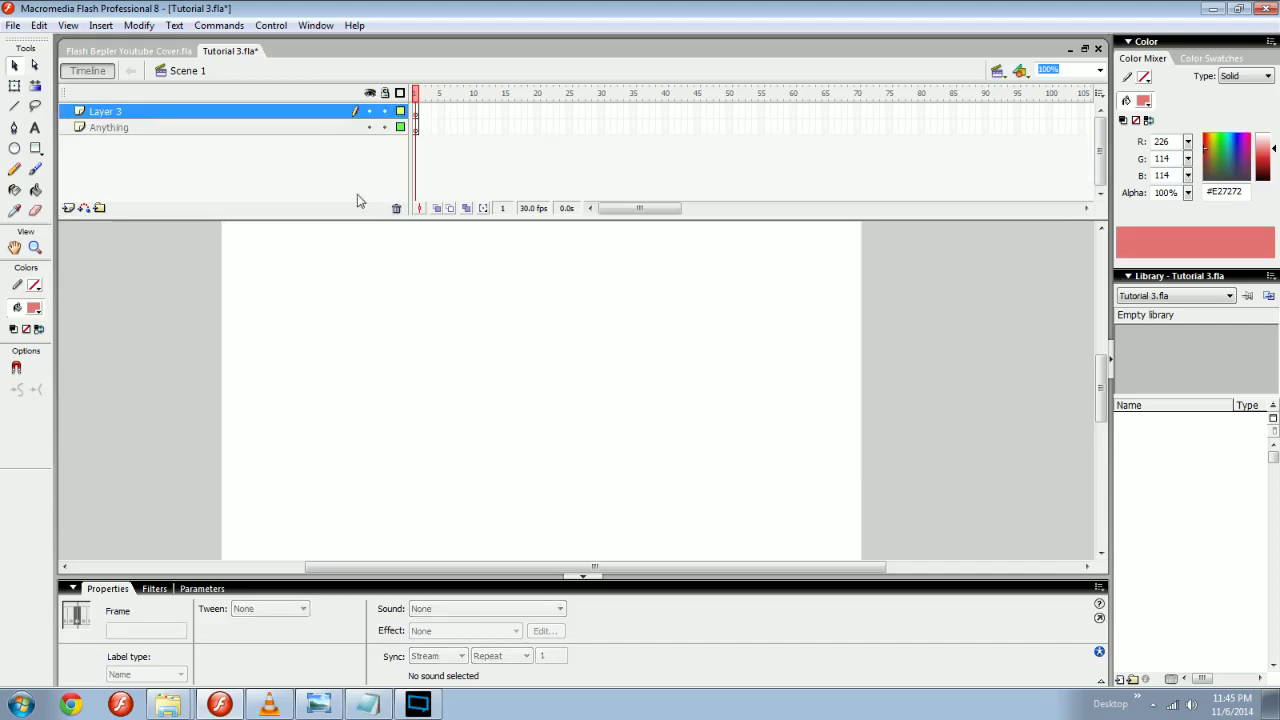
Insert a new layer above Layer 3 and add a motion guide to it.
{"action": "left_click", "coordinate": [68, 208]}
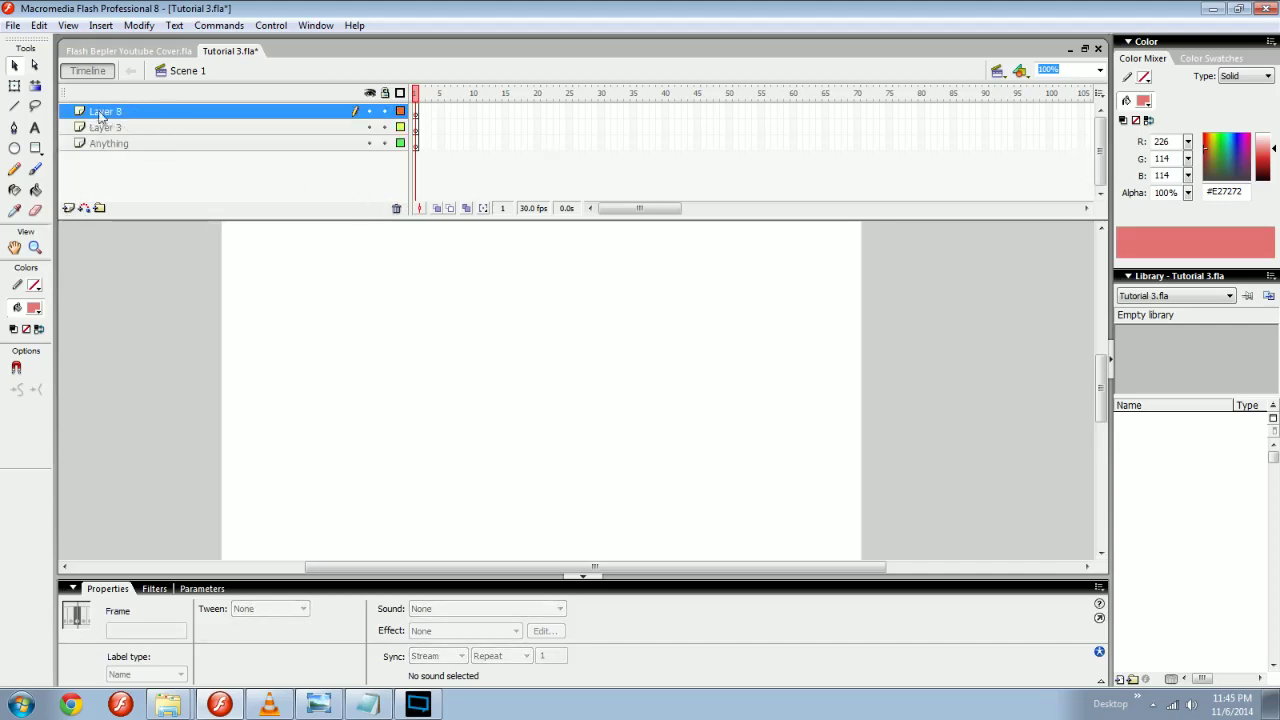
{"action": "left_click", "coordinate": [85, 209]}
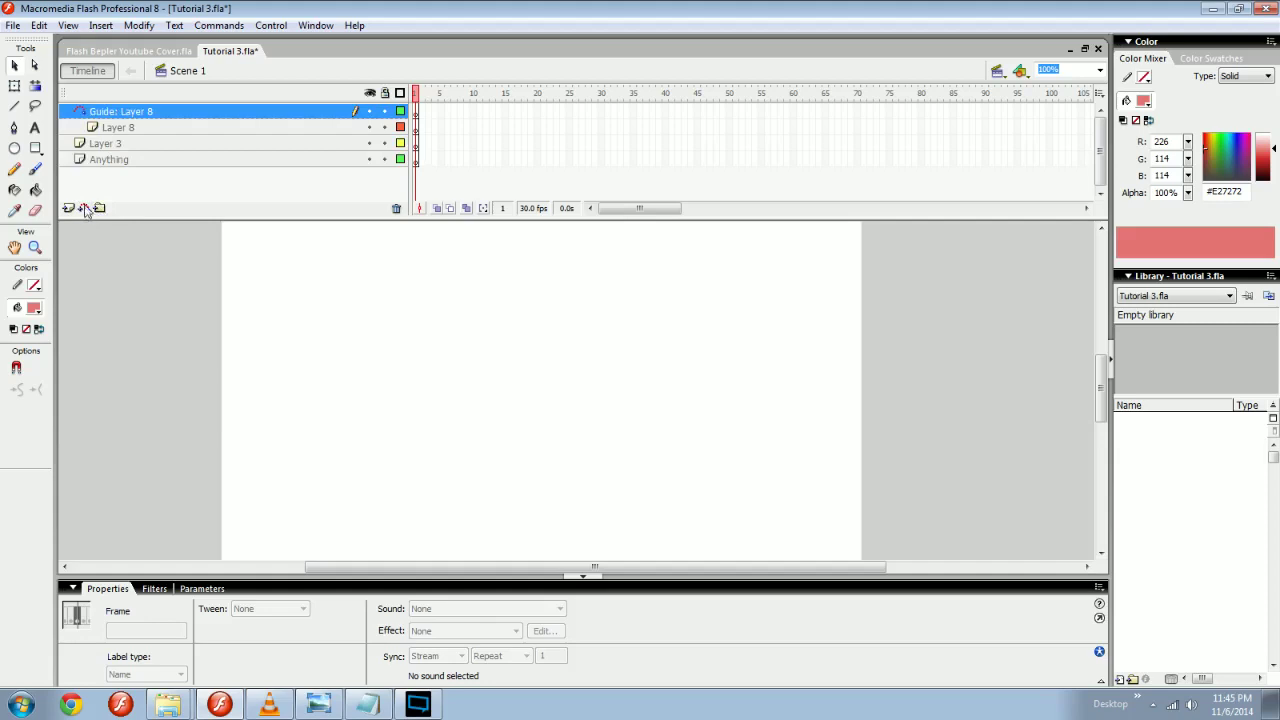
{"action": "left_click", "coordinate": [112, 129]}
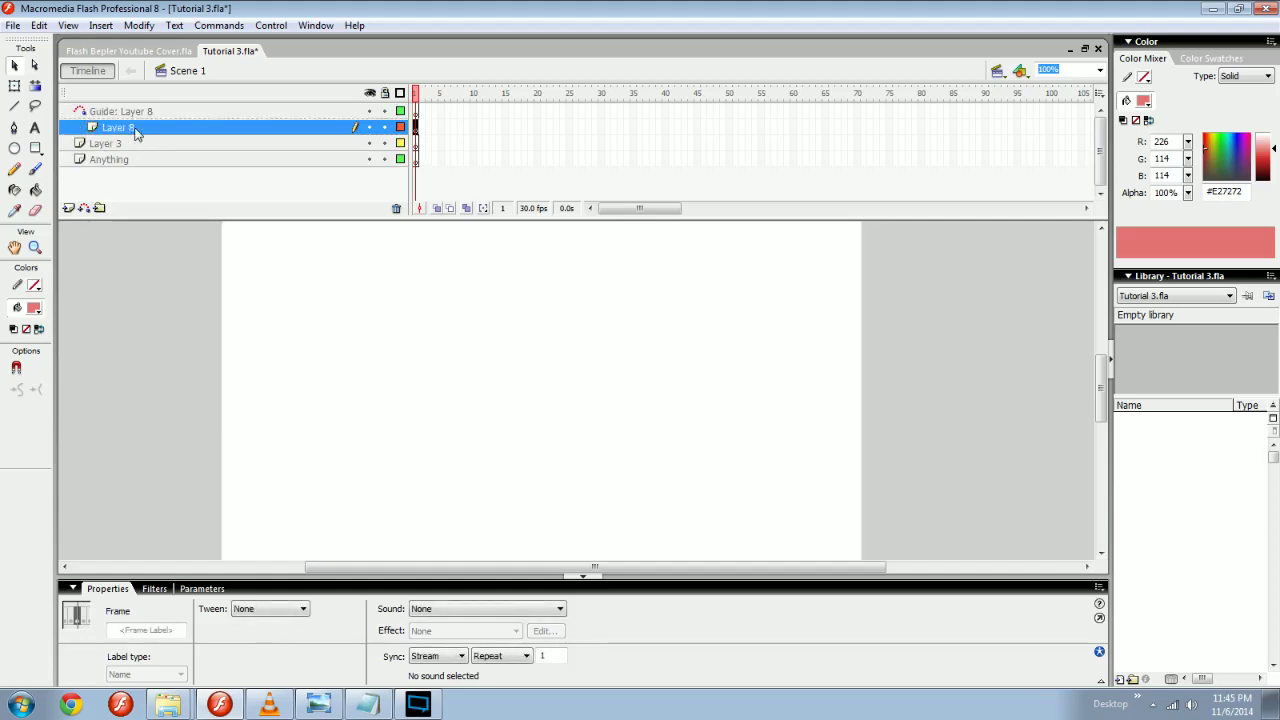
{"action": "left_click", "coordinate": [100, 112]}
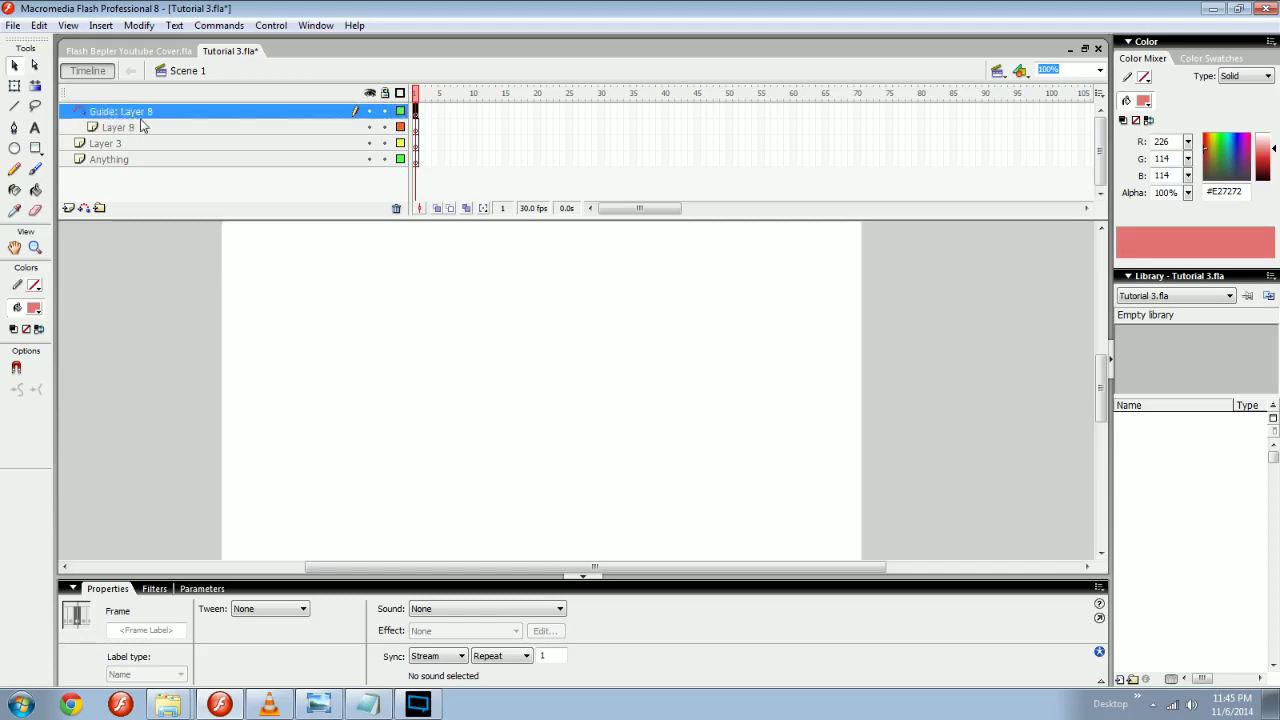
{"action": "left_click", "coordinate": [118, 145]}
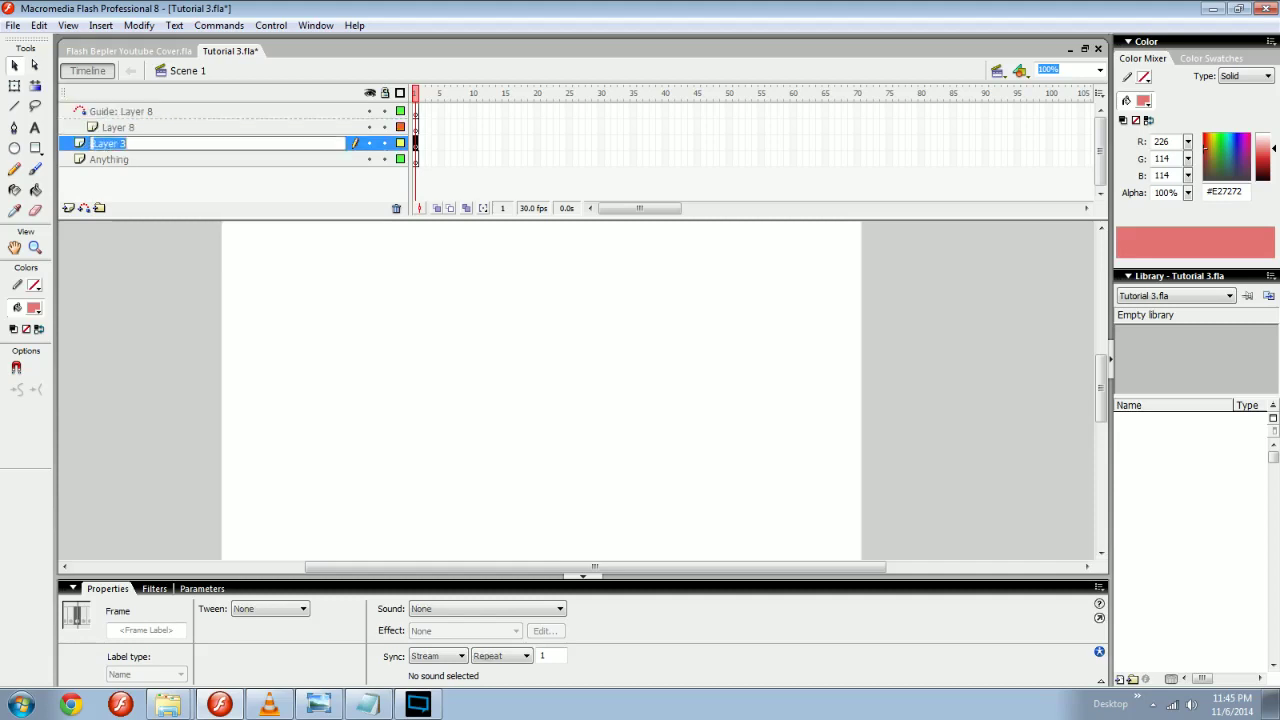
Add a motion guide to the Anything layer and delete that guide layer again.
{"action": "left_click", "coordinate": [108, 161]}
{"action": "left_click", "coordinate": [85, 208]}
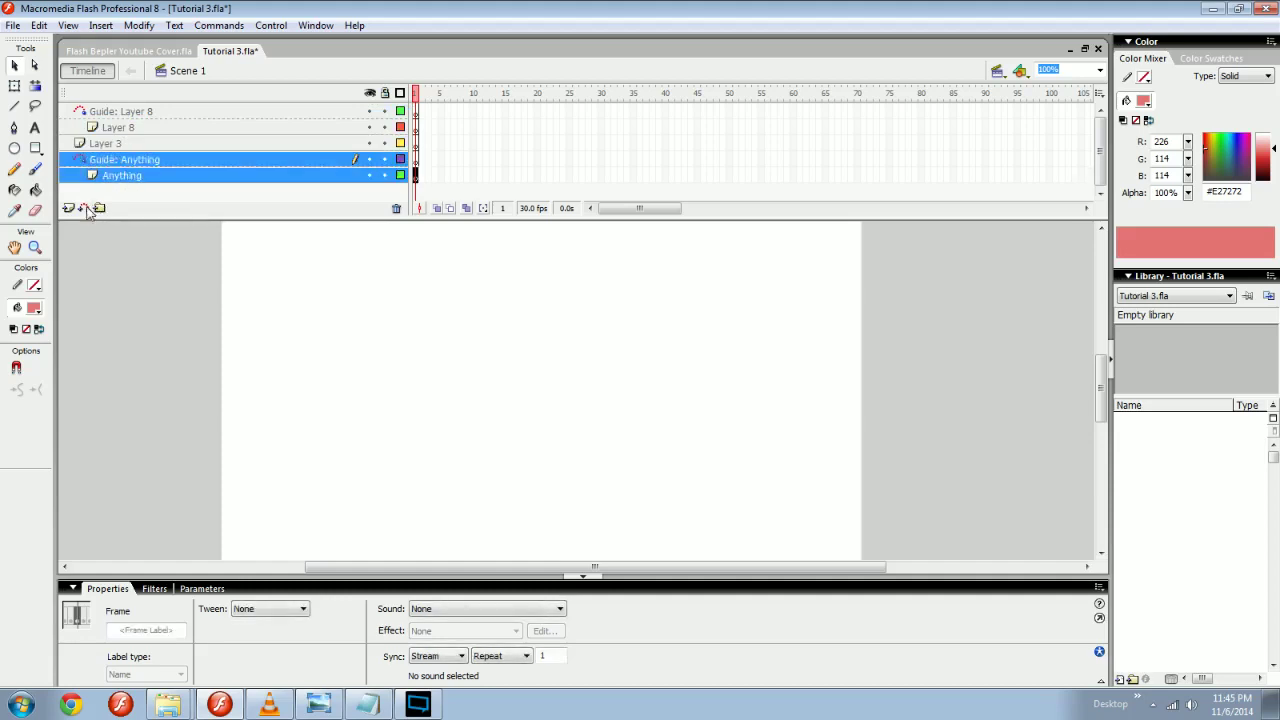
{"action": "left_click", "coordinate": [128, 162]}
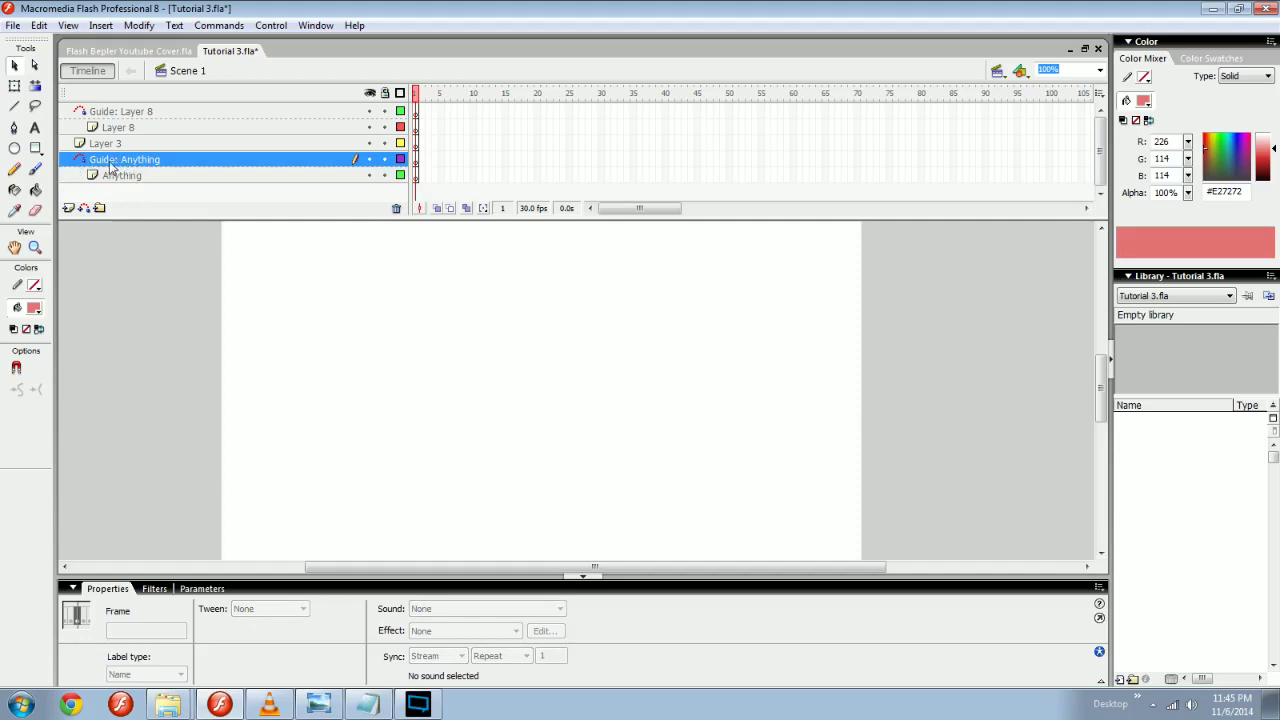
{"action": "left_click", "coordinate": [397, 210]}
Delete the motion guide layer above Layer 8.
{"action": "left_click", "coordinate": [180, 112]}
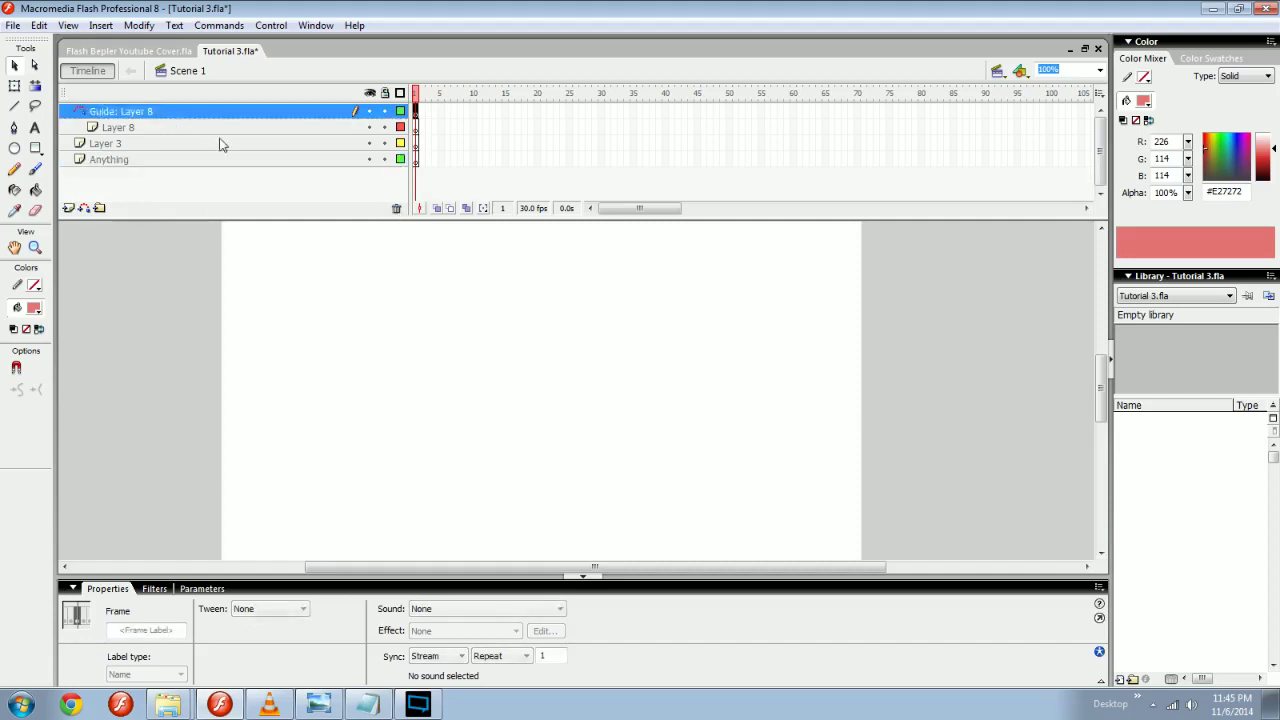
{"action": "left_click", "coordinate": [397, 209]}
Insert a layer folder at the top of the layer stack and name it "Folder".
{"action": "left_click", "coordinate": [100, 207]}
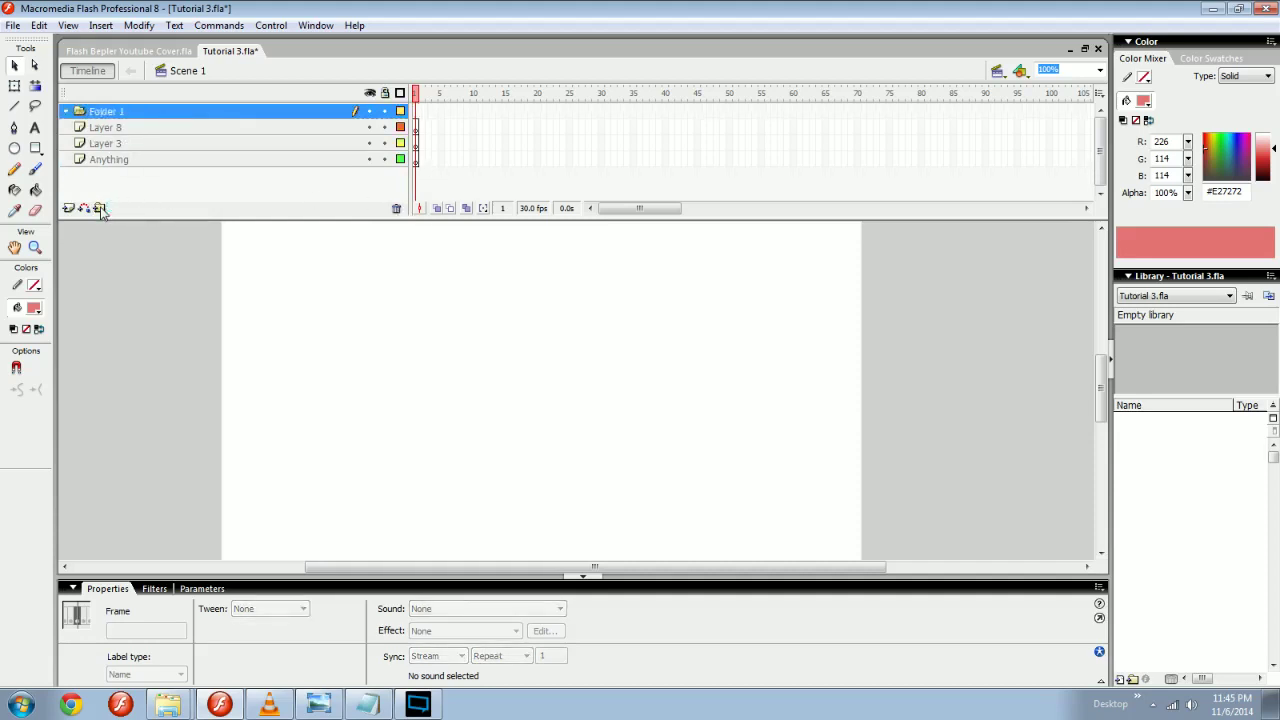
{"action": "double_click", "coordinate": [126, 111]}
{"action": "type", "text": "dads"}
{"action": "left_click_drag", "start_coordinate": [124, 111], "coordinate": [76, 118]}
{"action": "key", "text": "BackSpace"}
{"action": "type", "text": "Folder"}
{"action": "key", "text": "Return"}
Move Layer 8 into the layer folder named Folder and leave the folder collapsed.
{"action": "left_click", "coordinate": [127, 131]}
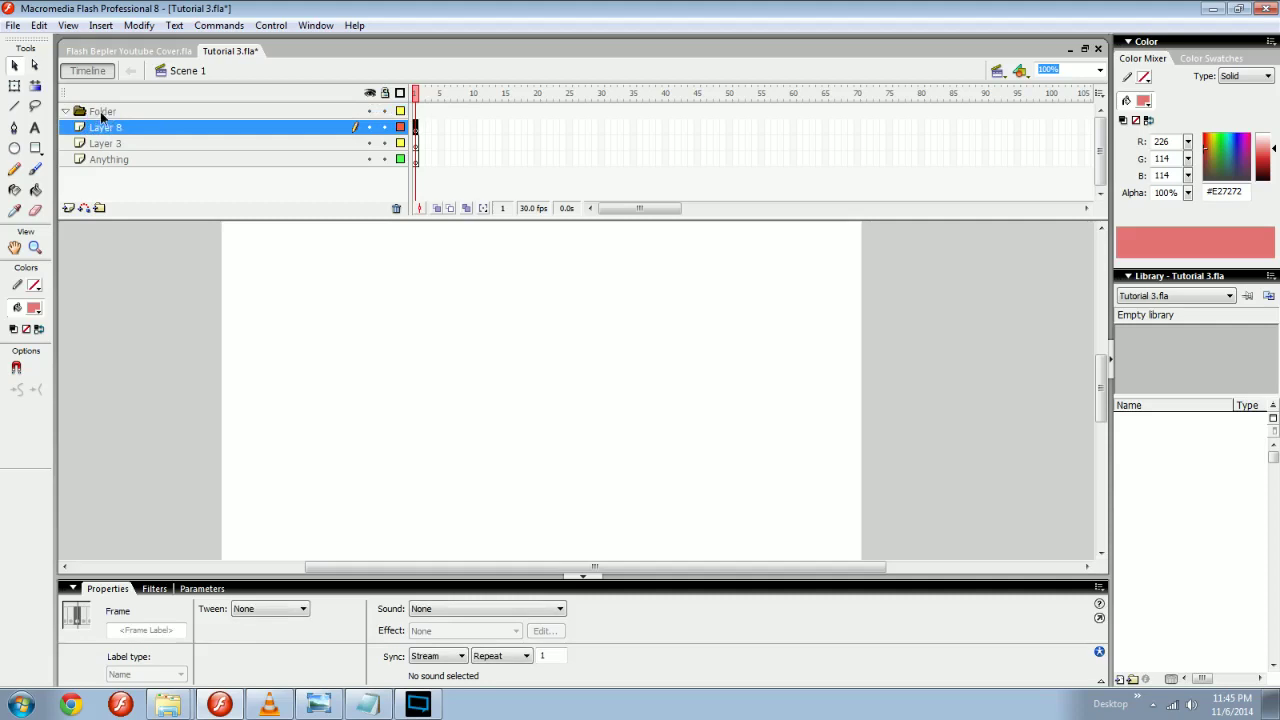
{"action": "left_click_drag", "start_coordinate": [100, 111], "coordinate": [100, 112]}
{"action": "left_click", "coordinate": [67, 114]}
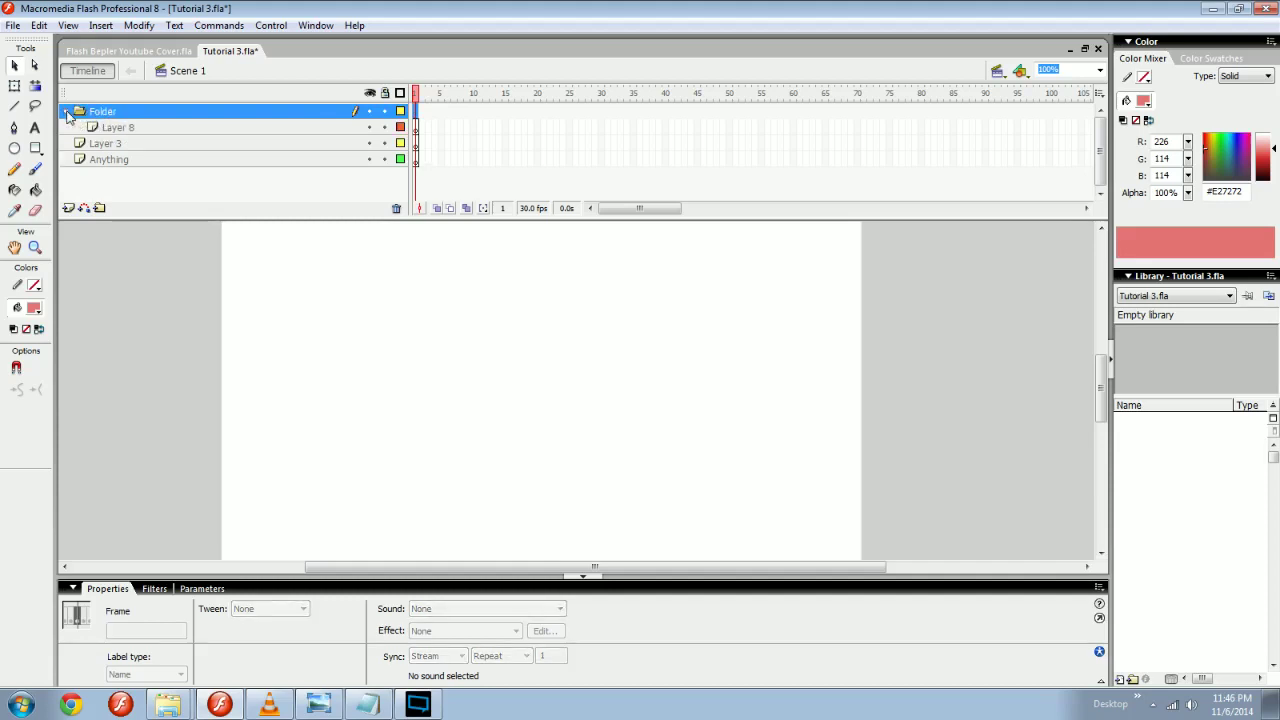
{"action": "left_click", "coordinate": [66, 111]}
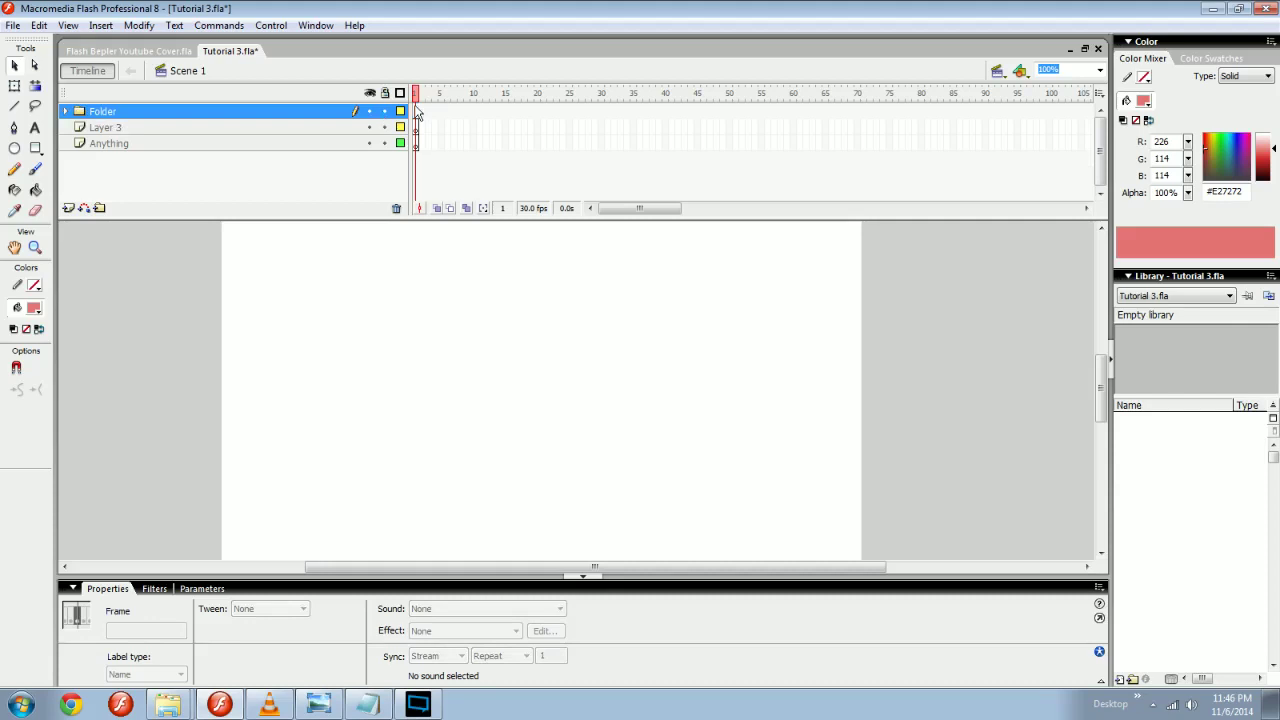
{"action": "left_click_drag", "start_coordinate": [415, 115], "coordinate": [628, 115]}
{"action": "left_click", "coordinate": [628, 115]}
{"action": "left_click", "coordinate": [417, 113]}
{"action": "left_click_drag", "start_coordinate": [417, 115], "coordinate": [786, 113]}
{"action": "left_click", "coordinate": [824, 111]}
{"action": "left_click", "coordinate": [417, 129]}
{"action": "left_click", "coordinate": [377, 167]}
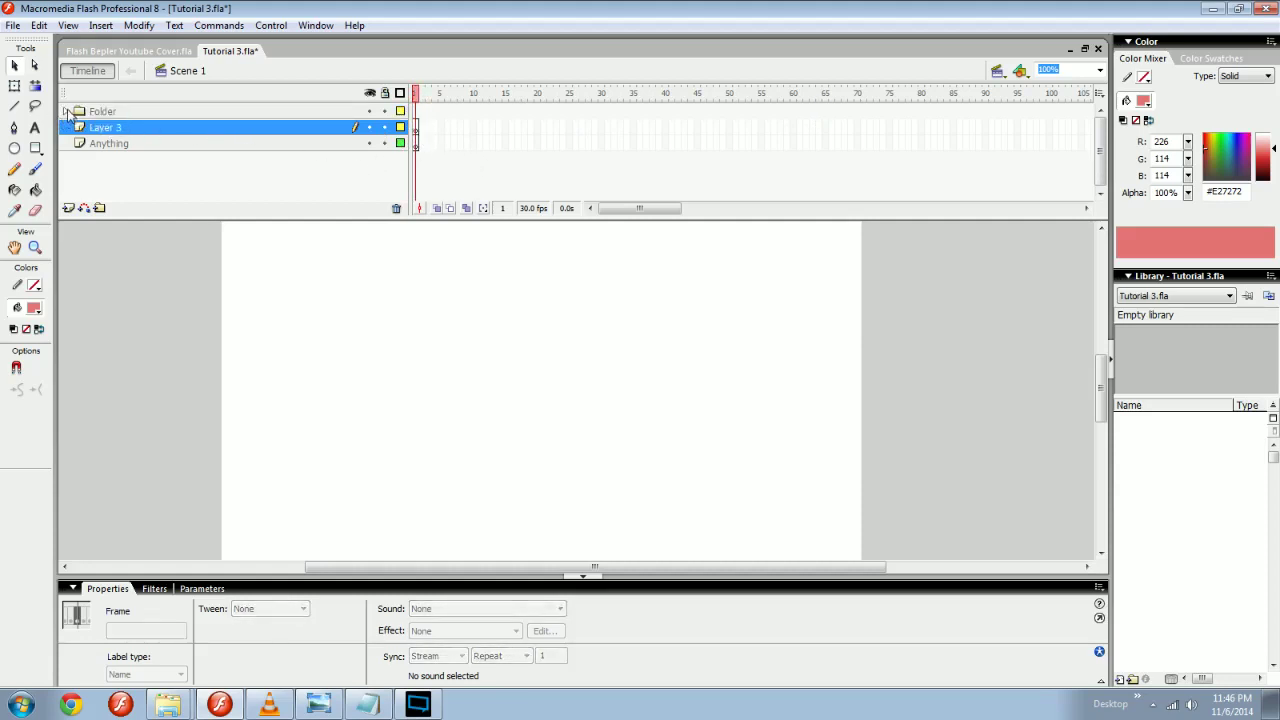
Expand the layer folder named Folder and delete it together with its nested Layer 8.
{"action": "left_click", "coordinate": [66, 111]}
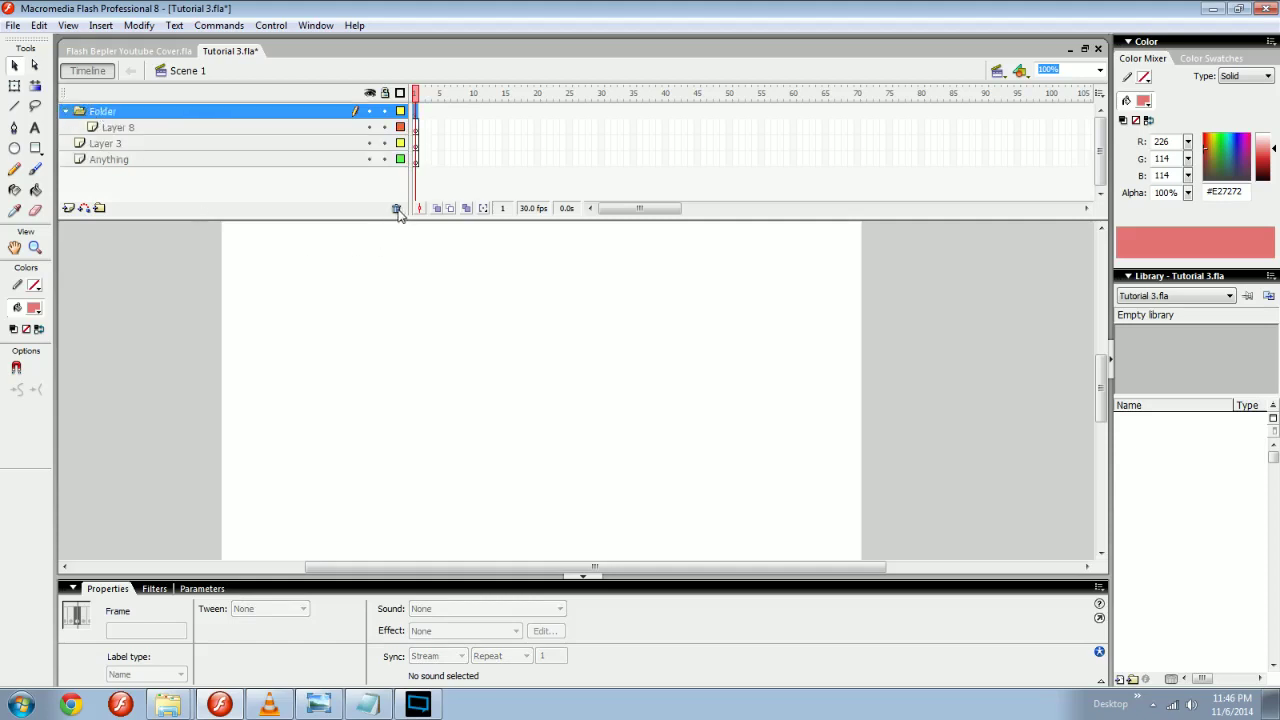
{"action": "left_click", "coordinate": [126, 125]}
{"action": "left_click", "coordinate": [125, 114]}
{"action": "left_click", "coordinate": [396, 208]}
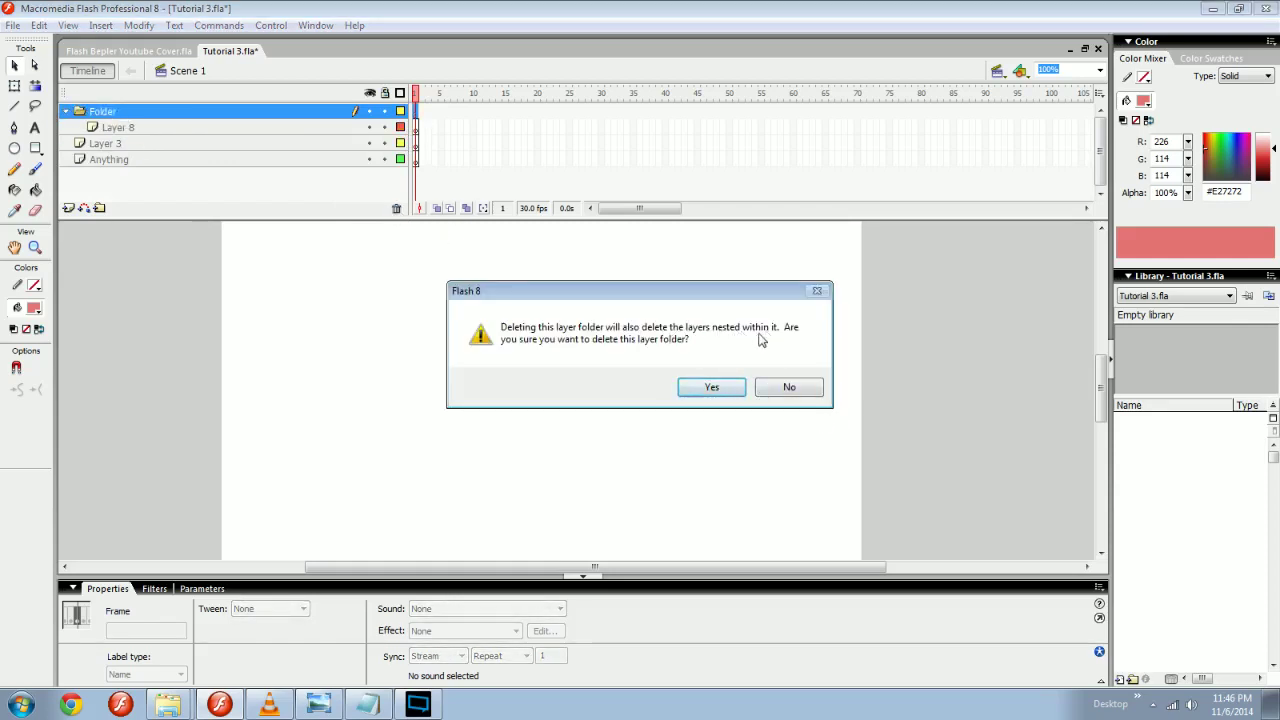
{"action": "left_click", "coordinate": [712, 388]}
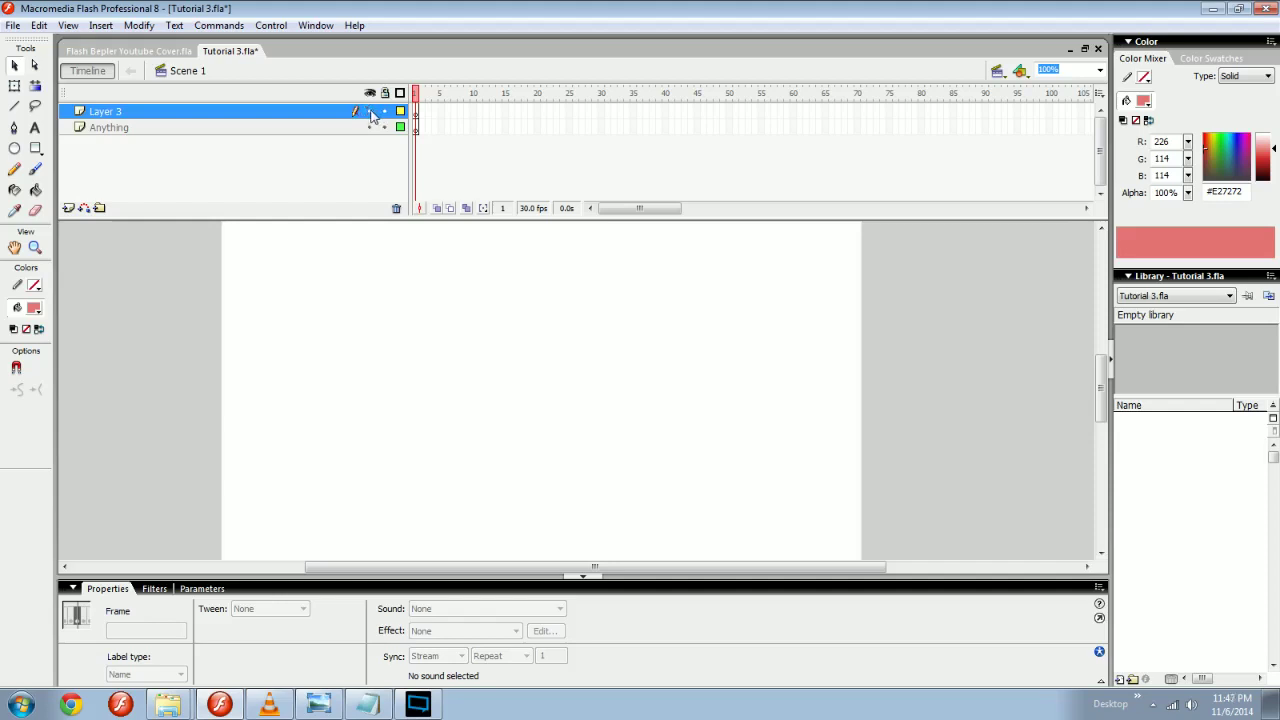
Paint a V-shaped brush stroke about 310 by 208 px on Layer 3 and straighten its outline.
{"action": "key", "text": "b"}
{"action": "mouse_move", "coordinate": [380, 298]}
{"action": "left_mouse_down"}
{"action": "mouse_move", "coordinate": [515, 428]}
{"action": "mouse_move", "coordinate": [572, 461]}
{"action": "mouse_move", "coordinate": [620, 381]}
{"action": "left_mouse_up"}
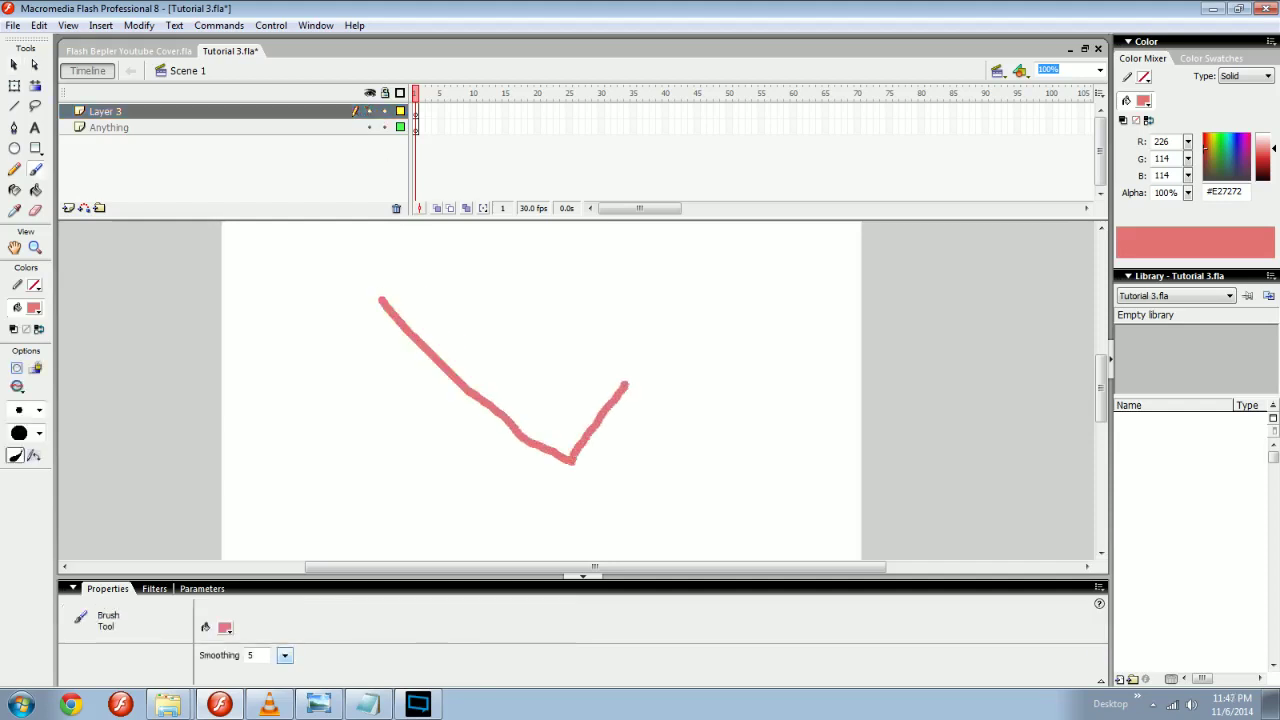
{"action": "key", "text": "v"}
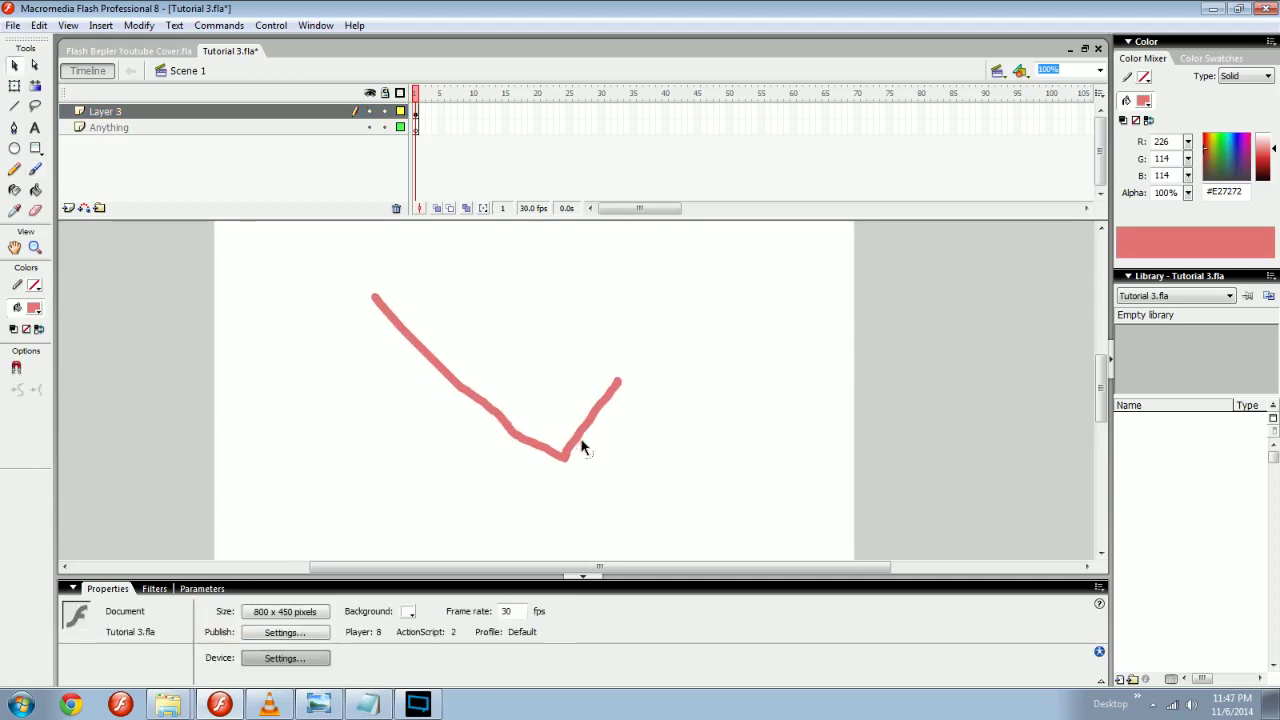
{"action": "left_click", "coordinate": [576, 441]}
{"action": "key", "text": "ctrl+alt+shift+n"}
{"action": "key", "text": "ctrl+alt+shift+n"}
{"action": "left_click", "coordinate": [530, 312]}
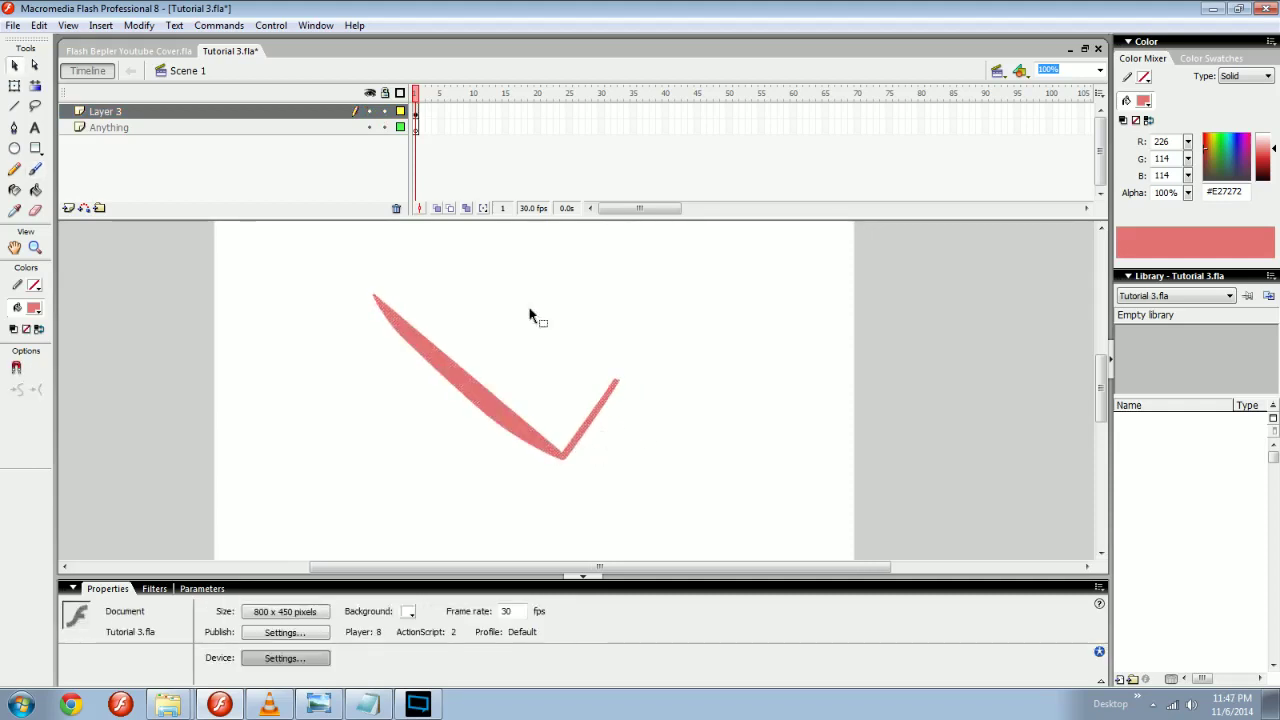
{"action": "left_click", "coordinate": [478, 386]}
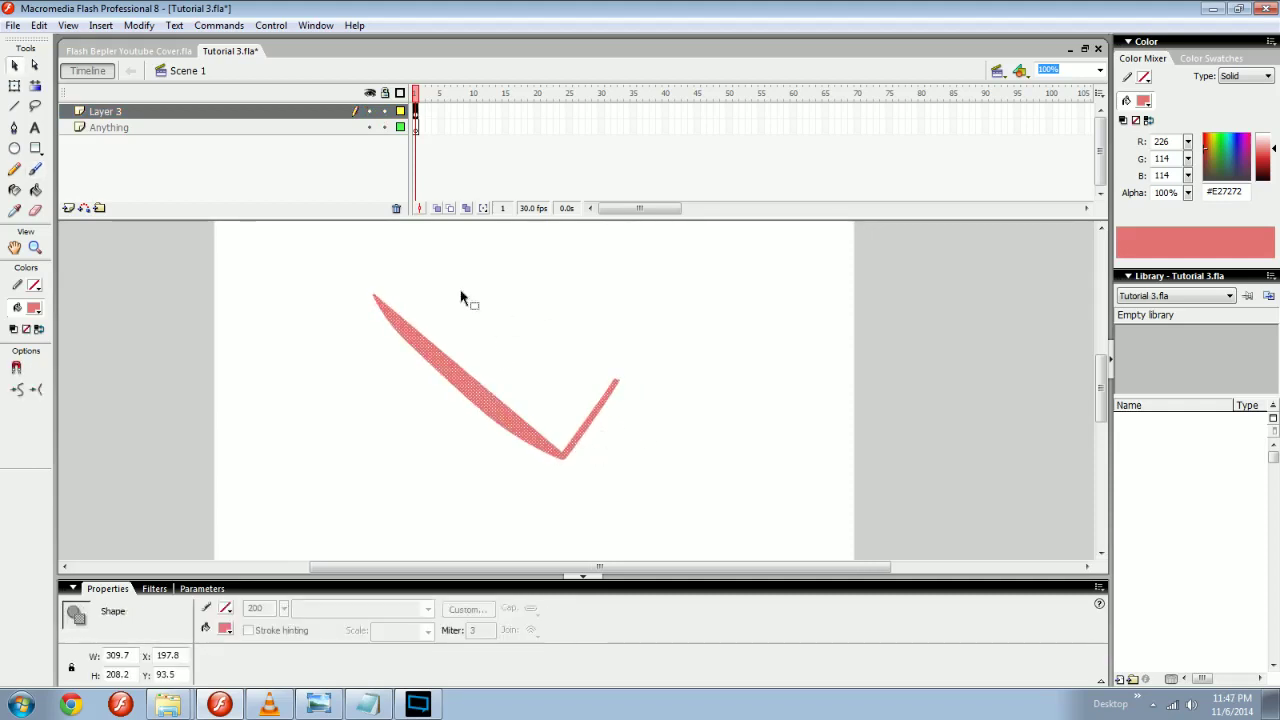
Hide Layer 3 and try to select its brush stroke on the stage.
{"action": "left_click", "coordinate": [370, 113]}
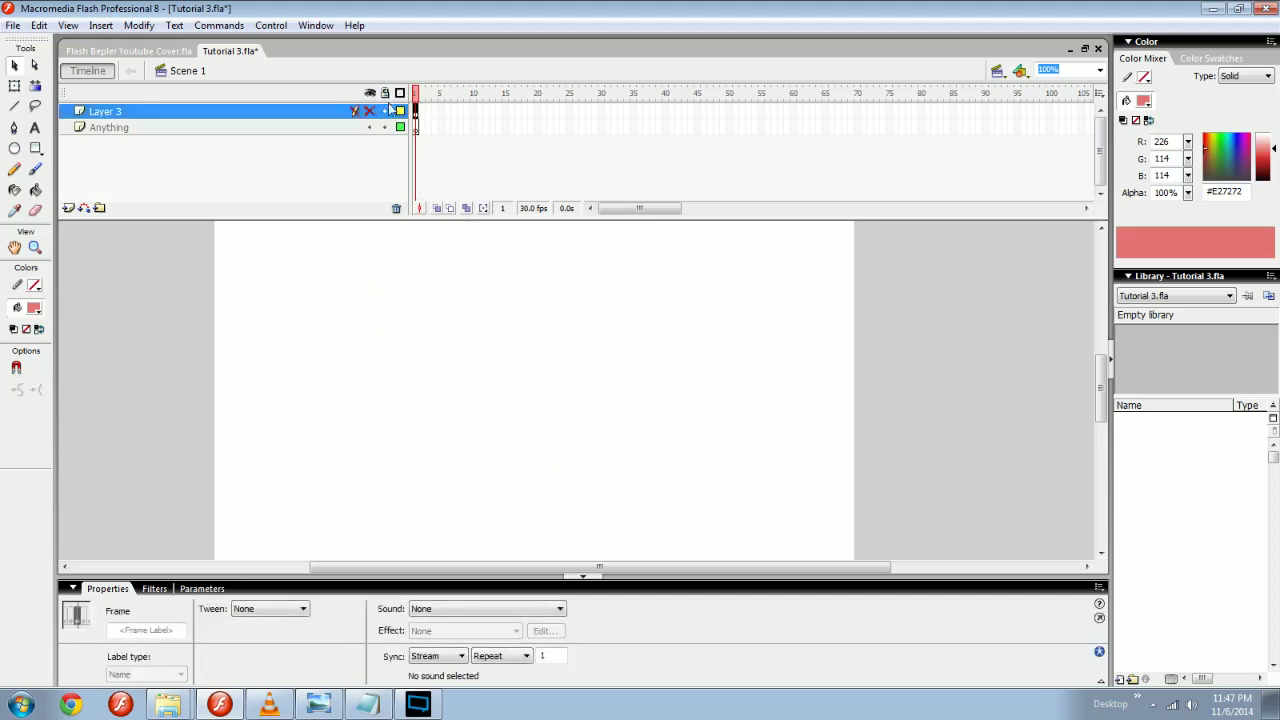
{"action": "left_click_drag", "start_coordinate": [310, 283], "coordinate": [749, 494]}
{"action": "left_click_drag", "start_coordinate": [448, 346], "coordinate": [476, 361]}
{"action": "left_click_drag", "start_coordinate": [392, 298], "coordinate": [462, 370]}
{"action": "left_click_drag", "start_coordinate": [387, 309], "coordinate": [612, 480]}
{"action": "left_click_drag", "start_coordinate": [620, 337], "coordinate": [436, 422]}
{"action": "left_click_drag", "start_coordinate": [478, 349], "coordinate": [434, 450]}
{"action": "left_click_drag", "start_coordinate": [510, 350], "coordinate": [451, 424]}
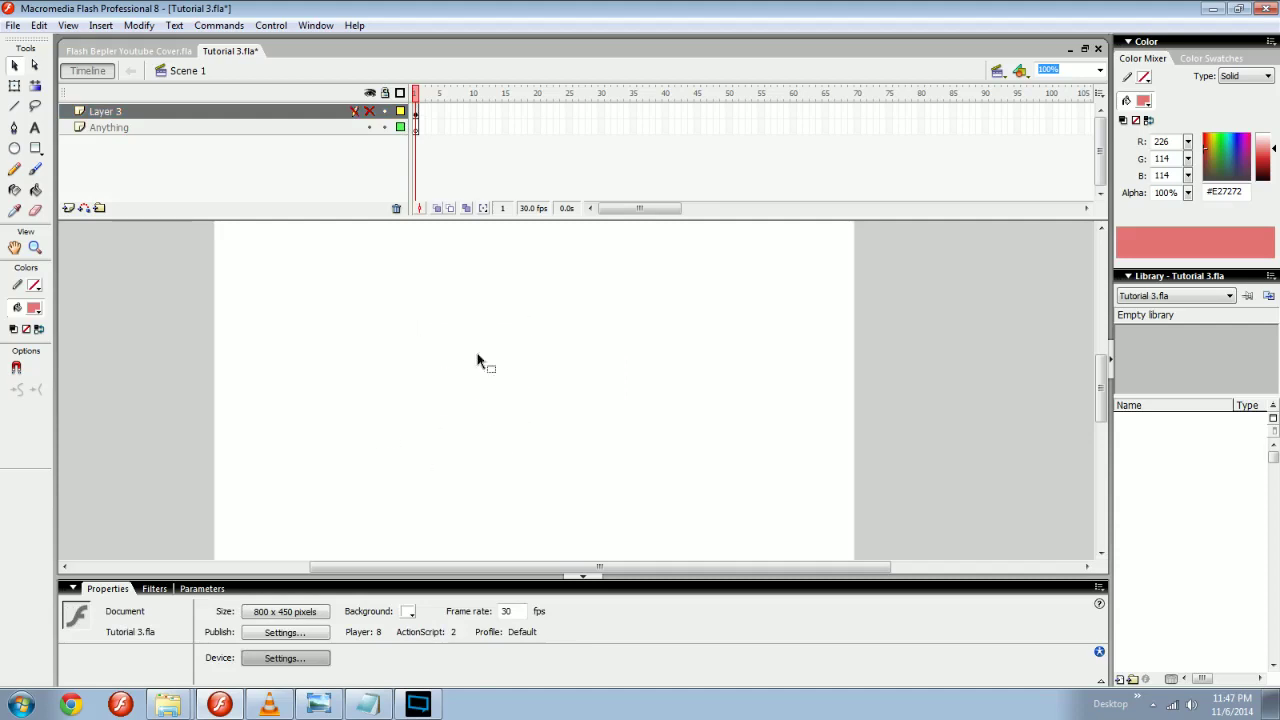
Make Layer 3 visible again.
{"action": "left_click", "coordinate": [370, 112]}
{"action": "left_click", "coordinate": [370, 111]}
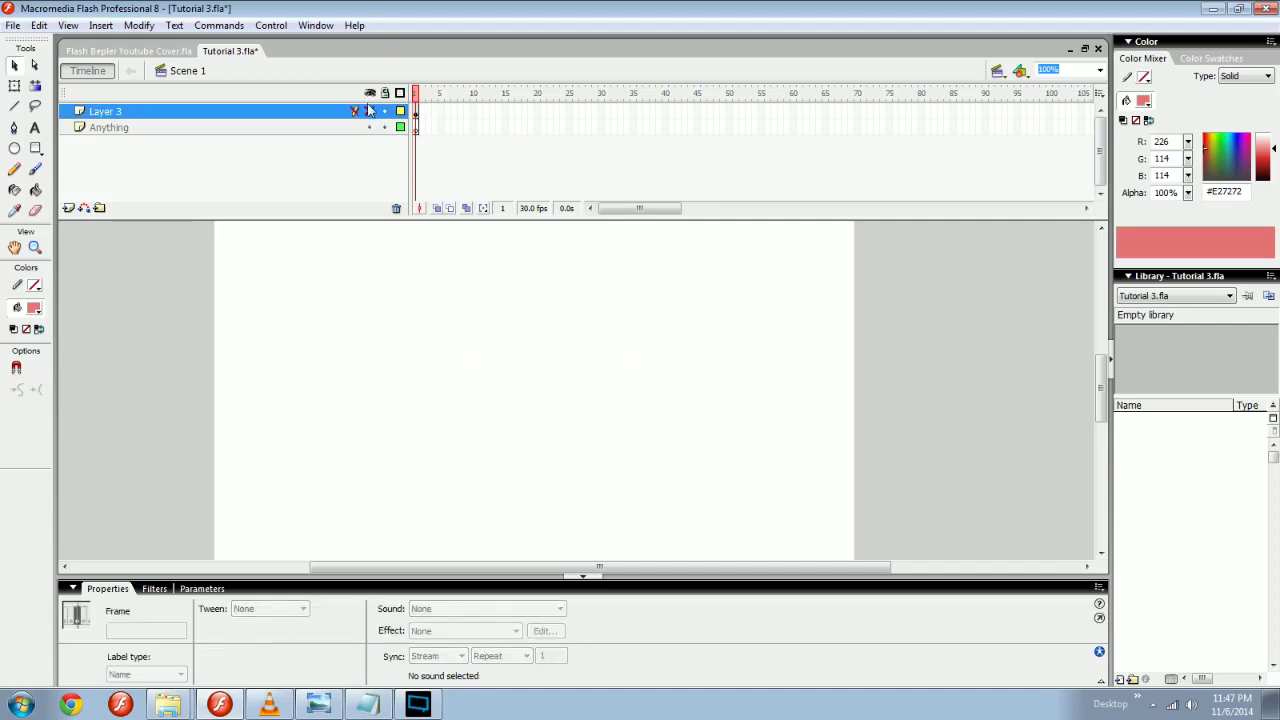
{"action": "left_click", "coordinate": [370, 112]}
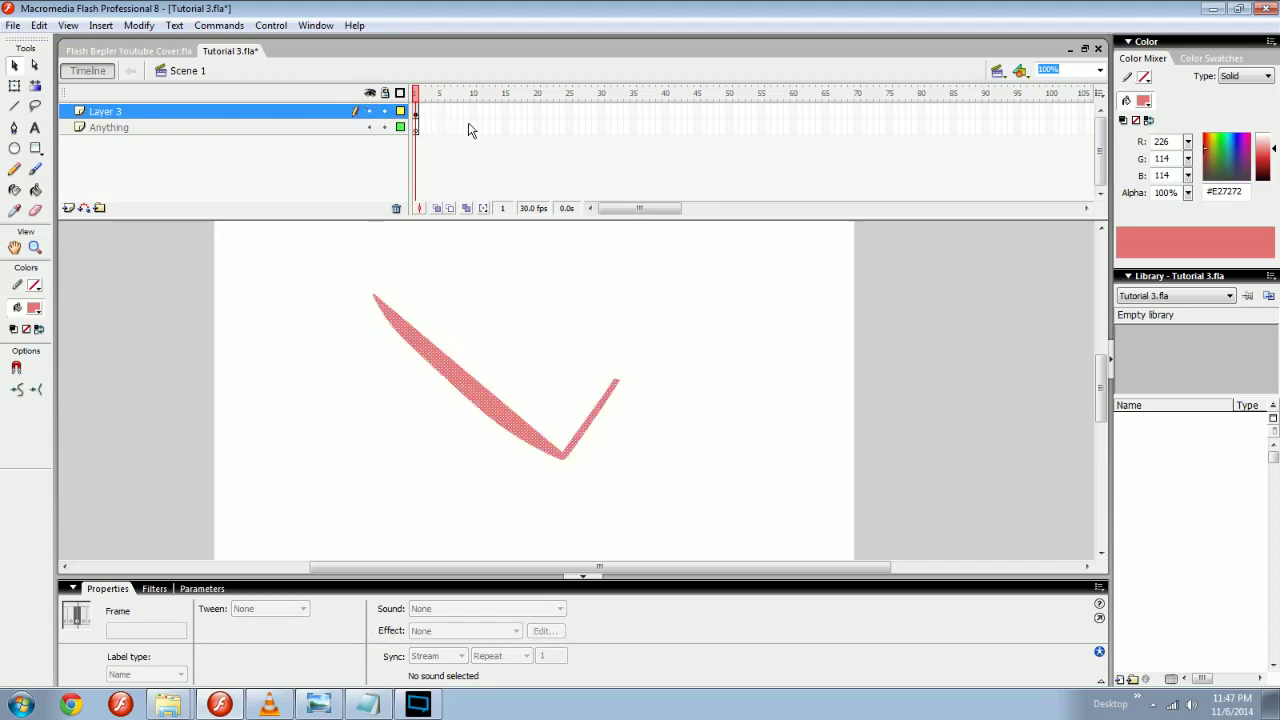
Lock and unlock Layer 3, and toggle its visibility off and back on.
{"action": "left_click", "coordinate": [386, 112]}
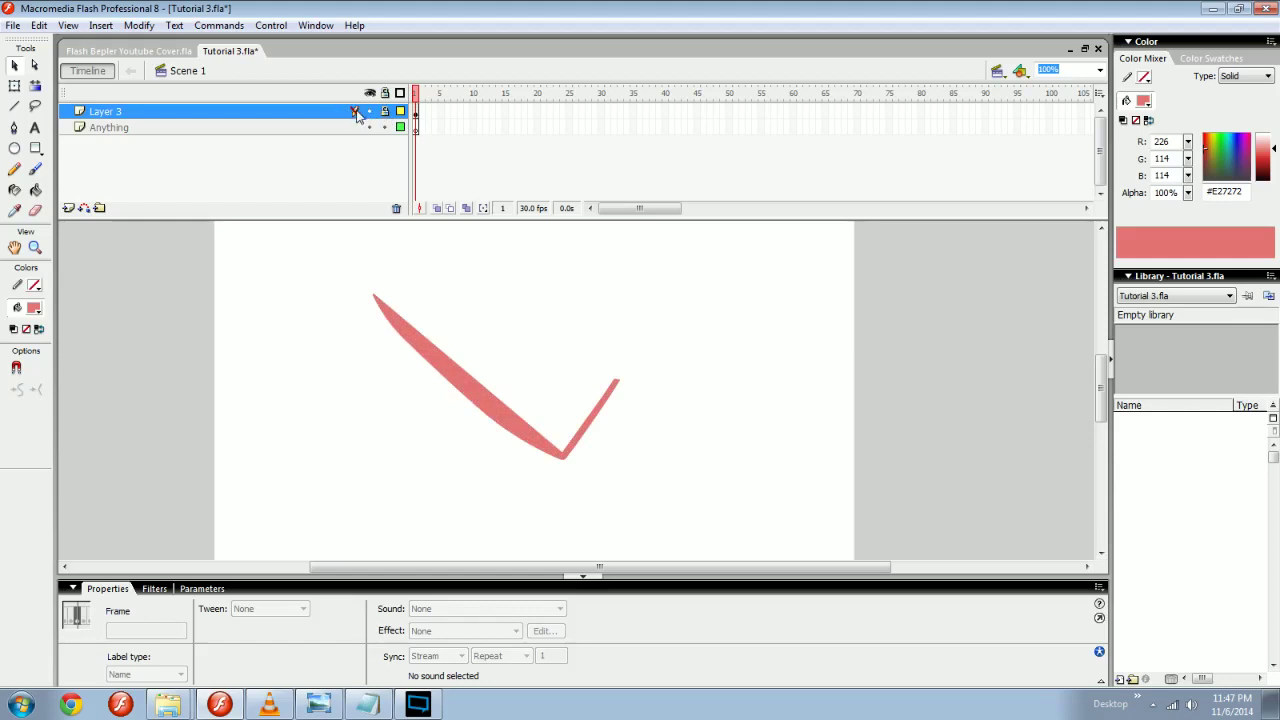
{"action": "left_click", "coordinate": [356, 128]}
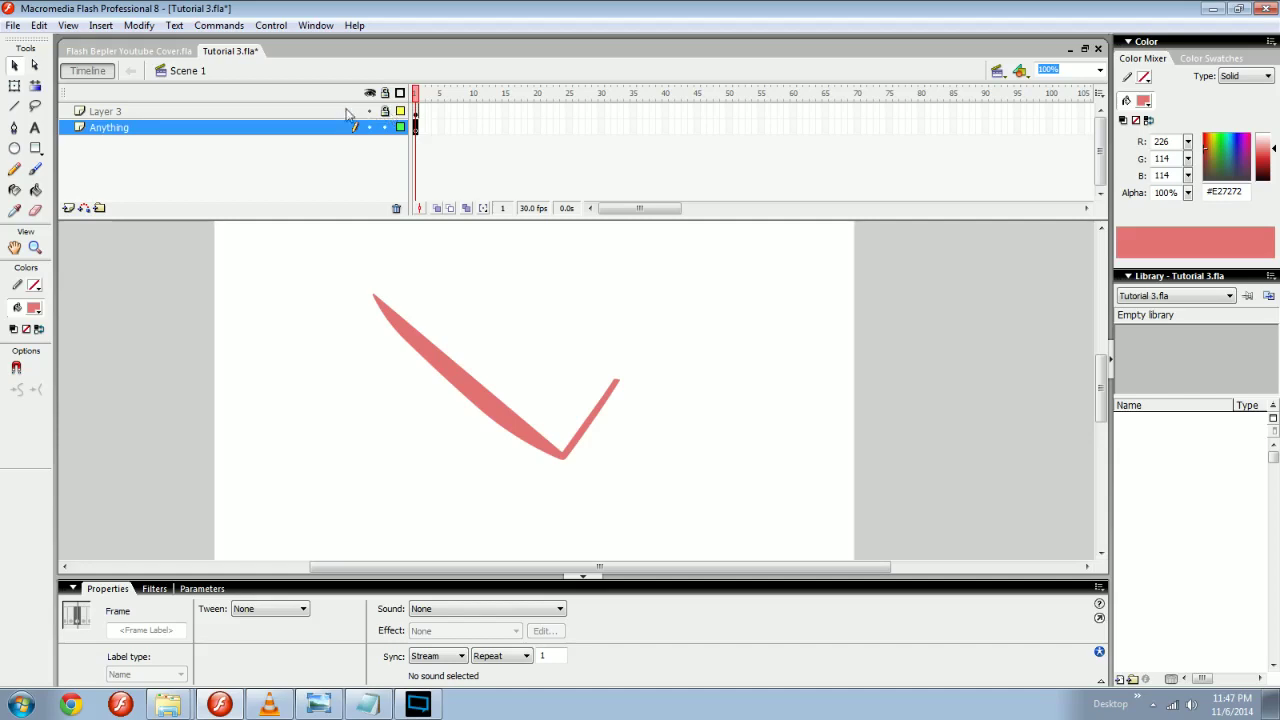
{"action": "left_click", "coordinate": [350, 113]}
{"action": "left_click", "coordinate": [386, 112]}
{"action": "left_click", "coordinate": [369, 113]}
{"action": "left_click", "coordinate": [369, 113]}
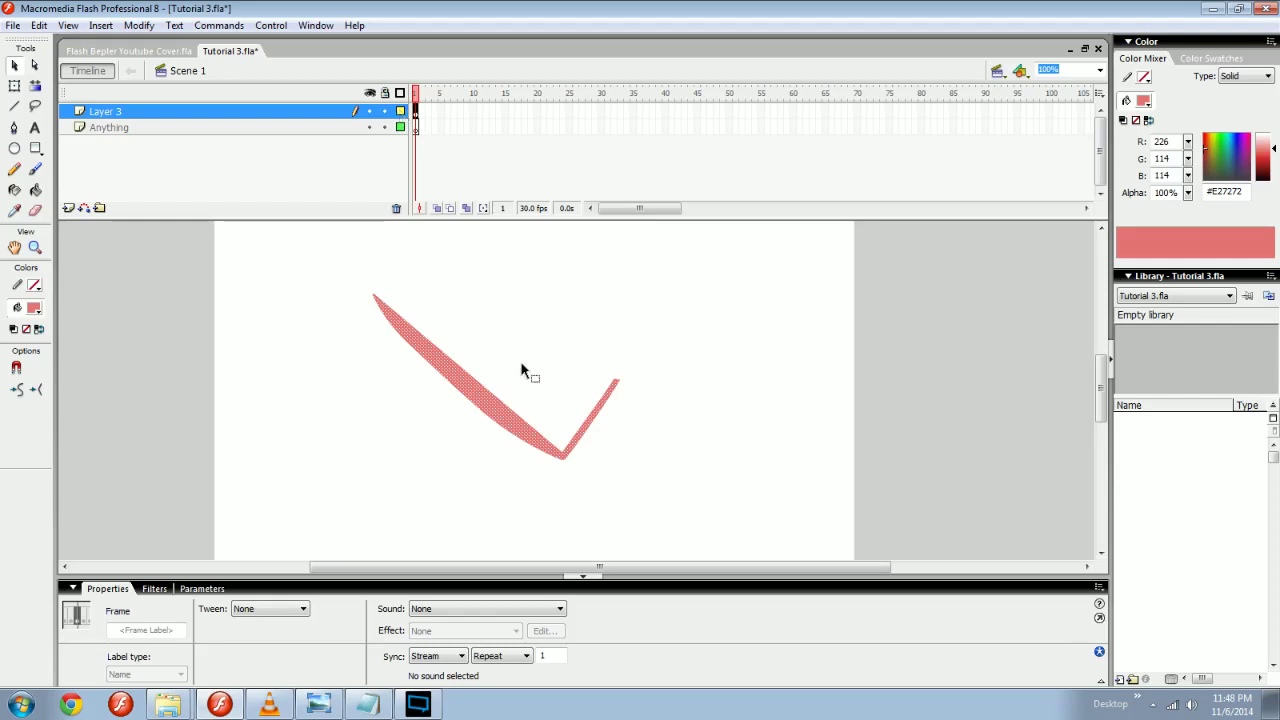
Draw a diagonal line about 210 by 214 px on Layer 3 beside the brush stroke and select it.
{"action": "left_click", "coordinate": [512, 389]}
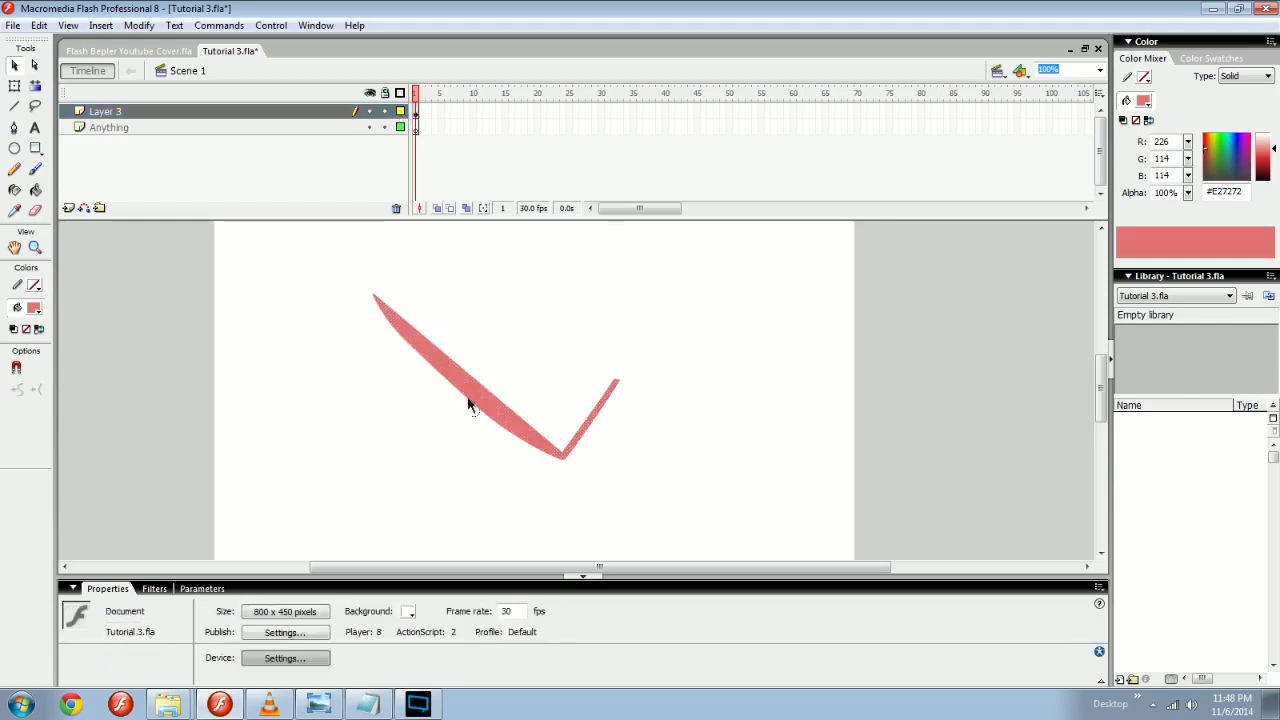
{"action": "left_click", "coordinate": [511, 415]}
{"action": "left_click", "coordinate": [590, 456]}
{"action": "key", "text": "n"}
{"action": "left_click_drag", "start_coordinate": [314, 320], "coordinate": [480, 491]}
{"action": "key", "text": "v"}
{"action": "left_click", "coordinate": [440, 447]}
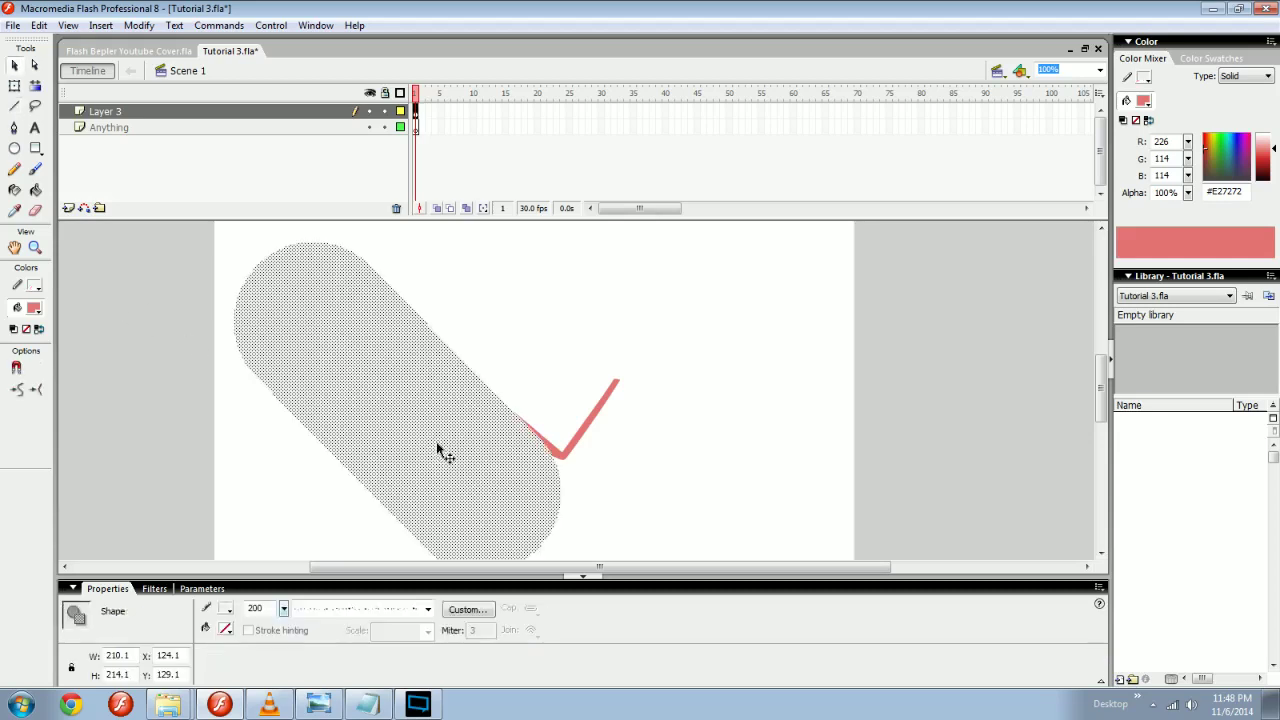
Set the selected line's stroke height to 25, its style to Solid and its color to blue #2D2DEB.
{"action": "left_click_drag", "start_coordinate": [286, 608], "coordinate": [282, 646]}
{"action": "left_click", "coordinate": [328, 609]}
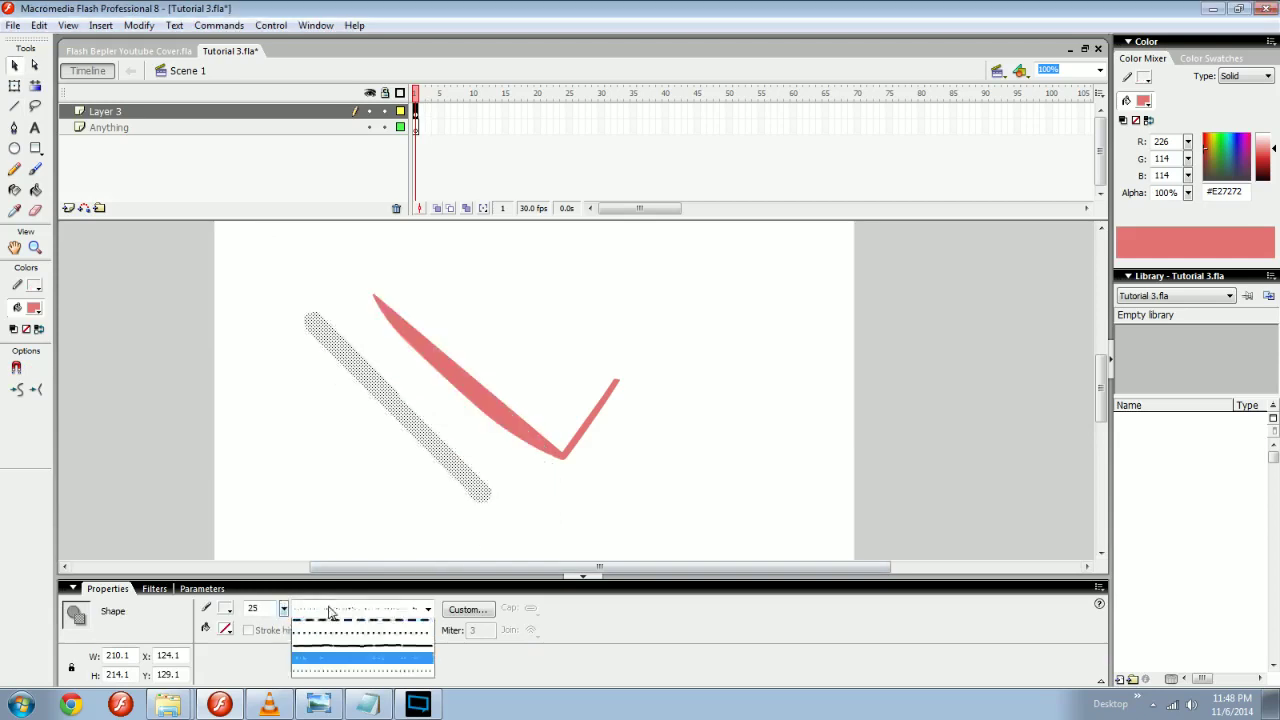
{"action": "left_click", "coordinate": [352, 638]}
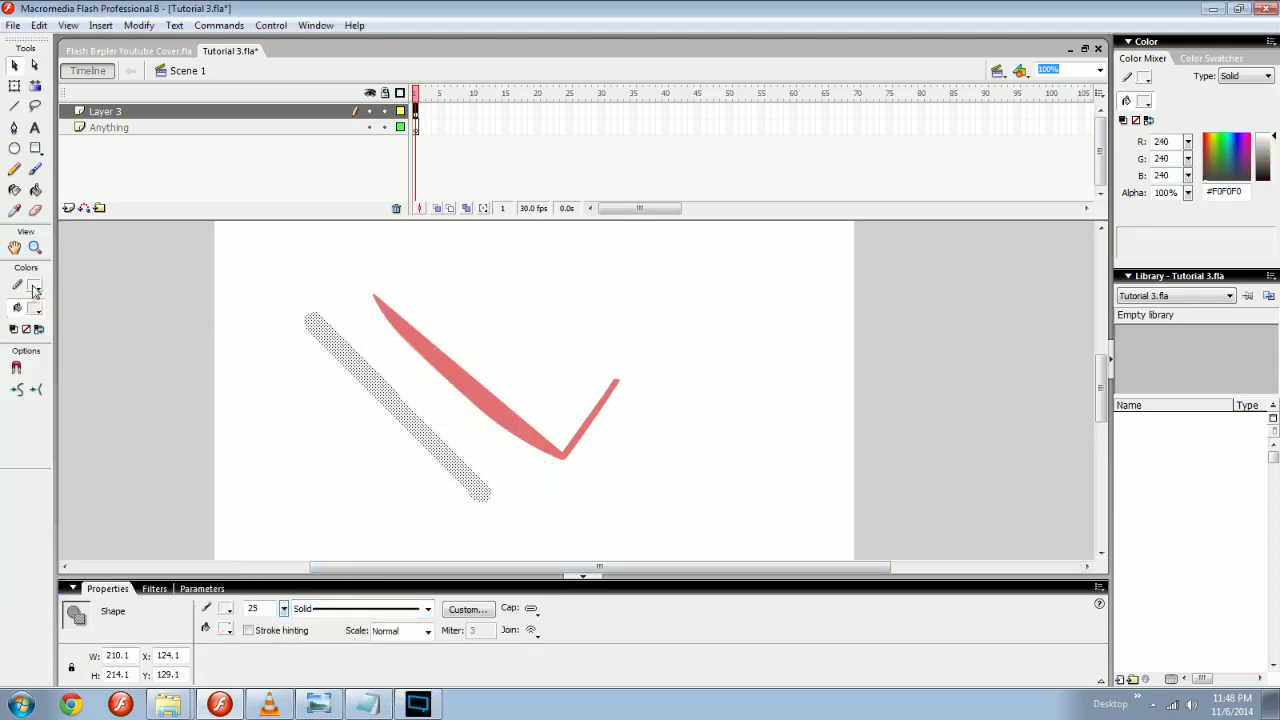
{"action": "left_click", "coordinate": [33, 285]}
{"action": "left_click", "coordinate": [137, 443]}
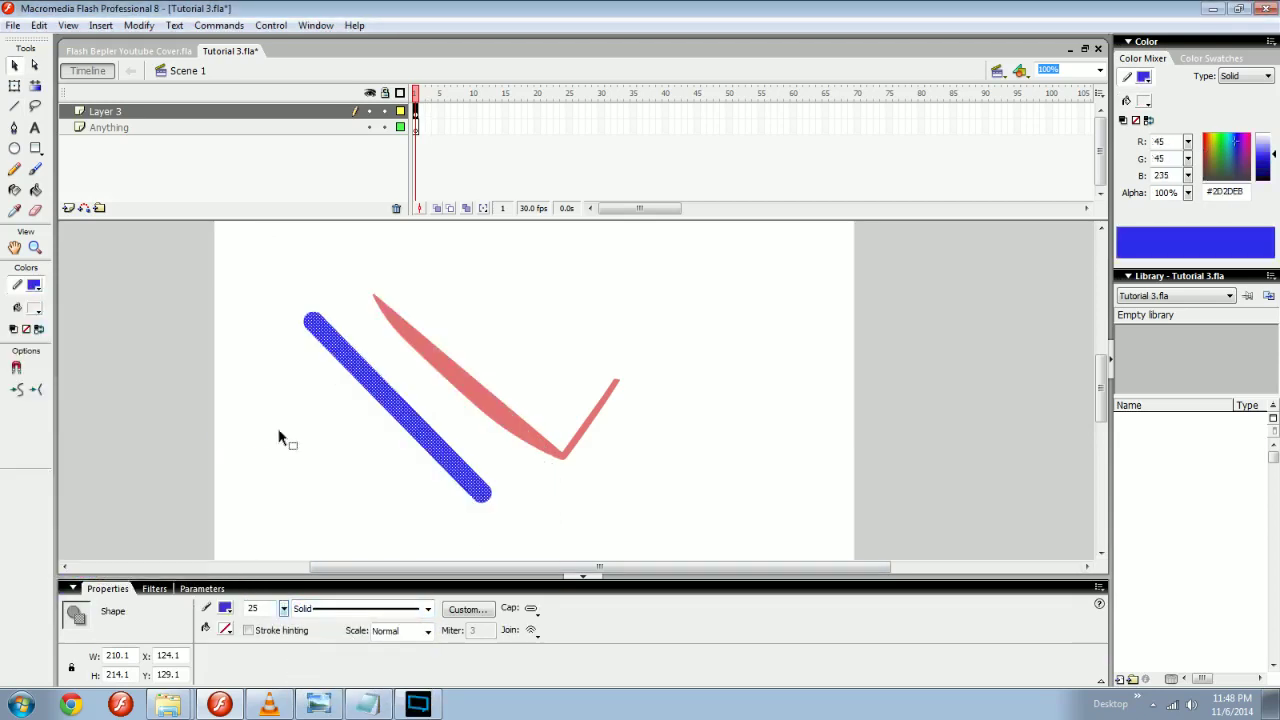
{"action": "left_click", "coordinate": [281, 438]}
Display Layer 3's artwork as outlines and switch it back to the normal display.
{"action": "left_click", "coordinate": [400, 111]}
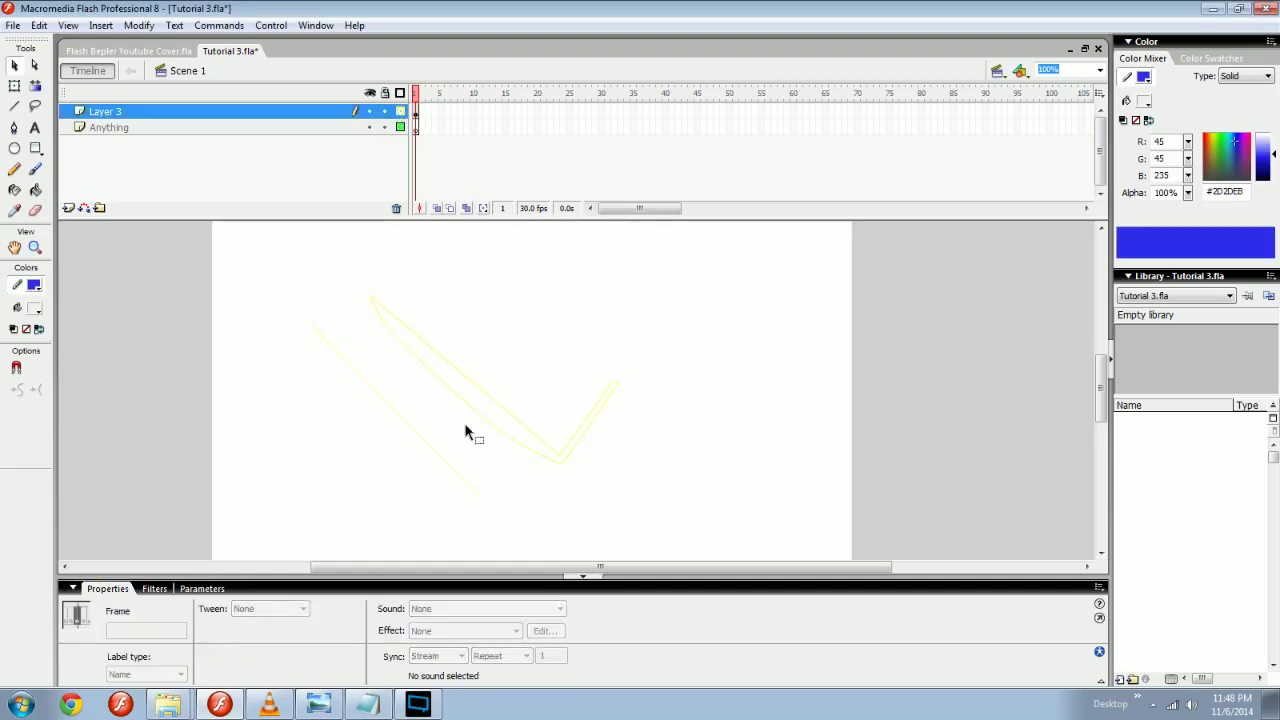
{"action": "left_click", "coordinate": [402, 113]}
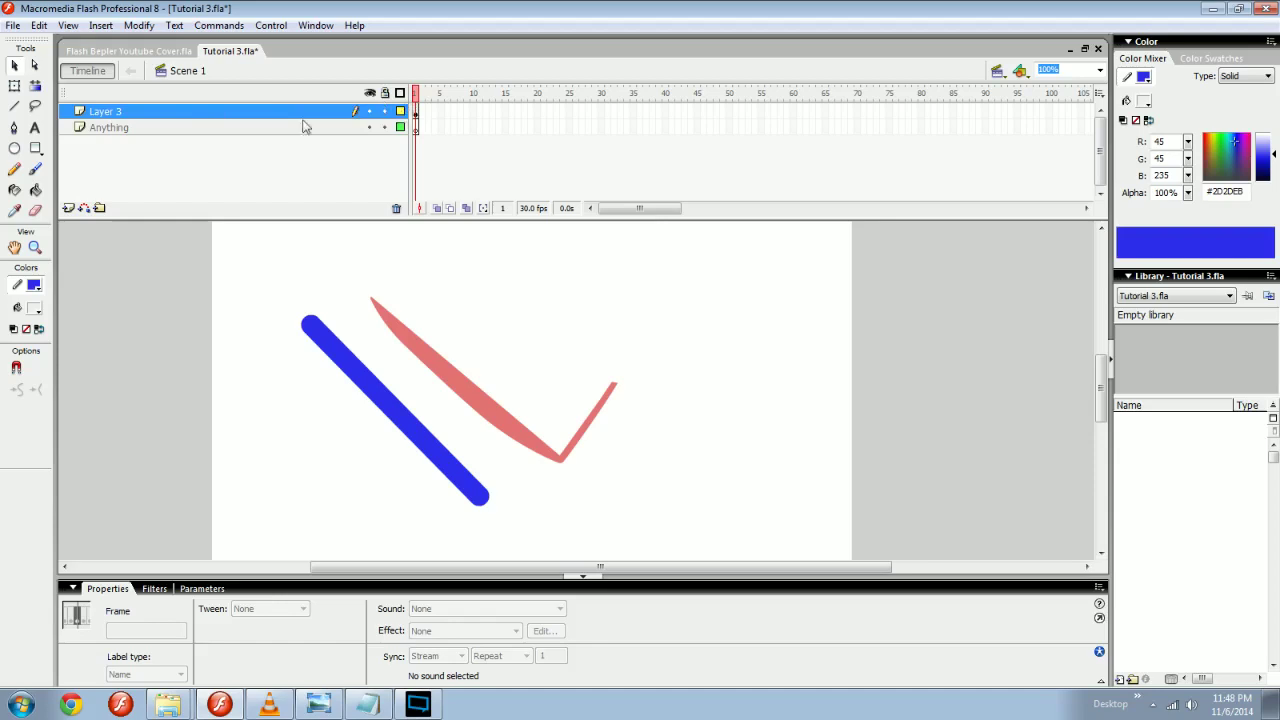
{"action": "right_click", "coordinate": [170, 117]}
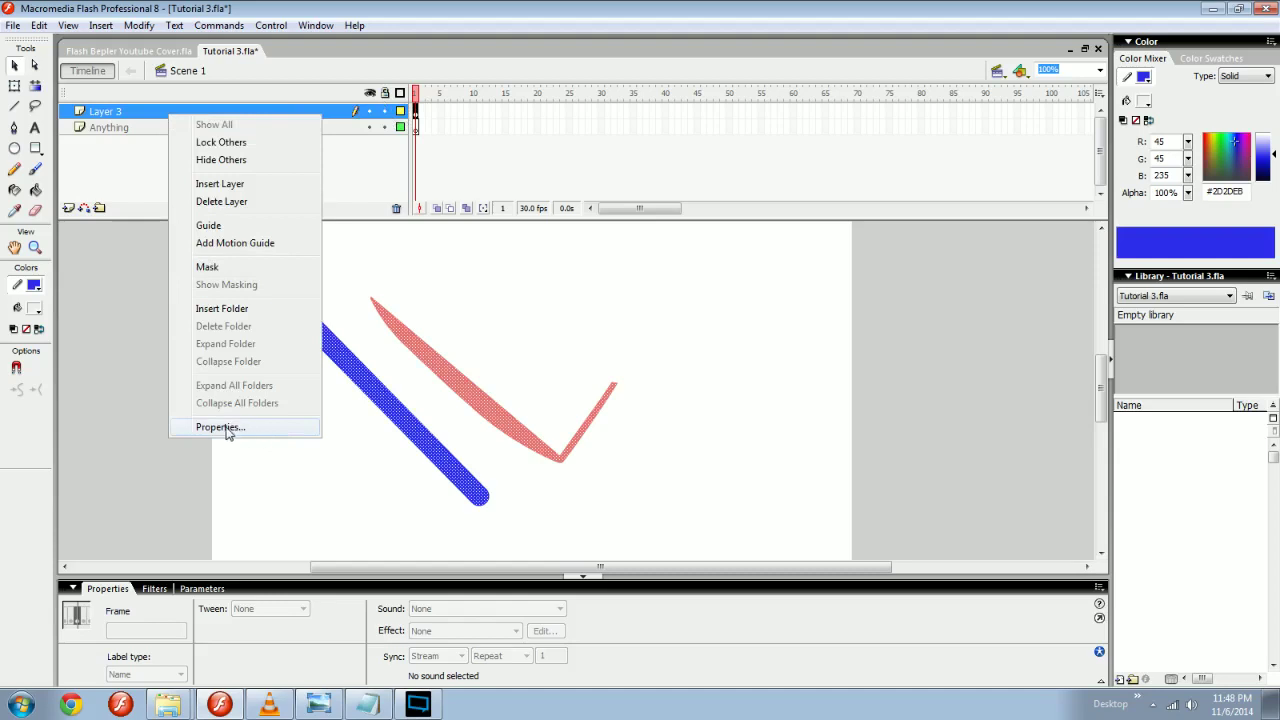
{"action": "right_click", "coordinate": [69, 112]}
{"action": "right_click", "coordinate": [329, 112]}
{"action": "right_click", "coordinate": [376, 109]}
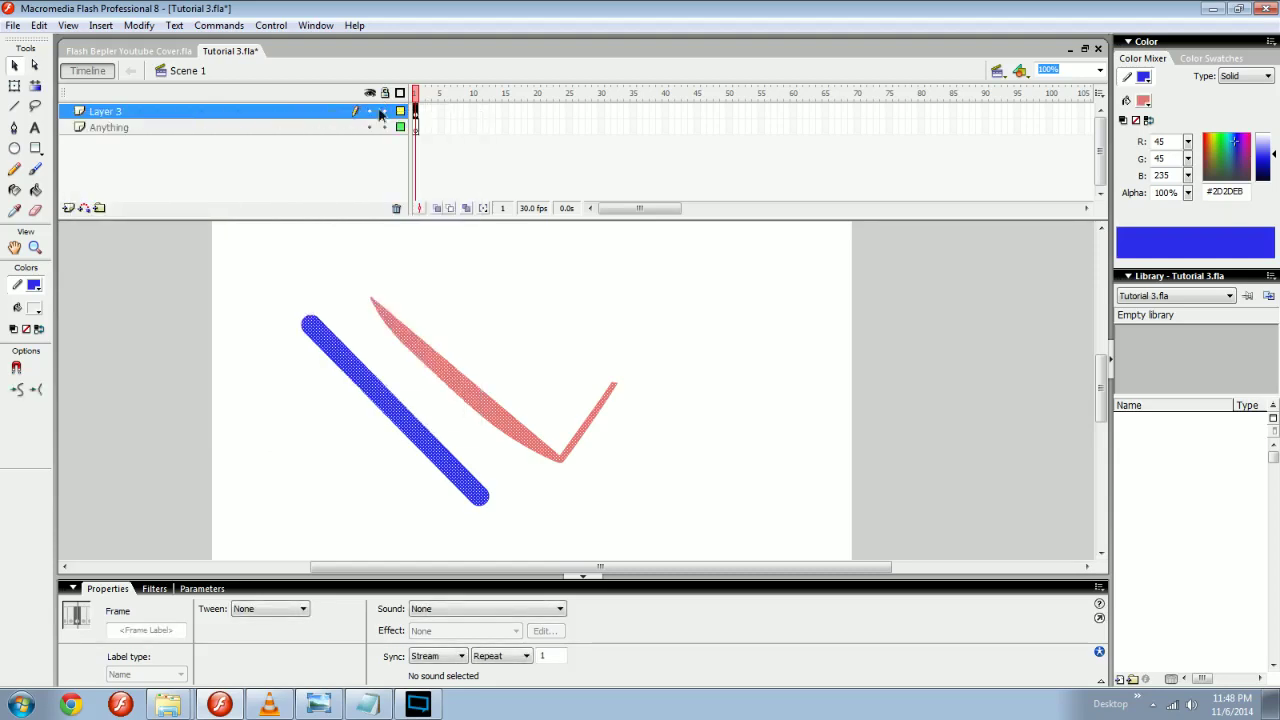
{"action": "right_click", "coordinate": [401, 110]}
{"action": "right_click", "coordinate": [398, 110]}
{"action": "left_click", "coordinate": [327, 114]}
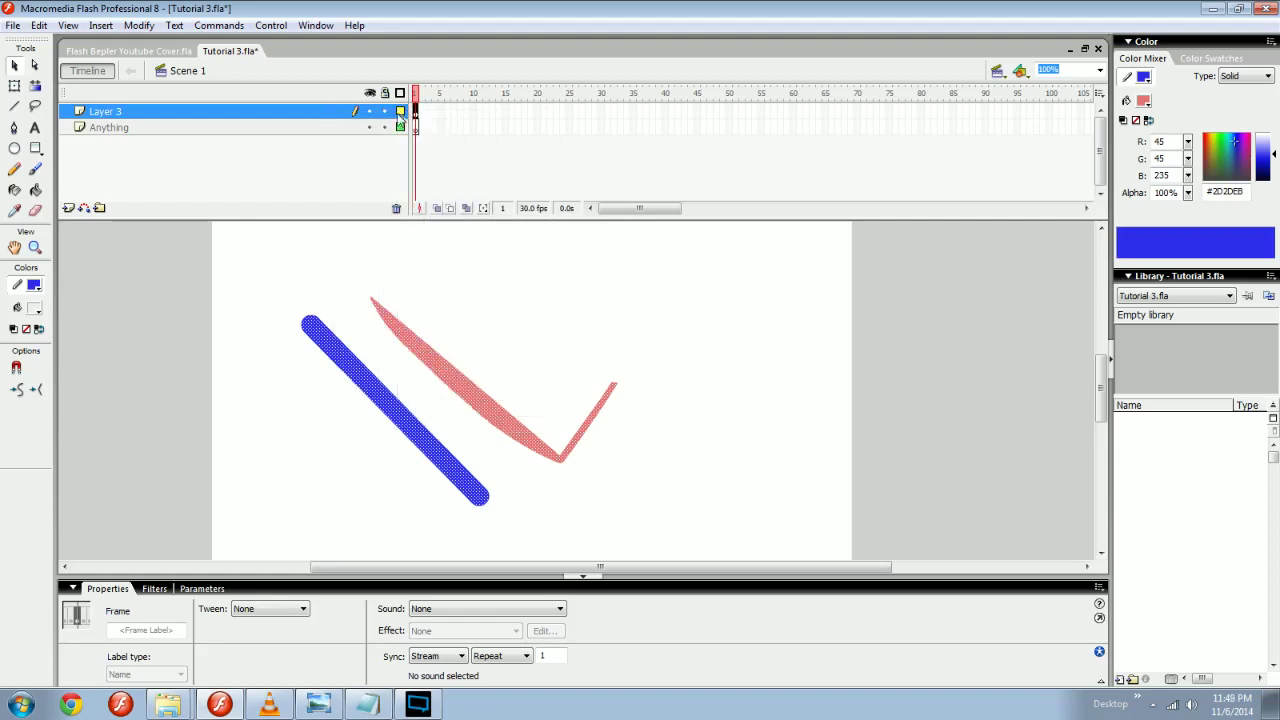
Set Layer 3's outline color to black and its layer height to 300% in the layer properties.
{"action": "double_click", "coordinate": [401, 112]}
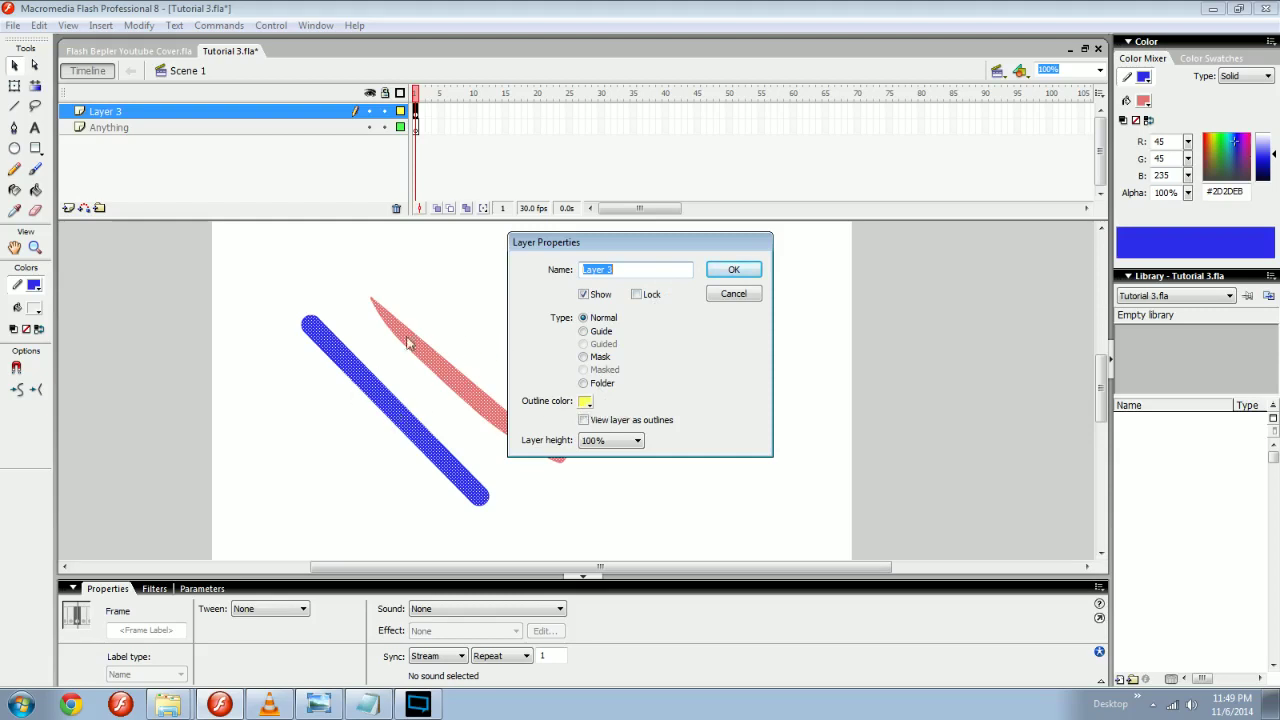
{"action": "left_click", "coordinate": [585, 402]}
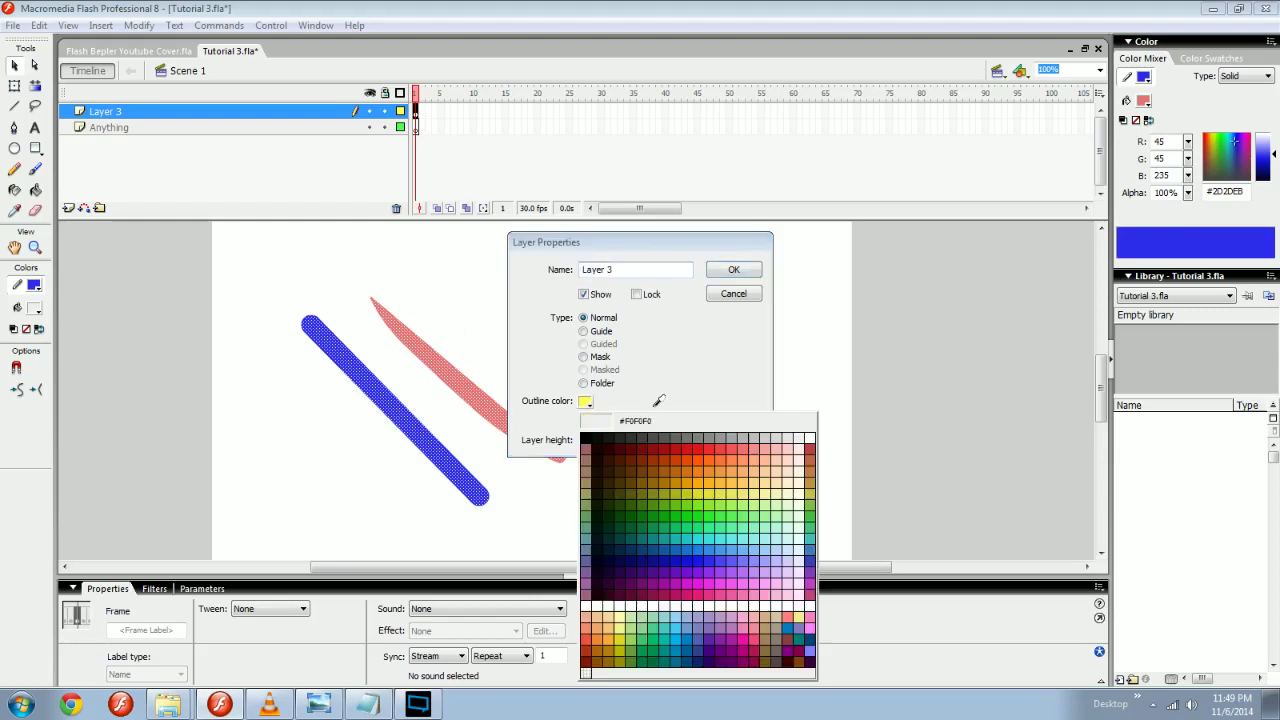
{"action": "left_click", "coordinate": [587, 435]}
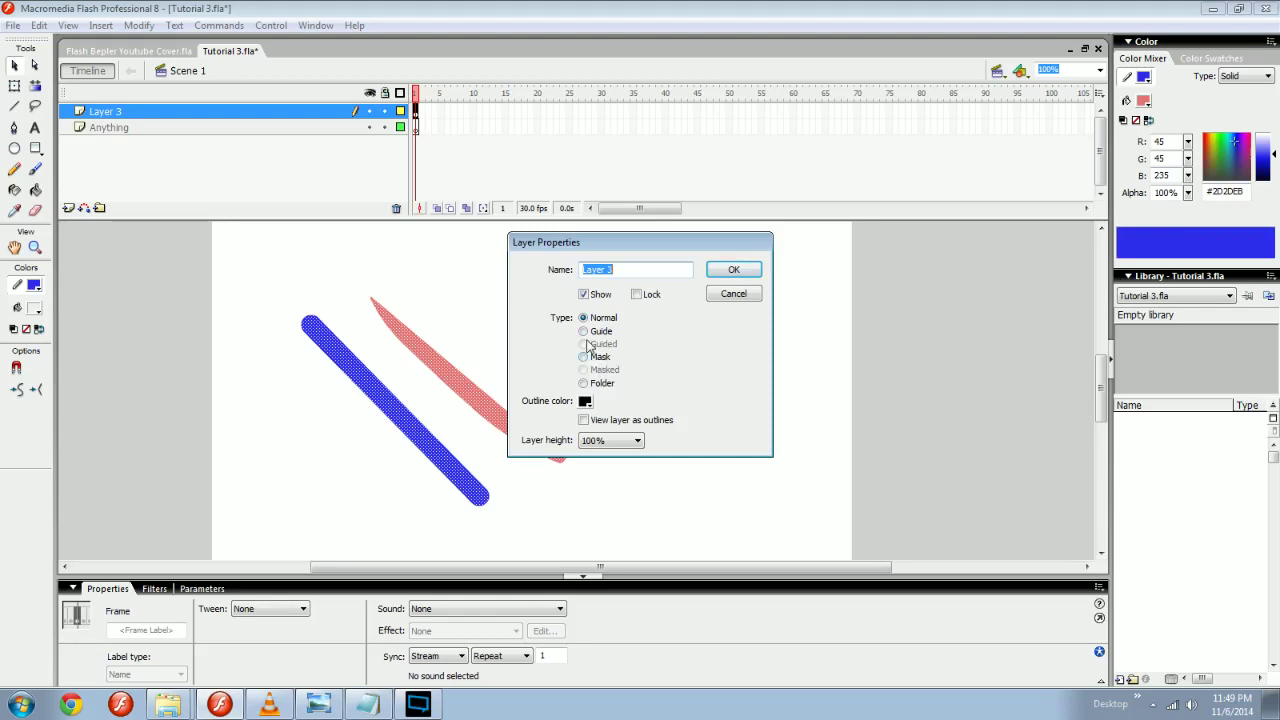
{"action": "left_click", "coordinate": [584, 387]}
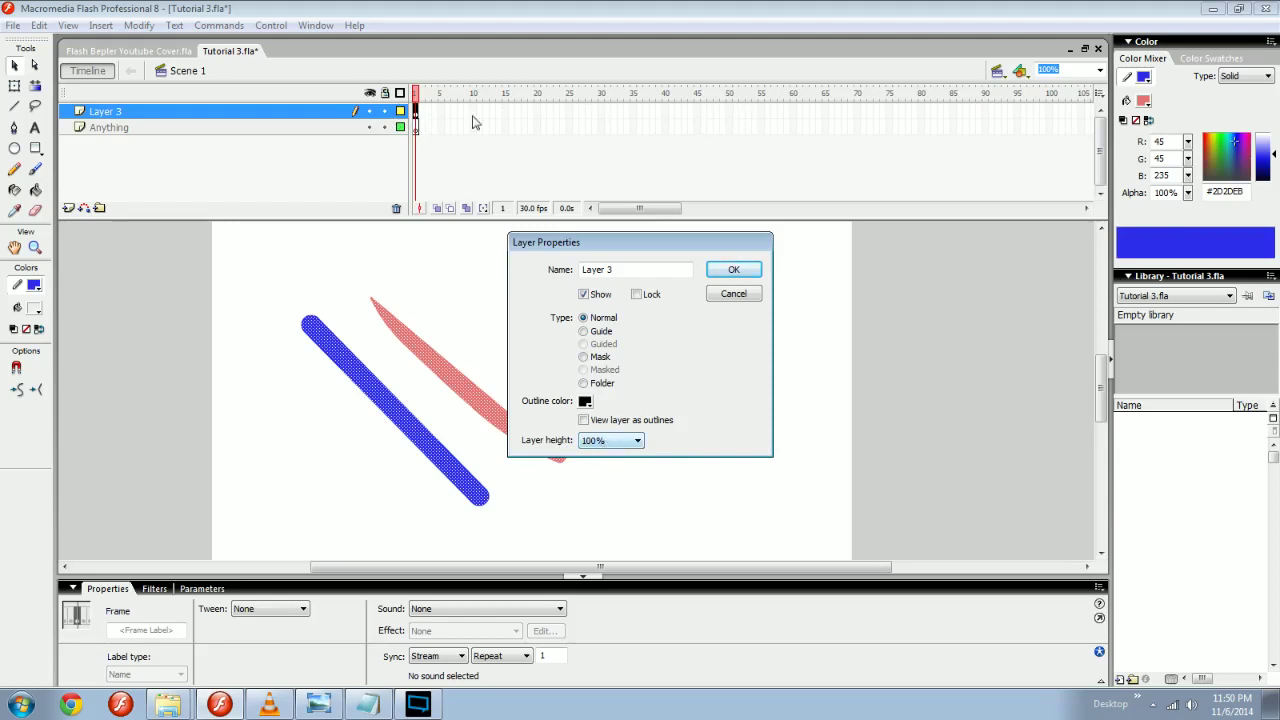
{"action": "left_click", "coordinate": [621, 441]}
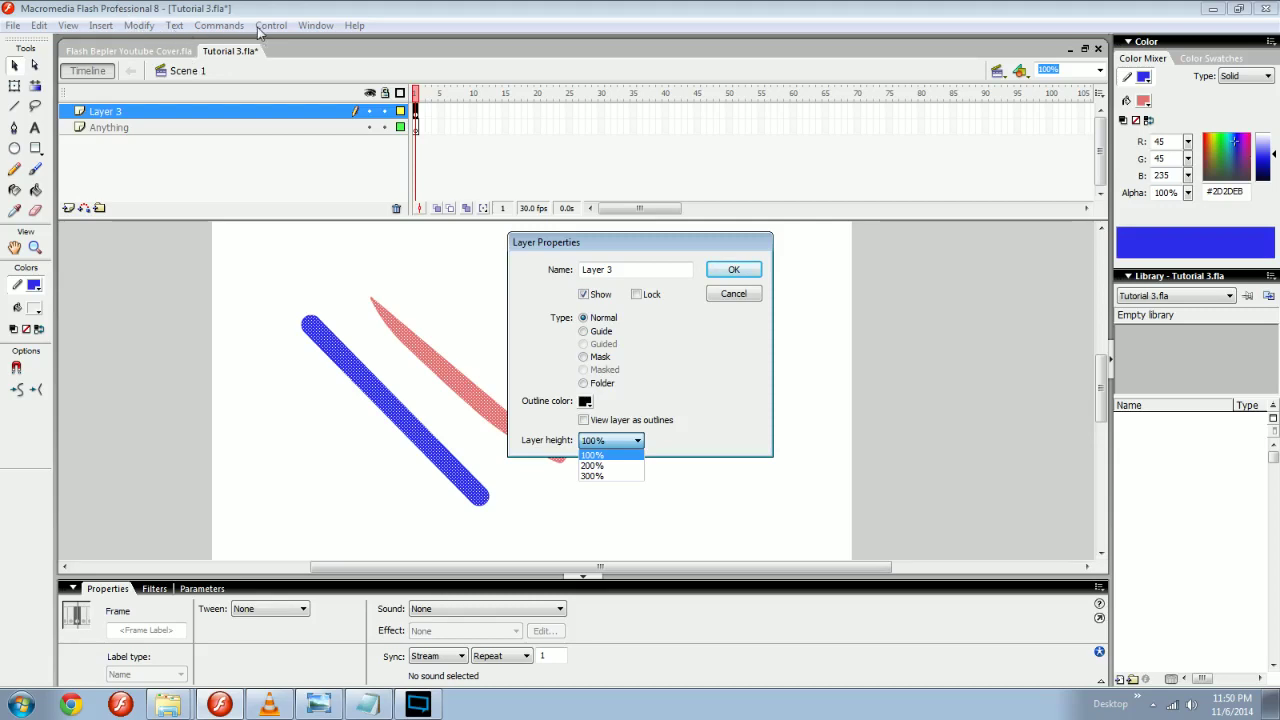
{"action": "left_click", "coordinate": [617, 476]}
{"action": "left_click", "coordinate": [734, 269]}
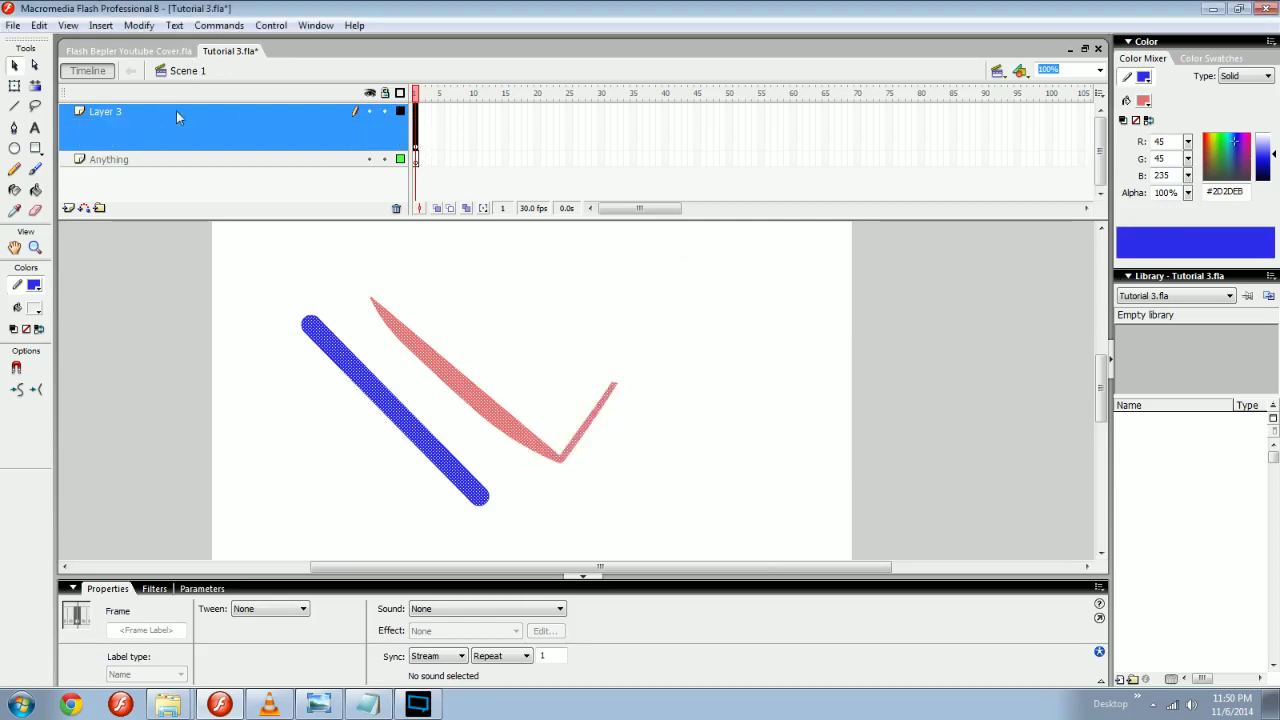
{"action": "left_click", "coordinate": [420, 160]}
{"action": "left_click", "coordinate": [420, 142]}
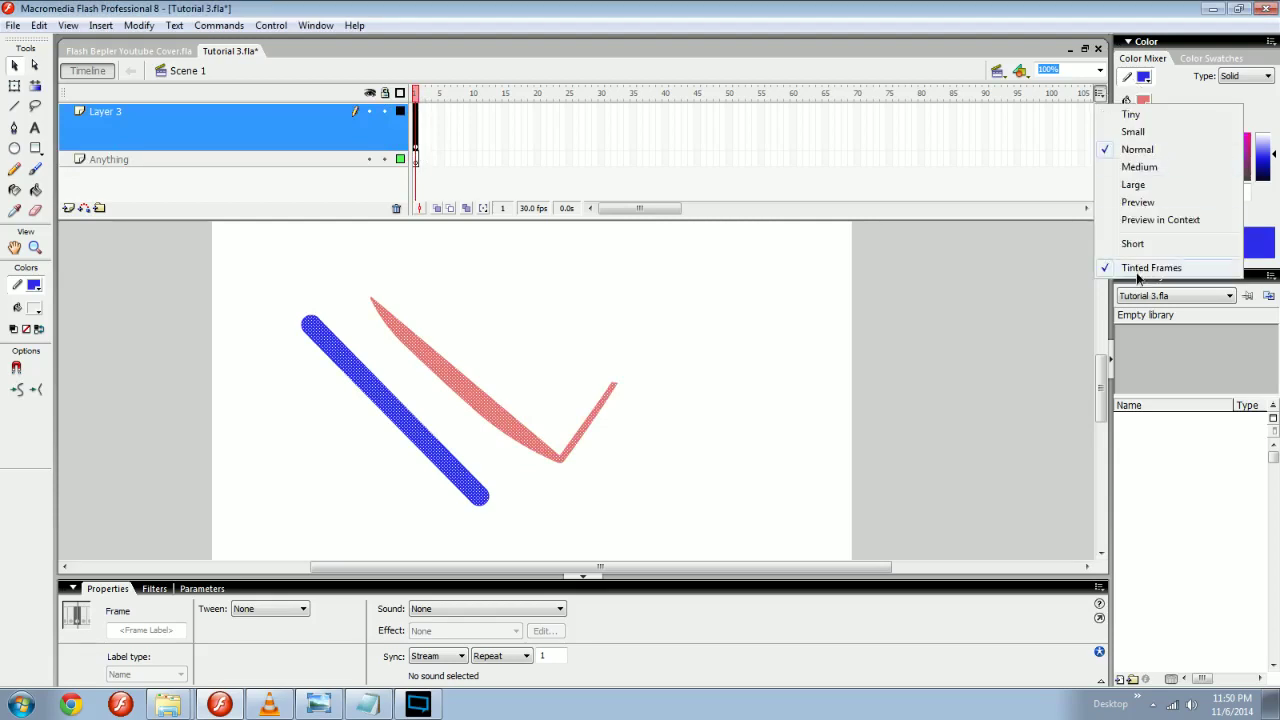
{"action": "left_click_drag", "start_coordinate": [480, 118], "coordinate": [809, 127]}
{"action": "left_click", "coordinate": [854, 129]}
{"action": "left_click_drag", "start_coordinate": [912, 127], "coordinate": [410, 128]}
{"action": "left_click", "coordinate": [498, 131]}
{"action": "left_click", "coordinate": [231, 121]}
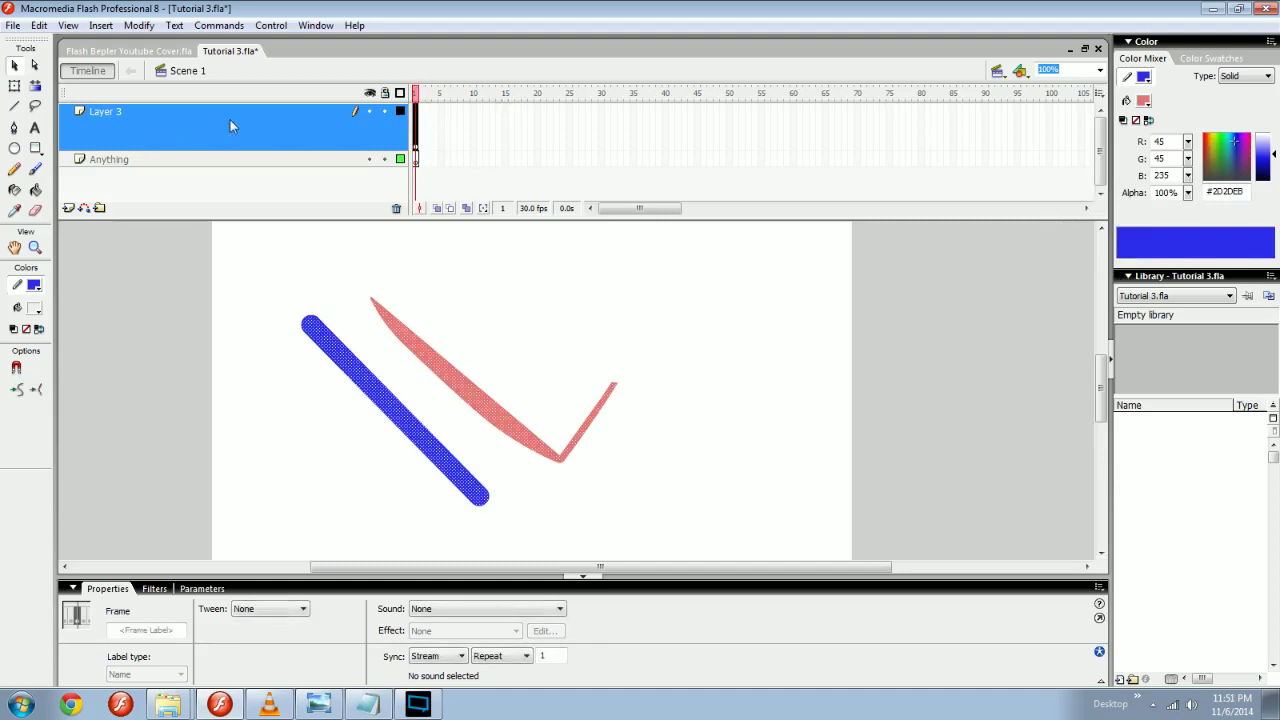
Set the timeline's frame view to Large.
{"action": "left_click", "coordinate": [1098, 94]}
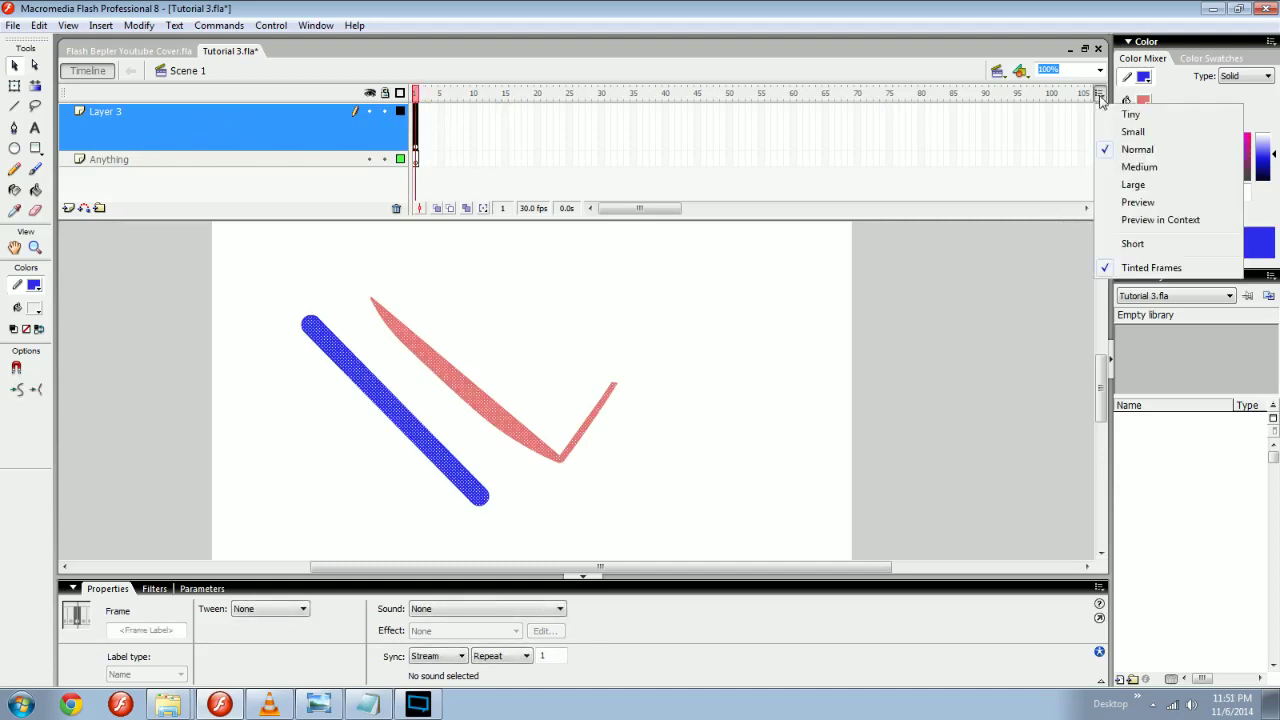
{"action": "left_click", "coordinate": [1137, 186]}
{"action": "left_click_drag", "start_coordinate": [458, 122], "coordinate": [786, 123]}
{"action": "left_click", "coordinate": [806, 125]}
{"action": "left_click", "coordinate": [901, 125]}
{"action": "left_click", "coordinate": [959, 123]}
{"action": "left_click", "coordinate": [865, 123]}
{"action": "left_click", "coordinate": [708, 125]}
{"action": "left_click", "coordinate": [612, 128]}
{"action": "left_click", "coordinate": [445, 135]}
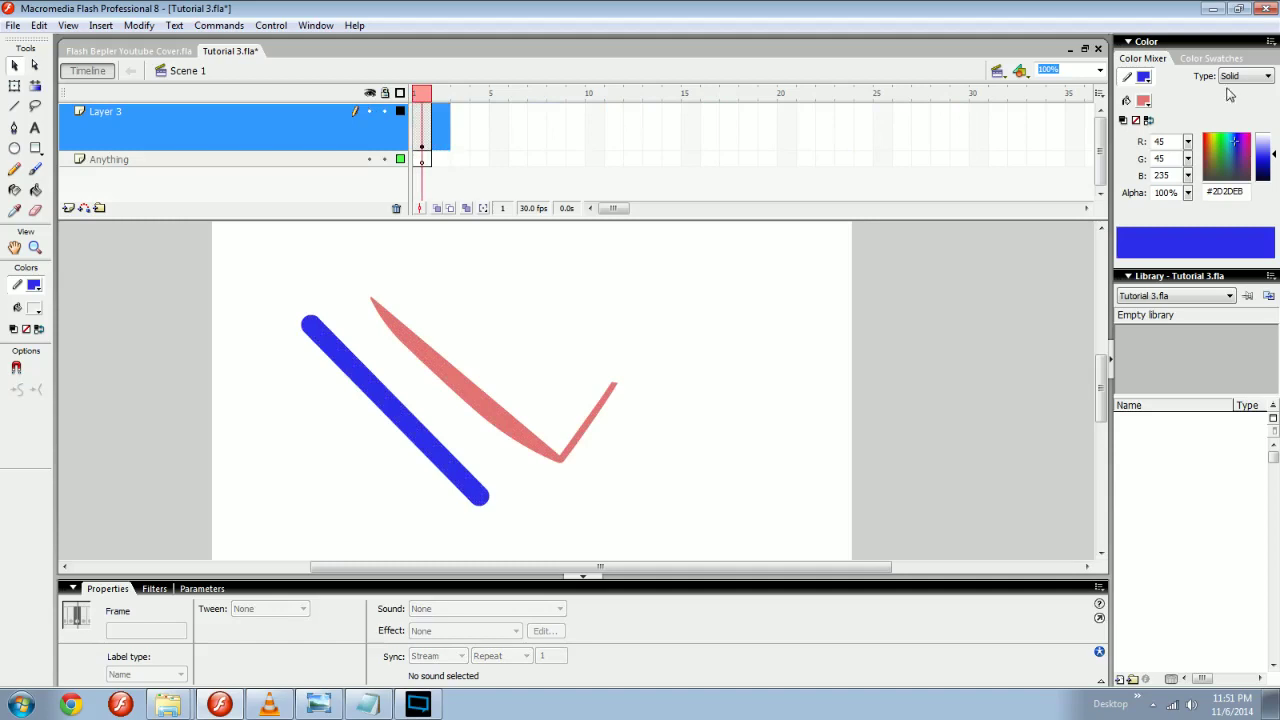
Set the timeline's frame view to Normal and Layer 3's layer height to 100%.
{"action": "left_click", "coordinate": [1099, 93]}
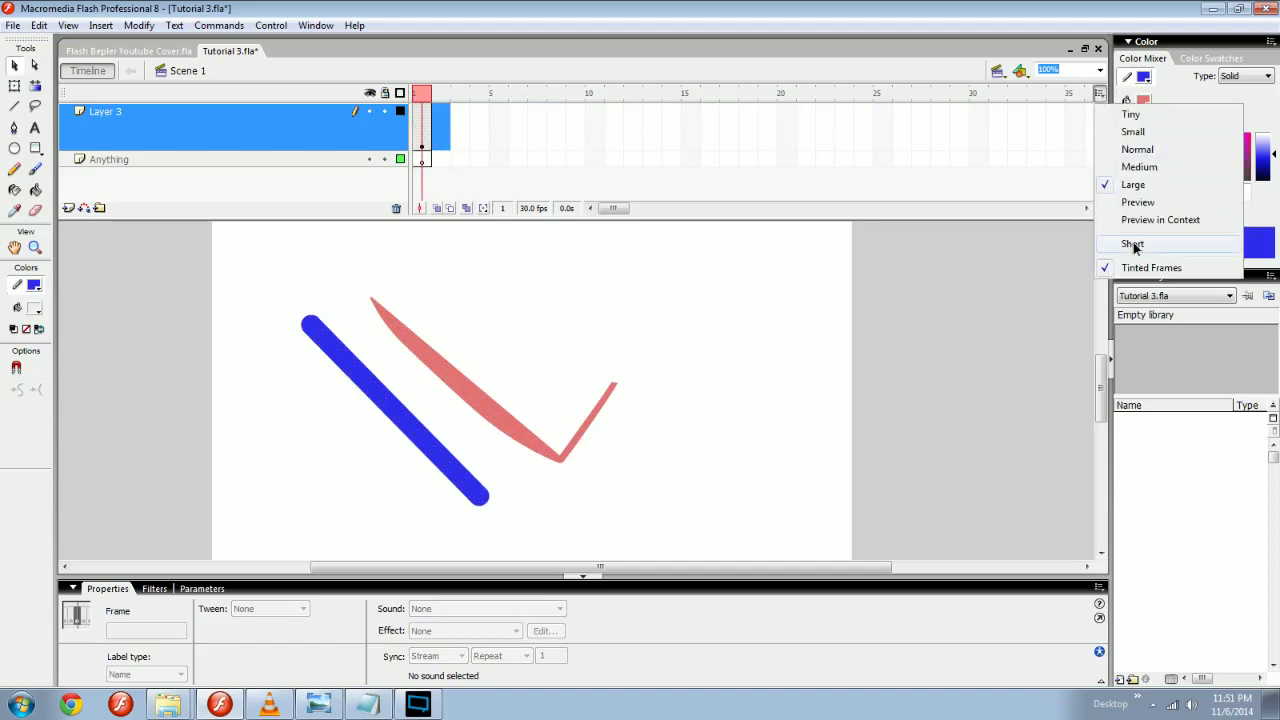
{"action": "left_click", "coordinate": [1137, 149]}
{"action": "right_click", "coordinate": [247, 118]}
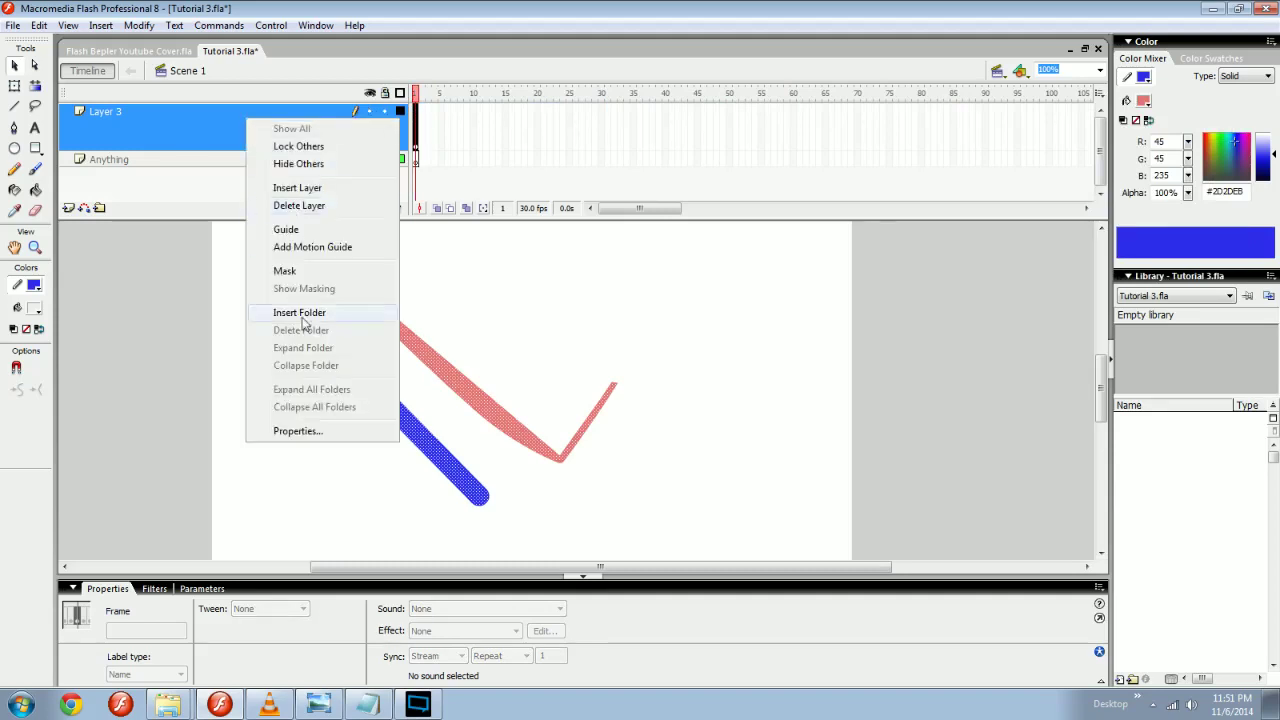
{"action": "left_click", "coordinate": [306, 430]}
{"action": "left_click", "coordinate": [627, 441]}
{"action": "left_click", "coordinate": [612, 453]}
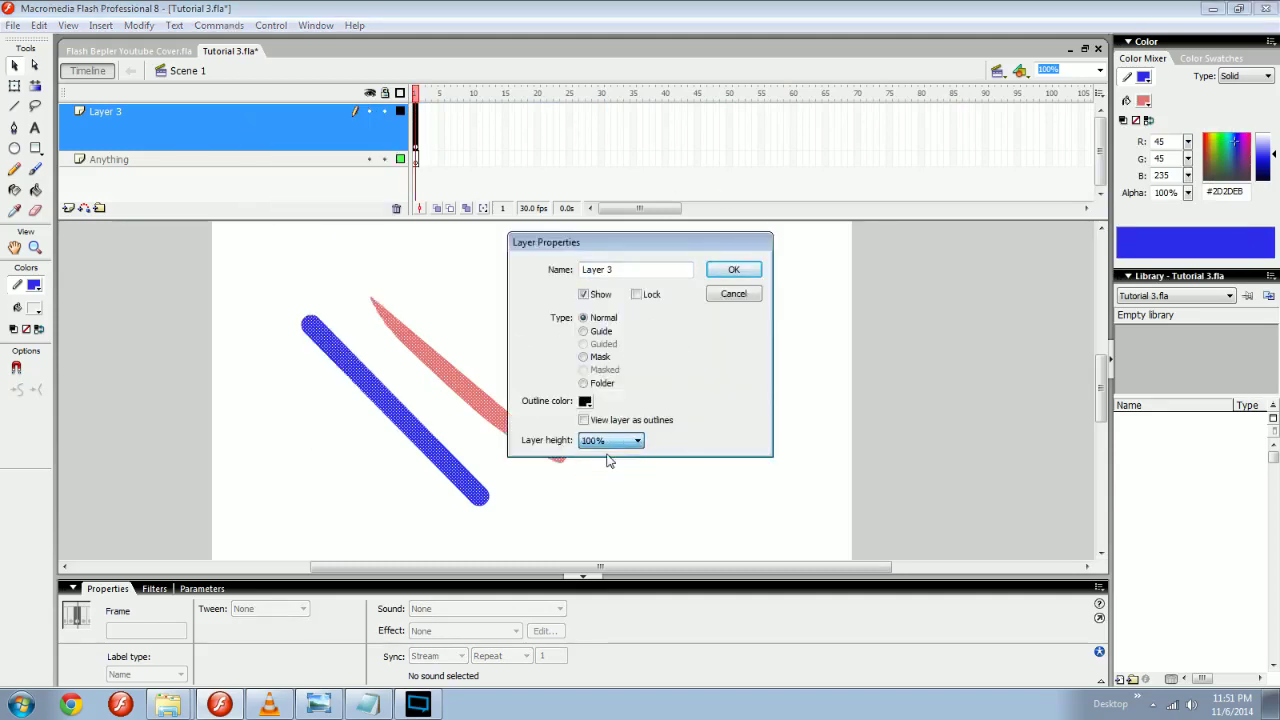
{"action": "left_click", "coordinate": [735, 270]}
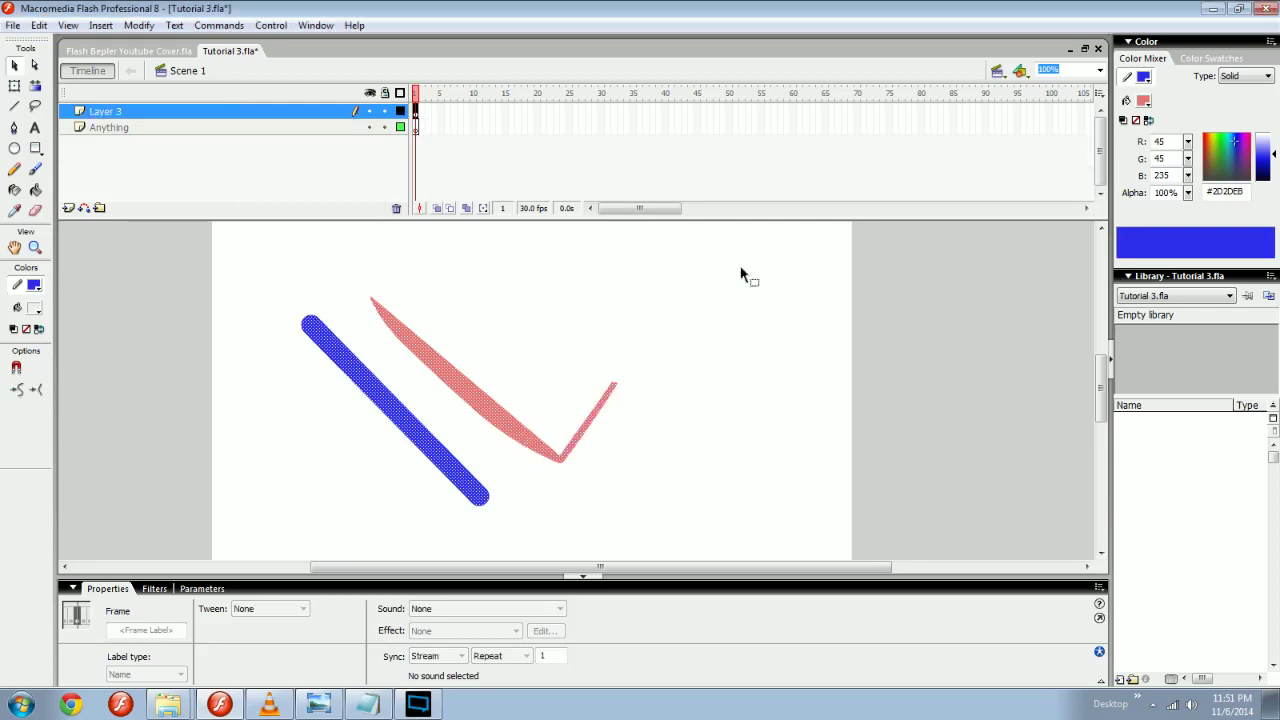
Convert Layer 3 to a folder, accepting the loss of its contents, and delete that folder.
{"action": "right_click", "coordinate": [210, 115]}
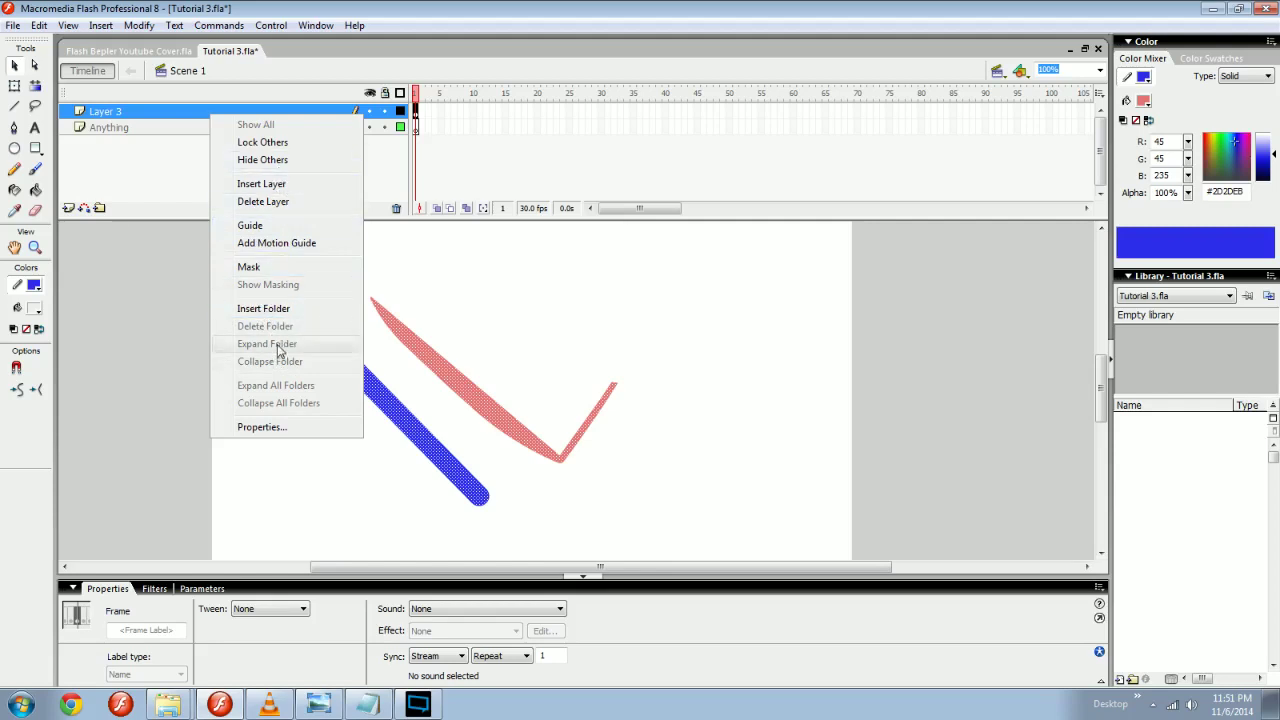
{"action": "left_click", "coordinate": [295, 427]}
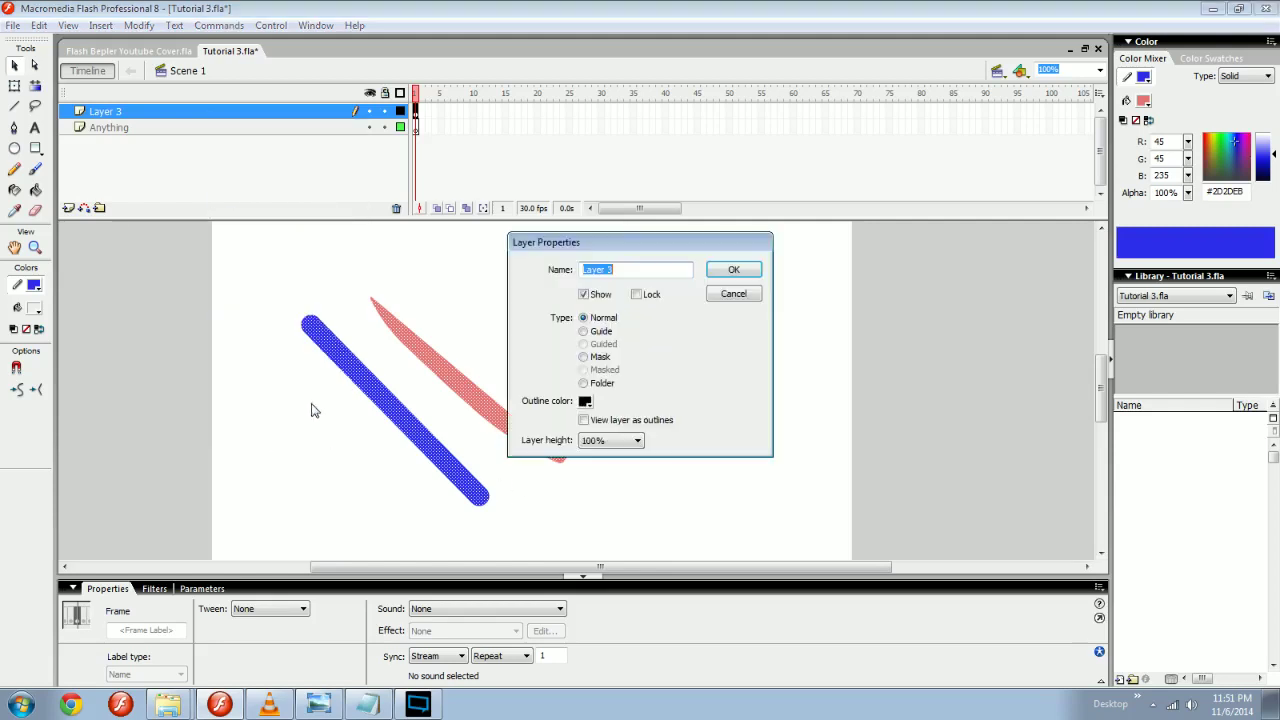
{"action": "left_click", "coordinate": [588, 421]}
{"action": "left_click", "coordinate": [585, 383]}
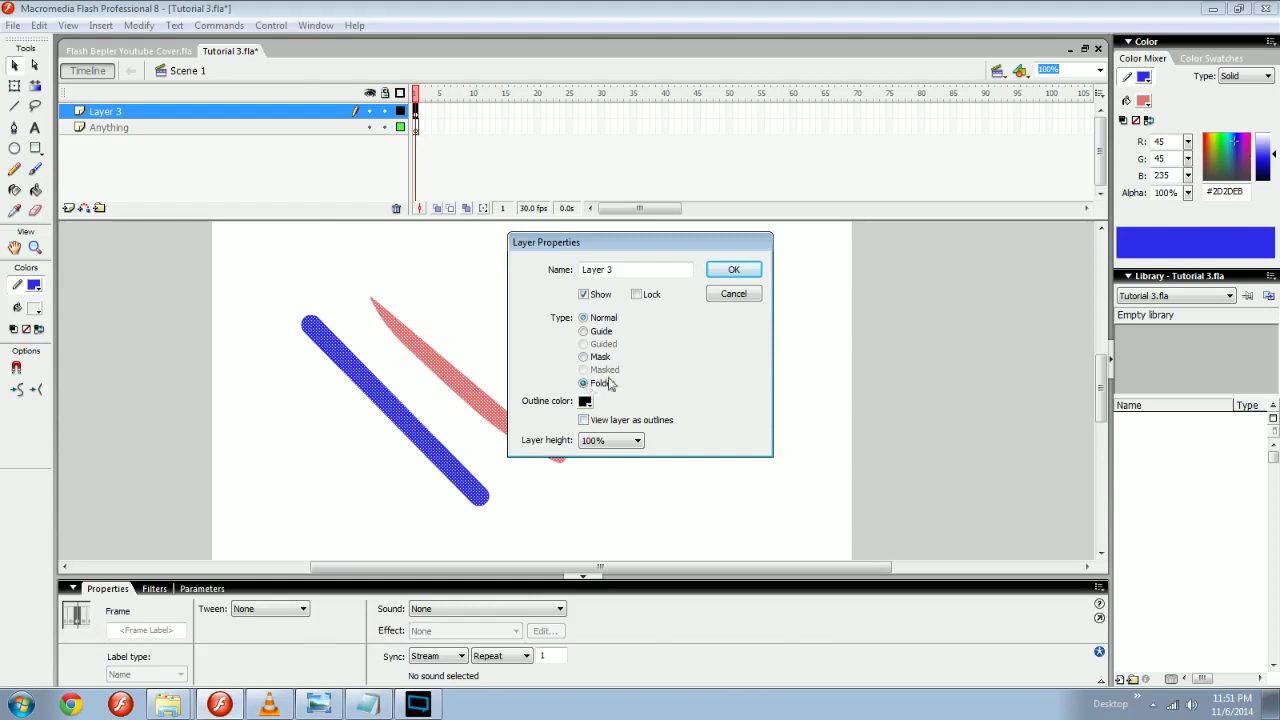
{"action": "left_click", "coordinate": [733, 272]}
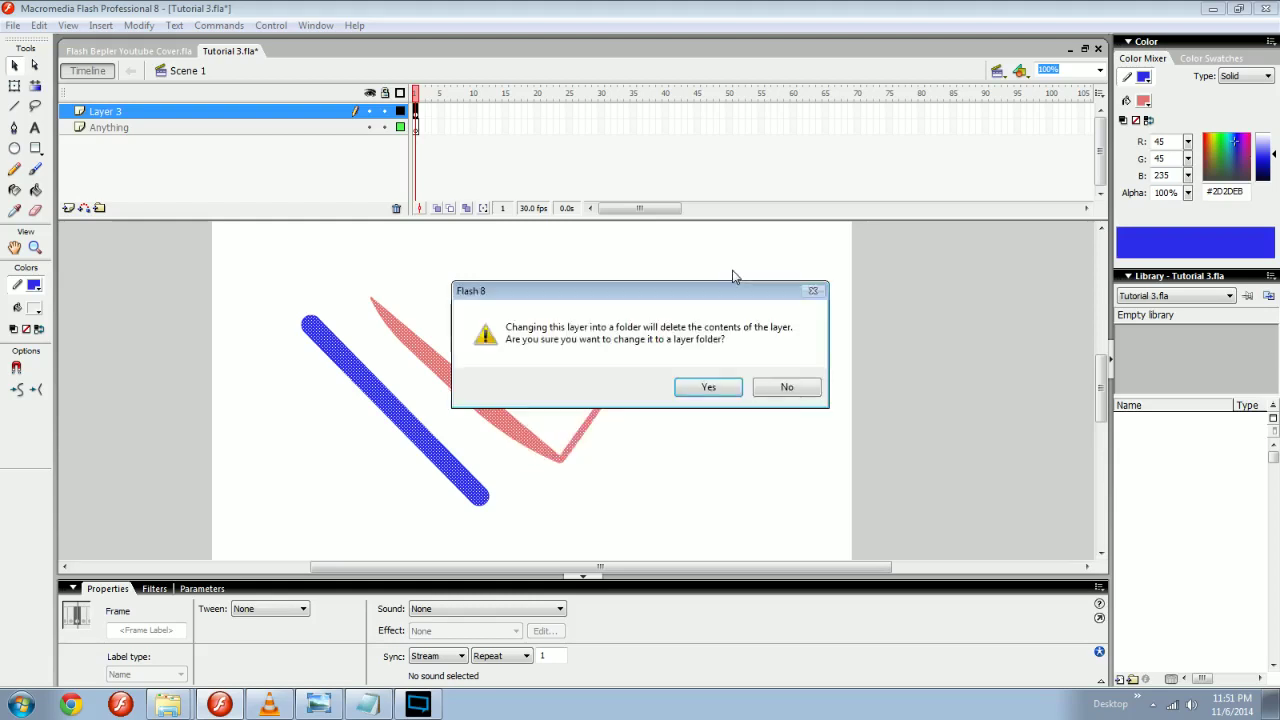
{"action": "left_click", "coordinate": [708, 389]}
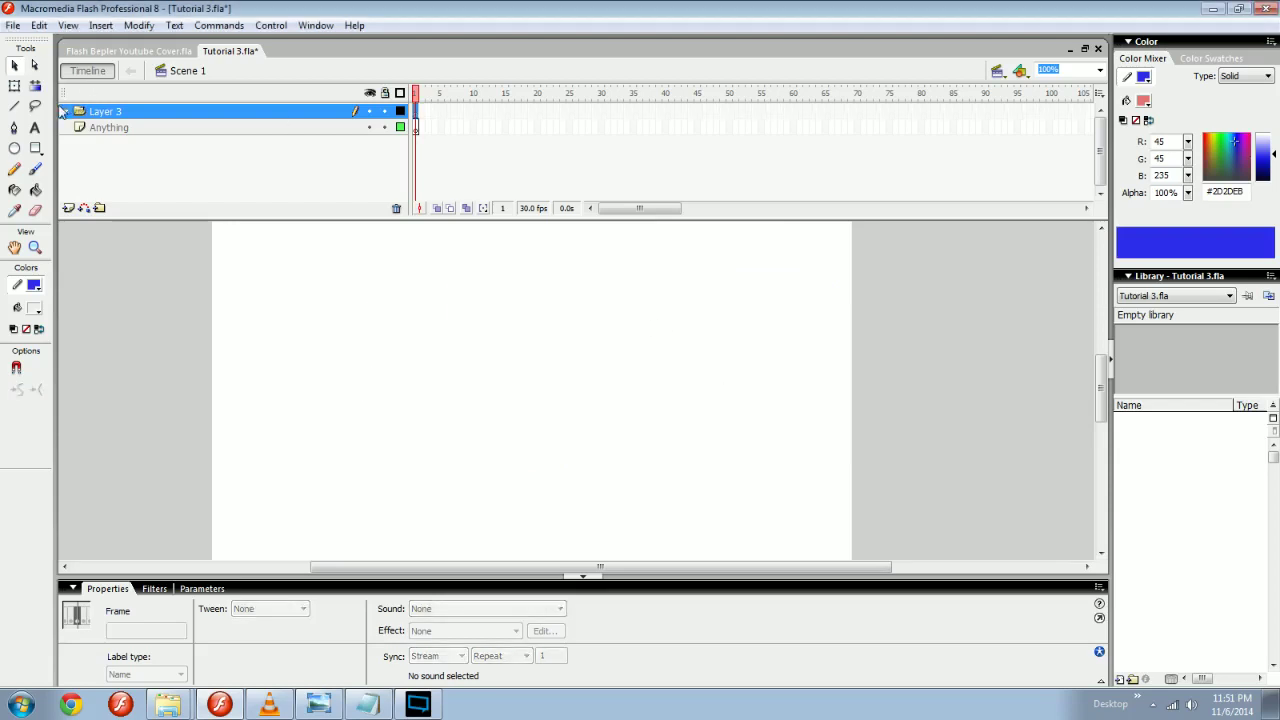
{"action": "left_click", "coordinate": [396, 210]}
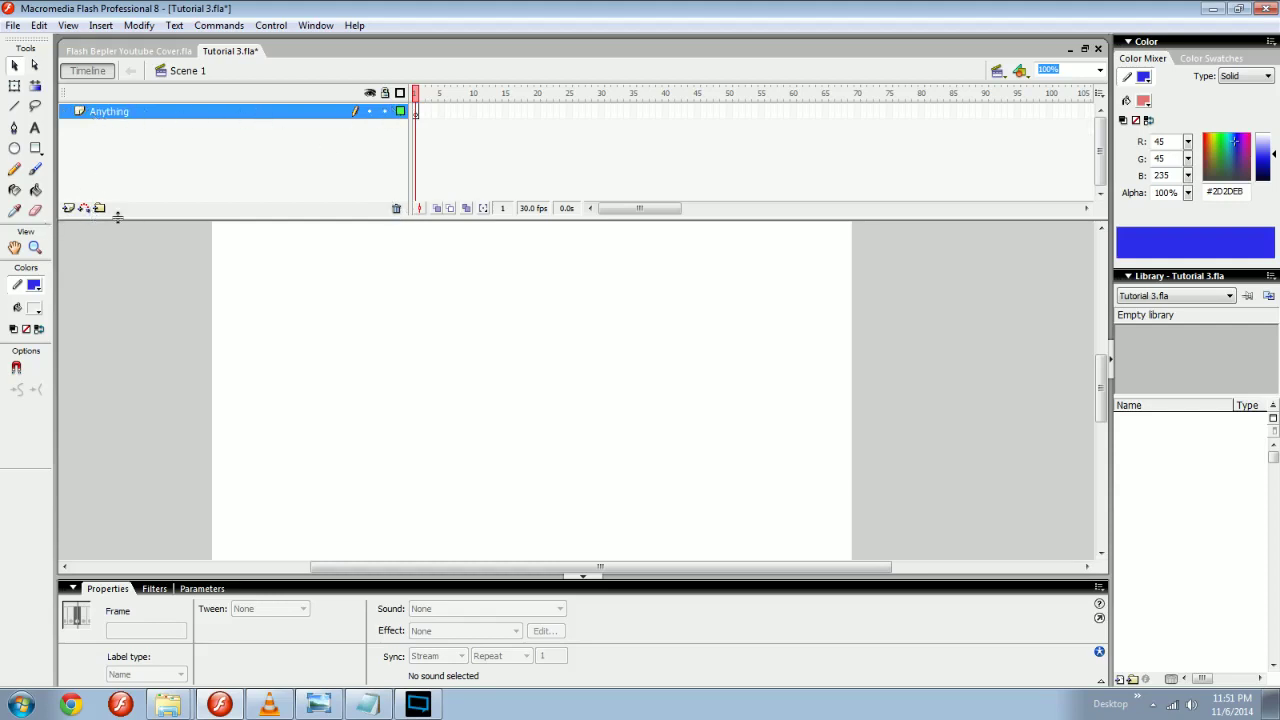
Narrow the timeline's layer name column to give the frames more room.
{"action": "left_click_drag", "start_coordinate": [422, 112], "coordinate": [841, 112]}
{"action": "left_click", "coordinate": [720, 143]}
{"action": "left_click_drag", "start_coordinate": [411, 155], "coordinate": [176, 149]}
{"action": "left_click_drag", "start_coordinate": [176, 150], "coordinate": [294, 151]}
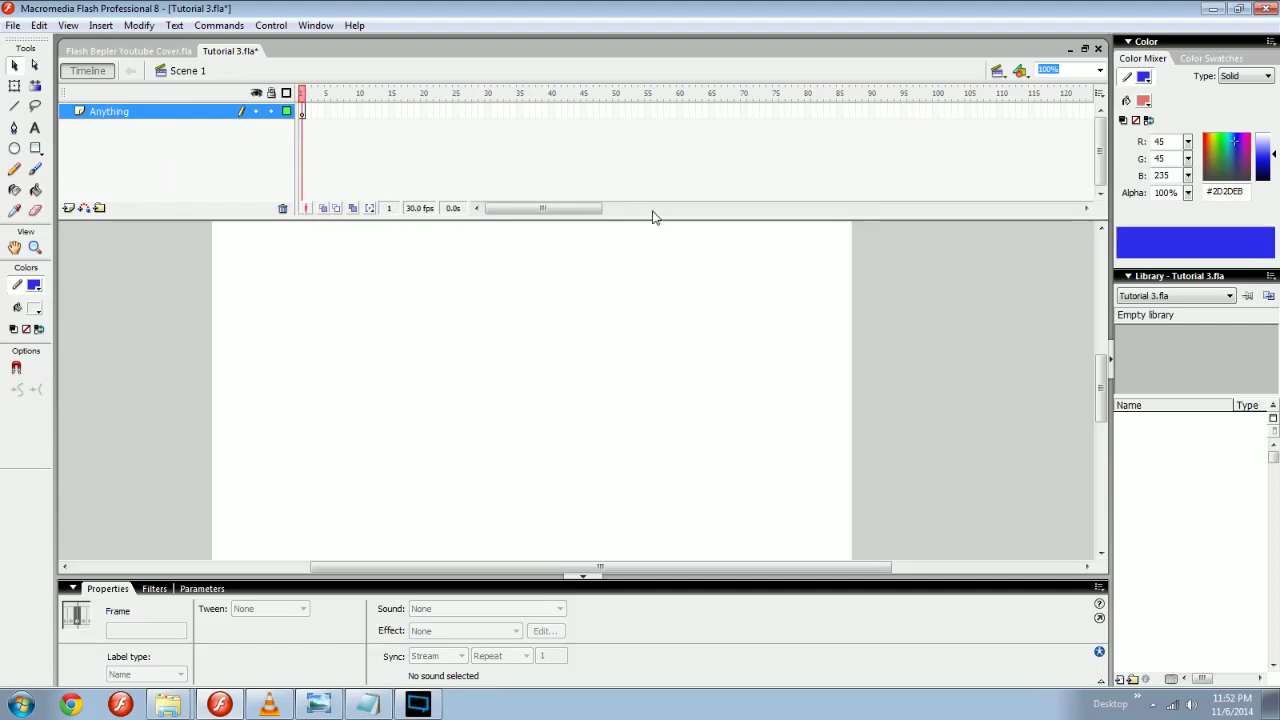
{"action": "left_click_drag", "start_coordinate": [315, 112], "coordinate": [495, 133]}
{"action": "left_click", "coordinate": [500, 136]}
{"action": "left_click", "coordinate": [520, 113]}
{"action": "left_click", "coordinate": [598, 112]}
{"action": "left_click", "coordinate": [660, 111]}
{"action": "left_click", "coordinate": [706, 111]}
{"action": "left_click_drag", "start_coordinate": [838, 111], "coordinate": [301, 112]}
{"action": "left_click", "coordinate": [371, 147]}
{"action": "left_click_drag", "start_coordinate": [124, 314], "coordinate": [960, 370]}
{"action": "left_click", "coordinate": [311, 112]}
Collapse the Properties panel and expand it again.
{"action": "left_click", "coordinate": [715, 588]}
{"action": "left_click_drag", "start_coordinate": [1103, 414], "coordinate": [1104, 404]}
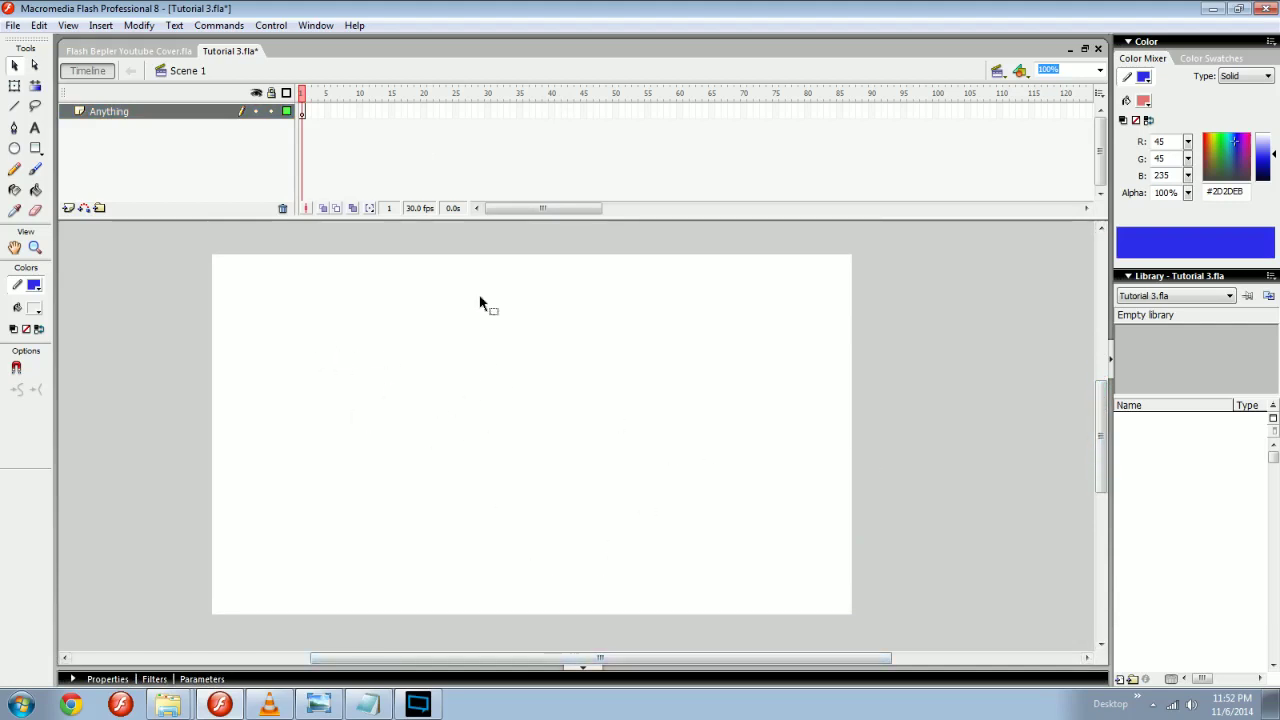
{"action": "left_click", "coordinate": [510, 679]}
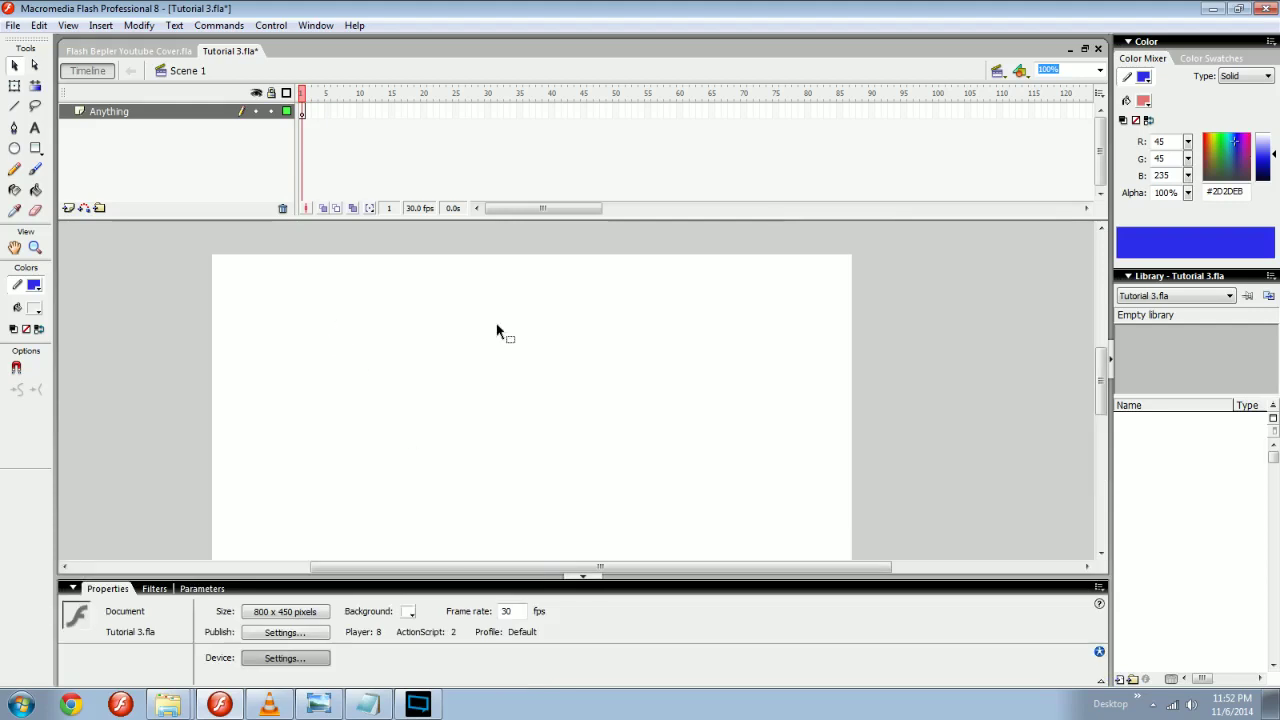
{"action": "left_click_drag", "start_coordinate": [500, 371], "coordinate": [527, 376]}
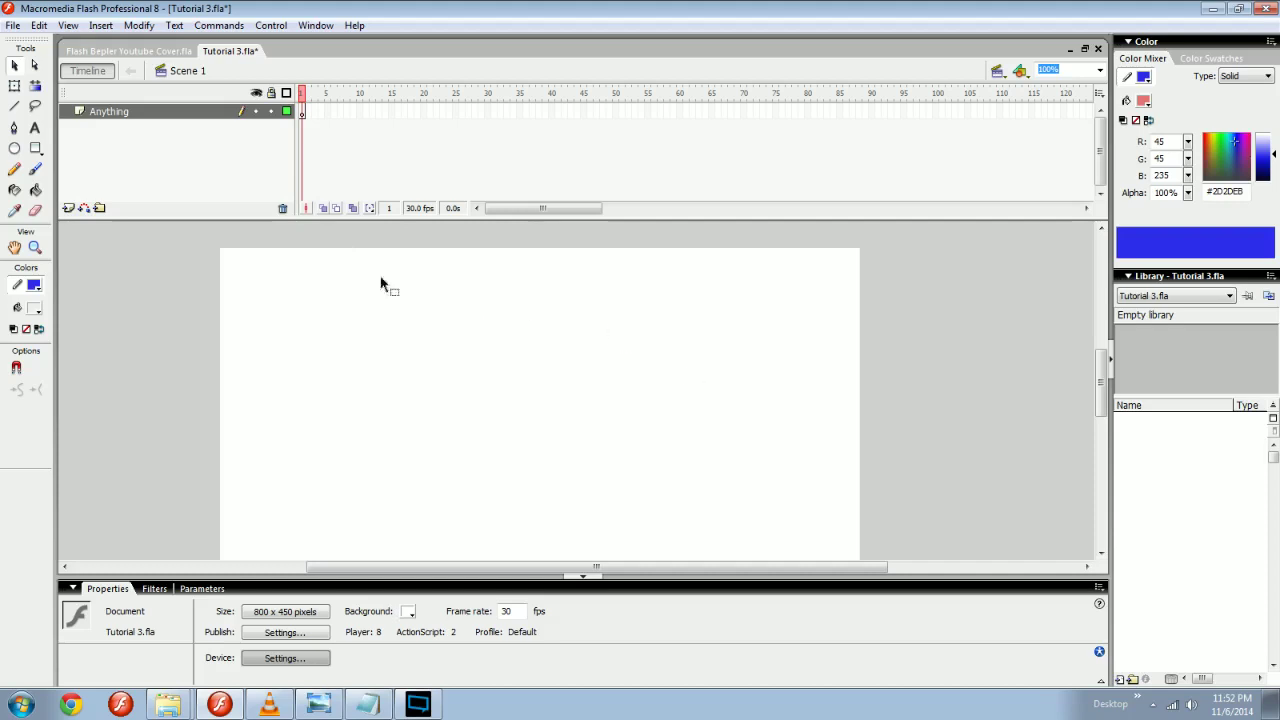
{"action": "left_click_drag", "start_coordinate": [143, 224], "coordinate": [1015, 237]}
{"action": "left_click", "coordinate": [427, 209]}
{"action": "left_click", "coordinate": [434, 264]}
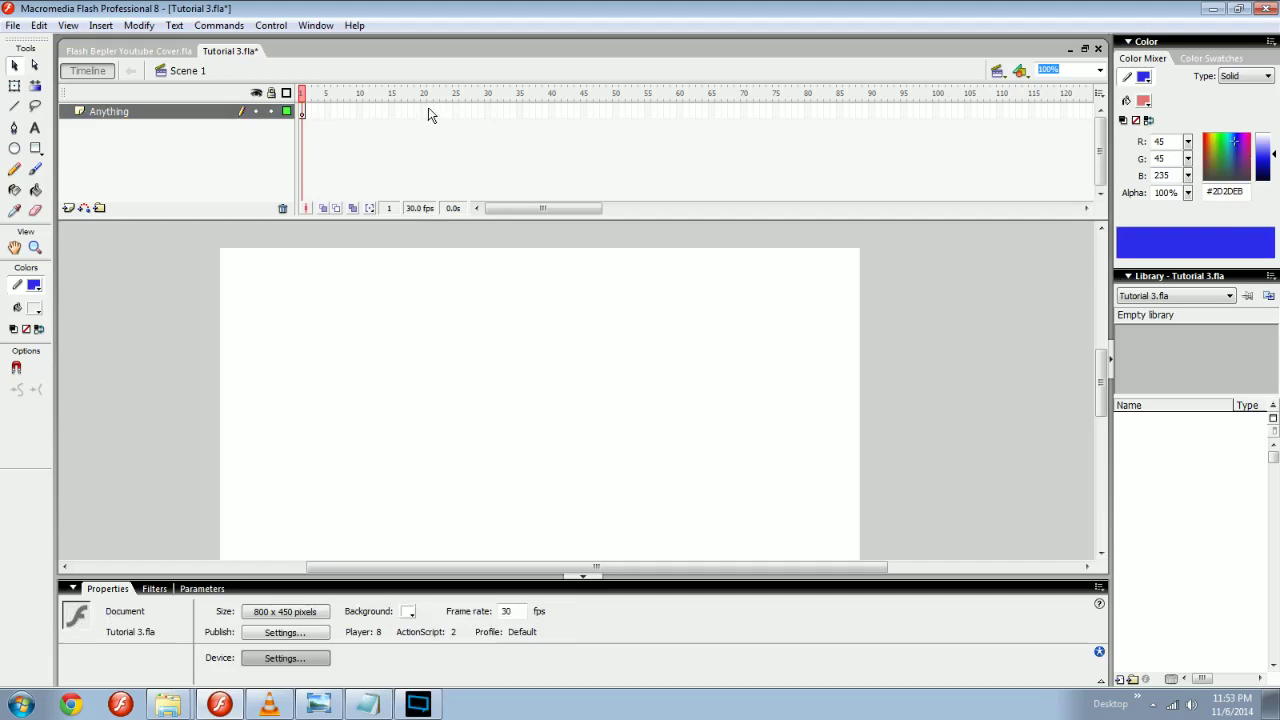
{"action": "left_click_drag", "start_coordinate": [180, 326], "coordinate": [899, 506]}
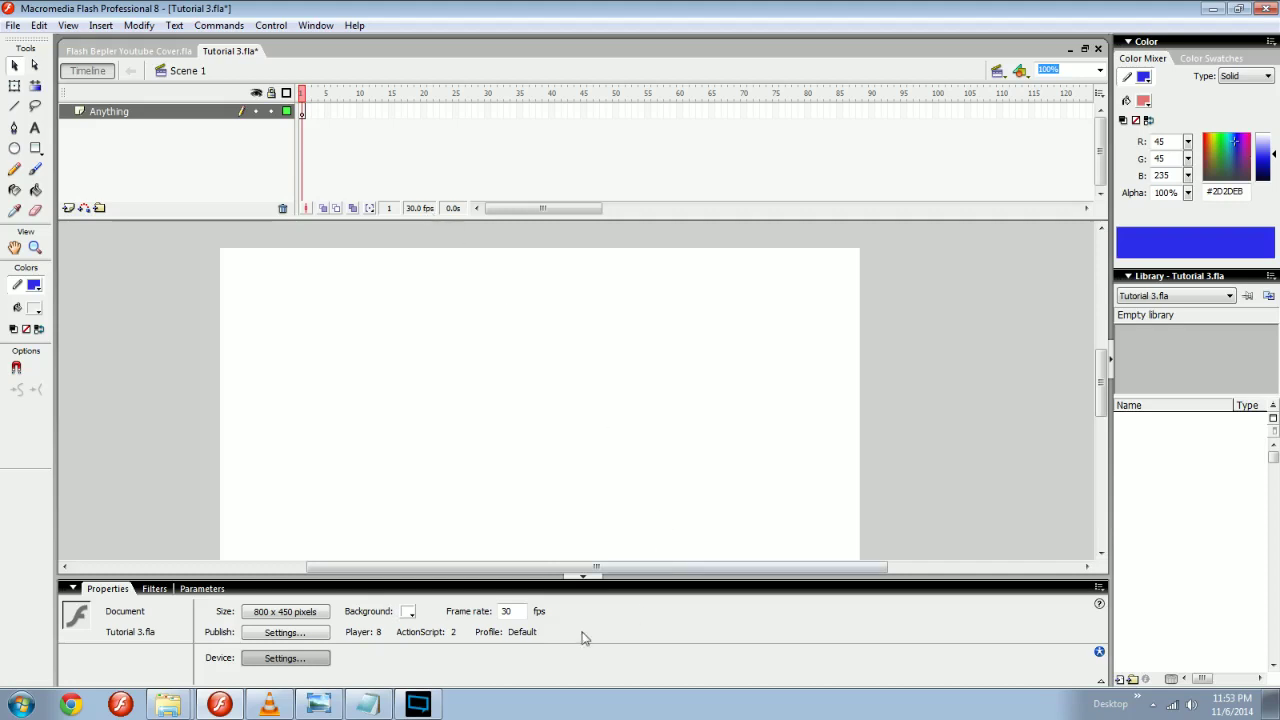
Open the document properties and close them without making changes.
{"action": "left_click", "coordinate": [15, 66]}
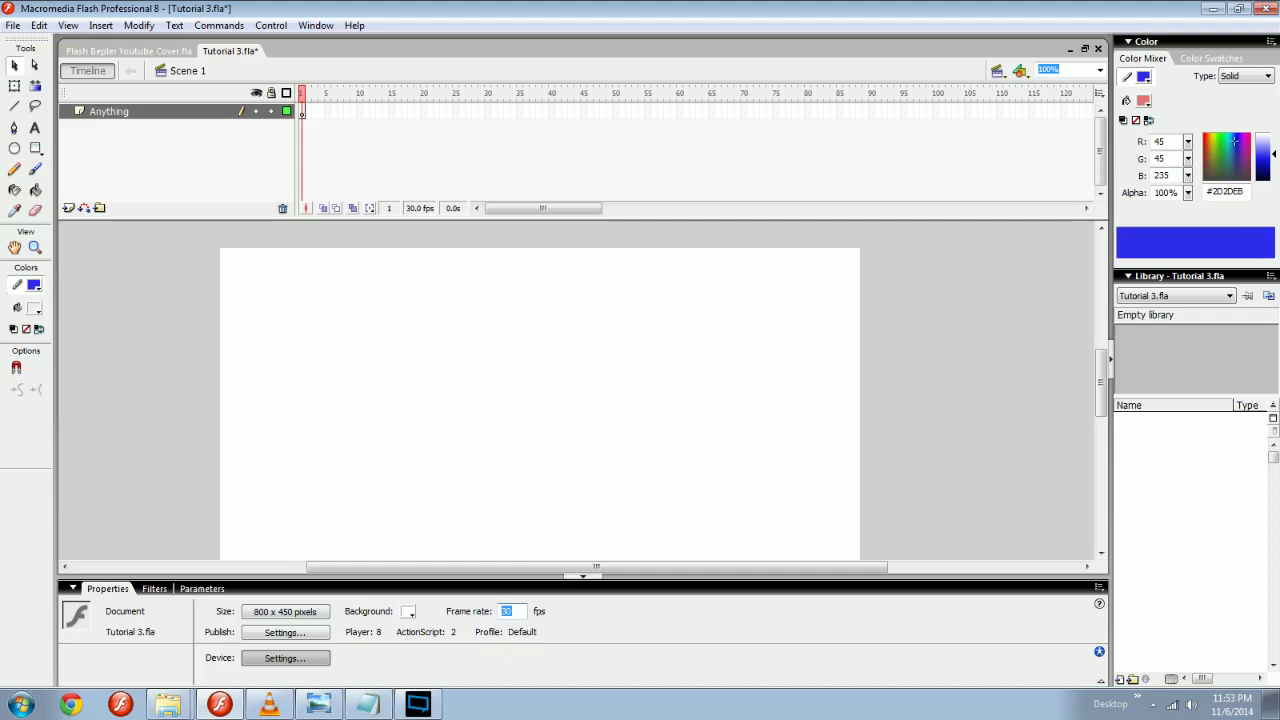
{"action": "double_click", "coordinate": [420, 210]}
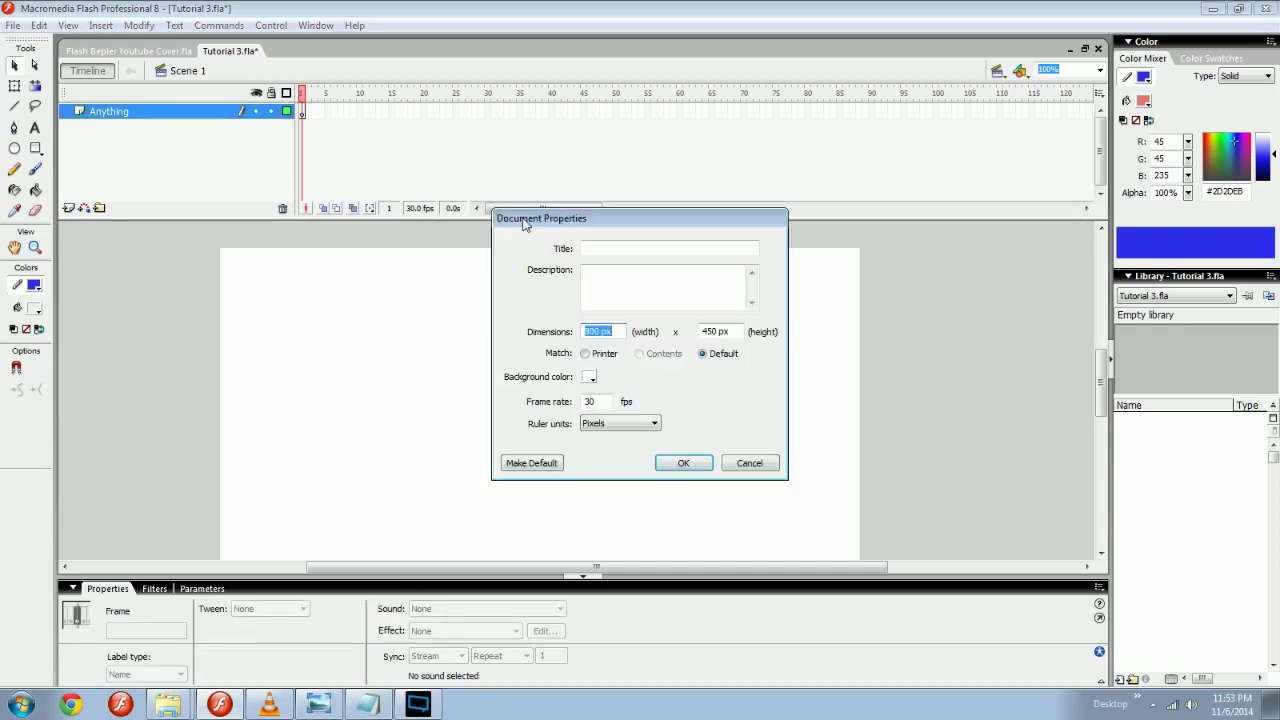
{"action": "left_click", "coordinate": [765, 466]}
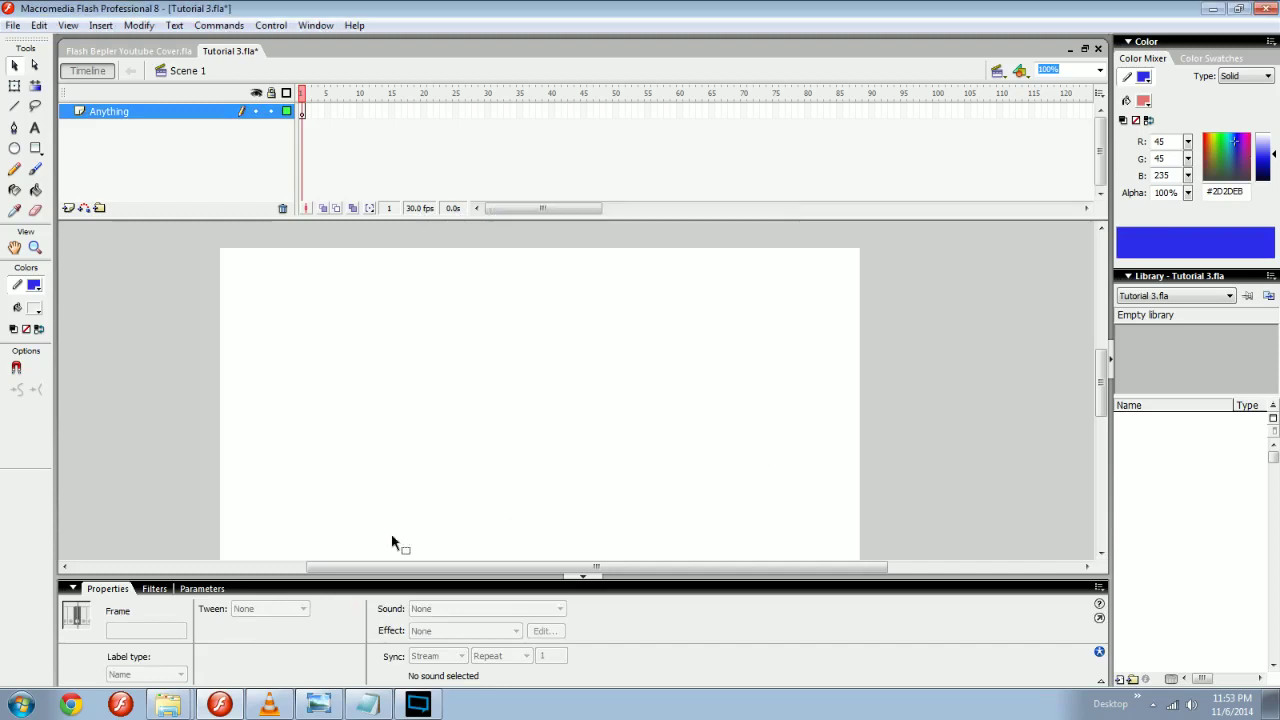
Set the document's frame rate to 10 fps in the document properties.
{"action": "left_click", "coordinate": [86, 157]}
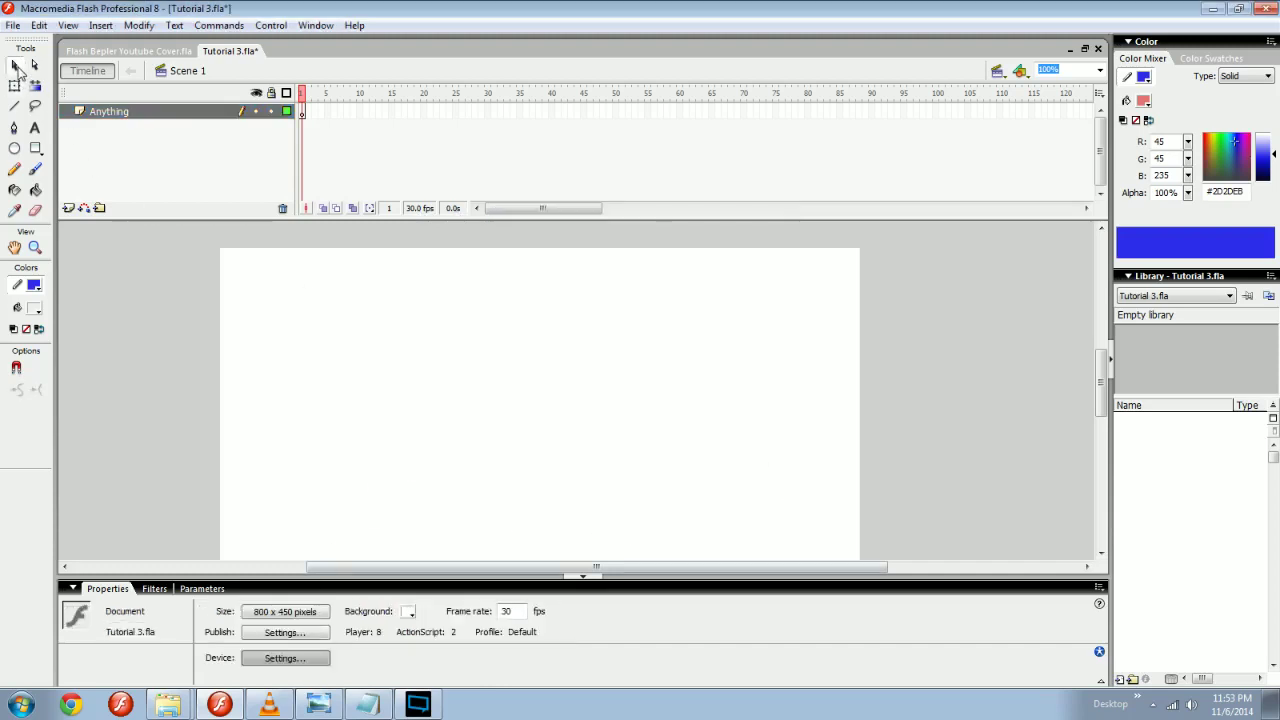
{"action": "left_click", "coordinate": [35, 67]}
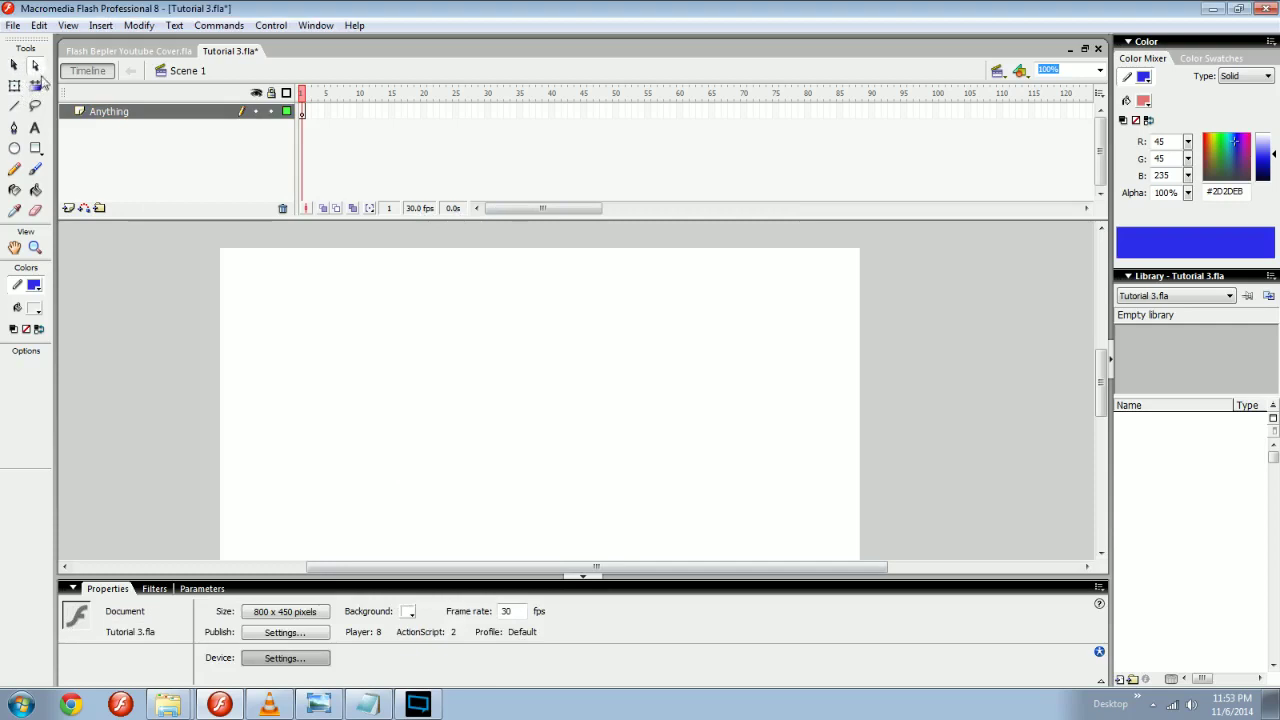
{"action": "left_click", "coordinate": [14, 65]}
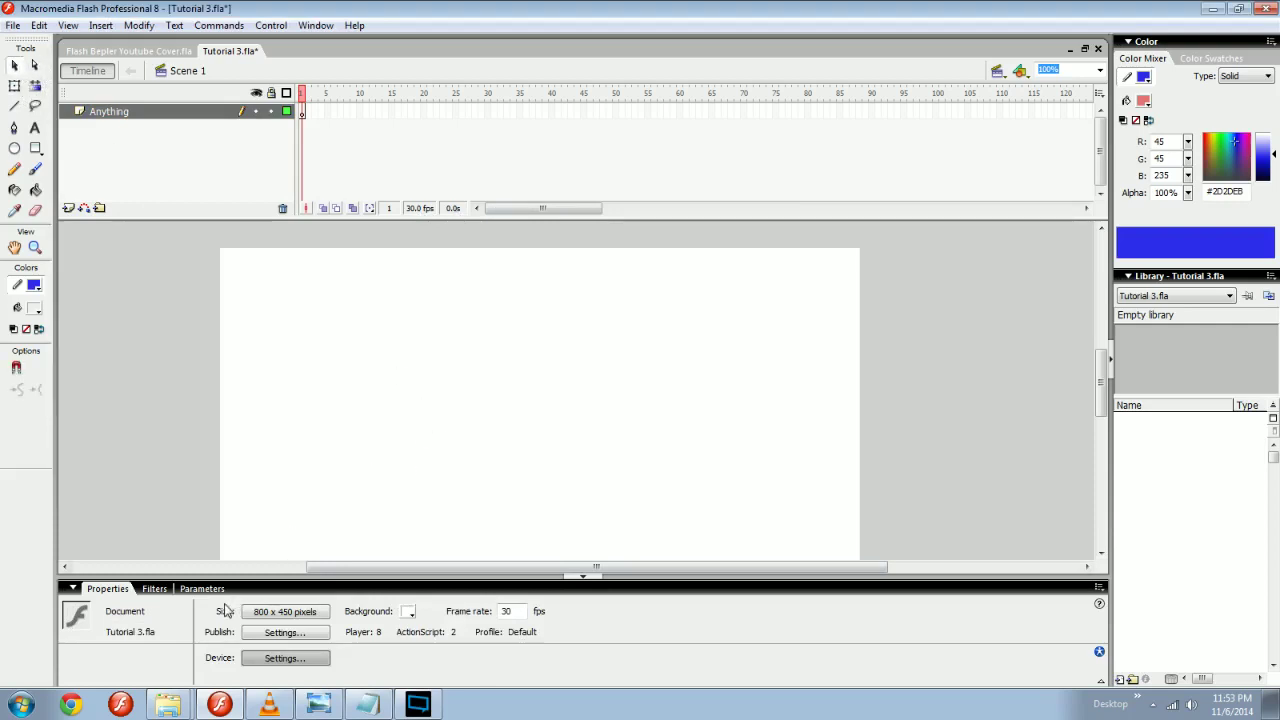
{"action": "left_click", "coordinate": [288, 612]}
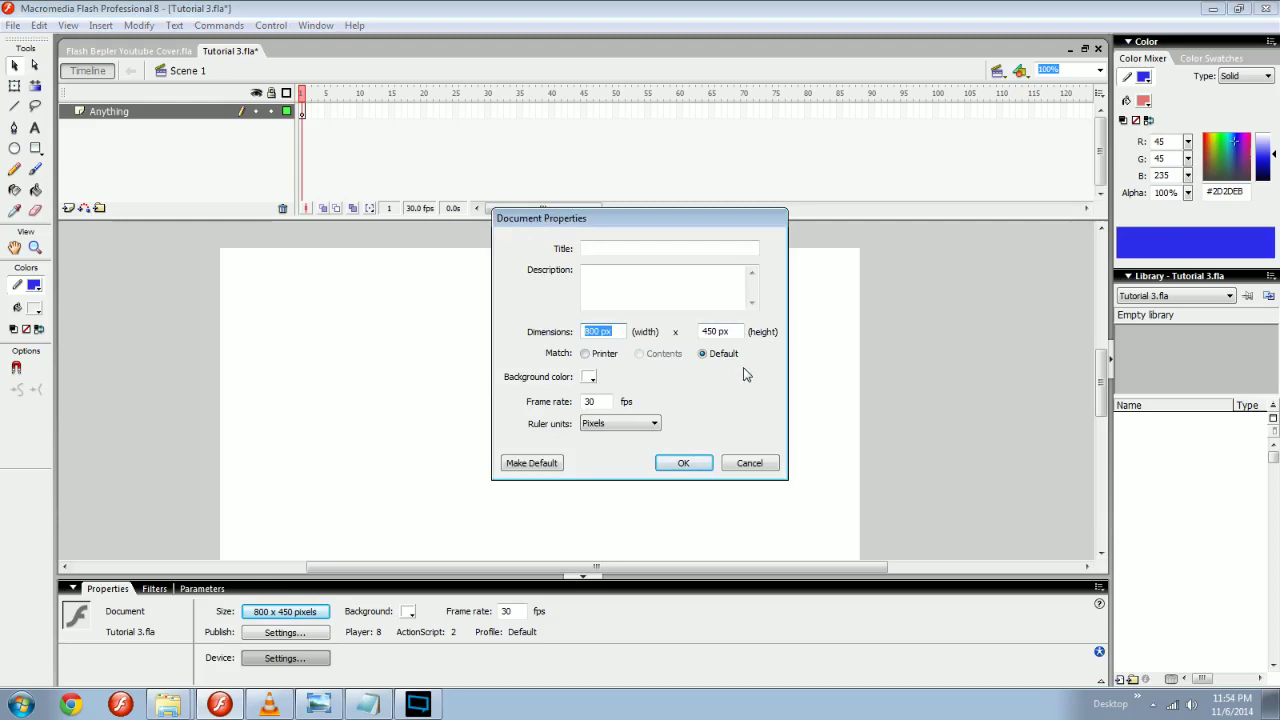
{"action": "left_click", "coordinate": [670, 249]}
{"action": "left_click", "coordinate": [665, 284]}
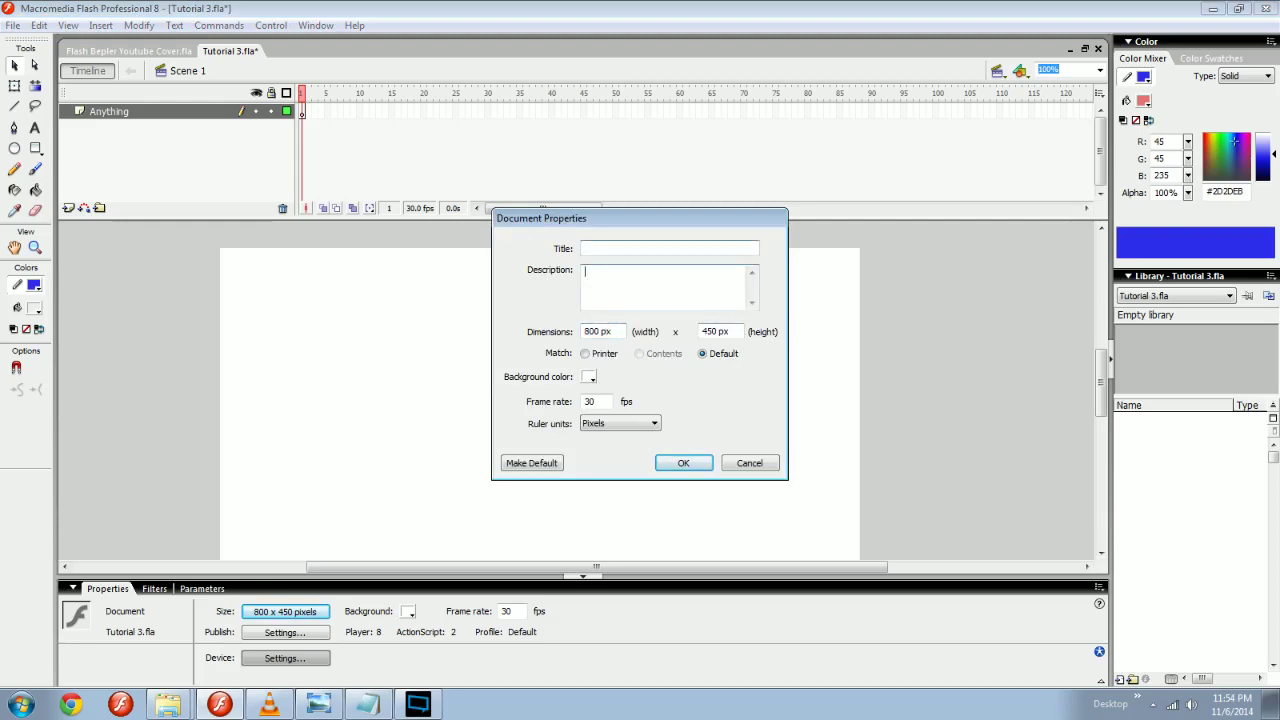
{"action": "left_click", "coordinate": [594, 401]}
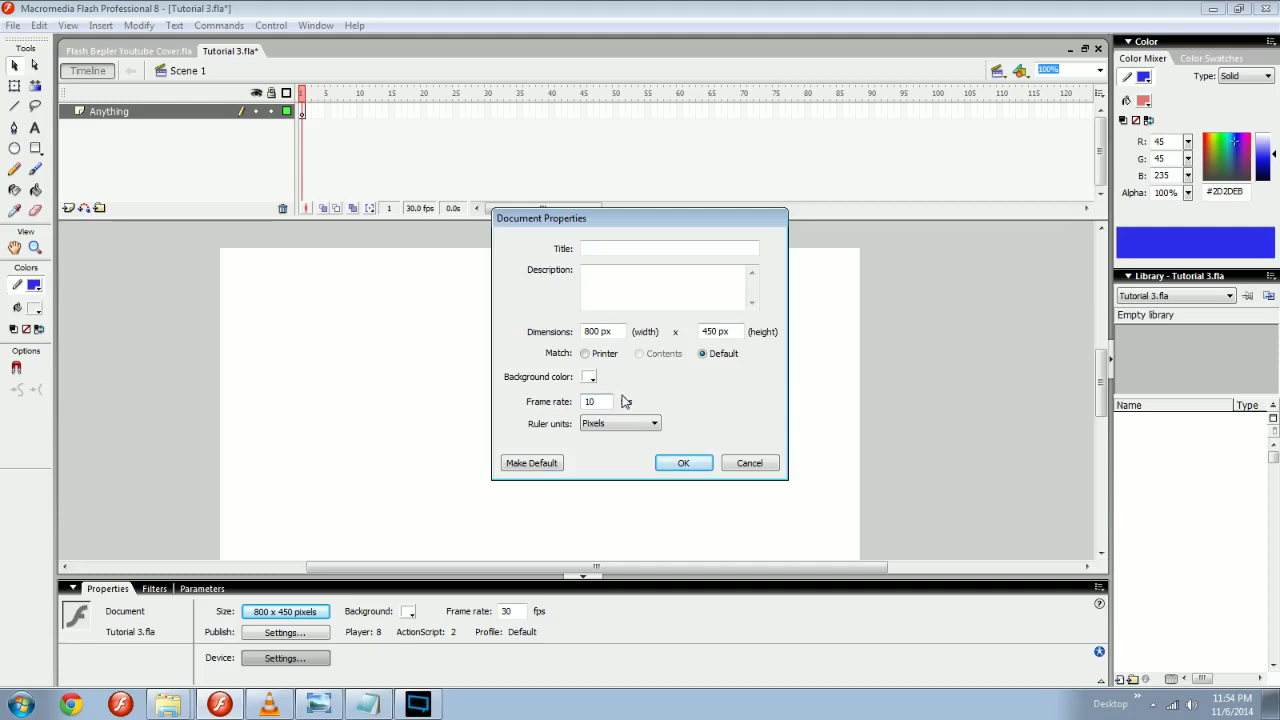
{"action": "left_click", "coordinate": [699, 465]}
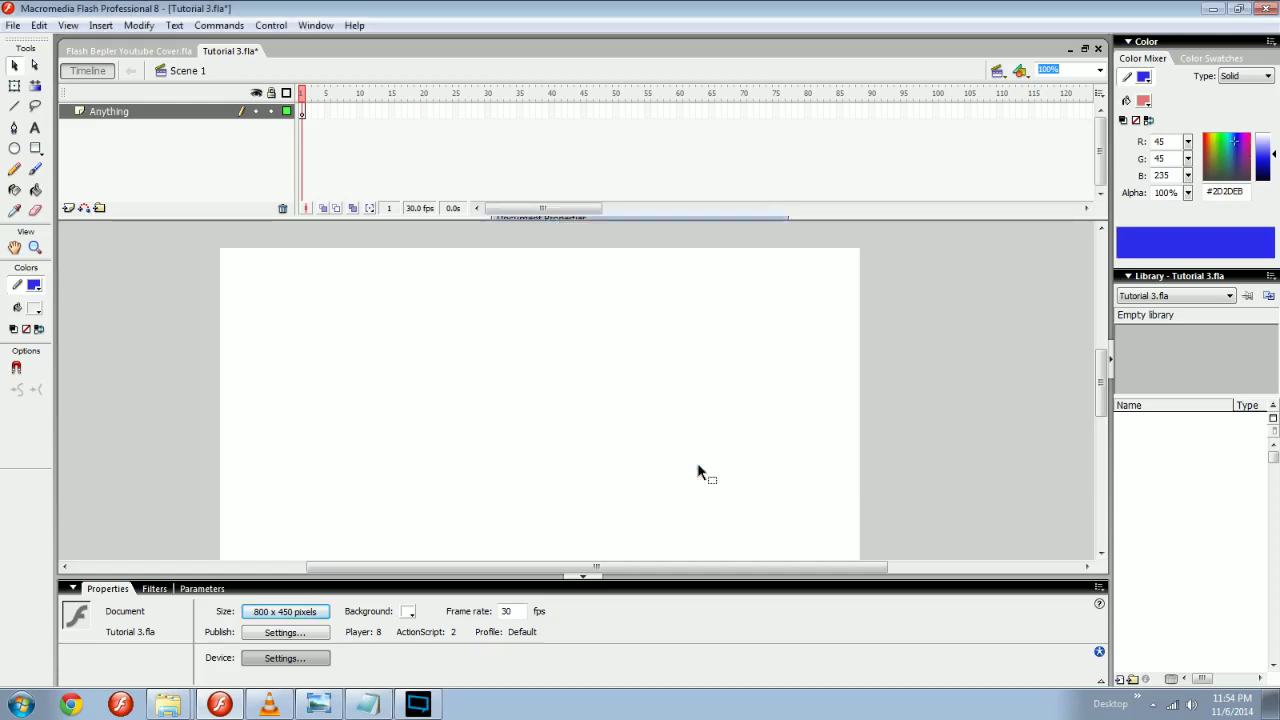
Extend the Anything layer to a blank keyframe at frame 90 and return the playhead to frame 1.
{"action": "left_click", "coordinate": [872, 112]}
{"action": "key", "text": "F5"}
{"action": "left_click_drag", "start_coordinate": [871, 93], "coordinate": [301, 93]}
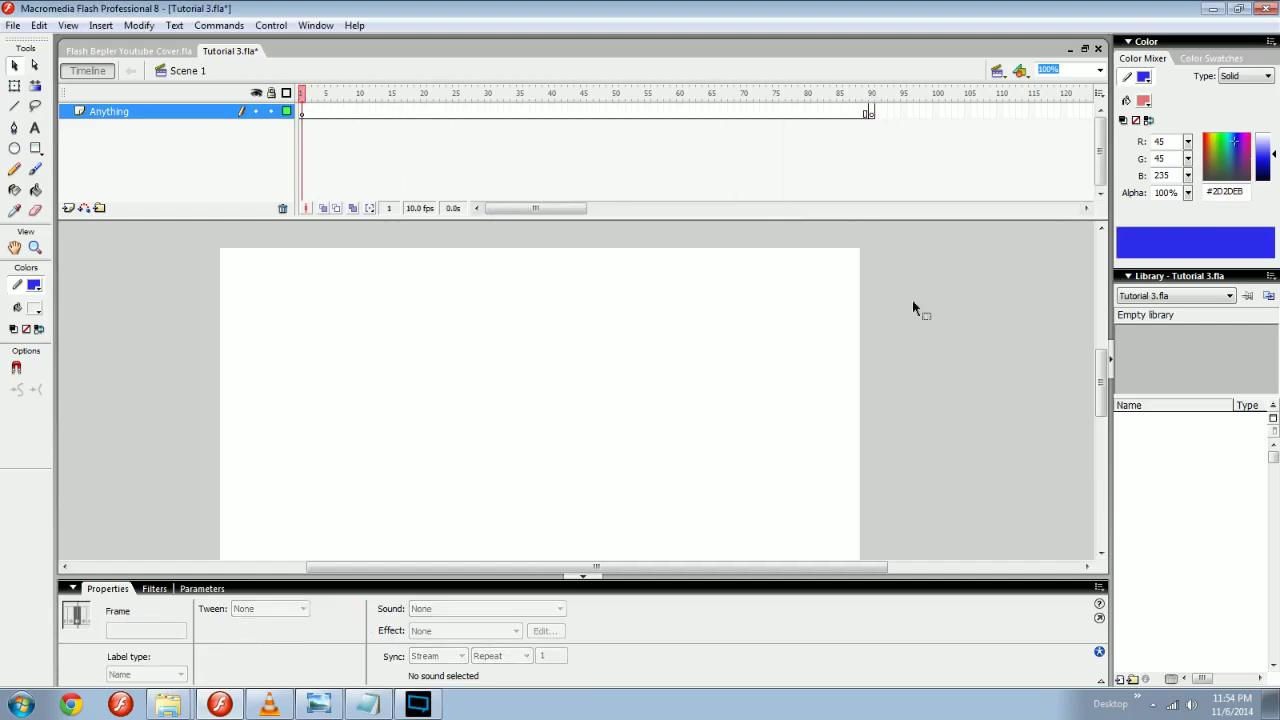
Play the timeline from frame 1 and rewind it to the start.
{"action": "left_click", "coordinate": [220, 26]}
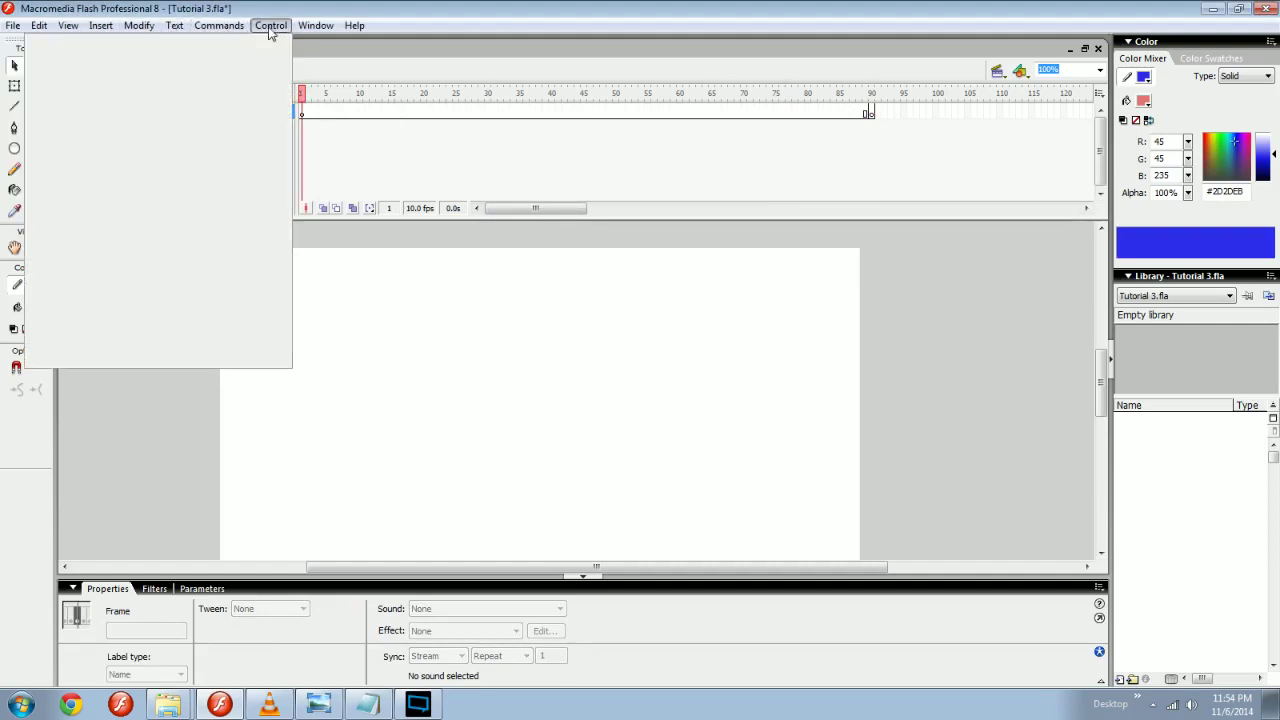
{"action": "mouse_move", "coordinate": [270, 26]}
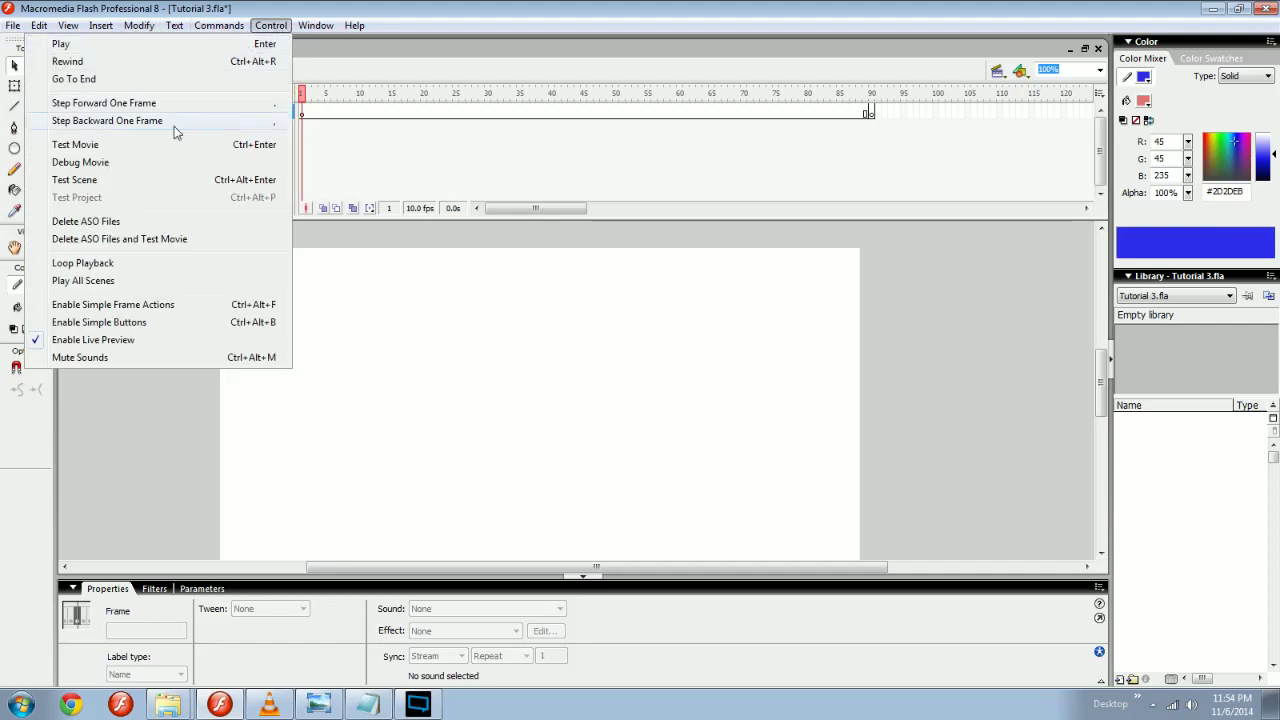
{"action": "left_click", "coordinate": [391, 178]}
{"action": "left_click", "coordinate": [302, 94]}
{"action": "key", "text": "Return"}
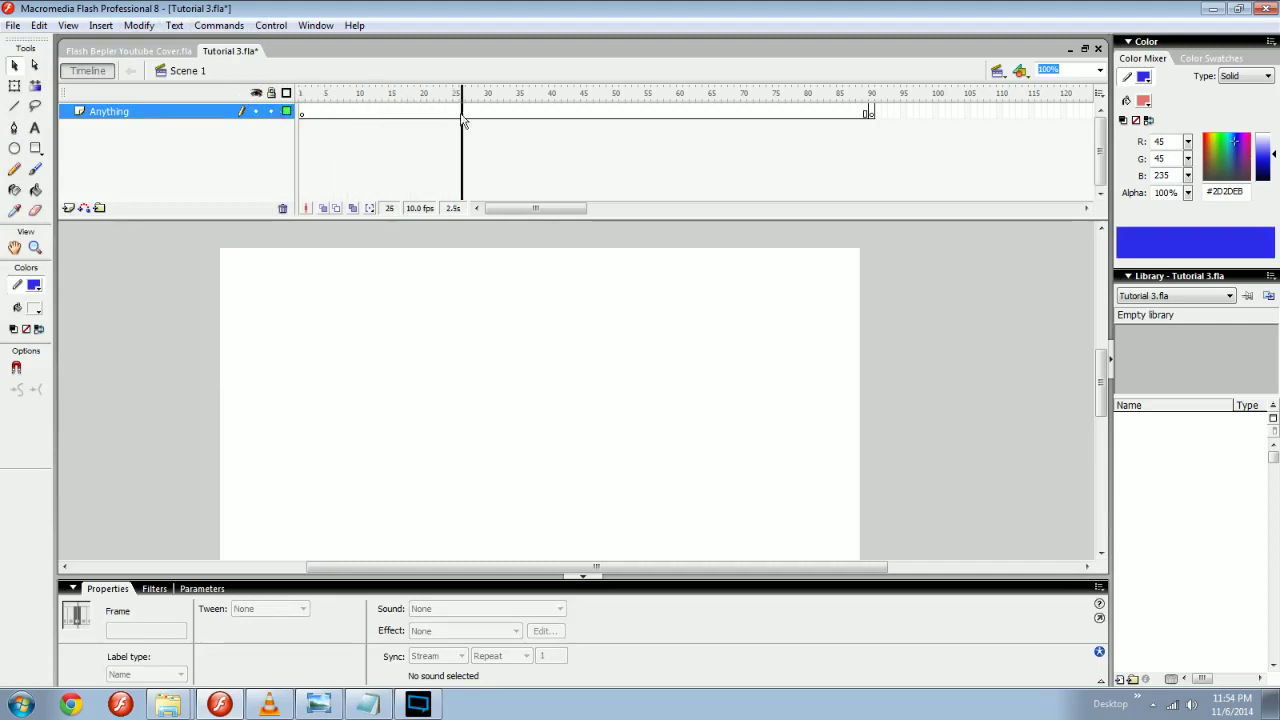
{"action": "key", "text": "ctrl+alt+r"}
Insert keyframes at frames 10, 20, 30 and 40 of the Anything layer.
{"action": "left_click", "coordinate": [360, 111]}
{"action": "key", "text": "F6"}
{"action": "left_click", "coordinate": [423, 111]}
{"action": "key", "text": "F6"}
{"action": "left_click", "coordinate": [487, 112]}
{"action": "key", "text": "F6"}
{"action": "left_click", "coordinate": [551, 111]}
{"action": "key", "text": "F6"}
Play the timeline from frame 1 past the keyframe at frame 30 and return the playhead to the start.
{"action": "left_click_drag", "start_coordinate": [551, 94], "coordinate": [273, 89]}
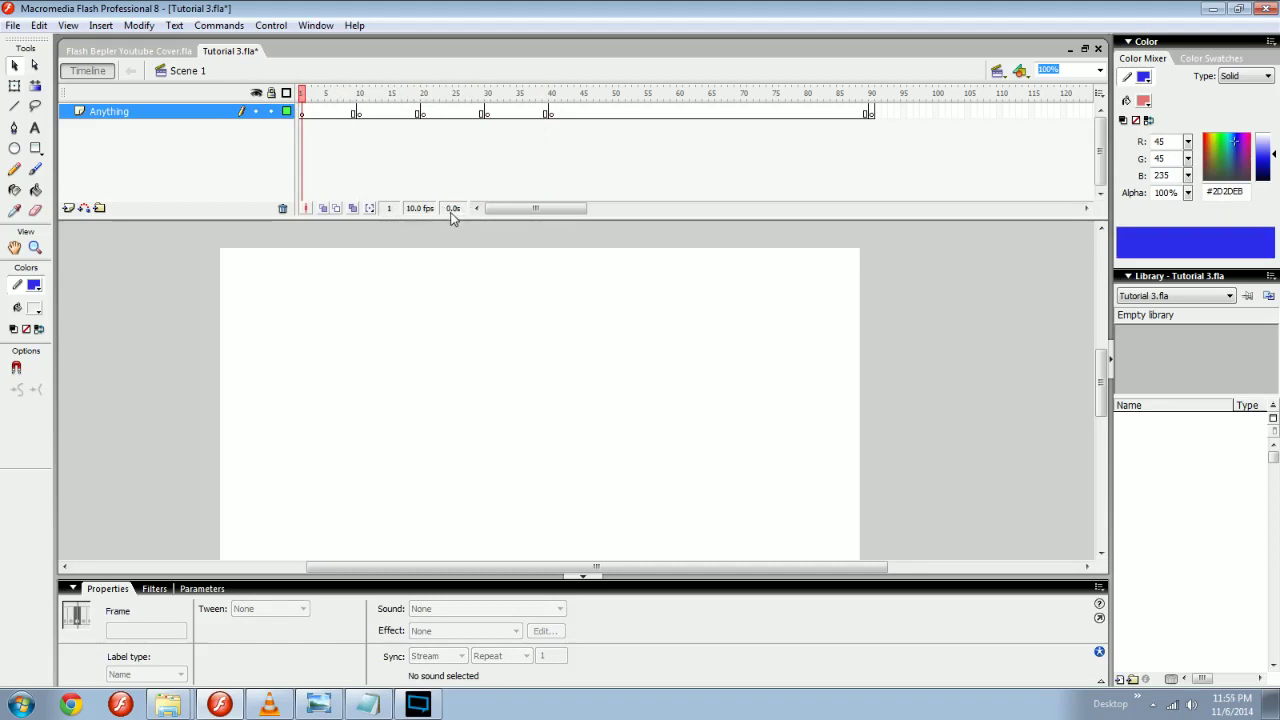
{"action": "key", "text": "Return"}
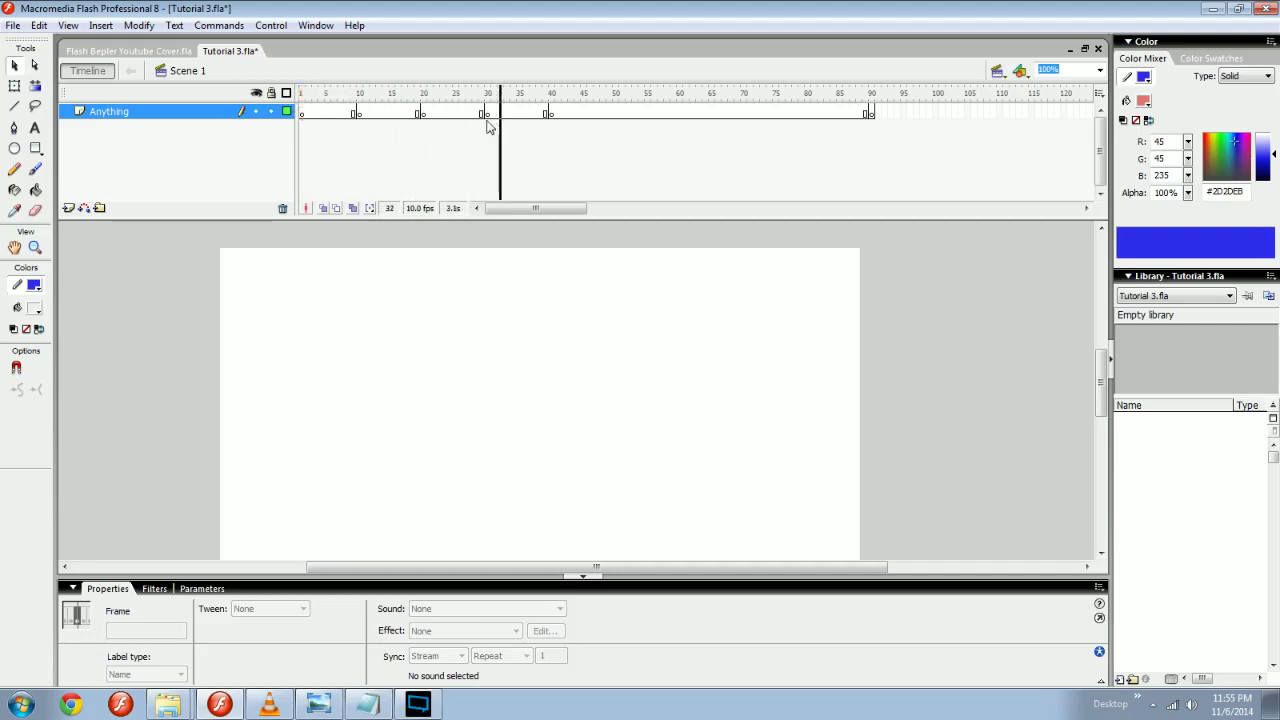
{"action": "left_click_drag", "start_coordinate": [530, 94], "coordinate": [302, 96]}
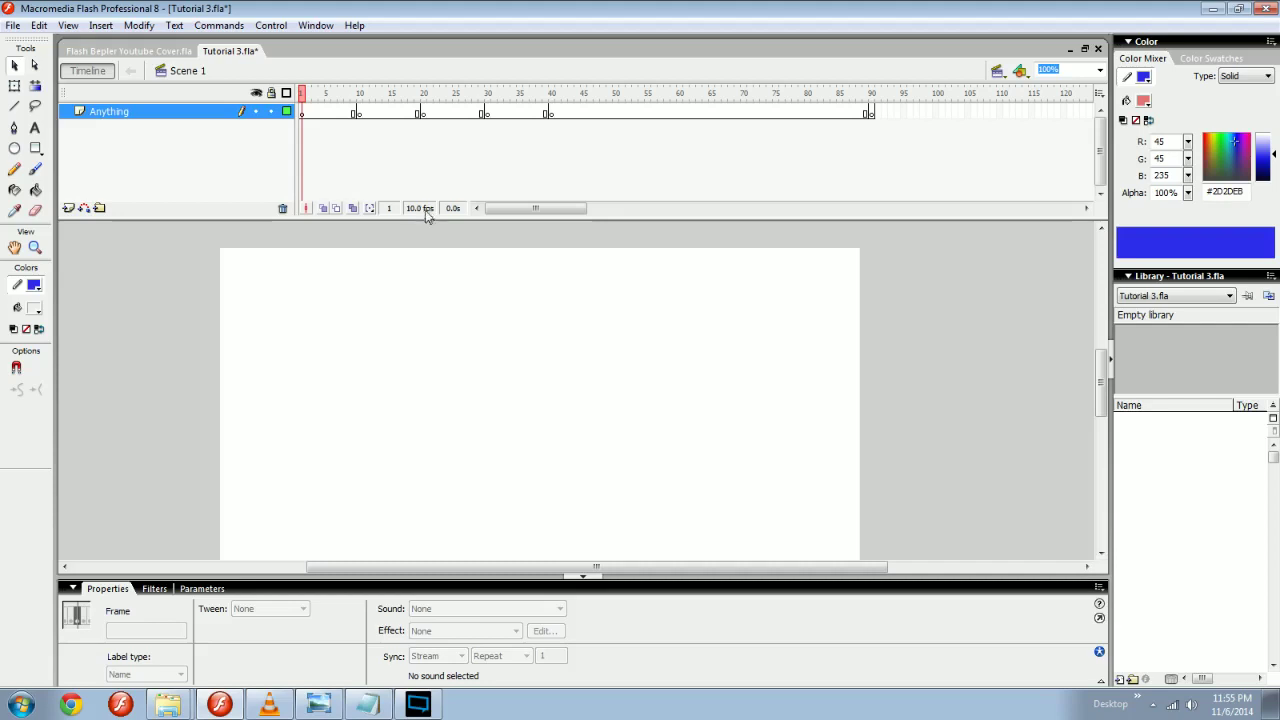
Set the document's frame rate to 30 fps.
{"action": "double_click", "coordinate": [420, 209]}
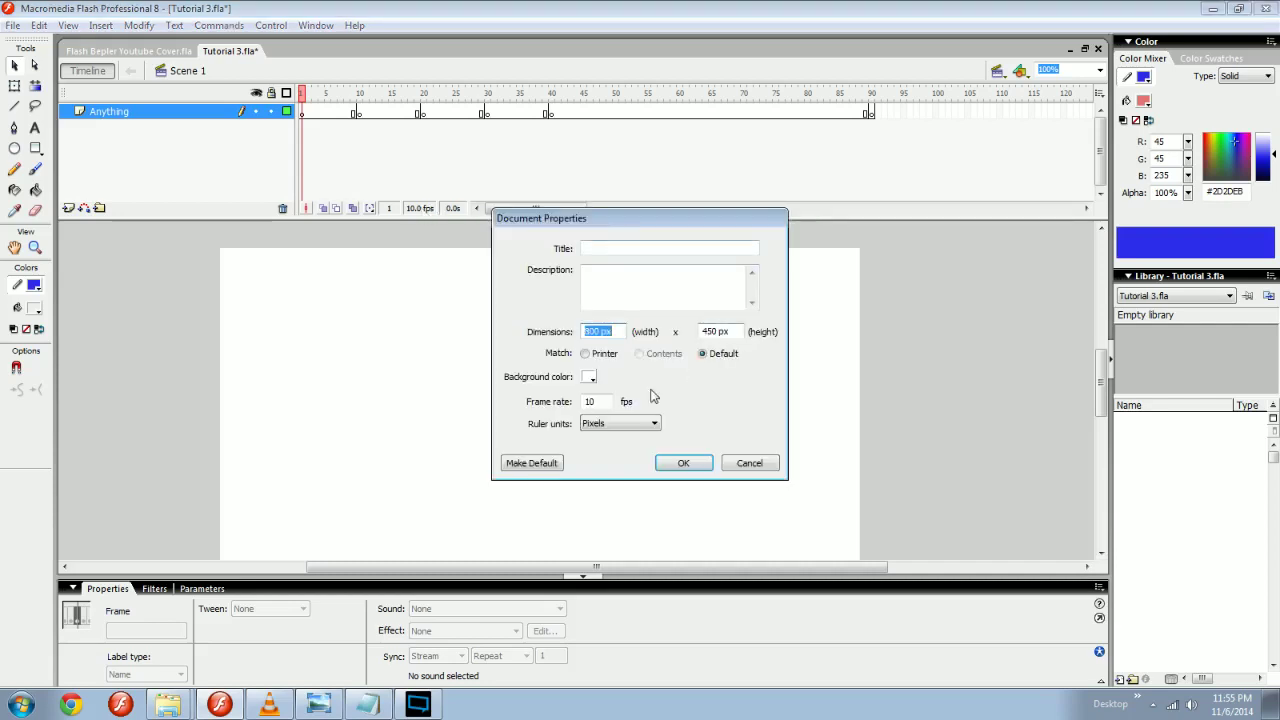
{"action": "double_click", "coordinate": [589, 401]}
{"action": "type", "text": "30"}
{"action": "key", "text": "Return"}
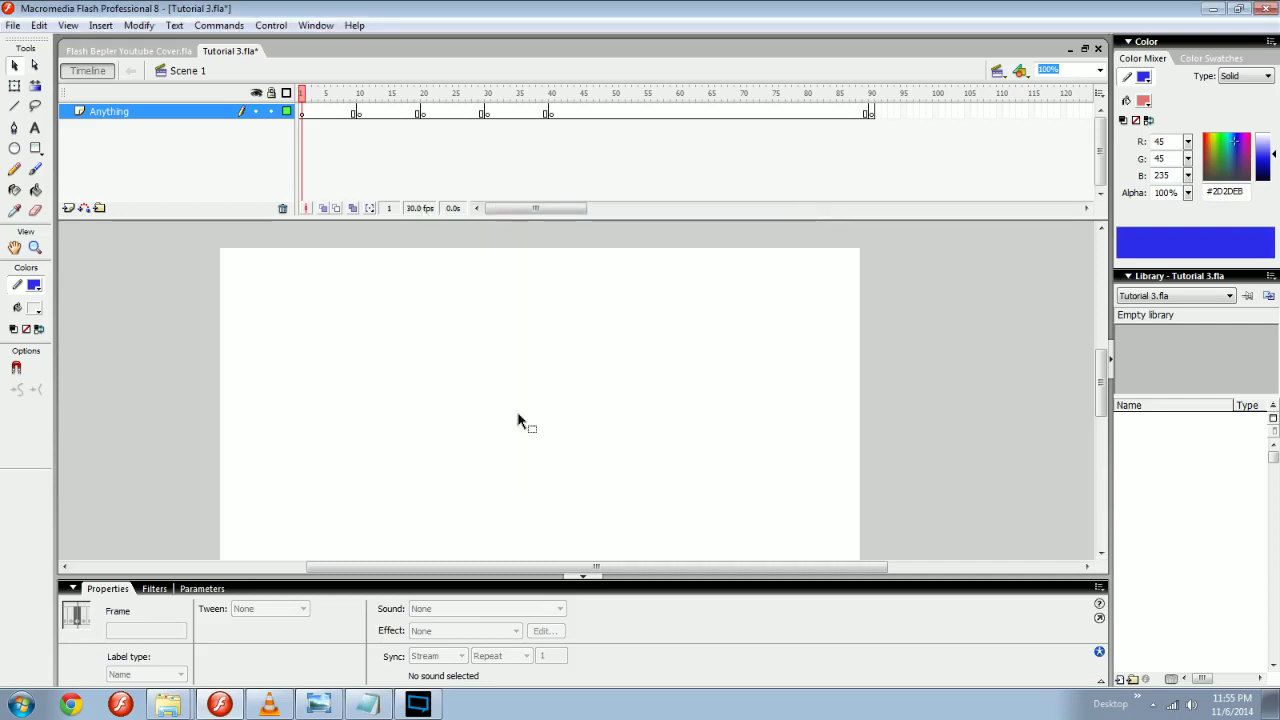
Play the timeline to its last keyframe at frame 90, check the keyframe at frame 30 and return the playhead to frame 1.
{"action": "key", "text": "Return"}
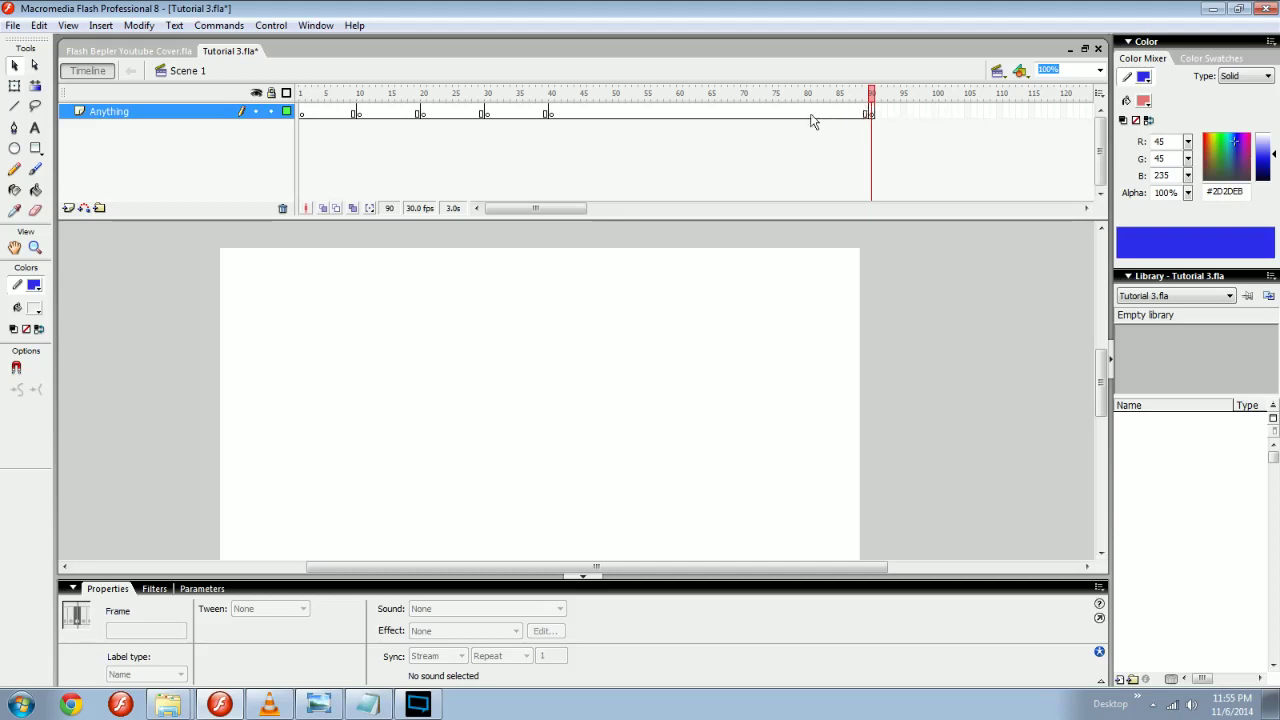
{"action": "mouse_move", "coordinate": [872, 94]}
{"action": "left_mouse_down"}
{"action": "mouse_move", "coordinate": [926, 91]}
{"action": "mouse_move", "coordinate": [686, 92]}
{"action": "mouse_move", "coordinate": [871, 92]}
{"action": "left_mouse_up"}
{"action": "left_click", "coordinate": [303, 92]}
{"action": "left_click_drag", "start_coordinate": [666, 94], "coordinate": [286, 149]}
{"action": "left_click", "coordinate": [487, 112]}
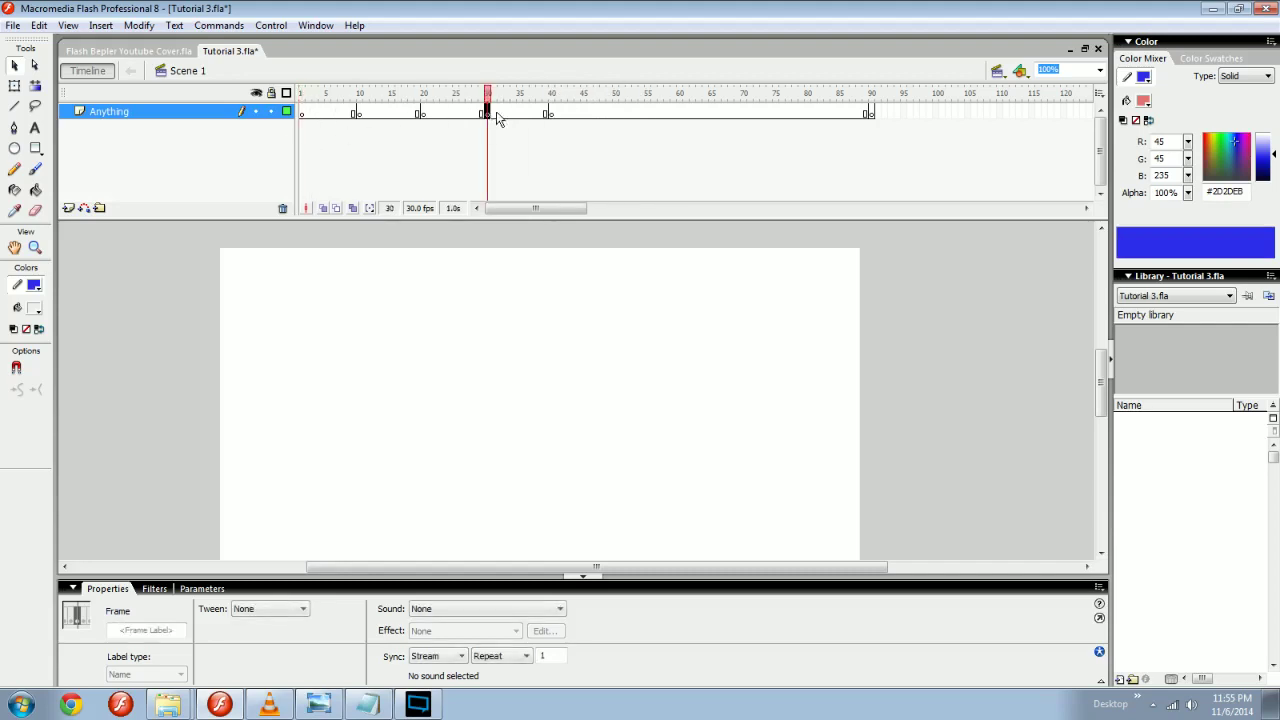
{"action": "left_click_drag", "start_coordinate": [481, 94], "coordinate": [270, 107]}
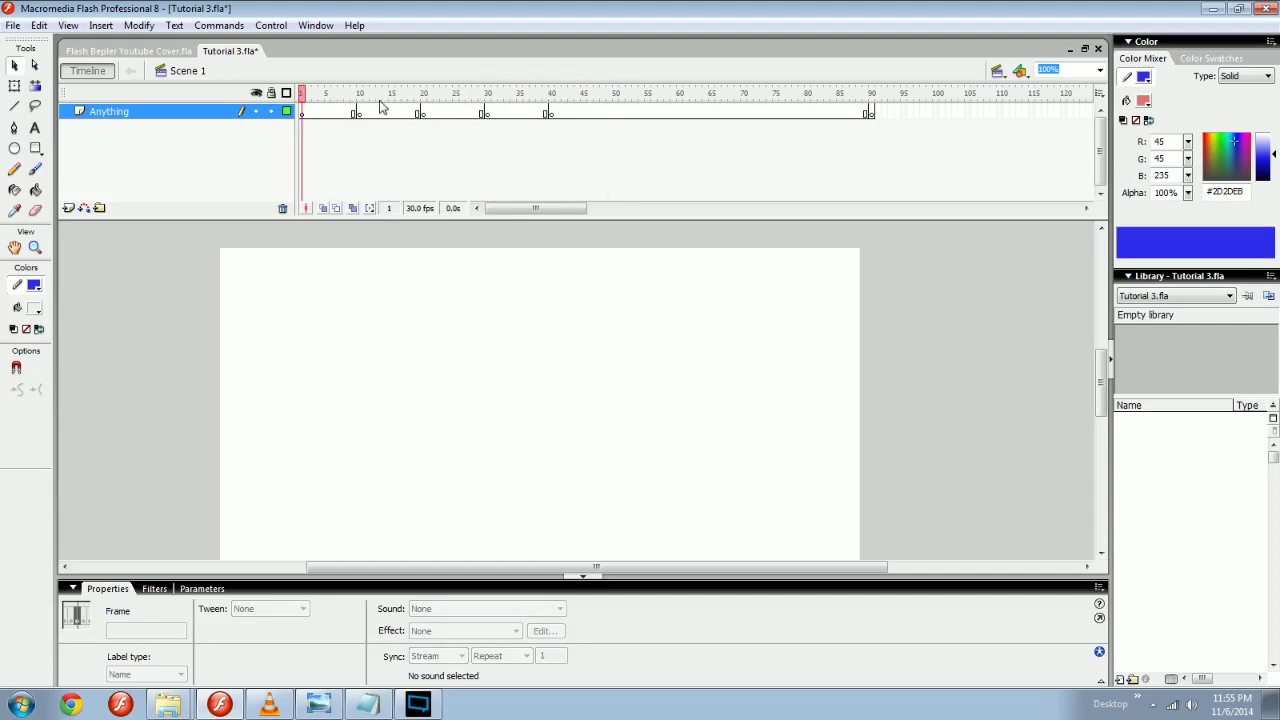
{"action": "left_click", "coordinate": [429, 420]}
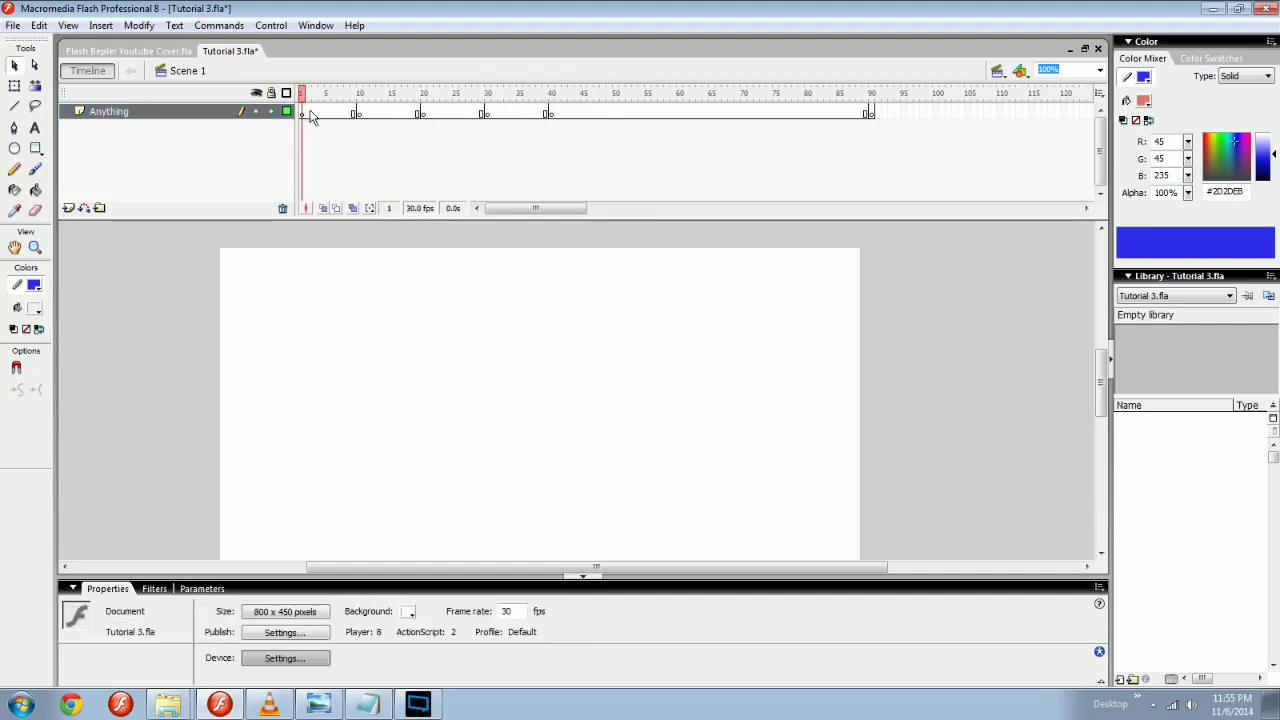
Remove the Anything layer's frames after frame 1, and extend the layer to a blank keyframe at frame 40.
{"action": "left_click_drag", "start_coordinate": [309, 113], "coordinate": [923, 110]}
{"action": "key", "text": "shift+F5"}
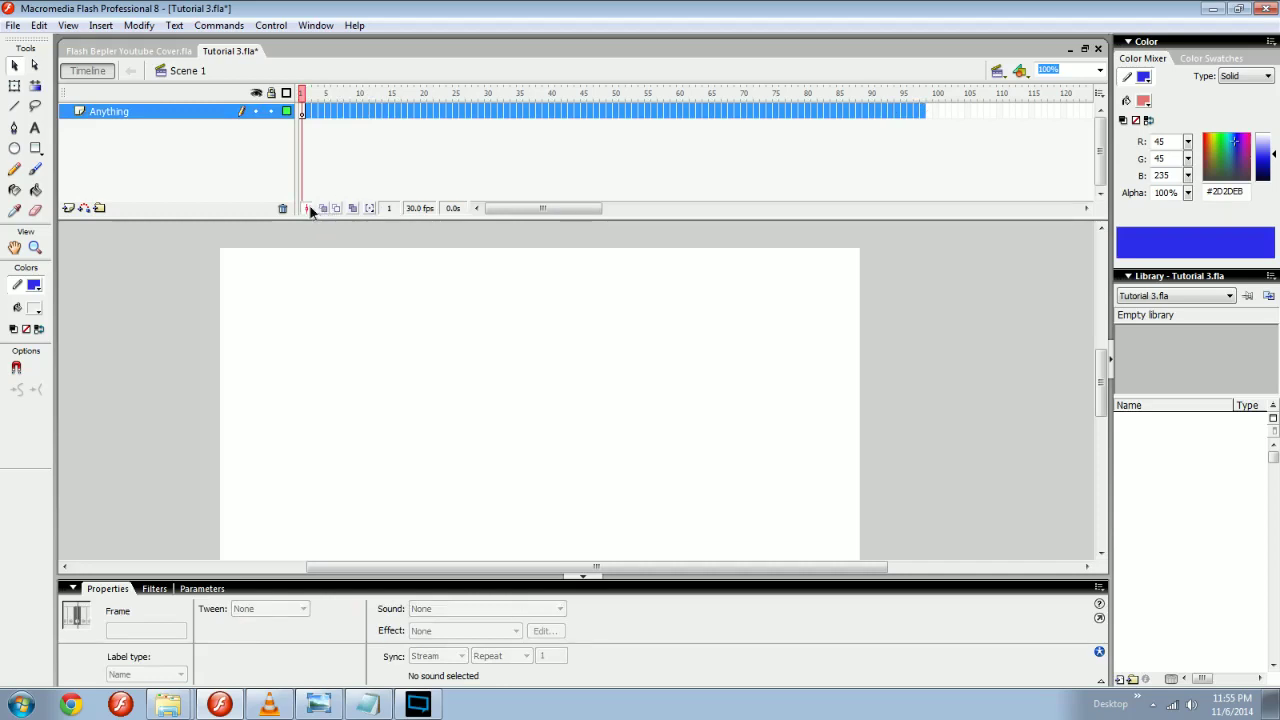
{"action": "key", "text": "shift+F5"}
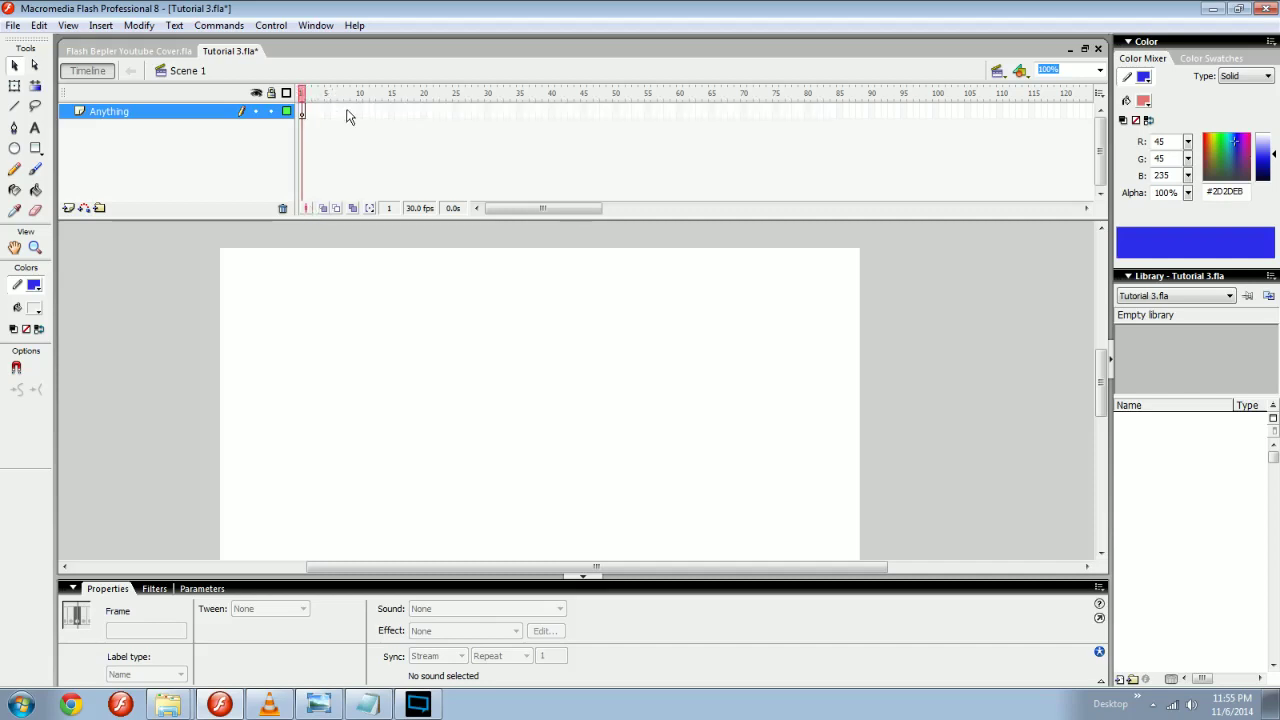
{"action": "left_click", "coordinate": [548, 111]}
{"action": "key", "text": "F5"}
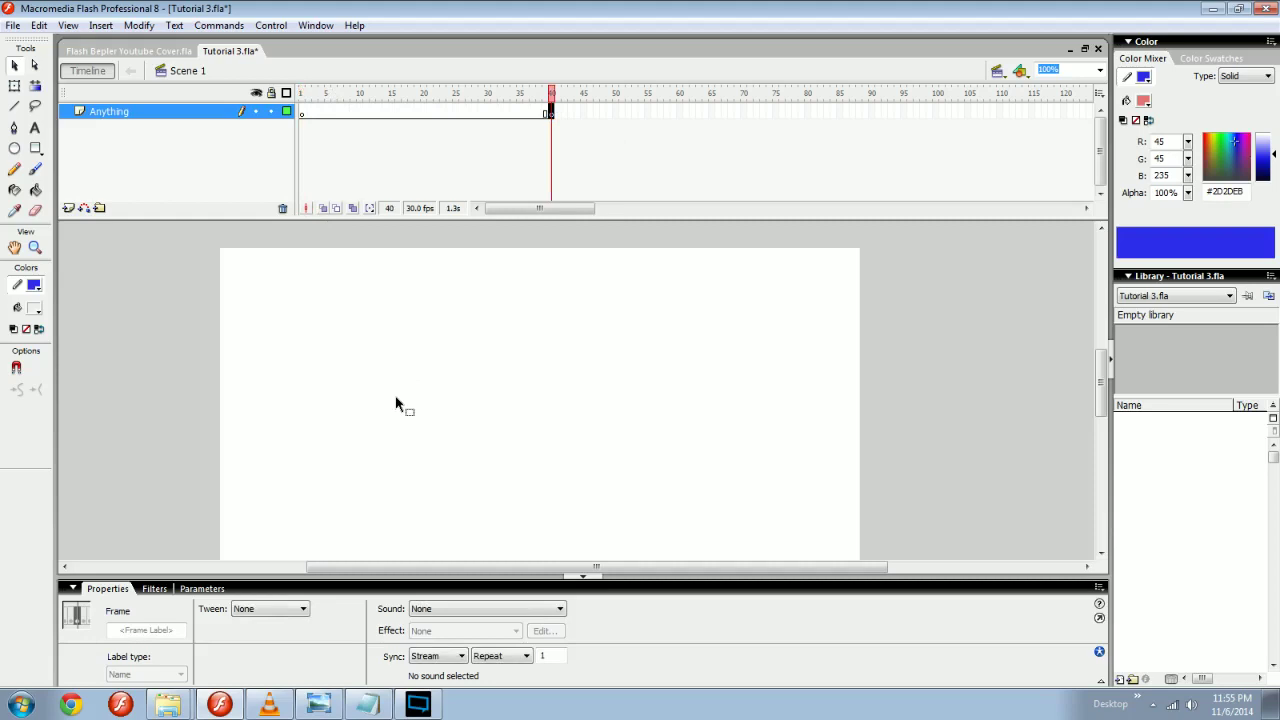
Activate the Brush tool with a red #EB2D2D fill and no stroke color, and shrink the timeline area to show more stage.
{"action": "left_click", "coordinate": [400, 360]}
{"action": "key", "text": "b"}
{"action": "left_click", "coordinate": [31, 310]}
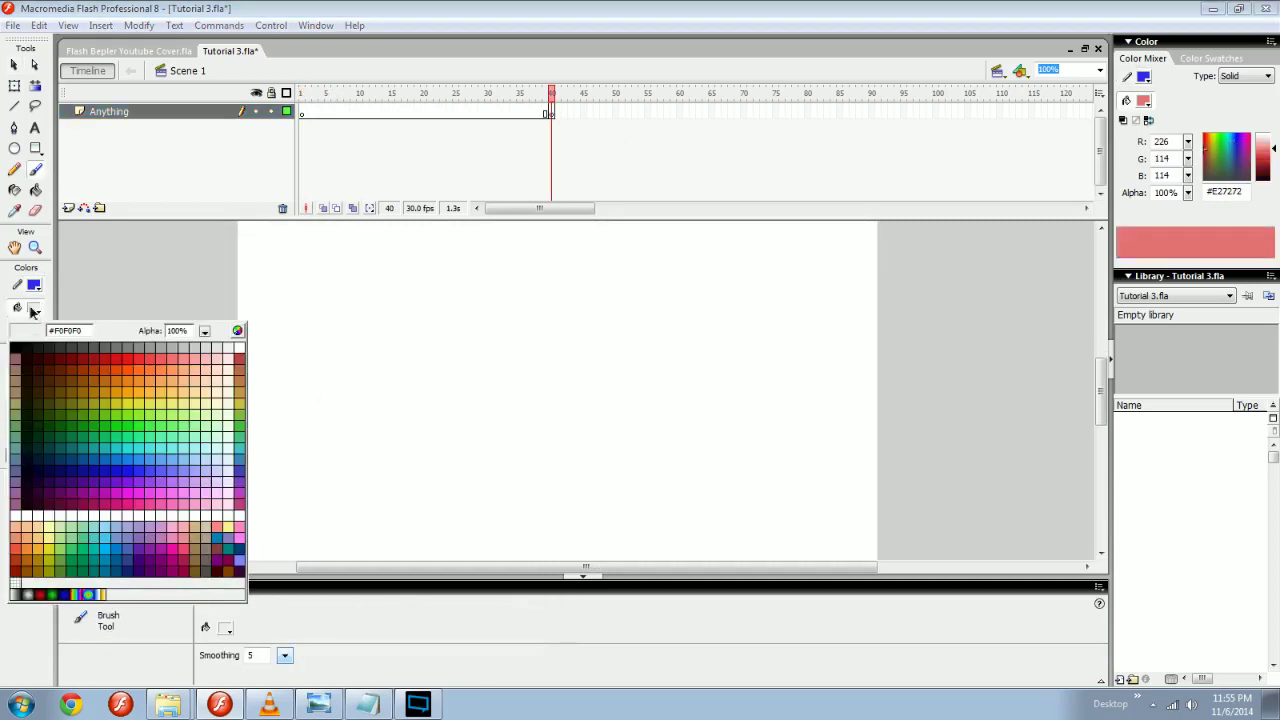
{"action": "left_click", "coordinate": [142, 358]}
{"action": "left_click", "coordinate": [33, 285]}
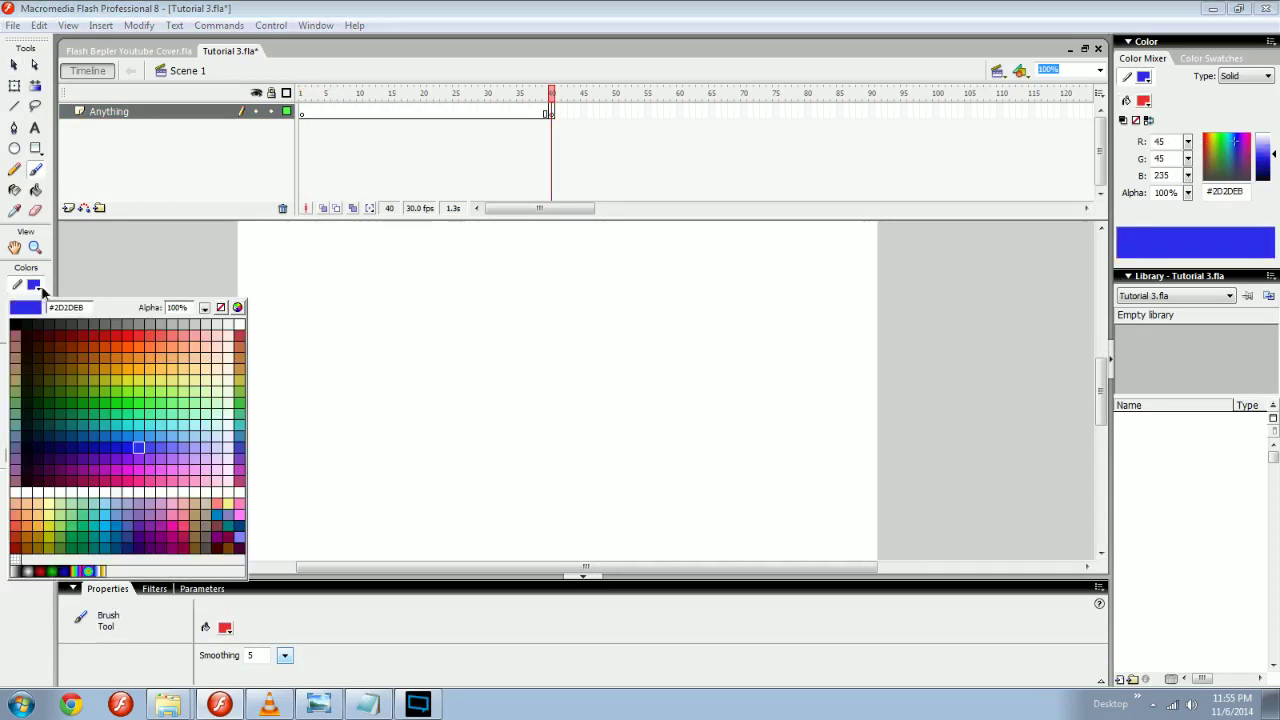
{"action": "left_click", "coordinate": [221, 309]}
{"action": "left_click_drag", "start_coordinate": [342, 219], "coordinate": [342, 176]}
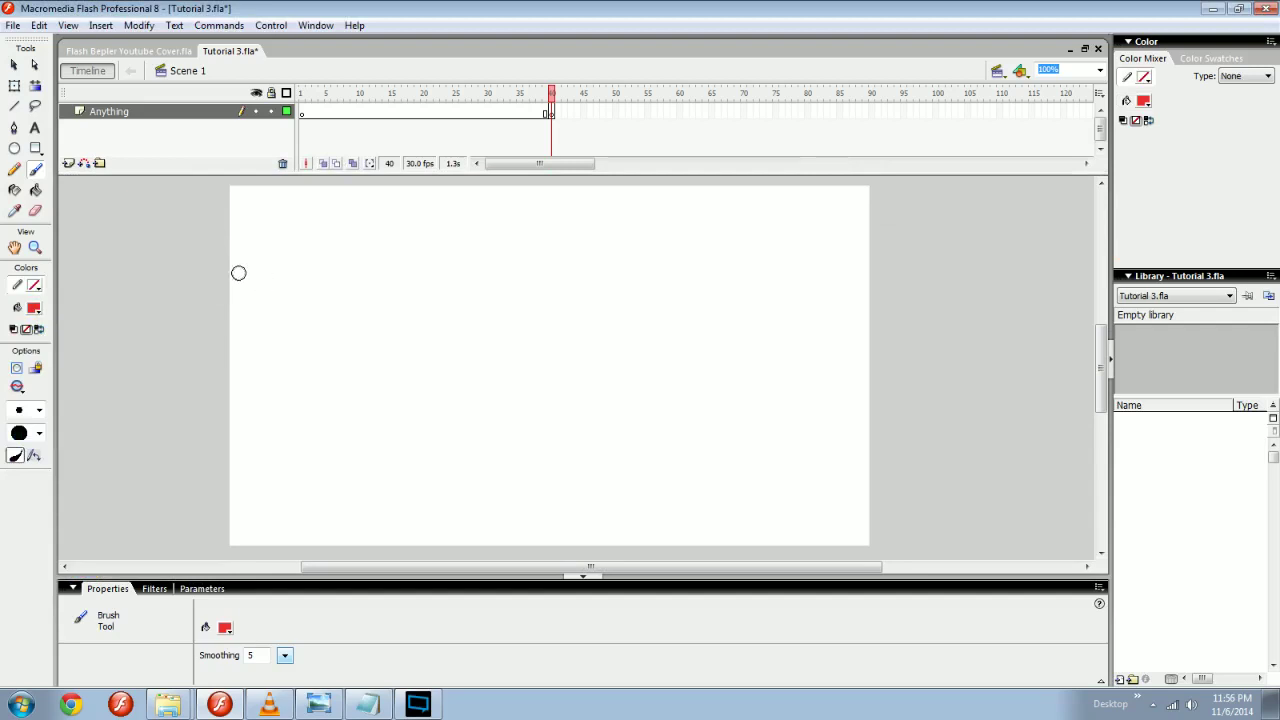
Give the brush a larger size and a rounded shape, and set its fill color to #F27373.
{"action": "left_click", "coordinate": [38, 410]}
{"action": "left_click", "coordinate": [34, 600]}
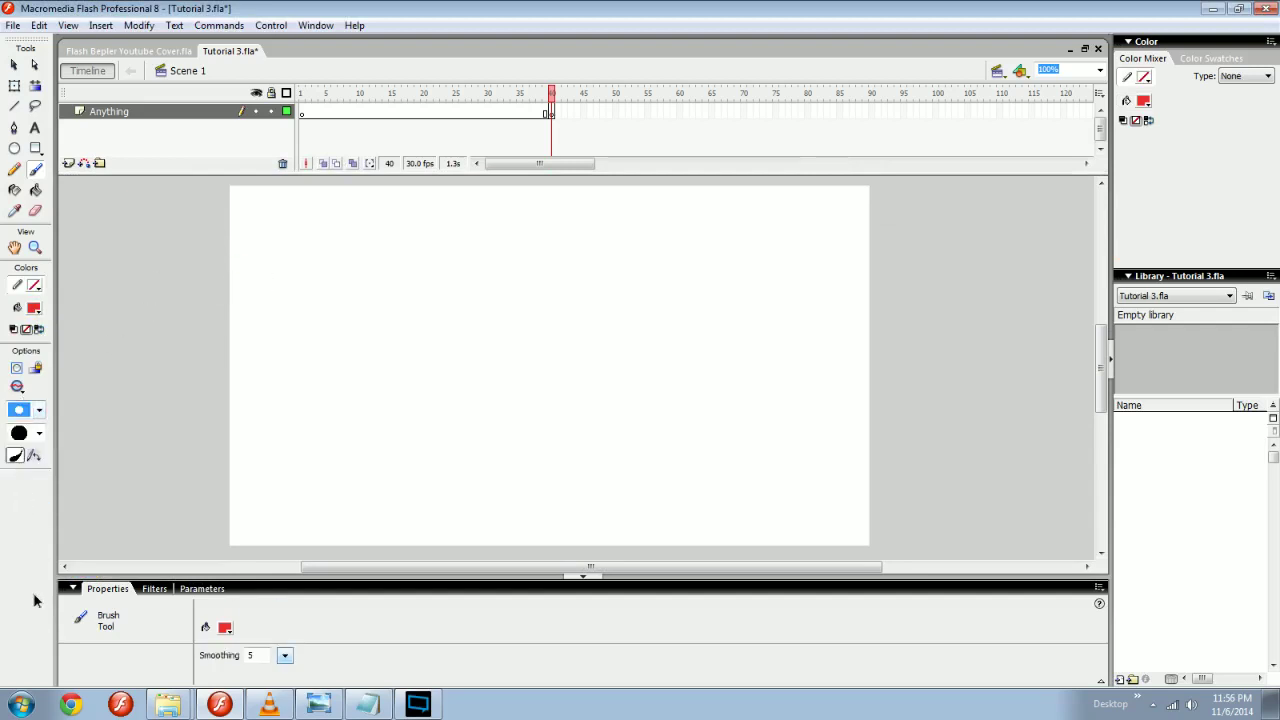
{"action": "left_click", "coordinate": [38, 433]}
{"action": "left_click", "coordinate": [35, 615]}
{"action": "left_click", "coordinate": [29, 310]}
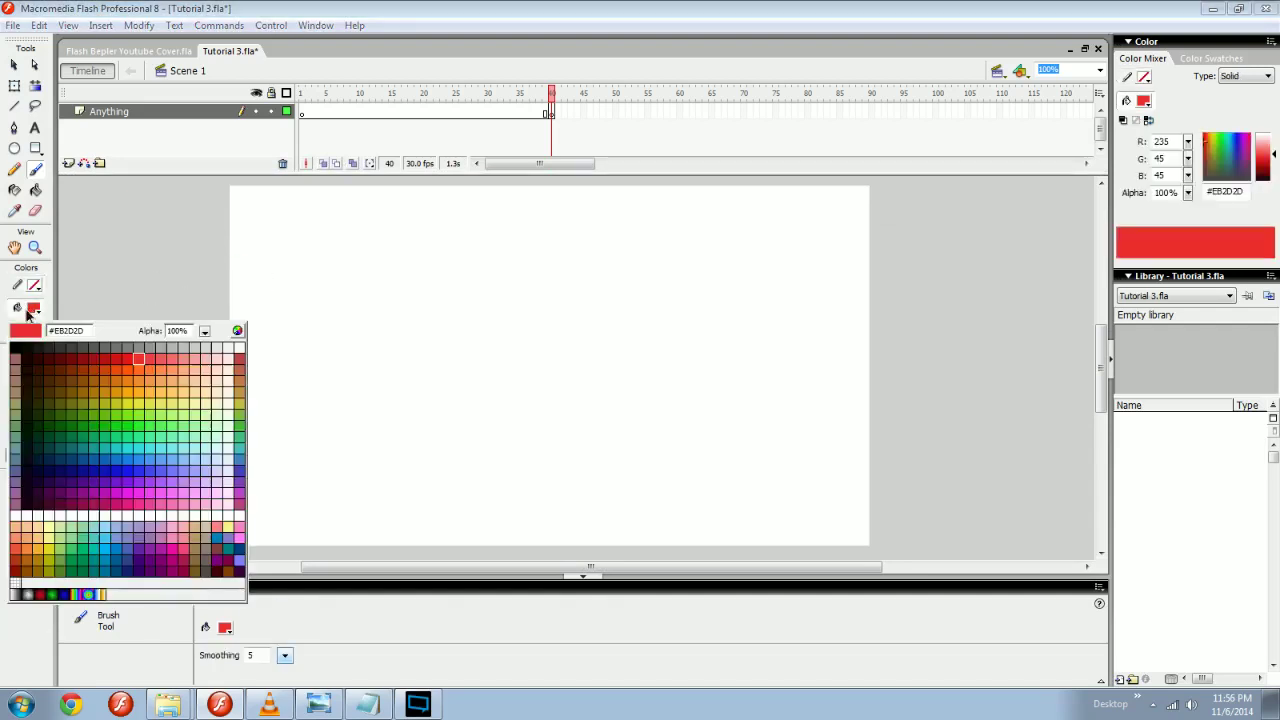
{"action": "left_click", "coordinate": [181, 358]}
Paint a ball arcing up and falling from the stage's left edge across frames 1 to 6, with a blank keyframe for each position.
{"action": "left_click_drag", "start_coordinate": [346, 92], "coordinate": [302, 92]}
{"action": "left_click", "coordinate": [225, 302]}
{"action": "key", "text": "F7"}
{"action": "left_click", "coordinate": [234, 279]}
{"action": "key", "text": "F7"}
{"action": "left_click", "coordinate": [261, 251]}
{"action": "key", "text": "F7"}
{"action": "left_click", "coordinate": [291, 248]}
{"action": "key", "text": "F7"}
{"action": "left_click", "coordinate": [309, 260]}
{"action": "key", "text": "F7"}
{"action": "left_click", "coordinate": [329, 338]}
{"action": "key", "text": "F7"}
Turn on onion skinning and paint the ball hitting the ground and rebounding in frames 7 to 12, one blank keyframe each.
{"action": "left_click_drag", "start_coordinate": [352, 487], "coordinate": [354, 494]}
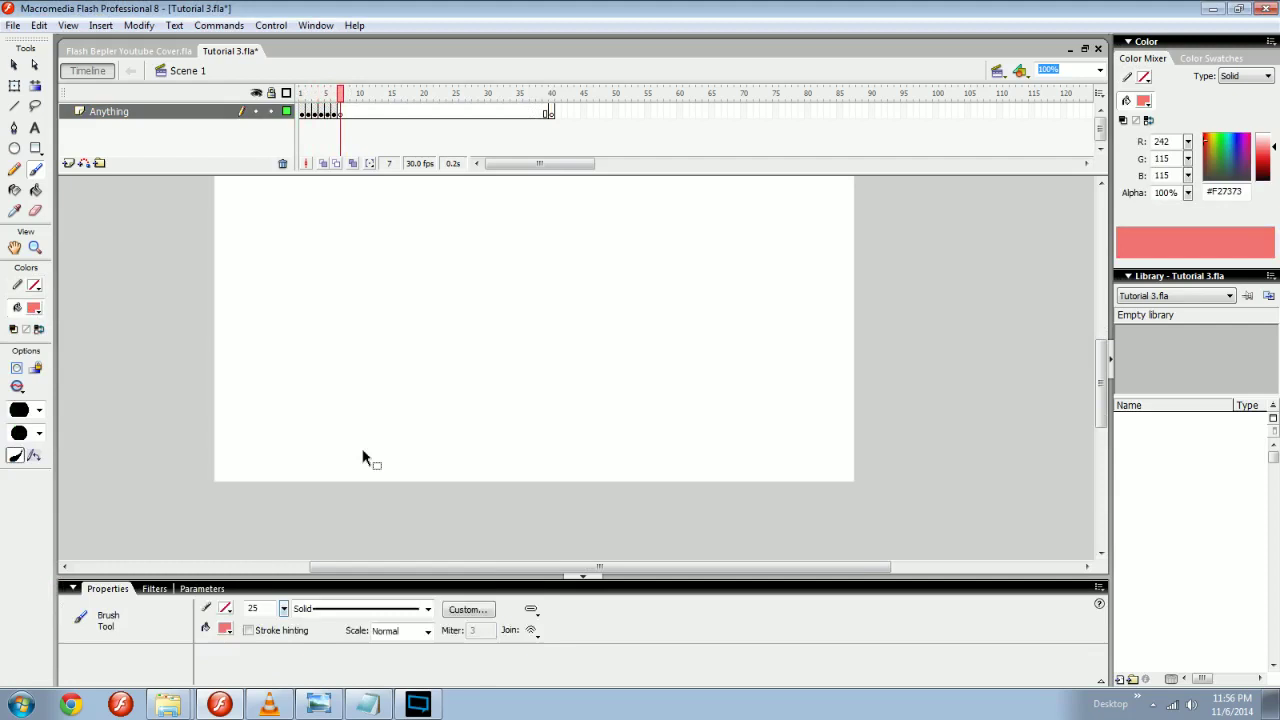
{"action": "left_click", "coordinate": [322, 163]}
{"action": "mouse_move", "coordinate": [336, 432]}
{"action": "left_mouse_down"}
{"action": "mouse_move", "coordinate": [343, 474]}
{"action": "mouse_move", "coordinate": [367, 468]}
{"action": "mouse_move", "coordinate": [366, 421]}
{"action": "left_mouse_up"}
{"action": "key", "text": "F7"}
{"action": "key", "text": "F7"}
{"action": "left_click_drag", "start_coordinate": [395, 313], "coordinate": [400, 302]}
{"action": "key", "text": "F7"}
{"action": "key", "text": "F7"}
{"action": "left_click_drag", "start_coordinate": [426, 270], "coordinate": [456, 262]}
{"action": "key", "text": "F7"}
{"action": "left_click_drag", "start_coordinate": [470, 285], "coordinate": [475, 297]}
{"action": "key", "text": "F7"}
{"action": "key", "text": "F7"}
Paint the ball's second fall and smaller bounces toward the stage's lower right in blank keyframes from frame 13 through frame 21.
{"action": "mouse_move", "coordinate": [489, 380]}
{"action": "left_mouse_down"}
{"action": "mouse_move", "coordinate": [491, 392]}
{"action": "mouse_move", "coordinate": [494, 369]}
{"action": "left_mouse_up"}
{"action": "key", "text": "ctrl+z"}
{"action": "key", "text": "ctrl+z"}
{"action": "key", "text": "F7"}
{"action": "key", "text": "F7"}
{"action": "key", "text": "F7"}
{"action": "left_click_drag", "start_coordinate": [516, 462], "coordinate": [550, 476]}
{"action": "key", "text": "F7"}
{"action": "left_click_drag", "start_coordinate": [608, 438], "coordinate": [615, 444]}
{"action": "key", "text": "F7"}
{"action": "left_click_drag", "start_coordinate": [630, 472], "coordinate": [633, 474]}
{"action": "key", "text": "F7"}
{"action": "left_click_drag", "start_coordinate": [708, 430], "coordinate": [778, 455]}
{"action": "key", "text": "F7"}
{"action": "key", "text": "F7"}
Return the playhead to frame 1 and turn off onion skinning.
{"action": "left_click_drag", "start_coordinate": [416, 97], "coordinate": [256, 107]}
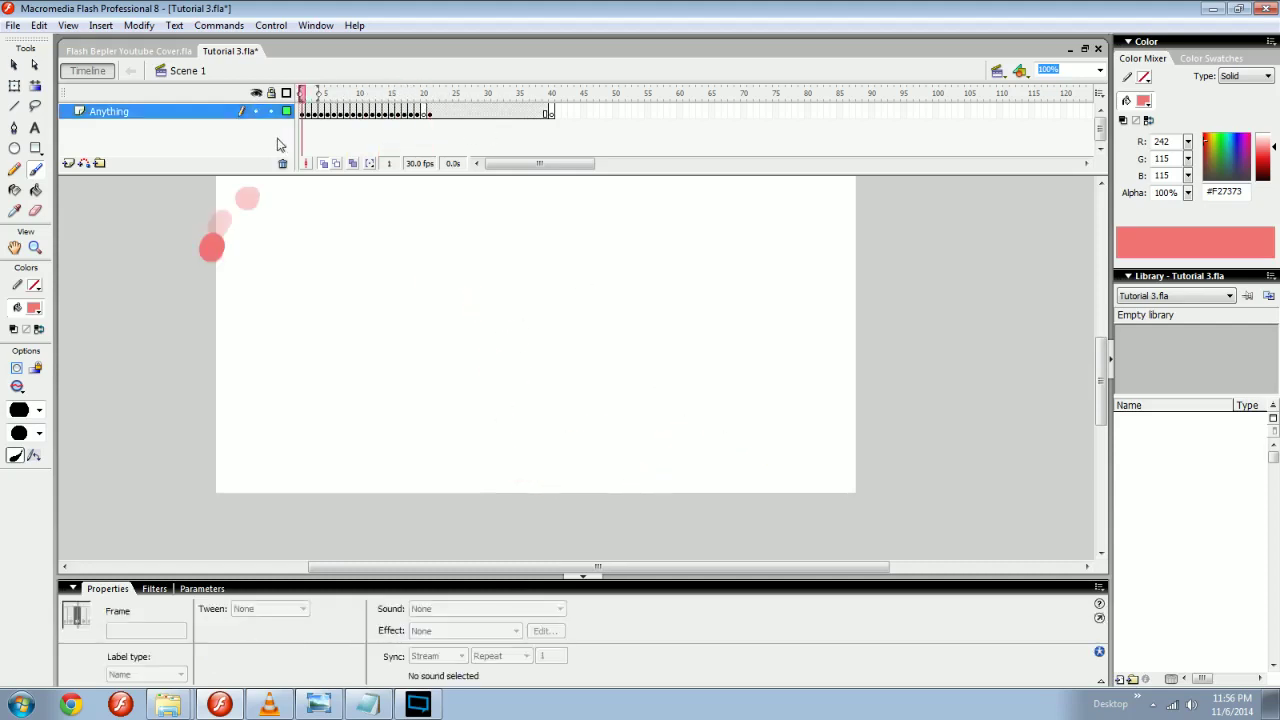
{"action": "left_click", "coordinate": [325, 163]}
{"action": "key", "text": "space"}
{"action": "mouse_move", "coordinate": [346, 232]}
{"action": "left_mouse_down"}
{"action": "mouse_move", "coordinate": [323, 277]}
{"action": "mouse_move", "coordinate": [301, 287]}
{"action": "left_mouse_up"}
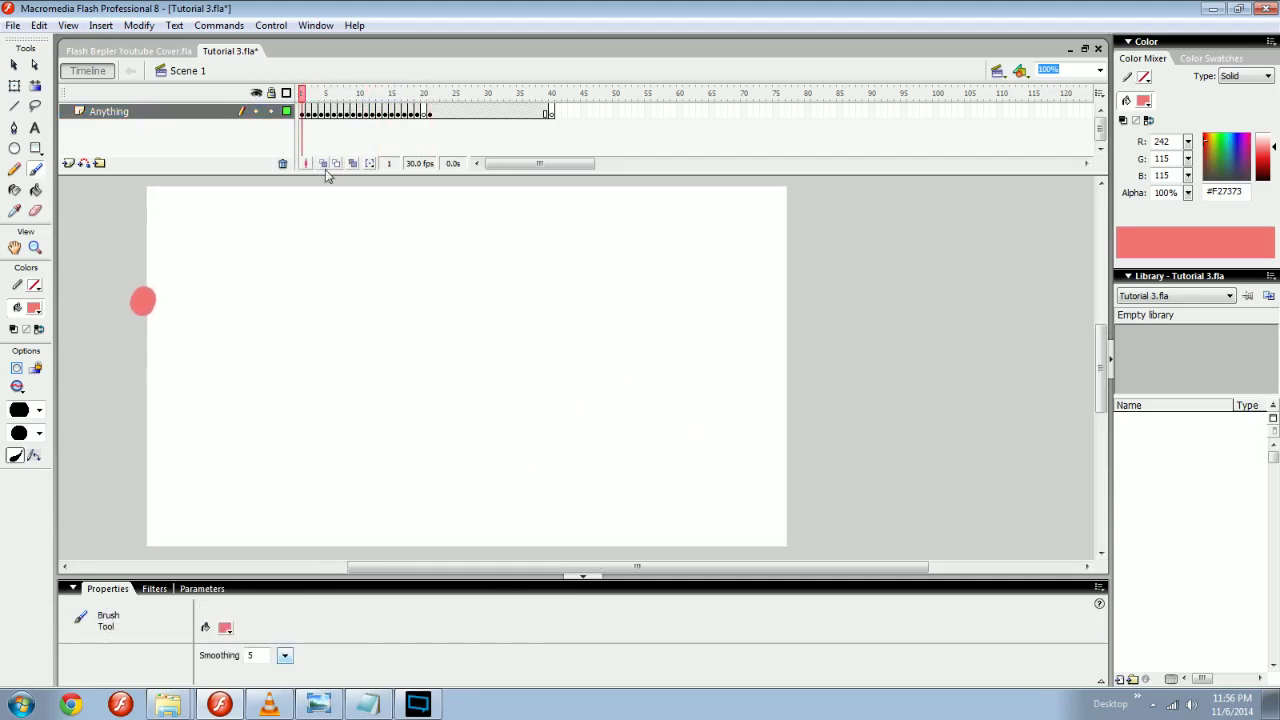
Preview onion skinning on frame 1, switch it off and scrub the playhead from frame 6 to frame 3.
{"action": "key", "text": "v"}
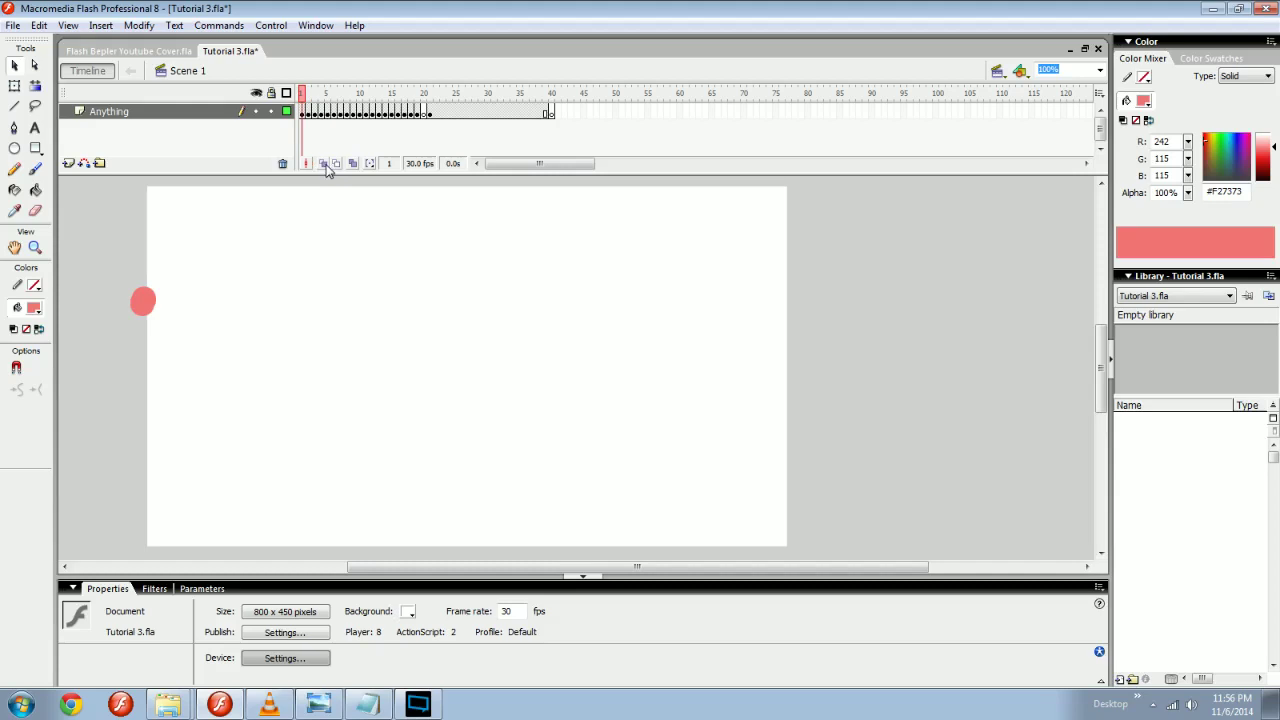
{"action": "left_click", "coordinate": [323, 164]}
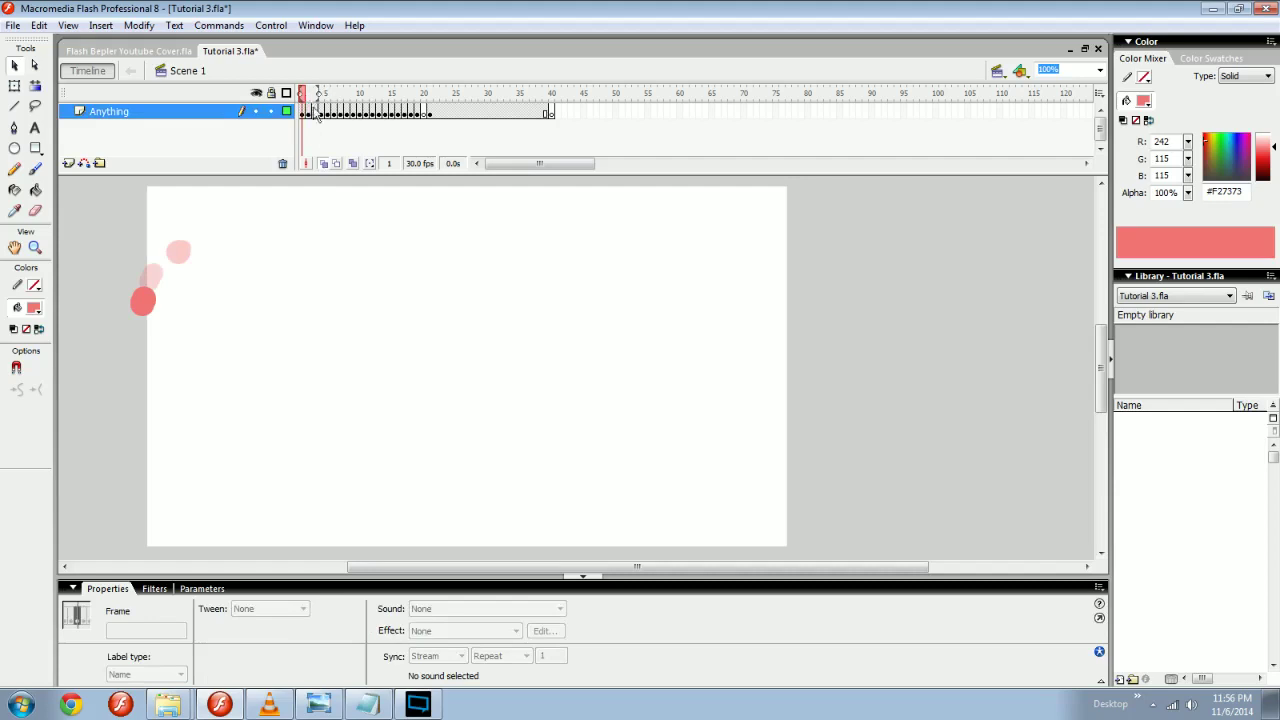
{"action": "left_click", "coordinate": [323, 164]}
{"action": "left_click", "coordinate": [333, 94]}
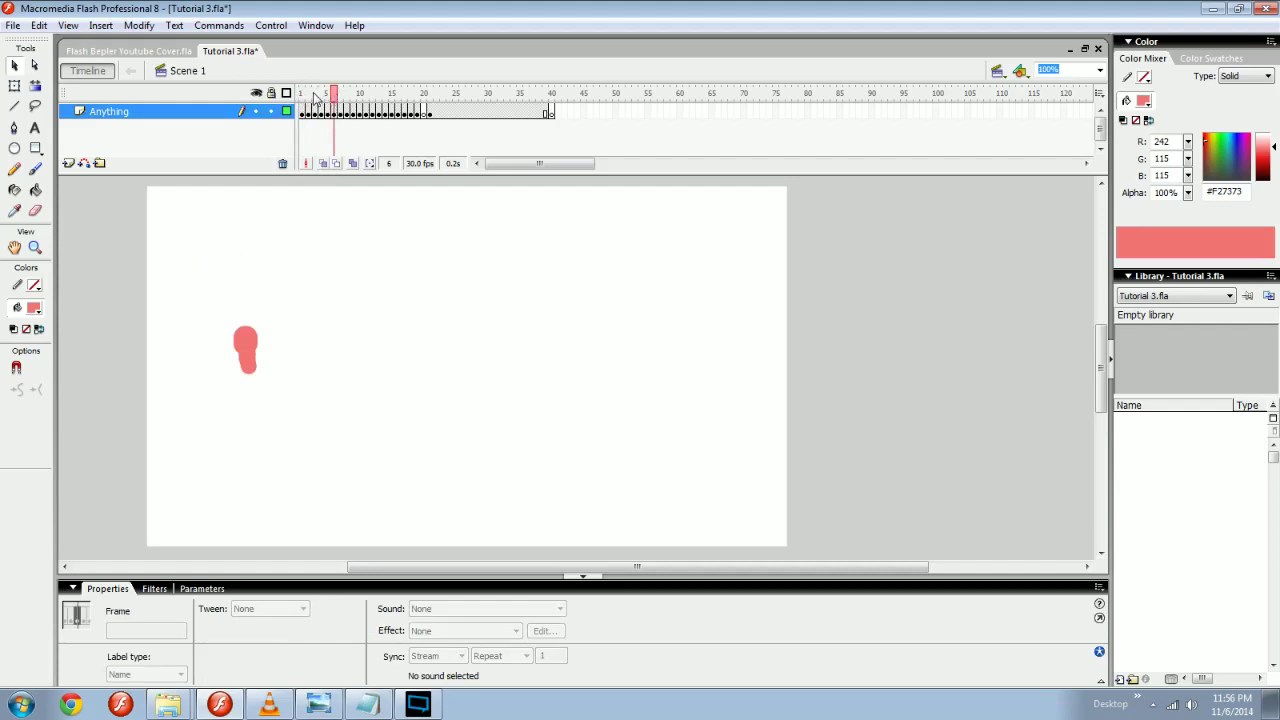
{"action": "mouse_move", "coordinate": [334, 96]}
{"action": "left_mouse_down"}
{"action": "mouse_move", "coordinate": [414, 96]}
{"action": "mouse_move", "coordinate": [315, 96]}
{"action": "left_mouse_up"}
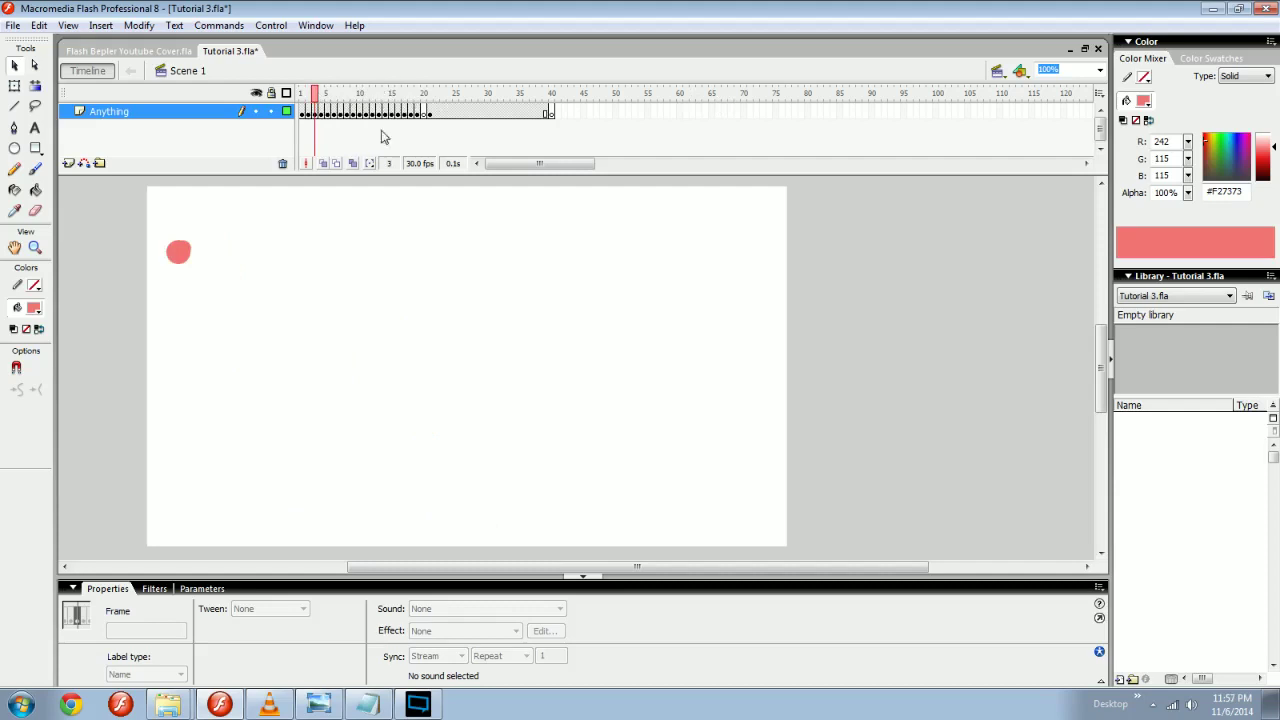
Turn on onion skinning and scrub the playhead from frame 1 to frame 7.
{"action": "left_click", "coordinate": [322, 164]}
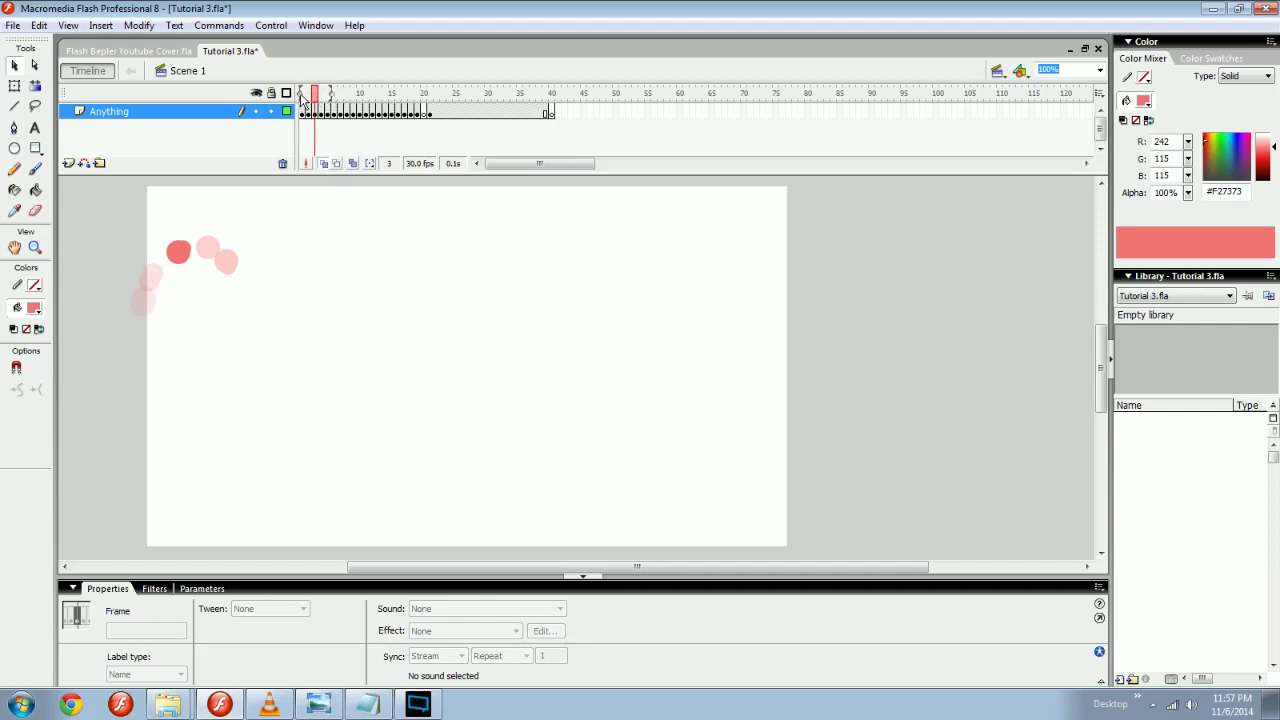
{"action": "mouse_move", "coordinate": [302, 112]}
{"action": "left_mouse_down"}
{"action": "mouse_move", "coordinate": [391, 114]}
{"action": "mouse_move", "coordinate": [295, 119]}
{"action": "left_mouse_up"}
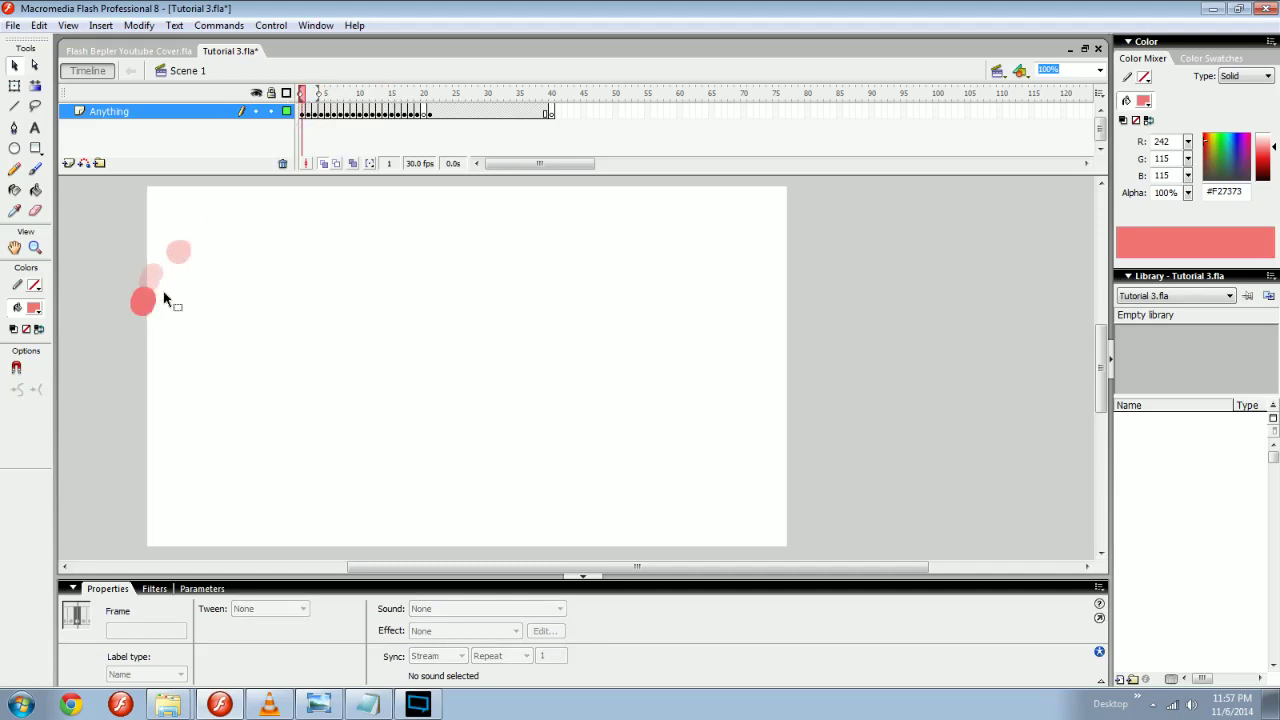
{"action": "left_click_drag", "start_coordinate": [313, 96], "coordinate": [337, 104]}
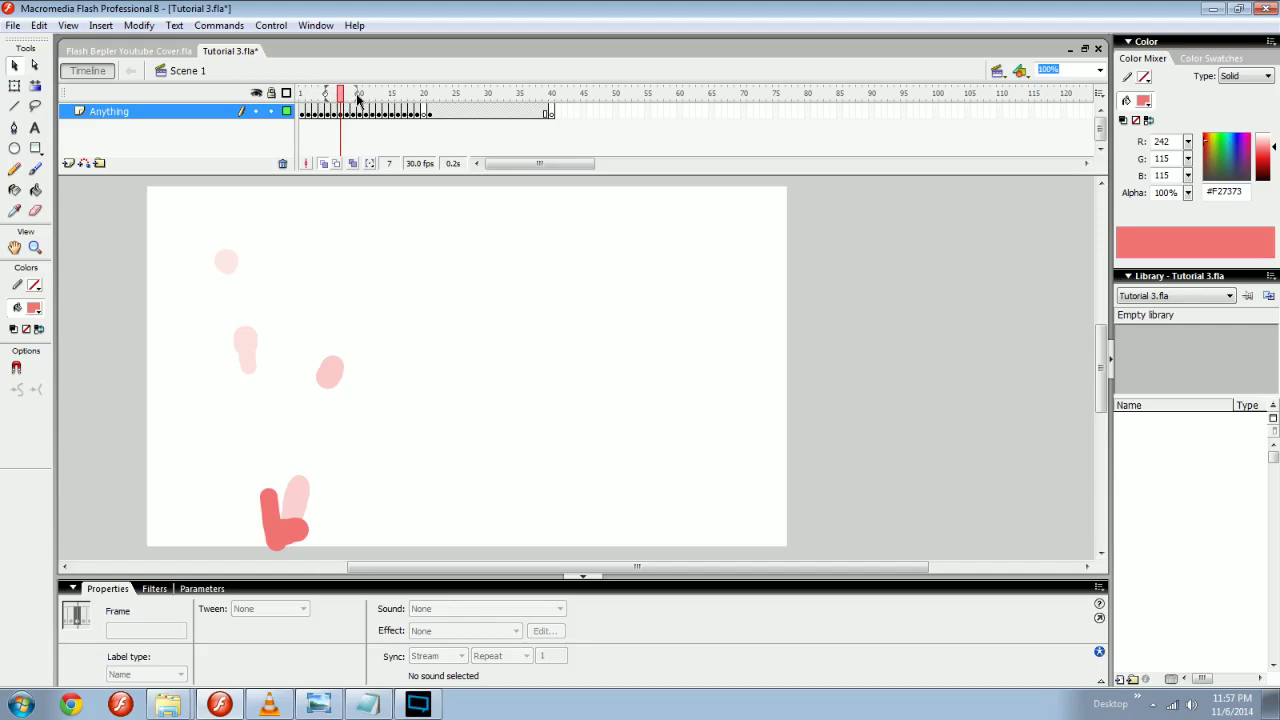
Adjust the onion skin range with its start and end markers, and scrub the playhead to frame 13.
{"action": "left_click_drag", "start_coordinate": [383, 92], "coordinate": [390, 92]}
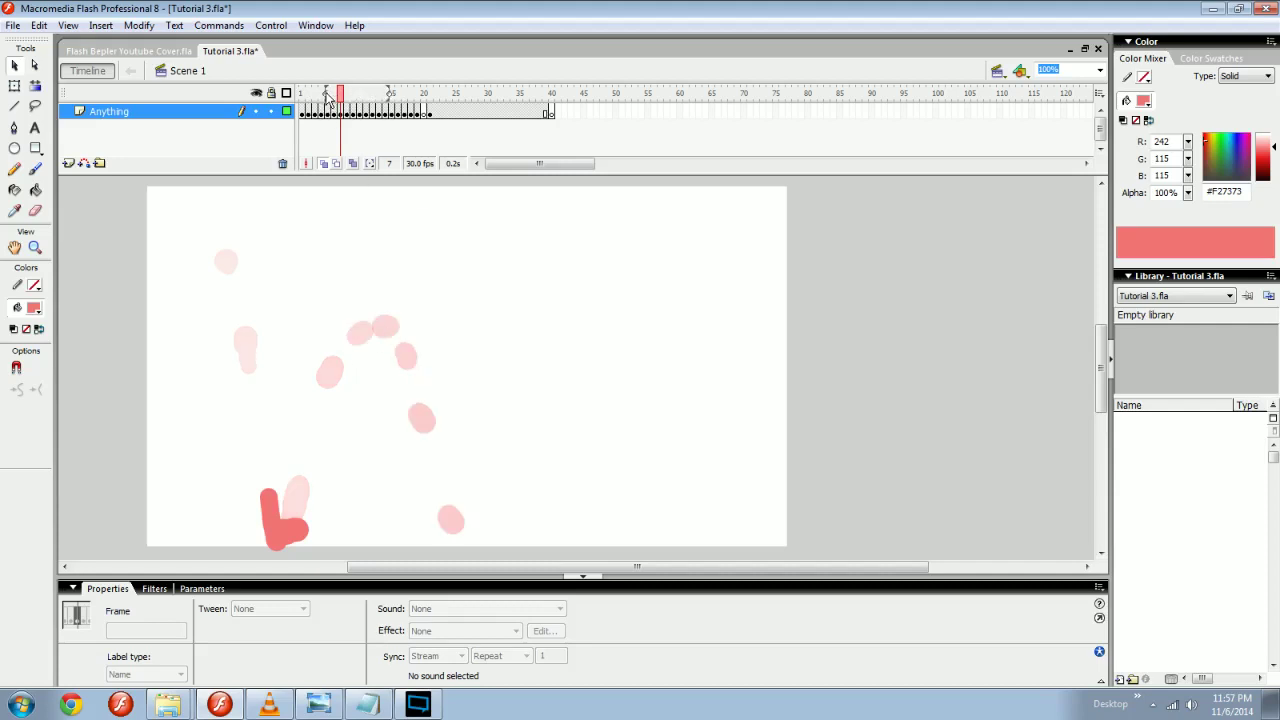
{"action": "mouse_move", "coordinate": [325, 94]}
{"action": "left_mouse_down"}
{"action": "mouse_move", "coordinate": [302, 101]}
{"action": "mouse_move", "coordinate": [355, 102]}
{"action": "left_mouse_up"}
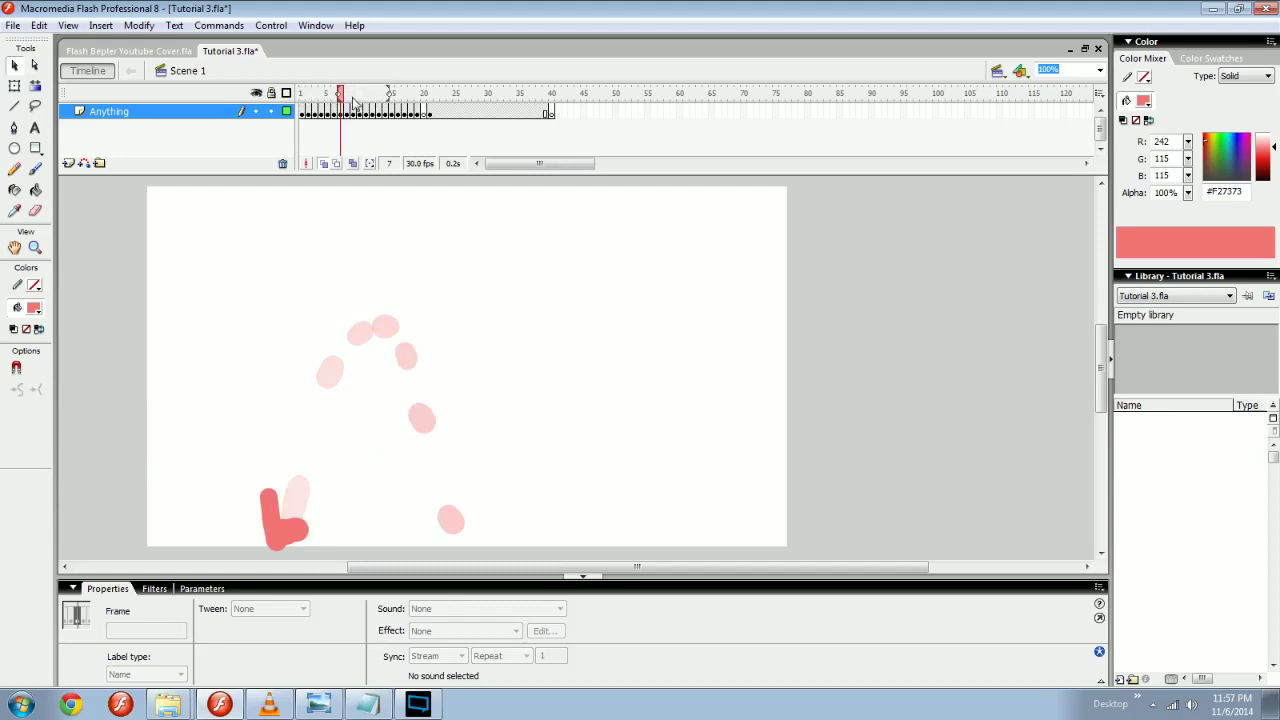
{"action": "mouse_move", "coordinate": [345, 97]}
{"action": "left_mouse_down"}
{"action": "mouse_move", "coordinate": [373, 97]}
{"action": "mouse_move", "coordinate": [331, 94]}
{"action": "left_mouse_up"}
{"action": "left_click_drag", "start_coordinate": [421, 96], "coordinate": [375, 96]}
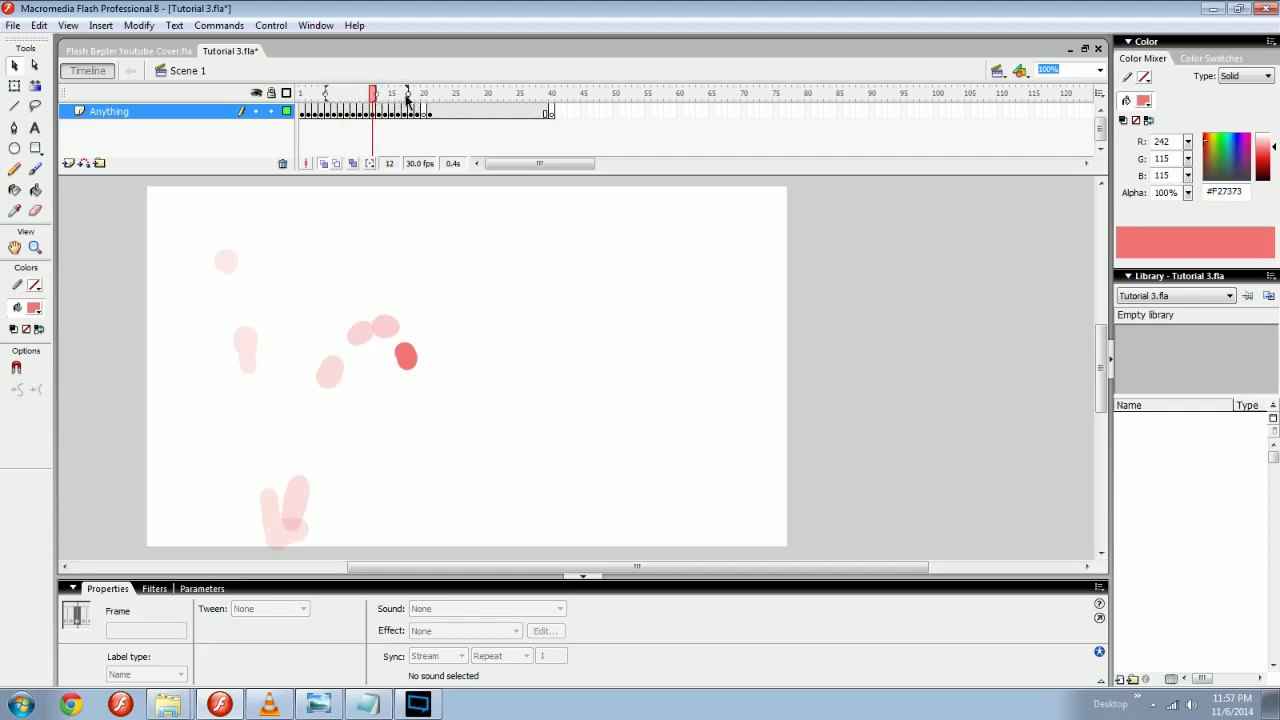
{"action": "mouse_move", "coordinate": [394, 92]}
{"action": "left_mouse_down"}
{"action": "mouse_move", "coordinate": [337, 100]}
{"action": "mouse_move", "coordinate": [378, 106]}
{"action": "left_mouse_up"}
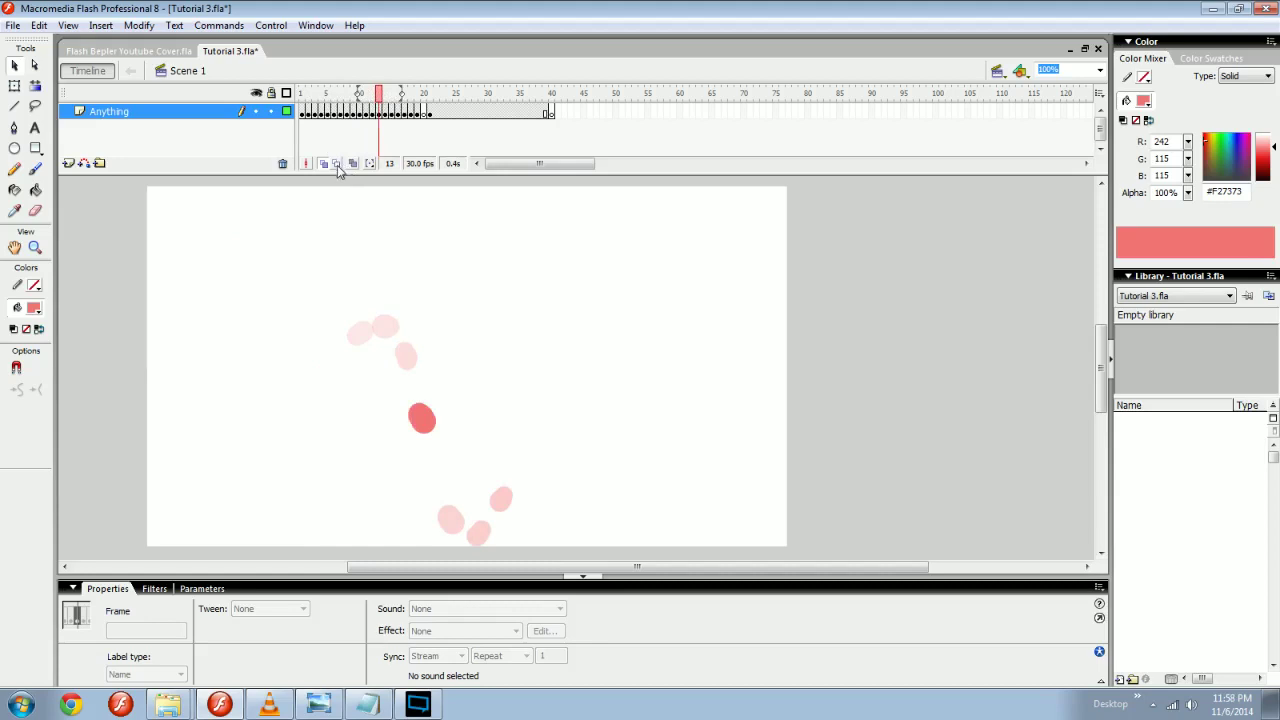
Set the Anything layer's outline color to black, and briefly preview the layer as outlines.
{"action": "double_click", "coordinate": [287, 112]}
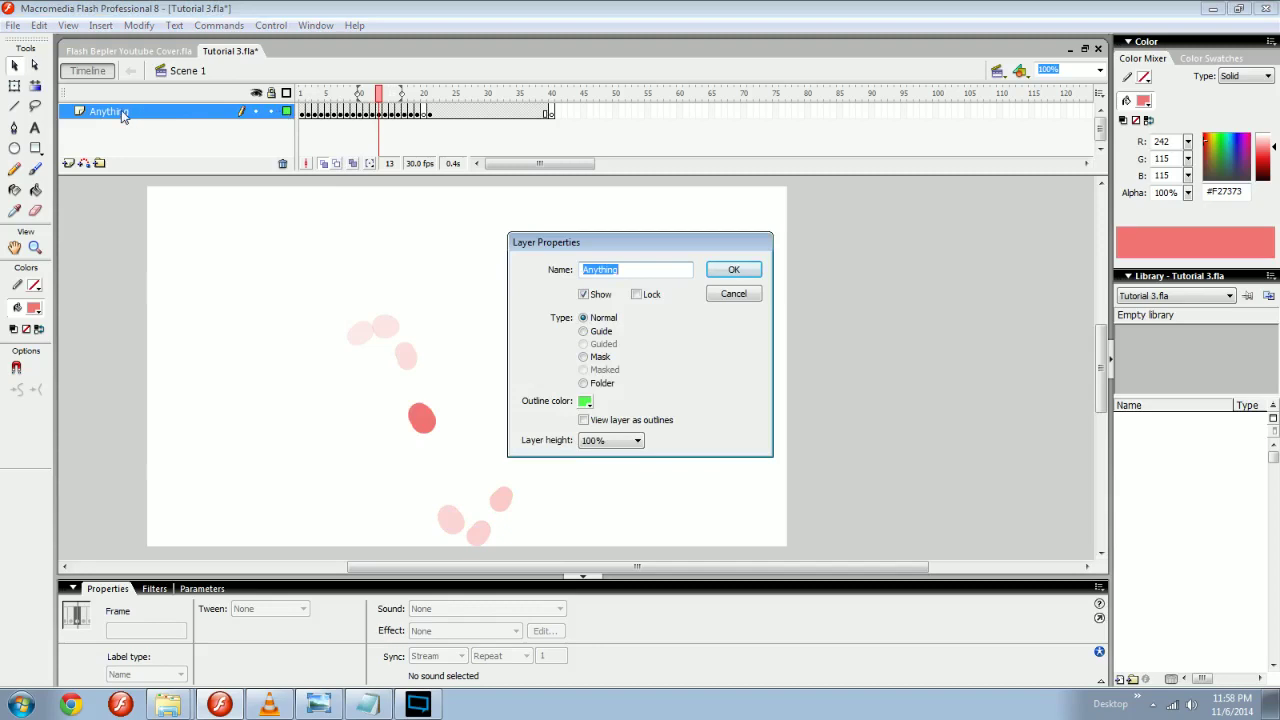
{"action": "left_click", "coordinate": [585, 403]}
{"action": "left_click", "coordinate": [588, 428]}
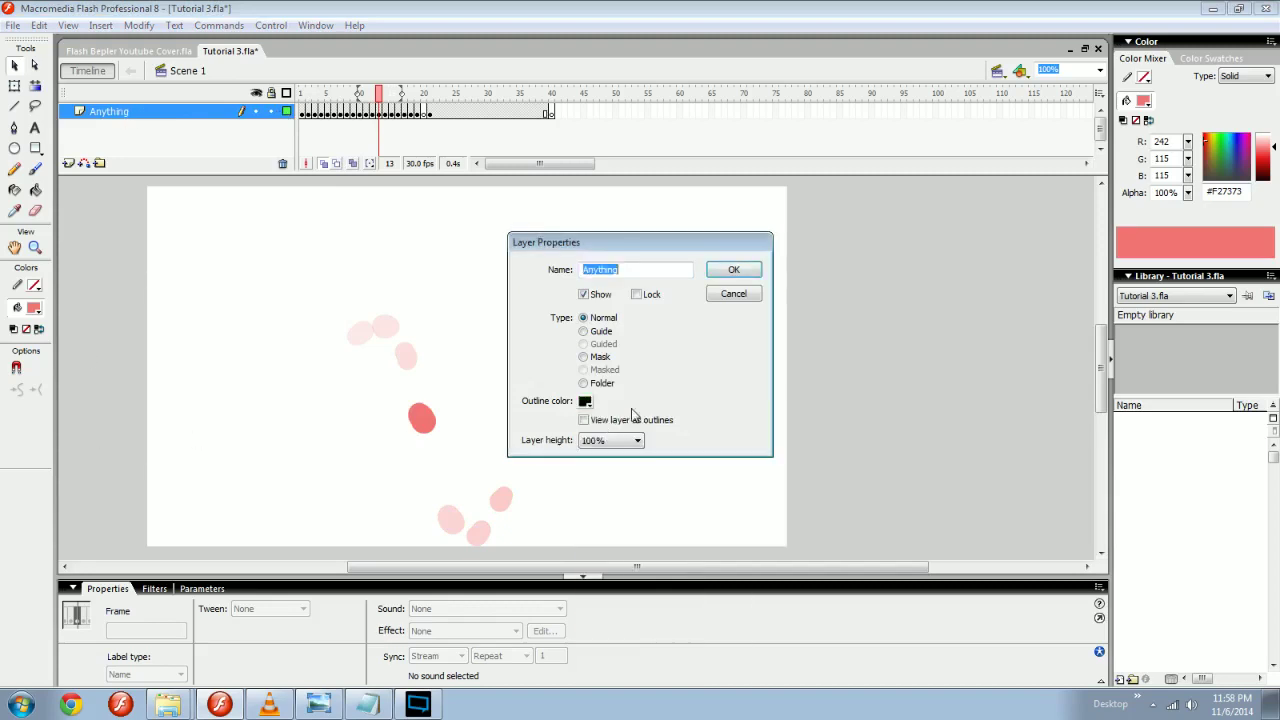
{"action": "left_click", "coordinate": [734, 270]}
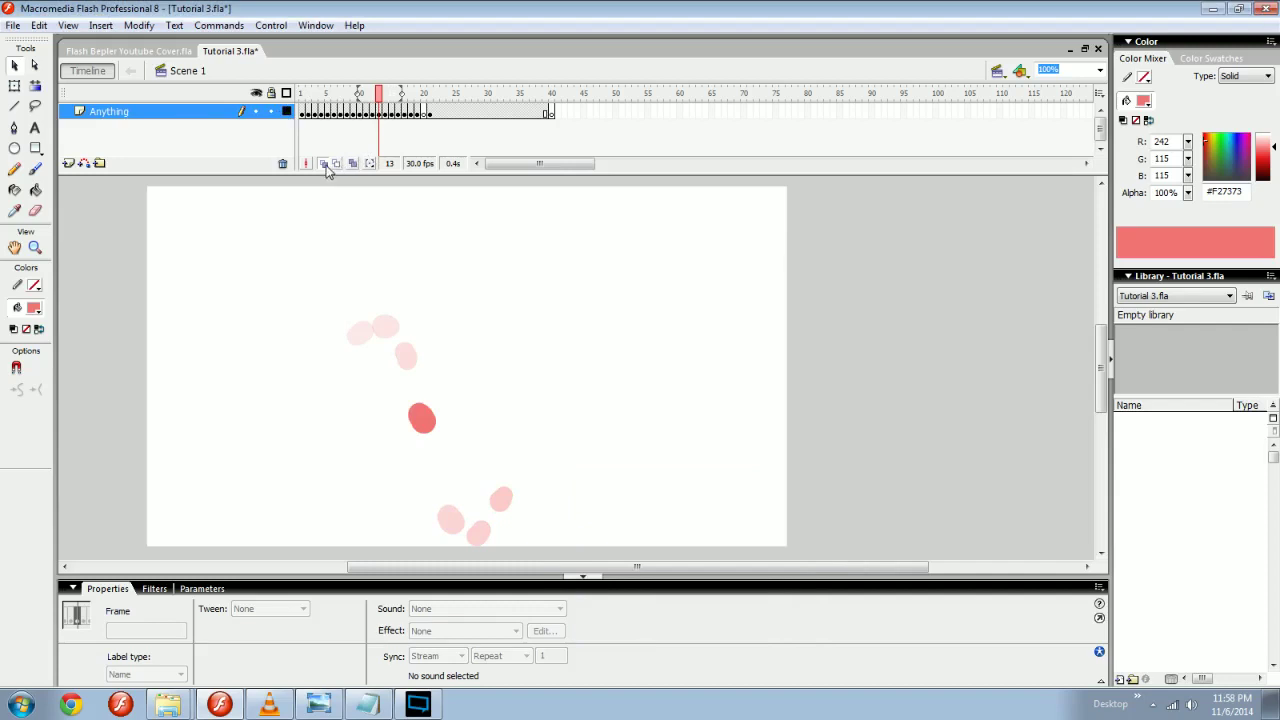
{"action": "left_click", "coordinate": [287, 111]}
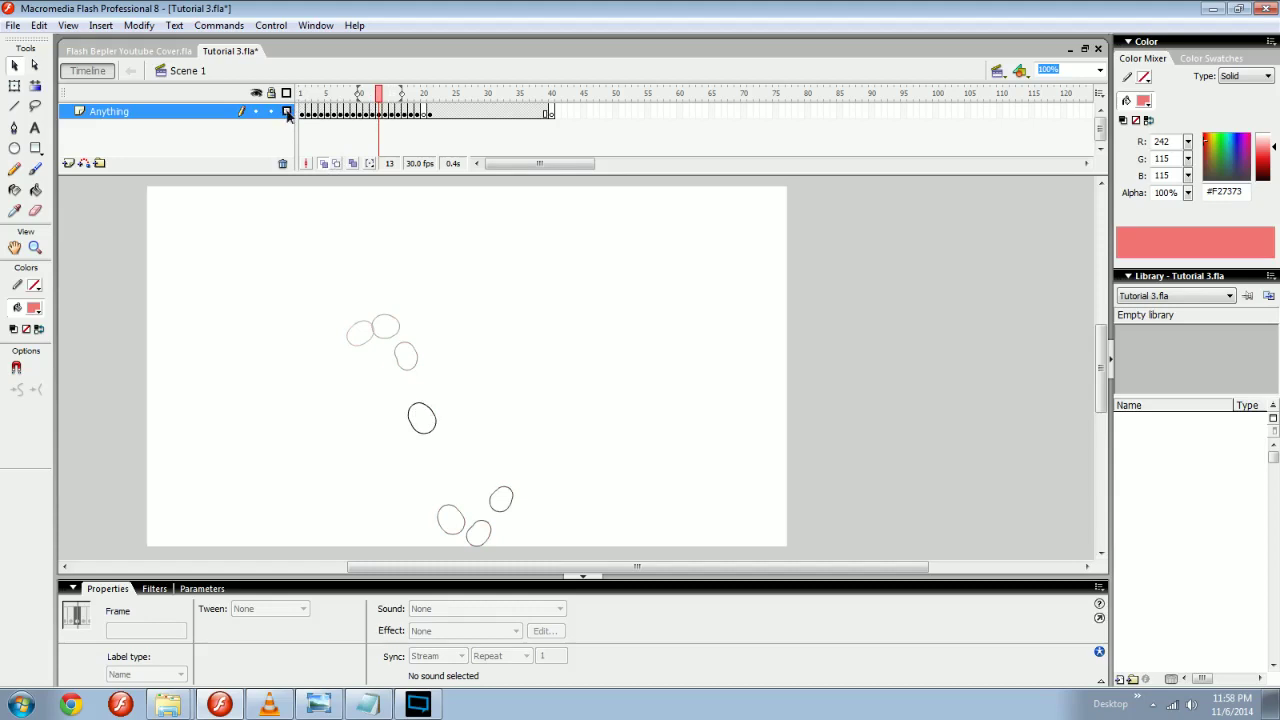
{"action": "left_click", "coordinate": [287, 111]}
Switch onion skinning to outlines and scrub the playhead back to frame 7.
{"action": "left_click", "coordinate": [423, 417]}
{"action": "left_click_drag", "start_coordinate": [460, 391], "coordinate": [380, 458]}
{"action": "left_click", "coordinate": [337, 163]}
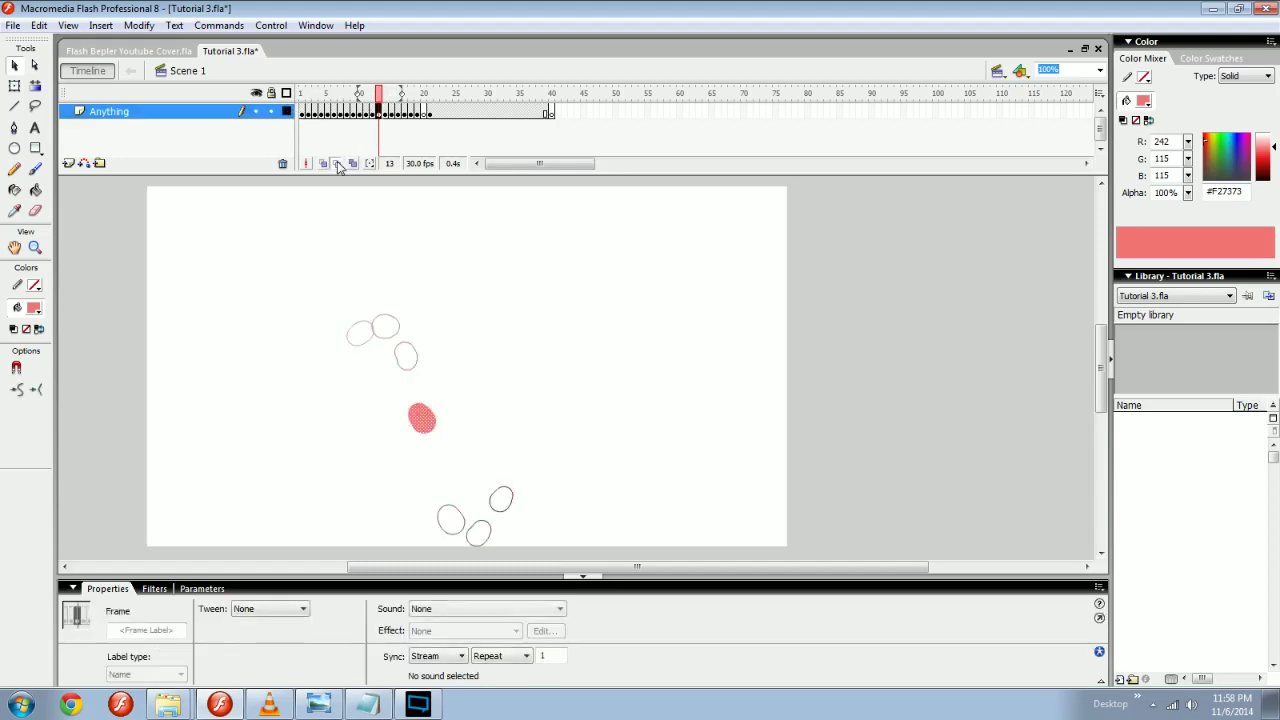
{"action": "left_click", "coordinate": [532, 544]}
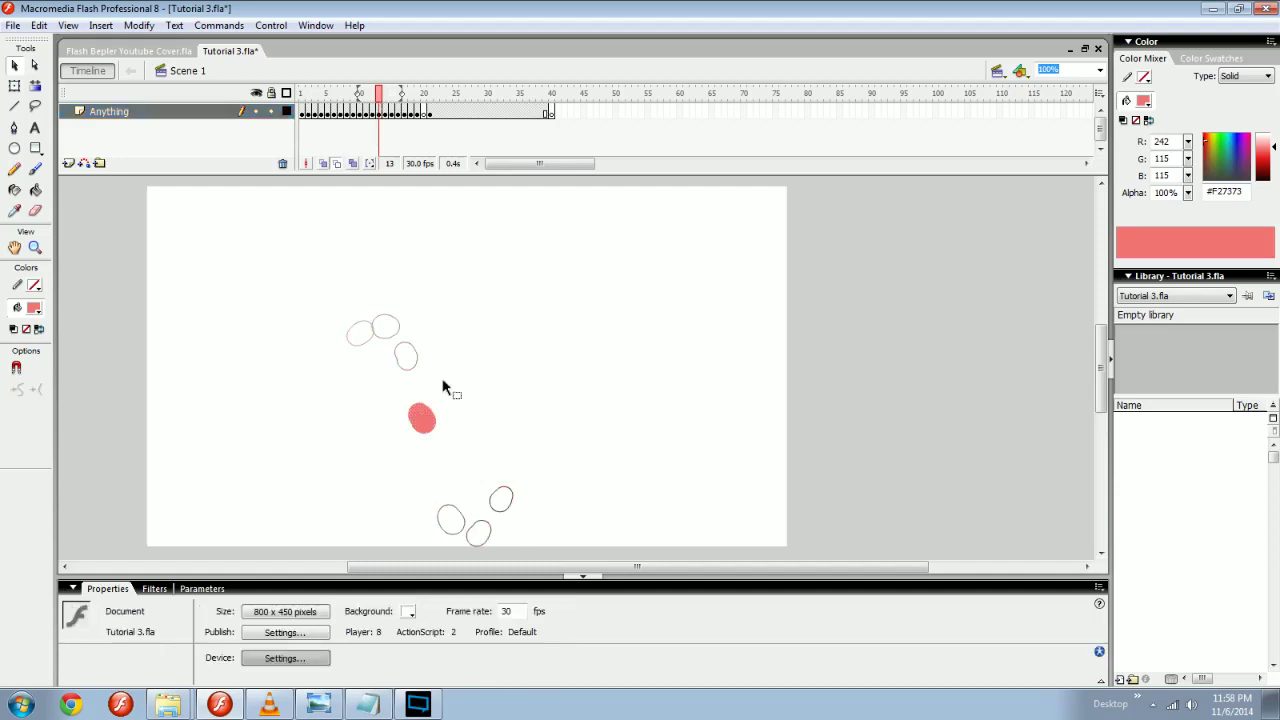
{"action": "left_click_drag", "start_coordinate": [428, 312], "coordinate": [489, 370]}
{"action": "left_click", "coordinate": [380, 97]}
{"action": "left_click_drag", "start_coordinate": [380, 97], "coordinate": [343, 108]}
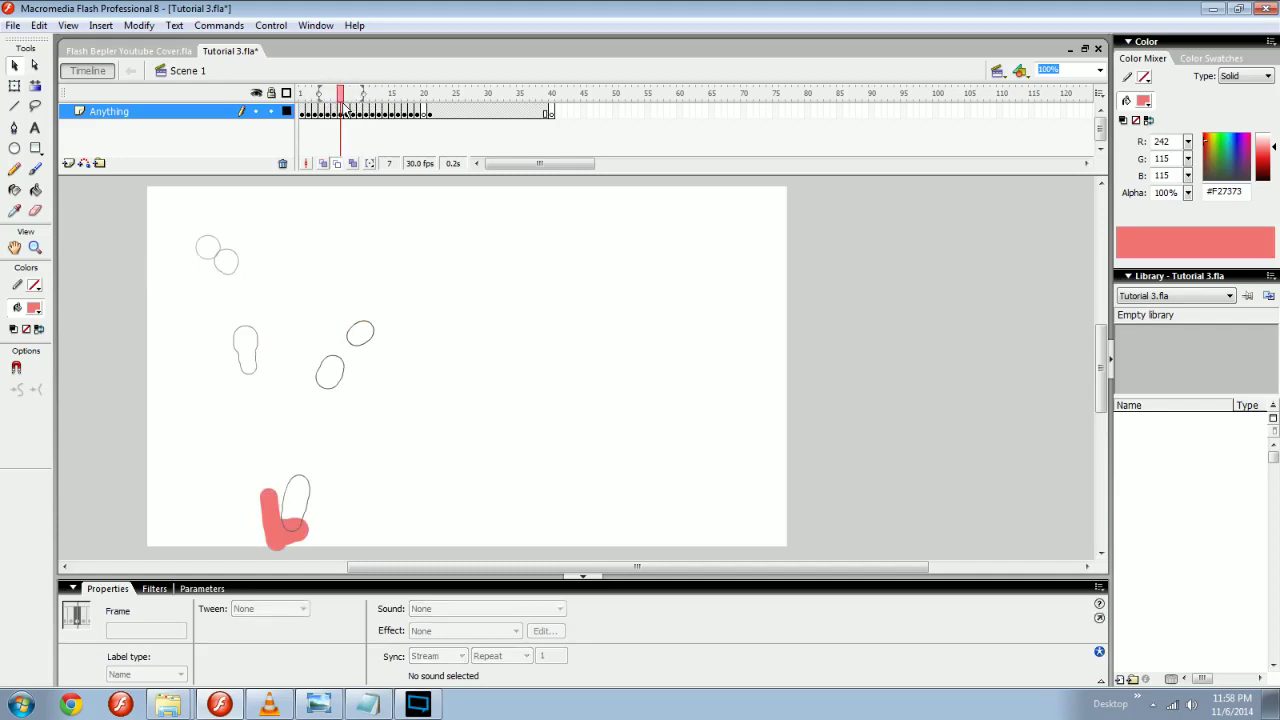
Add a new layer beneath Anything and draw a borderless #F8B1B1 rectangle on it covering the whole stage.
{"action": "left_click_drag", "start_coordinate": [352, 480], "coordinate": [396, 494]}
{"action": "key", "text": "r"}
{"action": "left_click_drag", "start_coordinate": [1273, 147], "coordinate": [1273, 141]}
{"action": "left_click", "coordinate": [68, 163]}
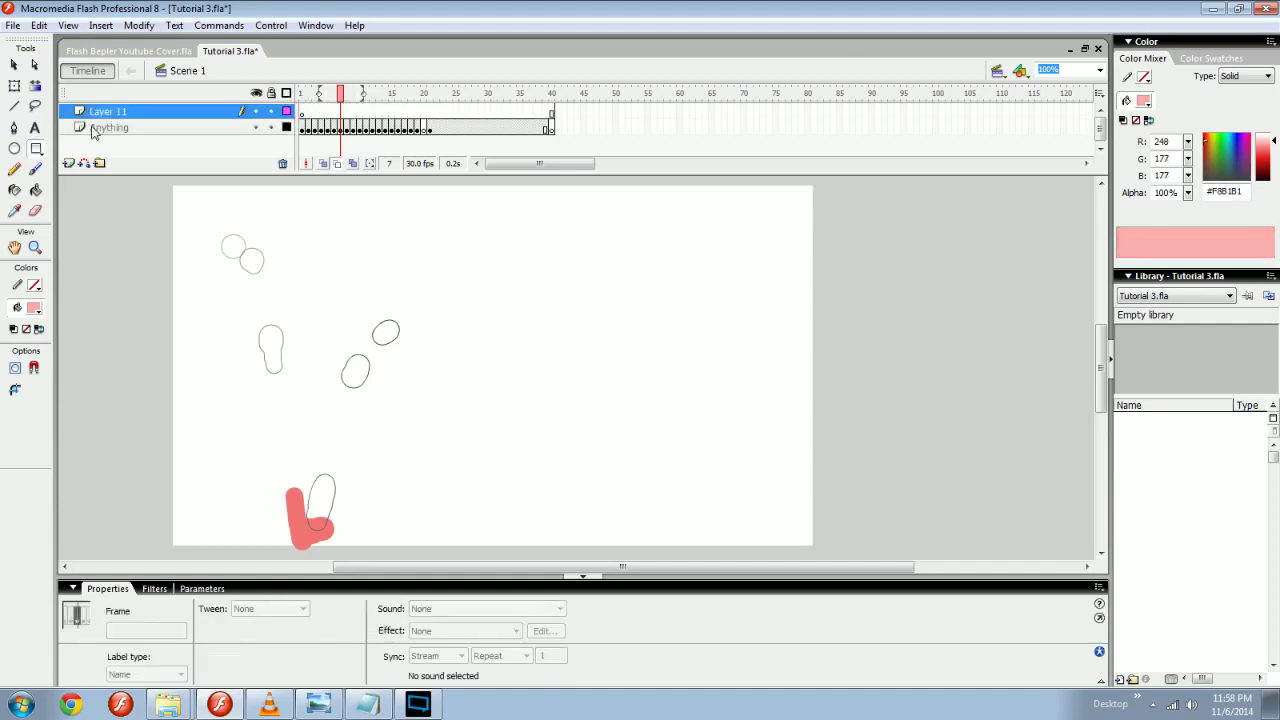
{"action": "left_click_drag", "start_coordinate": [100, 111], "coordinate": [95, 130]}
{"action": "left_click_drag", "start_coordinate": [877, 558], "coordinate": [159, 183]}
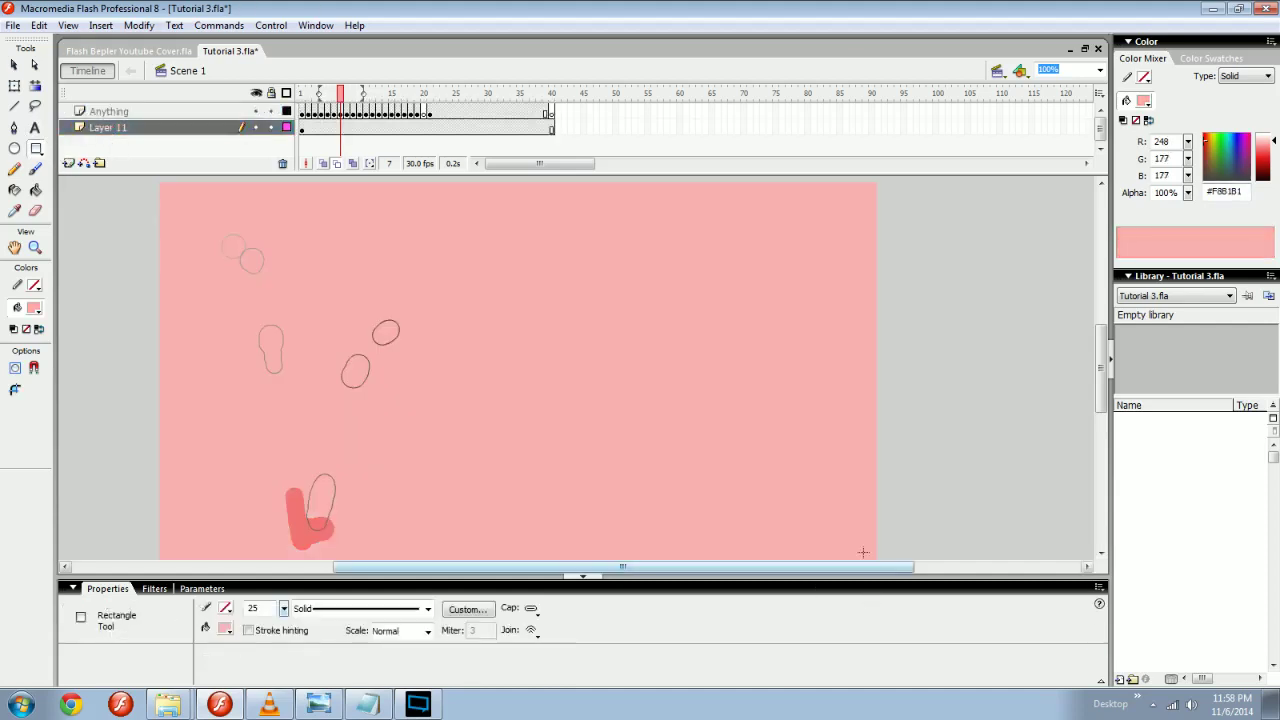
Switch onion skinning from outlines to filled shapes and recolor the full-stage rectangle on Layer 11 to #F48A8A.
{"action": "key", "text": "v"}
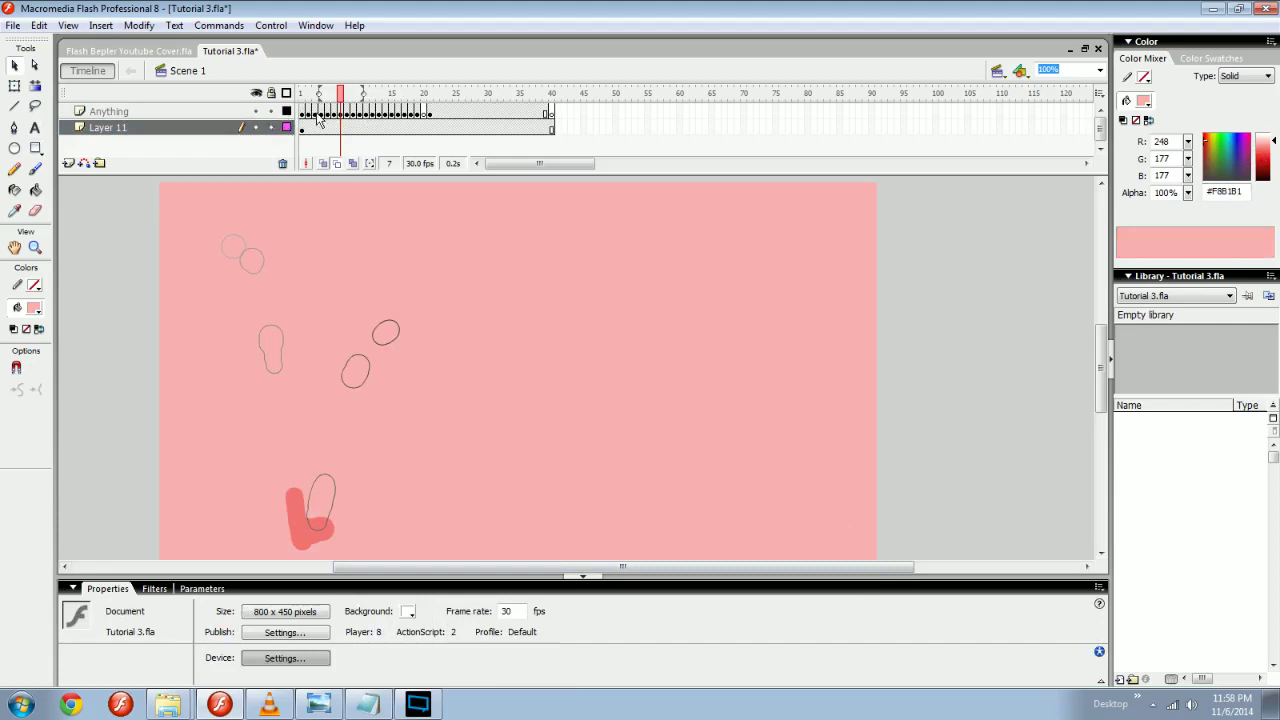
{"action": "left_click", "coordinate": [338, 170]}
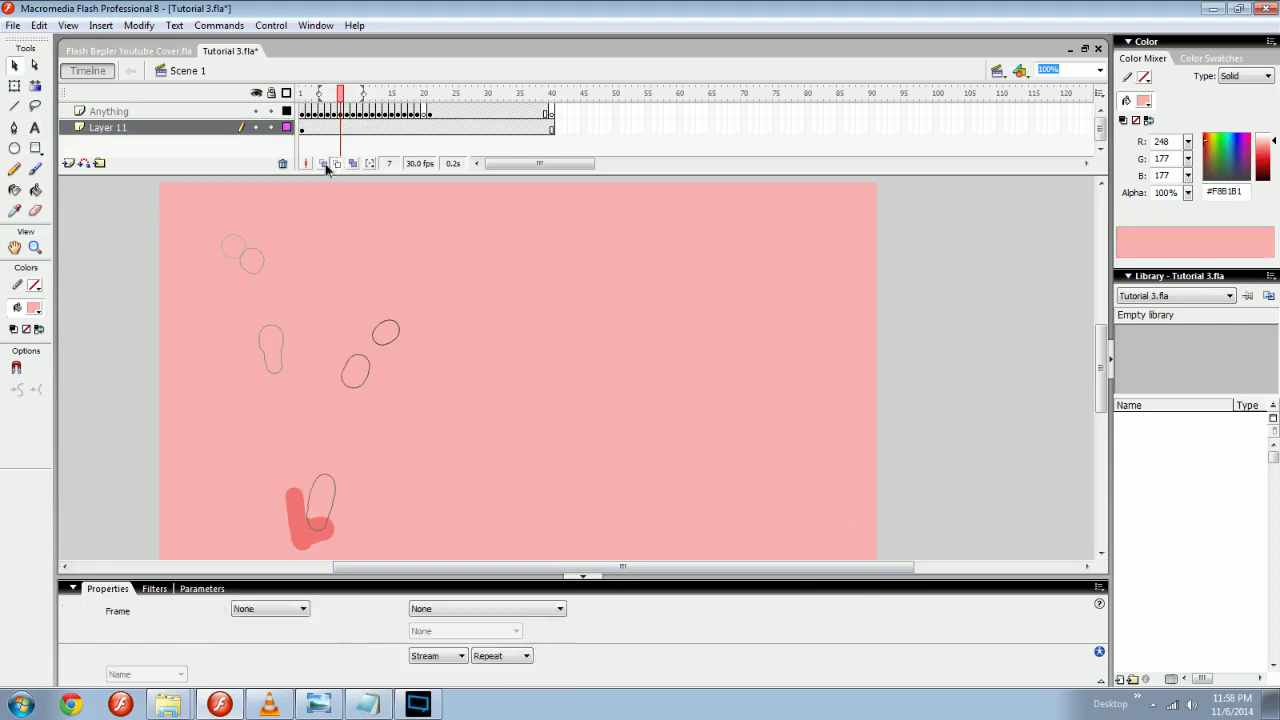
{"action": "left_click", "coordinate": [557, 340]}
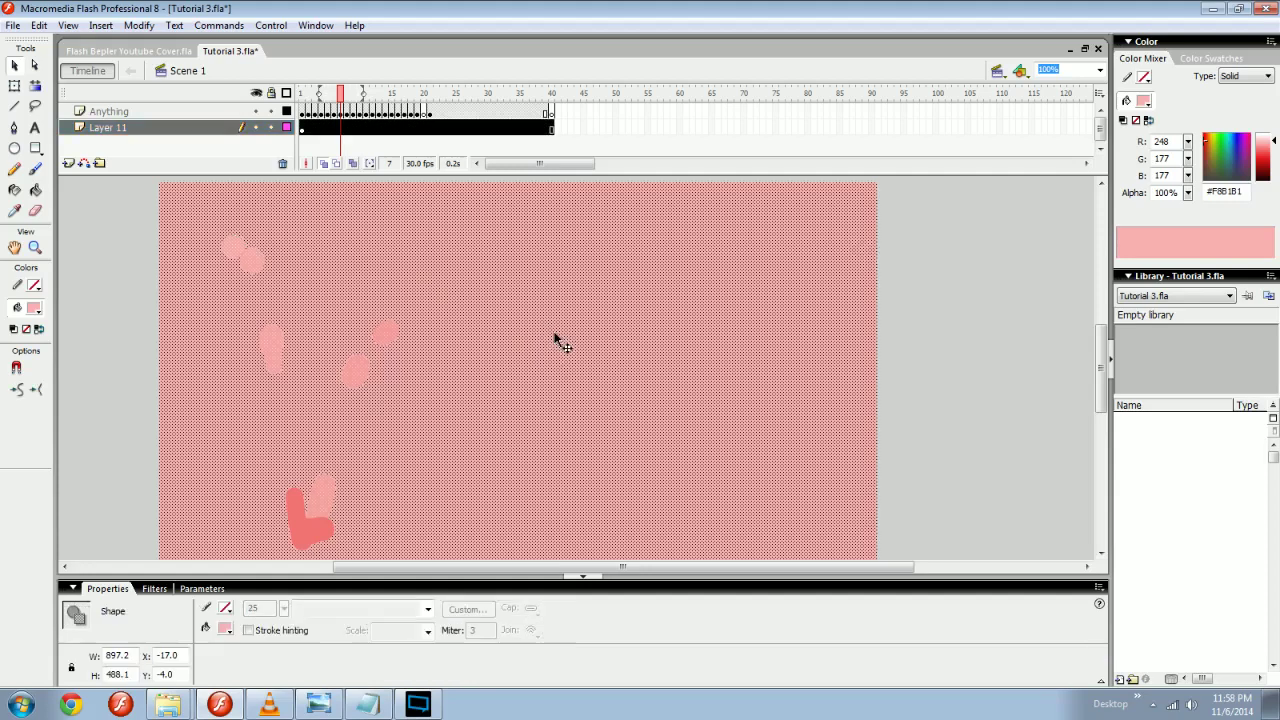
{"action": "left_click", "coordinate": [1236, 146]}
{"action": "left_click", "coordinate": [1078, 354]}
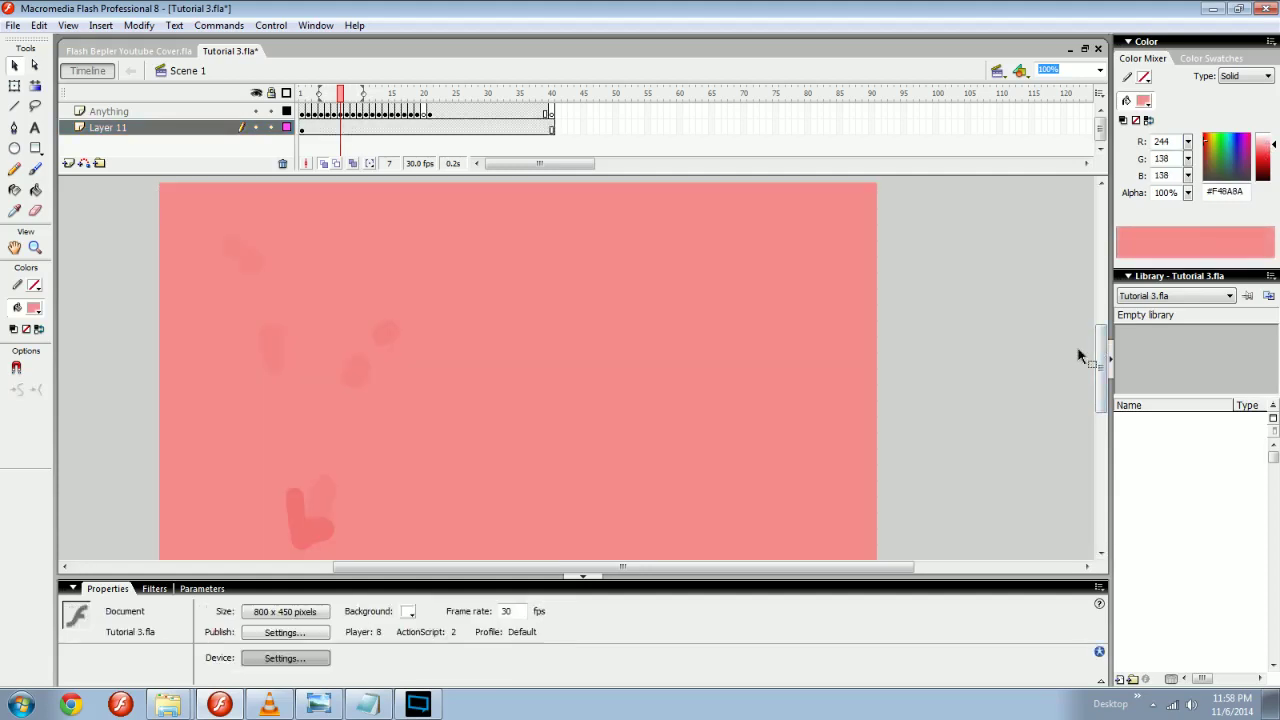
{"action": "double_click", "coordinate": [287, 111]}
{"action": "left_click", "coordinate": [724, 296]}
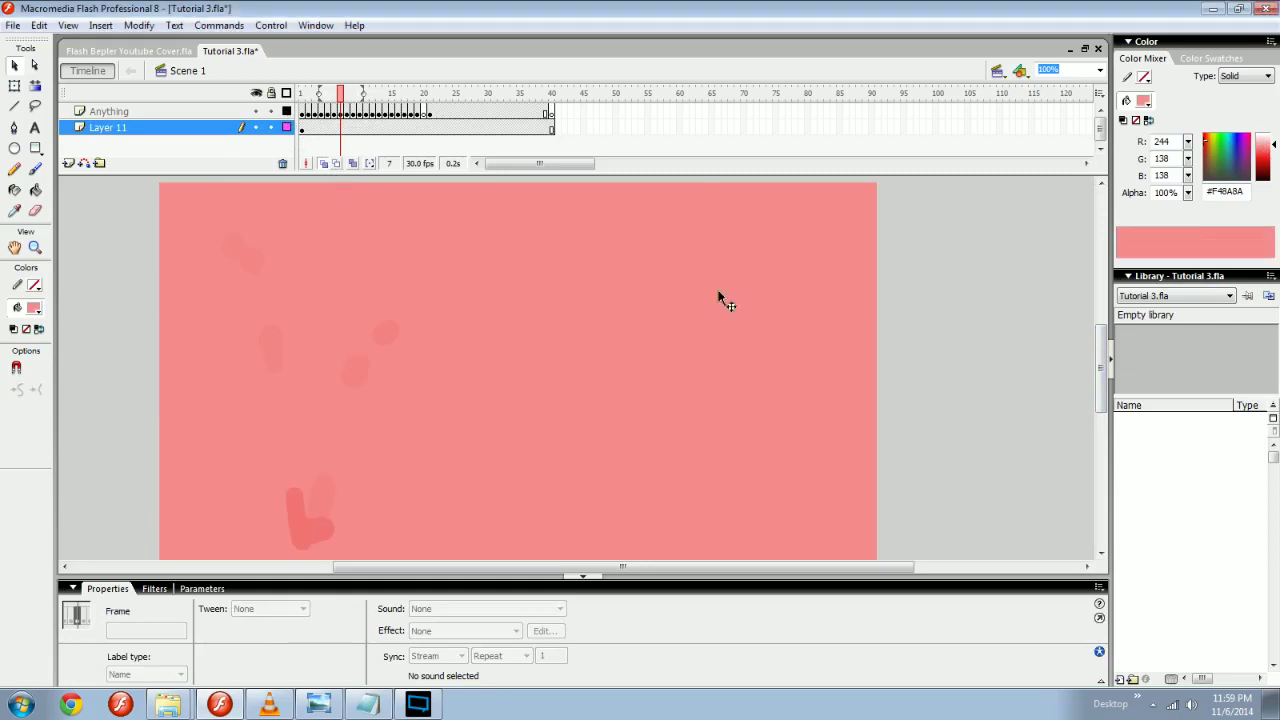
Switch onion skinning back to outlines and delete the full-stage rectangle from Layer 11.
{"action": "left_click", "coordinate": [337, 164]}
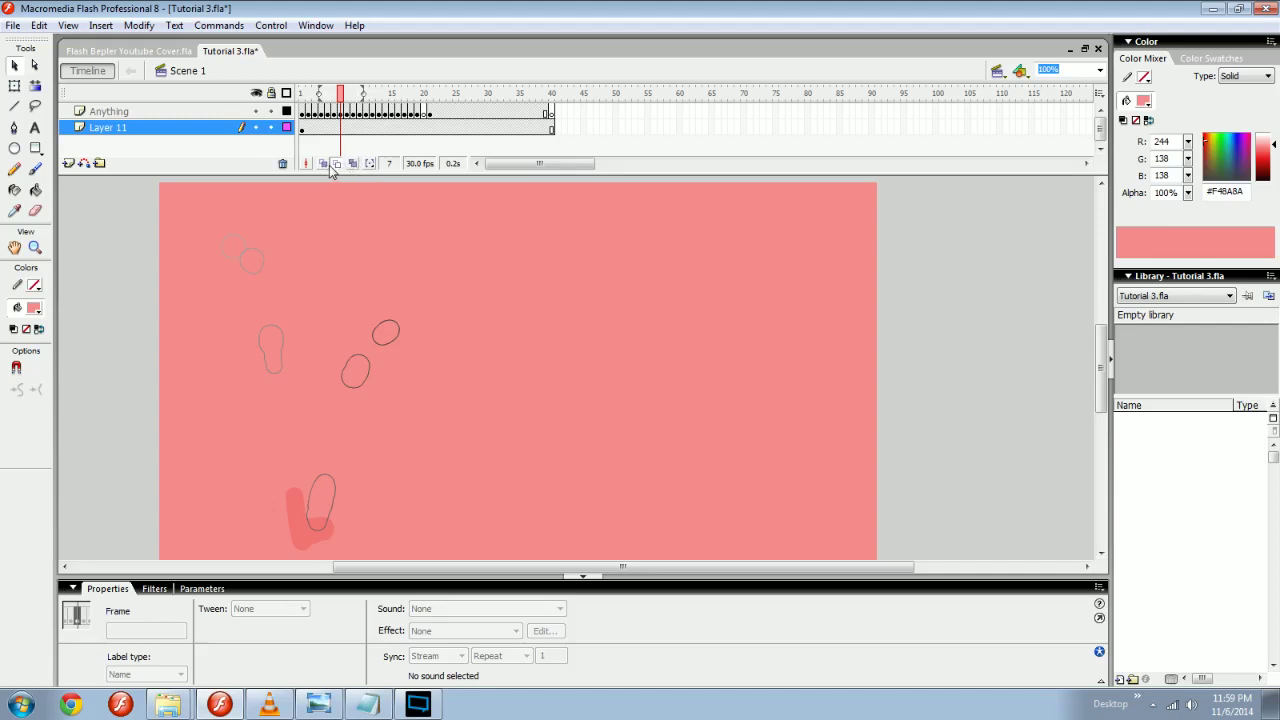
{"action": "left_click", "coordinate": [585, 389]}
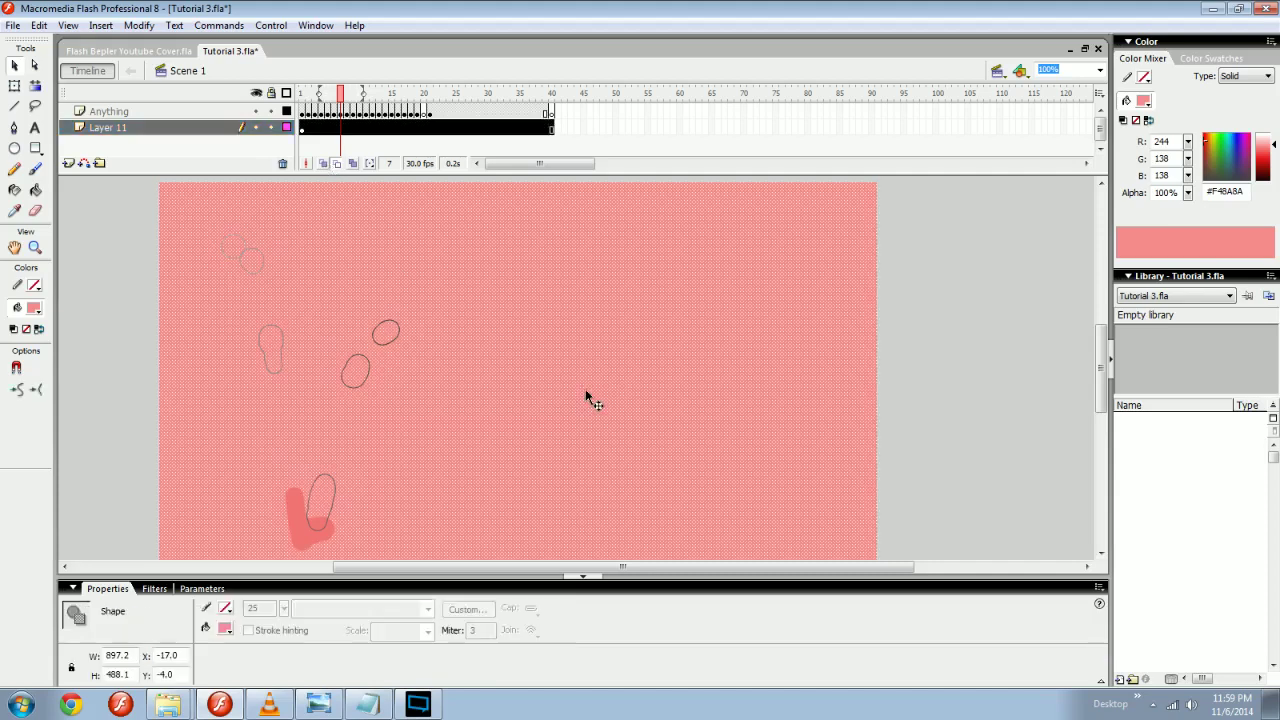
{"action": "key", "text": "Delete"}
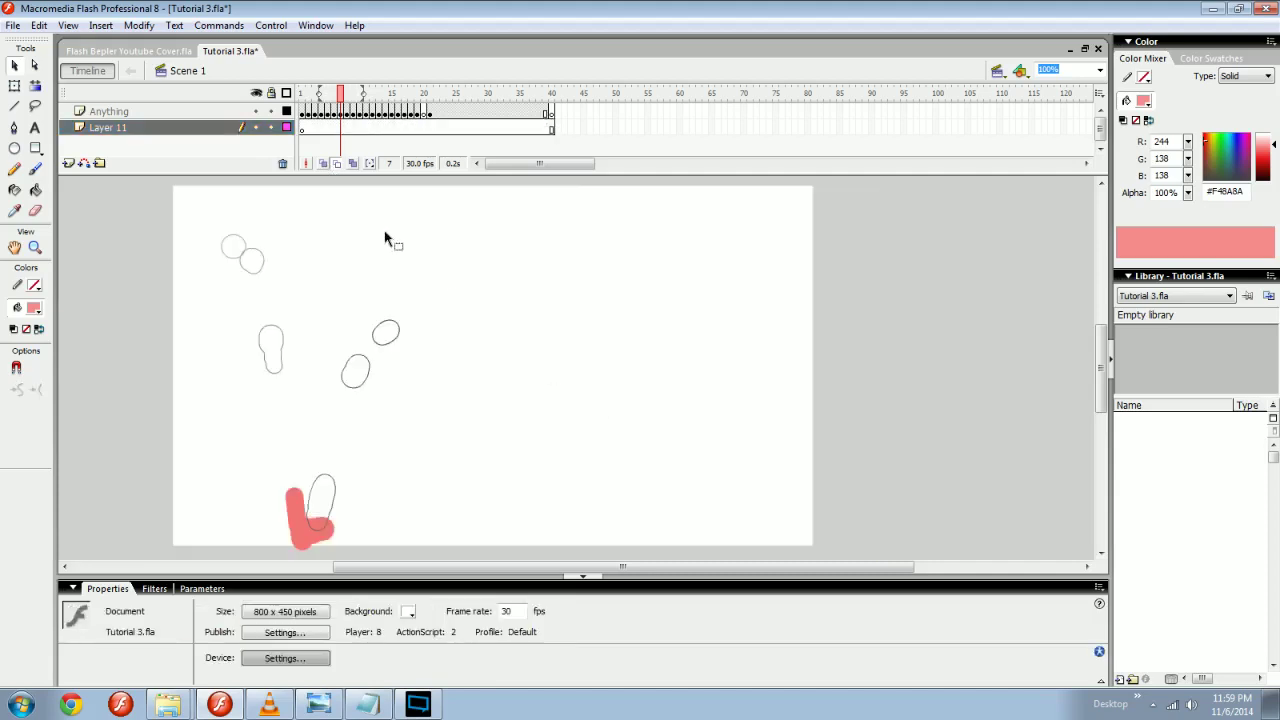
Turn off onion skin outlines, enable Edit Multiple Frames, and select an earlier frame's ball on the Anything layer.
{"action": "left_click", "coordinate": [339, 166]}
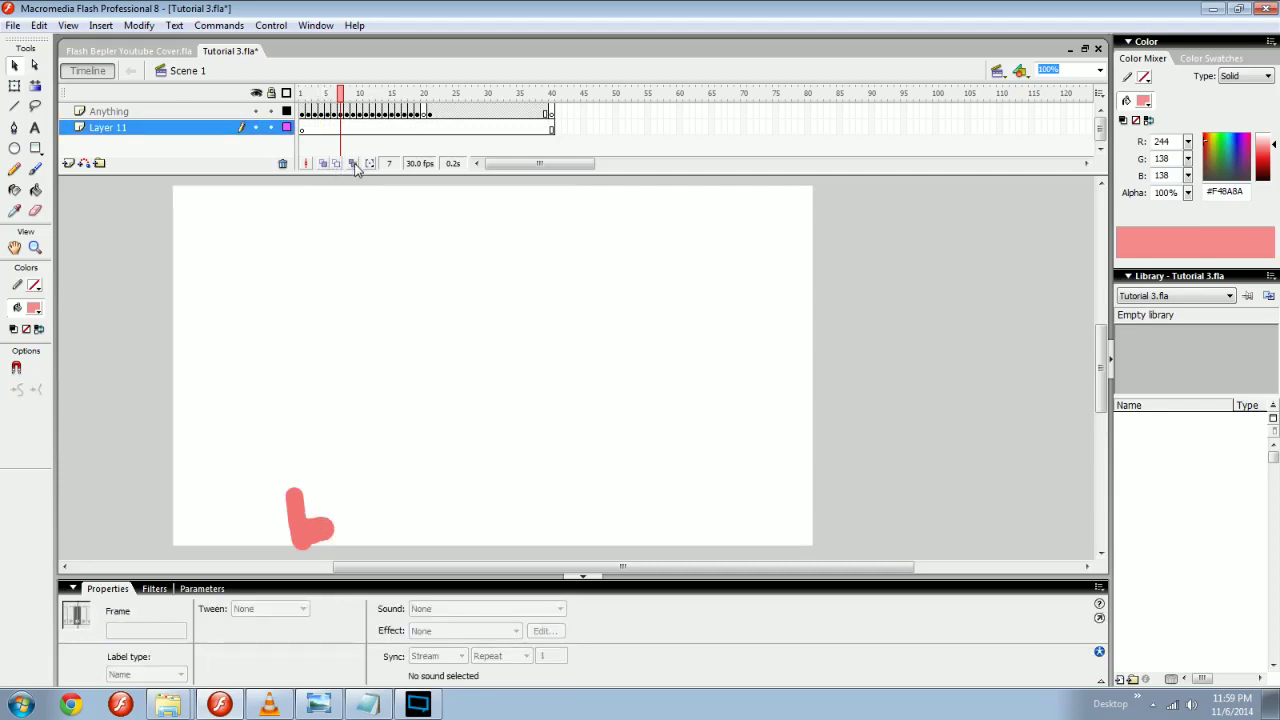
{"action": "left_click", "coordinate": [353, 164]}
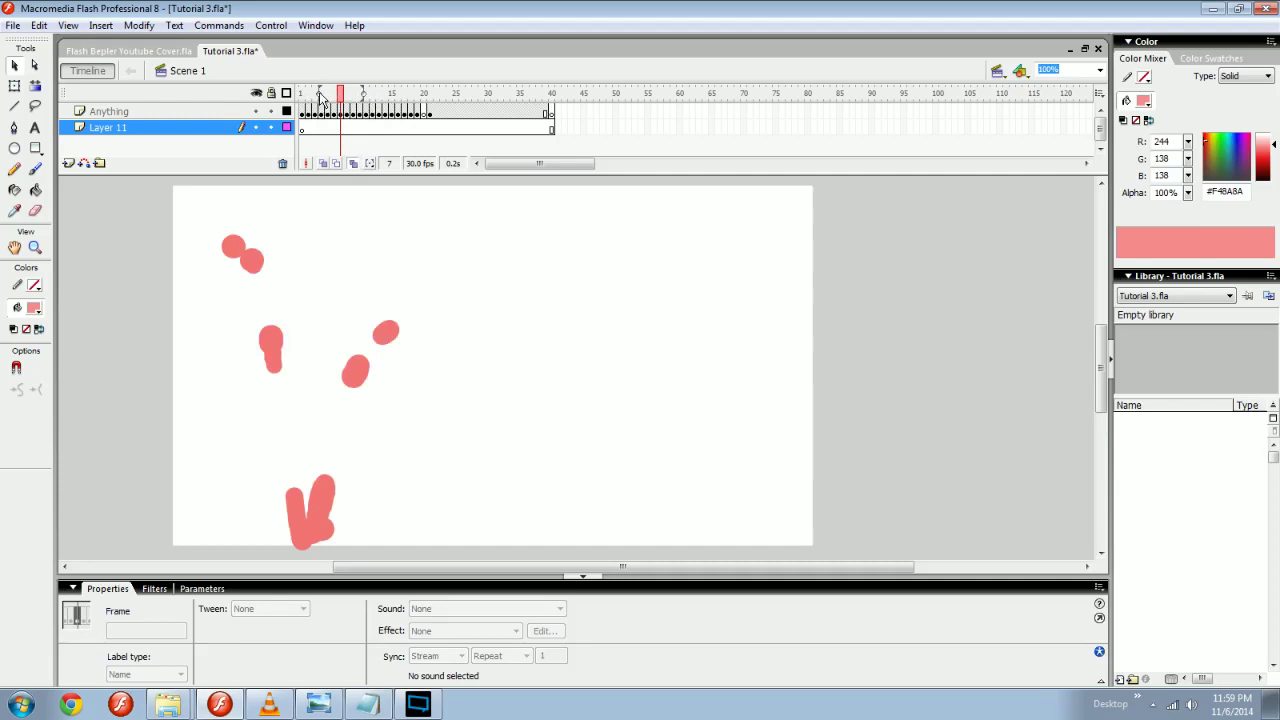
{"action": "left_click_drag", "start_coordinate": [290, 225], "coordinate": [213, 297]}
{"action": "left_click", "coordinate": [213, 297]}
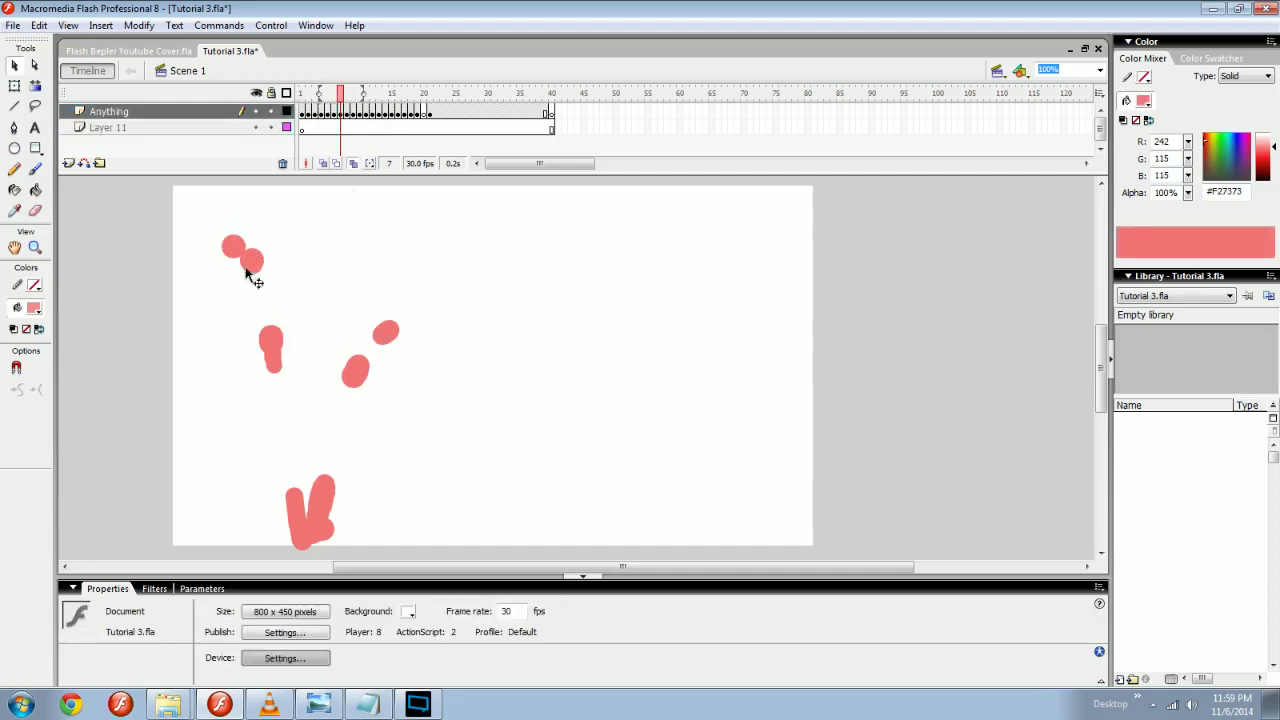
{"action": "left_click", "coordinate": [250, 261]}
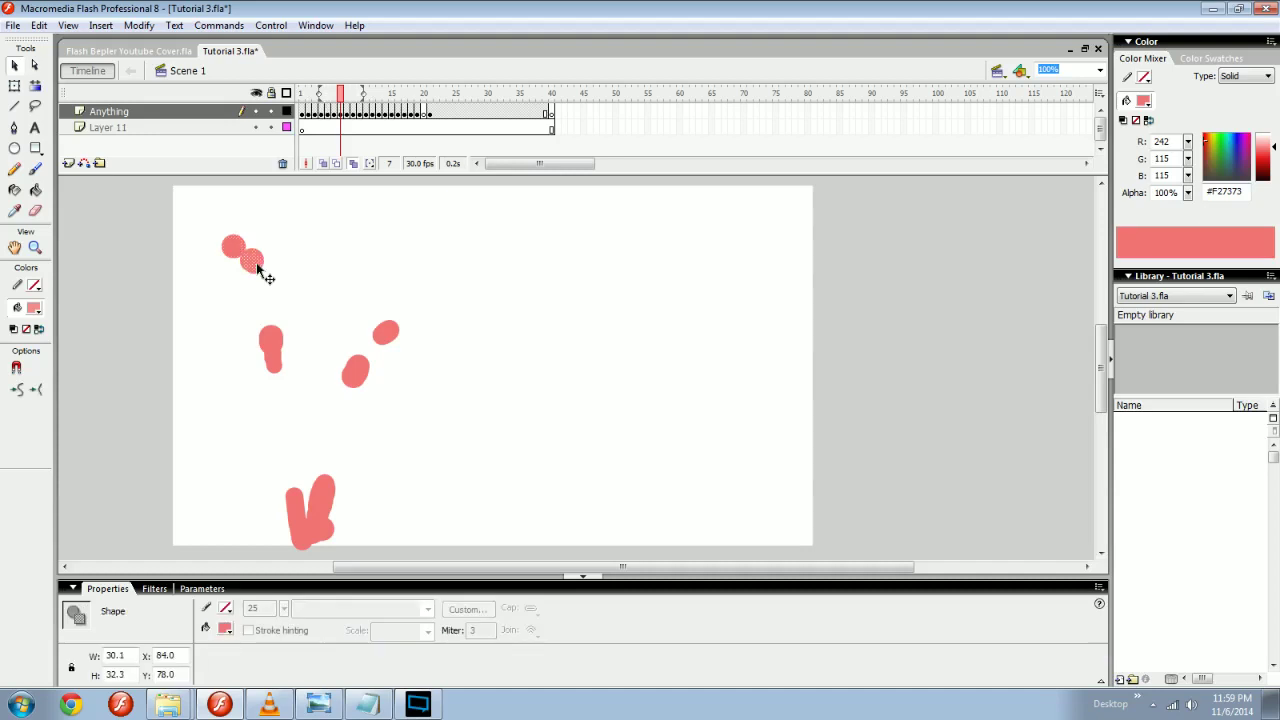
{"action": "left_click", "coordinate": [305, 264]}
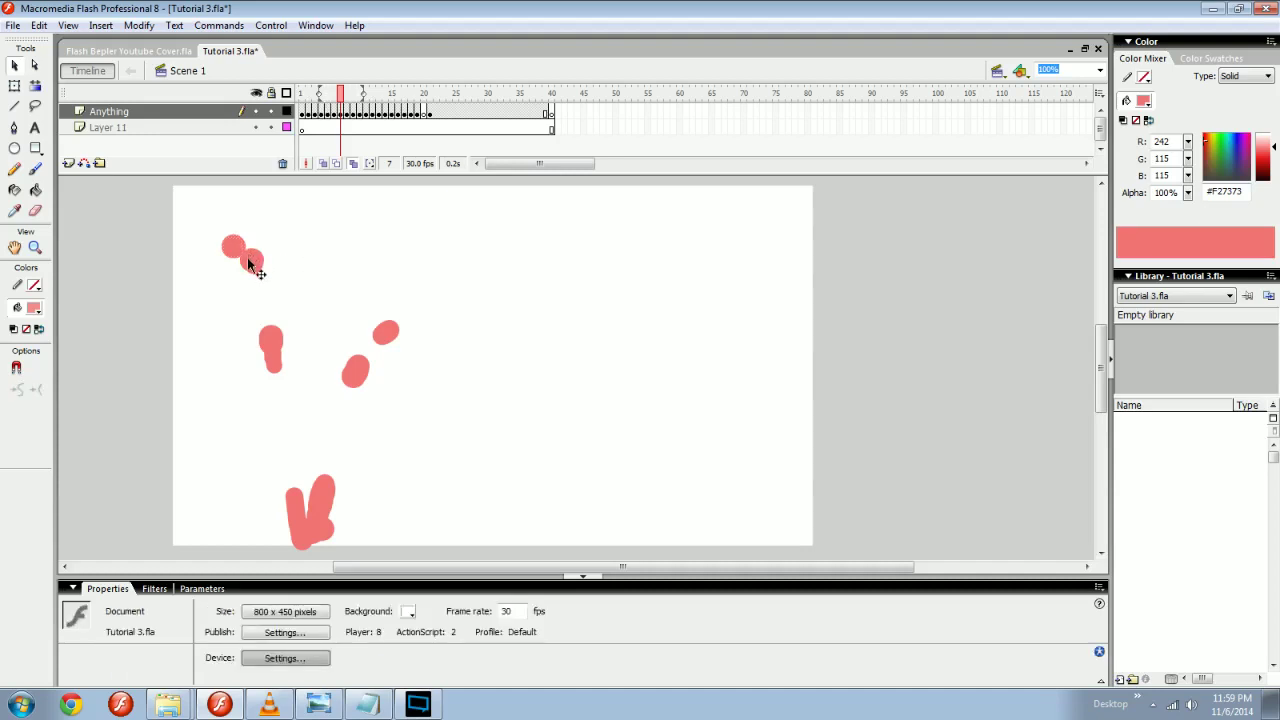
{"action": "left_click", "coordinate": [249, 262]}
With the playhead at frame 11, move the lower-left ball up and left and the lower-right ball up and right.
{"action": "left_click_drag", "start_coordinate": [341, 97], "coordinate": [368, 100]}
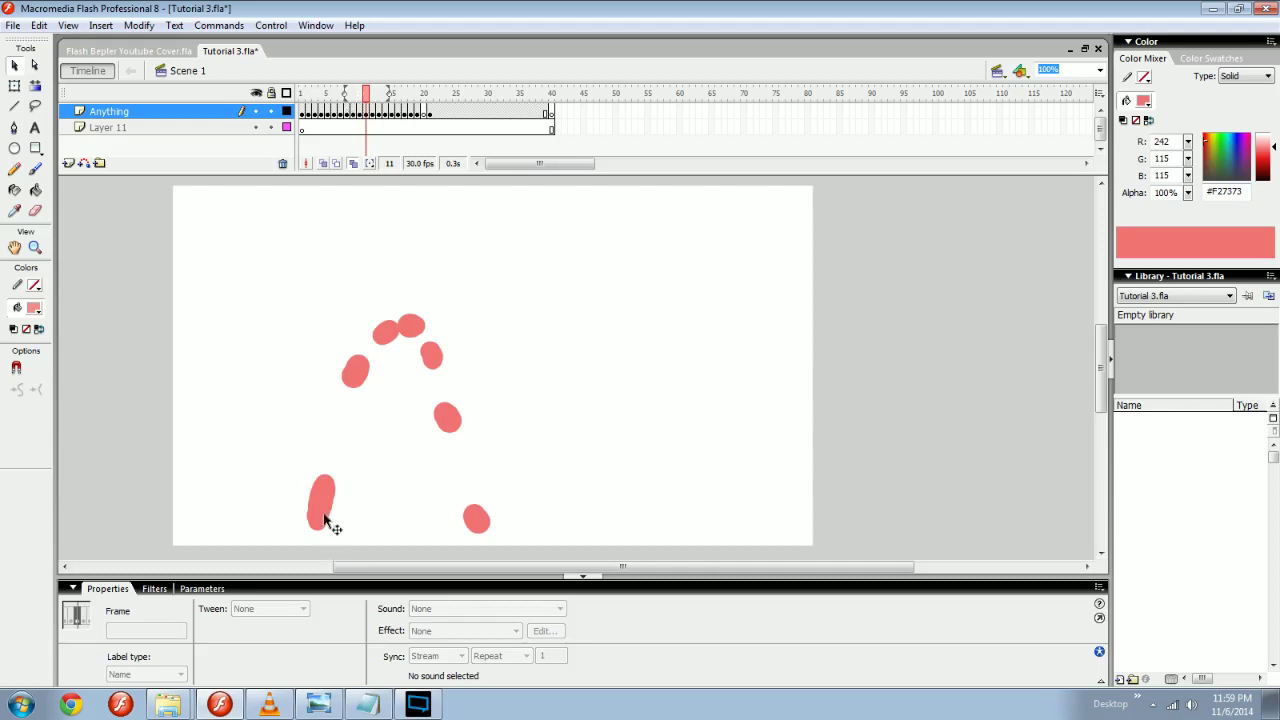
{"action": "left_click_drag", "start_coordinate": [325, 506], "coordinate": [273, 468]}
{"action": "left_click", "coordinate": [476, 526]}
{"action": "left_click_drag", "start_coordinate": [476, 526], "coordinate": [547, 464]}
{"action": "left_click", "coordinate": [503, 503]}
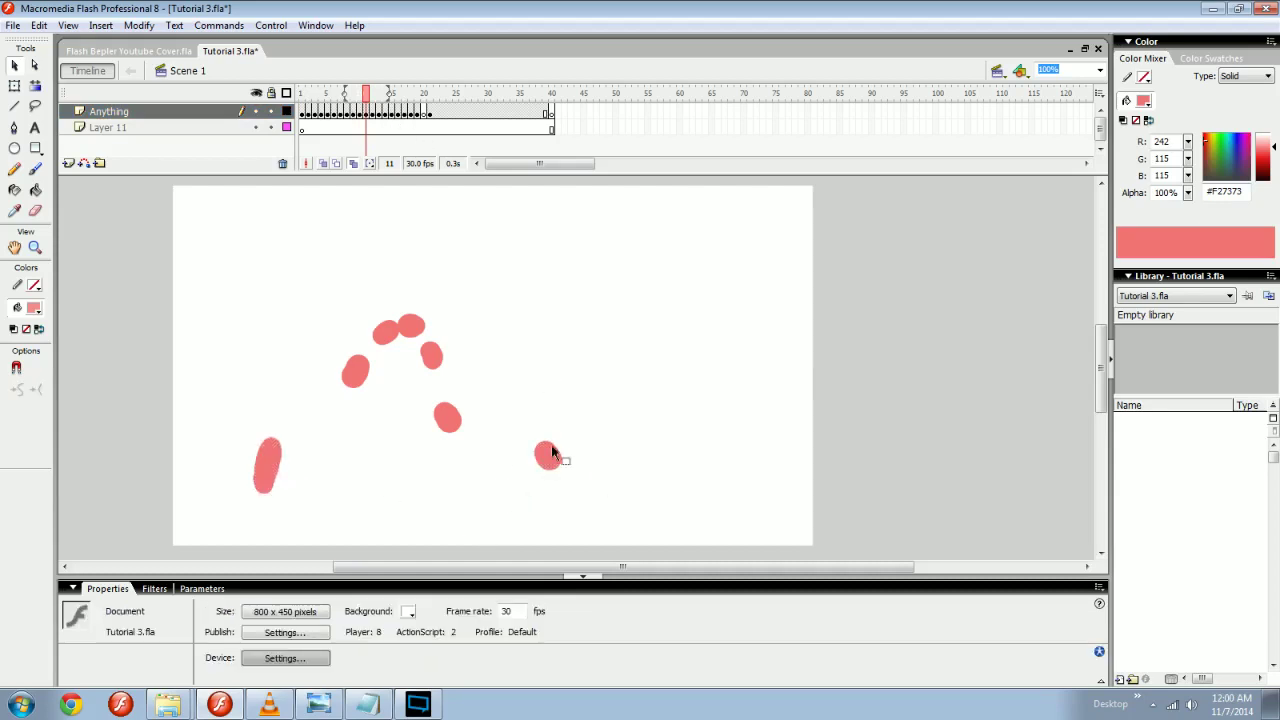
Turn off Edit Multiple Frames, play the animation from frame 1, and scrub the playhead to frame 10.
{"action": "left_click_drag", "start_coordinate": [369, 93], "coordinate": [302, 95]}
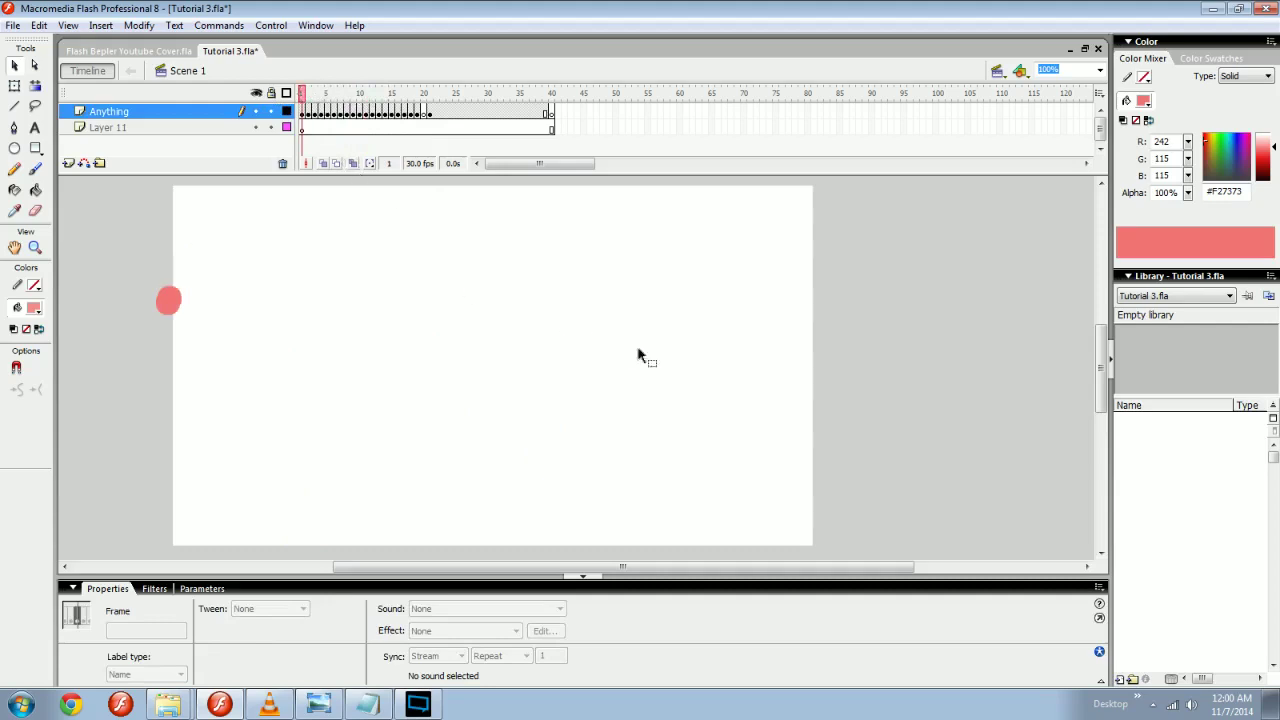
{"action": "key", "text": "Return"}
{"action": "mouse_move", "coordinate": [345, 95]}
{"action": "left_mouse_down"}
{"action": "mouse_move", "coordinate": [314, 95]}
{"action": "mouse_move", "coordinate": [385, 97]}
{"action": "mouse_move", "coordinate": [360, 95]}
{"action": "left_mouse_up"}
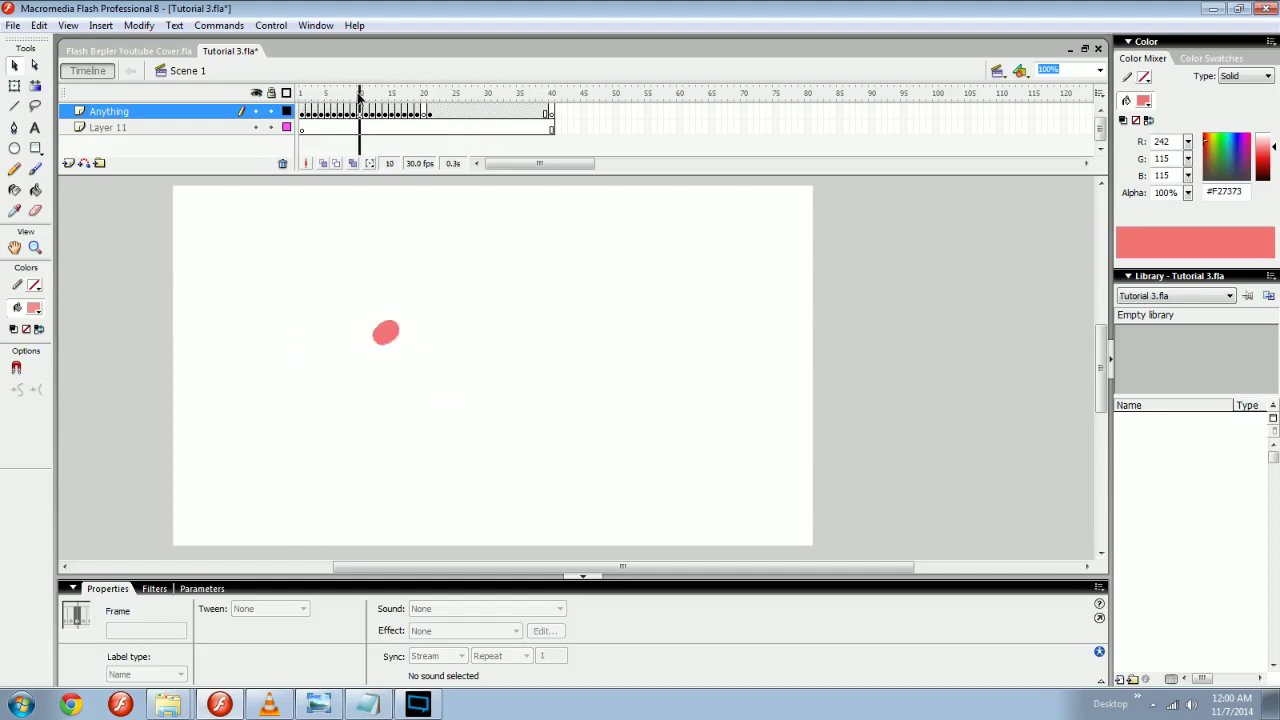
Enable Edit Multiple Frames, select all balls in the marked frame range, and change their fill to orange #F0A55C.
{"action": "left_click", "coordinate": [355, 166]}
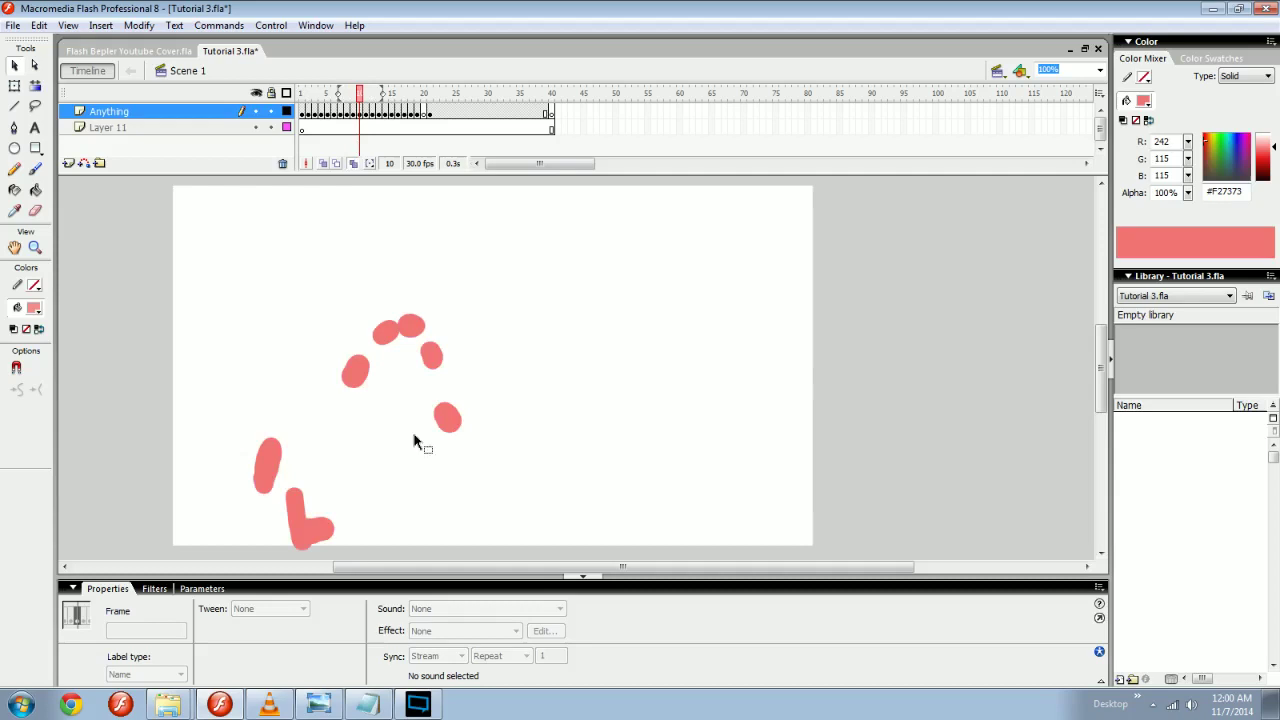
{"action": "mouse_move", "coordinate": [638, 212]}
{"action": "left_mouse_down"}
{"action": "mouse_move", "coordinate": [241, 549]}
{"action": "mouse_move", "coordinate": [180, 560]}
{"action": "left_mouse_up"}
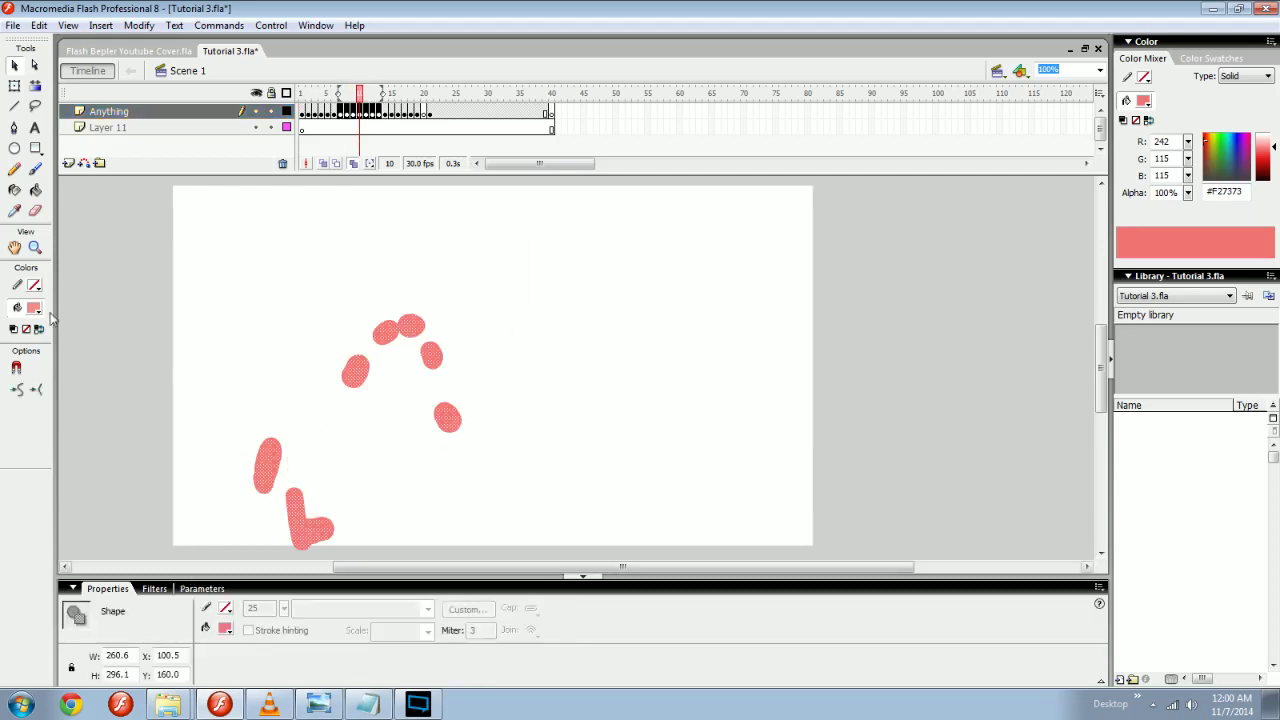
{"action": "left_click", "coordinate": [33, 308]}
{"action": "left_click", "coordinate": [162, 385]}
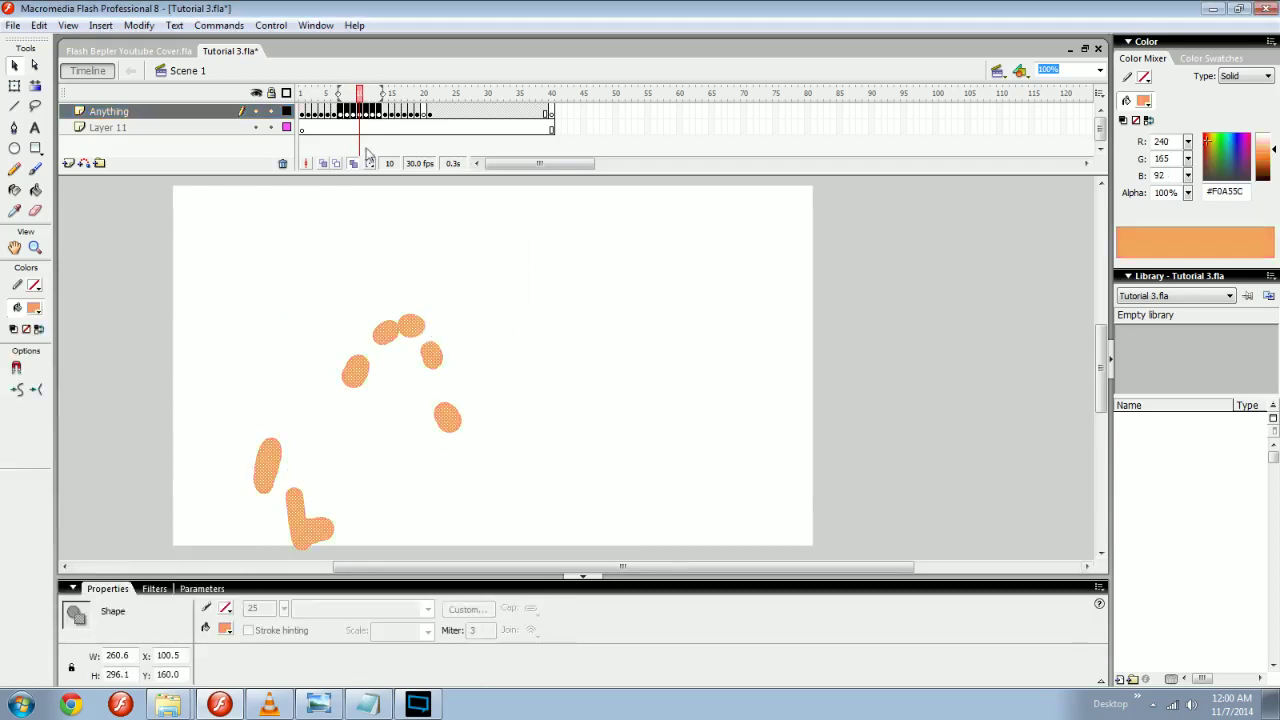
Turn off Edit Multiple Frames, play the recolored animation from frame 1, and view the onion marker options.
{"action": "left_click", "coordinate": [341, 114]}
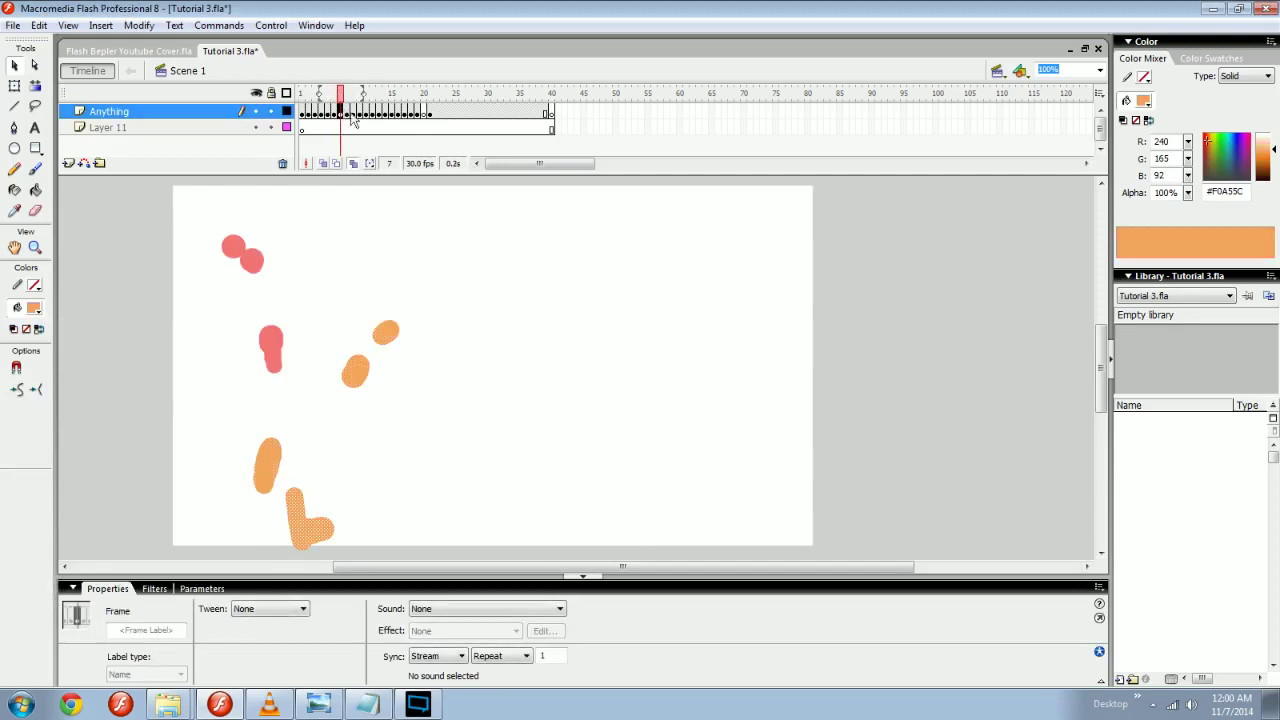
{"action": "left_click_drag", "start_coordinate": [341, 97], "coordinate": [289, 99]}
{"action": "key", "text": "Return"}
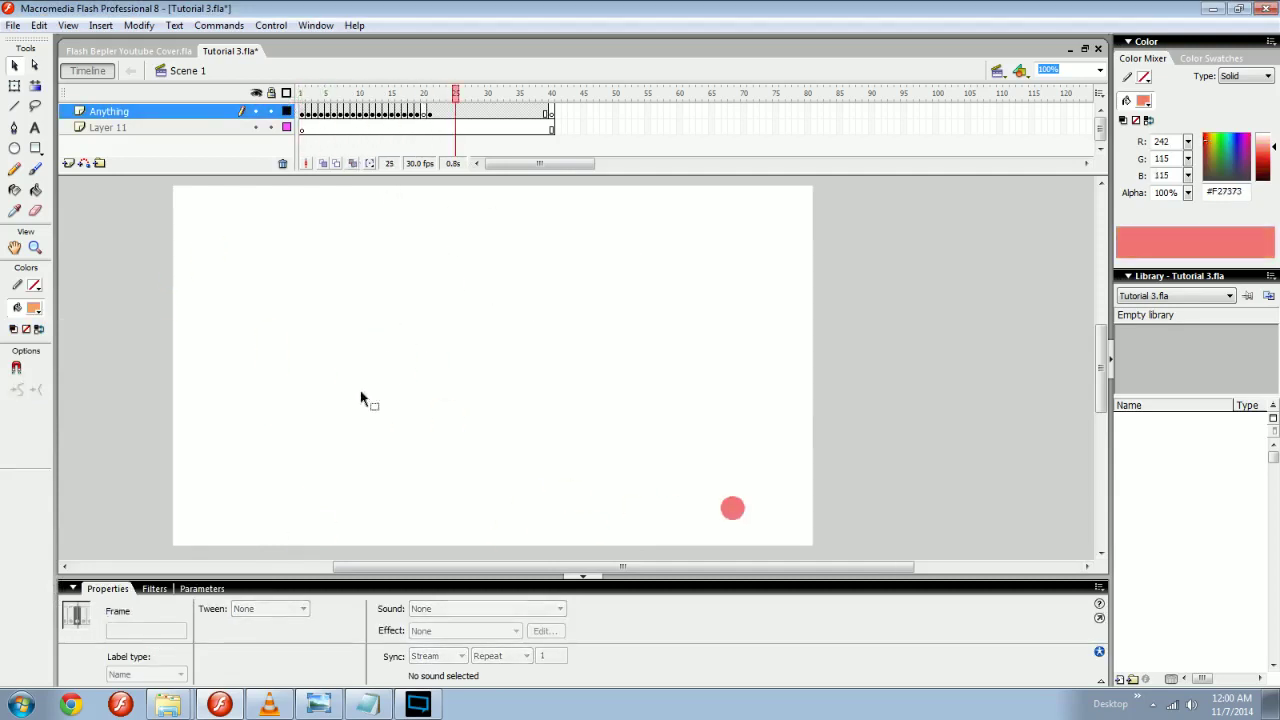
{"action": "left_click", "coordinate": [371, 164]}
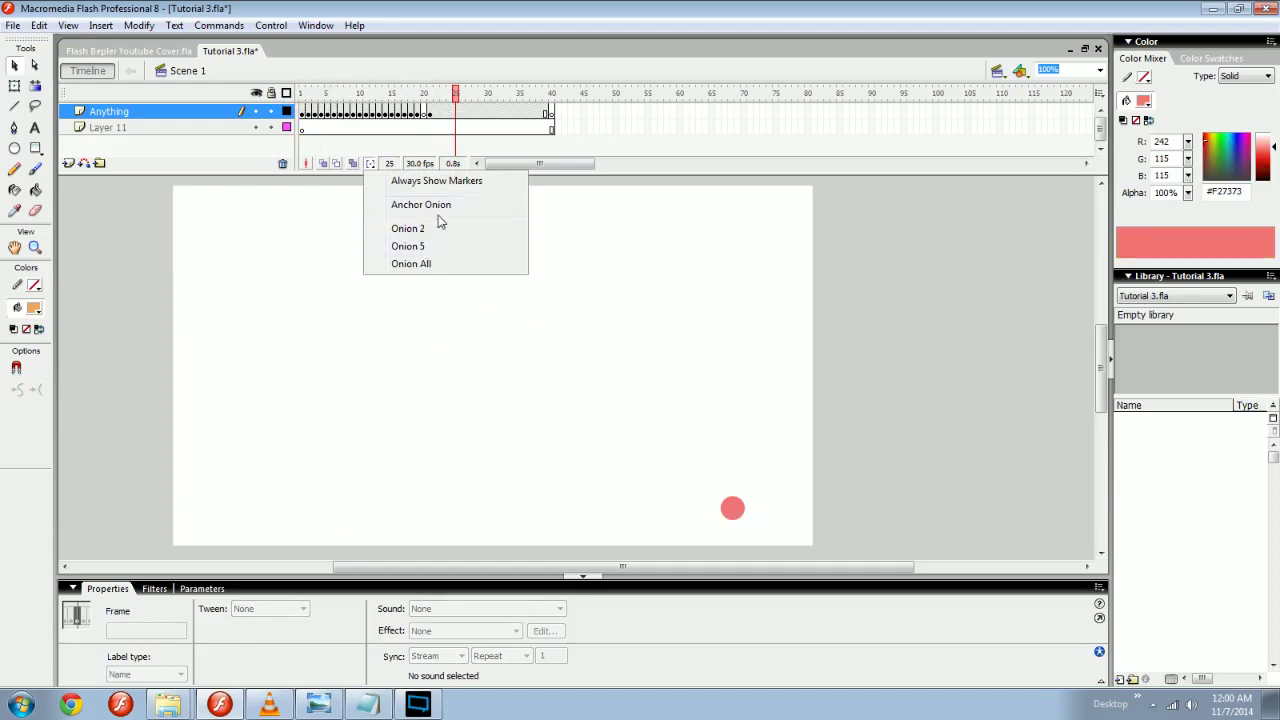
{"action": "left_click", "coordinate": [311, 212]}
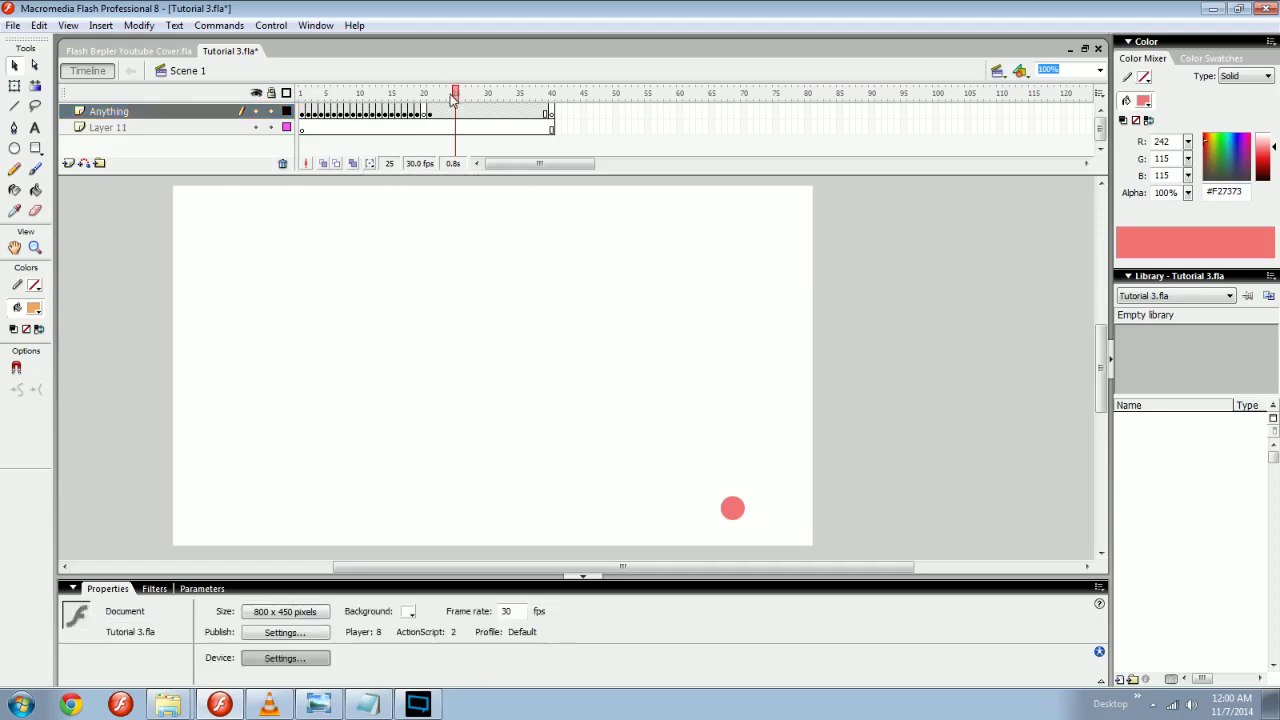
Scrub the playhead to frame 15, turn on onion skinning, and move the playhead to frame 11.
{"action": "left_click_drag", "start_coordinate": [459, 97], "coordinate": [387, 107]}
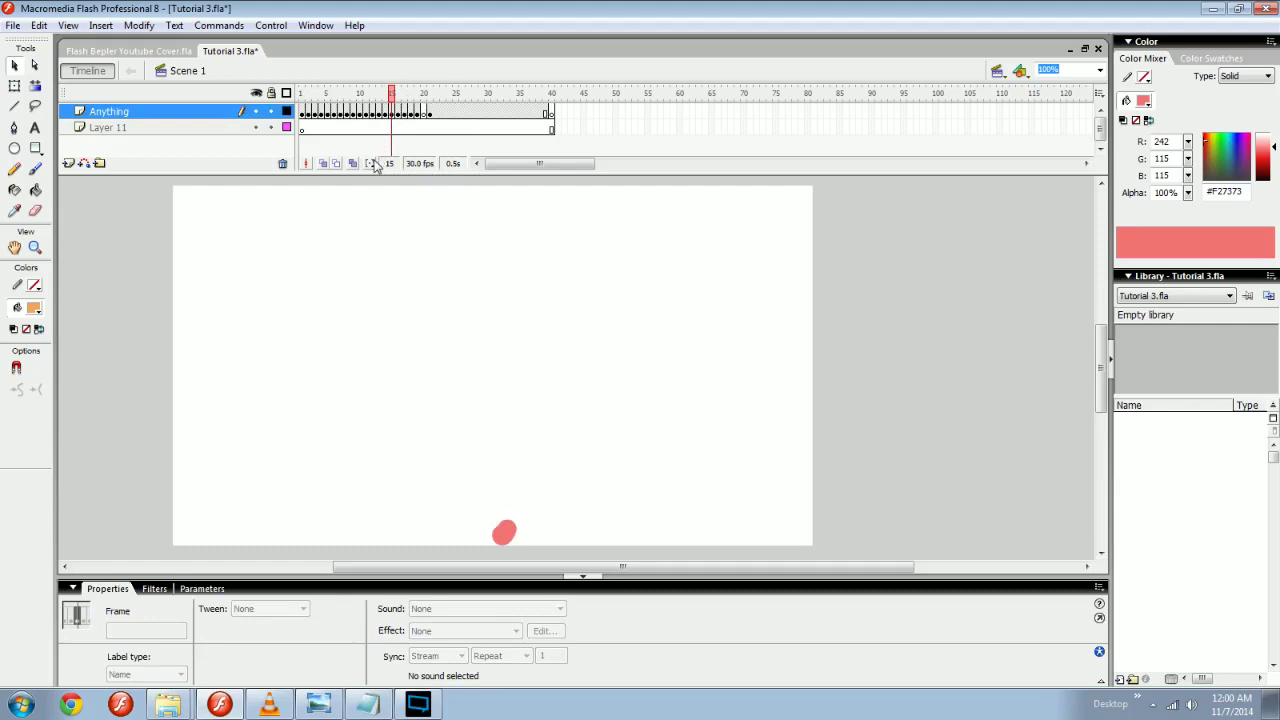
{"action": "left_click", "coordinate": [323, 165]}
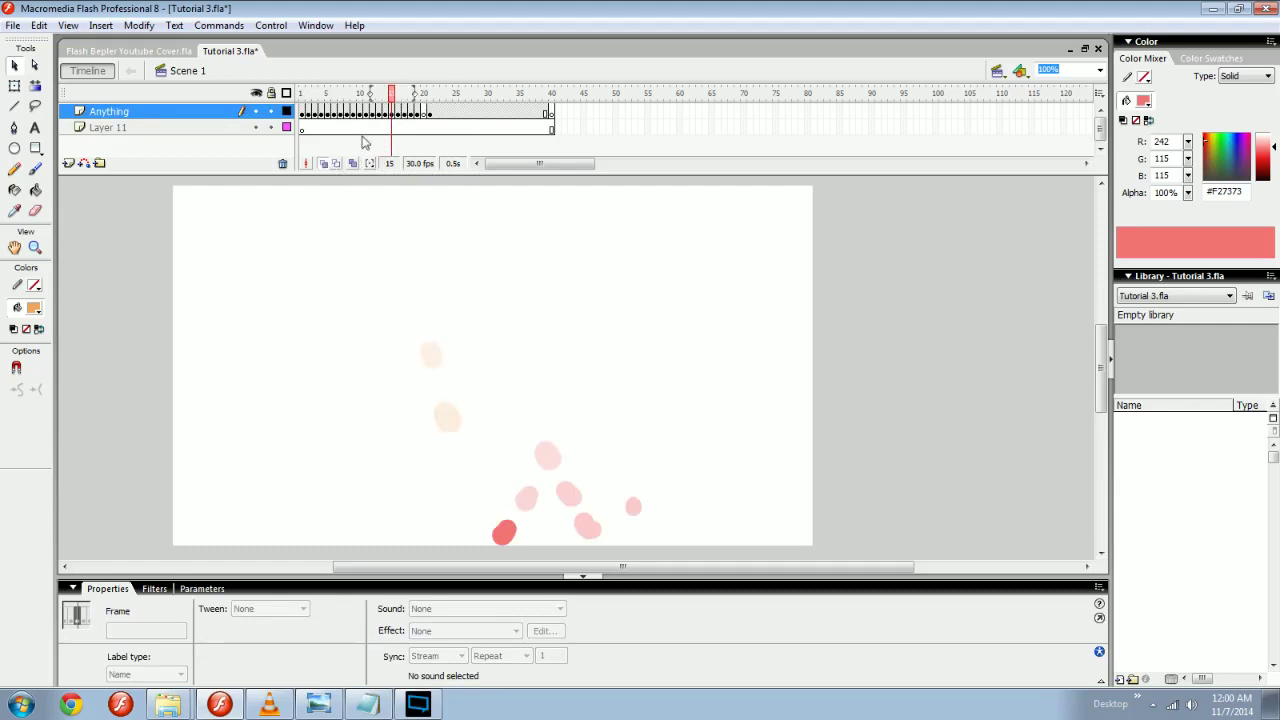
{"action": "left_click_drag", "start_coordinate": [438, 93], "coordinate": [418, 96]}
{"action": "left_click", "coordinate": [366, 95]}
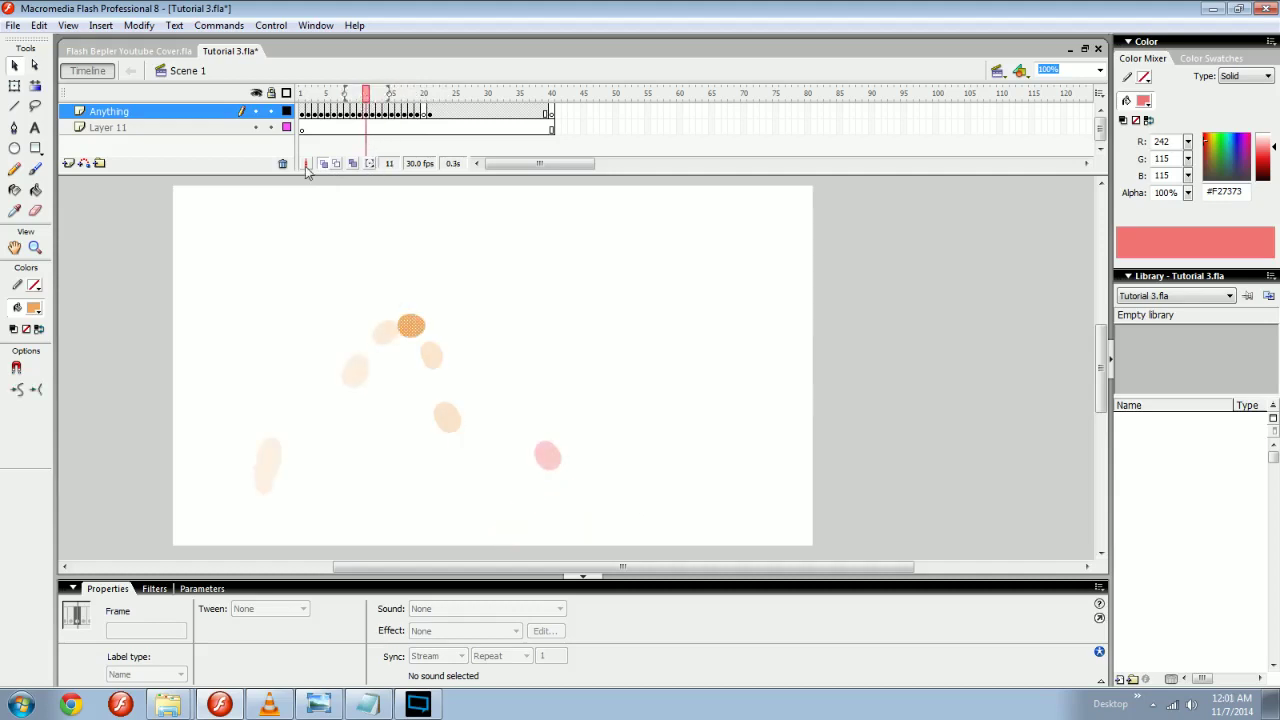
{"action": "key", "text": "comma"}
{"action": "key", "text": "comma"}
Remove all frames from the Anything layer and Layer 11, and insert a blank keyframe at frame 1 on both.
{"action": "left_click_drag", "start_coordinate": [356, 90], "coordinate": [552, 112]}
{"action": "key", "text": "shift+F5"}
{"action": "left_click", "coordinate": [355, 95]}
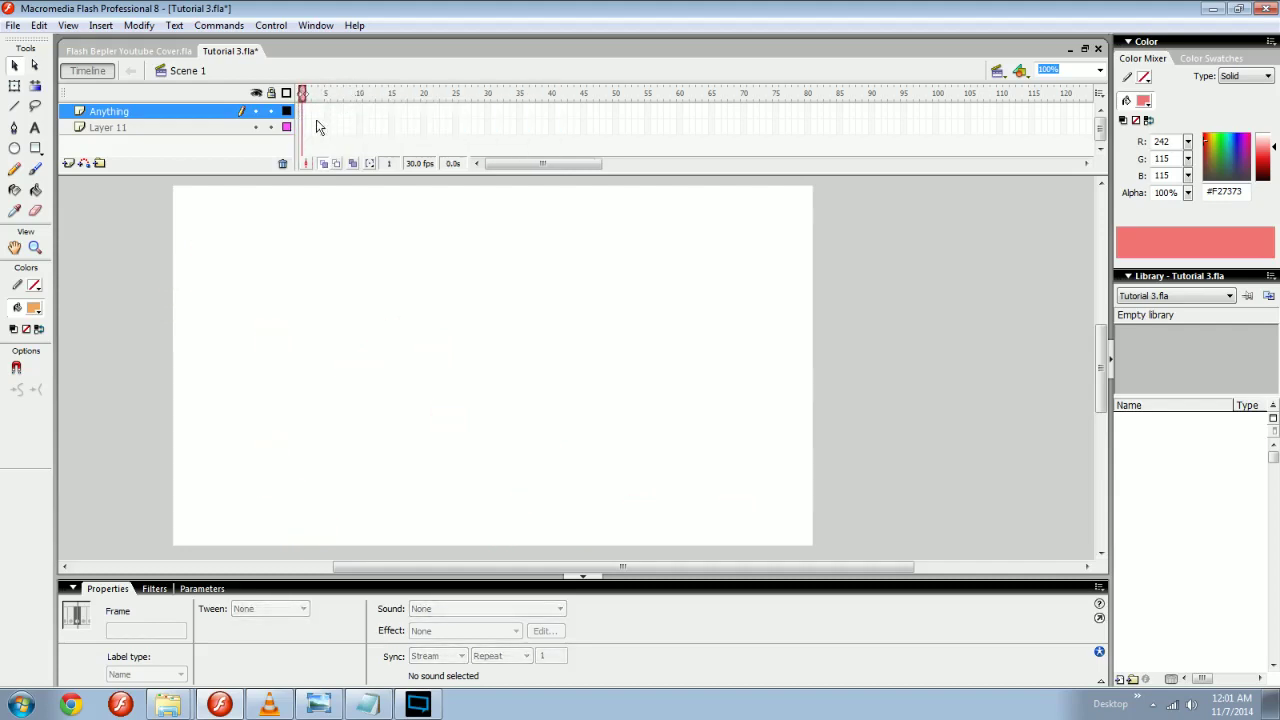
{"action": "left_click_drag", "start_coordinate": [326, 115], "coordinate": [302, 128]}
{"action": "left_click", "coordinate": [371, 114]}
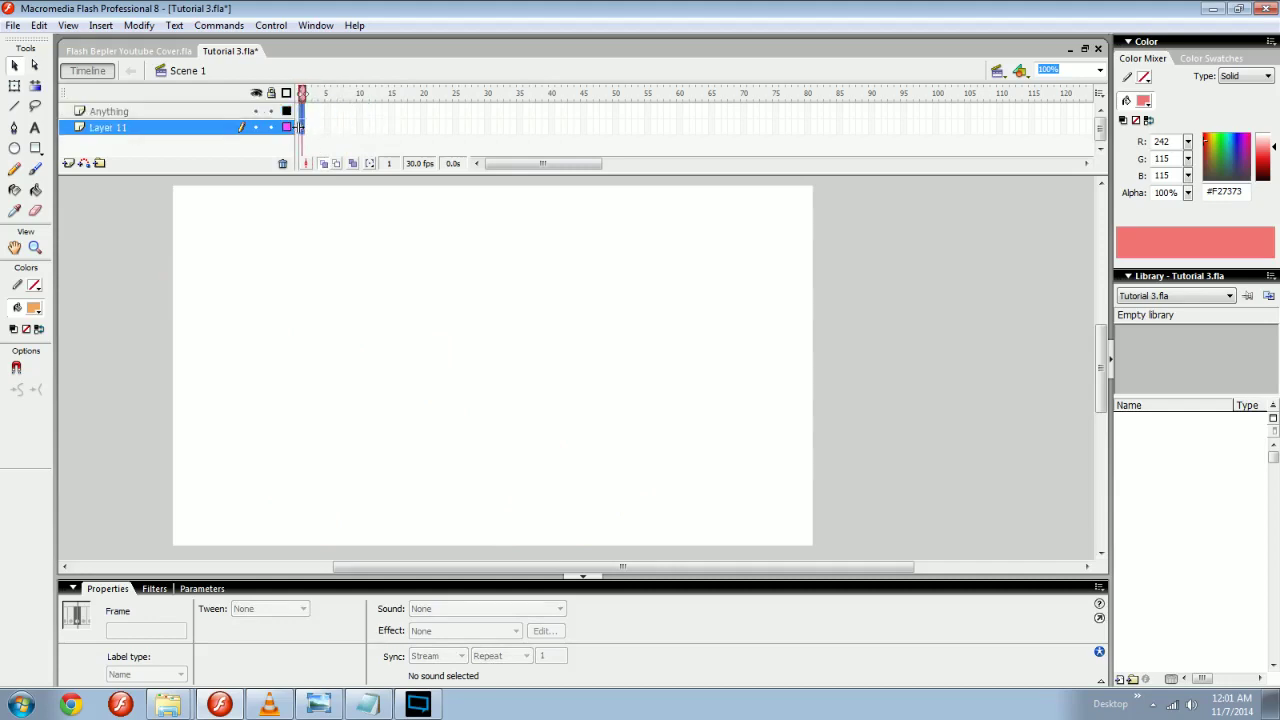
{"action": "key", "text": "F7"}
{"action": "left_click_drag", "start_coordinate": [349, 275], "coordinate": [413, 323]}
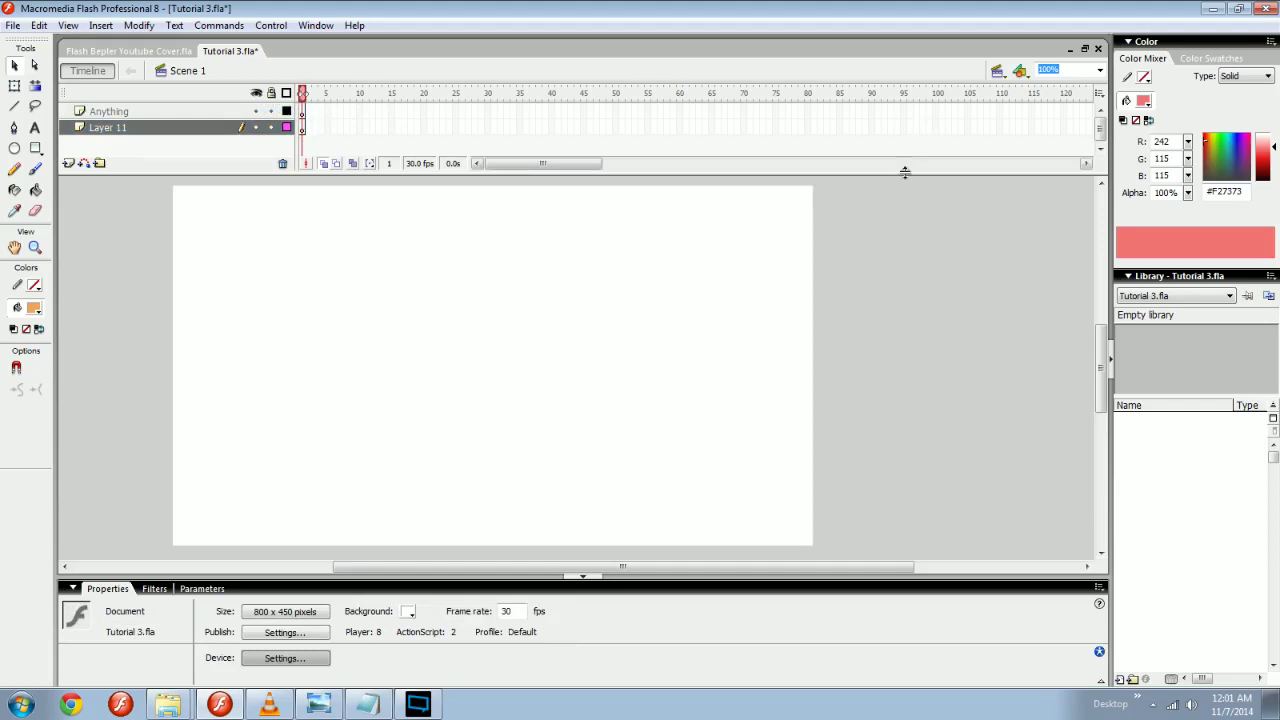
Make the timeline area slightly taller, select frame 1 of the Anything layer, and lock that layer.
{"action": "left_click_drag", "start_coordinate": [905, 172], "coordinate": [900, 180]}
{"action": "left_click_drag", "start_coordinate": [332, 109], "coordinate": [587, 131]}
{"action": "left_click", "coordinate": [629, 128]}
{"action": "left_click_drag", "start_coordinate": [316, 112], "coordinate": [486, 114]}
{"action": "left_click", "coordinate": [533, 115]}
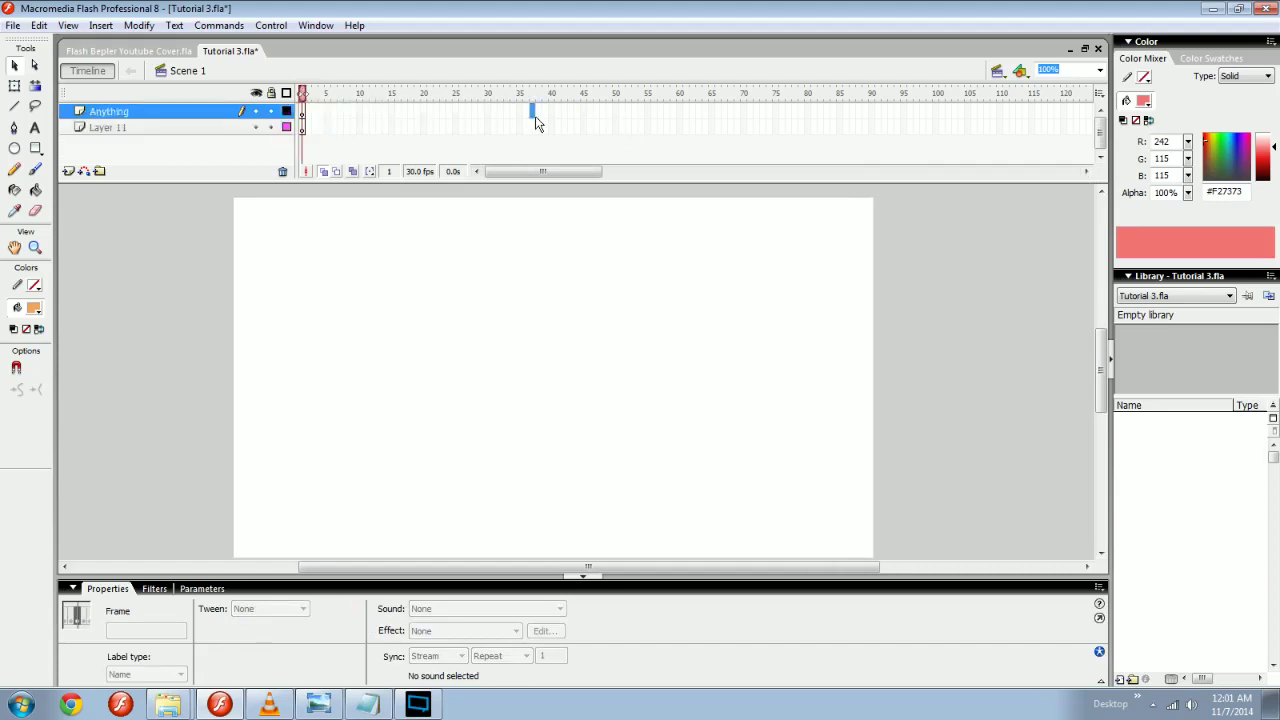
{"action": "left_click", "coordinate": [329, 114]}
{"action": "left_click_drag", "start_coordinate": [330, 114], "coordinate": [544, 127]}
{"action": "left_click", "coordinate": [577, 111]}
{"action": "left_click", "coordinate": [666, 111]}
{"action": "left_click", "coordinate": [321, 111]}
{"action": "left_click", "coordinate": [303, 111]}
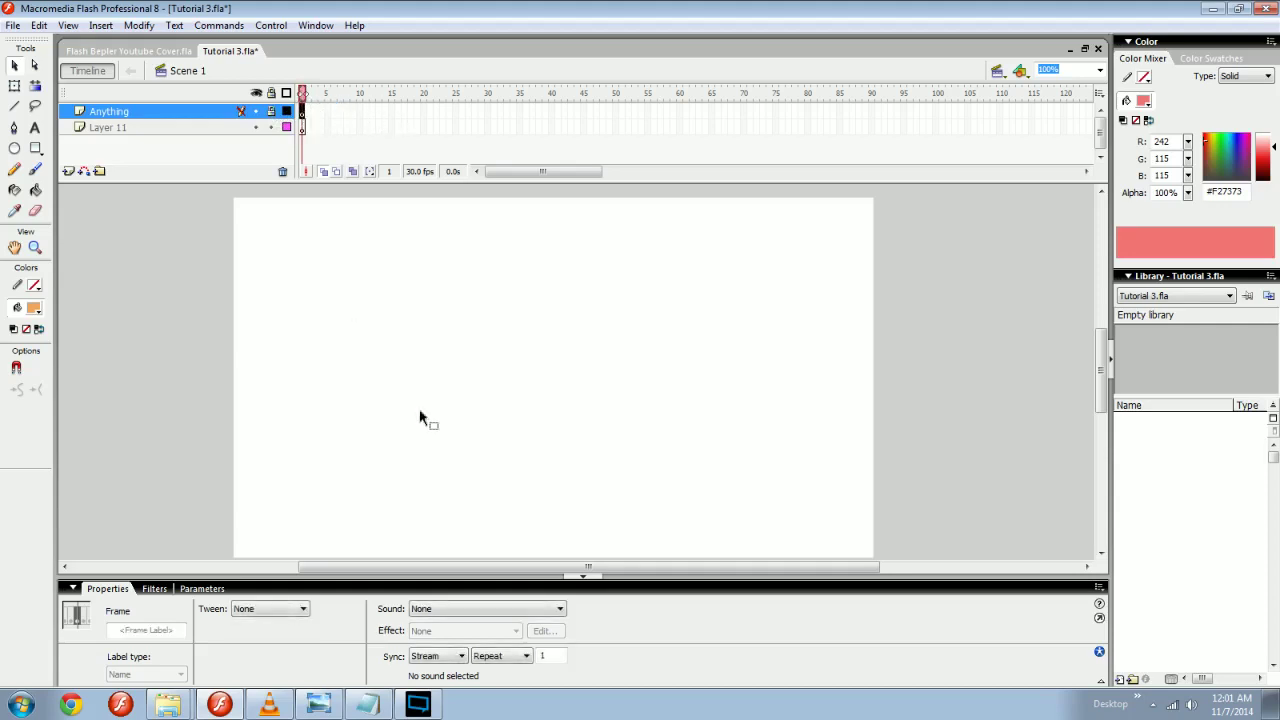
Try to paint on the locked Anything layer with the Brush tool and accept unlocking it.
{"action": "left_click", "coordinate": [380, 352]}
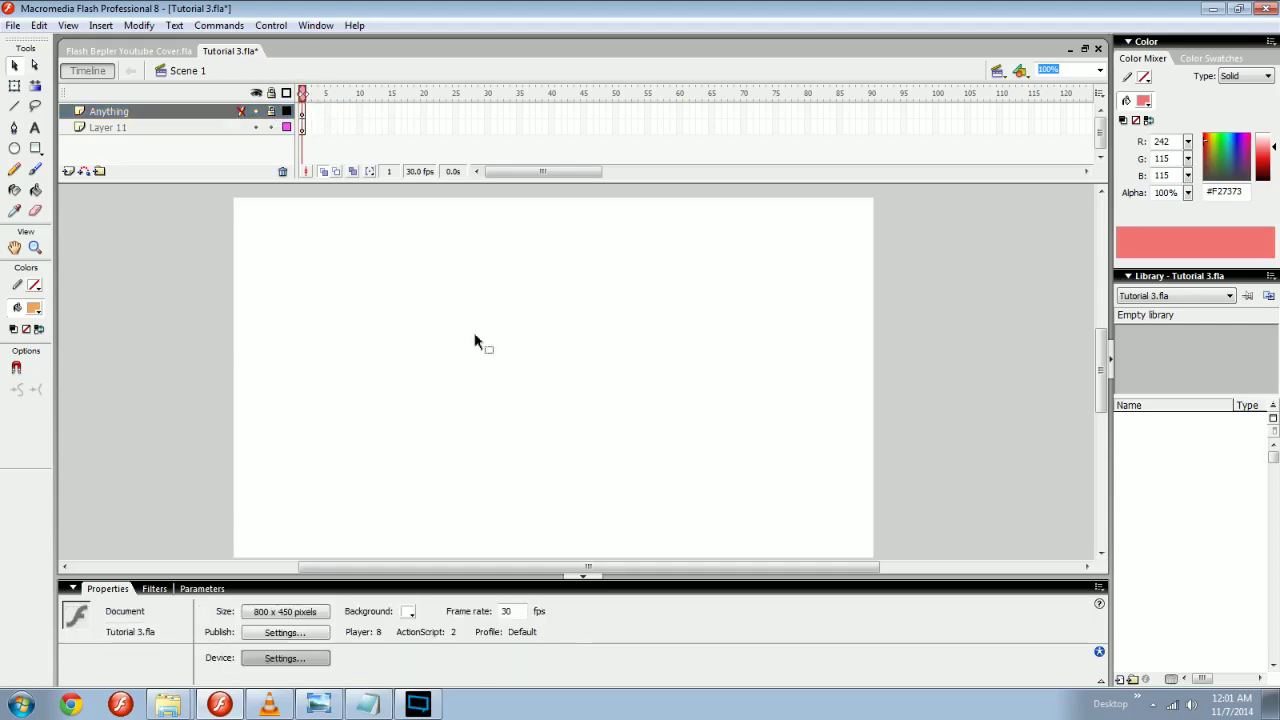
{"action": "key", "text": "b"}
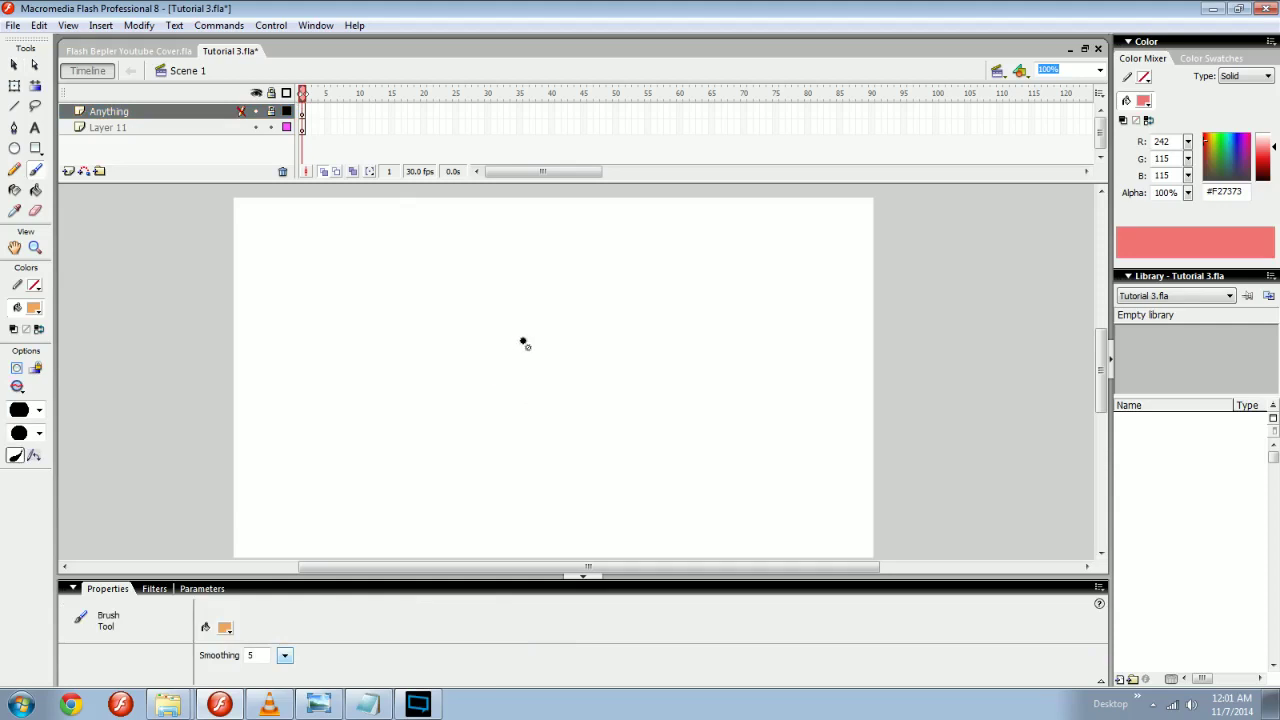
{"action": "left_click", "coordinate": [529, 356]}
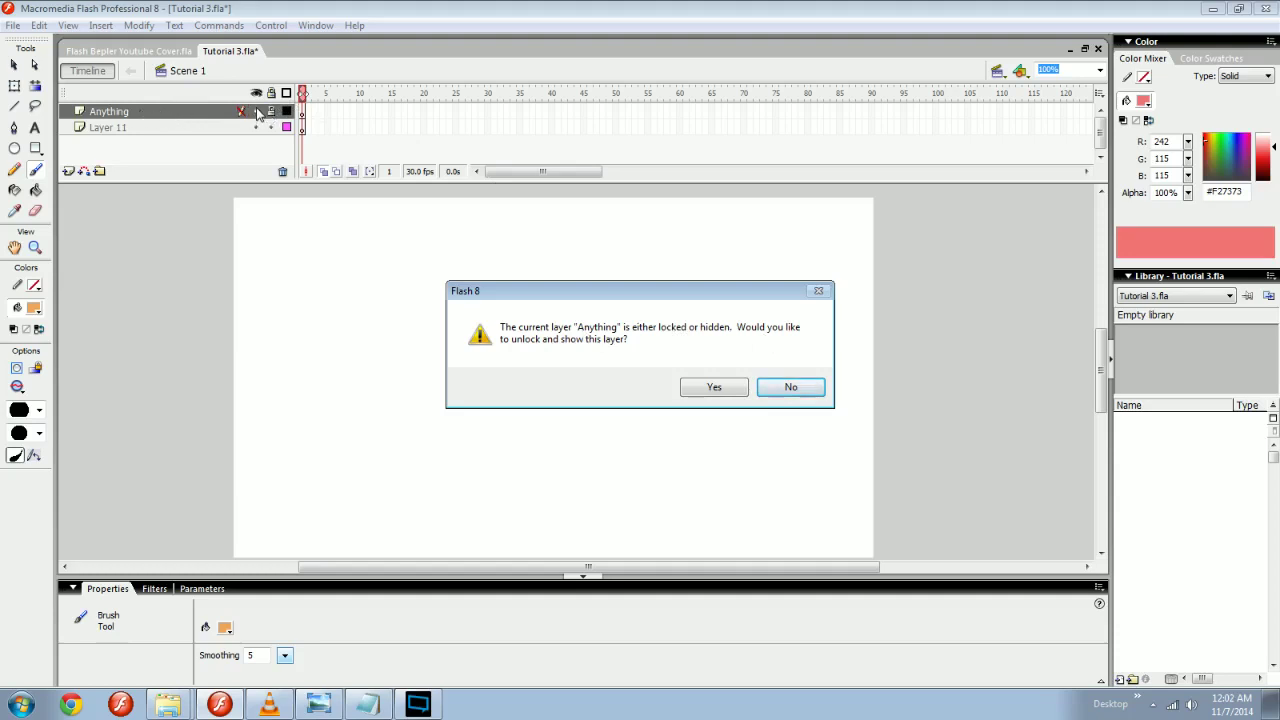
{"action": "left_click", "coordinate": [736, 385]}
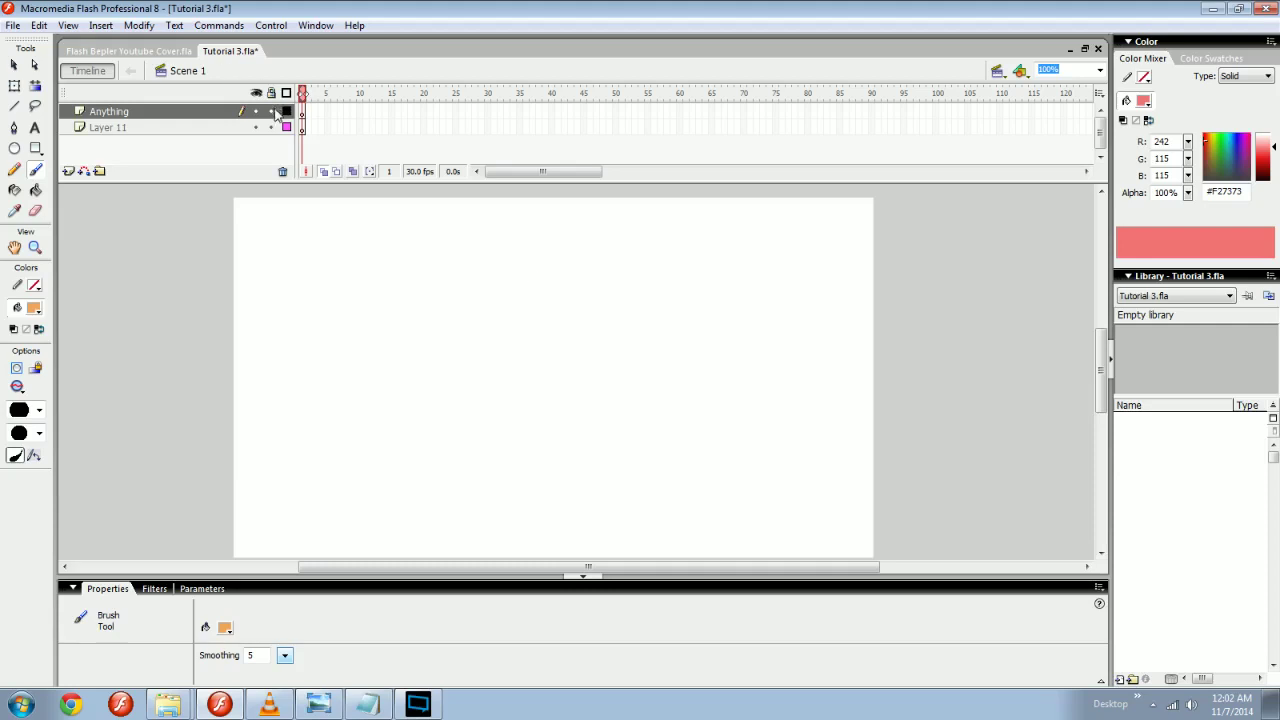
Paint an orange test stroke across the stage on the Anything layer and undo it.
{"action": "left_click_drag", "start_coordinate": [317, 314], "coordinate": [703, 377]}
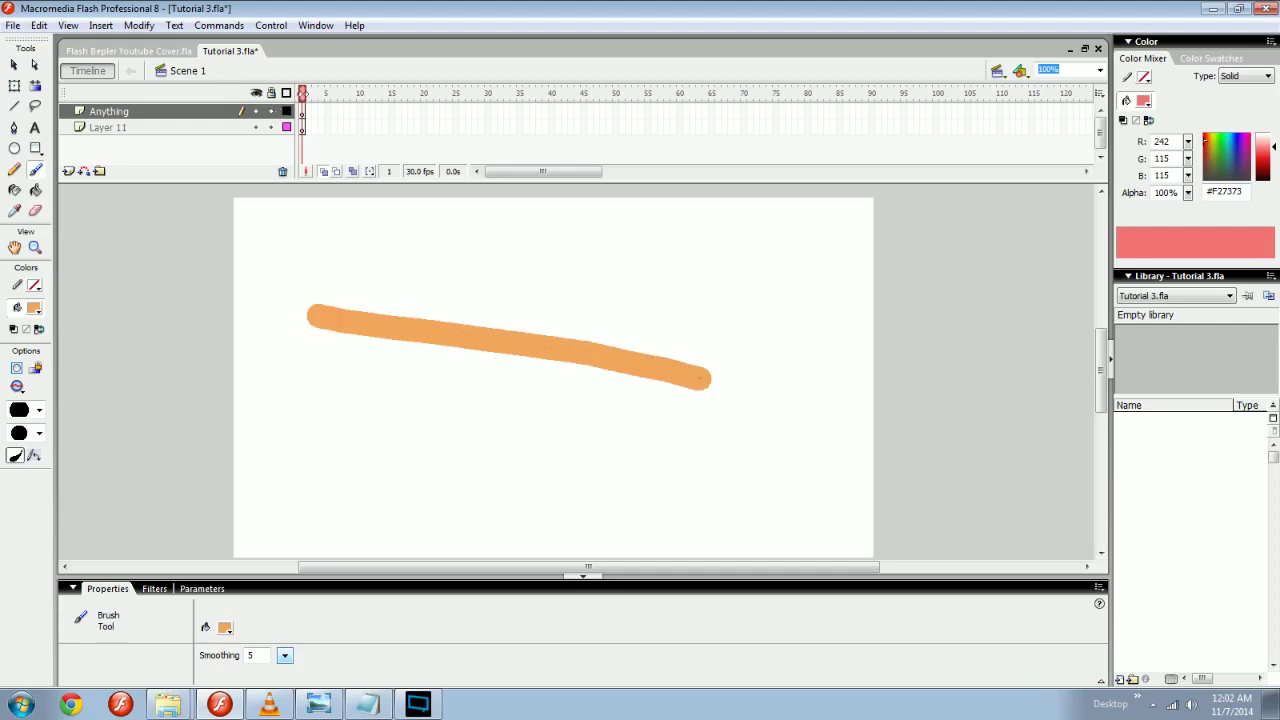
{"action": "key", "text": "ctrl+z"}
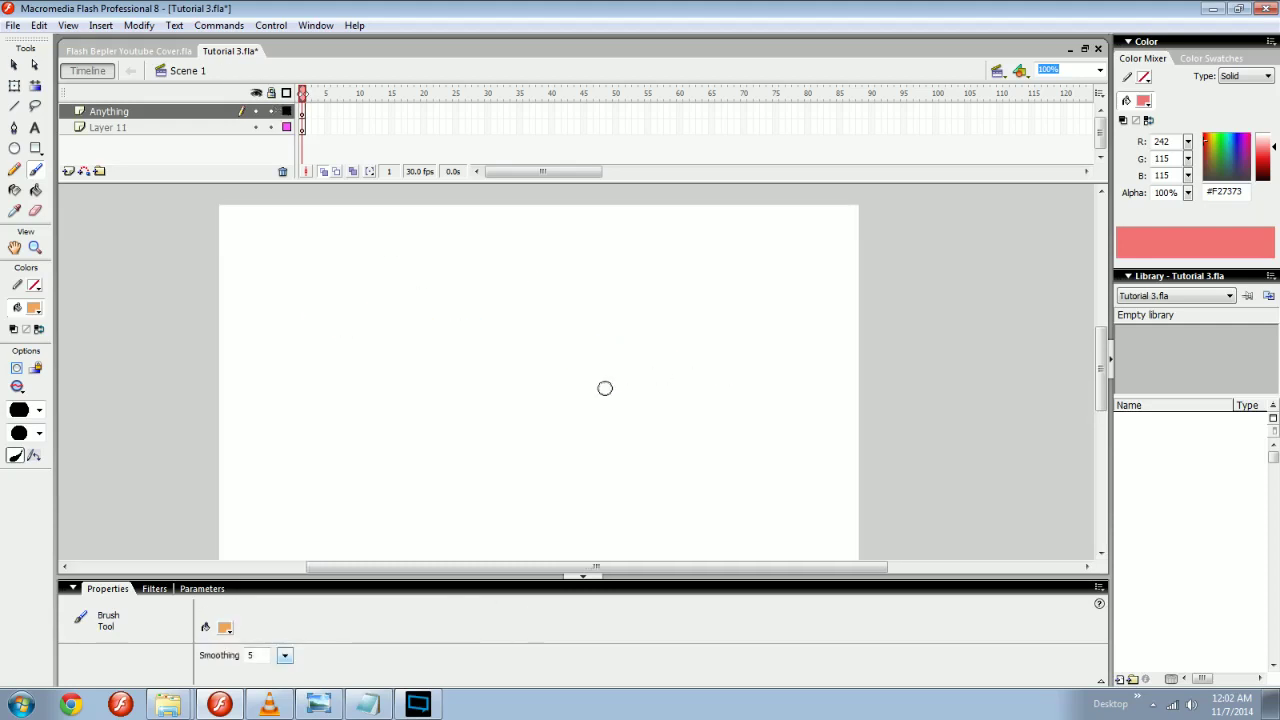
{"action": "key", "text": "v"}
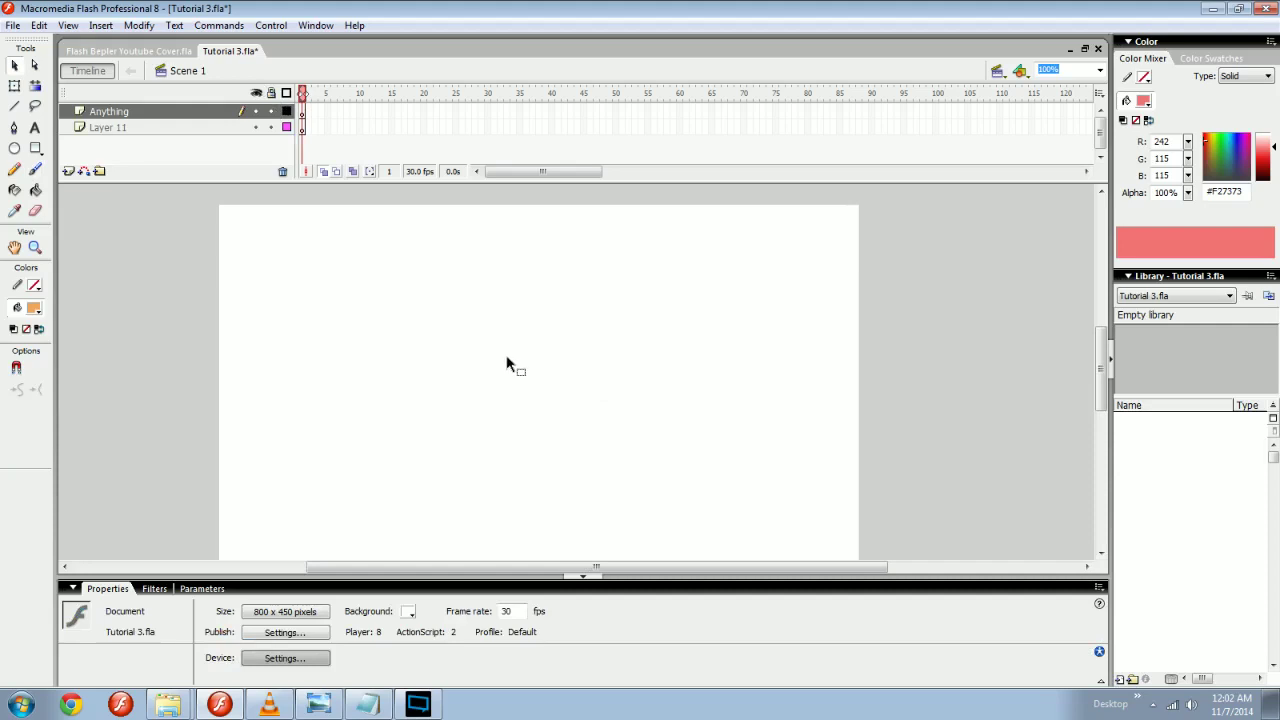
{"action": "left_click", "coordinate": [311, 117]}
{"action": "left_click", "coordinate": [399, 261]}
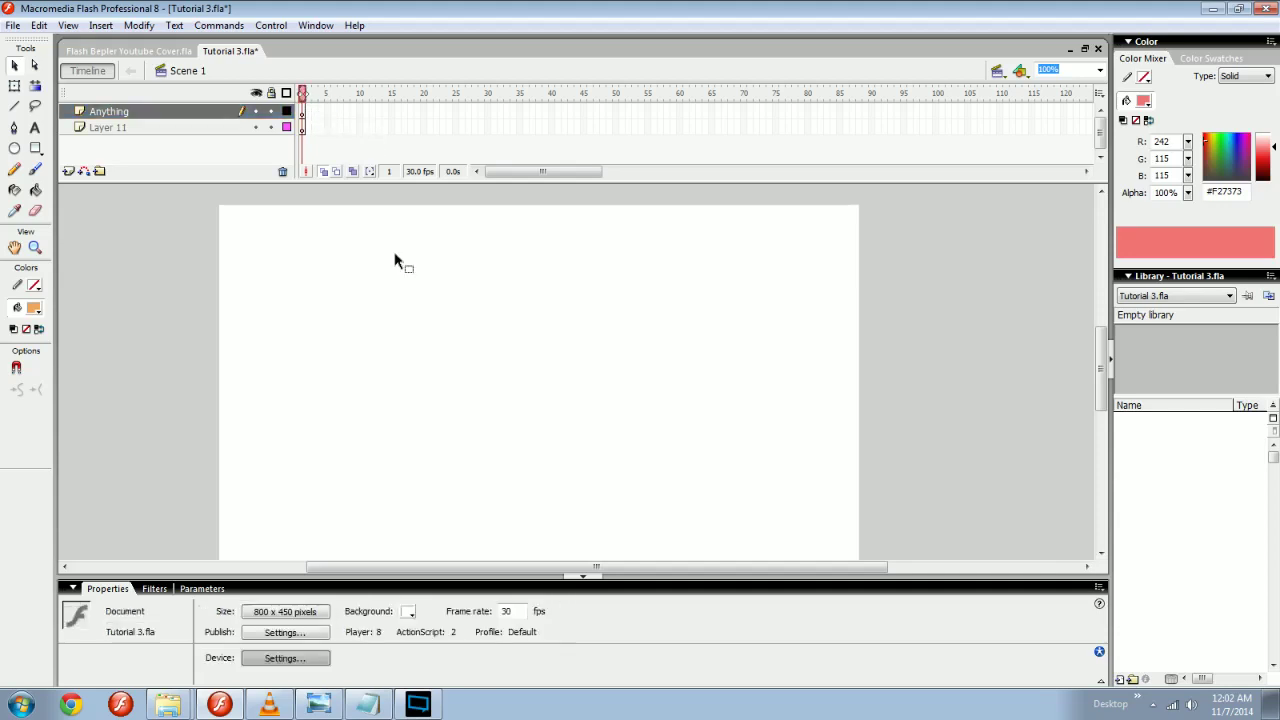
{"action": "right_click", "coordinate": [317, 114]}
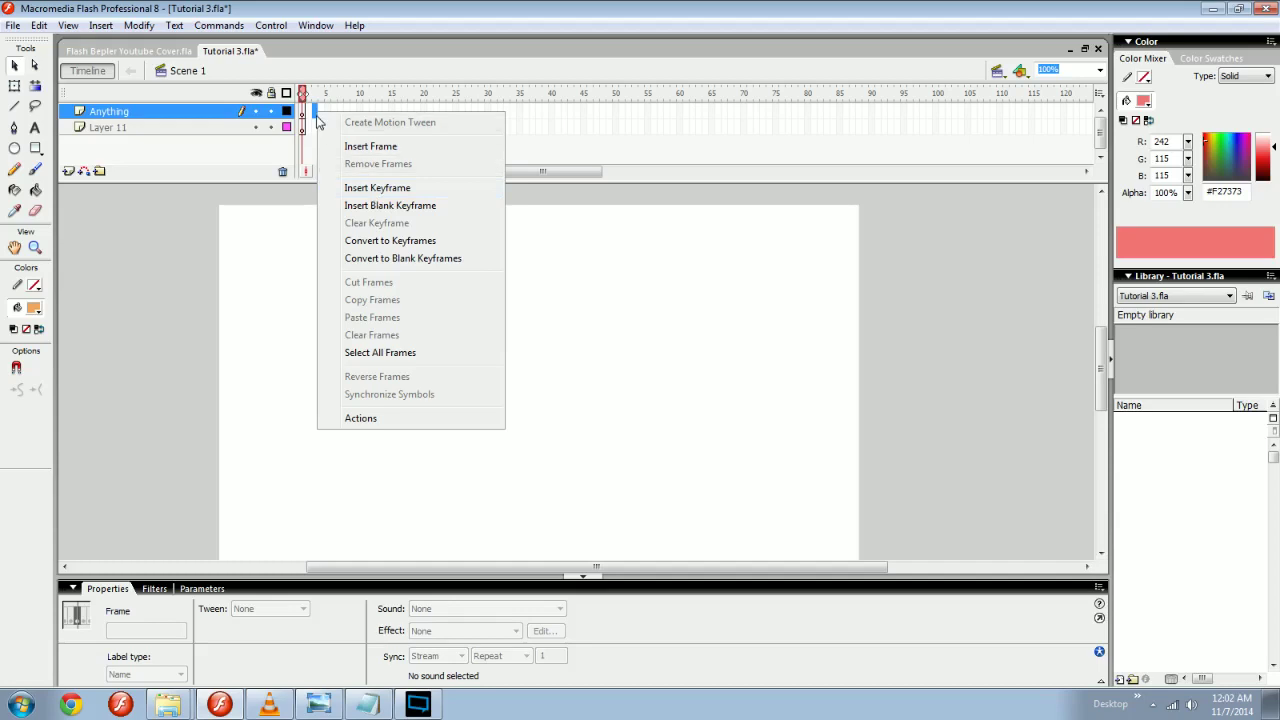
{"action": "left_click", "coordinate": [312, 114]}
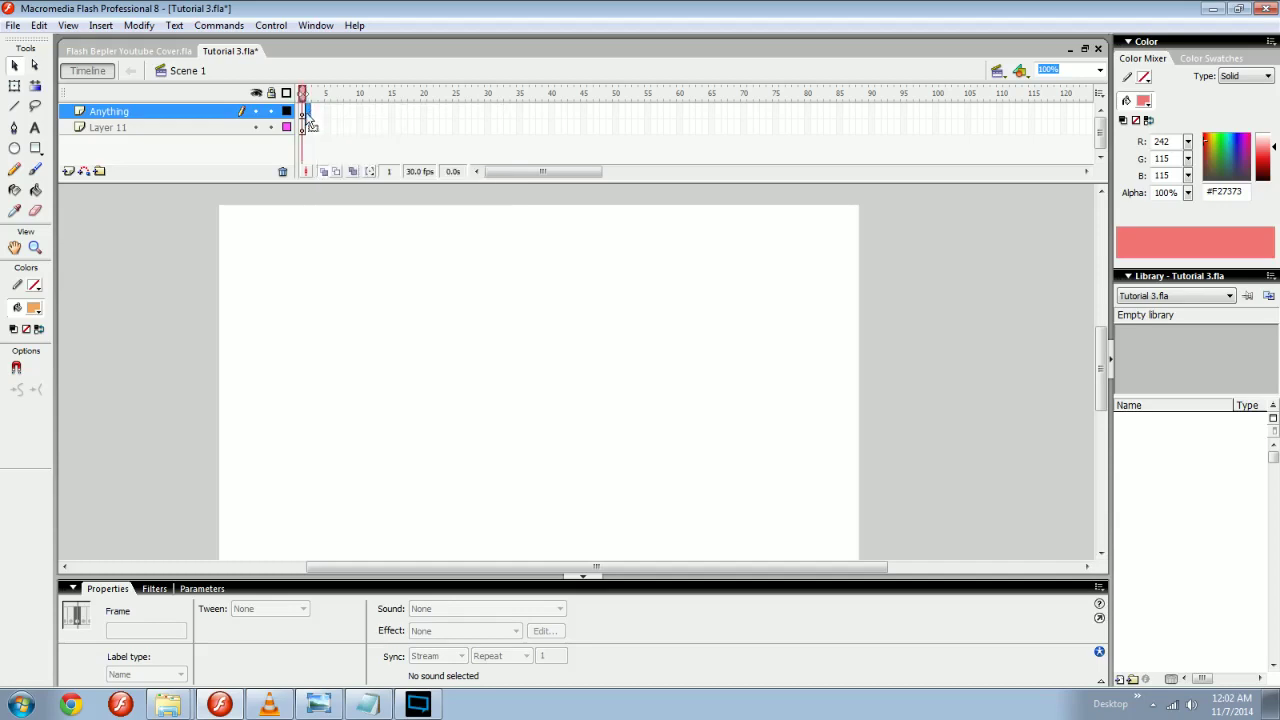
{"action": "left_click", "coordinate": [309, 128]}
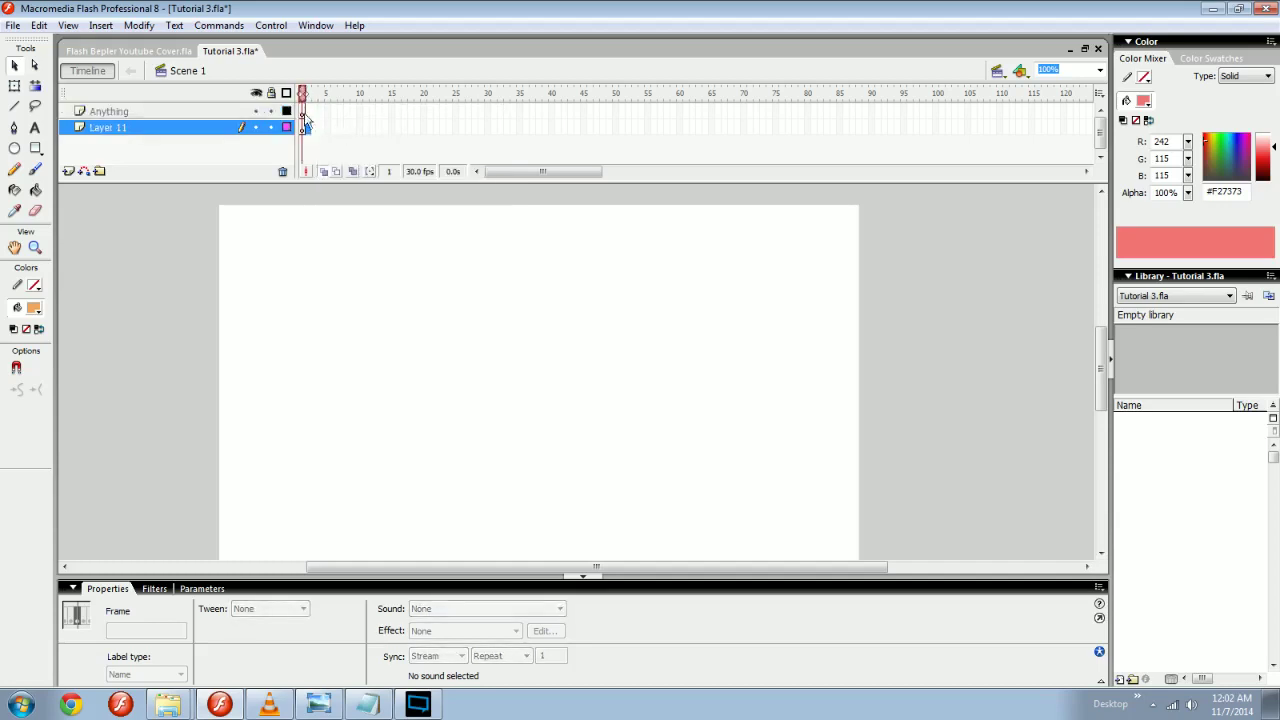
{"action": "left_click", "coordinate": [305, 112]}
{"action": "left_click", "coordinate": [313, 127]}
{"action": "left_click_drag", "start_coordinate": [443, 240], "coordinate": [491, 266]}
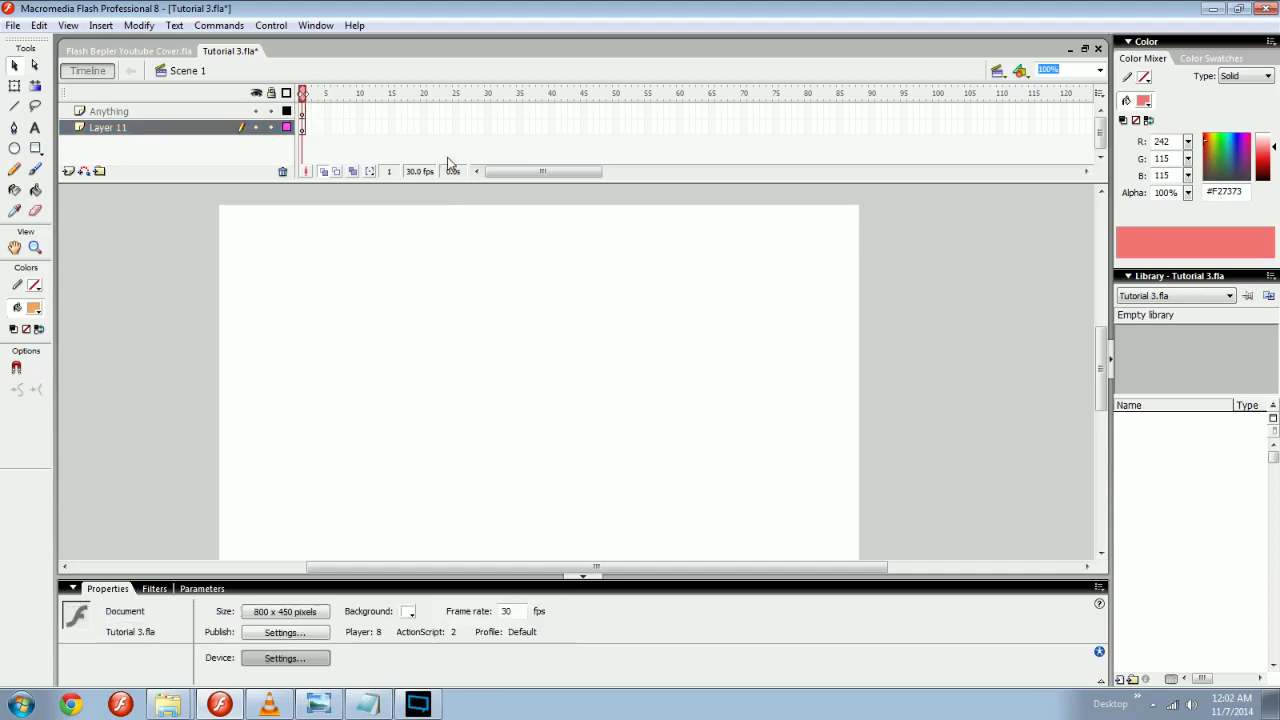
Insert a blank keyframe at frame 2 of the Anything layer.
{"action": "left_click", "coordinate": [310, 112]}
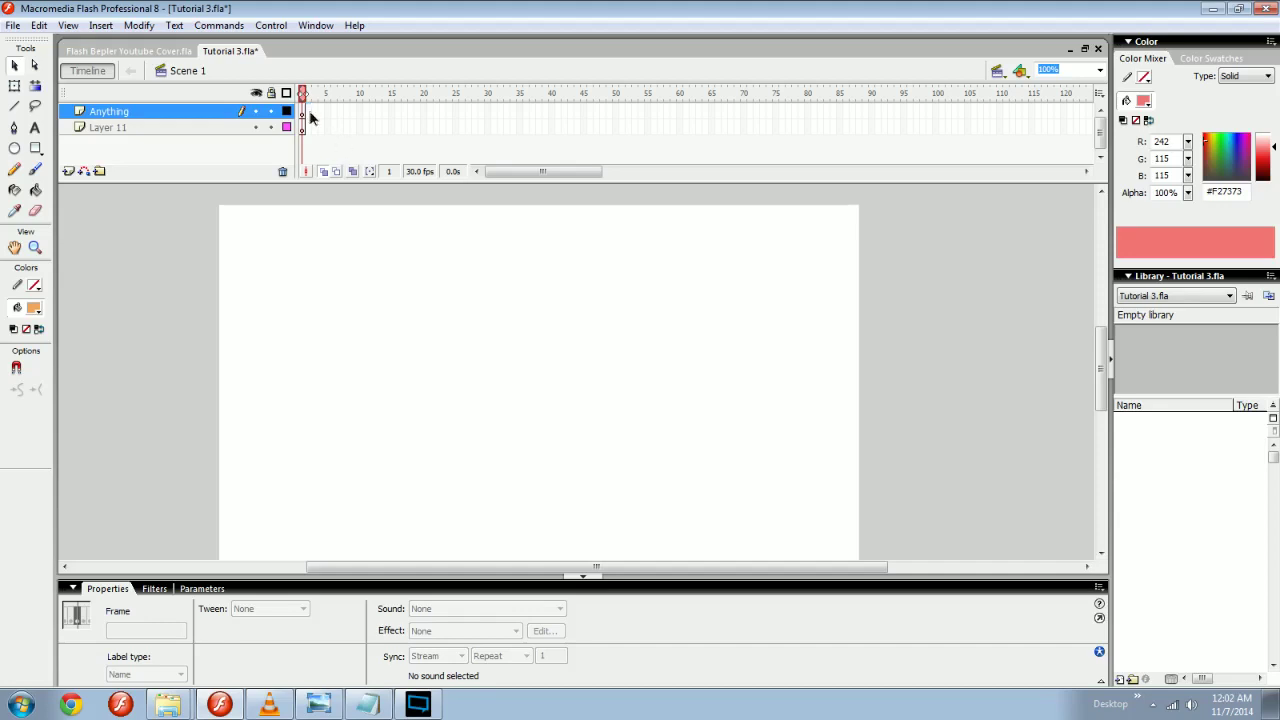
{"action": "right_click", "coordinate": [310, 117]}
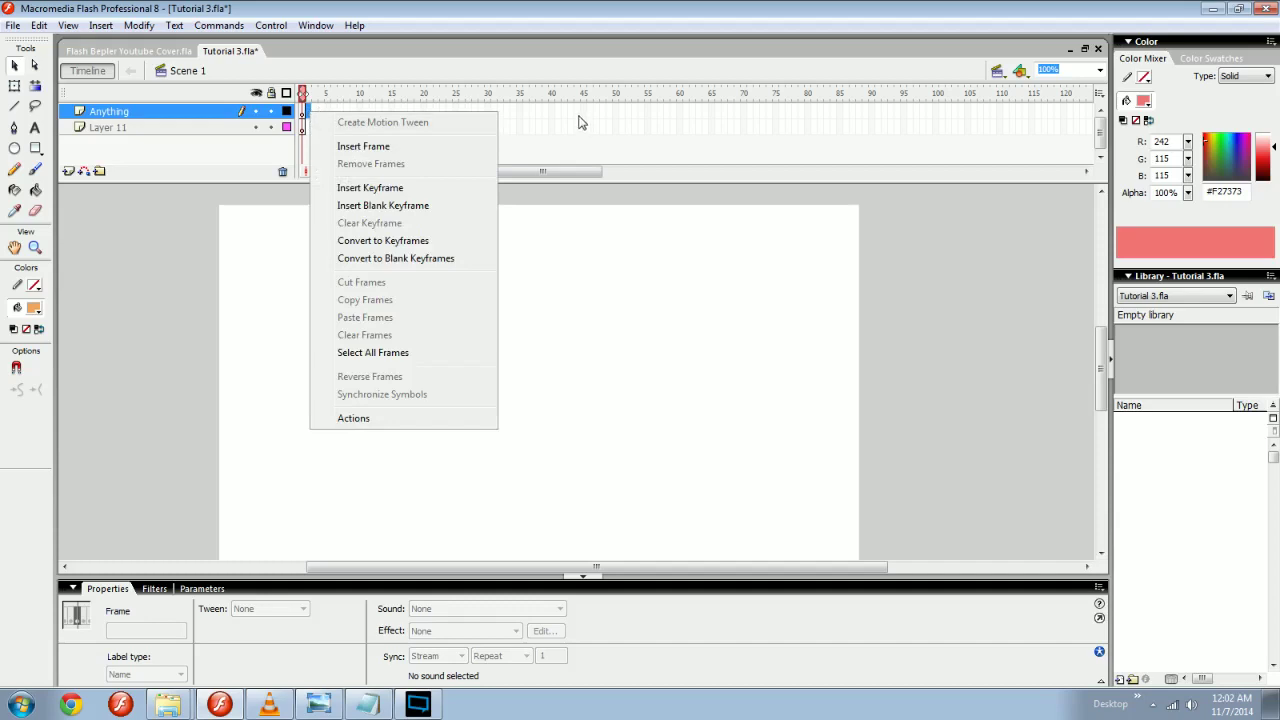
{"action": "left_click", "coordinate": [383, 206]}
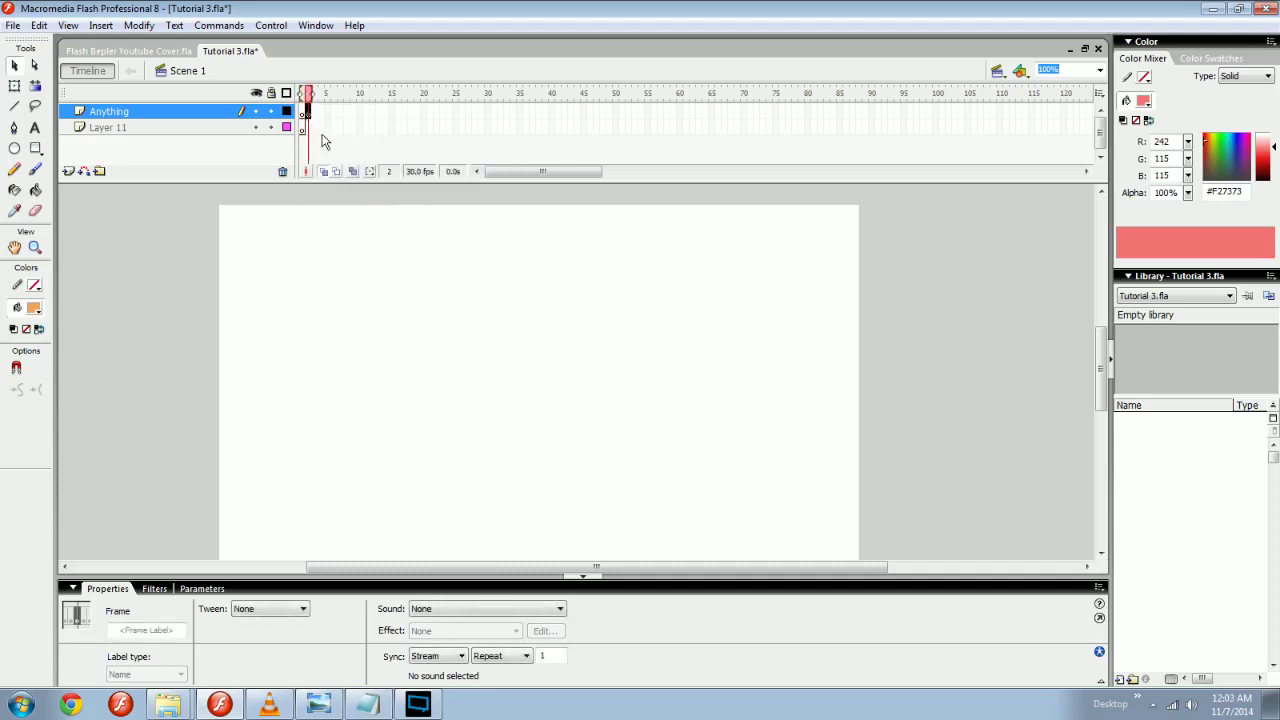
{"action": "left_click", "coordinate": [352, 276]}
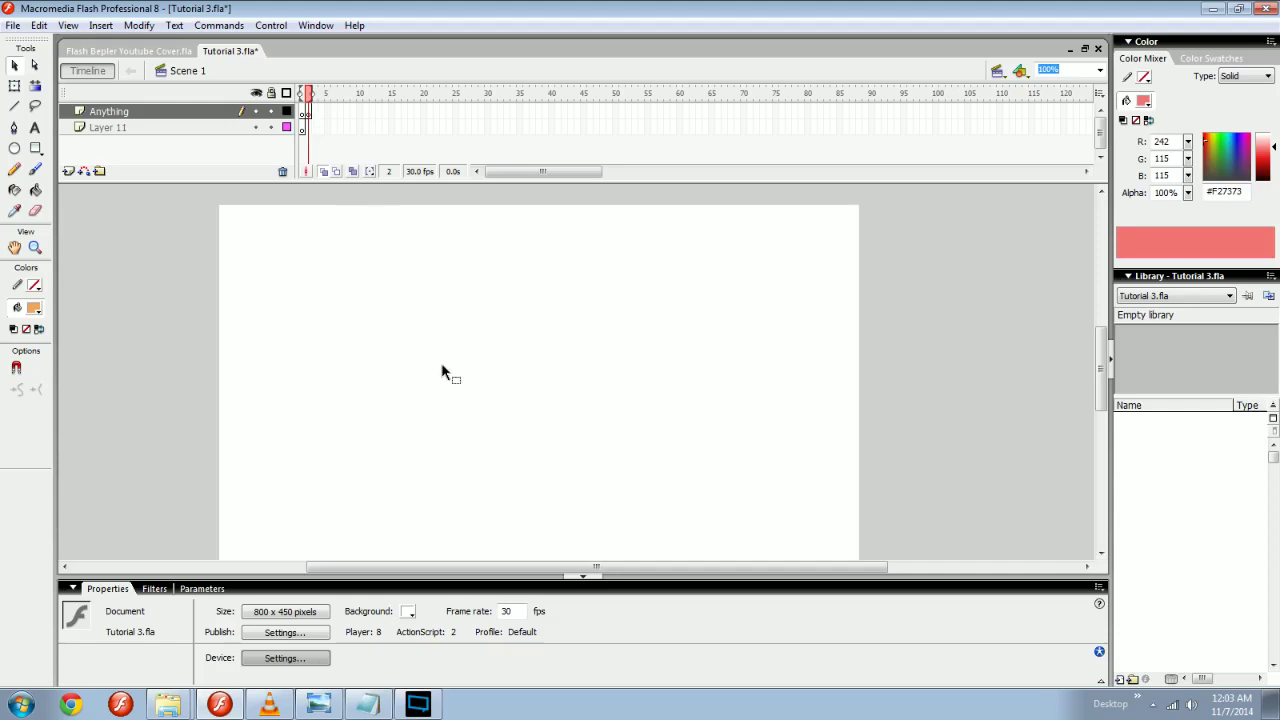
Set the Brush tool's fill color to dark gray #333333 and choose a much smaller brush size.
{"action": "left_click_drag", "start_coordinate": [440, 387], "coordinate": [408, 366]}
{"action": "key", "text": "b"}
{"action": "left_click", "coordinate": [33, 308]}
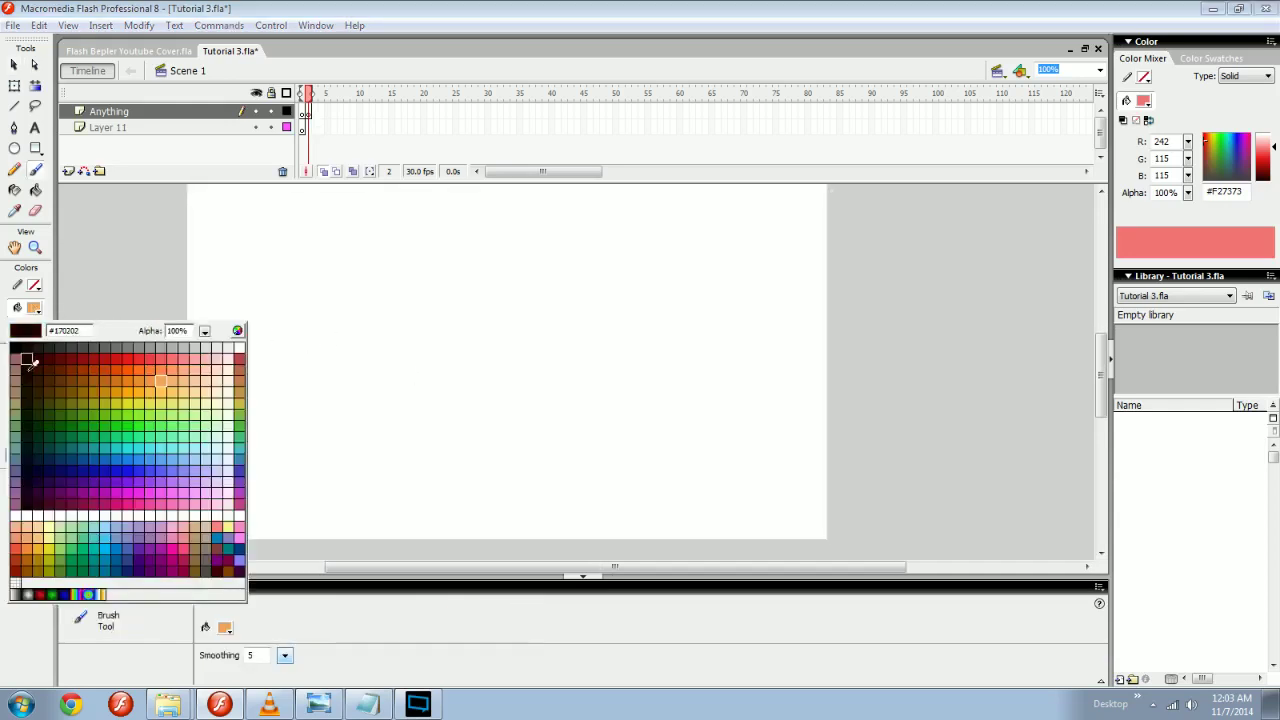
{"action": "left_click", "coordinate": [30, 362]}
{"action": "mouse_move", "coordinate": [357, 240]}
{"action": "left_mouse_down"}
{"action": "mouse_move", "coordinate": [371, 457]}
{"action": "mouse_move", "coordinate": [395, 448]}
{"action": "left_mouse_up"}
{"action": "key", "text": "z"}
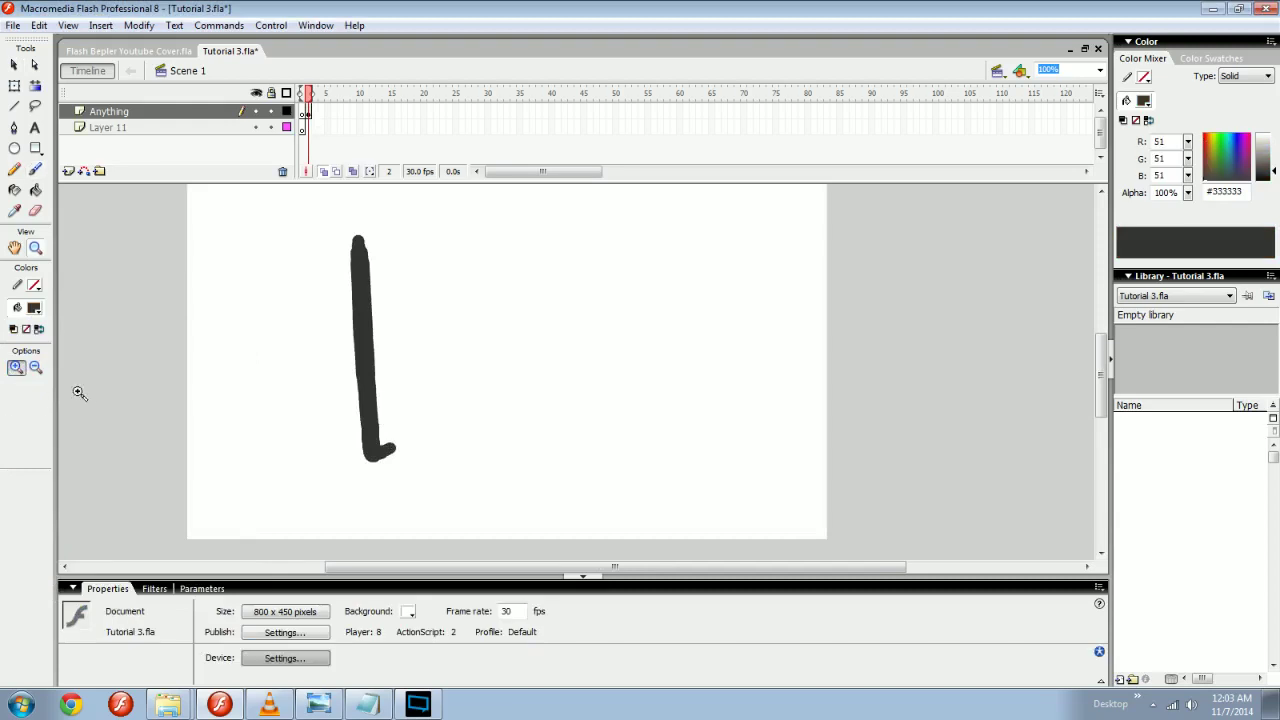
{"action": "key", "text": "ctrl+z"}
{"action": "key", "text": "b"}
{"action": "left_click", "coordinate": [33, 408]}
{"action": "left_click", "coordinate": [33, 472]}
Draw a box split by a vertical line on frame 2, with a circle low in each half.
{"action": "mouse_move", "coordinate": [385, 270]}
{"action": "left_mouse_down"}
{"action": "mouse_move", "coordinate": [384, 224]}
{"action": "mouse_move", "coordinate": [387, 470]}
{"action": "mouse_move", "coordinate": [488, 467]}
{"action": "mouse_move", "coordinate": [488, 230]}
{"action": "mouse_move", "coordinate": [381, 222]}
{"action": "left_mouse_up"}
{"action": "mouse_move", "coordinate": [489, 228]}
{"action": "left_mouse_down"}
{"action": "mouse_move", "coordinate": [606, 229]}
{"action": "mouse_move", "coordinate": [604, 458]}
{"action": "left_mouse_up"}
{"action": "left_click_drag", "start_coordinate": [489, 467], "coordinate": [603, 467]}
{"action": "mouse_move", "coordinate": [550, 376]}
{"action": "left_mouse_down"}
{"action": "mouse_move", "coordinate": [512, 404]}
{"action": "mouse_move", "coordinate": [549, 435]}
{"action": "mouse_move", "coordinate": [556, 372]}
{"action": "left_mouse_up"}
{"action": "mouse_move", "coordinate": [437, 374]}
{"action": "left_mouse_down"}
{"action": "mouse_move", "coordinate": [447, 436]}
{"action": "mouse_move", "coordinate": [458, 402]}
{"action": "mouse_move", "coordinate": [435, 377]}
{"action": "mouse_move", "coordinate": [463, 397]}
{"action": "left_mouse_up"}
{"action": "mouse_move", "coordinate": [542, 372]}
{"action": "left_mouse_down"}
{"action": "mouse_move", "coordinate": [557, 376]}
{"action": "mouse_move", "coordinate": [534, 388]}
{"action": "left_mouse_up"}
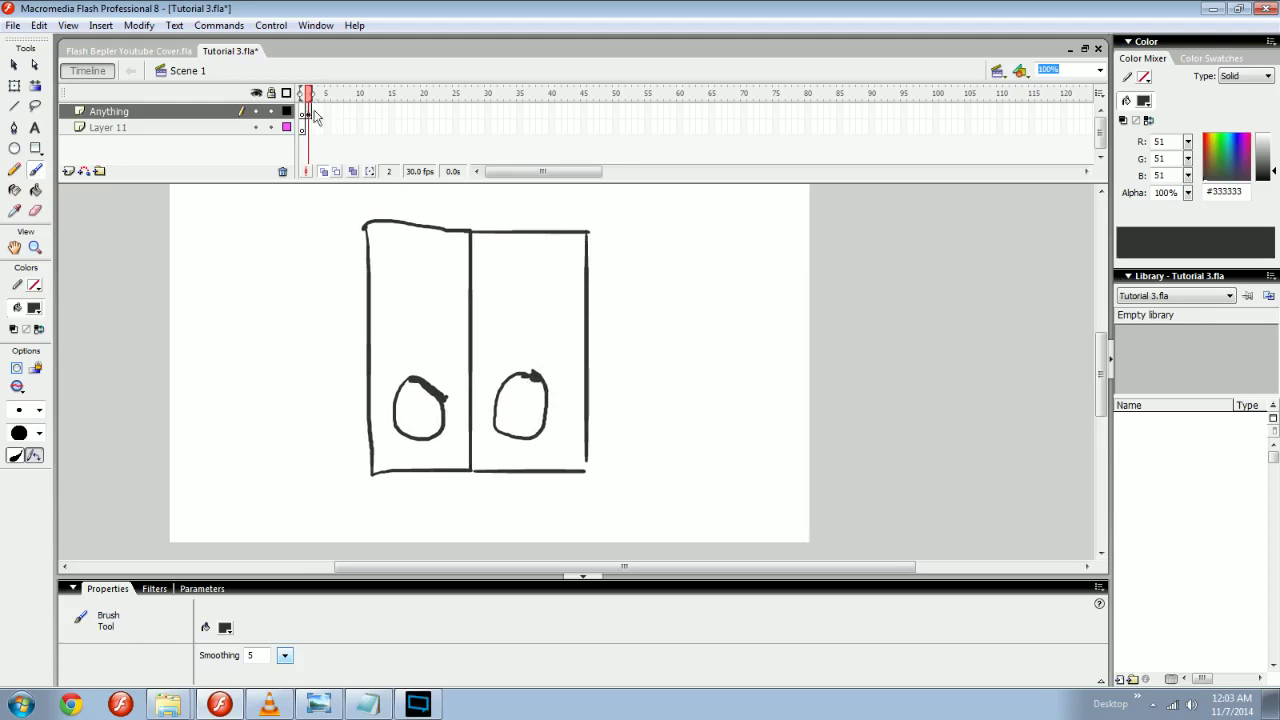
Fill the circle in the box's right half with dark gray #333333.
{"action": "mouse_move", "coordinate": [651, 246]}
{"action": "left_mouse_down"}
{"action": "mouse_move", "coordinate": [648, 262]}
{"action": "mouse_move", "coordinate": [560, 190]}
{"action": "left_mouse_up"}
{"action": "key", "text": "ctrl+z"}
{"action": "key", "text": "k"}
{"action": "left_click", "coordinate": [535, 401]}
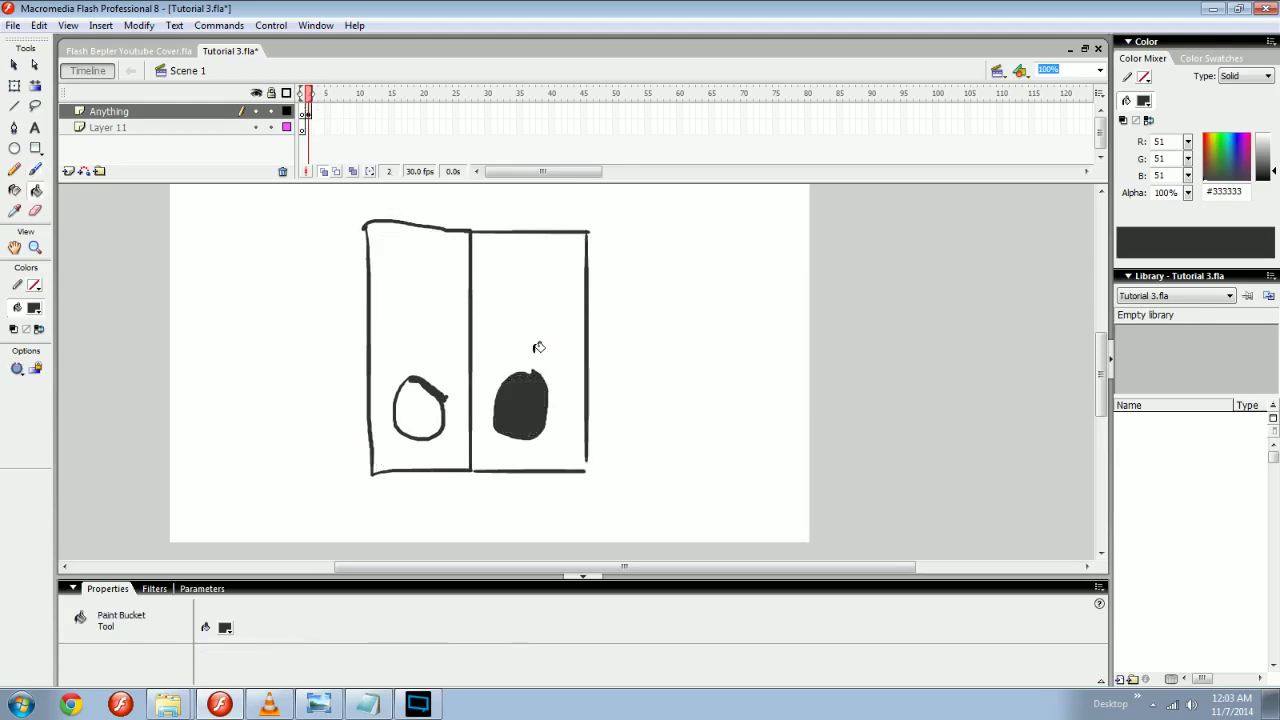
Close the gap at the box's lower right corner and fill the right half with gray #A6A6A6.
{"action": "key", "text": "v"}
{"action": "key", "text": "b"}
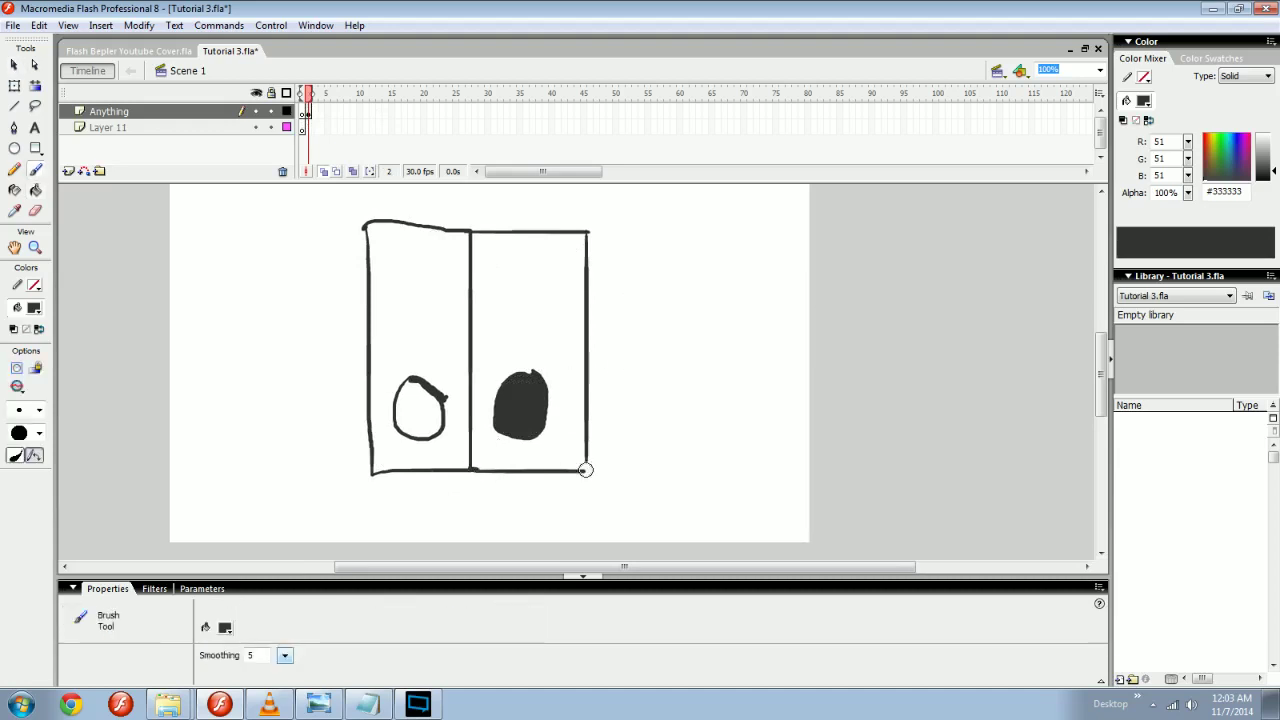
{"action": "key", "text": "k"}
{"action": "left_click", "coordinate": [1272, 160]}
{"action": "left_click", "coordinate": [578, 330]}
{"action": "mouse_move", "coordinate": [578, 395]}
{"action": "left_mouse_down"}
{"action": "mouse_move", "coordinate": [652, 399]}
{"action": "mouse_move", "coordinate": [737, 431]}
{"action": "mouse_move", "coordinate": [705, 442]}
{"action": "left_mouse_up"}
{"action": "key", "text": "v"}
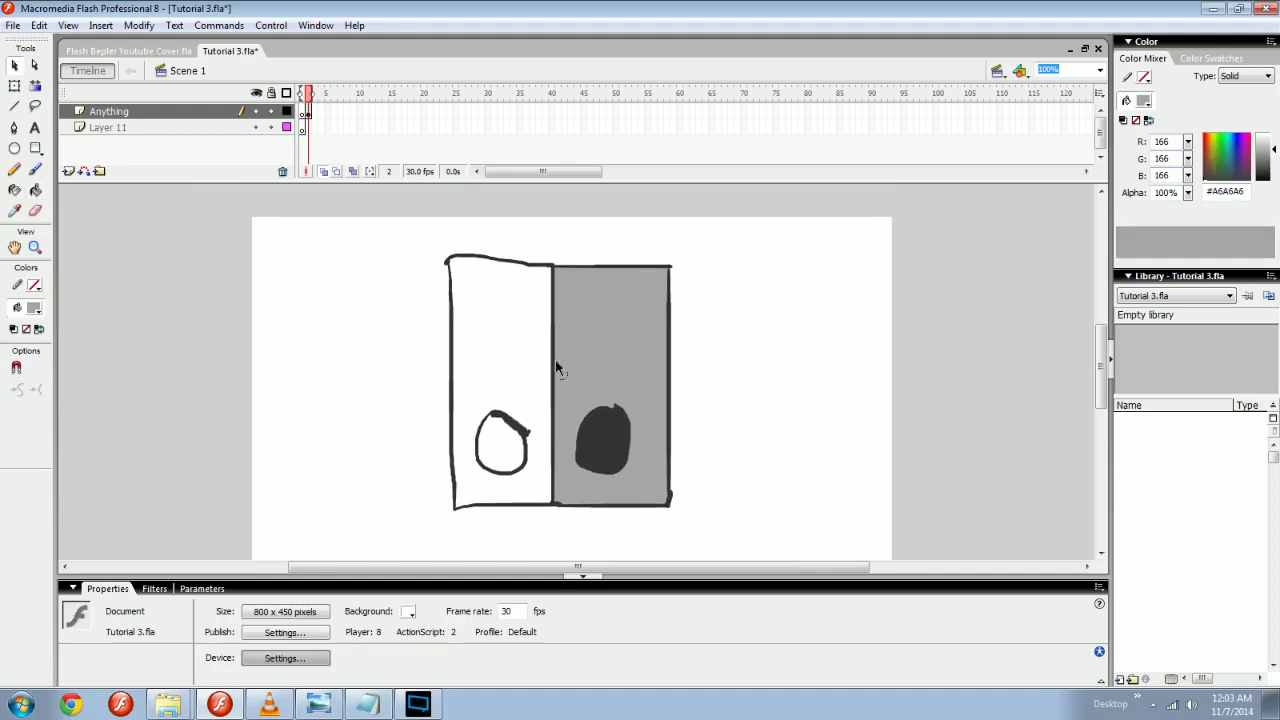
Step back to frame 1 of the Anything layer and return to frame 2 to compare them.
{"action": "left_click", "coordinate": [308, 110]}
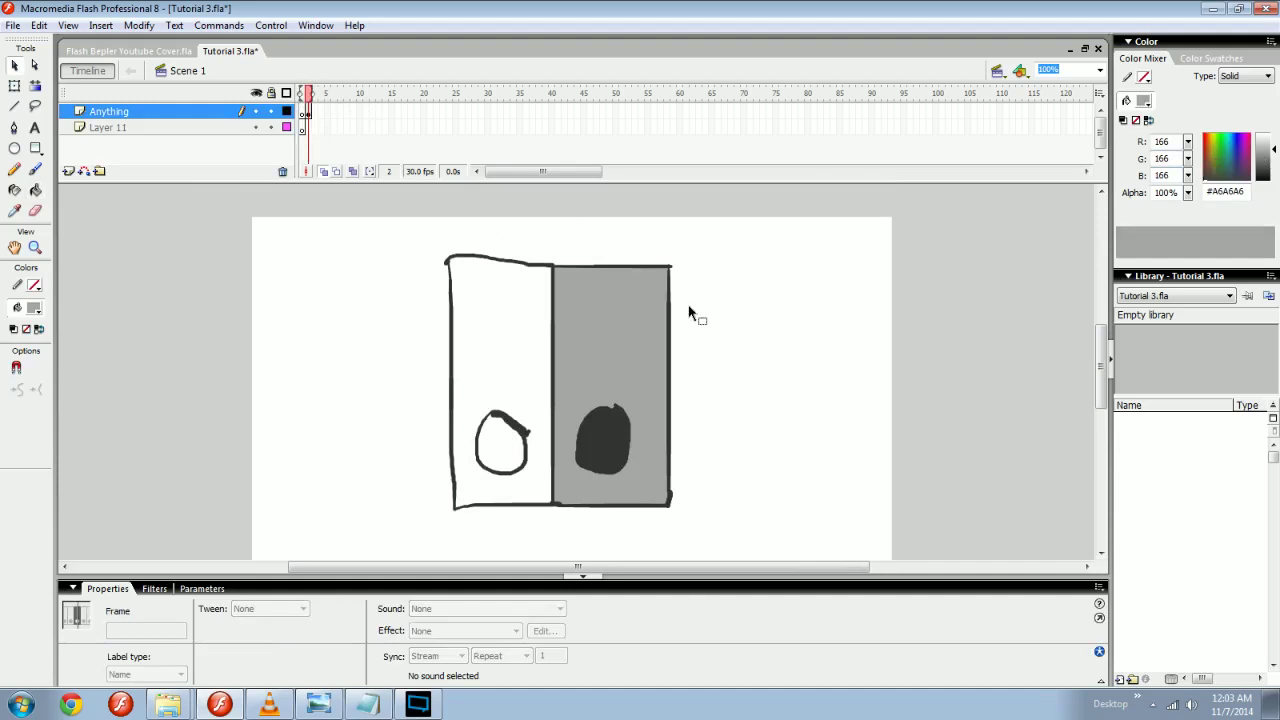
{"action": "key", "text": "comma"}
{"action": "key", "text": "period"}
{"action": "key", "text": "space"}
{"action": "left_click_drag", "start_coordinate": [698, 367], "coordinate": [657, 368]}
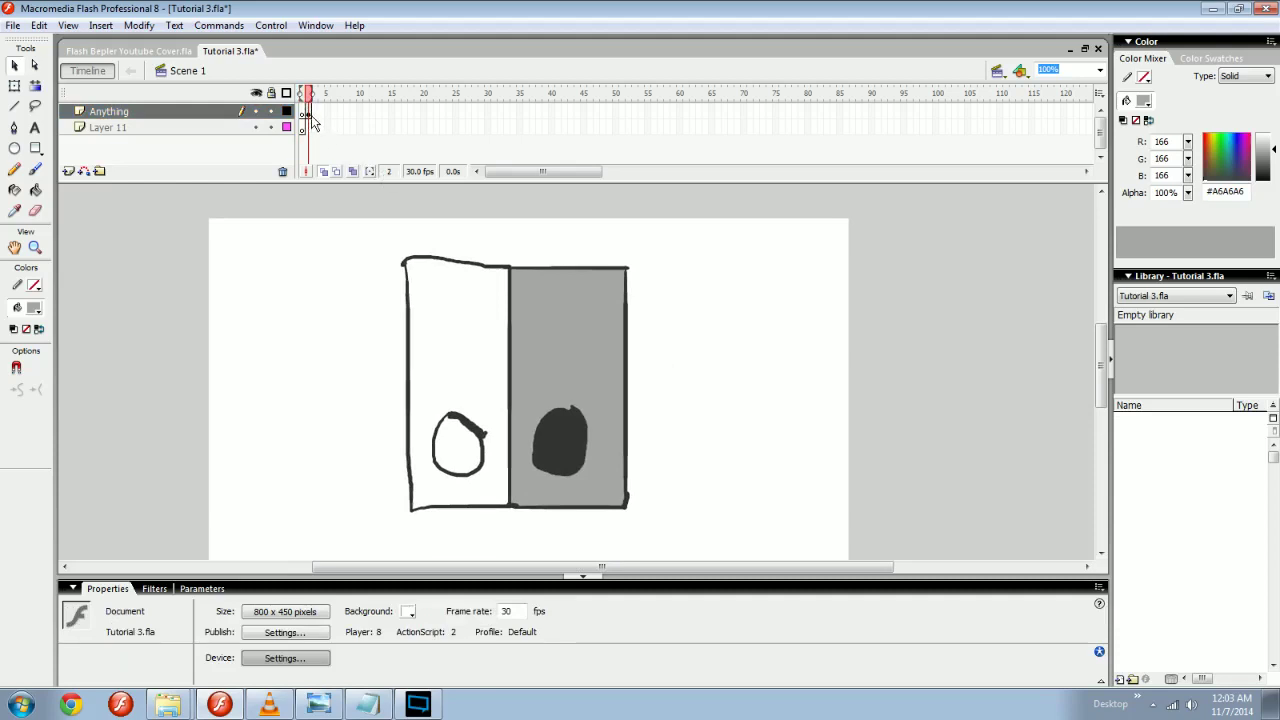
Paint a gray arrow outside the box pointing at its shaded right half.
{"action": "scroll", "coordinate": [674, 409], "scroll_direction": "down", "scroll_amount": 1}
{"action": "key", "text": "b"}
{"action": "mouse_move", "coordinate": [663, 332]}
{"action": "left_mouse_down"}
{"action": "mouse_move", "coordinate": [742, 278]}
{"action": "mouse_move", "coordinate": [644, 350]}
{"action": "mouse_move", "coordinate": [664, 344]}
{"action": "left_mouse_up"}
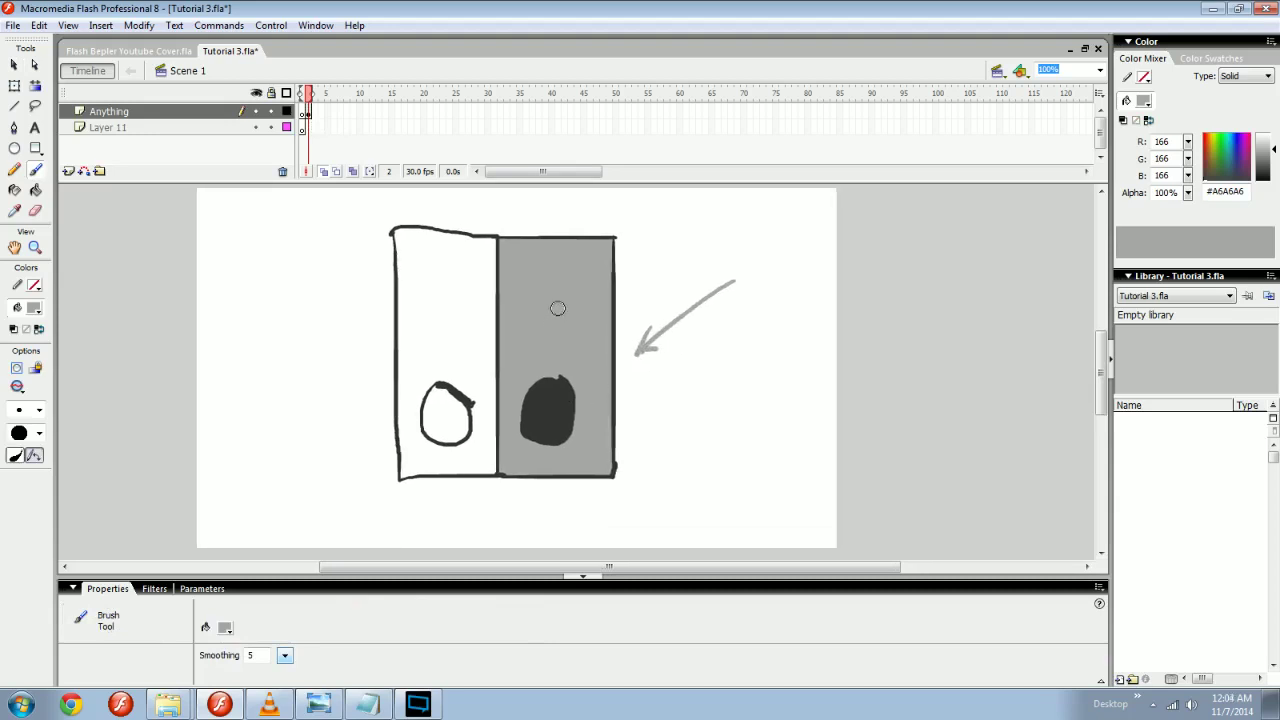
{"action": "key", "text": "space"}
{"action": "left_click_drag", "start_coordinate": [552, 411], "coordinate": [520, 425]}
{"action": "key", "text": "v"}
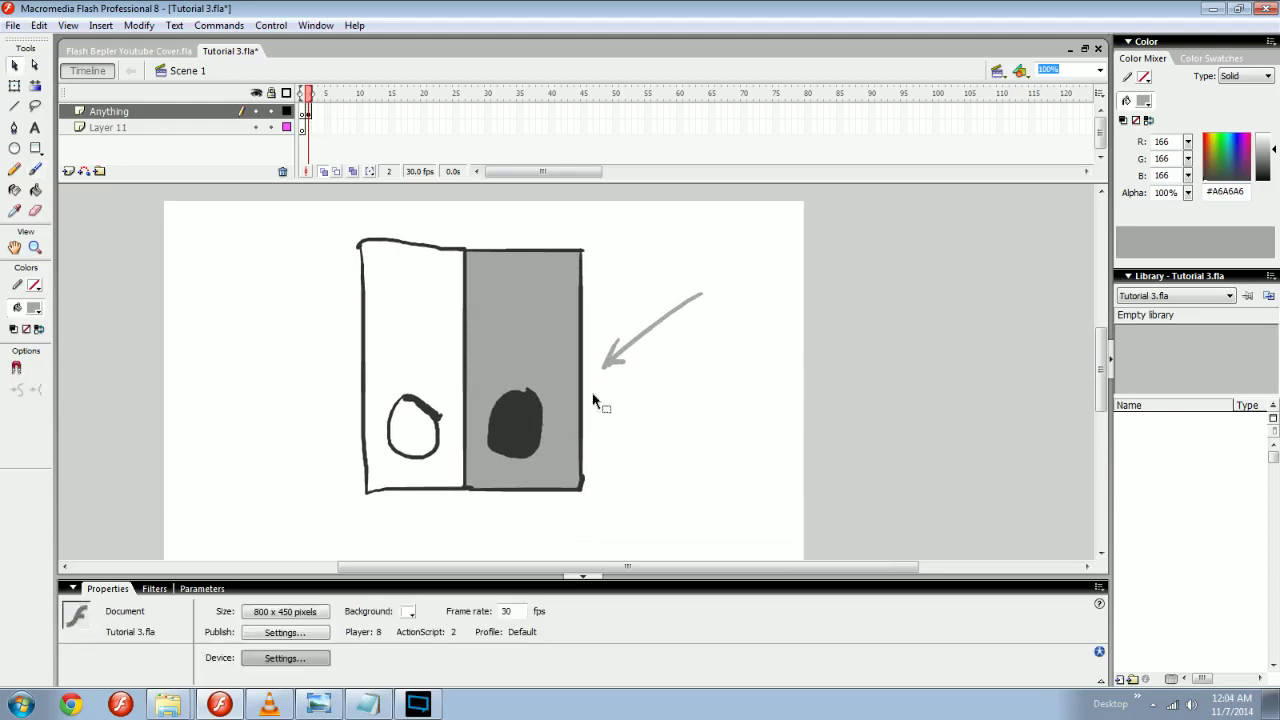
Paint a second gray arrow outside the box pointing at its white left half.
{"action": "key", "text": "b"}
{"action": "mouse_move", "coordinate": [245, 397]}
{"action": "left_mouse_down"}
{"action": "mouse_move", "coordinate": [324, 395]}
{"action": "mouse_move", "coordinate": [330, 409]}
{"action": "left_mouse_up"}
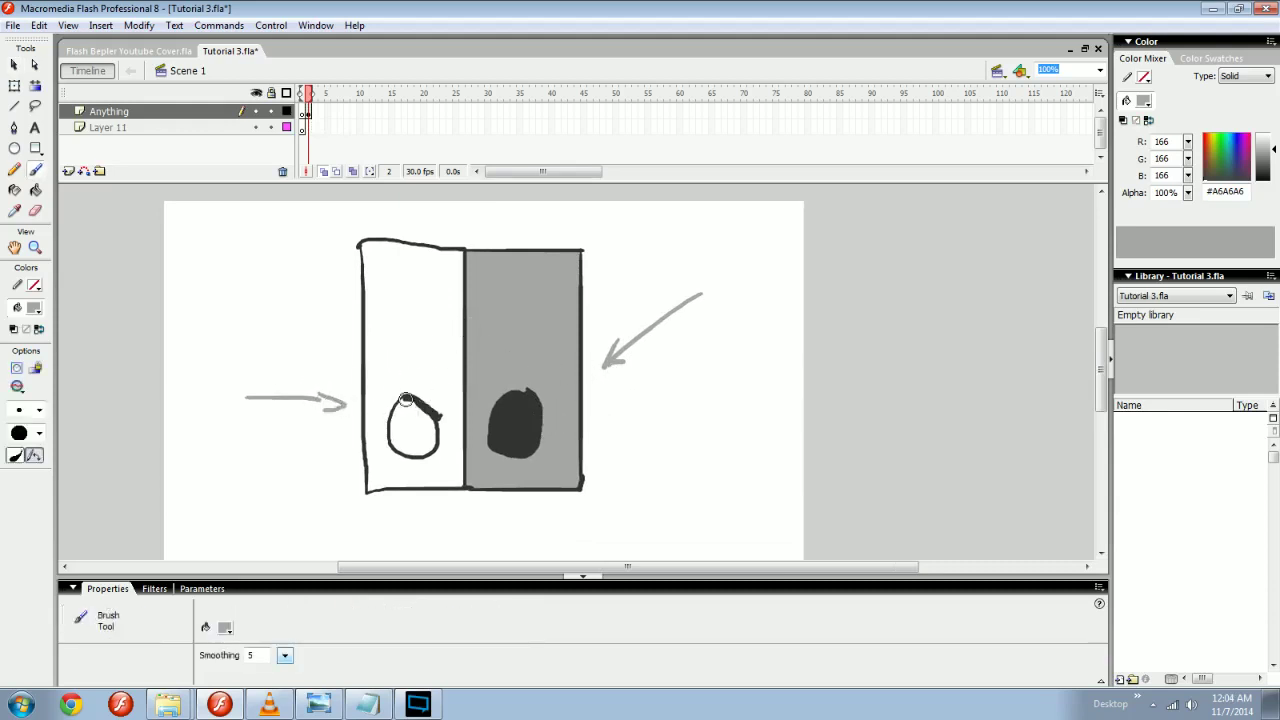
{"action": "left_click_drag", "start_coordinate": [422, 393], "coordinate": [430, 403]}
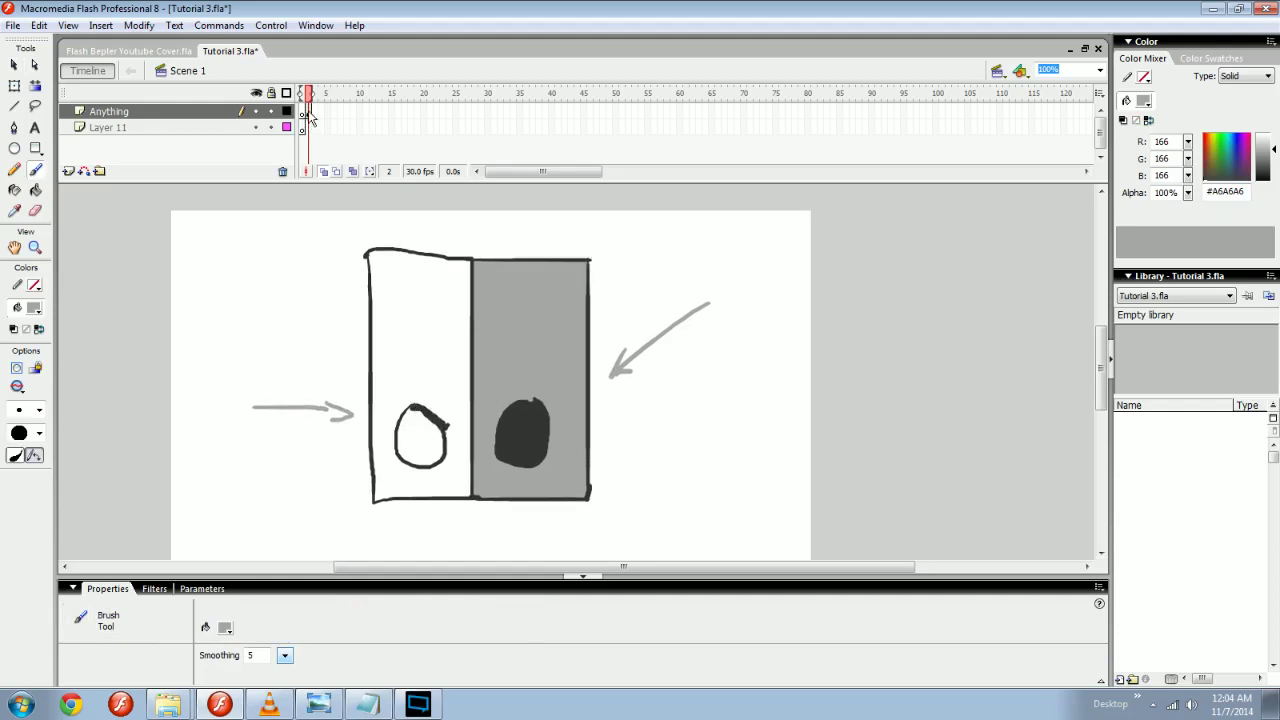
{"action": "left_click_drag", "start_coordinate": [509, 287], "coordinate": [493, 269]}
Delete the gray arrow beside the shaded half and pick dark gray #333333 as the brush color.
{"action": "key", "text": "v"}
{"action": "left_click_drag", "start_coordinate": [628, 343], "coordinate": [518, 355]}
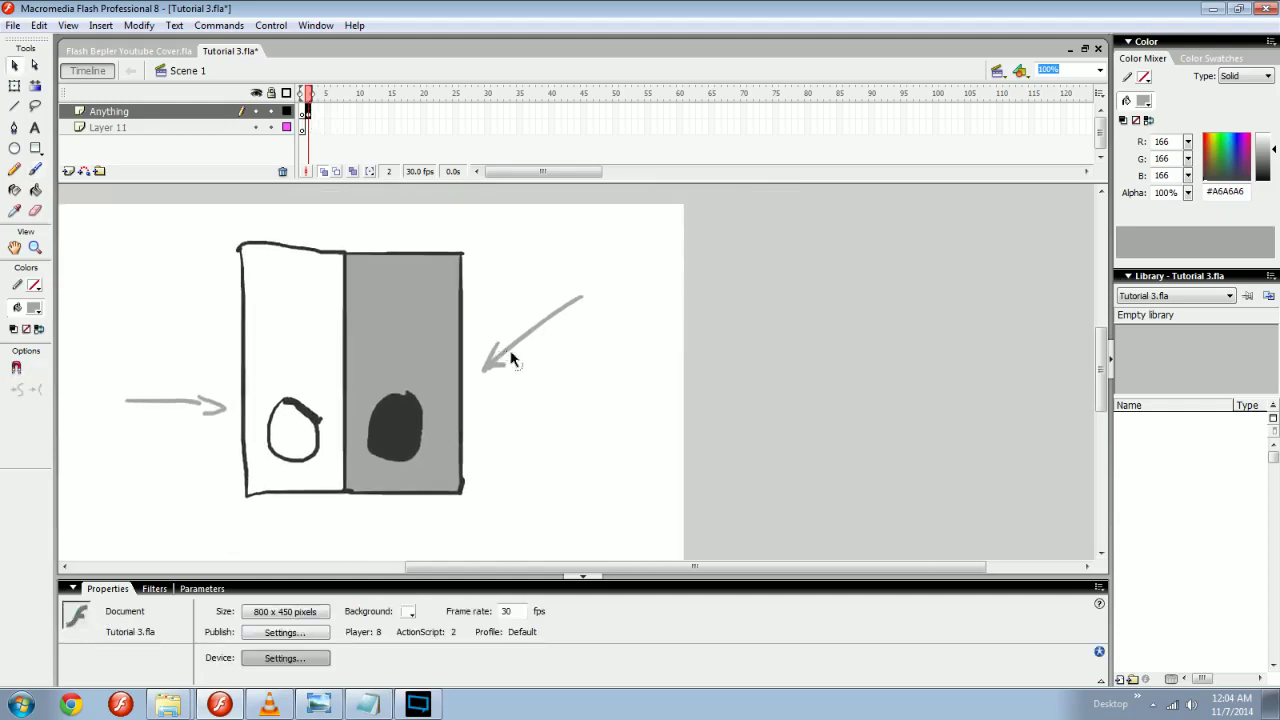
{"action": "key", "text": "b"}
{"action": "left_click", "coordinate": [36, 307]}
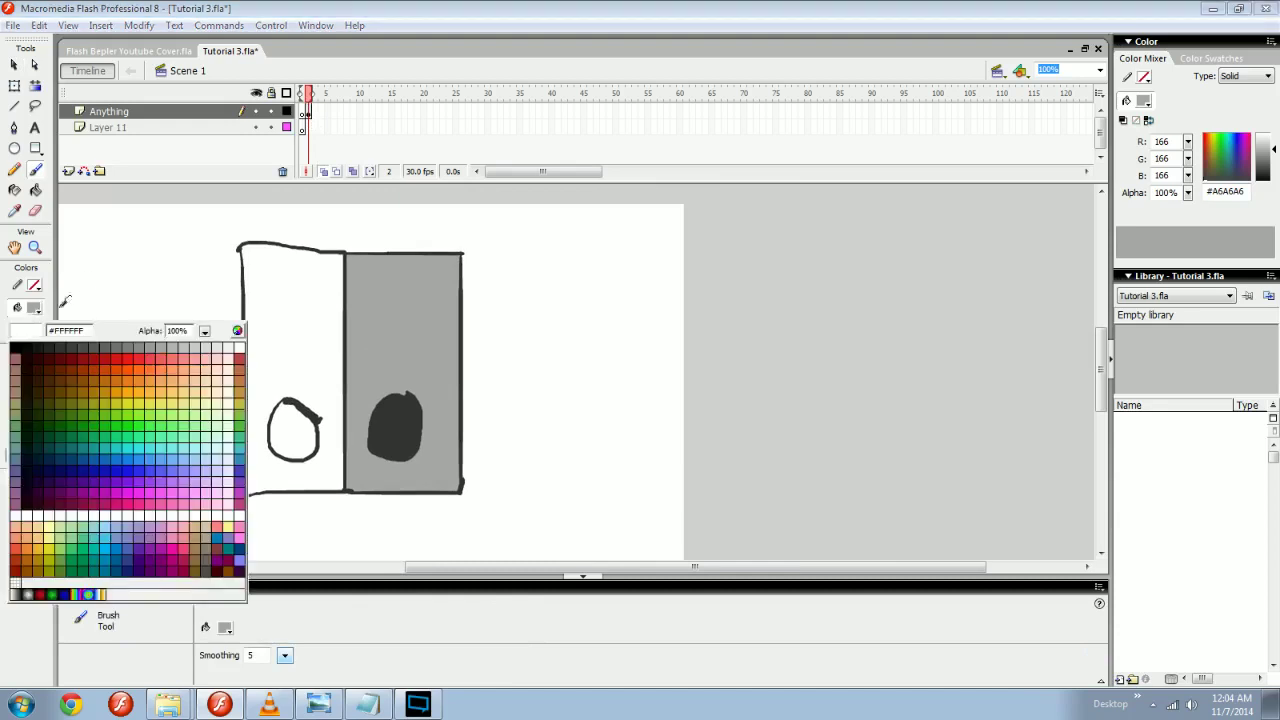
{"action": "left_click", "coordinate": [406, 418]}
{"action": "mouse_move", "coordinate": [205, 295]}
{"action": "left_mouse_down"}
{"action": "mouse_move", "coordinate": [563, 277]}
{"action": "mouse_move", "coordinate": [205, 280]}
{"action": "left_mouse_up"}
{"action": "key", "text": "ctrl+z"}
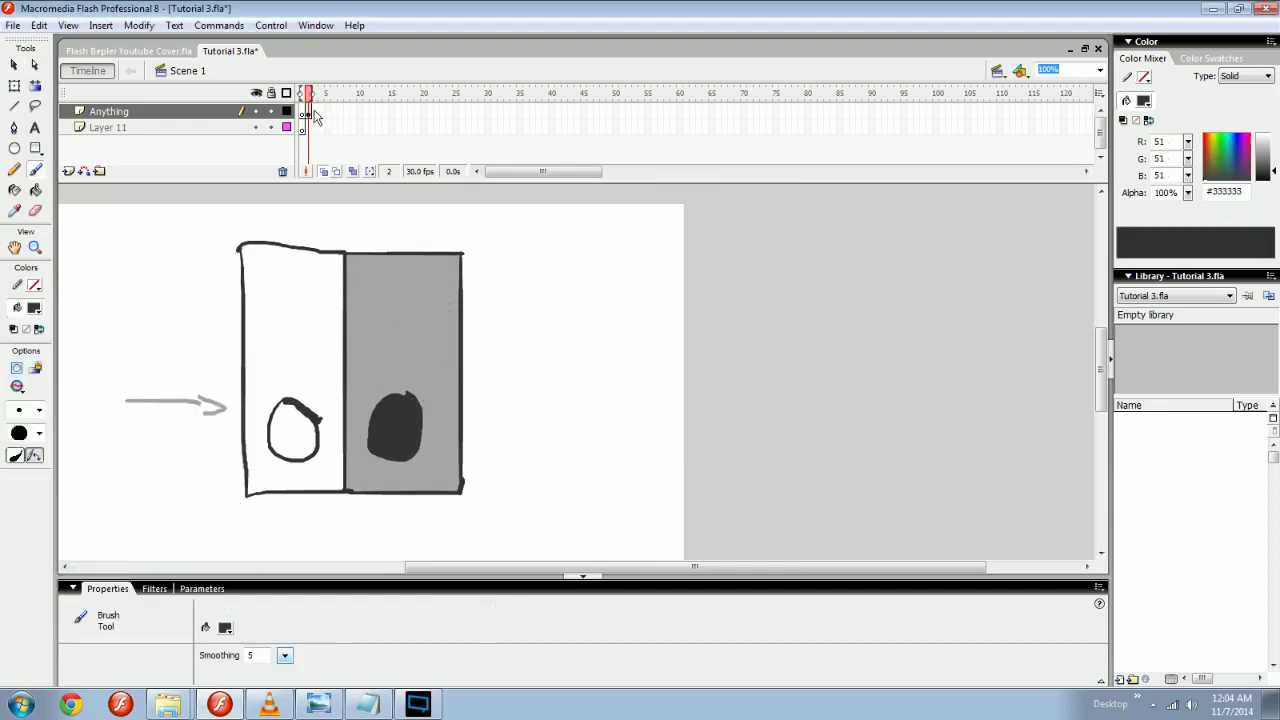
{"action": "left_click_drag", "start_coordinate": [310, 111], "coordinate": [400, 112]}
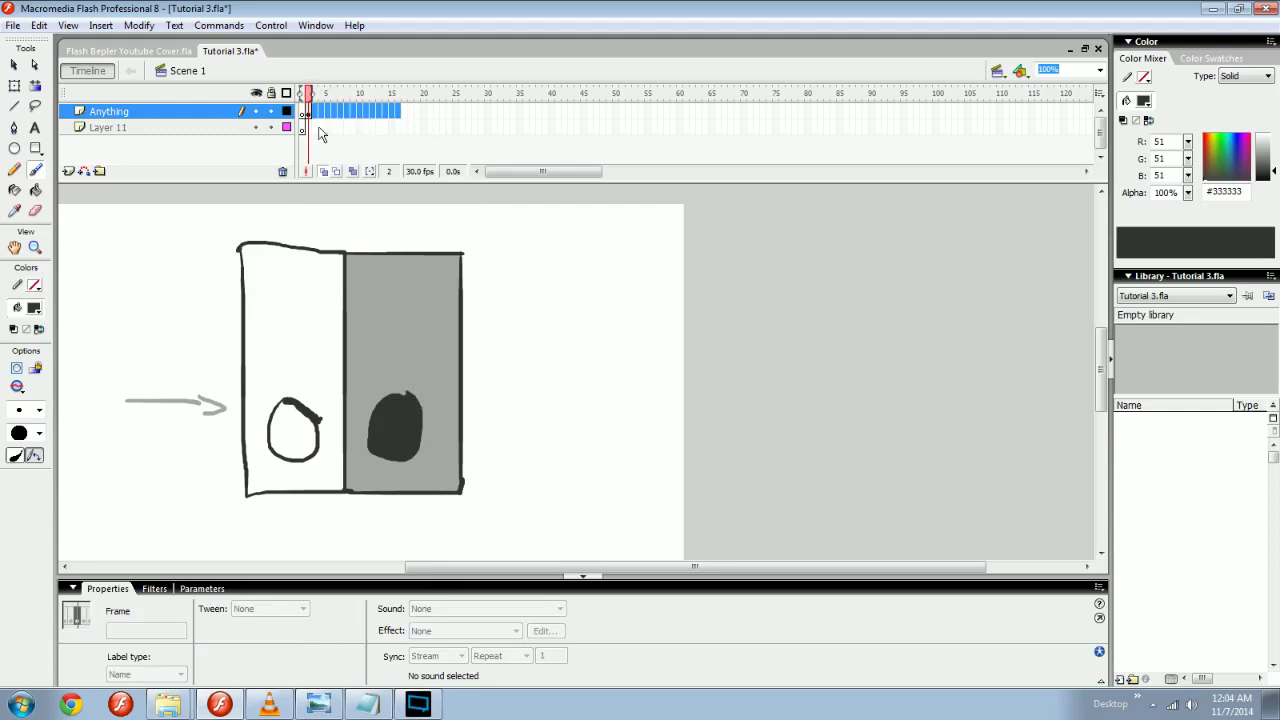
{"action": "left_click", "coordinate": [353, 129]}
{"action": "left_click", "coordinate": [314, 112]}
{"action": "left_click", "coordinate": [310, 113]}
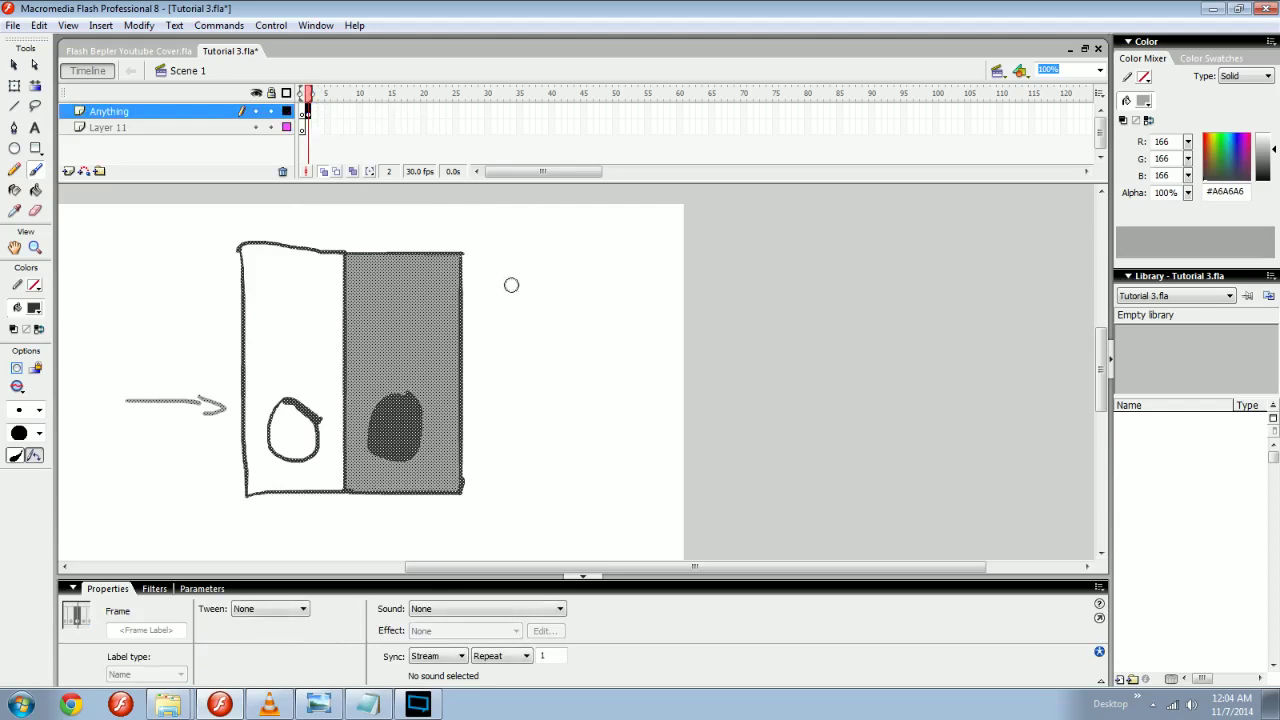
{"action": "left_click", "coordinate": [478, 275]}
Move the right border line of the shaded box outward, leaving space between it and the gray area.
{"action": "key", "text": "v"}
{"action": "left_click", "coordinate": [472, 335]}
{"action": "left_click", "coordinate": [479, 340]}
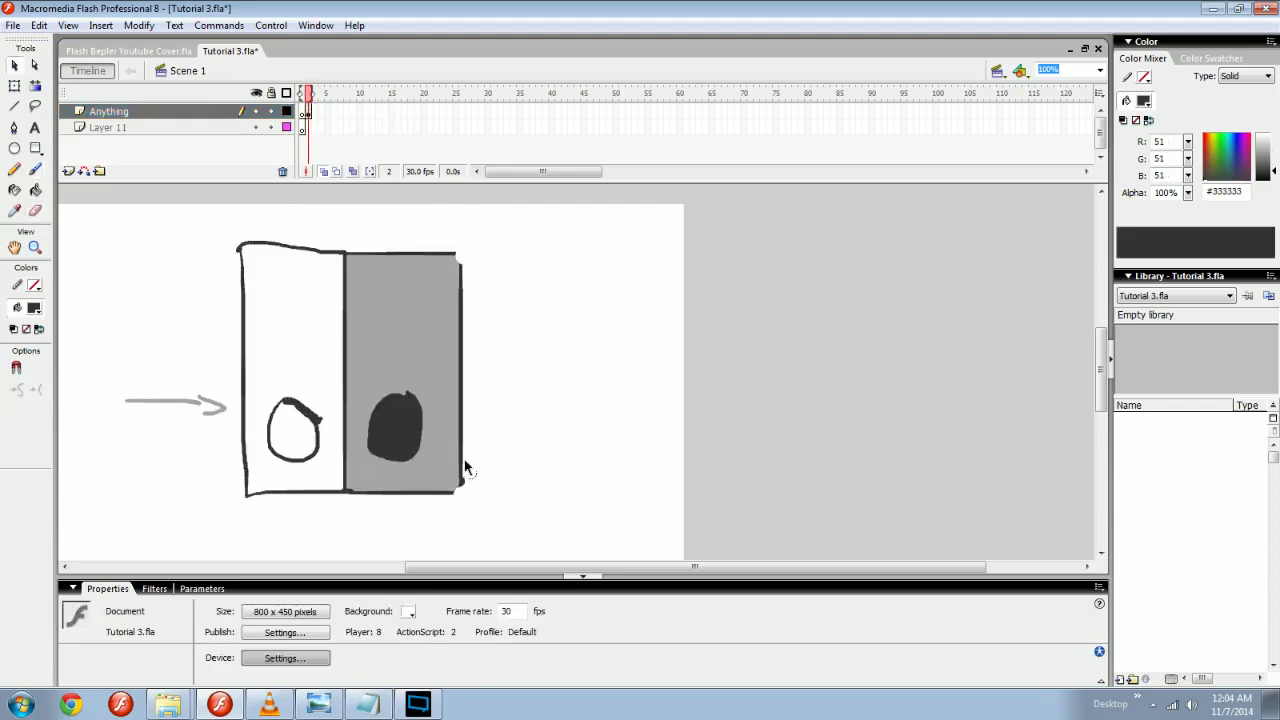
{"action": "left_click", "coordinate": [462, 456]}
{"action": "left_click_drag", "start_coordinate": [470, 461], "coordinate": [611, 449]}
{"action": "left_click", "coordinate": [471, 280]}
Extend the gray area to the moved border line by painting top and bottom edges and filling between them with #A6A6A6.
{"action": "key", "text": "b"}
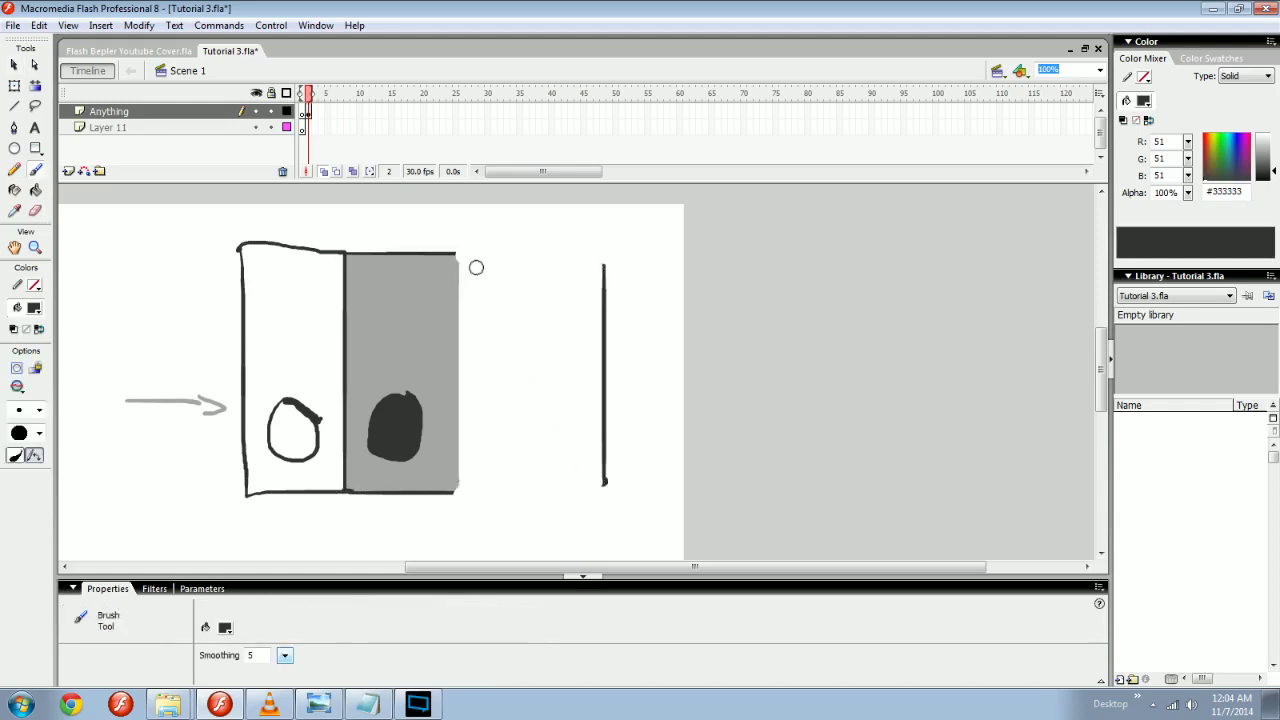
{"action": "left_click", "coordinate": [34, 307]}
{"action": "left_click", "coordinate": [406, 274]}
{"action": "left_click_drag", "start_coordinate": [456, 257], "coordinate": [604, 257]}
{"action": "left_click_drag", "start_coordinate": [458, 488], "coordinate": [606, 487]}
{"action": "key", "text": "k"}
{"action": "left_click", "coordinate": [540, 420]}
{"action": "key", "text": "b"}
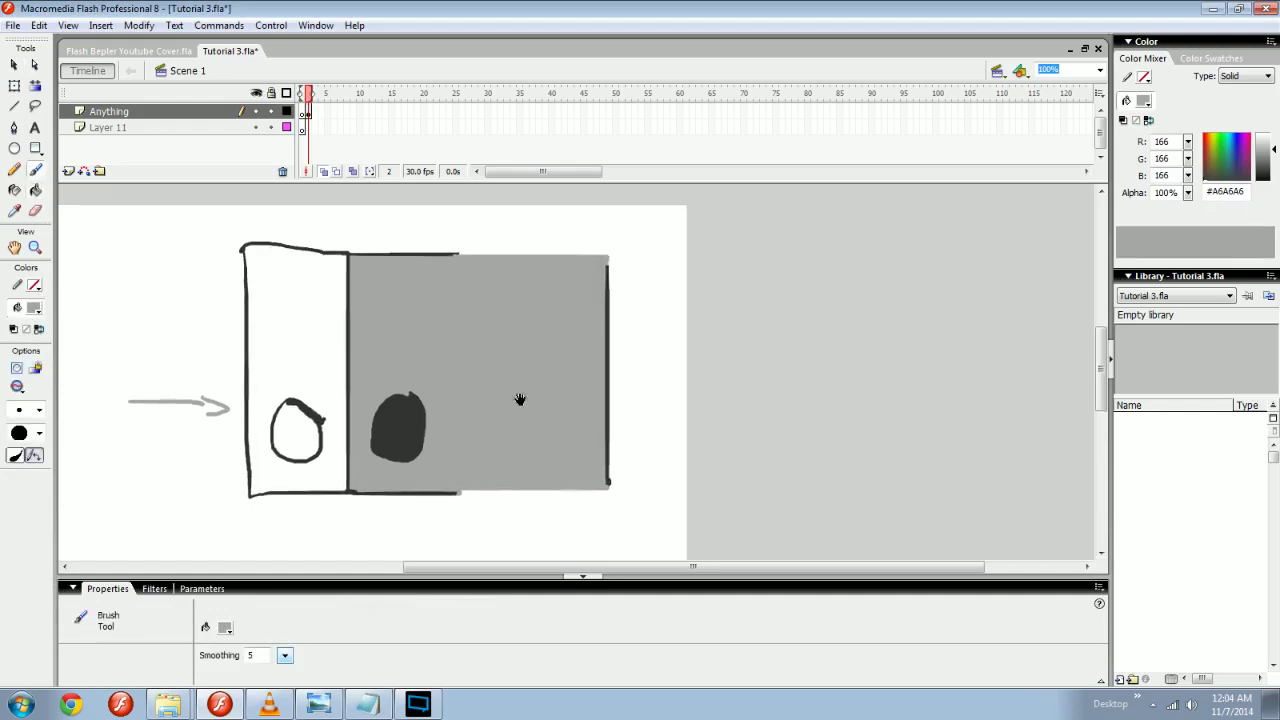
{"action": "left_click_drag", "start_coordinate": [520, 399], "coordinate": [523, 402]}
Insert a keyframe after frame 2 on the Anything layer and undo it.
{"action": "key", "text": "v"}
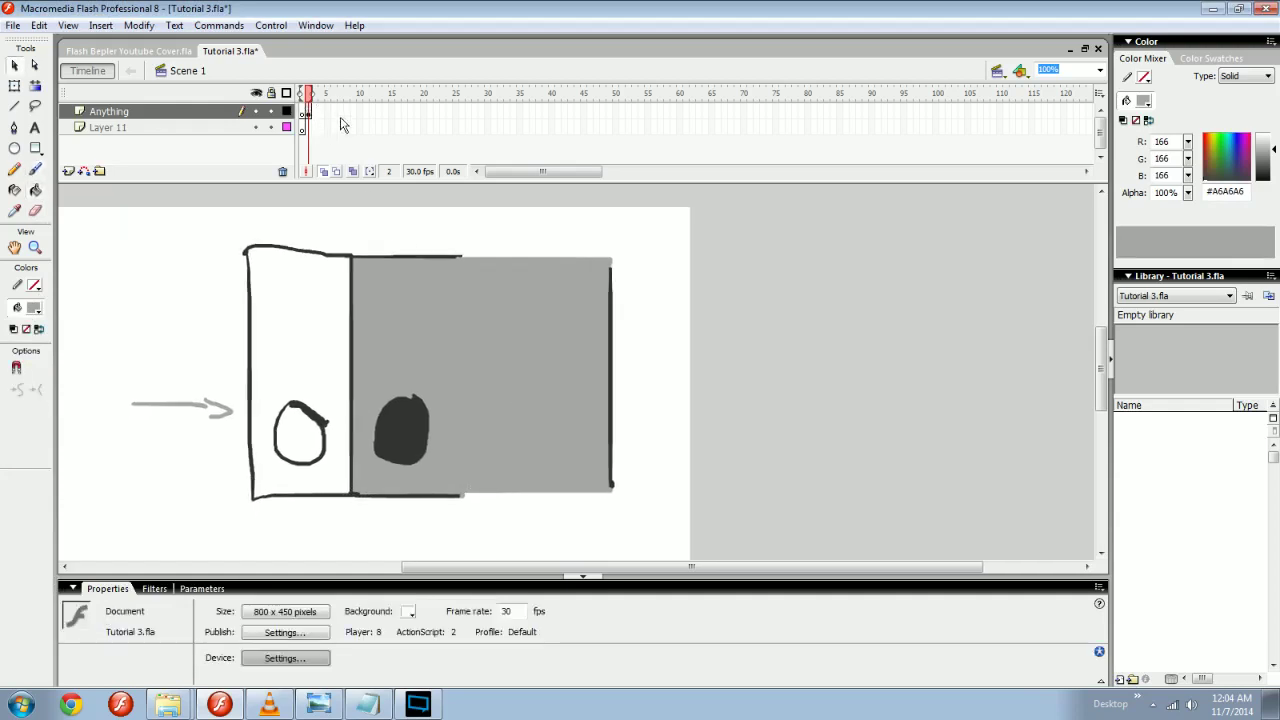
{"action": "right_click", "coordinate": [309, 117]}
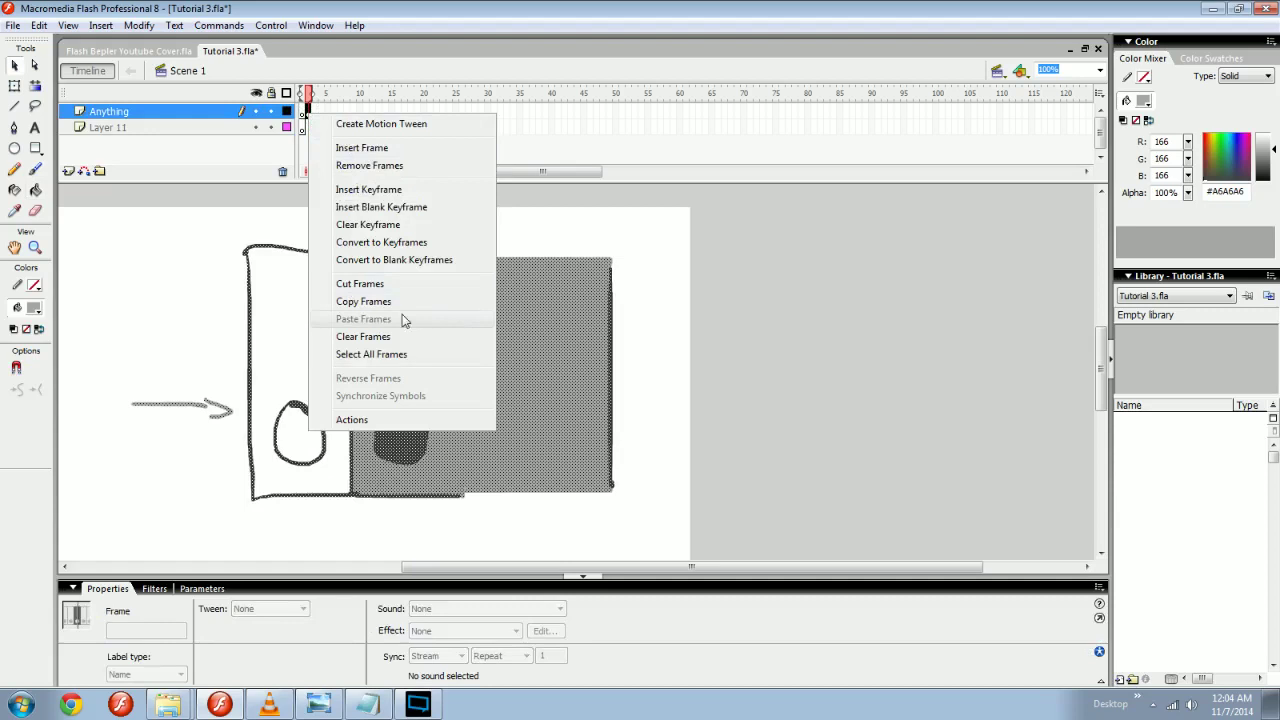
{"action": "left_click", "coordinate": [372, 189]}
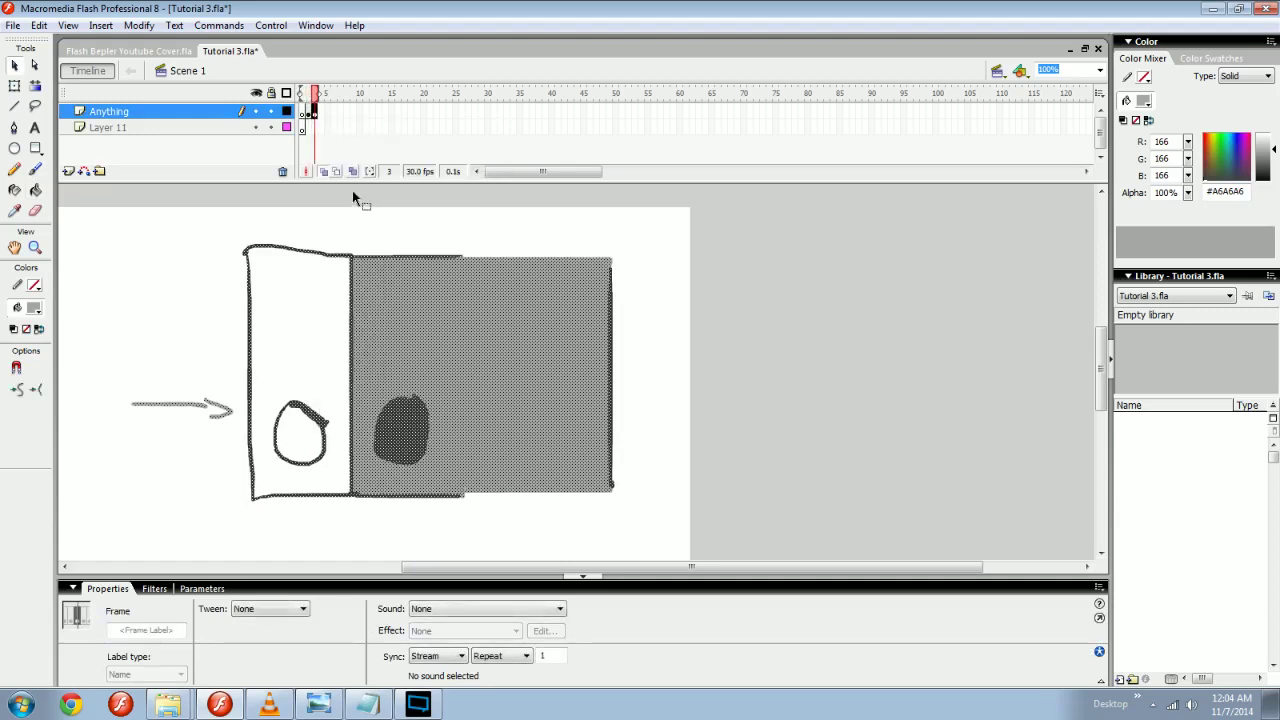
{"action": "key", "text": "ctrl+z"}
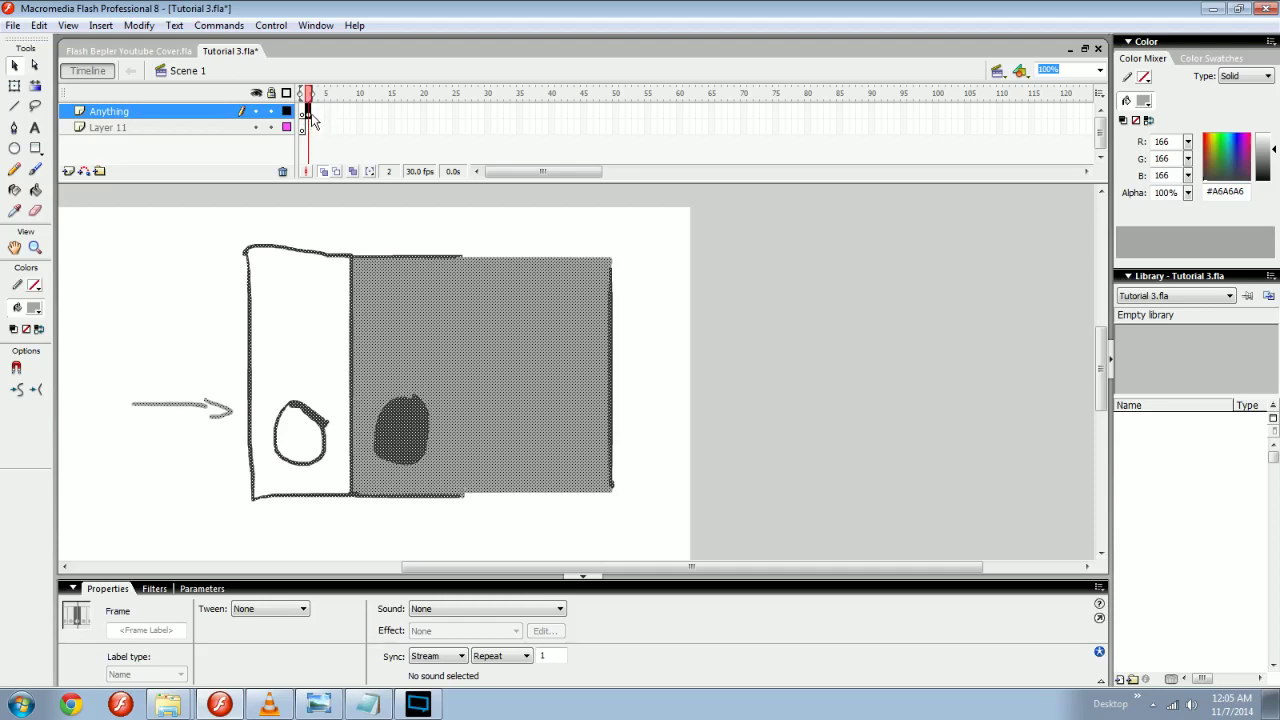
Insert a regular frame at frame 3 of the Anything layer and reselect frame 2.
{"action": "right_click", "coordinate": [312, 108]}
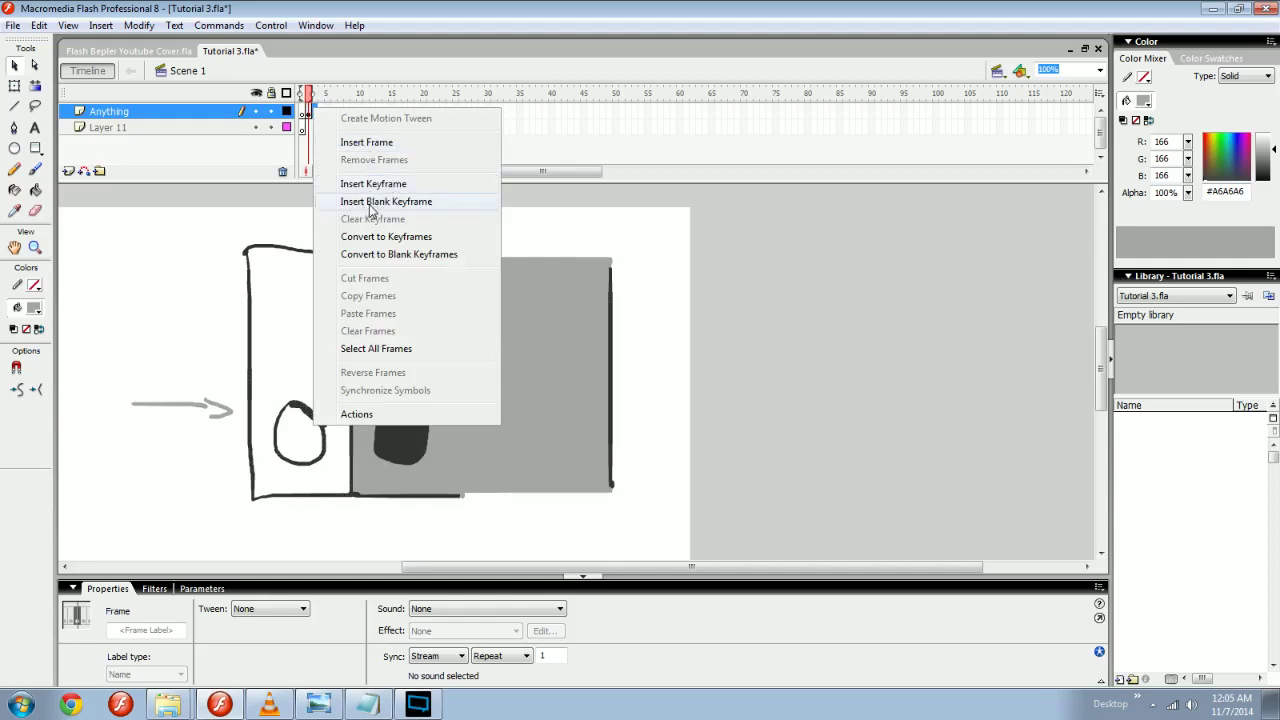
{"action": "left_click", "coordinate": [310, 116]}
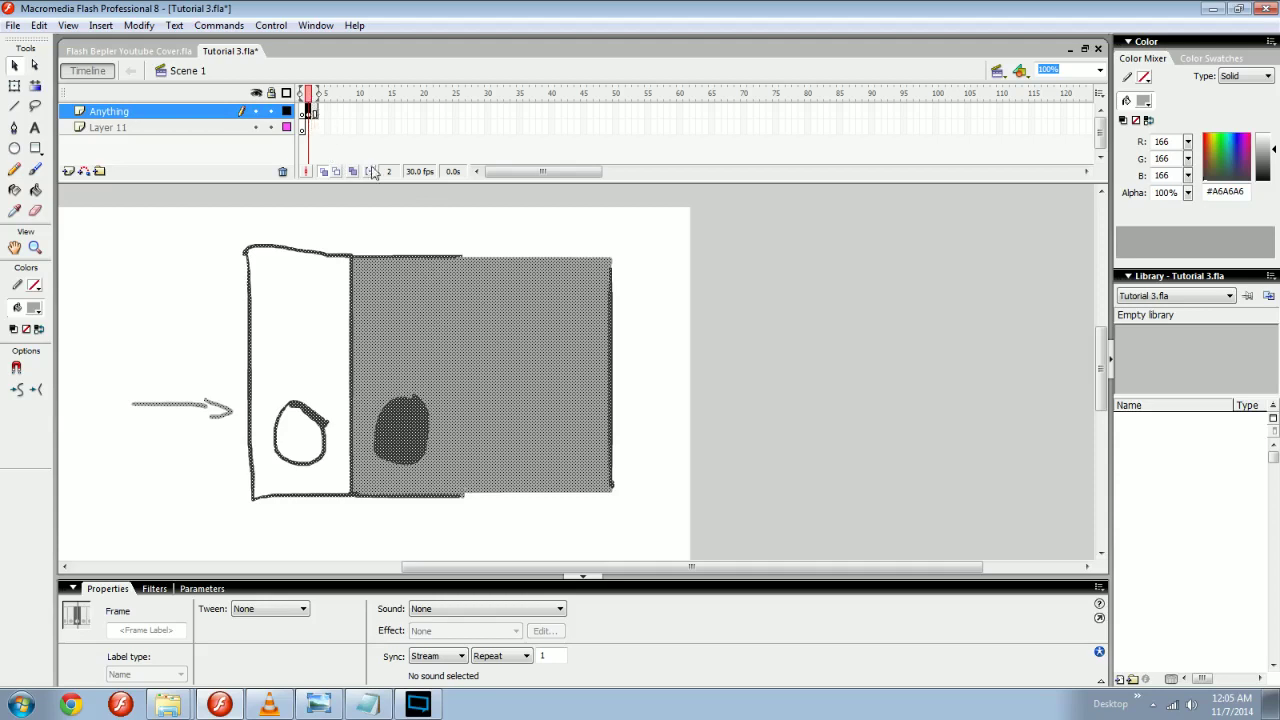
Paint an upright rectangle outline in the extended gray area and fill it with white #FFFFFF.
{"action": "left_click", "coordinate": [472, 230]}
{"action": "key", "text": "b"}
{"action": "left_click", "coordinate": [1144, 101]}
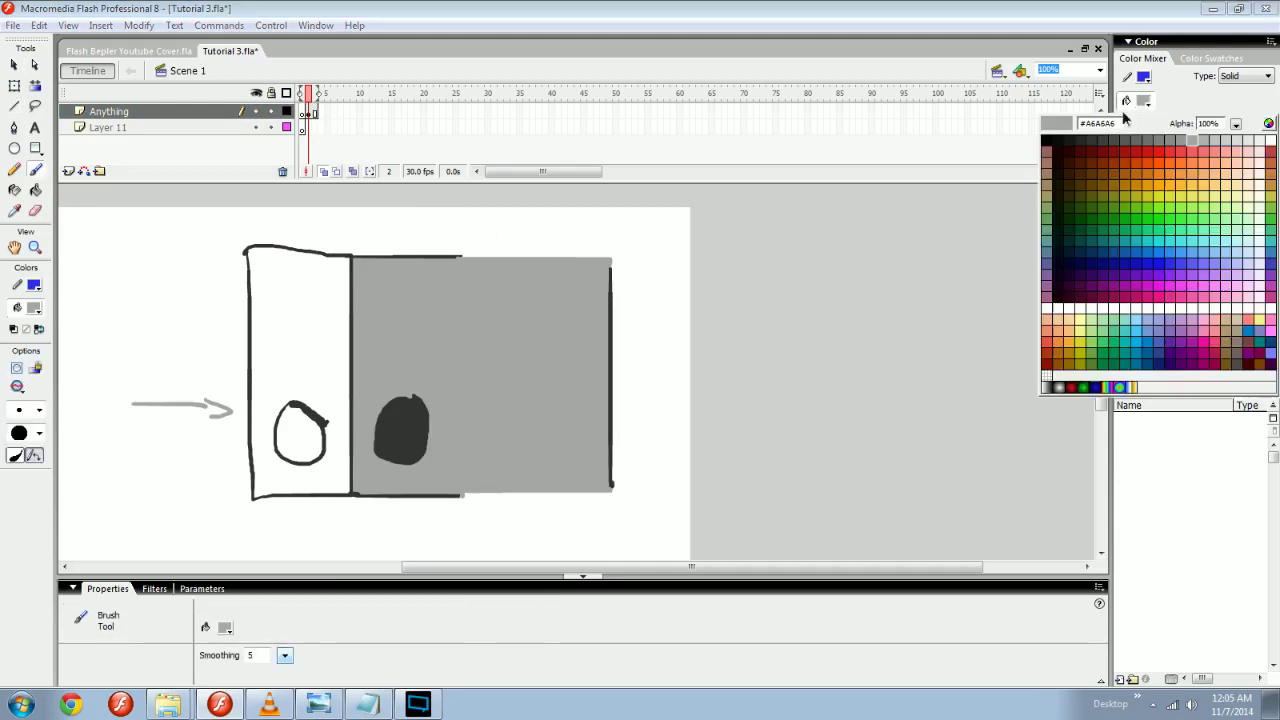
{"action": "left_click", "coordinate": [1044, 124]}
{"action": "left_click_drag", "start_coordinate": [529, 360], "coordinate": [536, 464]}
{"action": "key", "text": "ctrl+z"}
{"action": "left_click_drag", "start_coordinate": [485, 362], "coordinate": [488, 466]}
{"action": "key", "text": "ctrl+z"}
{"action": "mouse_move", "coordinate": [516, 355]}
{"action": "left_mouse_down"}
{"action": "mouse_move", "coordinate": [520, 466]}
{"action": "mouse_move", "coordinate": [572, 460]}
{"action": "mouse_move", "coordinate": [516, 347]}
{"action": "mouse_move", "coordinate": [517, 386]}
{"action": "left_mouse_up"}
{"action": "key", "text": "k"}
{"action": "left_click_drag", "start_coordinate": [1266, 170], "coordinate": [1262, 131]}
{"action": "left_click", "coordinate": [555, 382]}
{"action": "mouse_move", "coordinate": [544, 405]}
{"action": "left_mouse_down"}
{"action": "mouse_move", "coordinate": [586, 411]}
{"action": "mouse_move", "coordinate": [655, 393]}
{"action": "left_mouse_up"}
Paint a short line, a right-pointing arrow and a curly brace in dark gray #333333 below the gray area.
{"action": "key", "text": "v"}
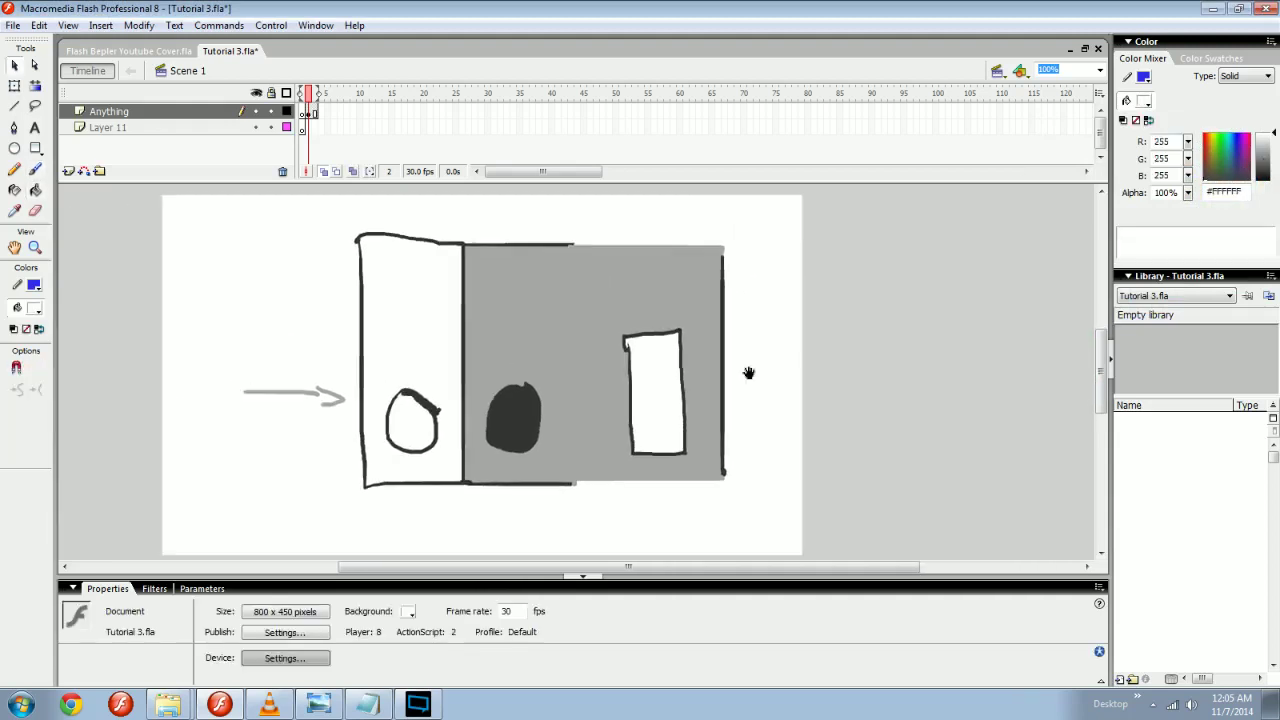
{"action": "key", "text": "b"}
{"action": "left_click", "coordinate": [34, 308]}
{"action": "left_click", "coordinate": [12, 372]}
{"action": "left_click_drag", "start_coordinate": [492, 511], "coordinate": [552, 509]}
{"action": "left_click_drag", "start_coordinate": [561, 518], "coordinate": [521, 492]}
{"action": "left_click_drag", "start_coordinate": [537, 480], "coordinate": [622, 482]}
{"action": "mouse_move", "coordinate": [621, 477]}
{"action": "left_mouse_down"}
{"action": "mouse_move", "coordinate": [645, 484]}
{"action": "mouse_move", "coordinate": [614, 493]}
{"action": "left_mouse_up"}
{"action": "left_click_drag", "start_coordinate": [634, 488], "coordinate": [609, 488]}
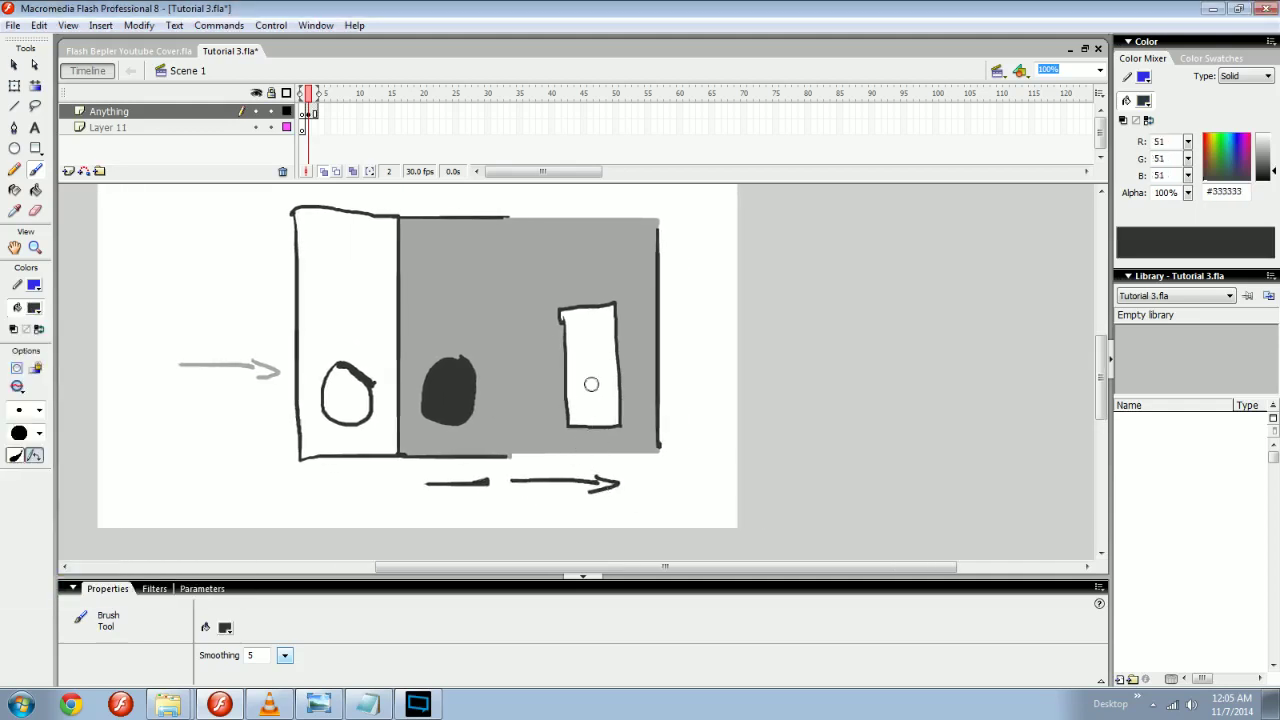
{"action": "mouse_move", "coordinate": [431, 508]}
{"action": "left_mouse_down"}
{"action": "mouse_move", "coordinate": [499, 508]}
{"action": "mouse_move", "coordinate": [519, 525]}
{"action": "mouse_move", "coordinate": [539, 509]}
{"action": "mouse_move", "coordinate": [605, 513]}
{"action": "mouse_move", "coordinate": [638, 490]}
{"action": "left_mouse_up"}
Paint a vertical dividing line through the gray area between the dark dot and the white rectangle.
{"action": "left_click_drag", "start_coordinate": [528, 228], "coordinate": [528, 466]}
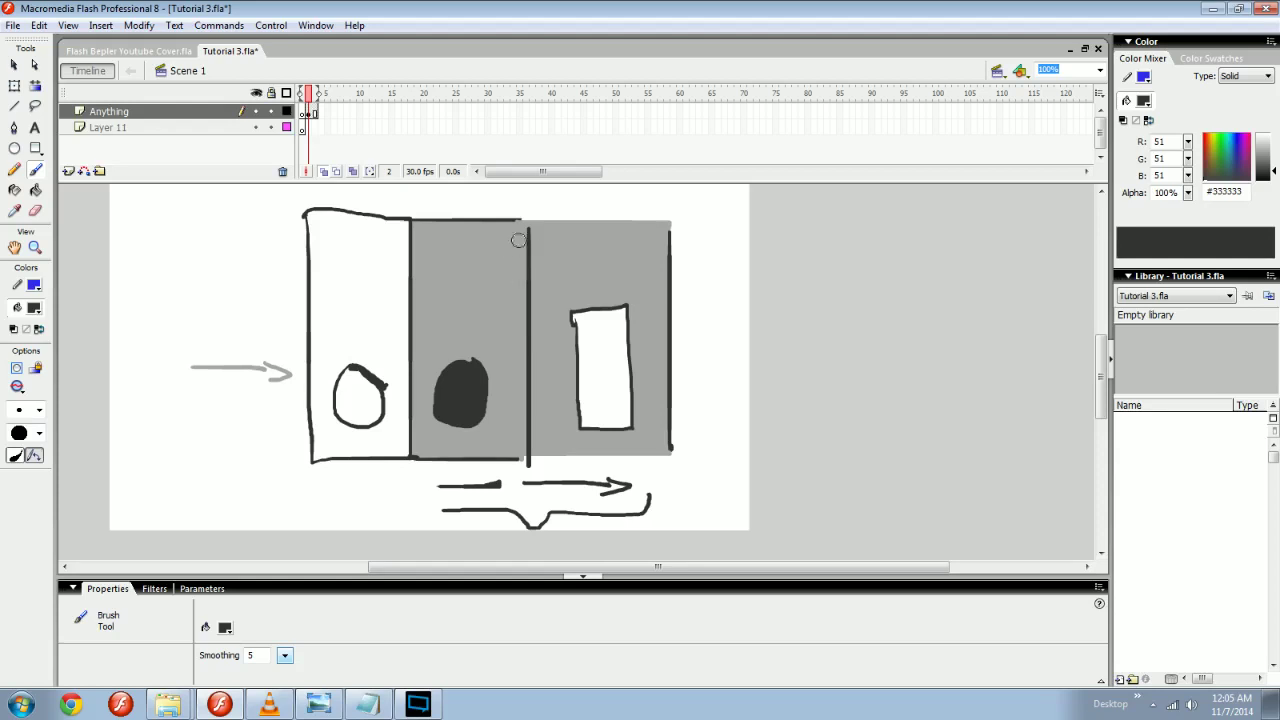
{"action": "key", "text": "ctrl+z"}
{"action": "left_click_drag", "start_coordinate": [510, 230], "coordinate": [510, 448]}
Delete the white rectangle's outline and refill the rectangle with gray #A6A6A6.
{"action": "key", "text": "v"}
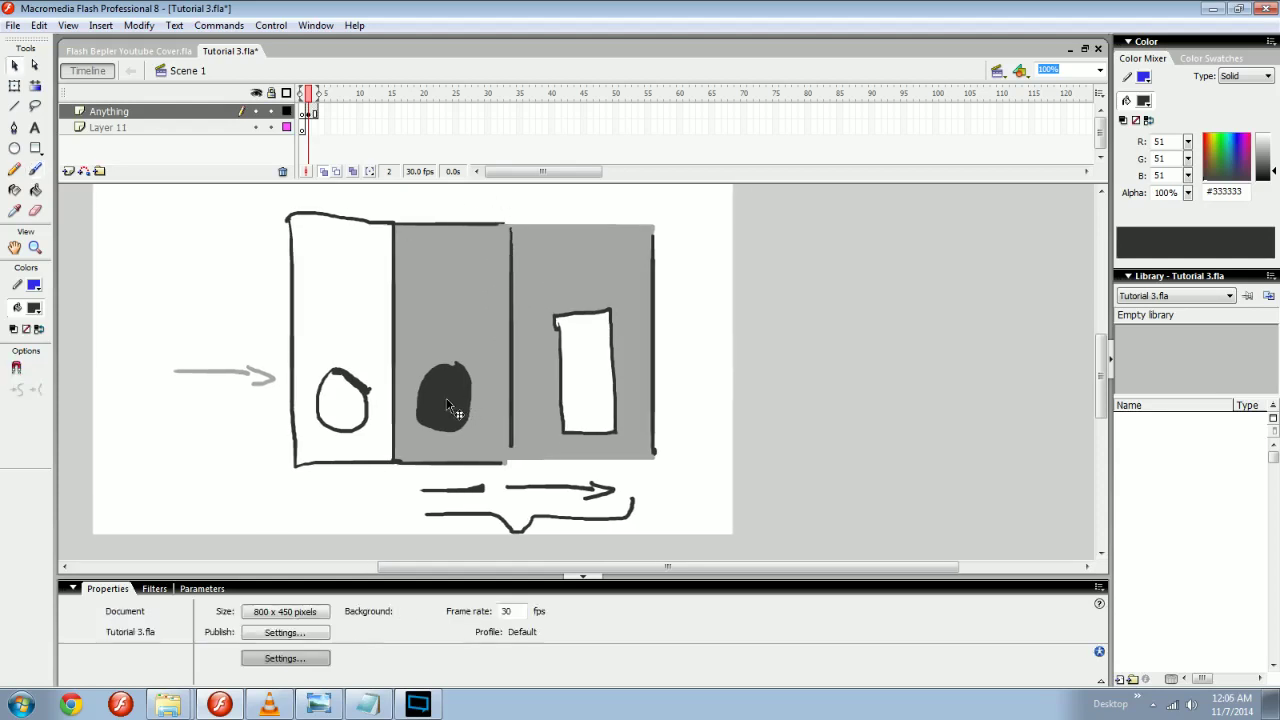
{"action": "left_click", "coordinate": [458, 408]}
{"action": "left_click", "coordinate": [595, 353]}
{"action": "key", "text": "Delete"}
{"action": "left_click", "coordinate": [613, 374]}
{"action": "key", "text": "Delete"}
{"action": "key", "text": "l"}
{"action": "key", "text": "k"}
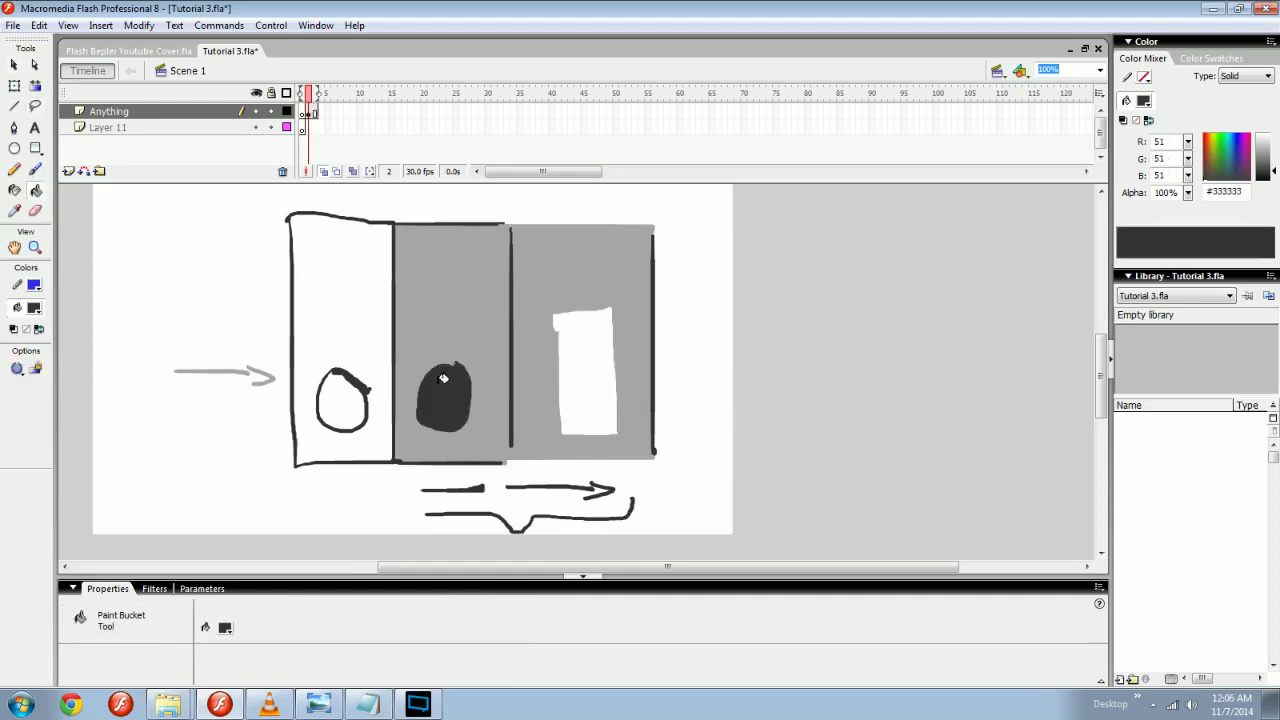
{"action": "left_click", "coordinate": [33, 308]}
{"action": "left_click", "coordinate": [571, 298]}
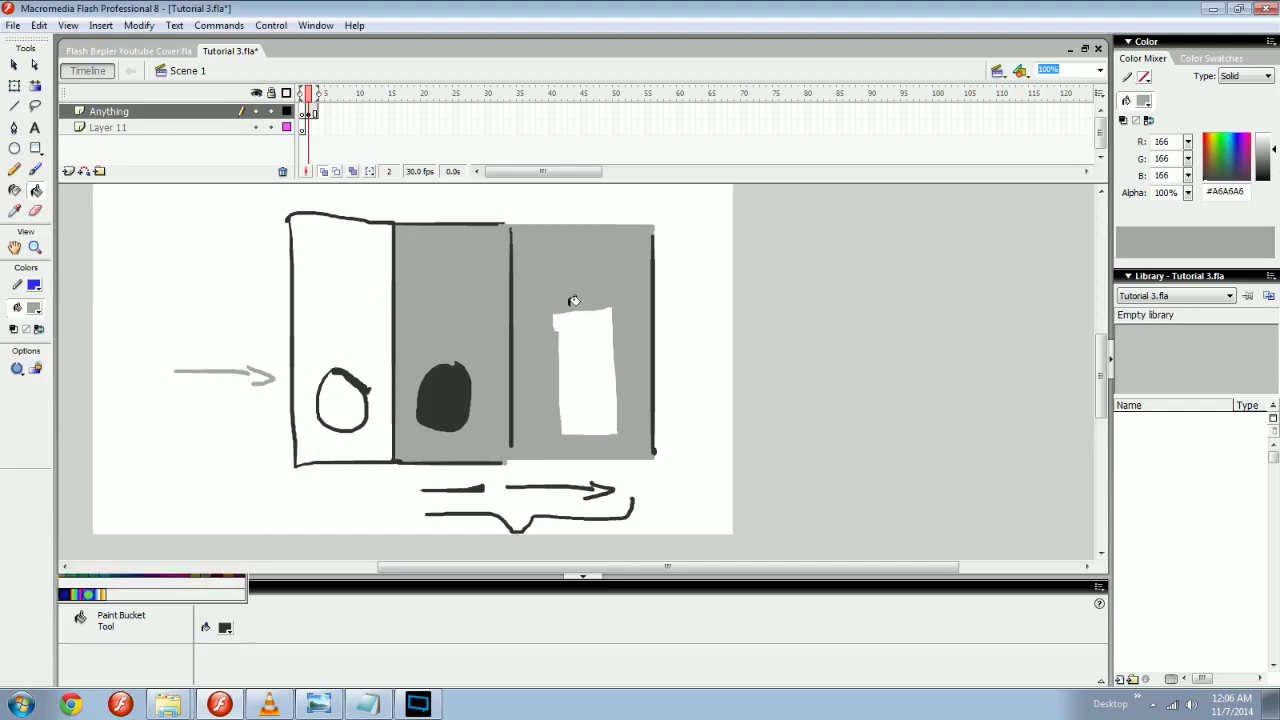
{"action": "left_click", "coordinate": [577, 338]}
Place a copy of the dark dot in the second gray section.
{"action": "key", "text": "v"}
{"action": "left_click_drag", "start_coordinate": [447, 400], "coordinate": [590, 398]}
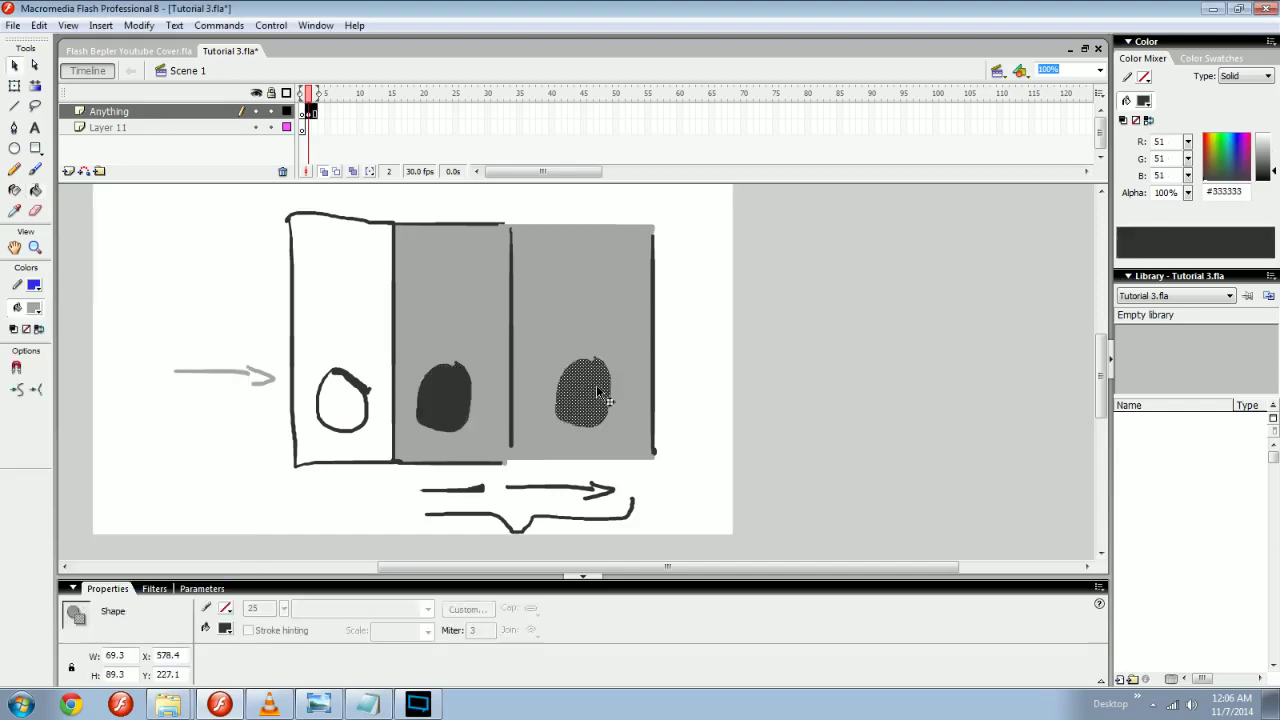
{"action": "left_click", "coordinate": [697, 400]}
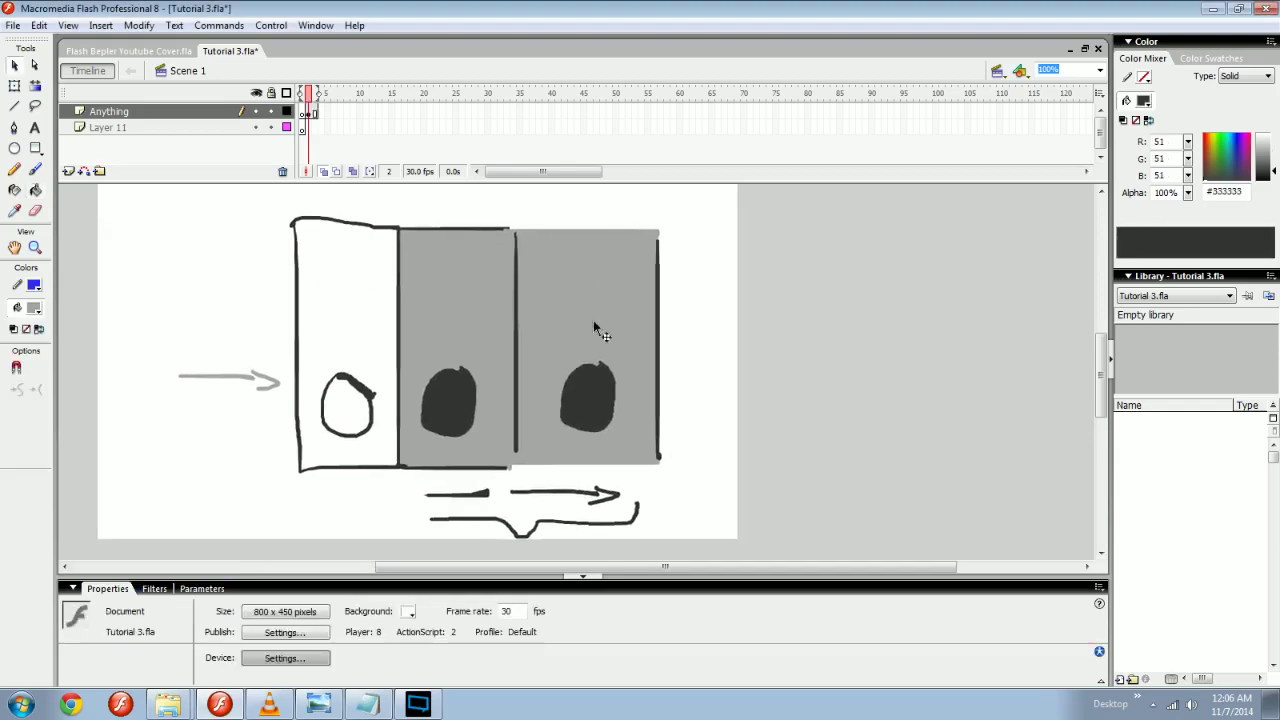
Convert frame 3 of the Anything layer to a keyframe containing the same drawing.
{"action": "left_click", "coordinate": [316, 112]}
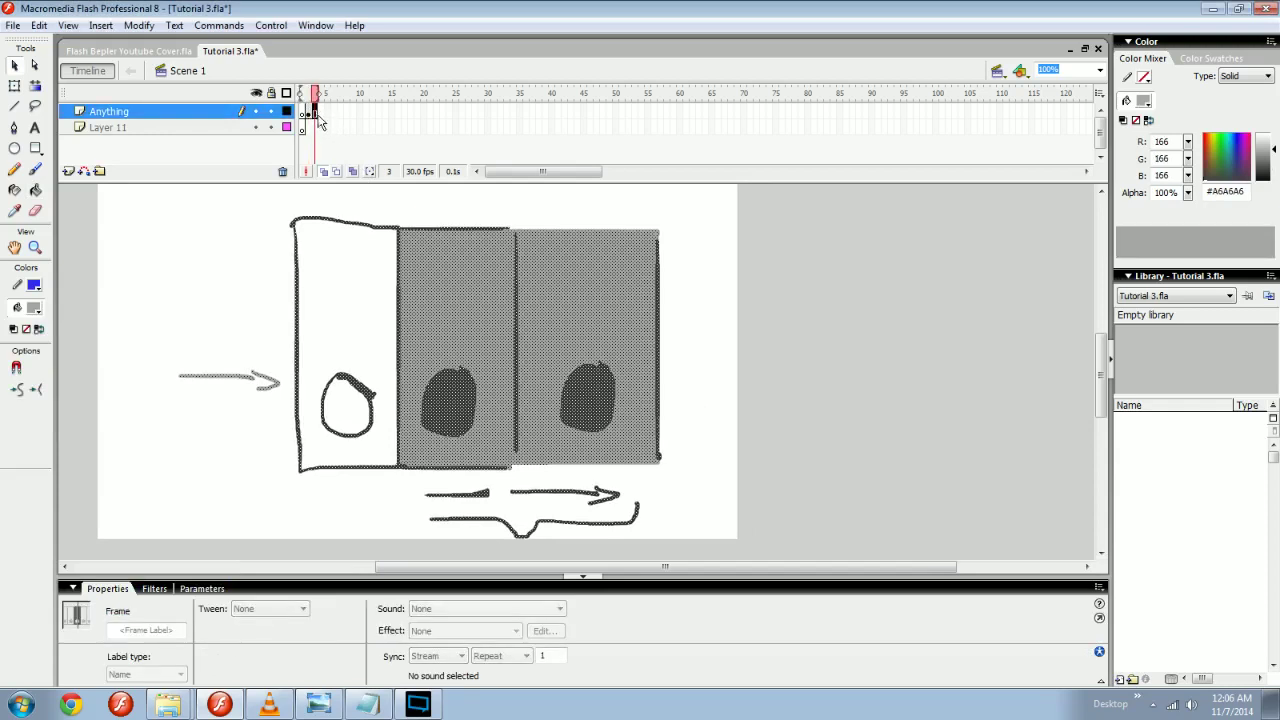
{"action": "left_click", "coordinate": [360, 205]}
{"action": "mouse_move", "coordinate": [315, 97]}
{"action": "left_mouse_down"}
{"action": "mouse_move", "coordinate": [303, 98]}
{"action": "mouse_move", "coordinate": [317, 97]}
{"action": "left_mouse_up"}
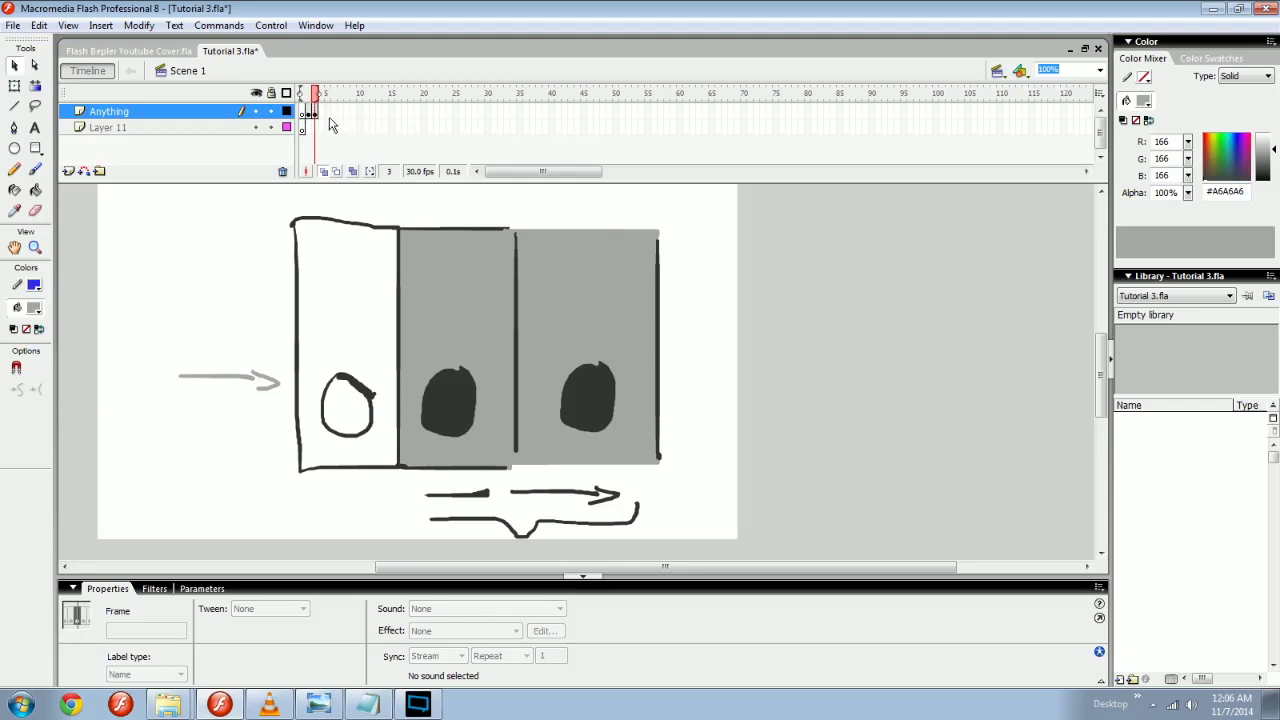
{"action": "left_click_drag", "start_coordinate": [330, 112], "coordinate": [337, 111]}
{"action": "left_click", "coordinate": [416, 111]}
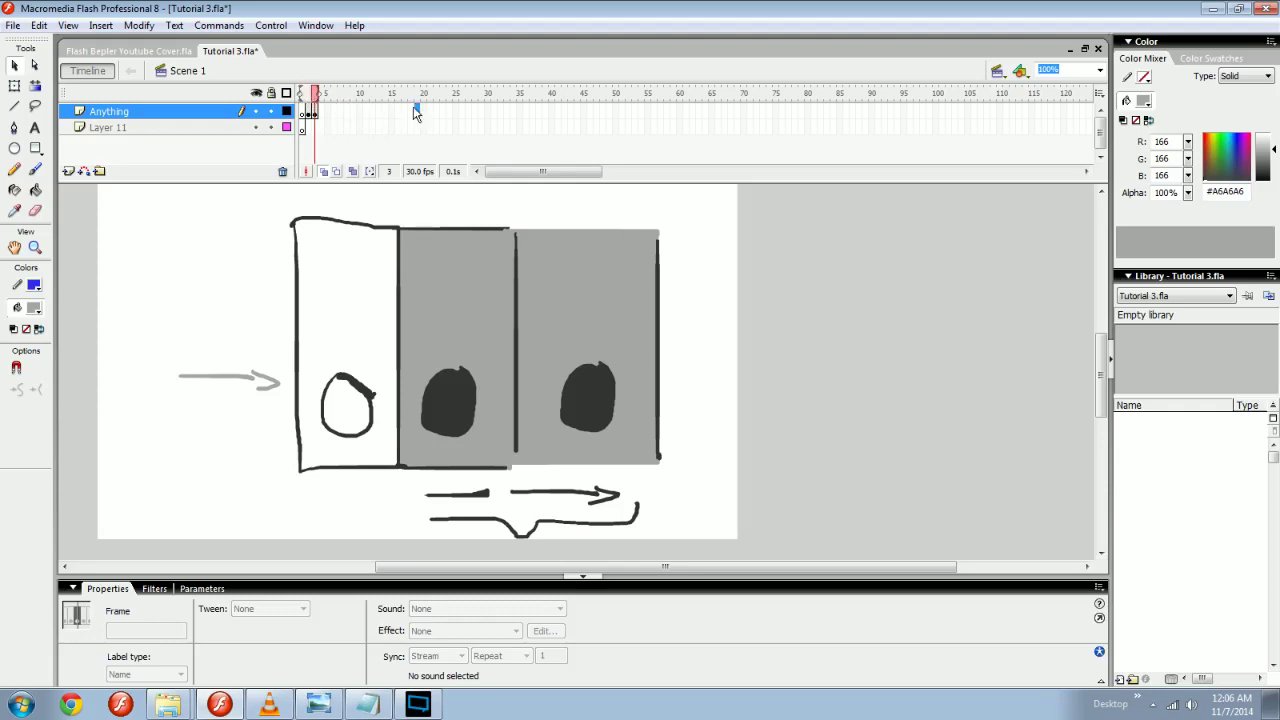
Draw a wide rectangle across both gray sections on frame 3 and color it red #E63C3C.
{"action": "left_click", "coordinate": [358, 111]}
{"action": "left_click_drag", "start_coordinate": [704, 272], "coordinate": [446, 322]}
{"action": "left_click", "coordinate": [1204, 143]}
{"action": "left_click", "coordinate": [1263, 147]}
{"action": "left_click", "coordinate": [1263, 154]}
{"action": "left_click", "coordinate": [720, 285]}
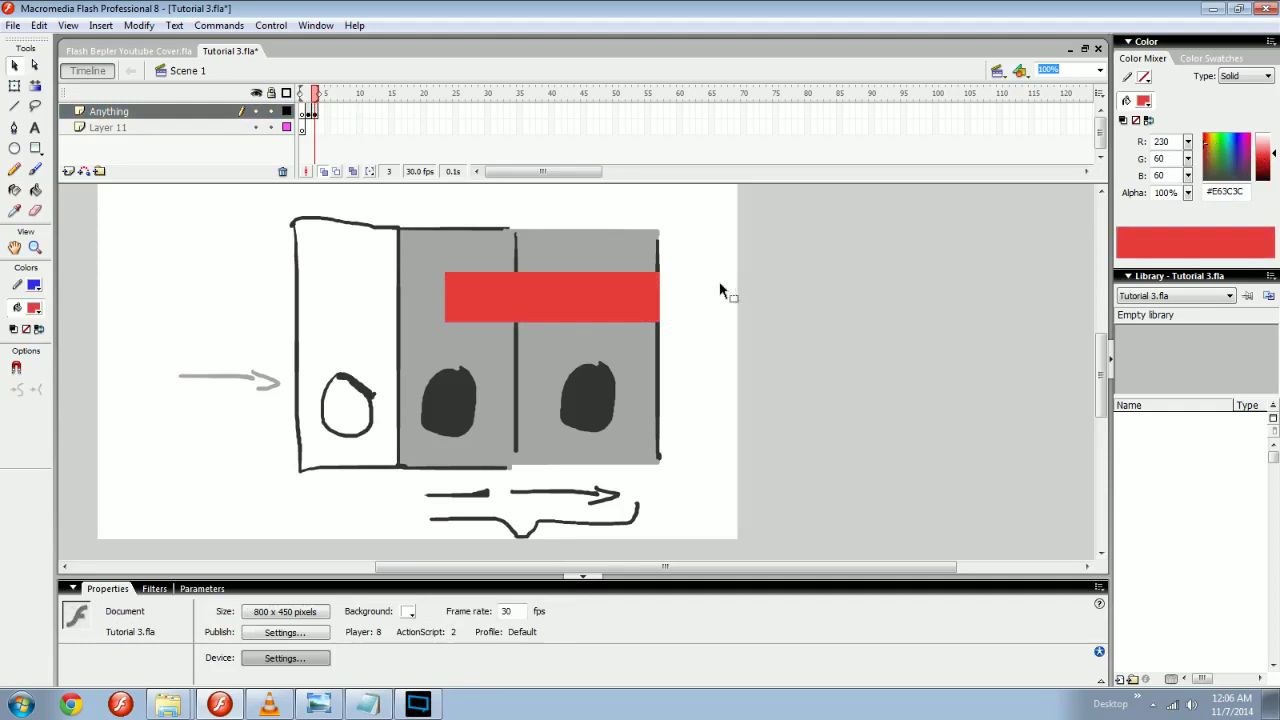
Turn off onion skinning and step from frame 2 to frame 3 to compare their drawings.
{"action": "left_click", "coordinate": [309, 112]}
{"action": "left_click", "coordinate": [510, 208]}
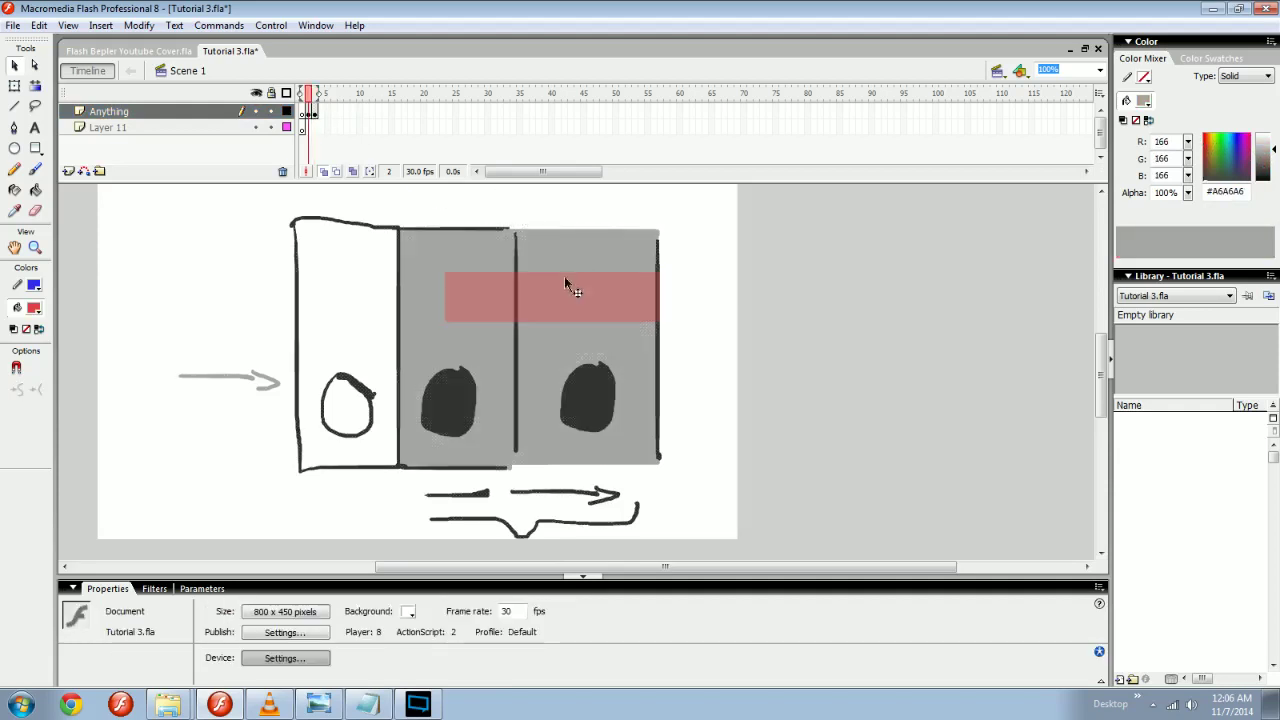
{"action": "left_click", "coordinate": [323, 171]}
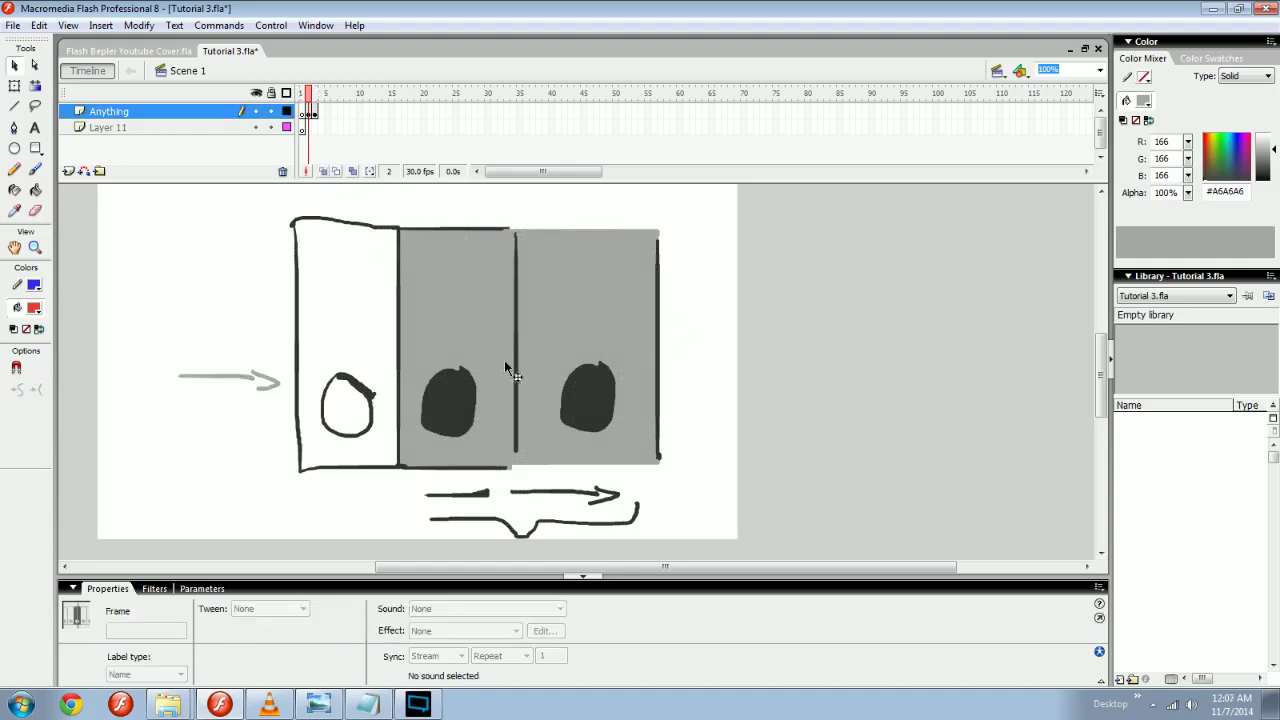
{"action": "key", "text": "period"}
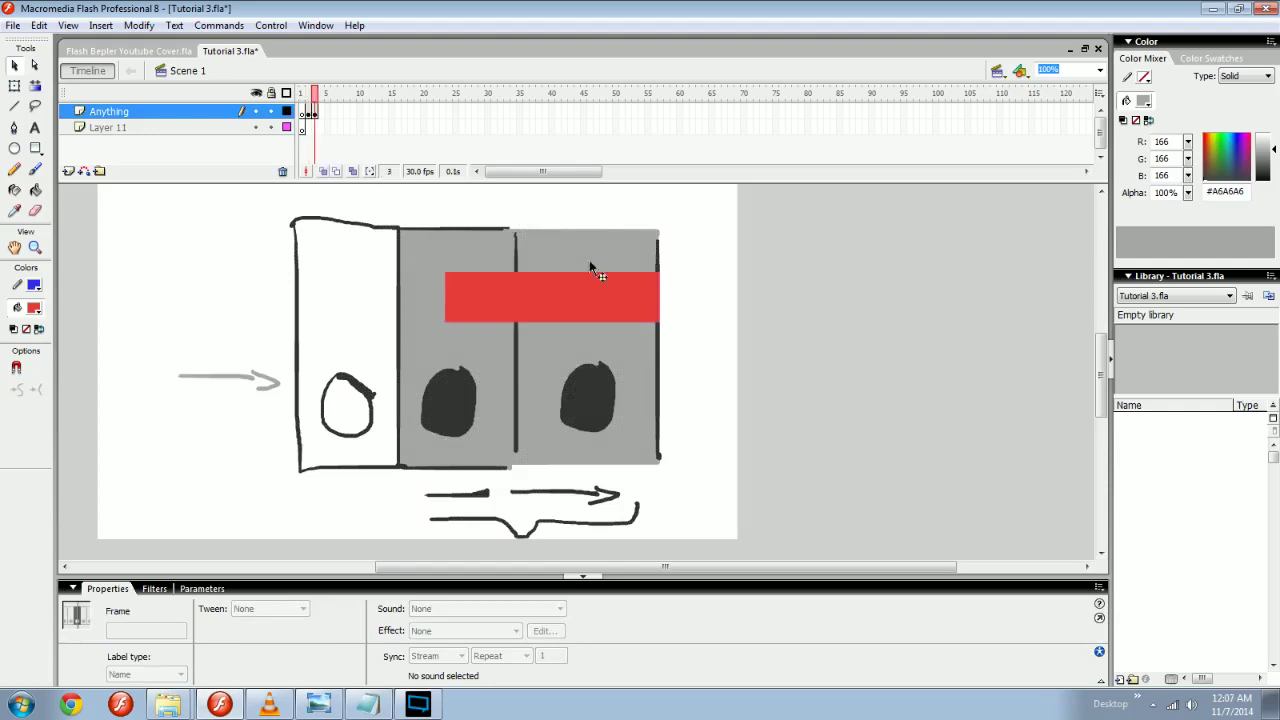
Insert a keyframe at frame 10 of the Anything layer and select the span from frame 3 to frame 9.
{"action": "left_click", "coordinate": [362, 116]}
{"action": "key", "text": "F6"}
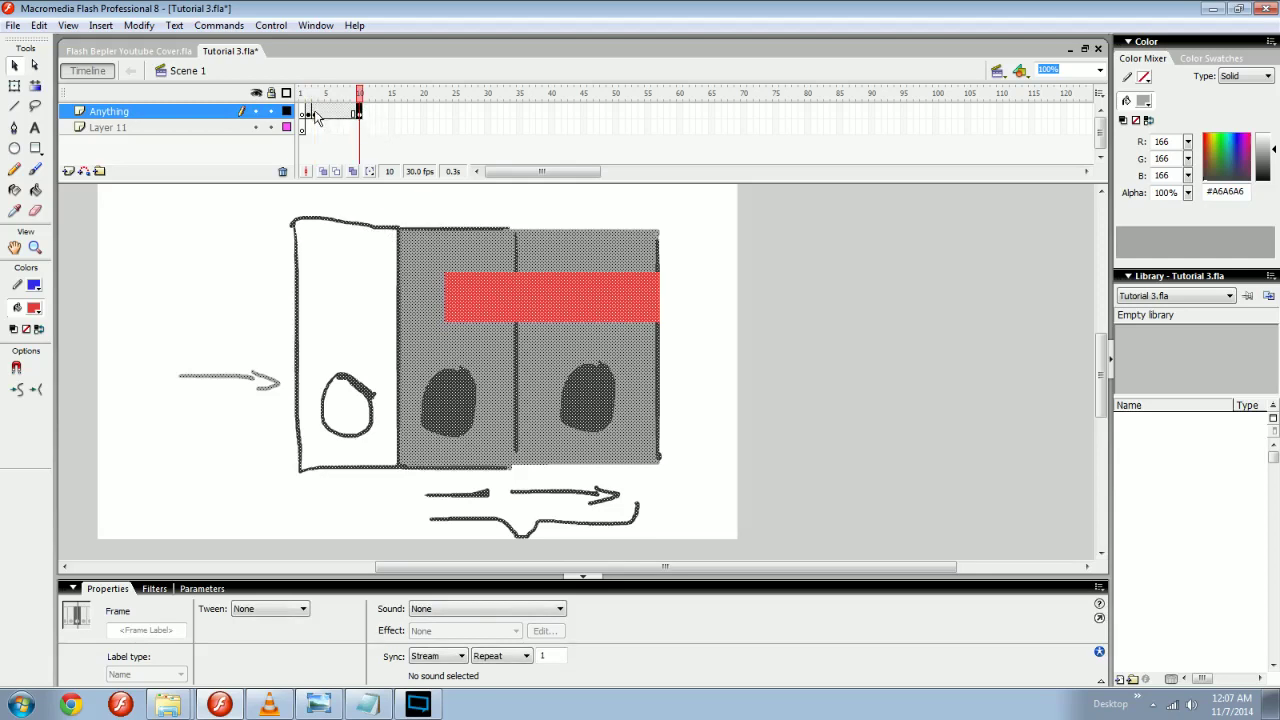
{"action": "left_click", "coordinate": [315, 113]}
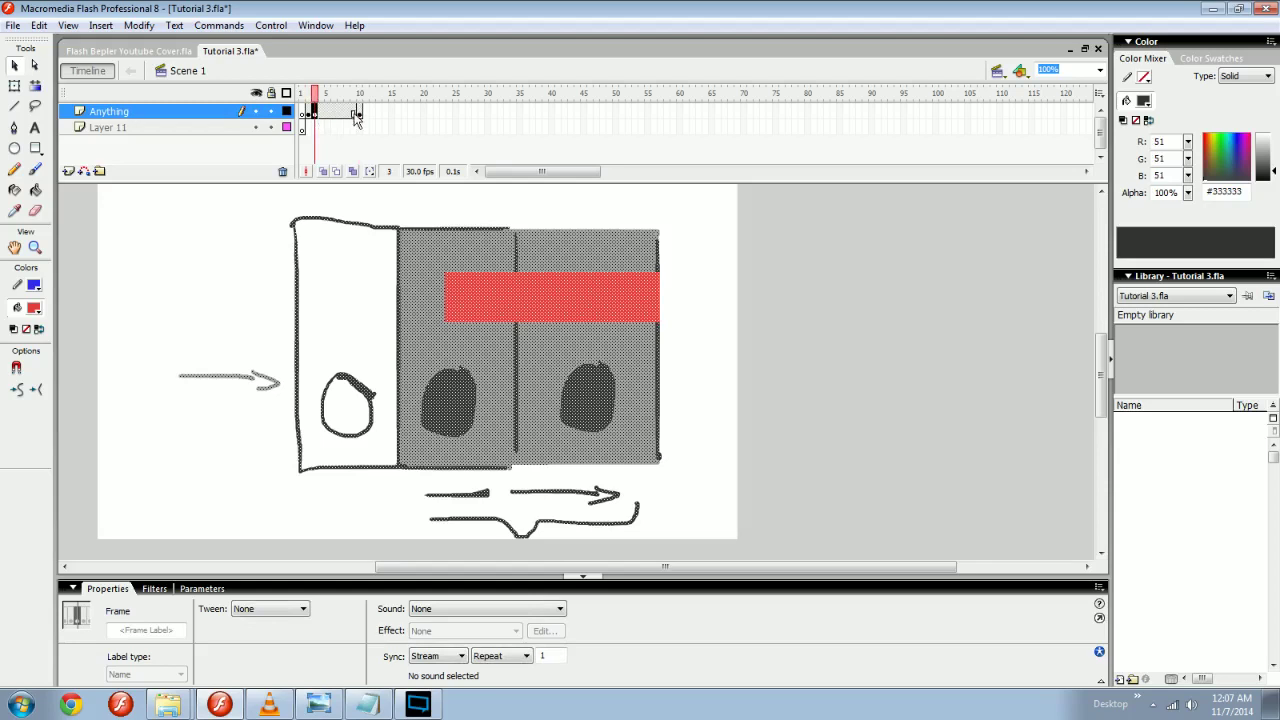
{"action": "left_click_drag", "start_coordinate": [318, 113], "coordinate": [354, 114]}
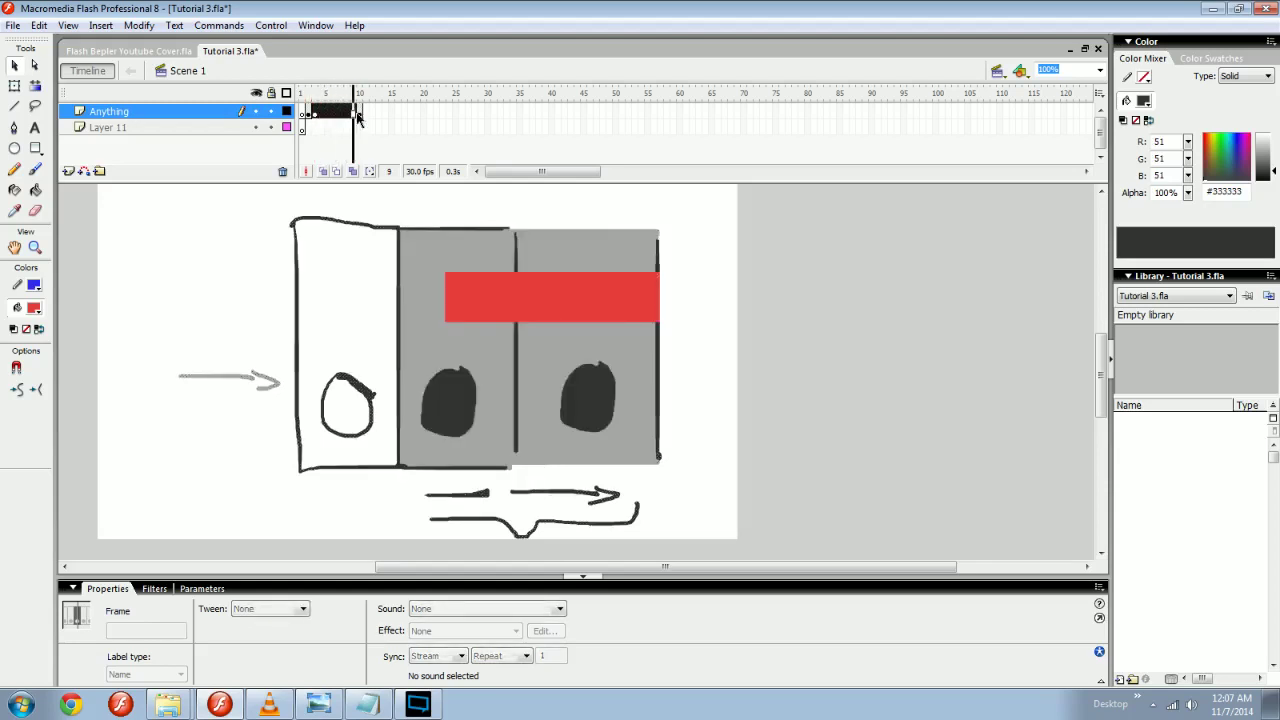
Compare the held drawing on frames 3 and 4 with the keyframe at frame 10.
{"action": "left_click", "coordinate": [316, 114]}
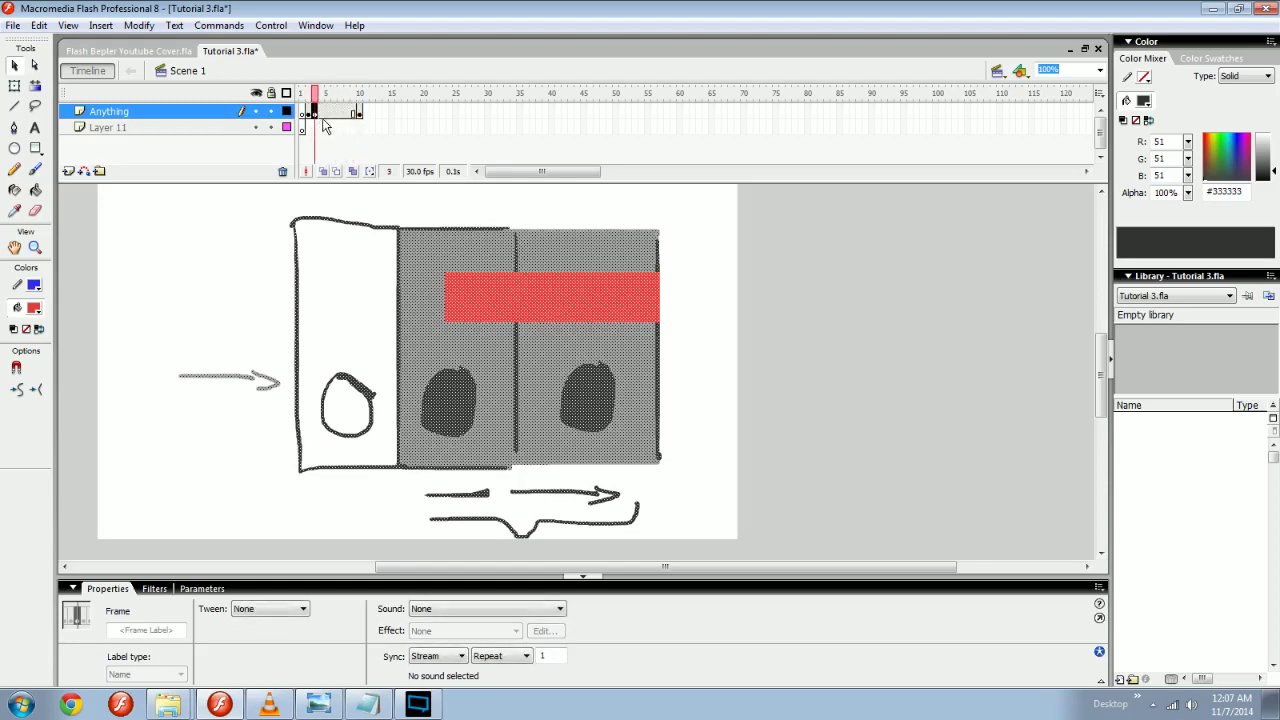
{"action": "left_click", "coordinate": [359, 113]}
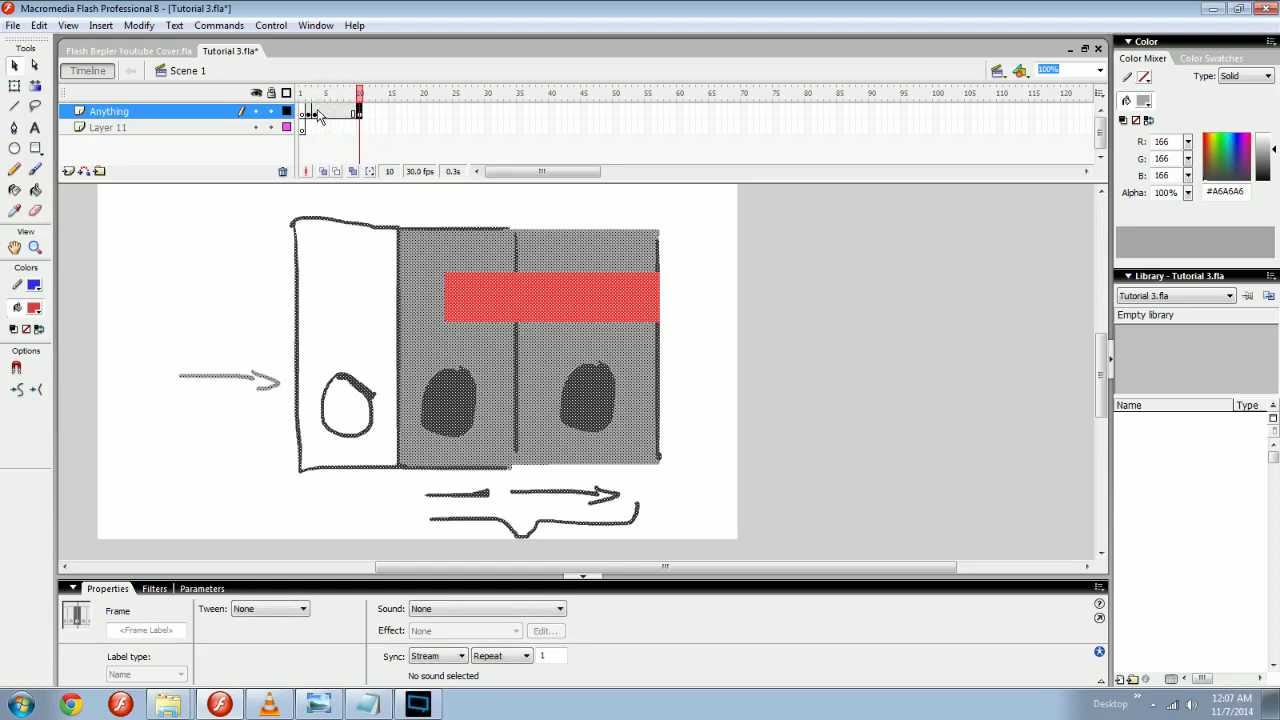
{"action": "left_click", "coordinate": [321, 112]}
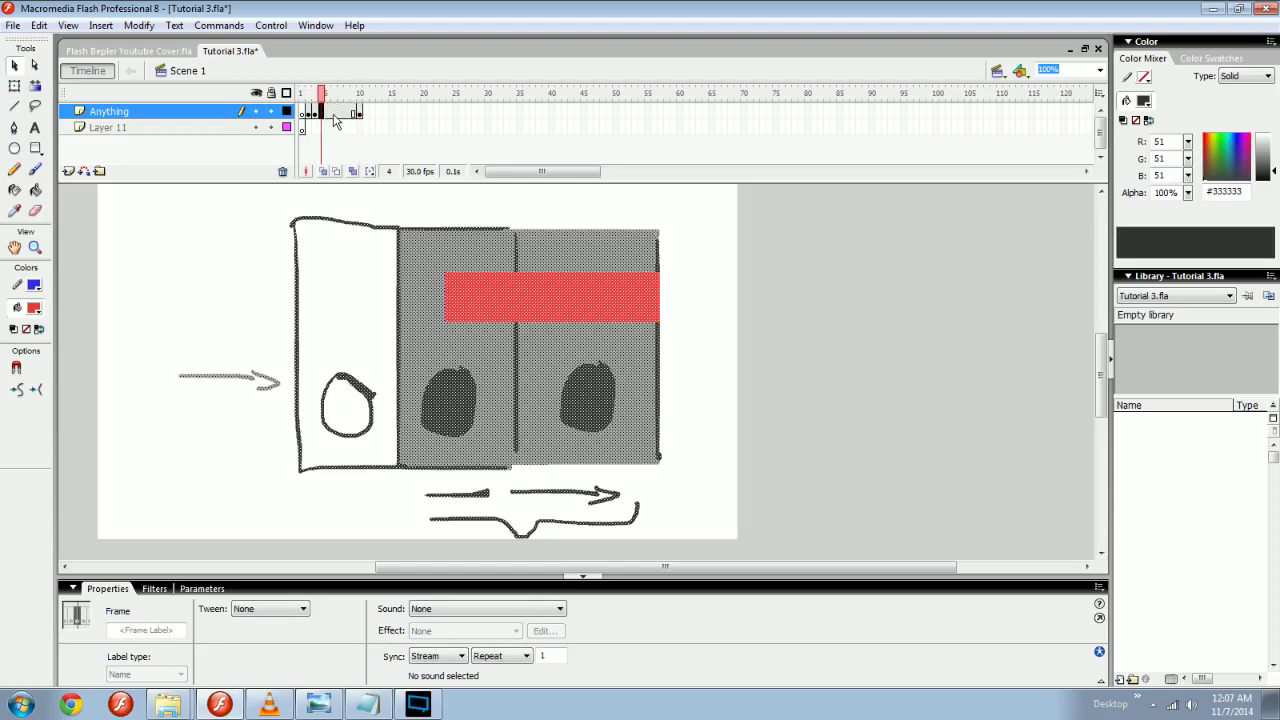
{"action": "left_click", "coordinate": [356, 114]}
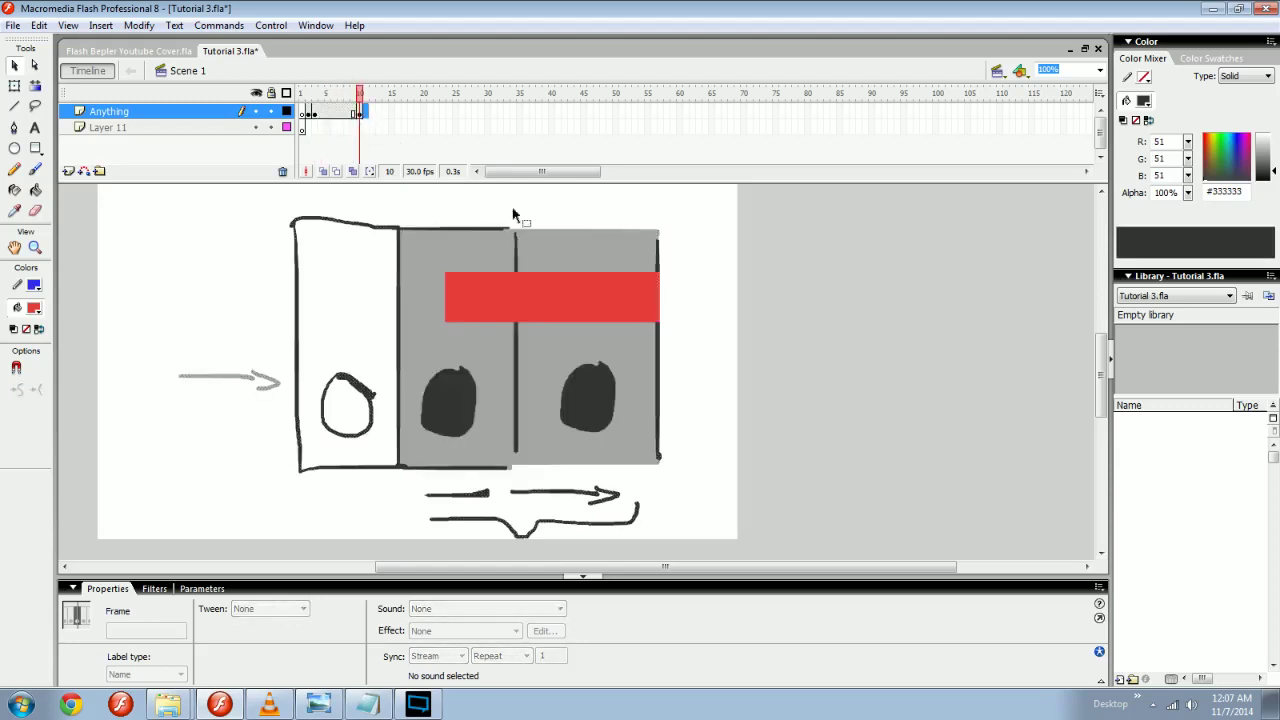
{"action": "left_click_drag", "start_coordinate": [545, 309], "coordinate": [608, 337]}
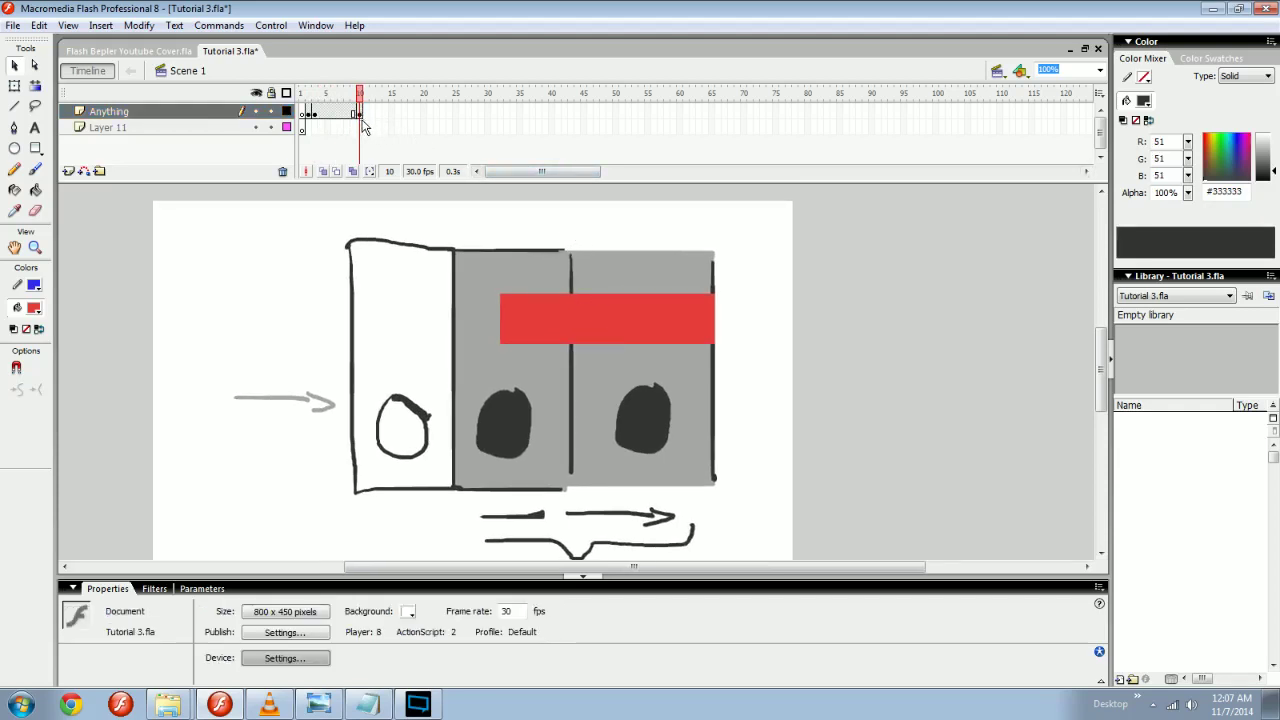
Undo the last several actions on the Anything layer.
{"action": "key", "text": "ctrl+z"}
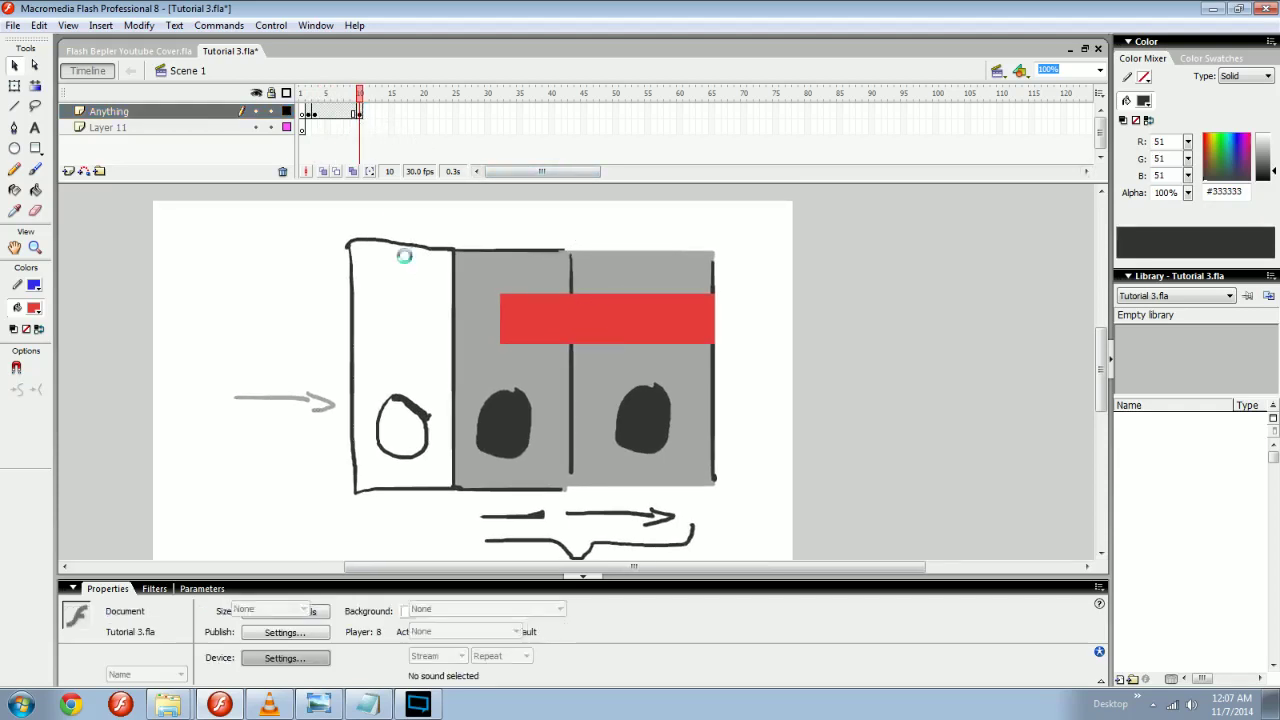
{"action": "key", "text": "ctrl+z"}
{"action": "key", "text": "ctrl+z"}
{"action": "key", "text": "ctrl+z"}
{"action": "key", "text": "ctrl+z"}
{"action": "key", "text": "ctrl+z"}
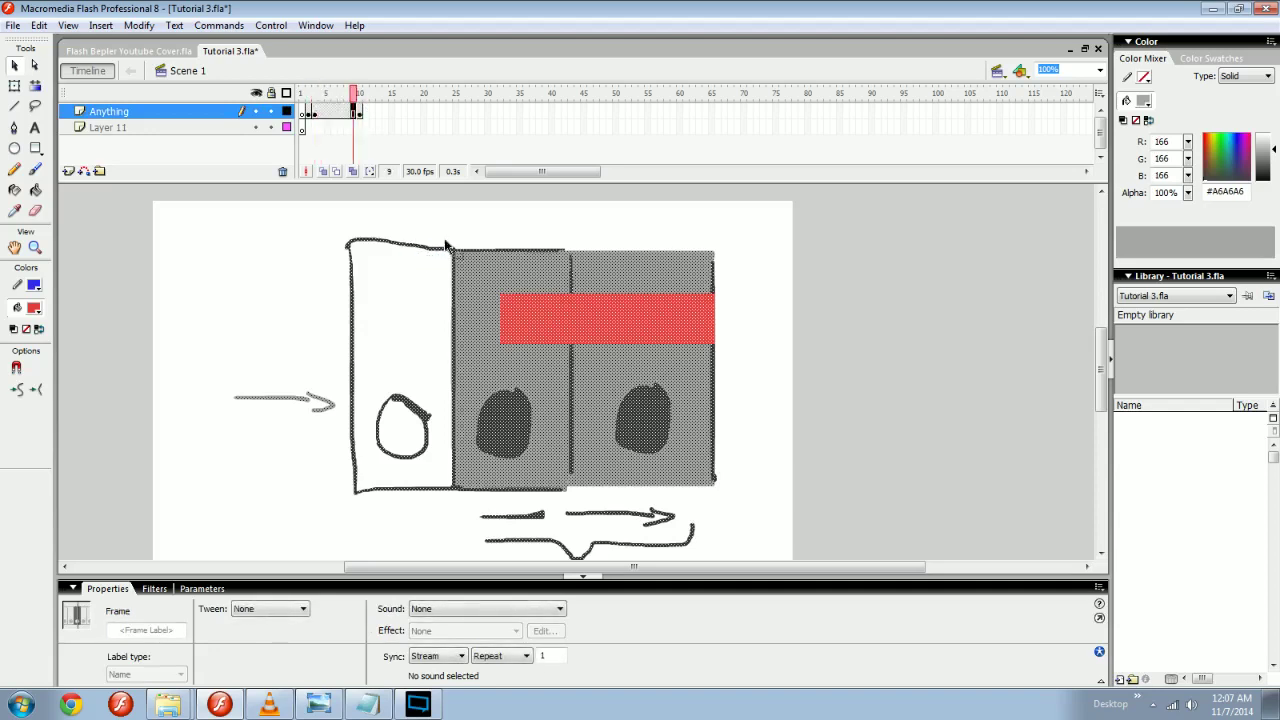
Undo the remaining frame insertions after frame 3 on the Anything layer.
{"action": "key", "text": "ctrl+z"}
{"action": "key", "text": "ctrl+z"}
{"action": "key", "text": "ctrl+z"}
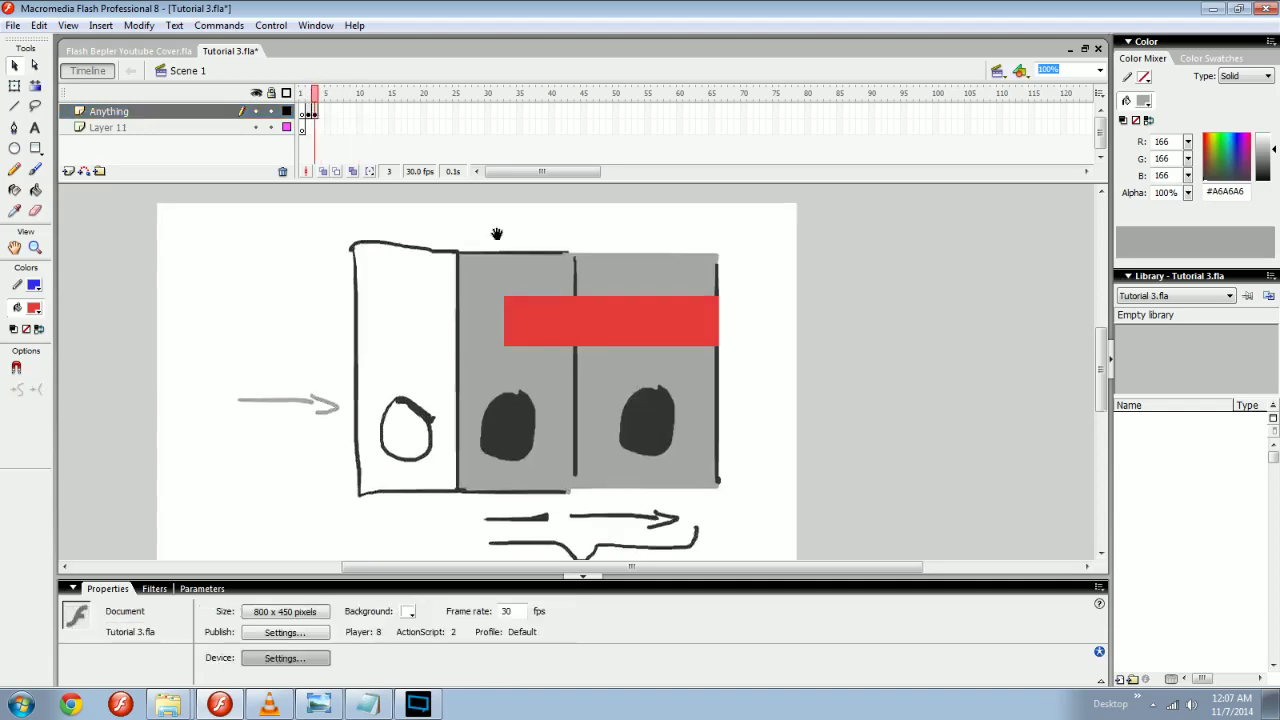
{"action": "key", "text": "ctrl+z"}
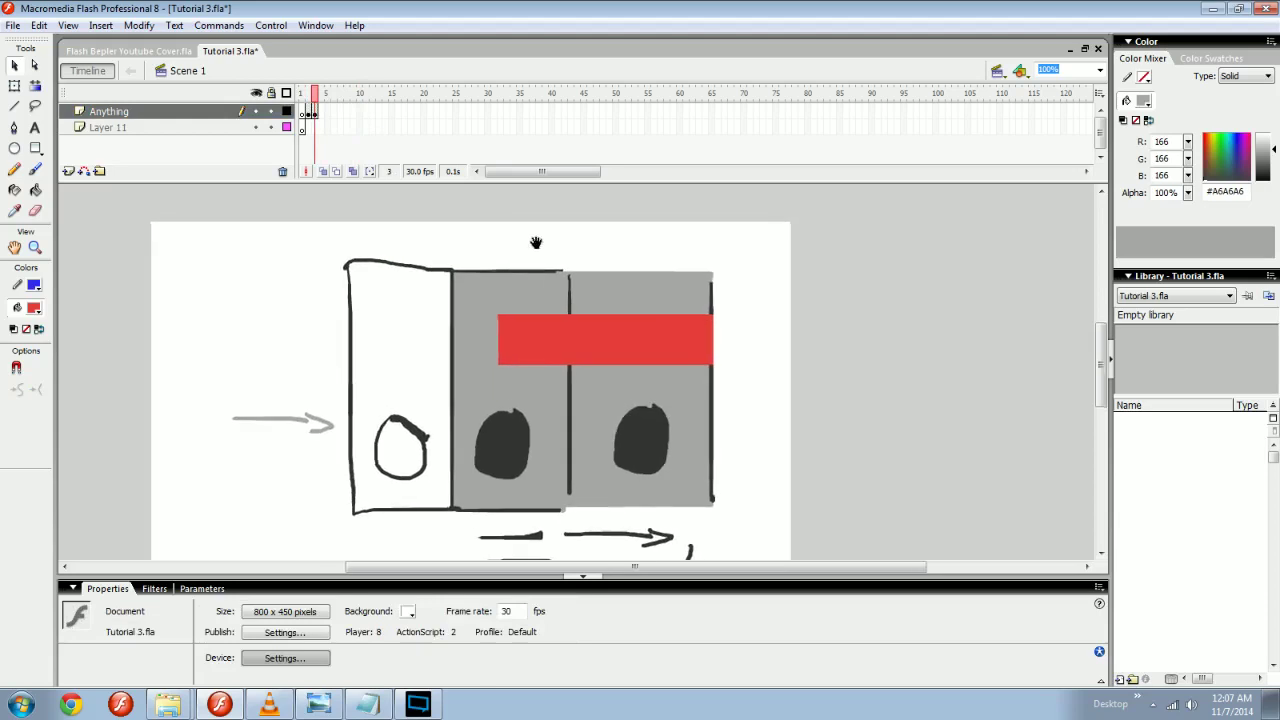
Extend the frame 3 drawing on the Anything layer to frame 10 and scrub back through the held frames.
{"action": "left_click", "coordinate": [360, 112]}
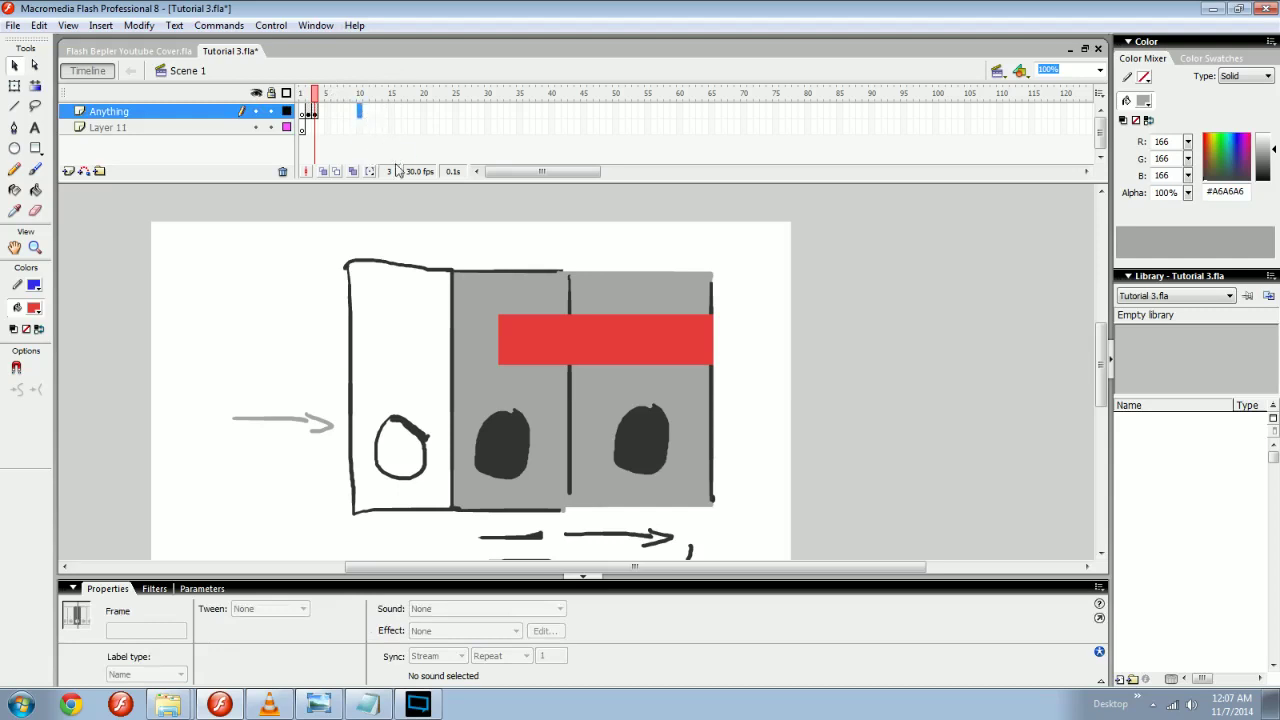
{"action": "key", "text": "F6"}
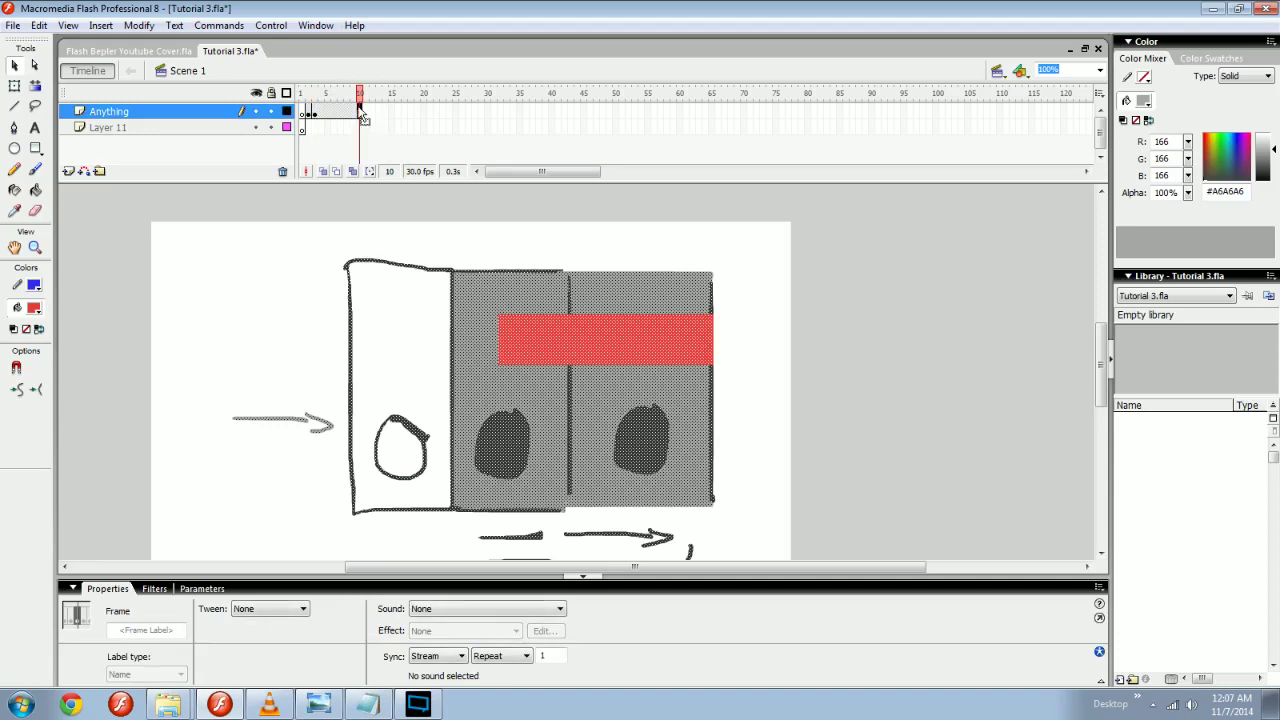
{"action": "left_click_drag", "start_coordinate": [361, 94], "coordinate": [321, 94]}
{"action": "left_click", "coordinate": [315, 112]}
{"action": "key", "text": "Return"}
Insert keyframes at frames 5, 7 and 9 of the Anything layer and compare them with the held frames between.
{"action": "left_click", "coordinate": [316, 95]}
{"action": "mouse_move", "coordinate": [316, 112]}
{"action": "left_mouse_down"}
{"action": "mouse_move", "coordinate": [360, 112]}
{"action": "mouse_move", "coordinate": [328, 97]}
{"action": "left_mouse_up"}
{"action": "left_click", "coordinate": [327, 112]}
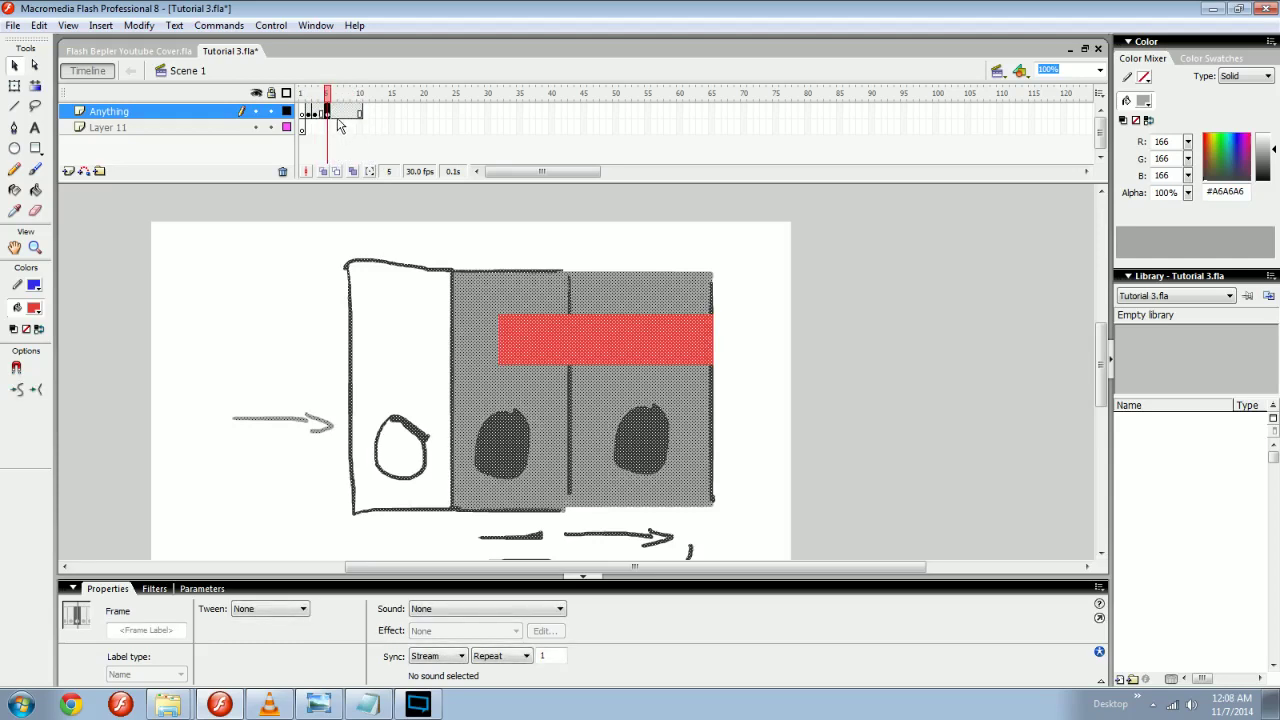
{"action": "left_click", "coordinate": [345, 113]}
{"action": "key", "text": "ctrl+z"}
{"action": "key", "text": "ctrl+z"}
{"action": "left_click", "coordinate": [352, 113]}
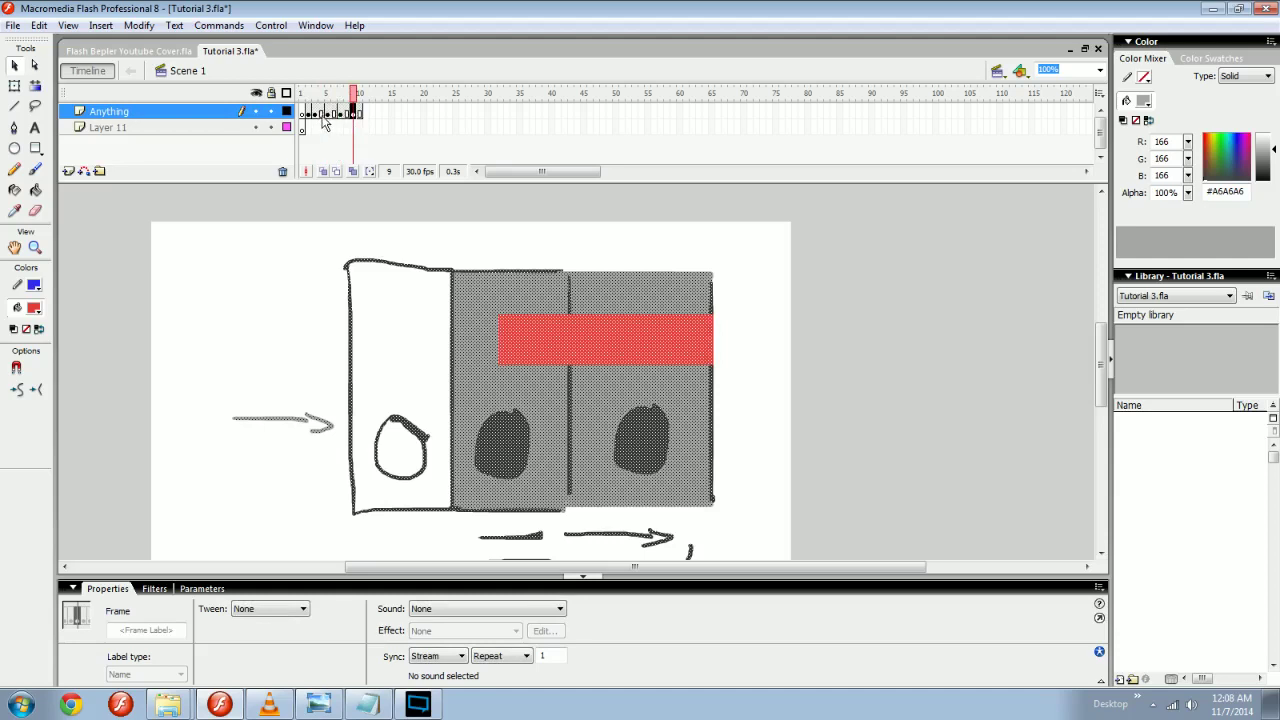
{"action": "left_click", "coordinate": [321, 115]}
{"action": "left_click", "coordinate": [328, 115]}
{"action": "left_click", "coordinate": [341, 115]}
{"action": "left_click", "coordinate": [354, 115]}
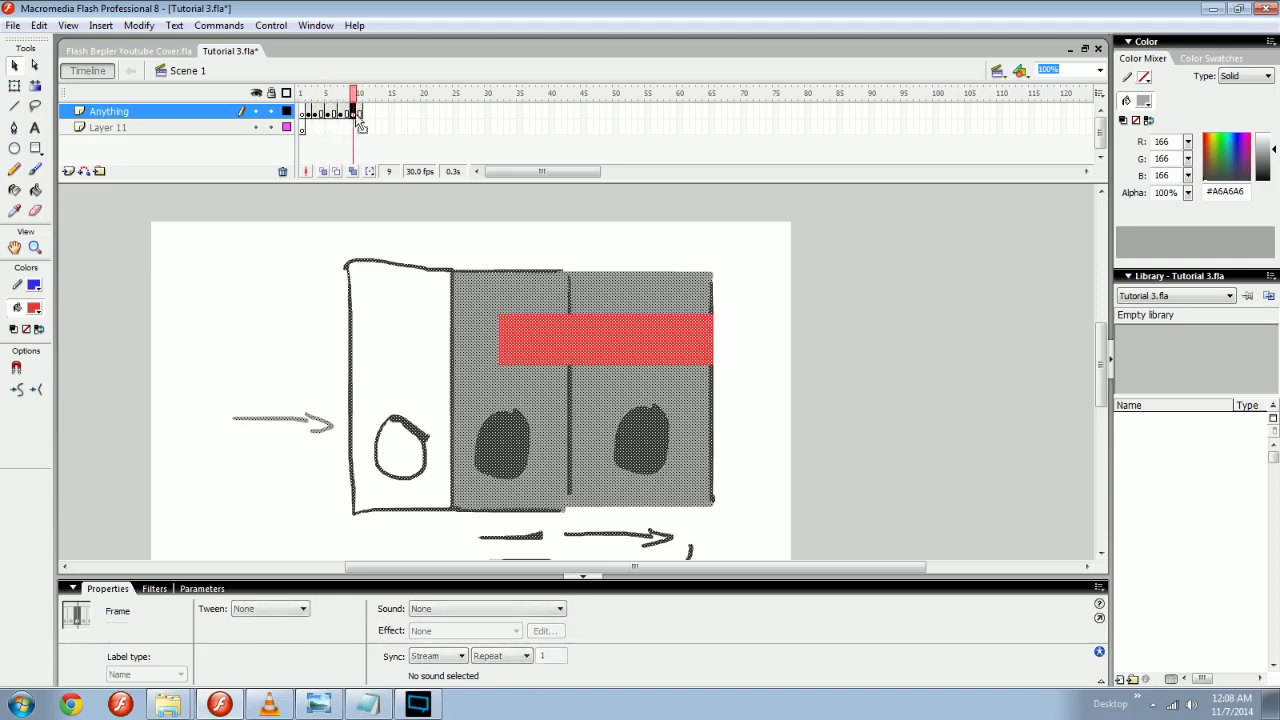
{"action": "left_click", "coordinate": [420, 246]}
Set the Anything layer's height to 300% in its layer properties.
{"action": "left_click", "coordinate": [178, 112]}
{"action": "right_click", "coordinate": [178, 110]}
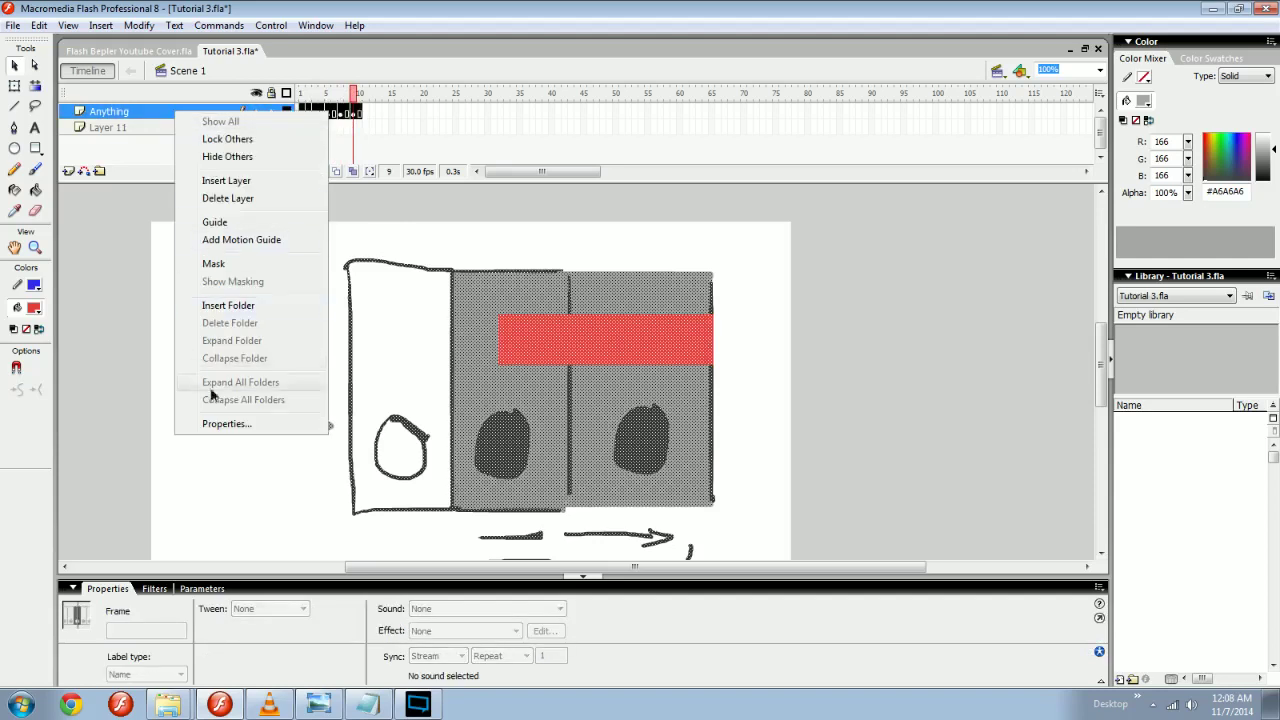
{"action": "left_click", "coordinate": [215, 428]}
{"action": "left_click", "coordinate": [609, 442]}
{"action": "left_click", "coordinate": [593, 467]}
{"action": "left_click", "coordinate": [601, 443]}
{"action": "left_click", "coordinate": [594, 467]}
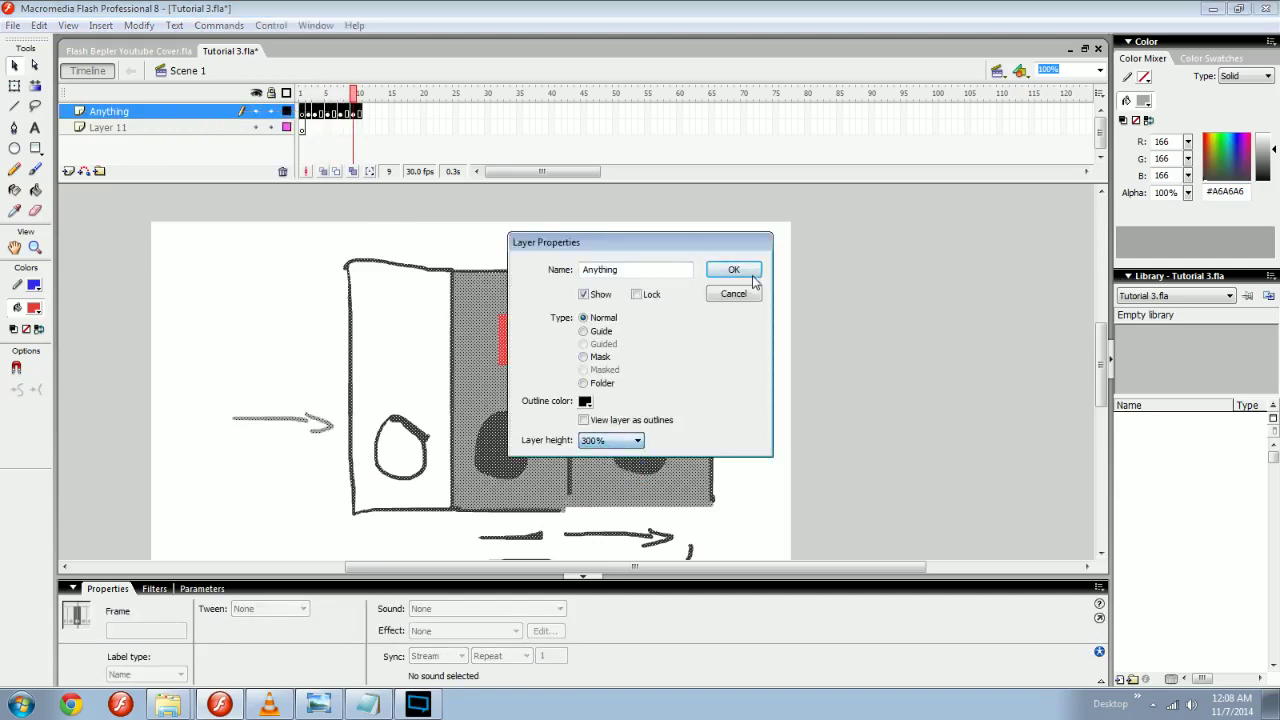
{"action": "left_click", "coordinate": [733, 269]}
Switch the timeline to a wider frame display, make the timeline area taller, and inspect frames 9 and 10 of the Anything layer.
{"action": "left_click", "coordinate": [1099, 93]}
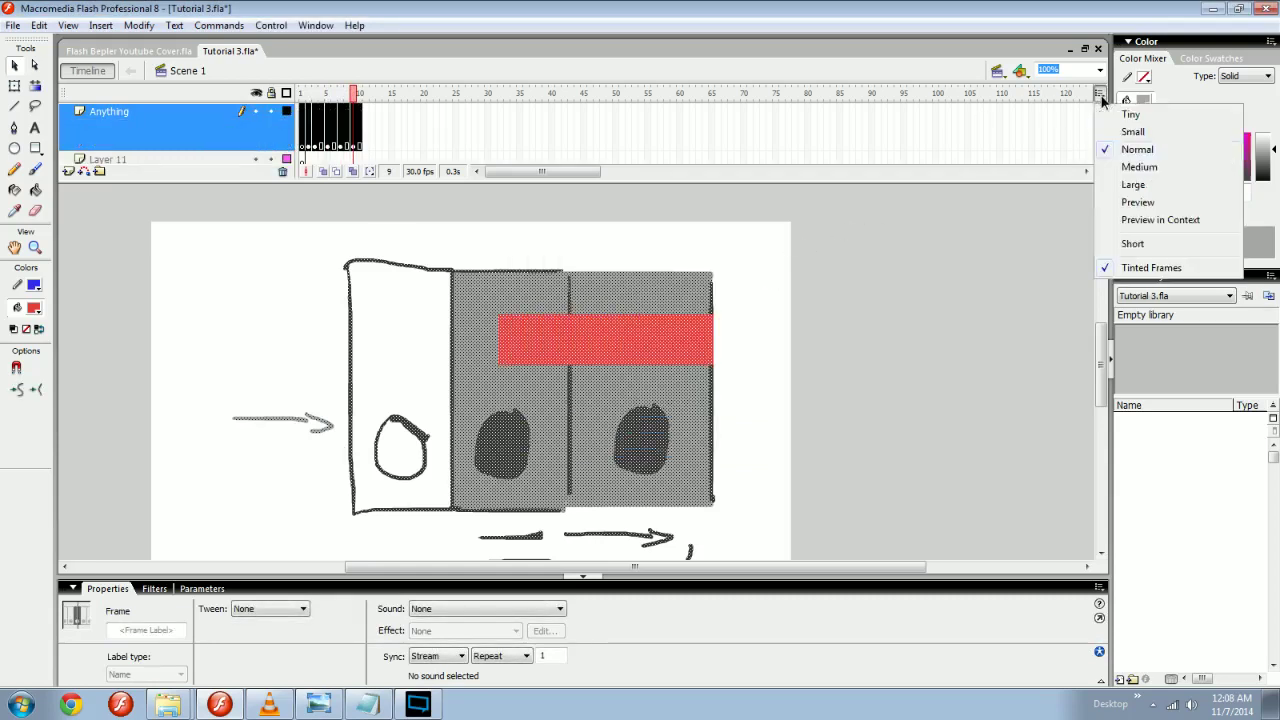
{"action": "left_click", "coordinate": [1137, 203]}
{"action": "left_click", "coordinate": [604, 190]}
{"action": "key", "text": "space"}
{"action": "left_click_drag", "start_coordinate": [568, 214], "coordinate": [665, 206]}
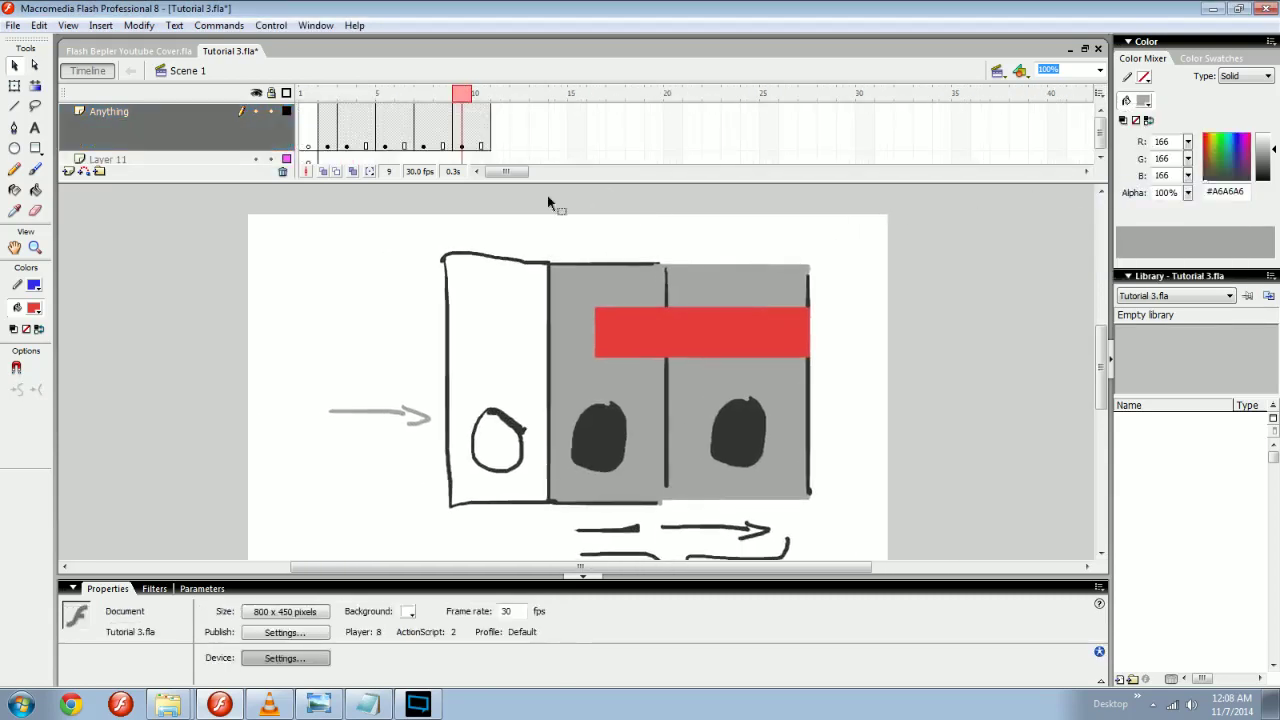
{"action": "left_click", "coordinate": [498, 174]}
{"action": "left_click_drag", "start_coordinate": [512, 190], "coordinate": [527, 261]}
{"action": "key", "text": "space"}
{"action": "left_click", "coordinate": [462, 138]}
{"action": "left_click", "coordinate": [478, 145]}
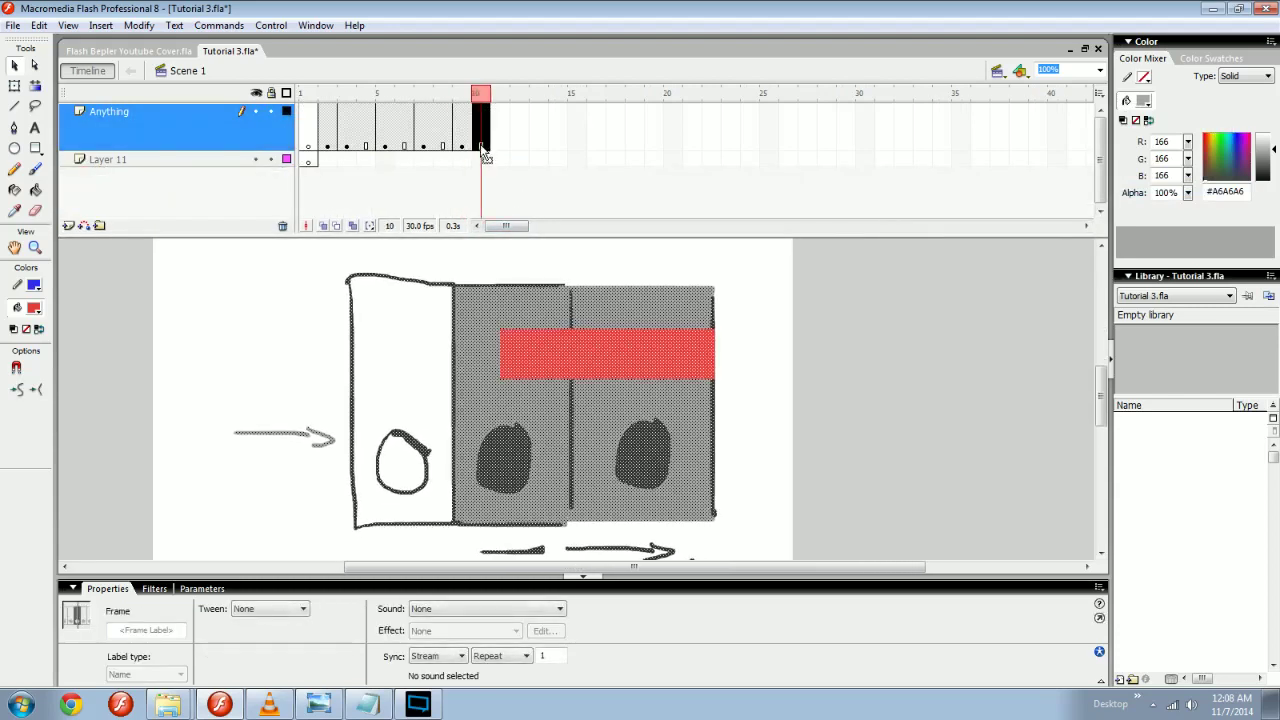
Undo the height change of the Anything layer.
{"action": "key", "text": "ctrl+z"}
{"action": "key", "text": "ctrl+z"}
{"action": "key", "text": "ctrl+z"}
{"action": "key", "text": "ctrl+z"}
{"action": "key", "text": "ctrl+z"}
{"action": "key", "text": "ctrl+z"}
{"action": "key", "text": "ctrl+z"}
{"action": "key", "text": "ctrl+z"}
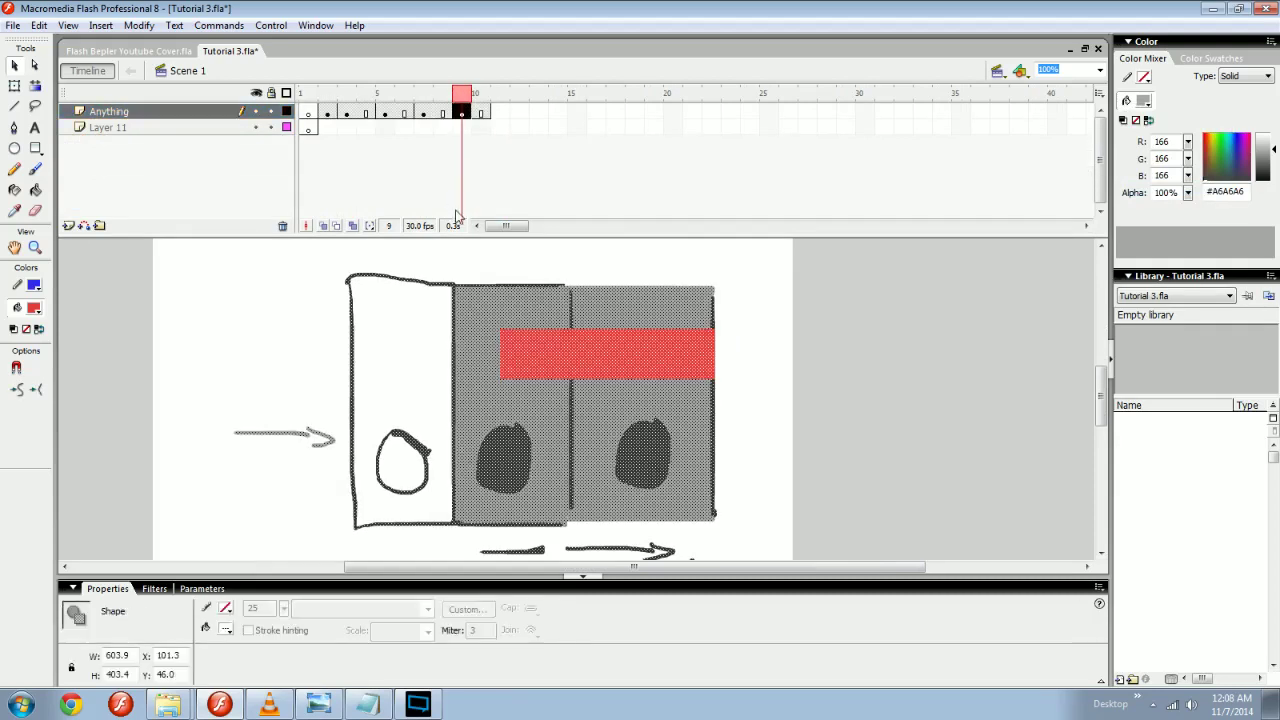
Undo the recent keyframe insertions after frame 3 on the Anything layer.
{"action": "key", "text": "ctrl+z"}
{"action": "key", "text": "ctrl+z"}
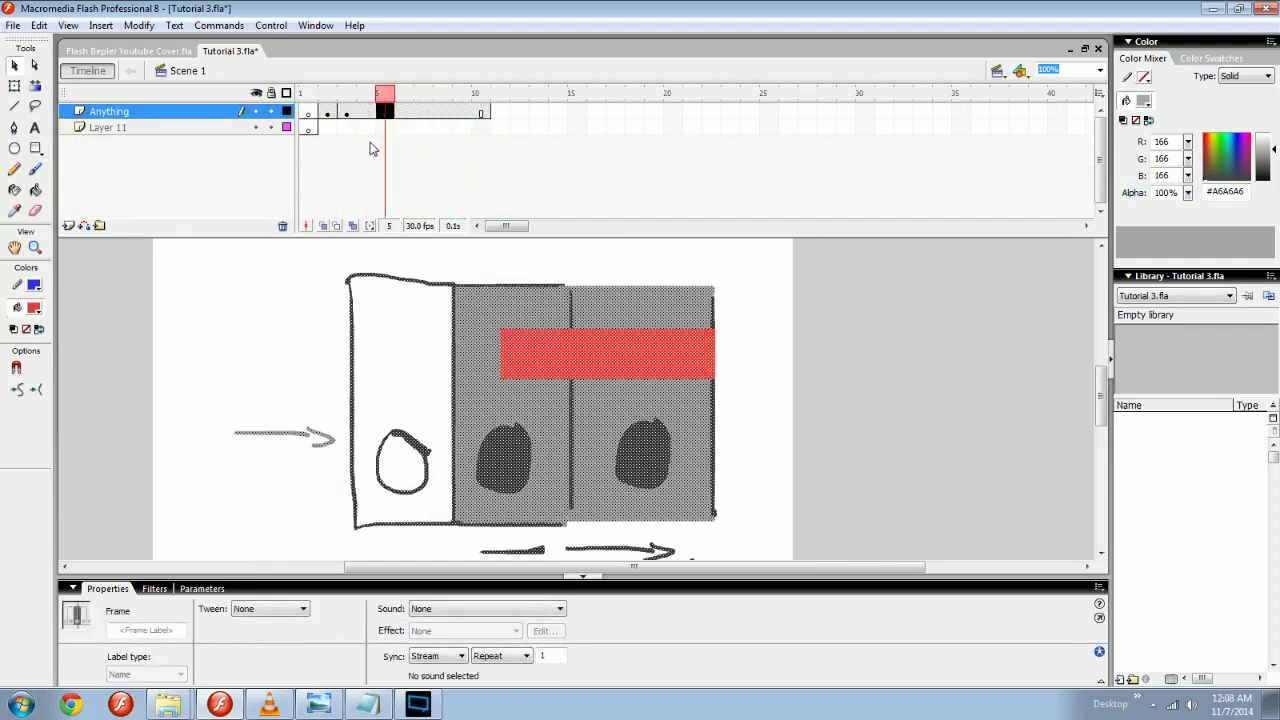
{"action": "key", "text": "ctrl+z"}
{"action": "key", "text": "ctrl+z"}
{"action": "left_click", "coordinate": [391, 114]}
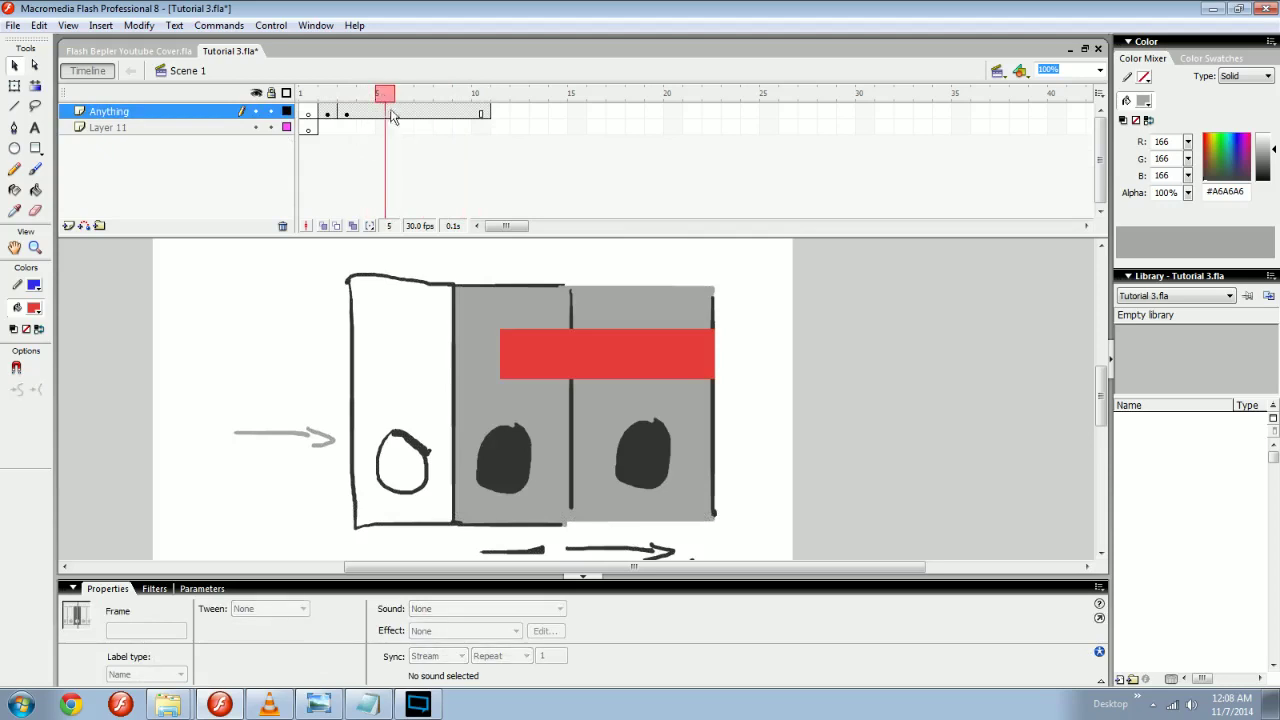
Remove all frames after frame 3 from the Anything layer.
{"action": "left_click_drag", "start_coordinate": [358, 113], "coordinate": [481, 116]}
{"action": "key", "text": "shift+F5"}
{"action": "left_click", "coordinate": [328, 101]}
{"action": "left_click_drag", "start_coordinate": [332, 98], "coordinate": [465, 120]}
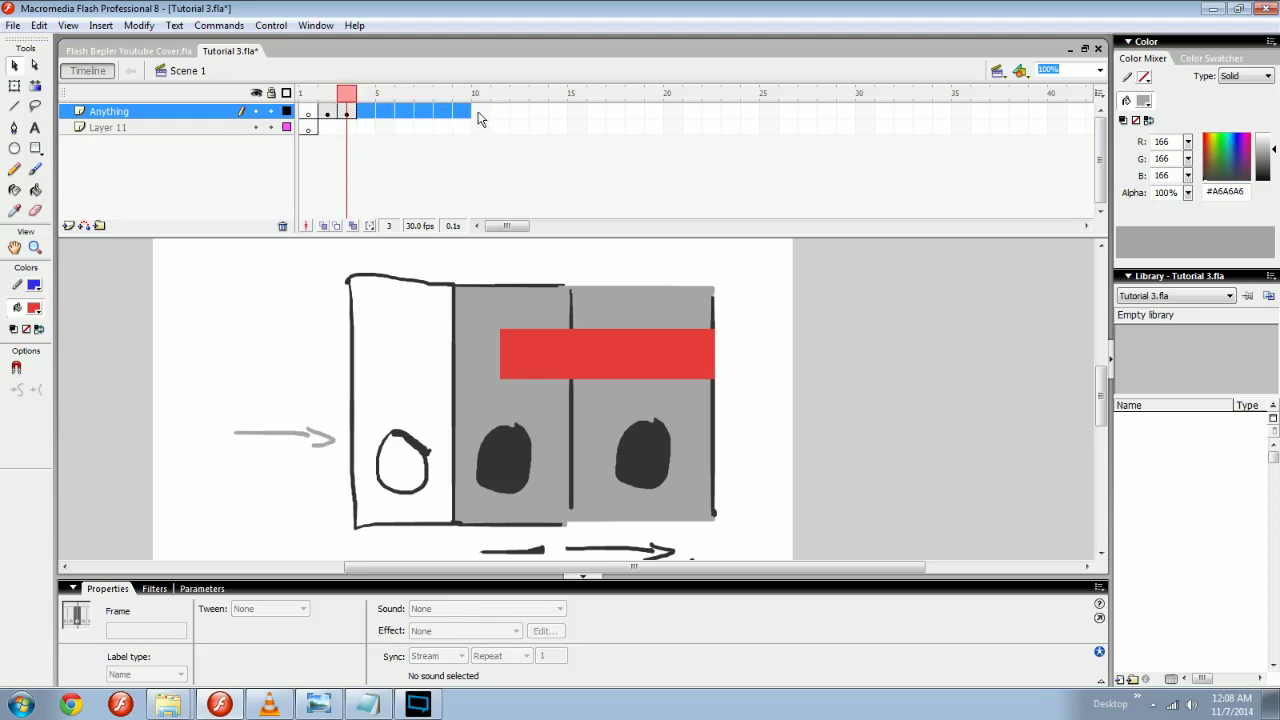
Insert a blank keyframe at frame 10 of the Anything layer and check the frames before it.
{"action": "left_click", "coordinate": [481, 116]}
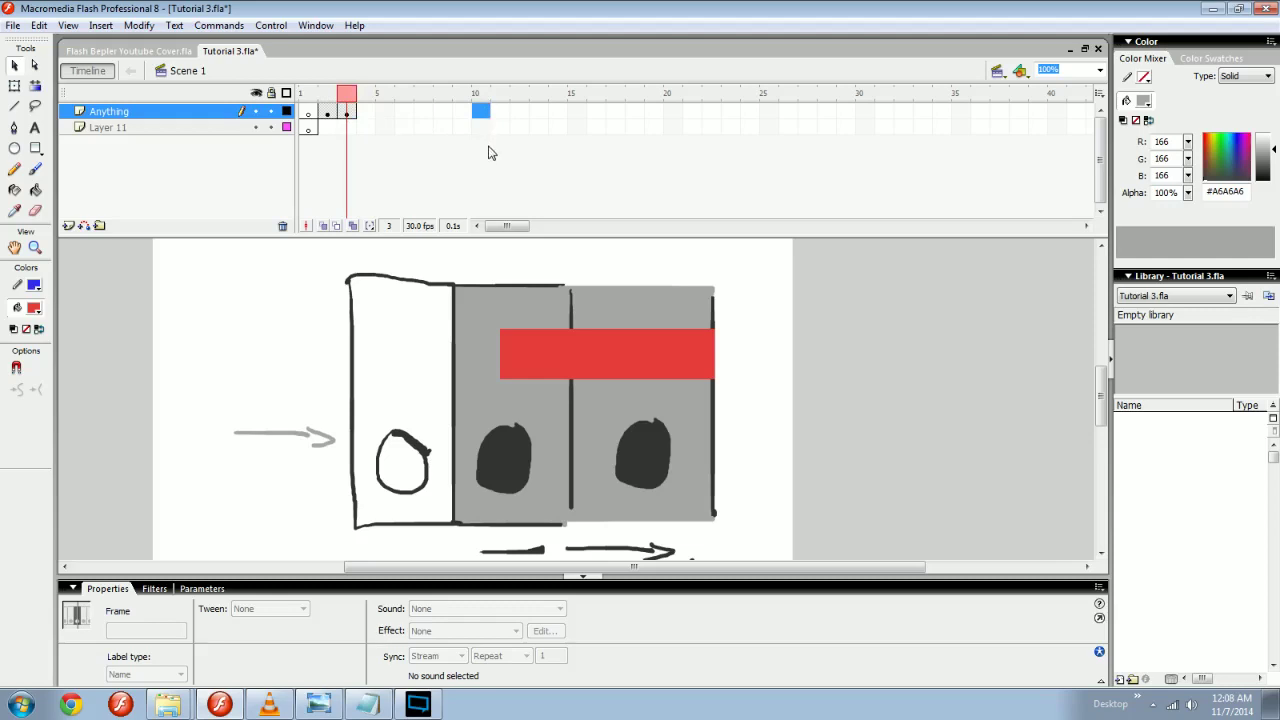
{"action": "key", "text": "F7"}
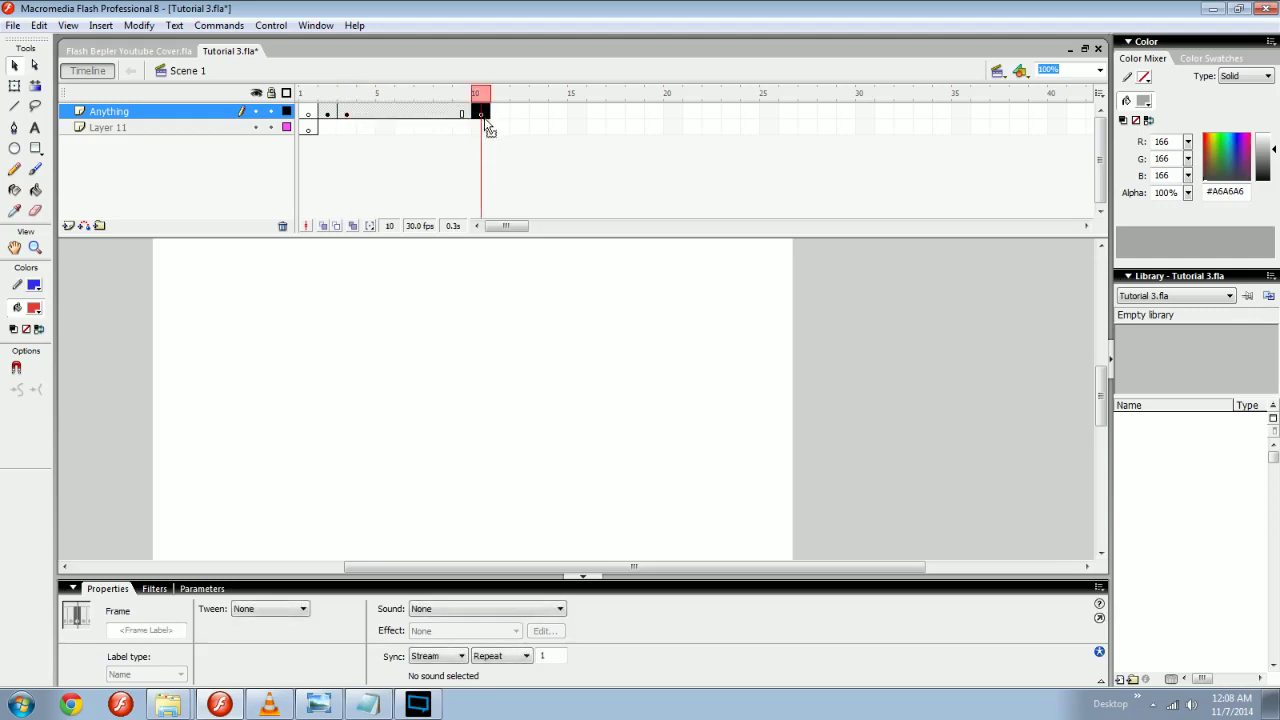
{"action": "key", "text": "comma"}
{"action": "key", "text": "period"}
{"action": "left_click_drag", "start_coordinate": [347, 114], "coordinate": [465, 117]}
{"action": "left_click", "coordinate": [382, 129]}
{"action": "left_click", "coordinate": [479, 116]}
{"action": "left_click", "coordinate": [543, 351]}
Reduce the timeline's height and remove the blank keyframe at frame 10 of the Anything layer.
{"action": "key", "text": "ctrl+minus"}
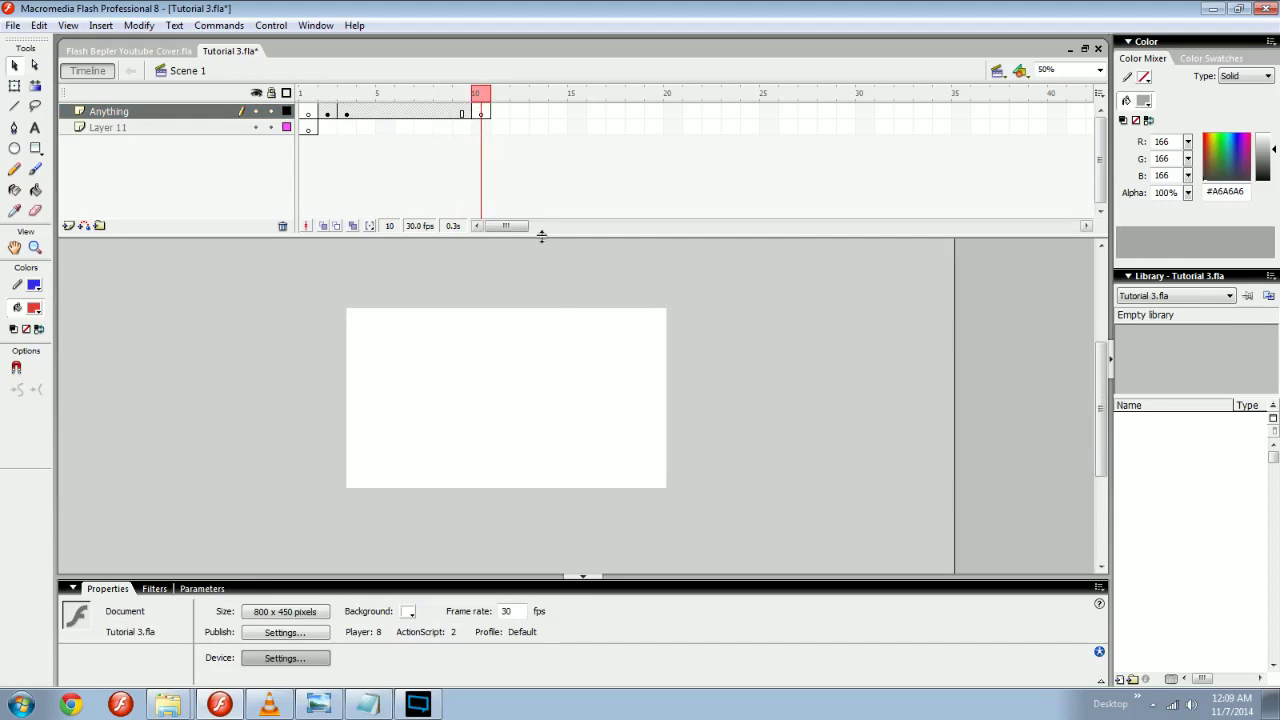
{"action": "left_click_drag", "start_coordinate": [541, 234], "coordinate": [540, 192]}
{"action": "key", "text": "ctrl+equal"}
{"action": "left_click_drag", "start_coordinate": [560, 274], "coordinate": [530, 286]}
{"action": "left_click", "coordinate": [483, 115]}
{"action": "mouse_move", "coordinate": [483, 112]}
{"action": "left_mouse_down"}
{"action": "mouse_move", "coordinate": [428, 110]}
{"action": "mouse_move", "coordinate": [473, 107]}
{"action": "mouse_move", "coordinate": [461, 108]}
{"action": "left_mouse_up"}
{"action": "left_click", "coordinate": [456, 98]}
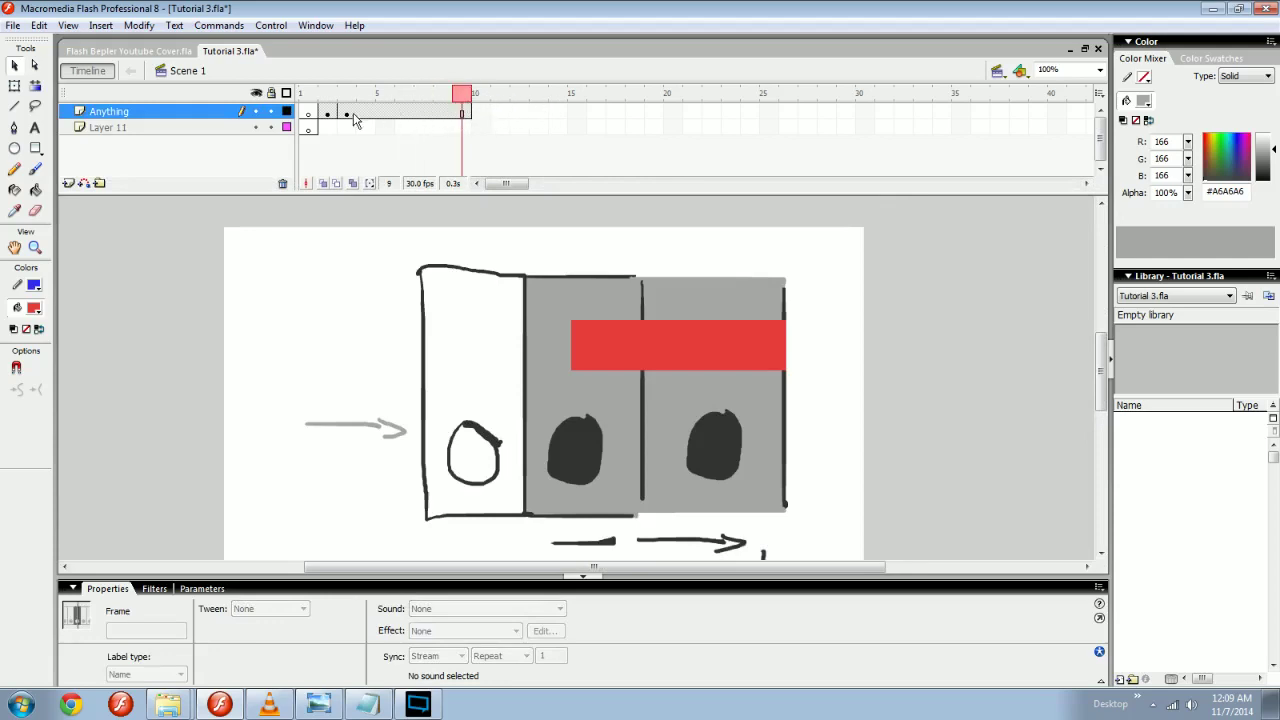
Select frames 4 through 9 on the Anything layer and view the available frame commands.
{"action": "left_click_drag", "start_coordinate": [361, 116], "coordinate": [465, 113]}
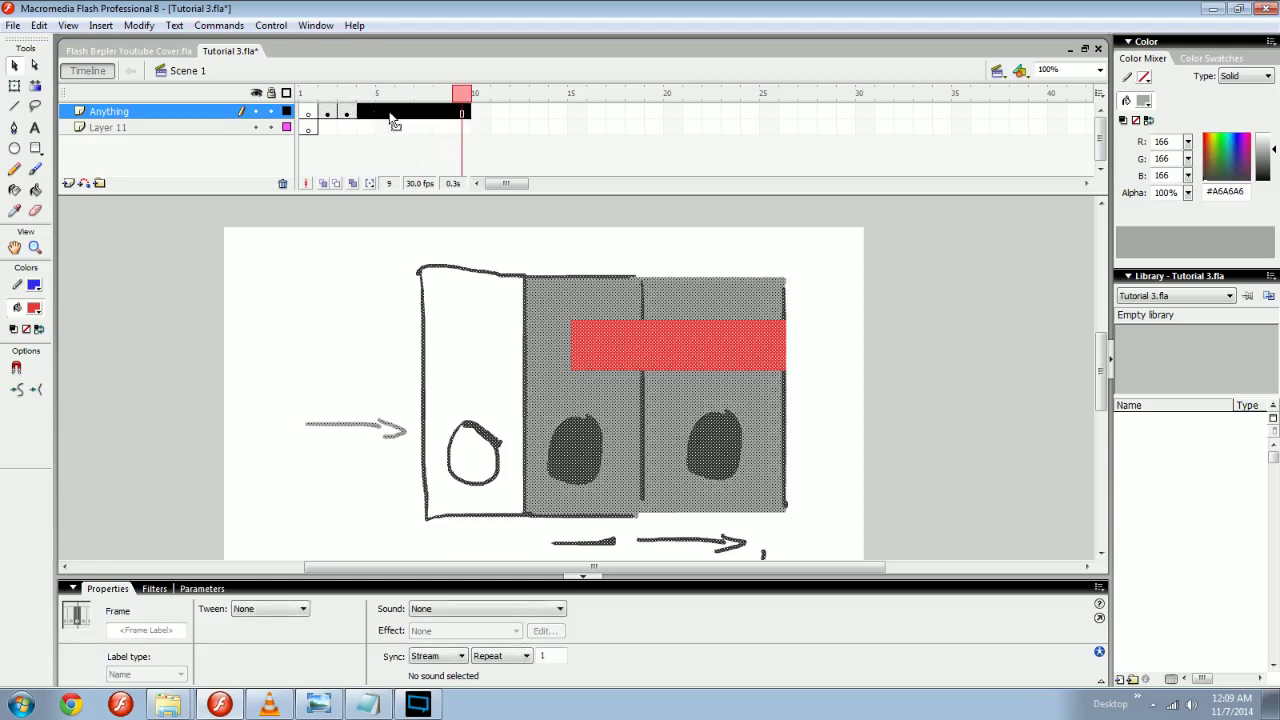
{"action": "right_click", "coordinate": [397, 114]}
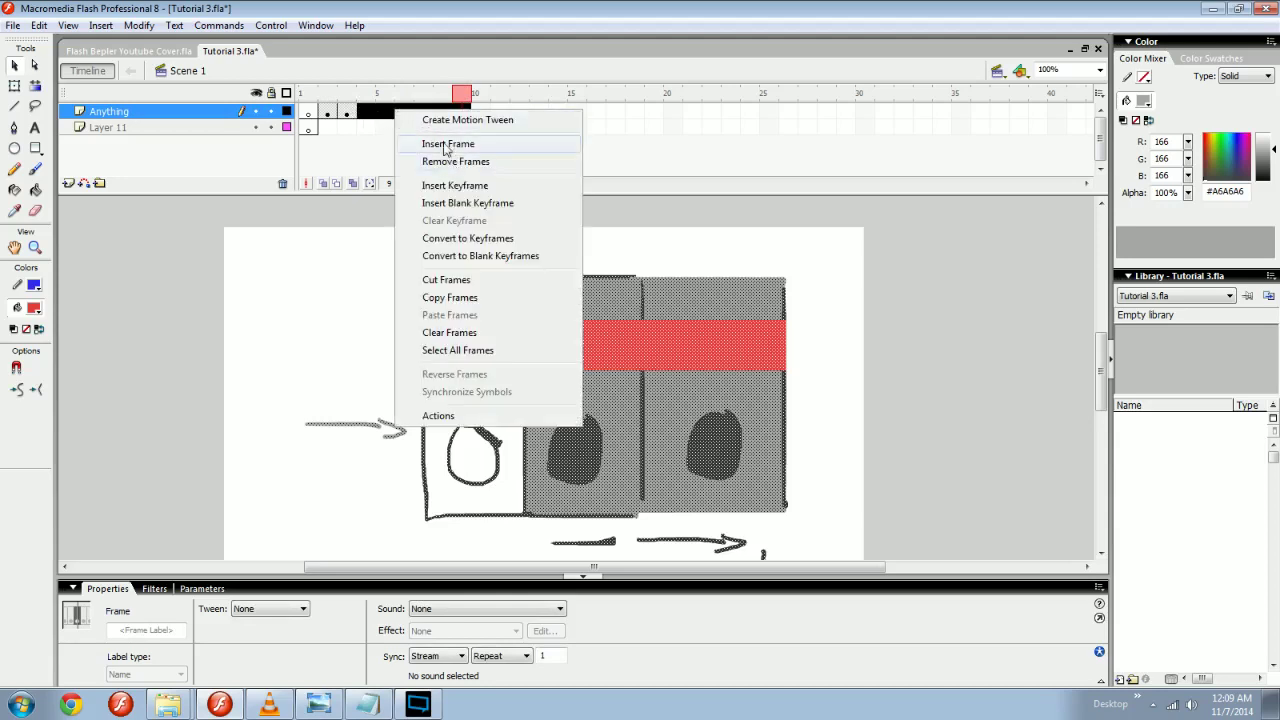
{"action": "left_click", "coordinate": [367, 126]}
{"action": "left_click_drag", "start_coordinate": [369, 113], "coordinate": [426, 115]}
{"action": "left_click", "coordinate": [450, 119]}
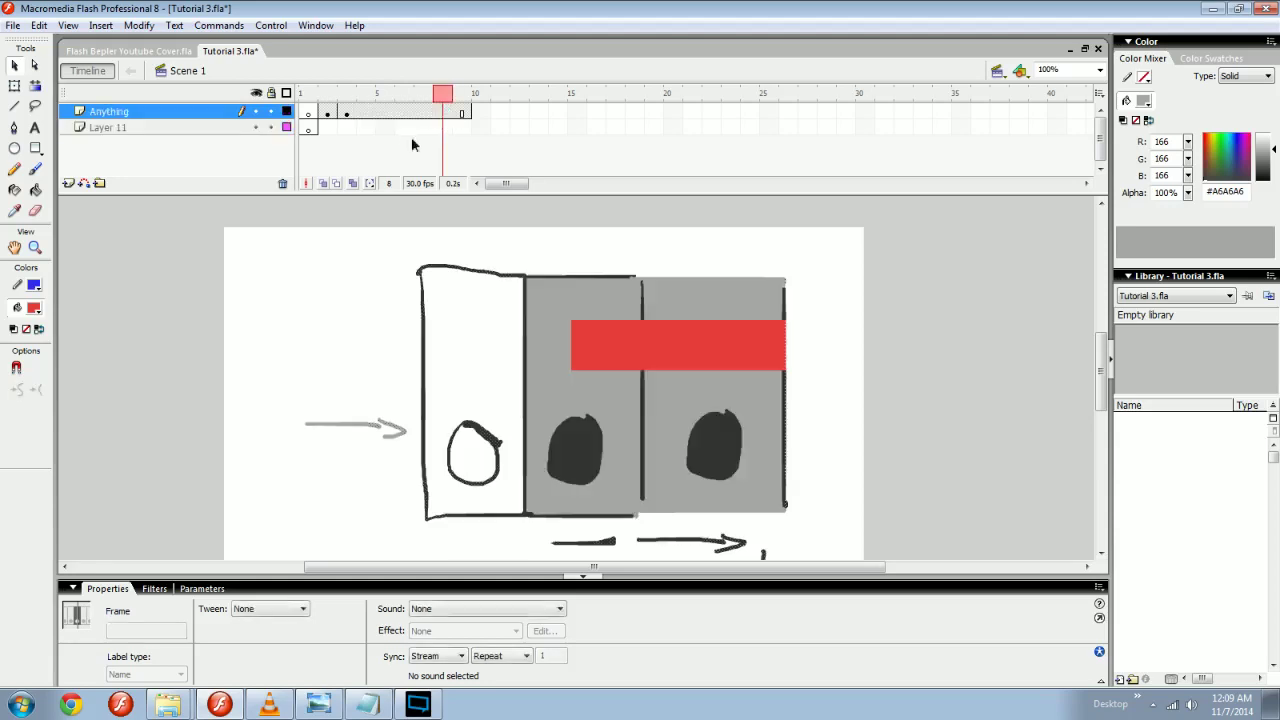
Demonstrate selecting the continuous range of frames 4 through 9 on the Anything layer.
{"action": "left_click_drag", "start_coordinate": [367, 110], "coordinate": [464, 112]}
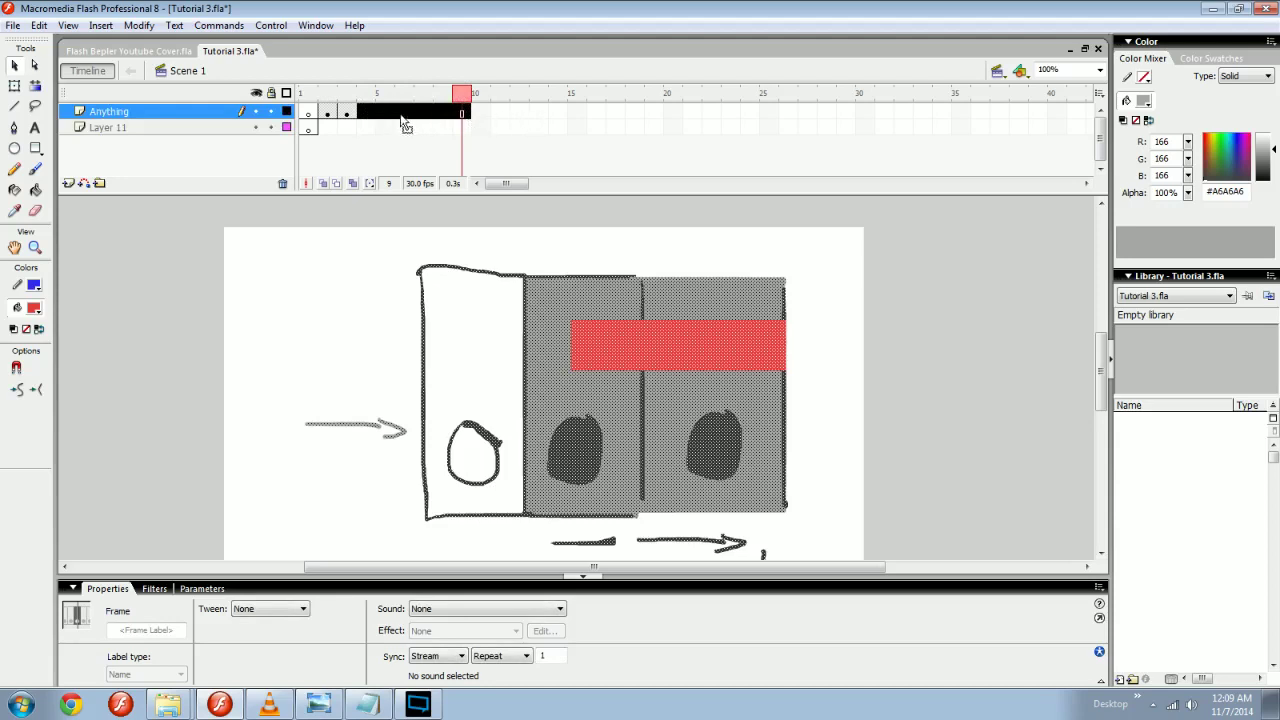
{"action": "left_click", "coordinate": [404, 127]}
{"action": "left_click", "coordinate": [367, 113]}
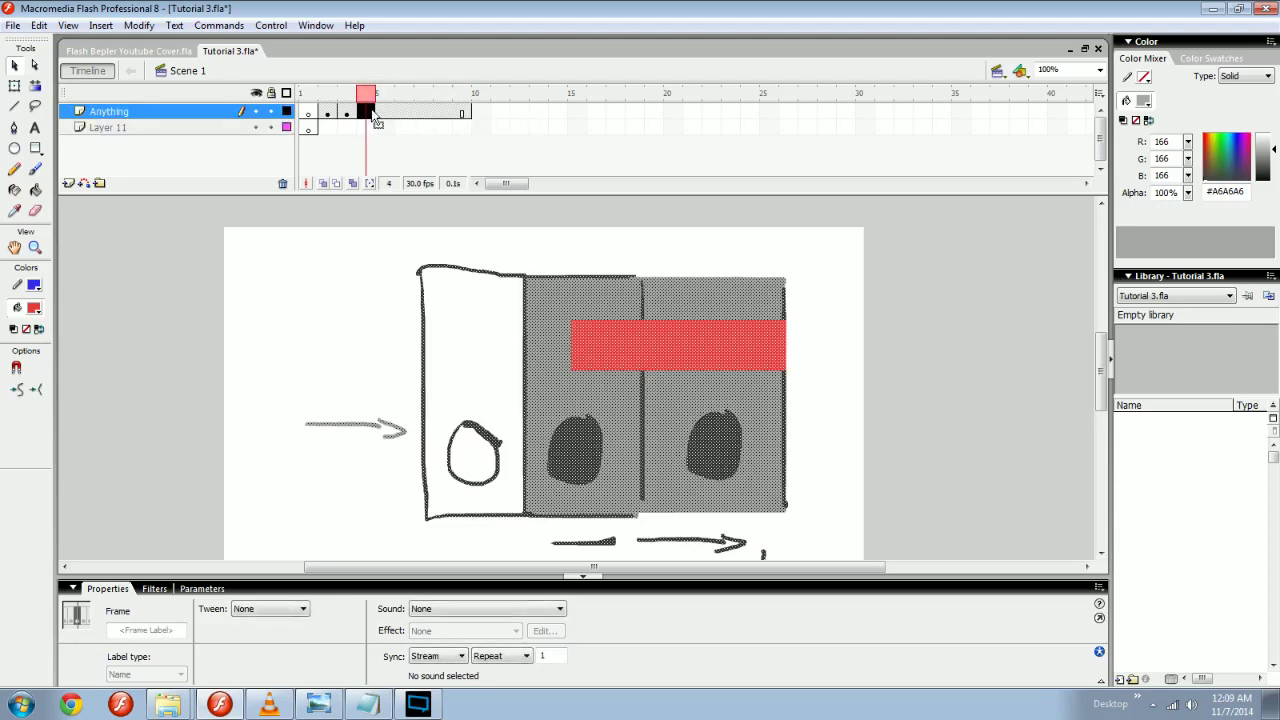
{"action": "left_click", "coordinate": [464, 113], "text": "shift"}
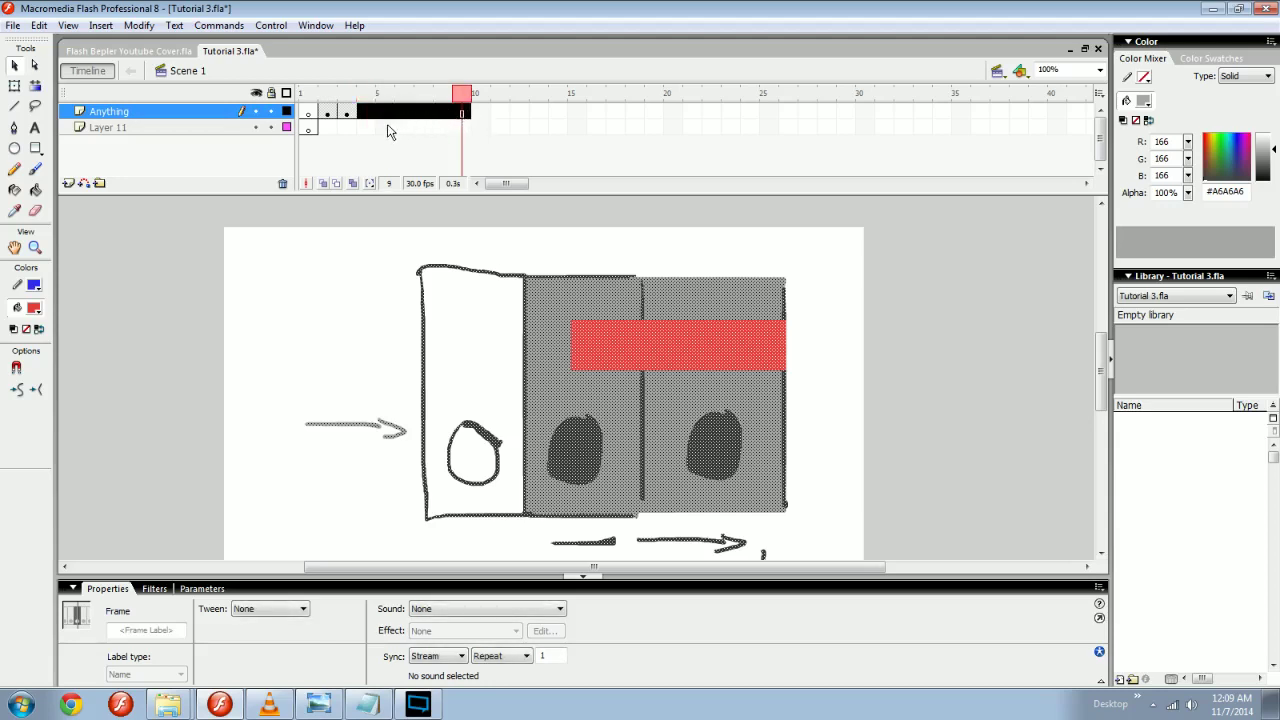
{"action": "left_click", "coordinate": [386, 127]}
Select frames 4 through 6 on the Anything layer, adding the separate frame 8 to the selection.
{"action": "left_click", "coordinate": [366, 112]}
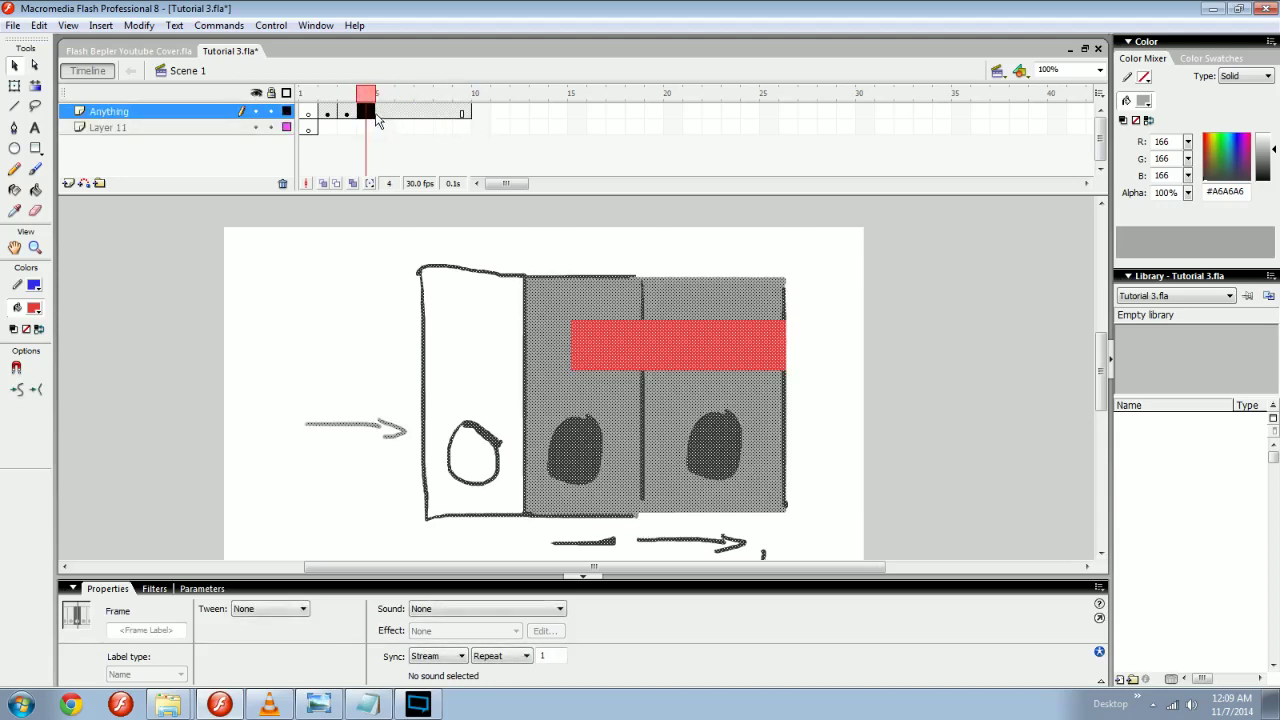
{"action": "left_click", "coordinate": [405, 112], "text": "shift"}
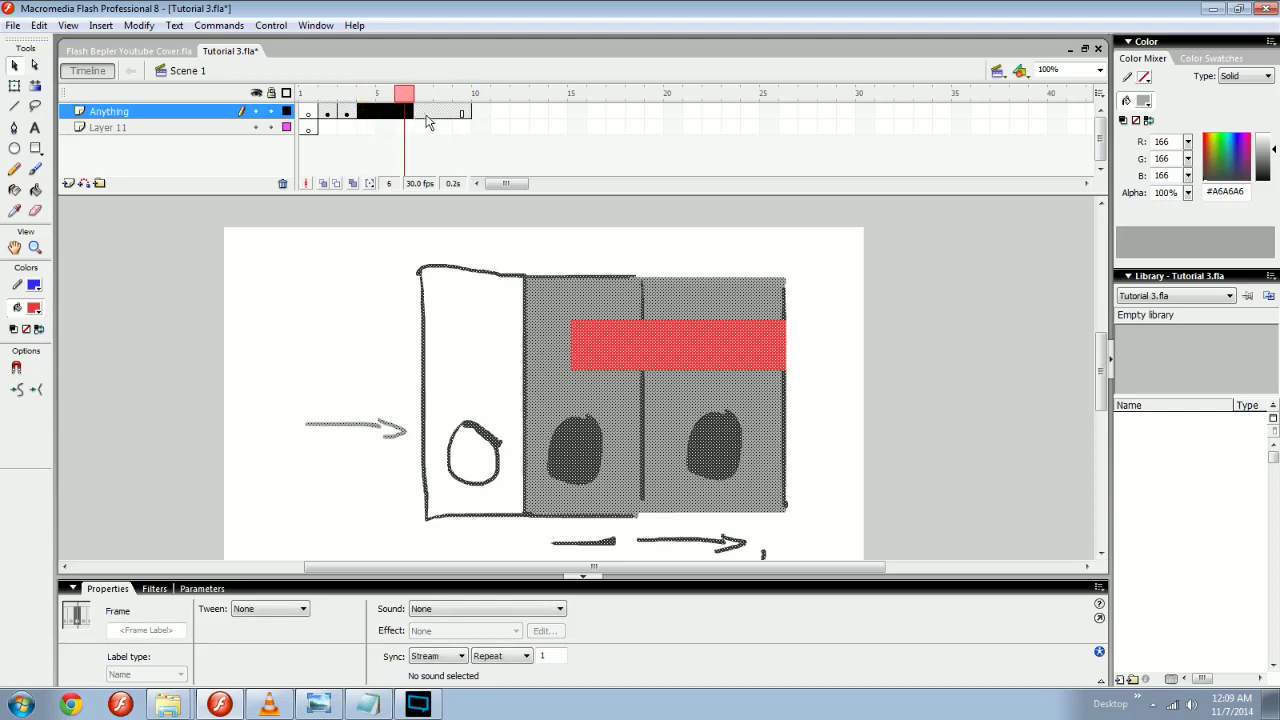
{"action": "left_click", "coordinate": [442, 112], "text": "ctrl"}
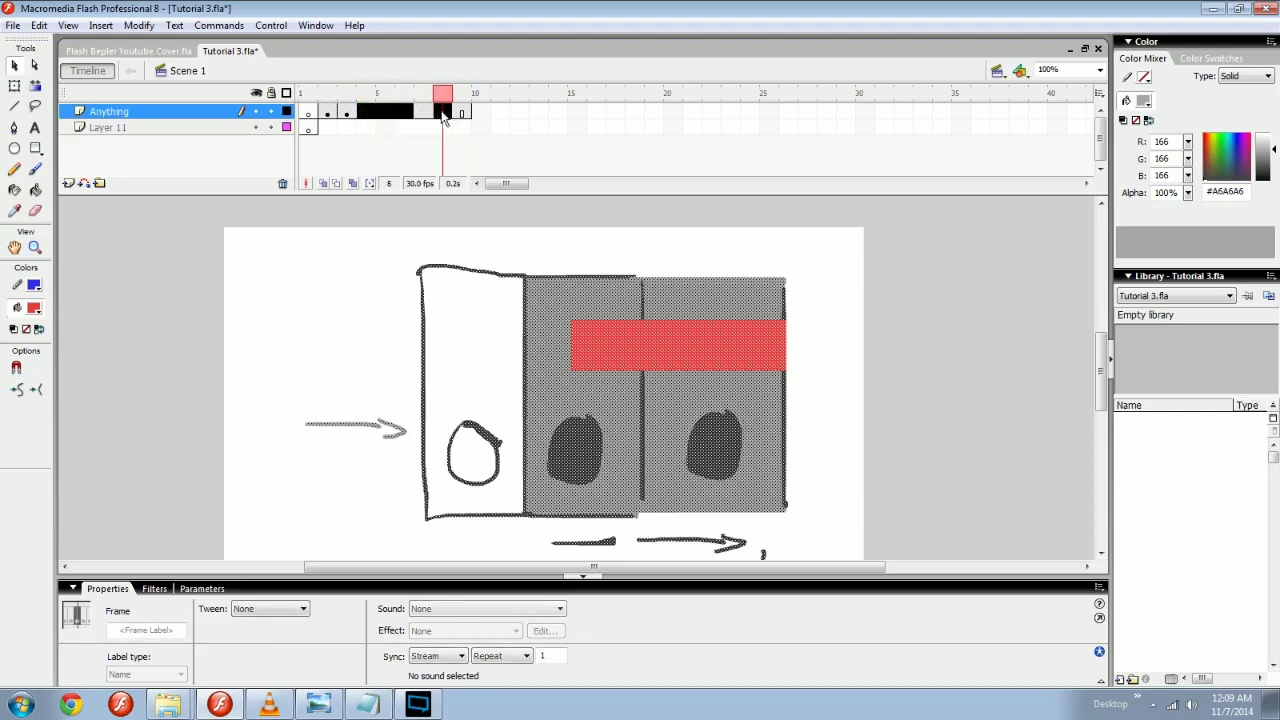
{"action": "left_click", "coordinate": [461, 112]}
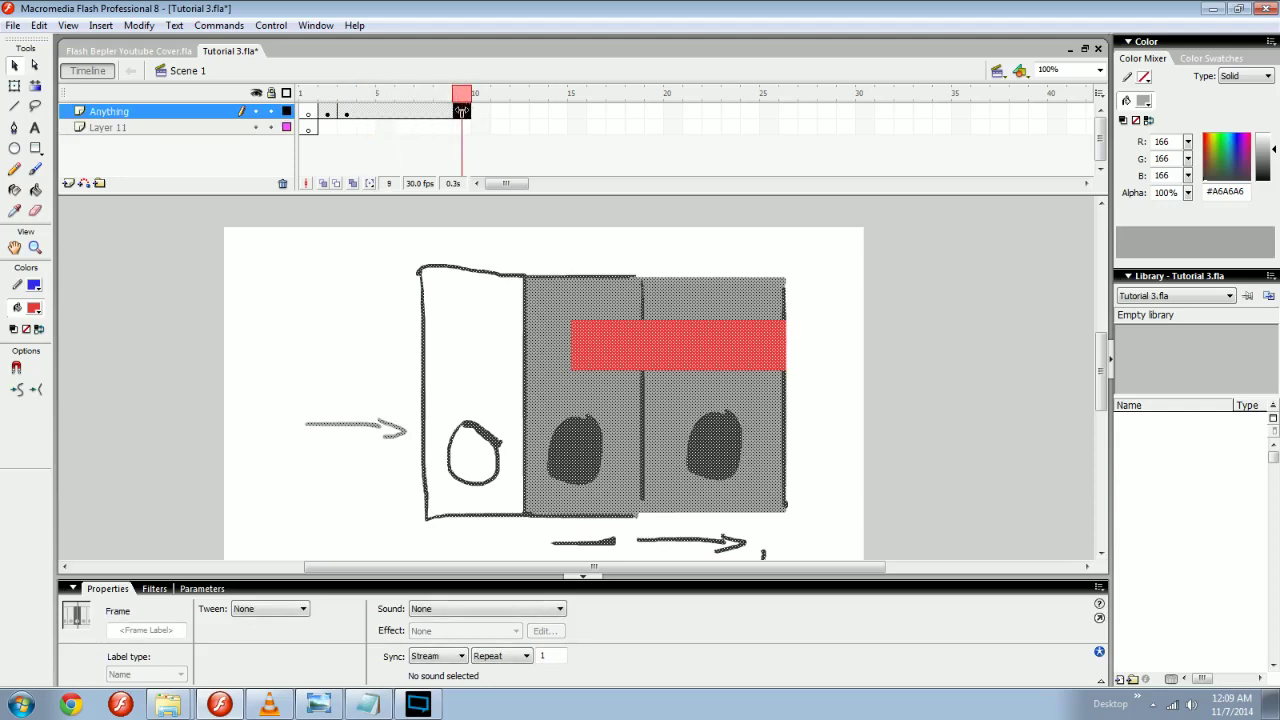
Try range selections on the Anything layer, including frames 7 through 9.
{"action": "key", "text": "z"}
{"action": "left_click", "coordinate": [405, 111]}
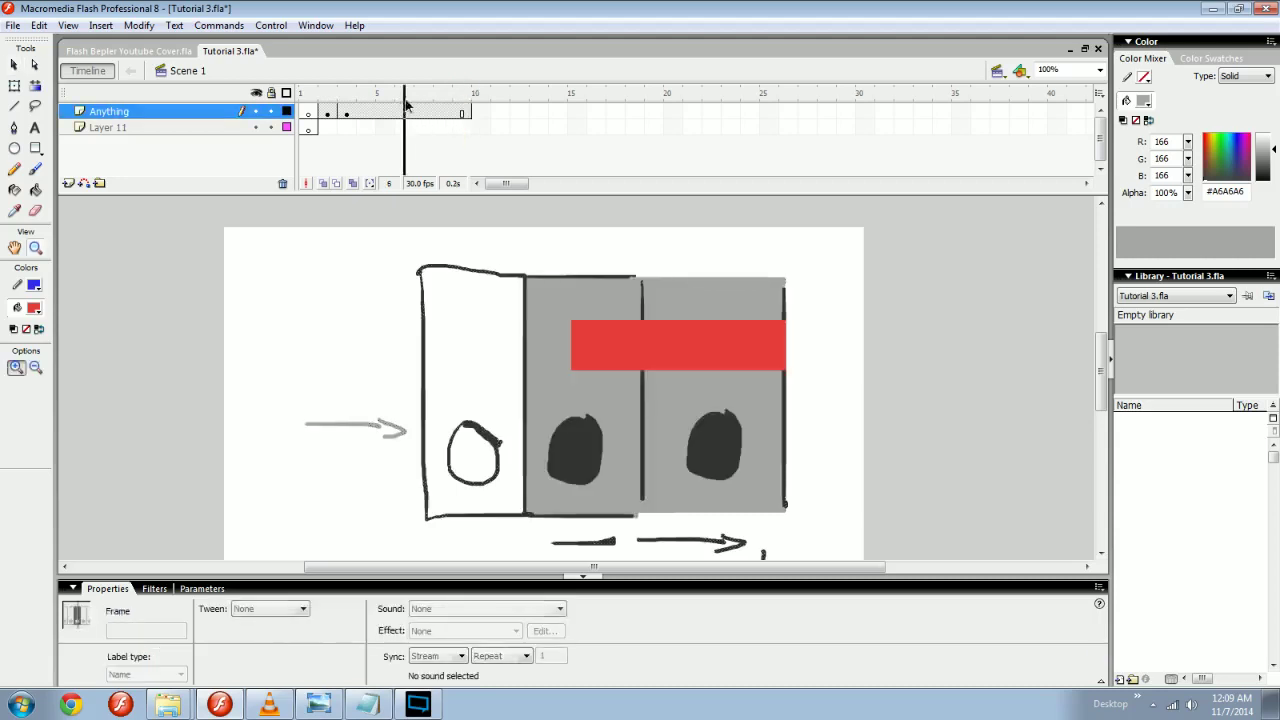
{"action": "left_click", "coordinate": [368, 112]}
{"action": "left_click", "coordinate": [389, 111], "text": "shift"}
{"action": "left_click", "coordinate": [400, 112], "text": "shift"}
{"action": "left_click_drag", "start_coordinate": [459, 112], "coordinate": [462, 115]}
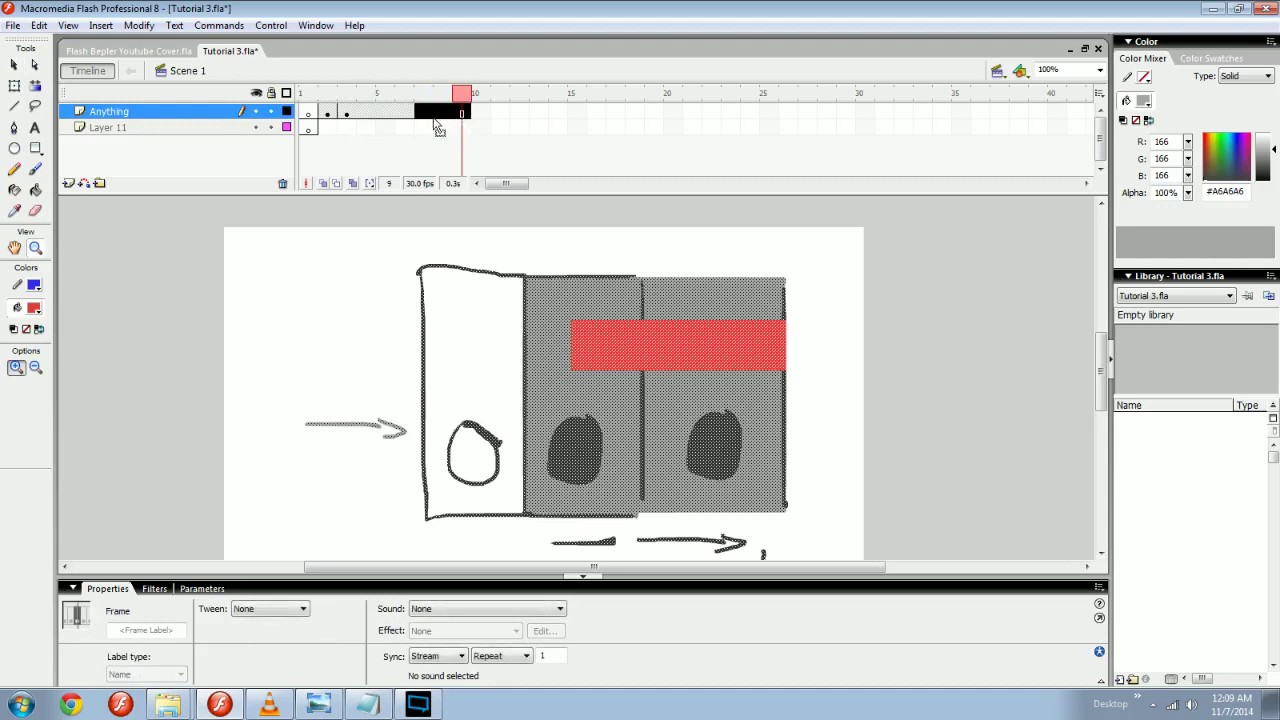
{"action": "left_click", "coordinate": [404, 111]}
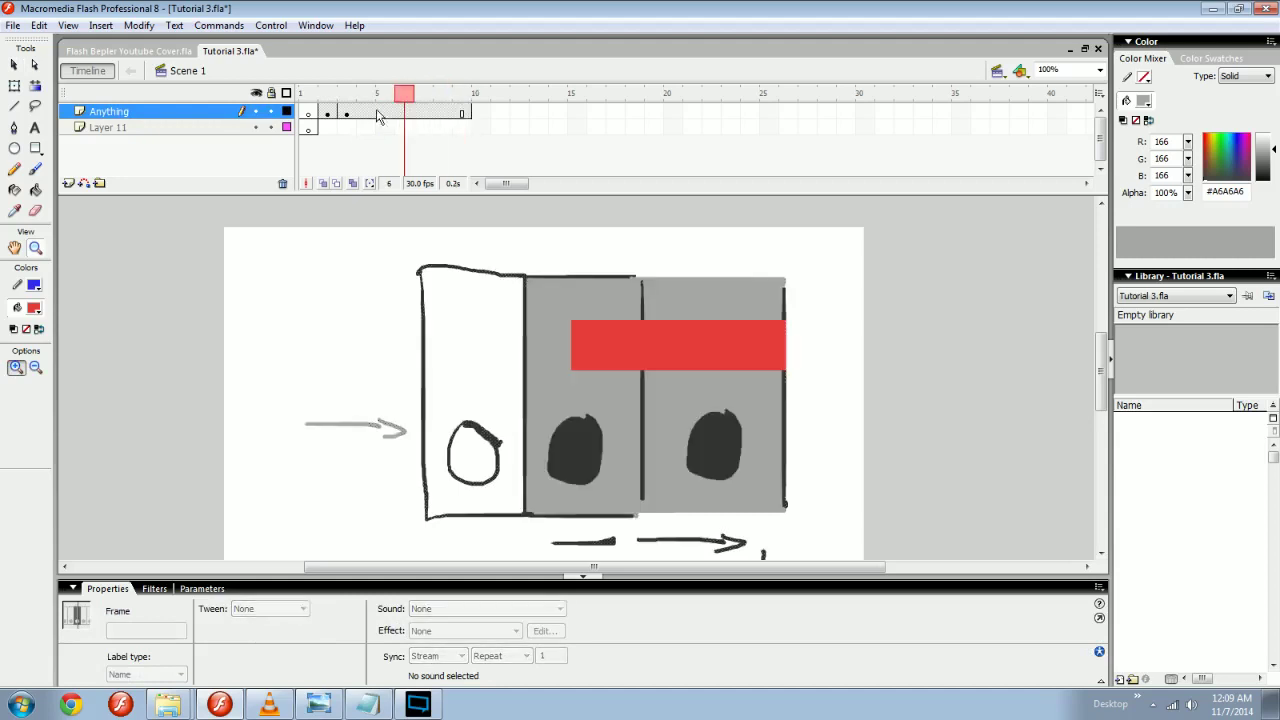
Select frames 4 and 5 on the Anything layer, and change the selection to frames 5 through 8.
{"action": "left_click", "coordinate": [366, 111]}
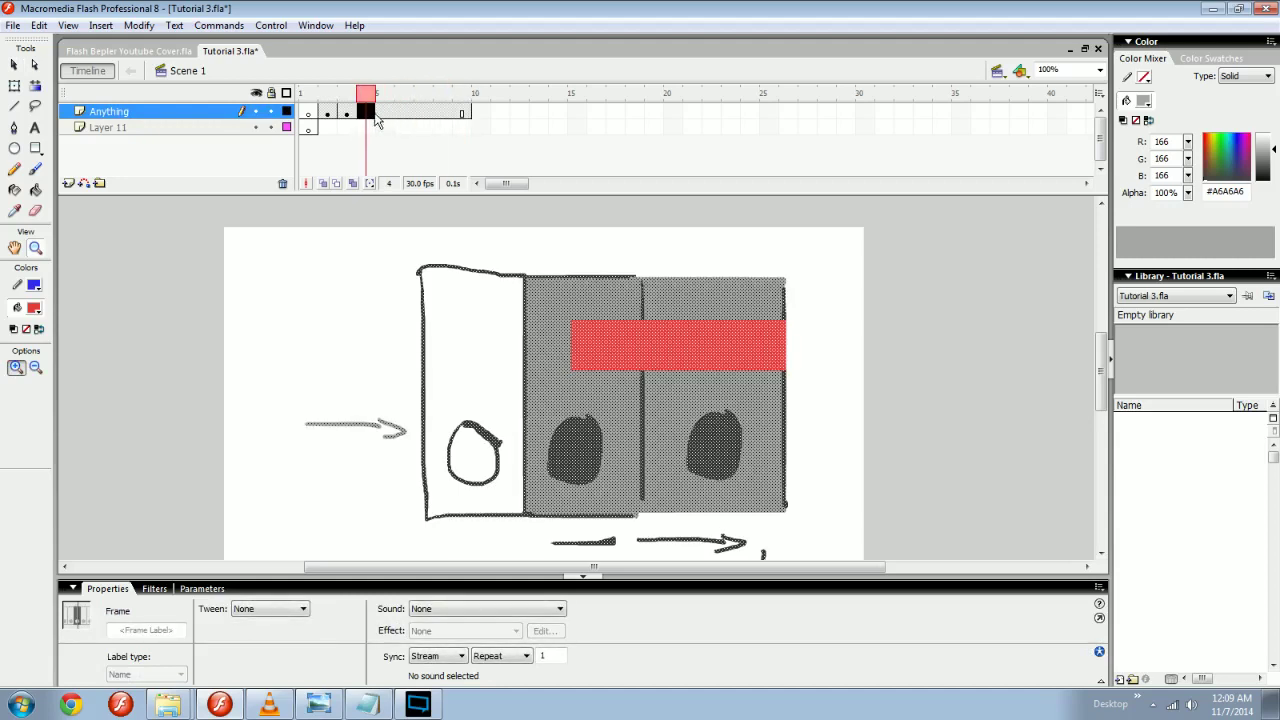
{"action": "left_click", "coordinate": [386, 115], "text": "shift"}
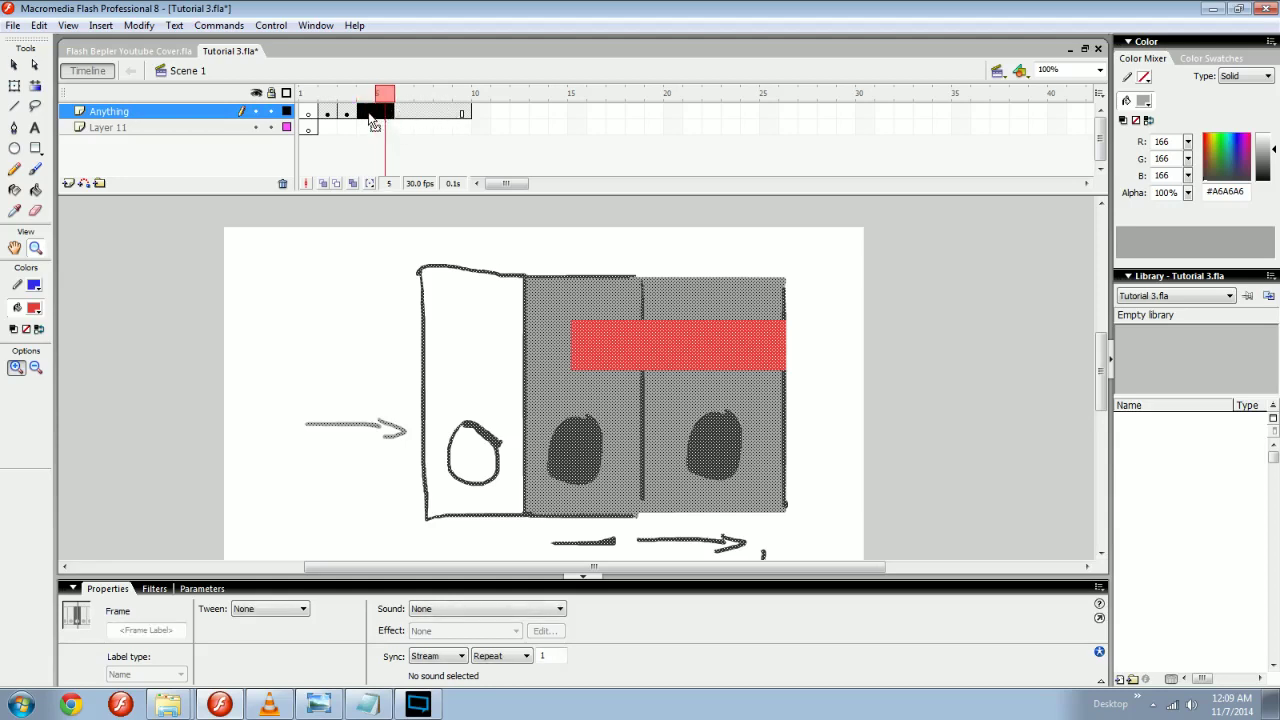
{"action": "left_click", "coordinate": [438, 112], "text": "shift"}
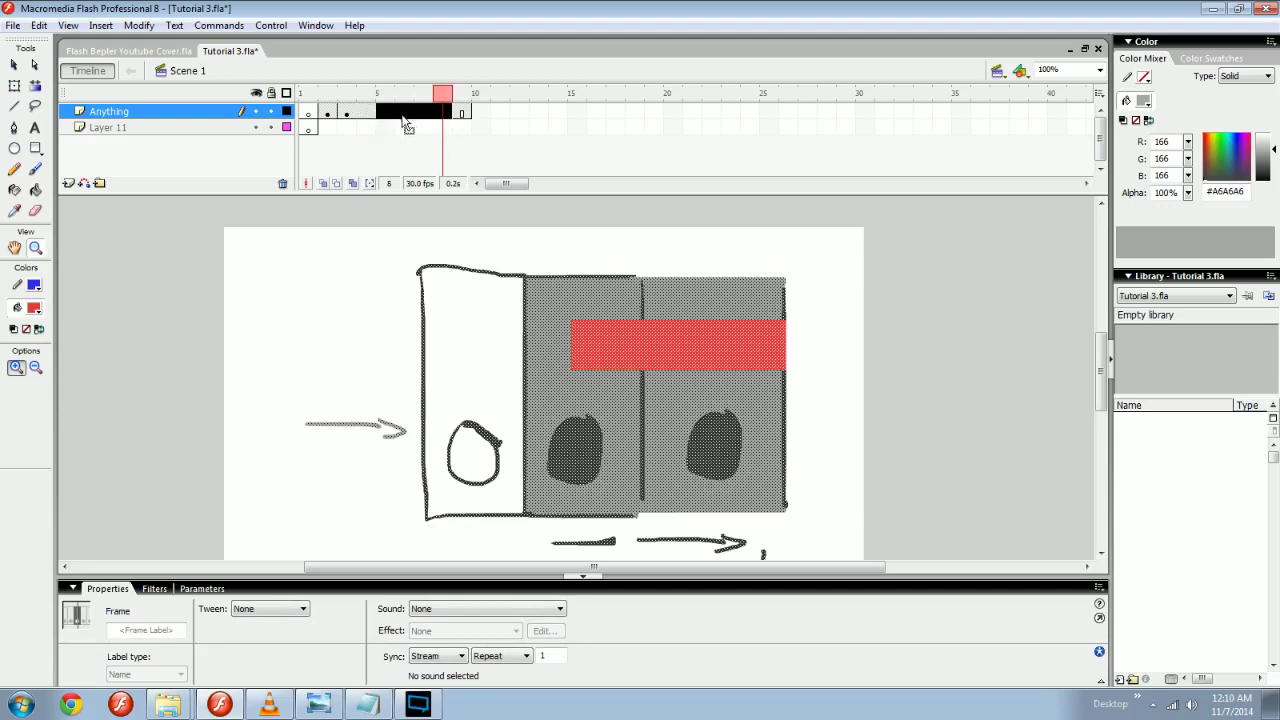
Remove frames 4 through 9 from the Anything layer, undo the removal, and review the other frame commands.
{"action": "left_click_drag", "start_coordinate": [366, 113], "coordinate": [460, 114]}
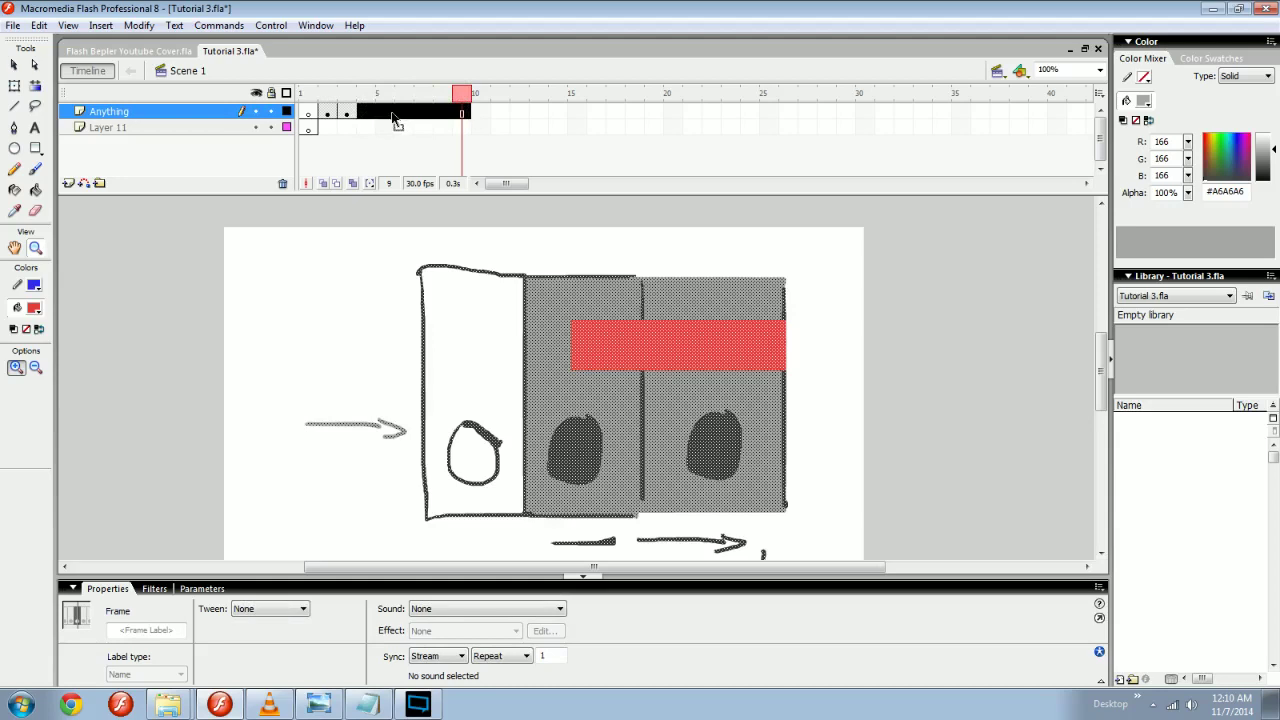
{"action": "right_click", "coordinate": [393, 116]}
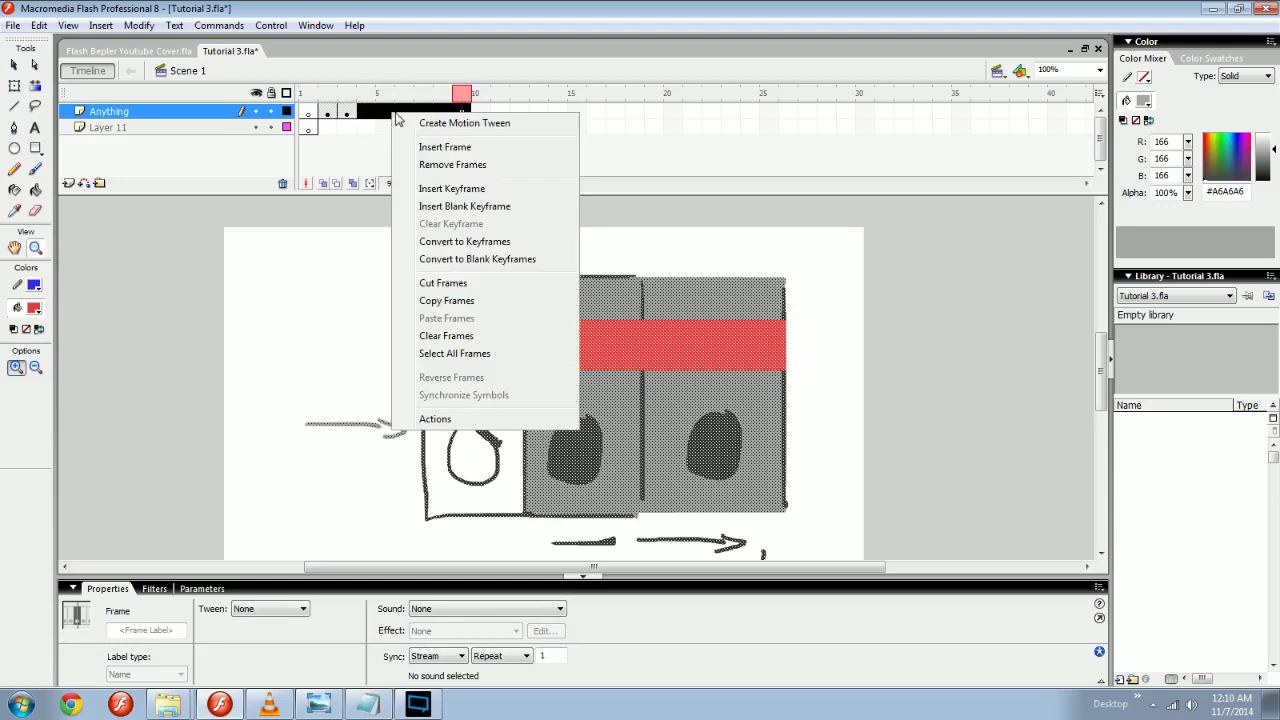
{"action": "left_click", "coordinate": [446, 166]}
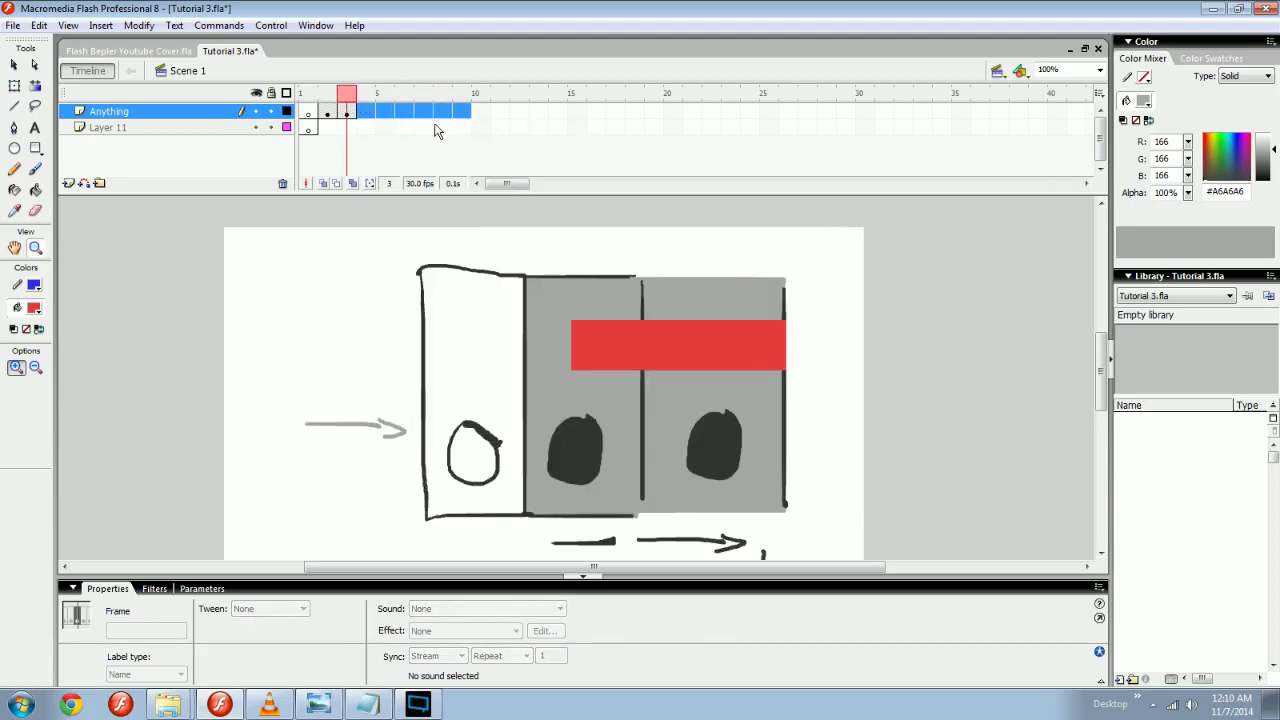
{"action": "key", "text": "ctrl+z"}
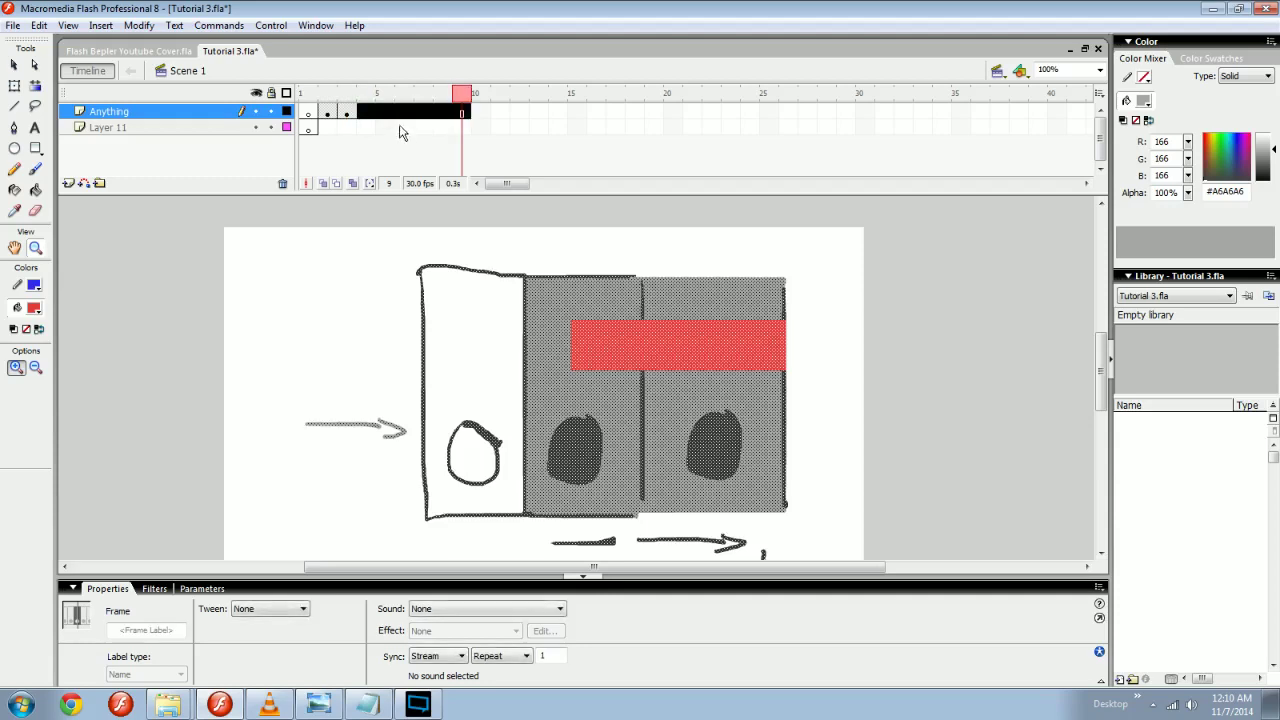
{"action": "right_click", "coordinate": [407, 115]}
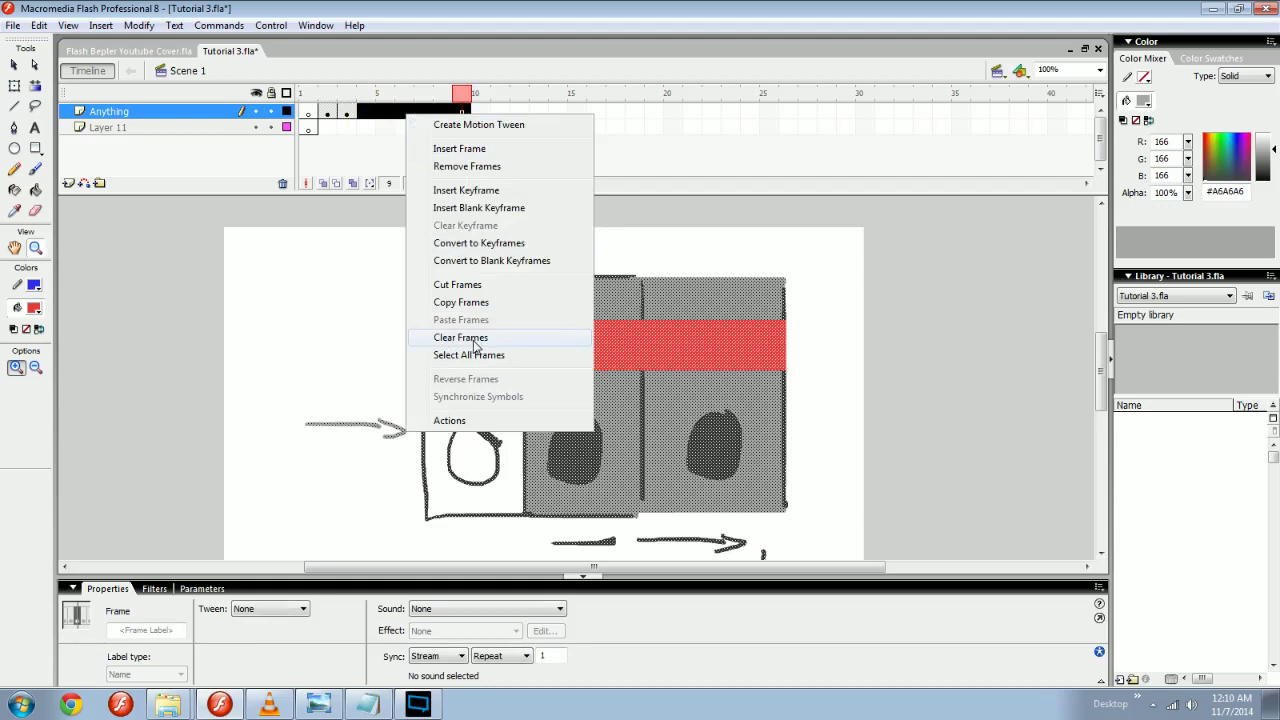
{"action": "left_click", "coordinate": [377, 309]}
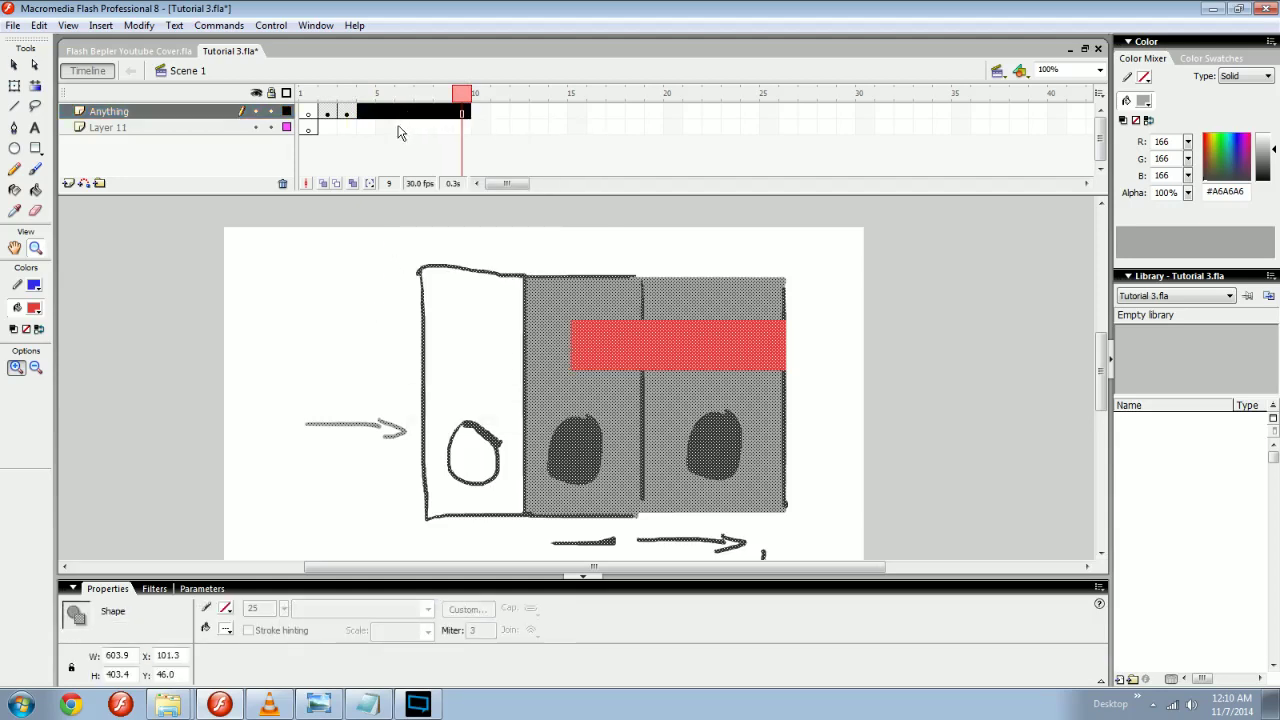
Remove frames 5 through 9 from the Anything layer and scrub through the remaining frames.
{"action": "left_click_drag", "start_coordinate": [362, 95], "coordinate": [380, 94]}
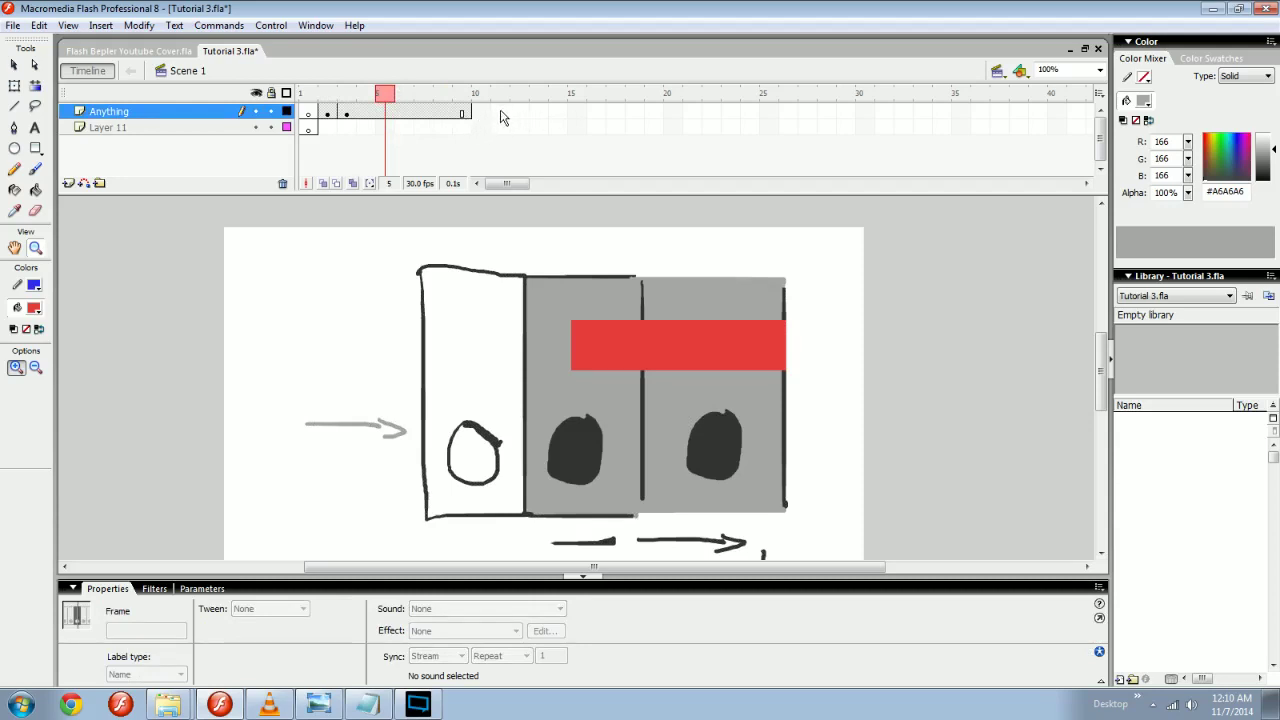
{"action": "mouse_move", "coordinate": [436, 113]}
{"action": "left_mouse_down"}
{"action": "mouse_move", "coordinate": [611, 114]}
{"action": "mouse_move", "coordinate": [440, 113]}
{"action": "left_mouse_up"}
{"action": "left_click_drag", "start_coordinate": [386, 112], "coordinate": [461, 113]}
{"action": "right_click", "coordinate": [418, 111]}
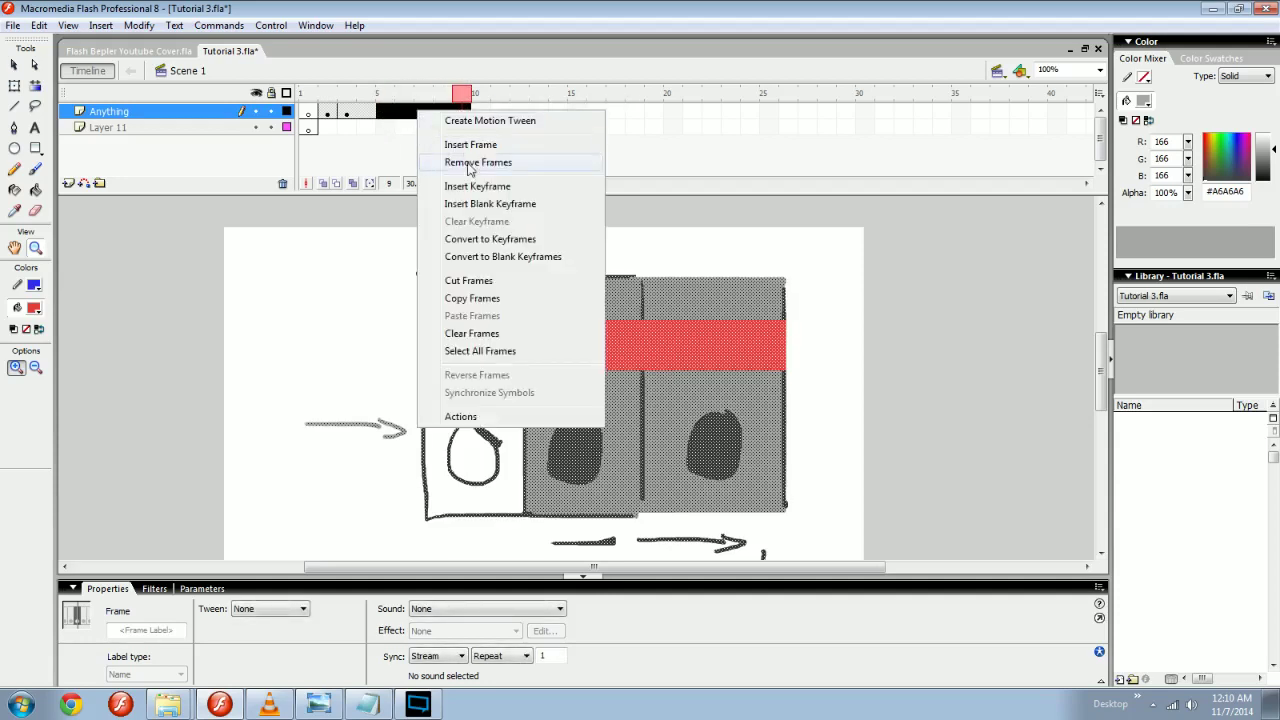
{"action": "left_click", "coordinate": [476, 162]}
{"action": "left_click", "coordinate": [408, 127]}
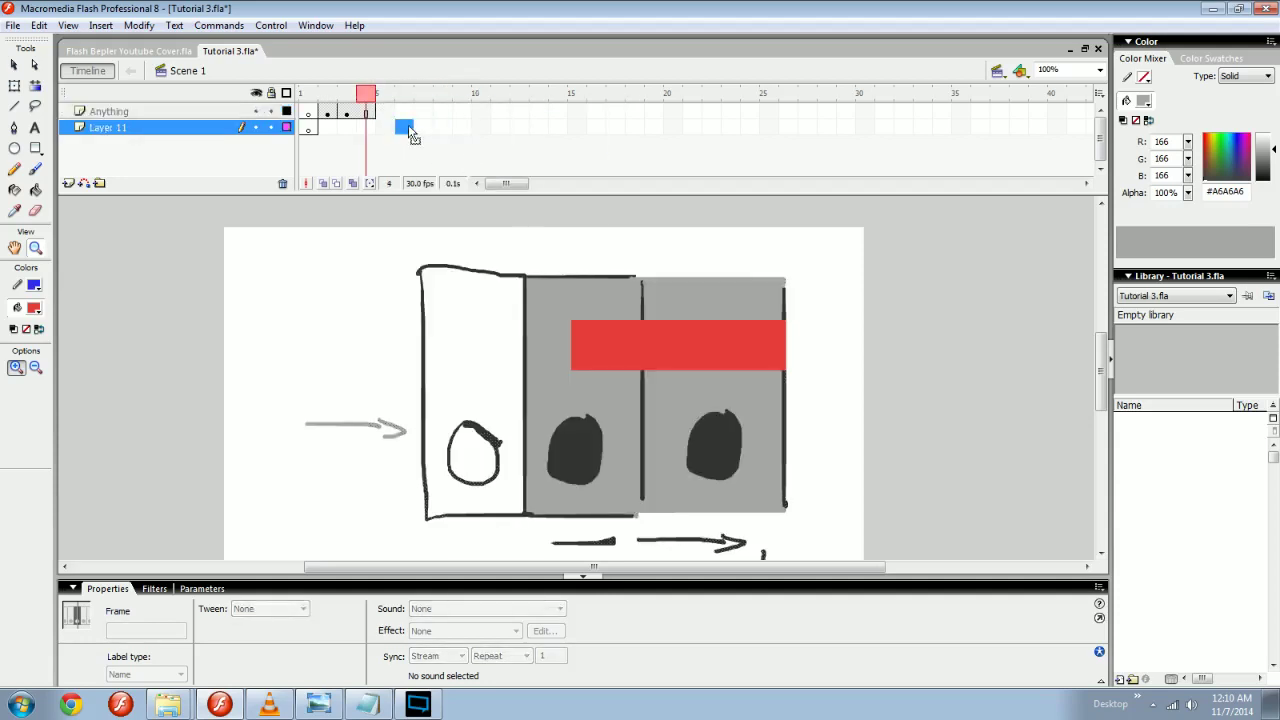
{"action": "left_click", "coordinate": [328, 97]}
{"action": "left_click_drag", "start_coordinate": [328, 97], "coordinate": [365, 103]}
Insert a blank keyframe at frame 5 of the Anything layer and extend it to frame 12.
{"action": "left_click", "coordinate": [485, 128]}
{"action": "left_click", "coordinate": [390, 114]}
{"action": "key", "text": "F7"}
{"action": "left_click_drag", "start_coordinate": [418, 113], "coordinate": [520, 113]}
{"action": "key", "text": "F5"}
Remove frames 5 through 12 from the Anything layer and select the empty frame slots after frame 4.
{"action": "left_click_drag", "start_coordinate": [390, 98], "coordinate": [522, 114]}
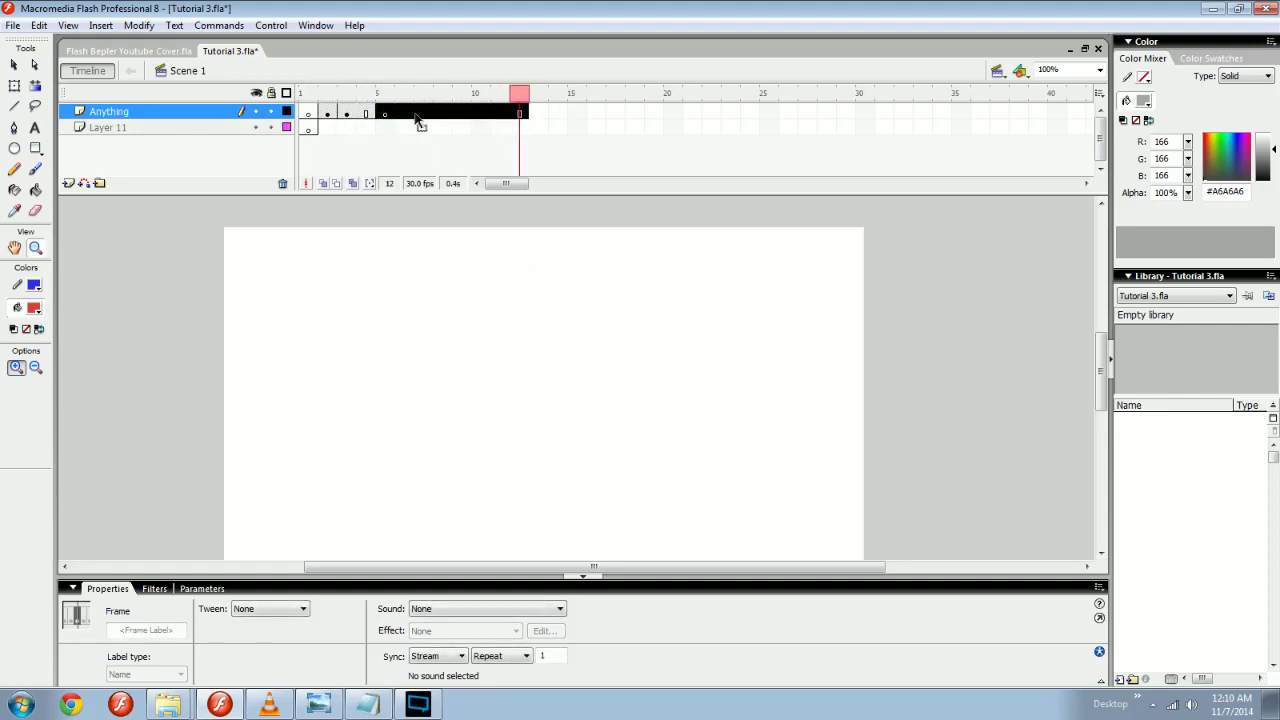
{"action": "right_click", "coordinate": [420, 124]}
{"action": "left_click", "coordinate": [427, 166]}
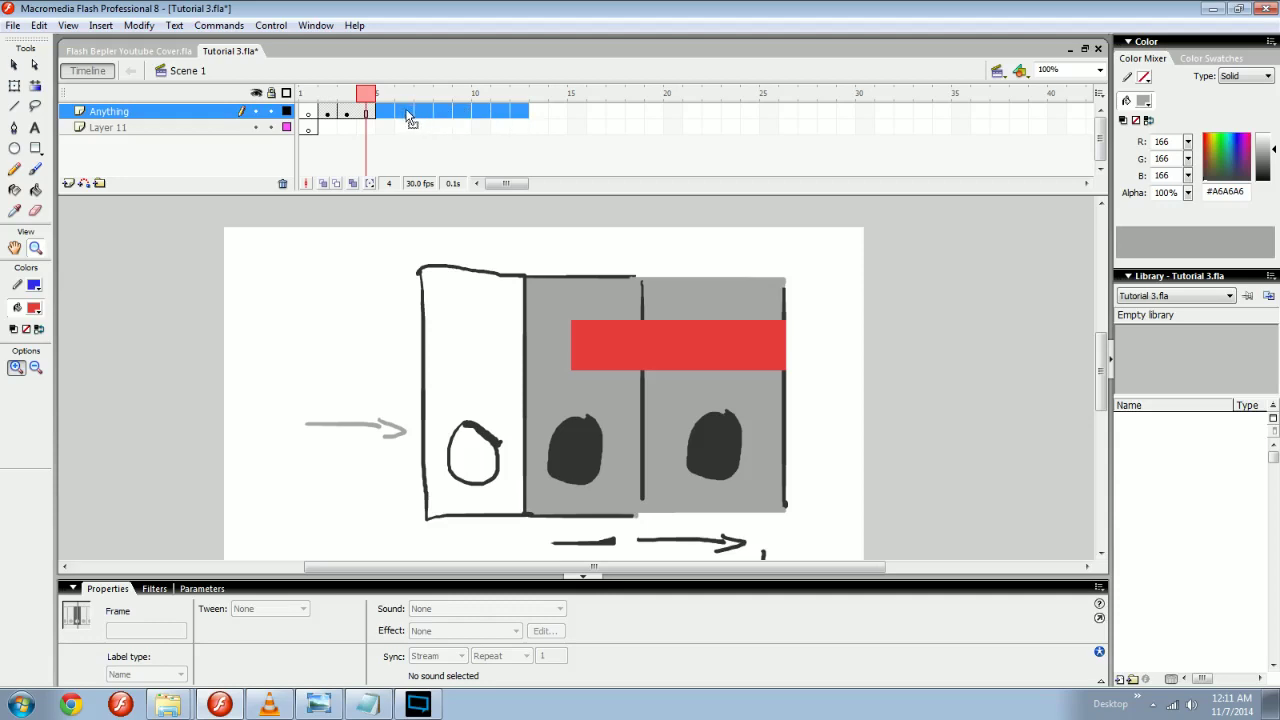
{"action": "left_click_drag", "start_coordinate": [410, 118], "coordinate": [490, 116]}
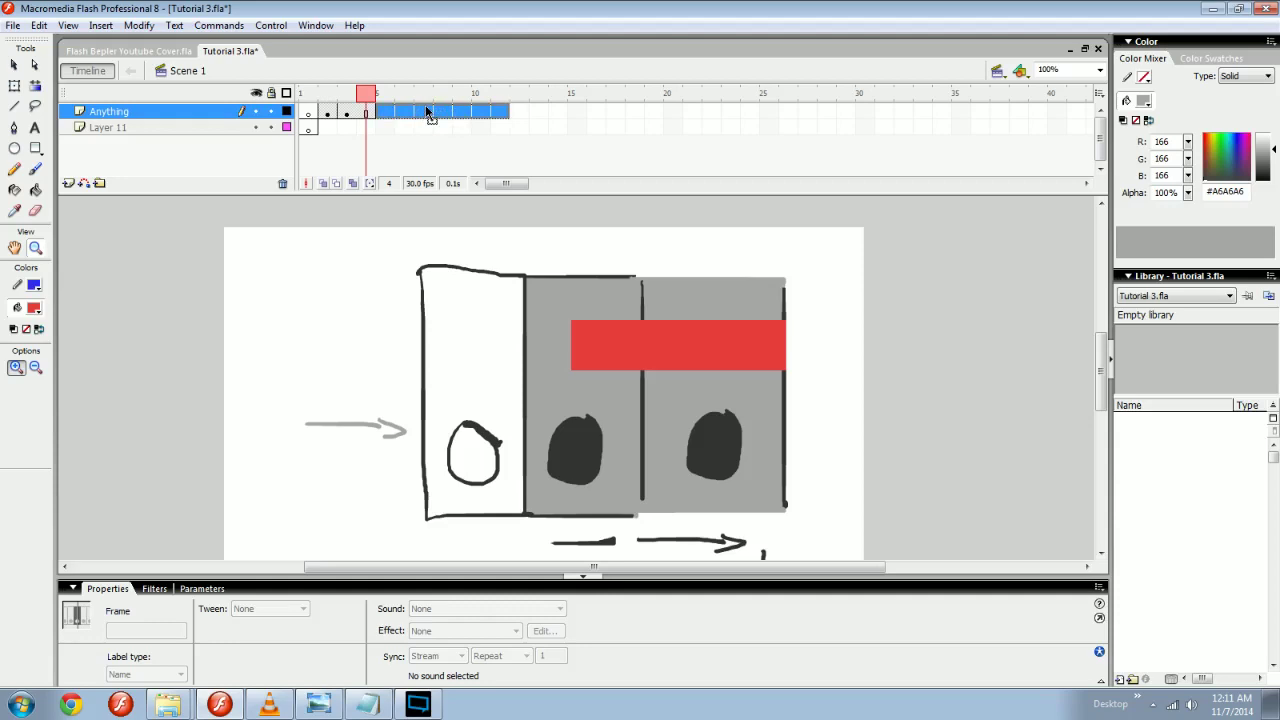
Extend the Anything layer's frames to frame 12, extend them further to frame 18, and play the timeline.
{"action": "left_click_drag", "start_coordinate": [426, 110], "coordinate": [444, 112]}
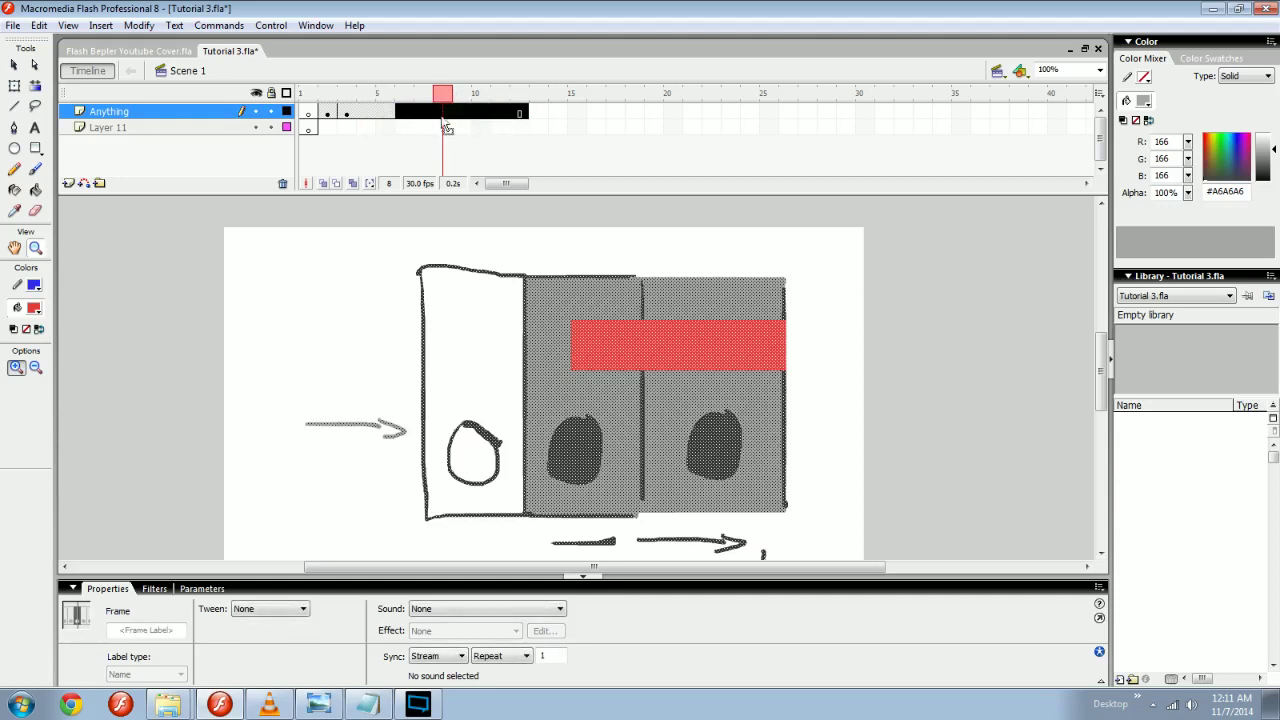
{"action": "left_click", "coordinate": [349, 111]}
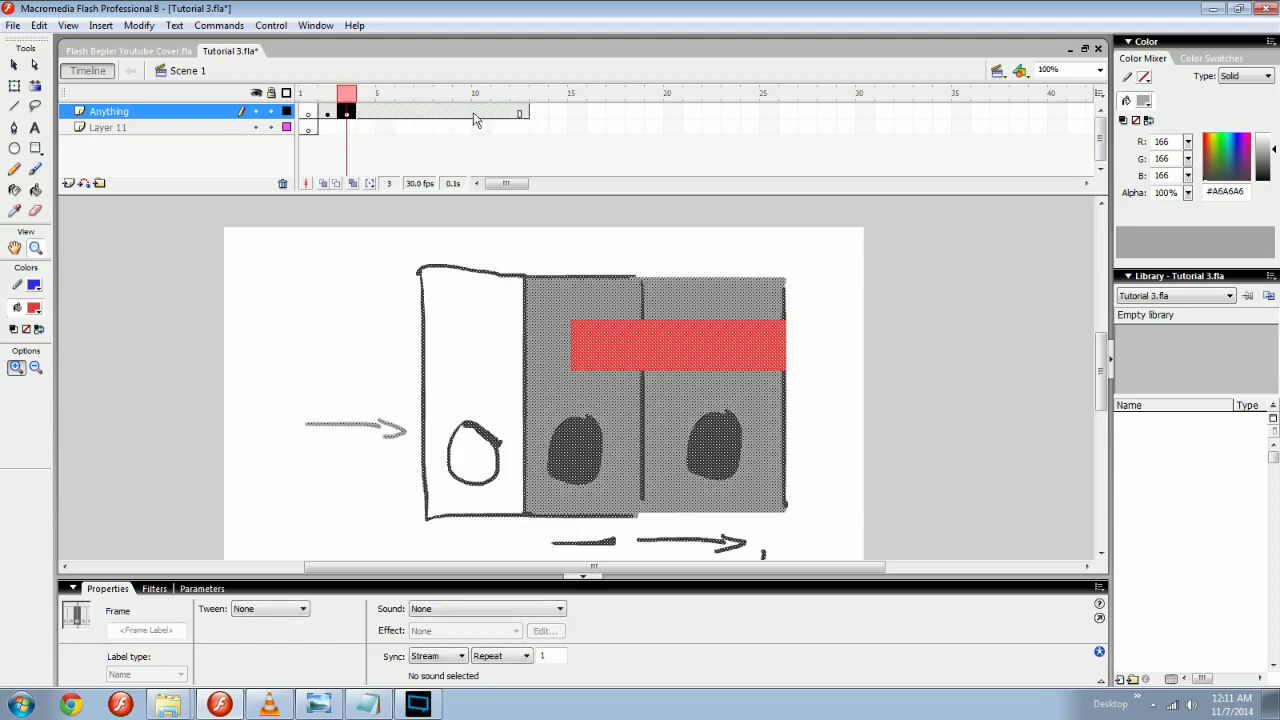
{"action": "left_click", "coordinate": [630, 112]}
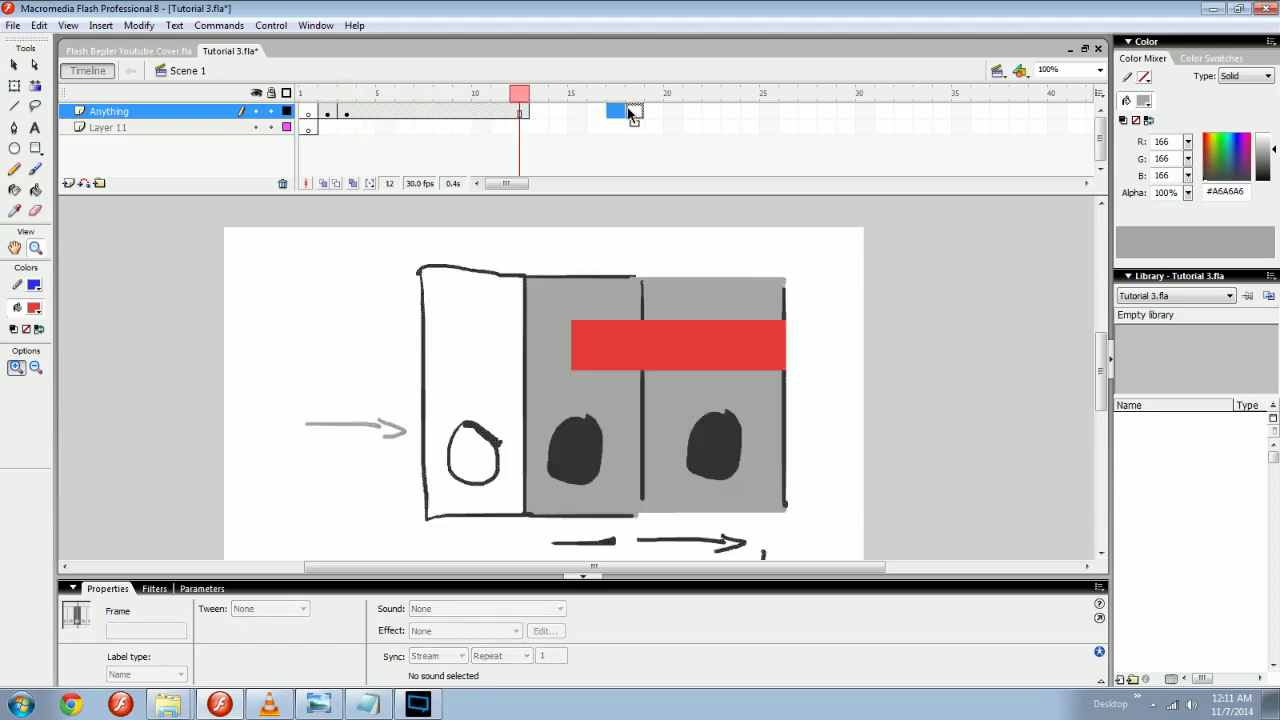
{"action": "key", "text": "F5"}
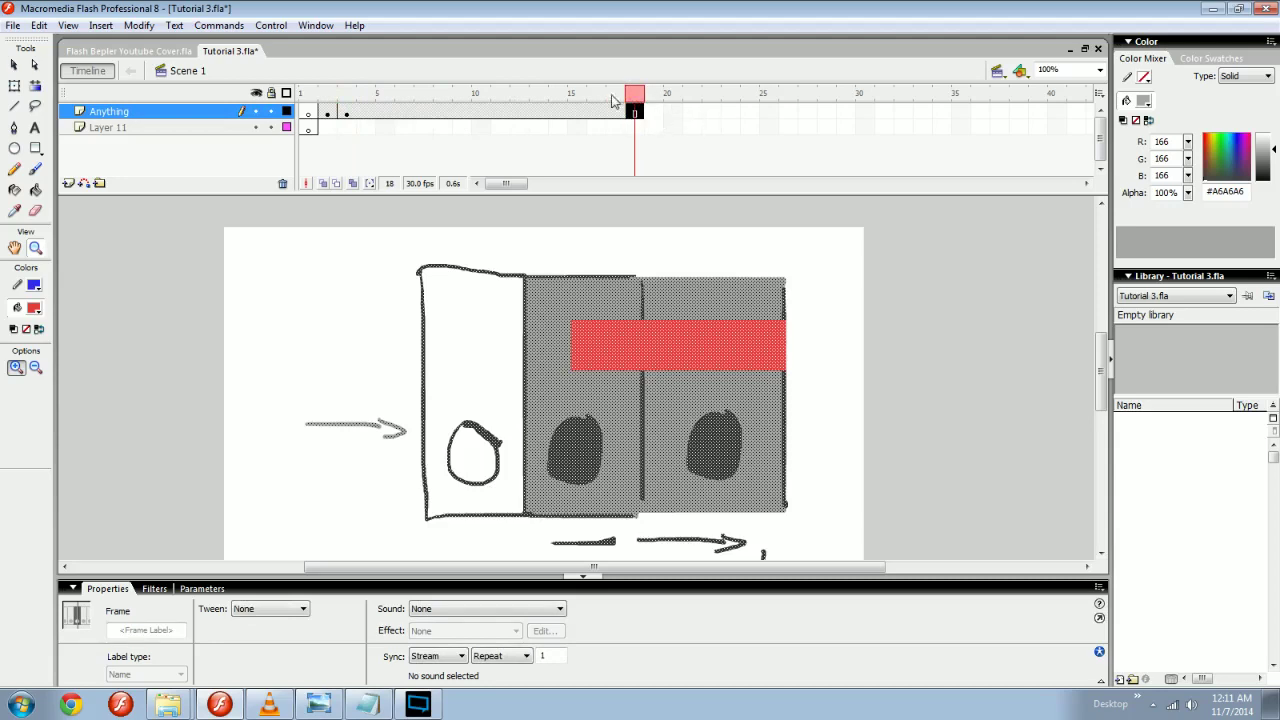
{"action": "key", "text": "Return"}
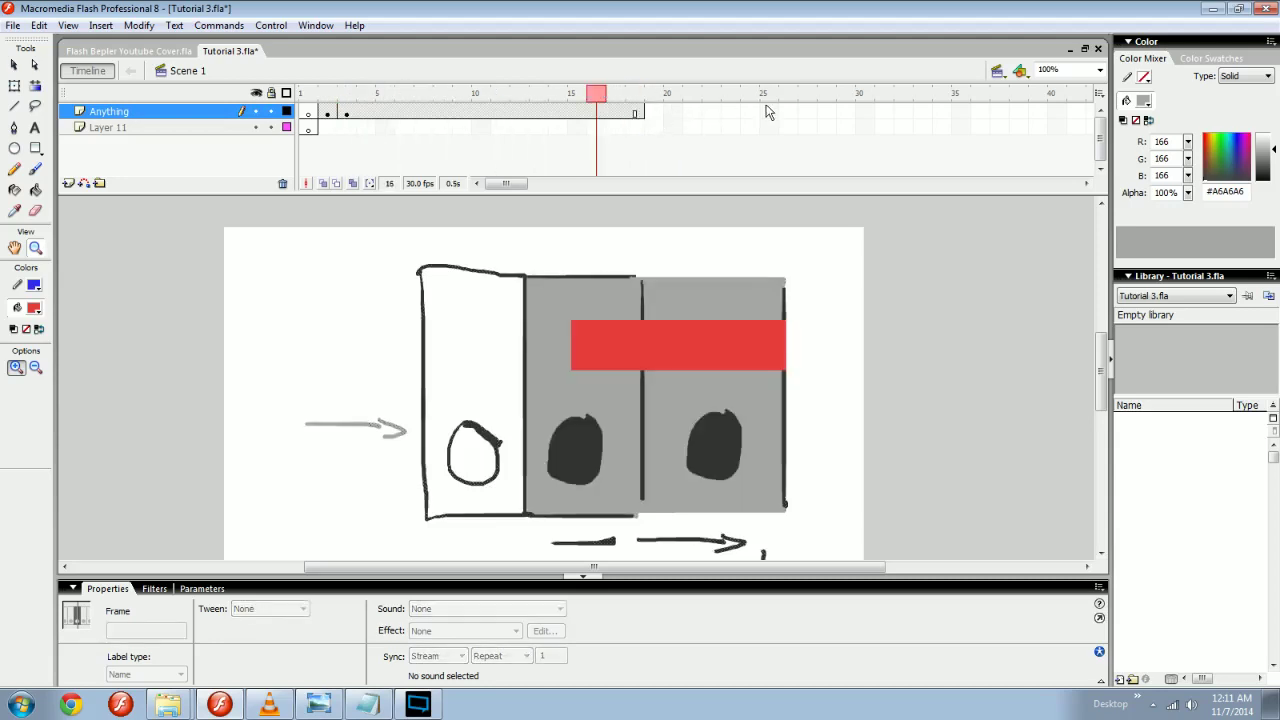
Extend the Anything layer to frame 25 and undo the extension.
{"action": "left_click", "coordinate": [768, 112]}
{"action": "key", "text": "F5"}
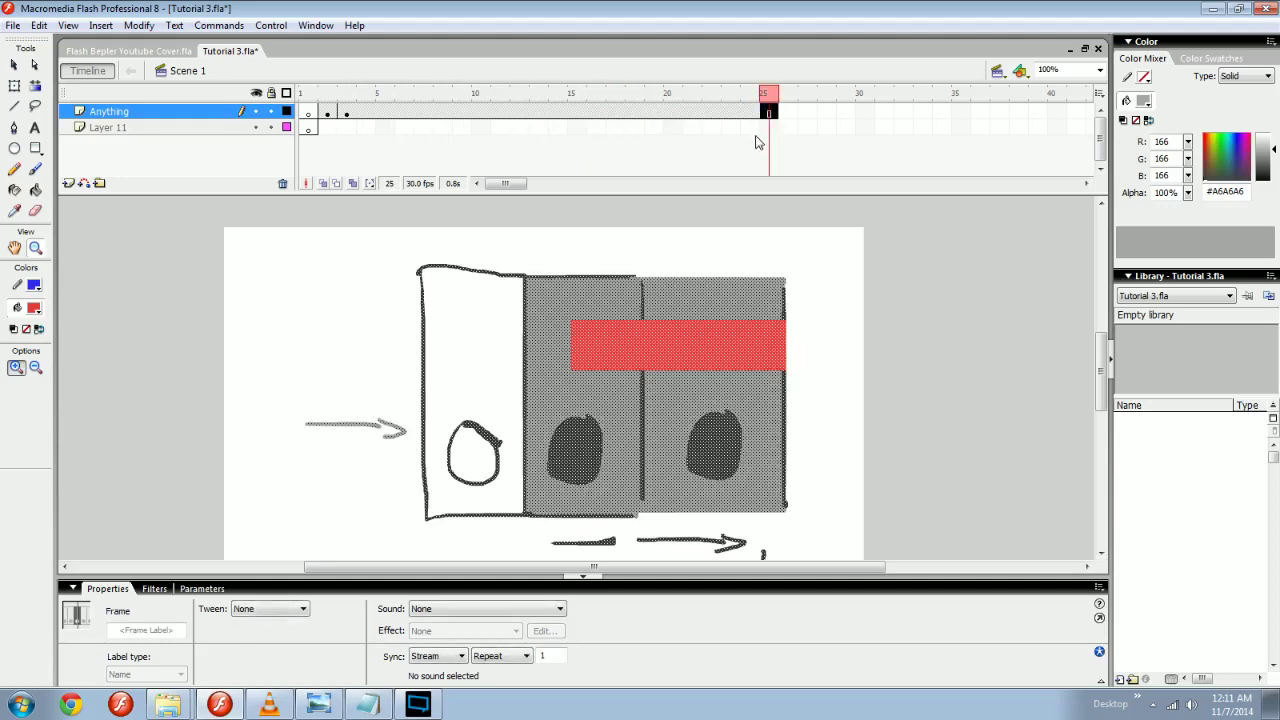
{"action": "key", "text": "ctrl+z"}
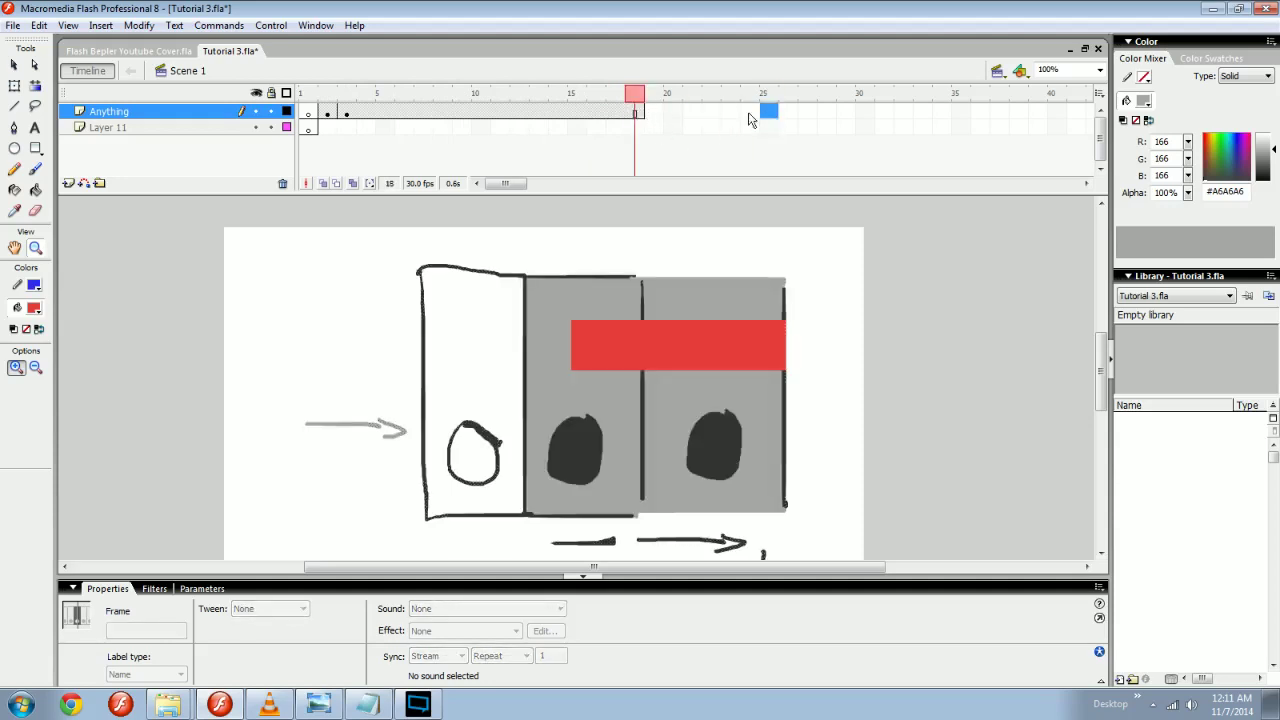
Extend the Anything layer to frame 25 again and scrub the playhead back to frame 14.
{"action": "left_click", "coordinate": [731, 112]}
{"action": "left_click", "coordinate": [659, 112]}
{"action": "left_click", "coordinate": [924, 112]}
{"action": "left_click_drag", "start_coordinate": [922, 115], "coordinate": [558, 98]}
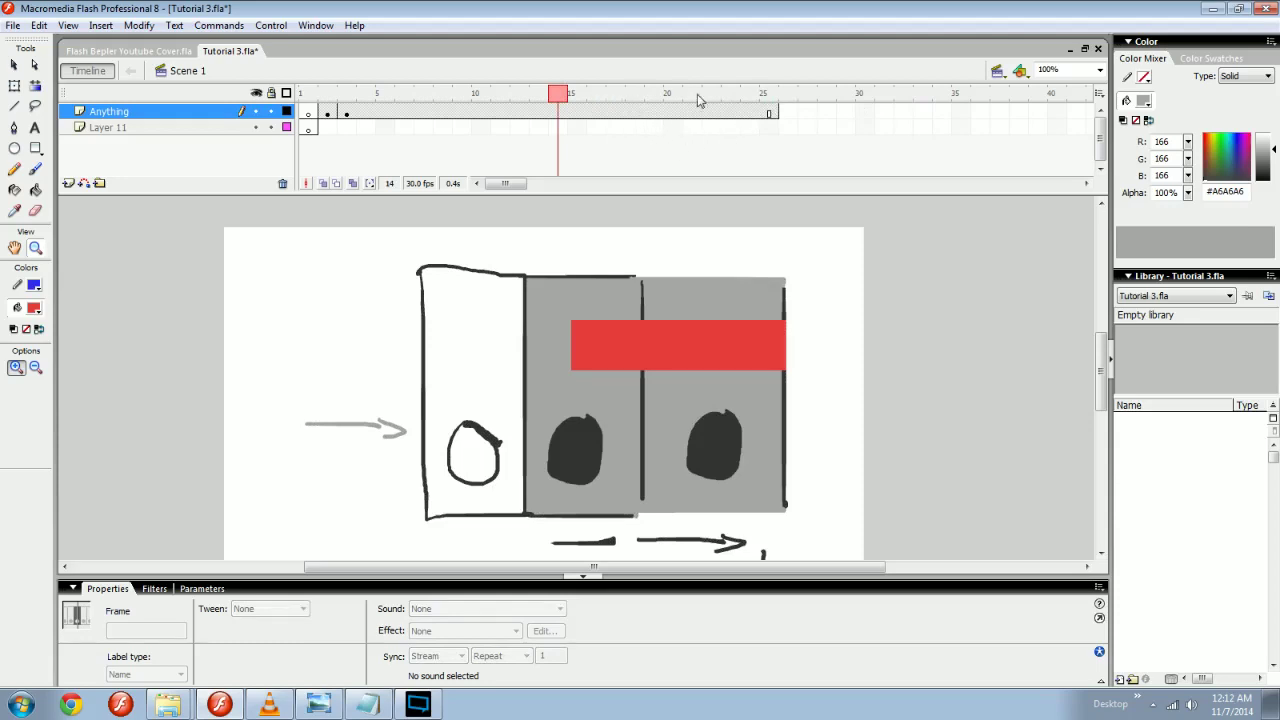
Insert a keyframe at frame 16 of the Anything layer and replace it with a keyframe at frame 30.
{"action": "left_click", "coordinate": [620, 113]}
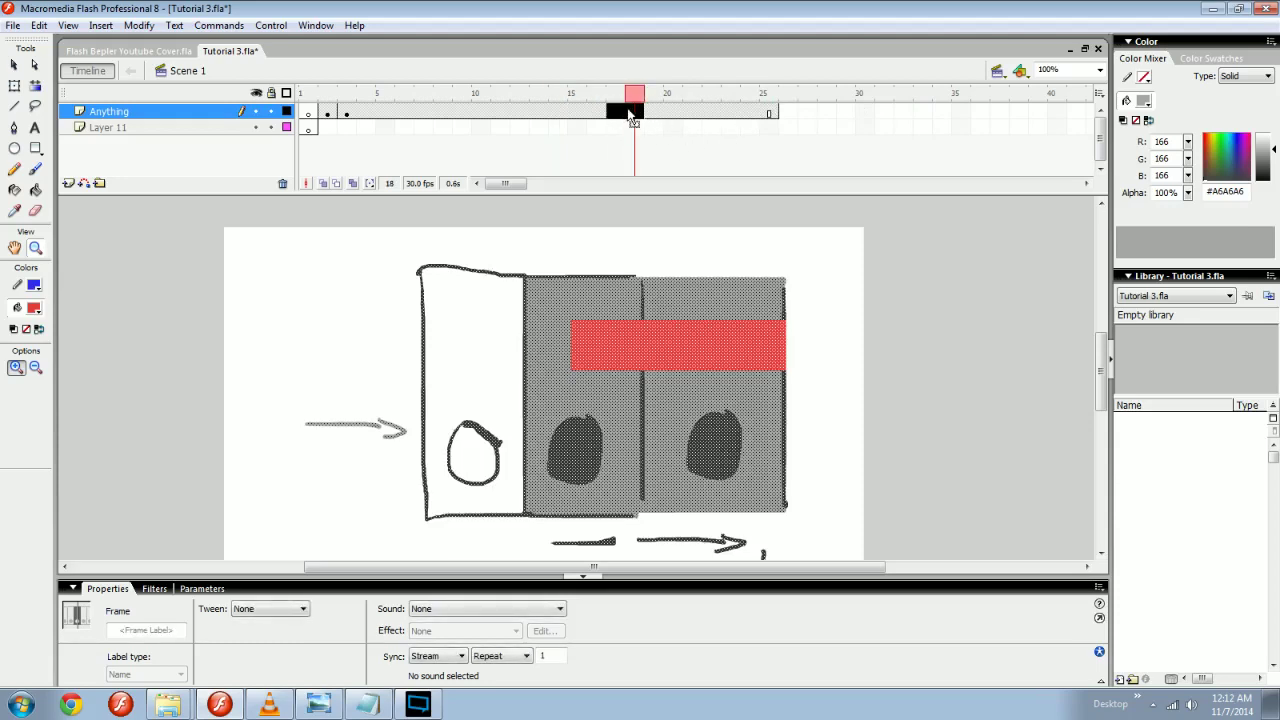
{"action": "left_click", "coordinate": [620, 125]}
{"action": "left_click", "coordinate": [617, 111]}
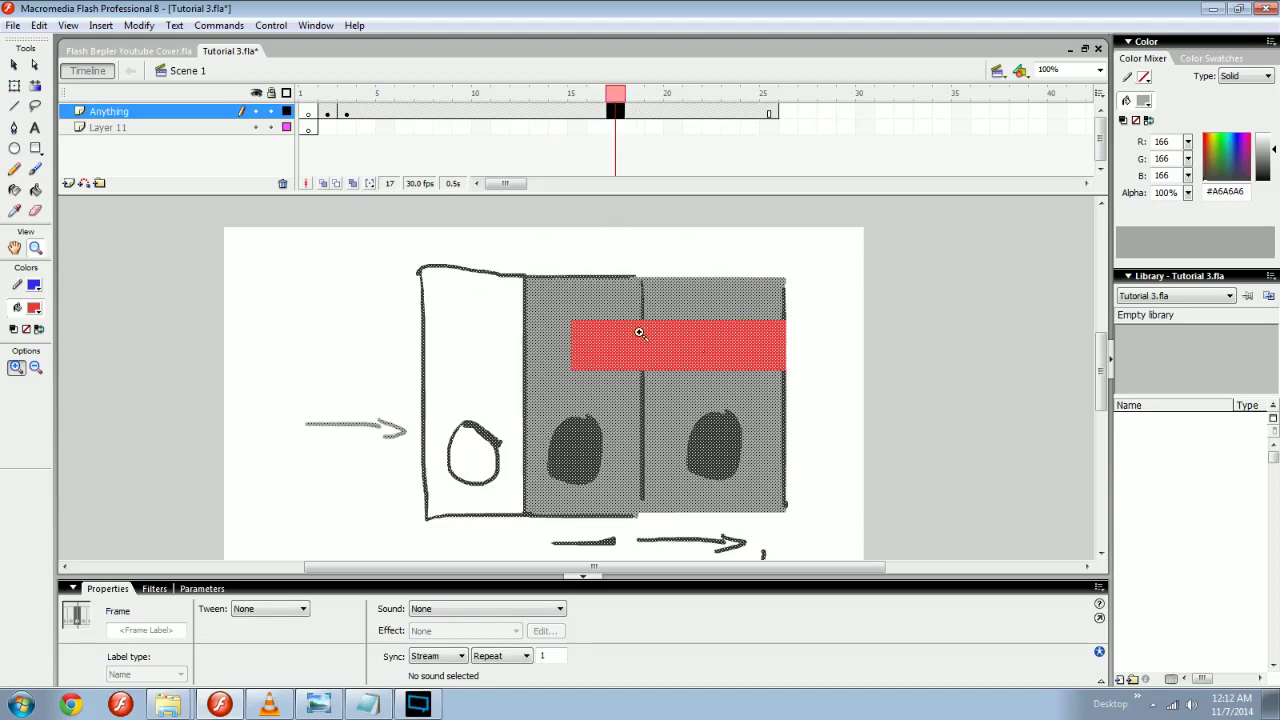
{"action": "left_click", "coordinate": [613, 113]}
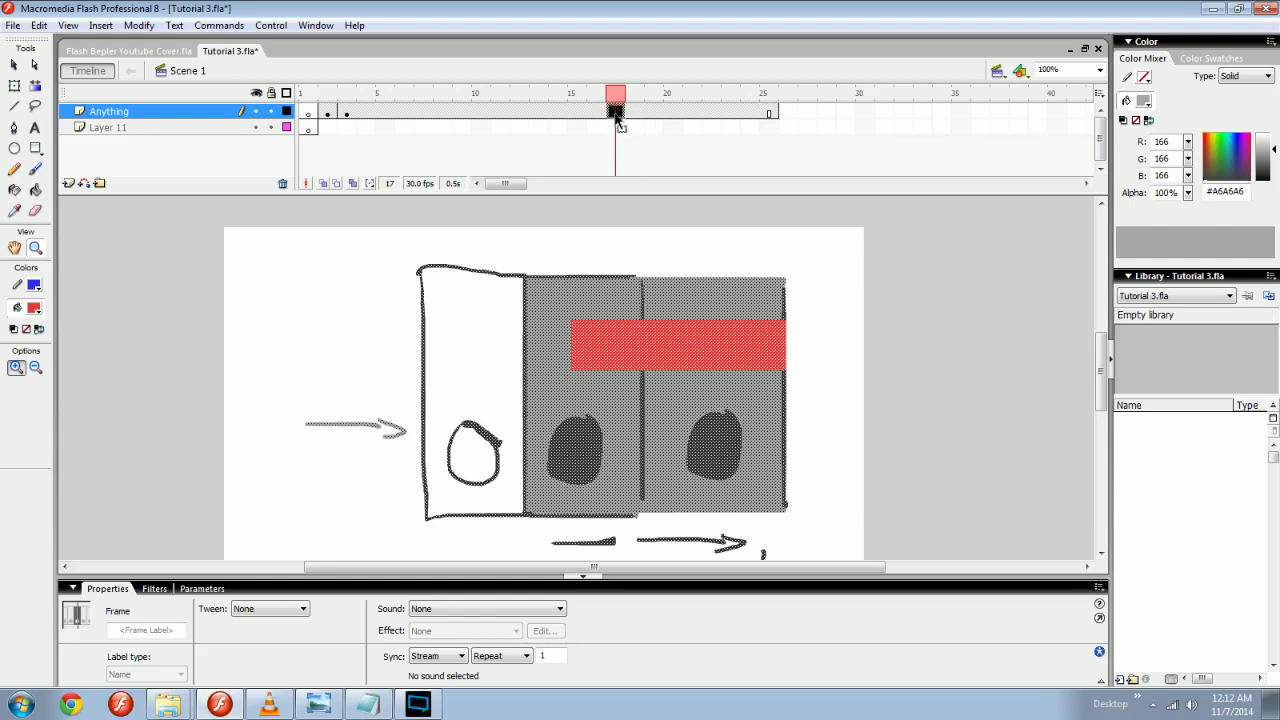
{"action": "left_click_drag", "start_coordinate": [616, 118], "coordinate": [601, 124]}
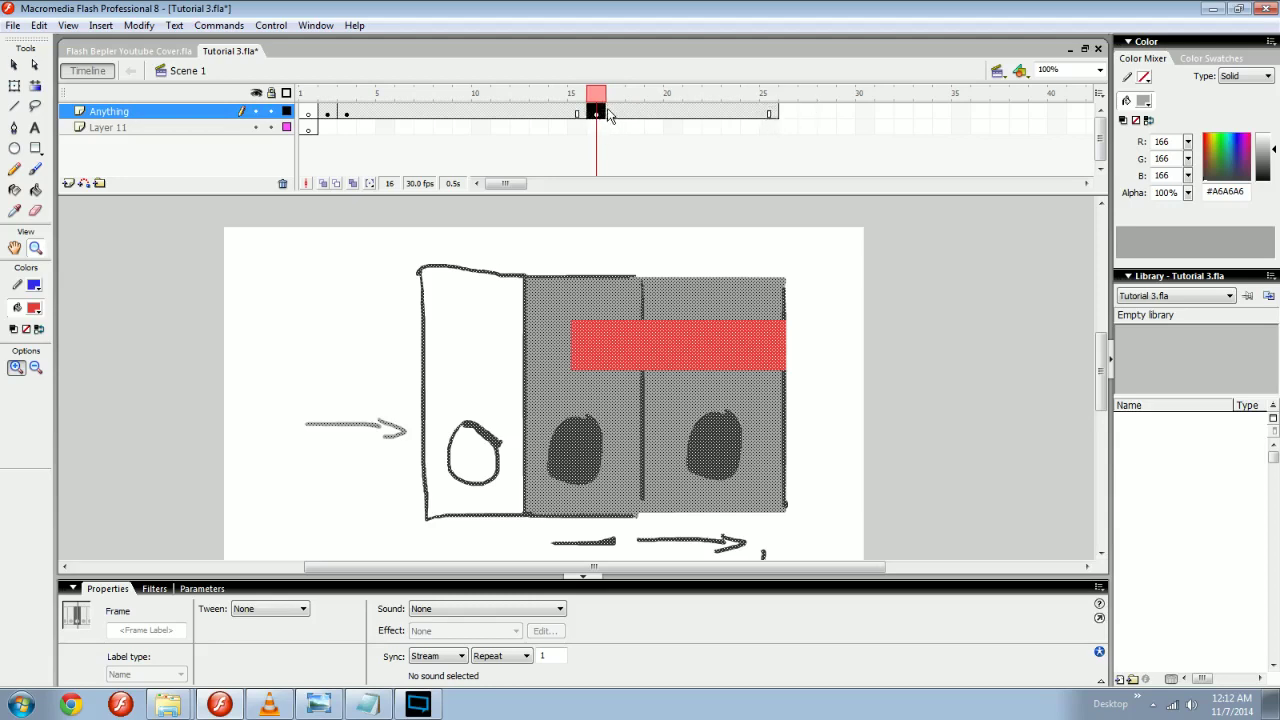
{"action": "left_click_drag", "start_coordinate": [600, 114], "coordinate": [770, 118]}
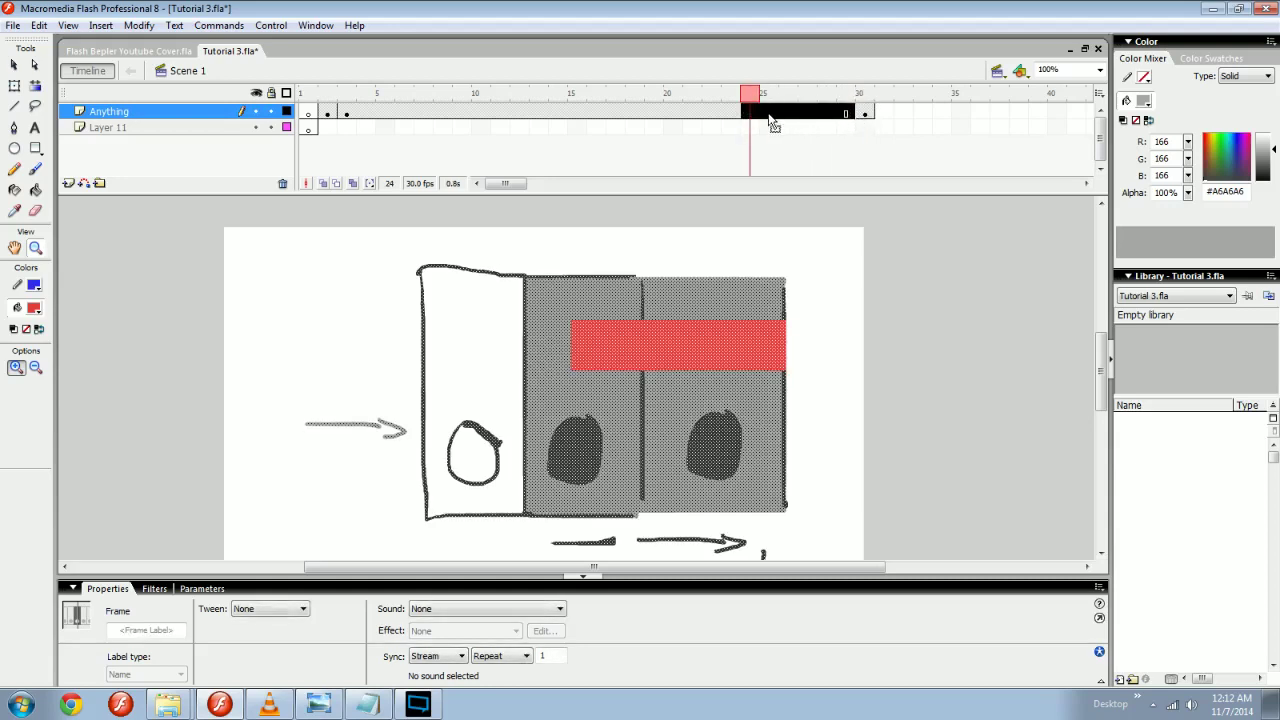
Remove frames 5 through 30 from the Anything layer and select the empty slots 6 through 12.
{"action": "left_click_drag", "start_coordinate": [865, 117], "coordinate": [367, 117]}
{"action": "key", "text": "shift+F5"}
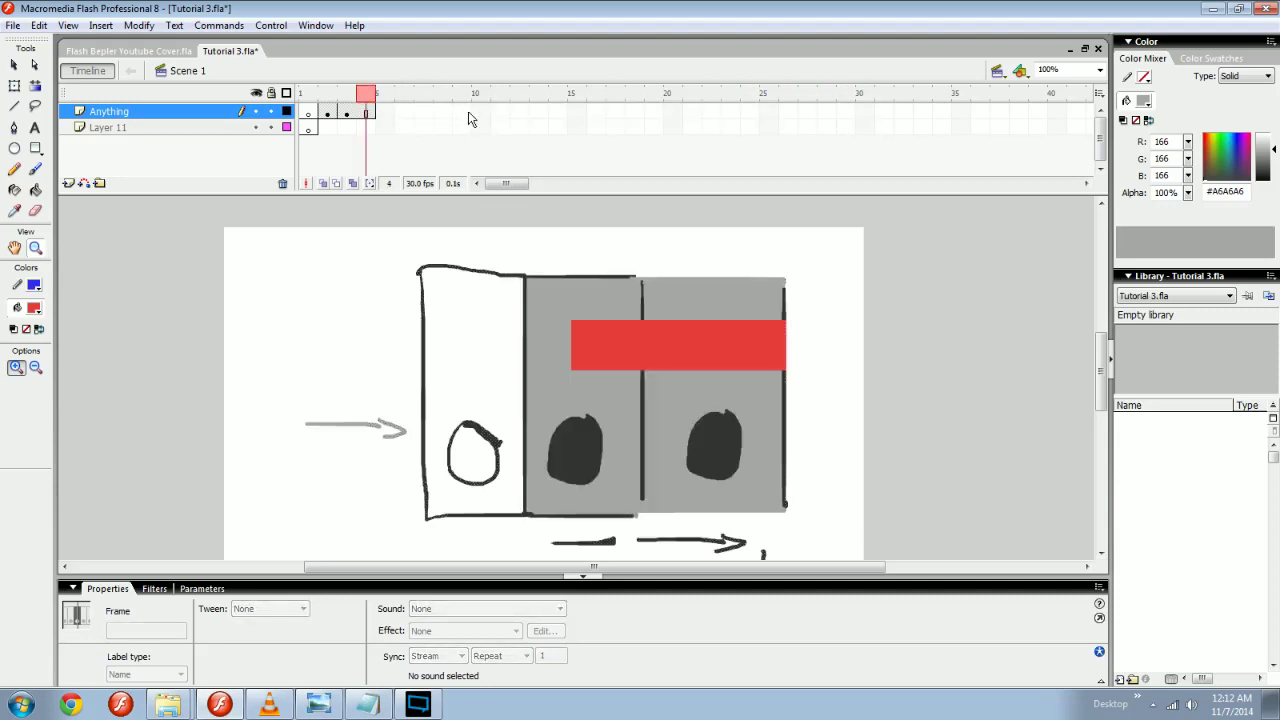
{"action": "left_click_drag", "start_coordinate": [396, 113], "coordinate": [546, 110]}
{"action": "left_click", "coordinate": [594, 109]}
{"action": "left_click_drag", "start_coordinate": [398, 113], "coordinate": [526, 113]}
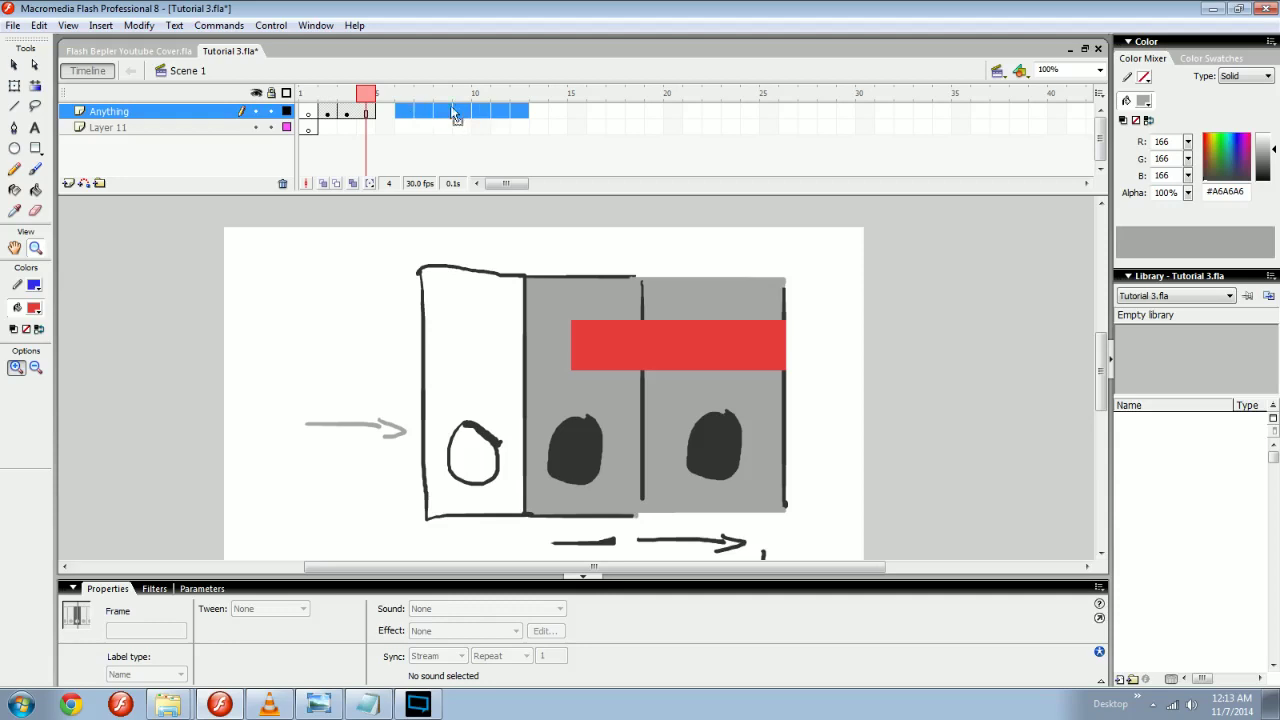
Insert a blank keyframe at frame 5 of the Anything layer.
{"action": "left_click", "coordinate": [313, 111]}
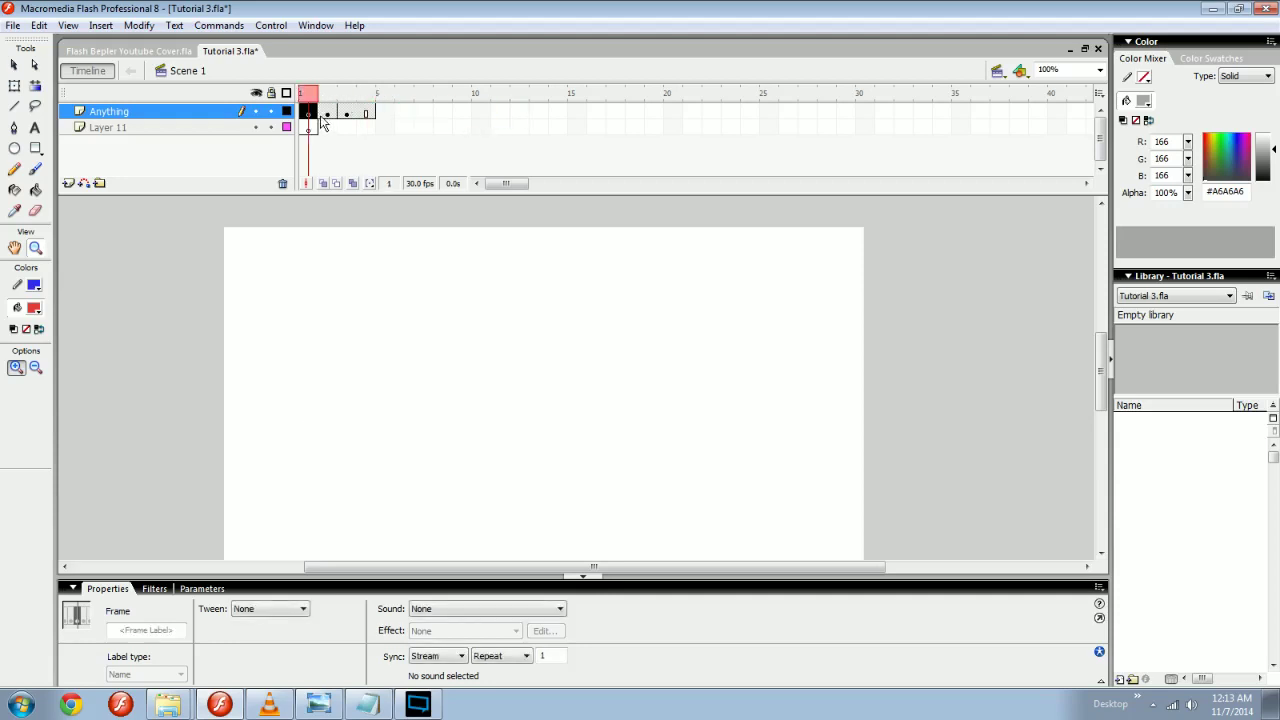
{"action": "left_click_drag", "start_coordinate": [389, 112], "coordinate": [562, 114]}
{"action": "left_click", "coordinate": [617, 116]}
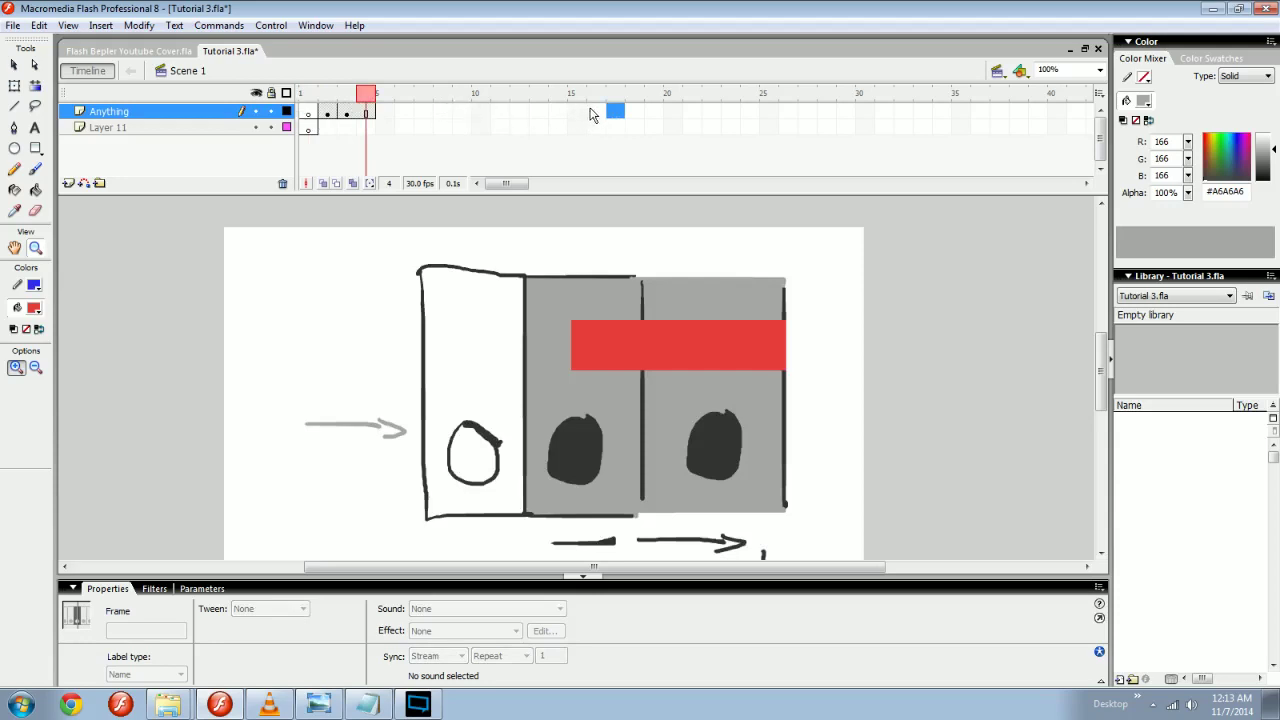
{"action": "left_click", "coordinate": [387, 112]}
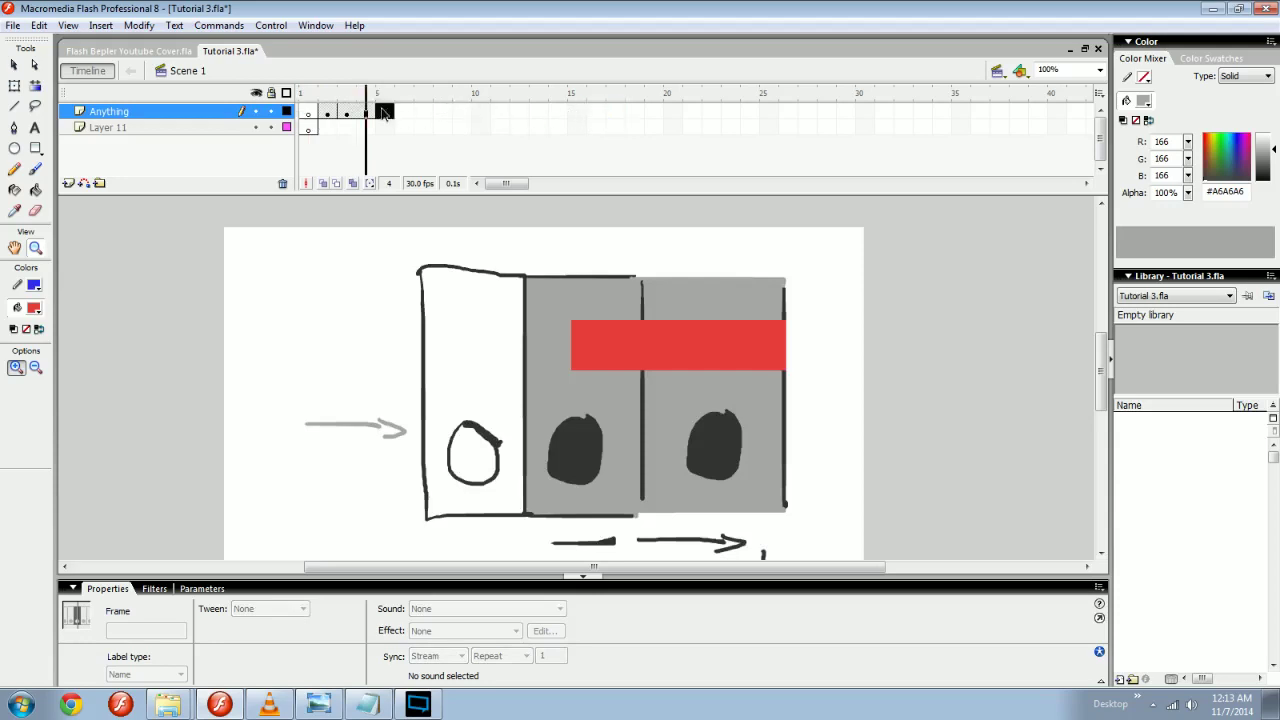
{"action": "key", "text": "F7"}
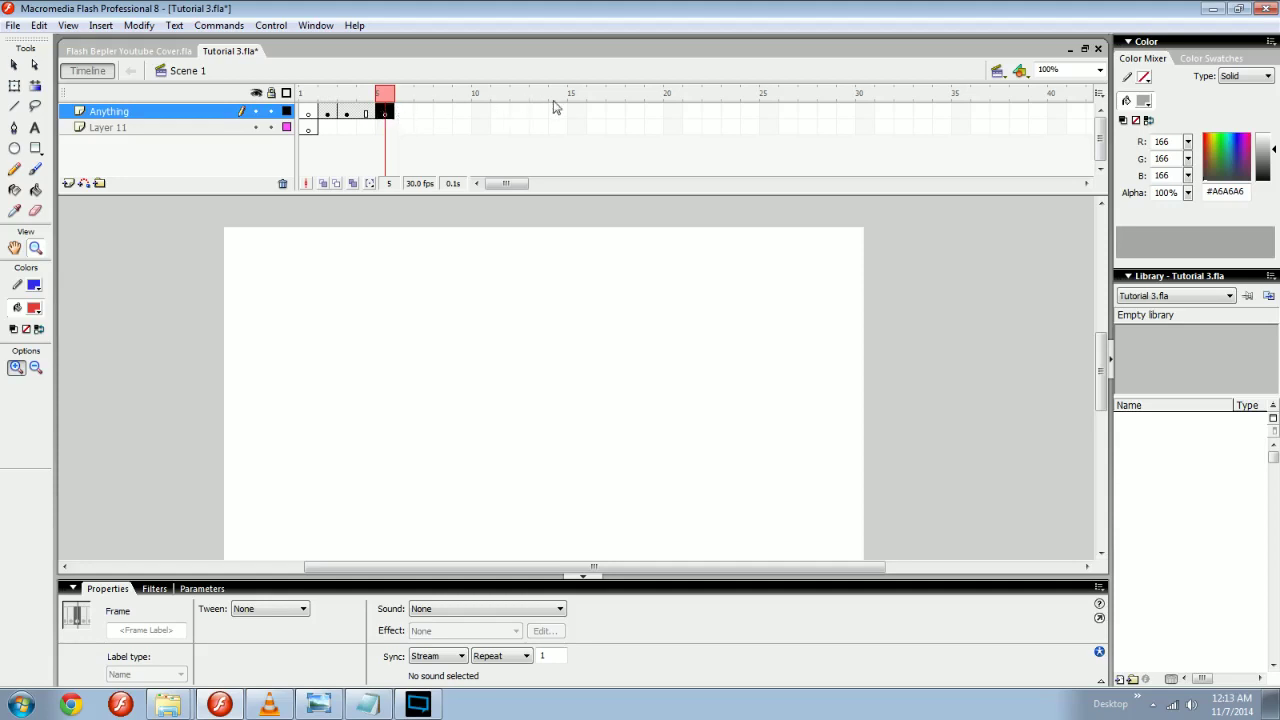
Insert a keyframe at frame 15 of the Anything layer, select frames 6 through 14, and move the playhead to frame 6.
{"action": "left_click", "coordinate": [577, 113]}
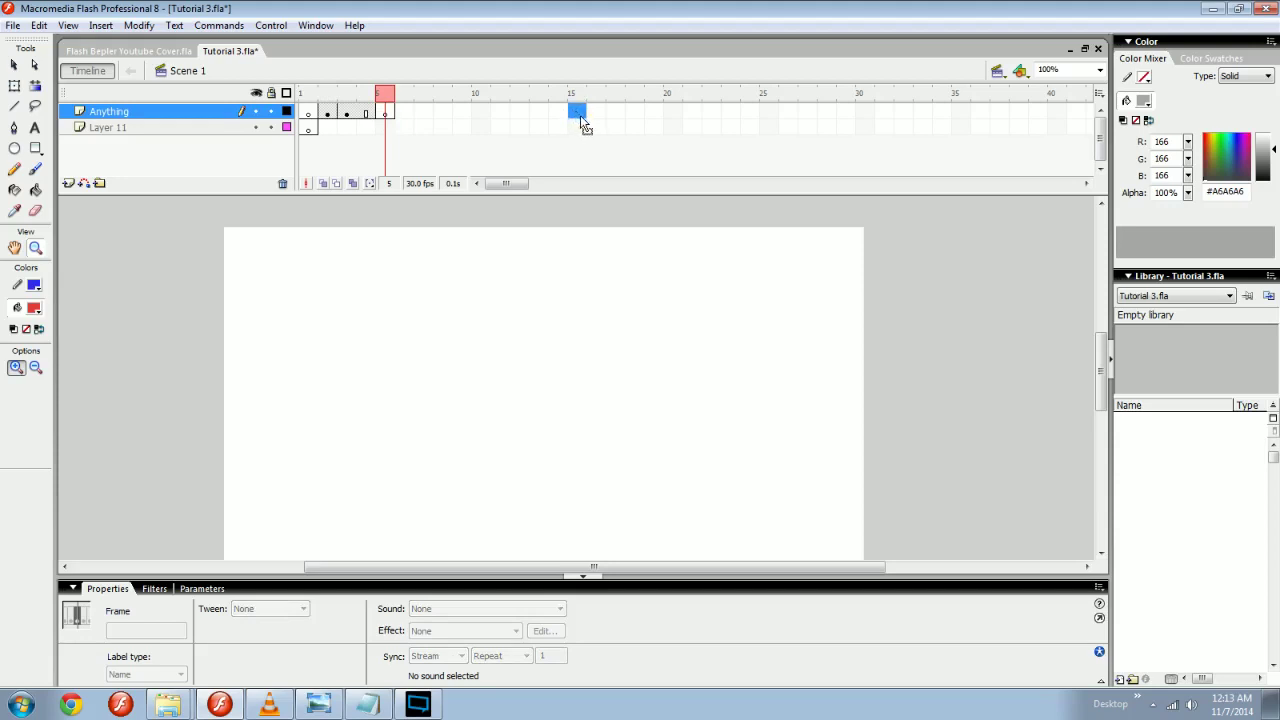
{"action": "key", "text": "F6"}
{"action": "left_click_drag", "start_coordinate": [405, 112], "coordinate": [553, 111]}
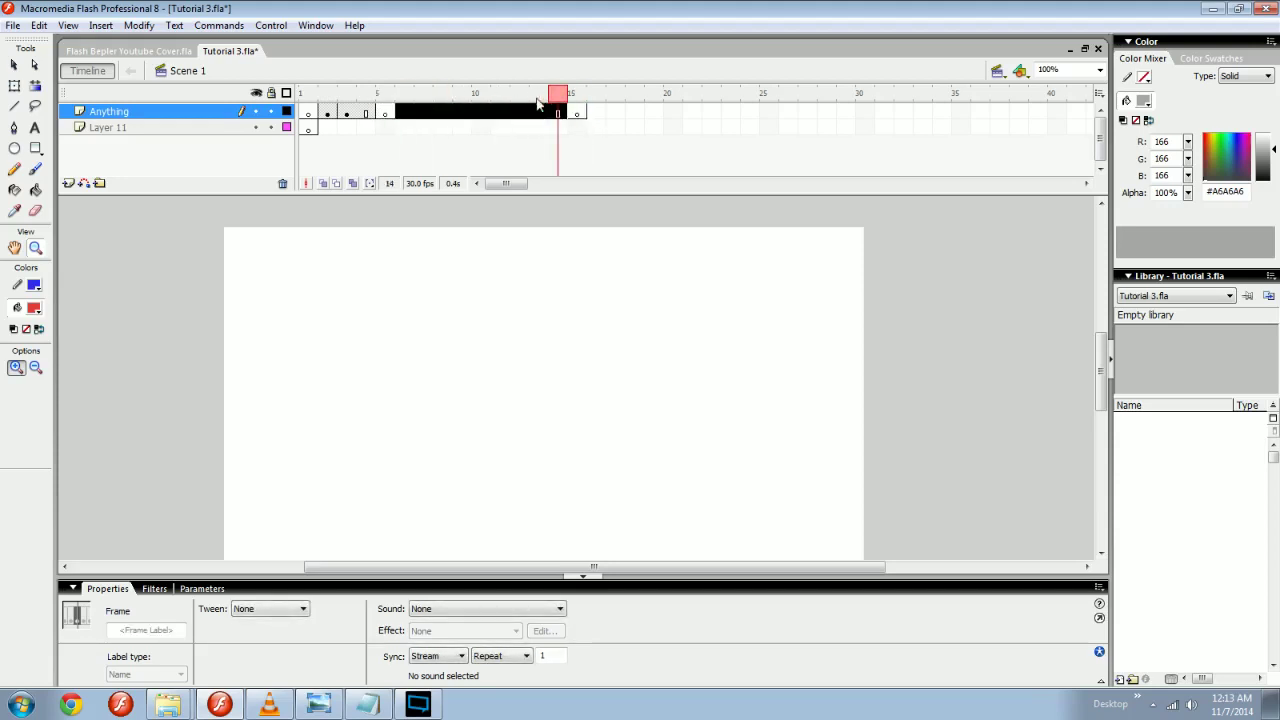
{"action": "left_click", "coordinate": [404, 96]}
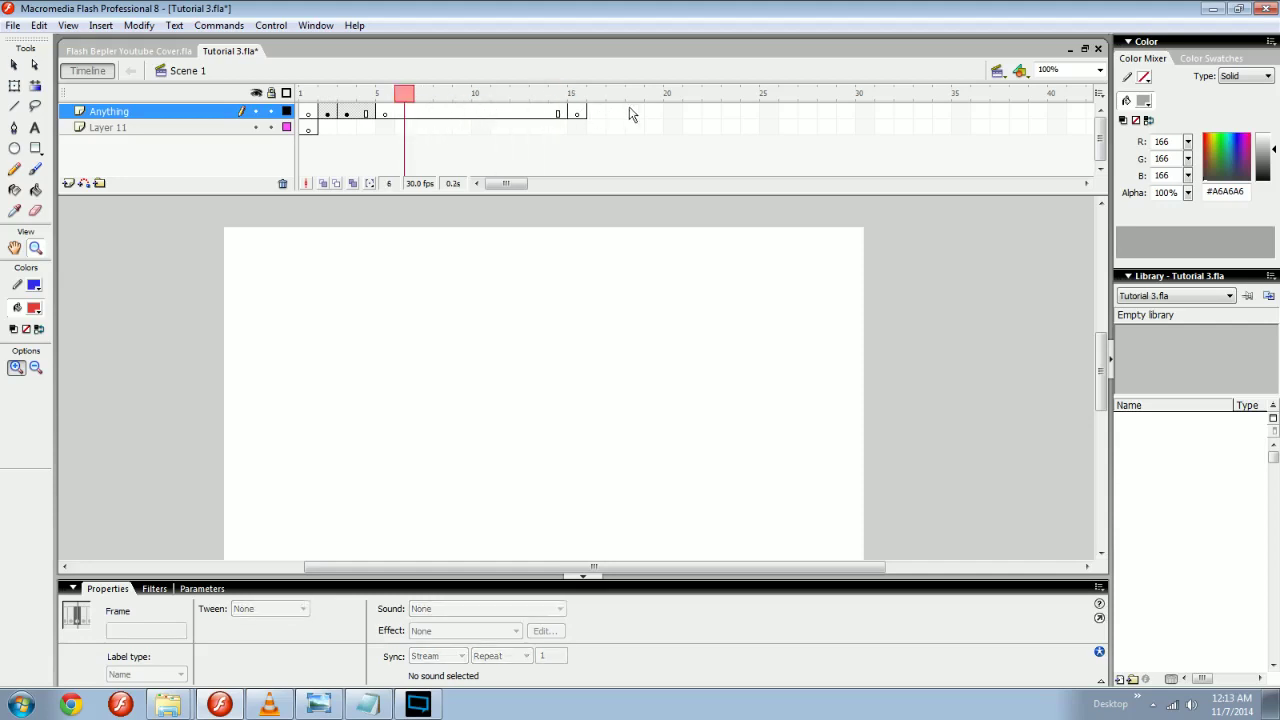
Insert another blank keyframe at frame 11 of the Anything layer.
{"action": "left_click", "coordinate": [444, 113]}
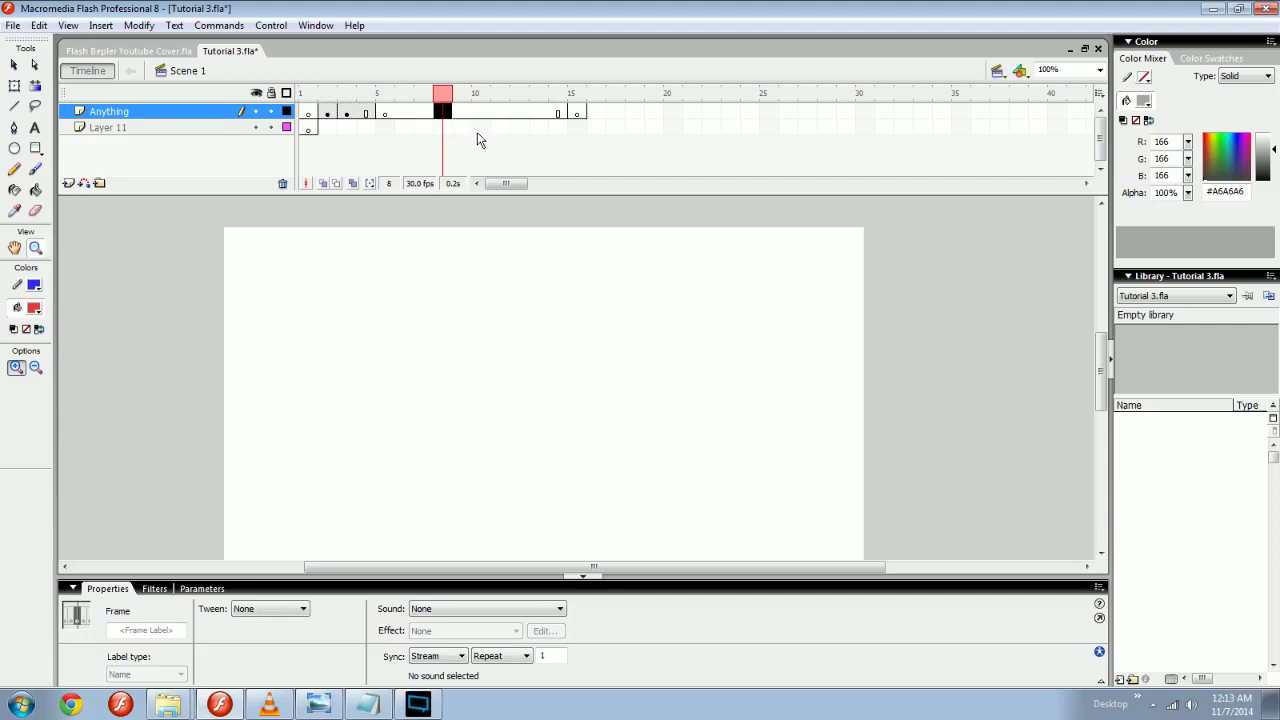
{"action": "left_click_drag", "start_coordinate": [443, 110], "coordinate": [508, 113]}
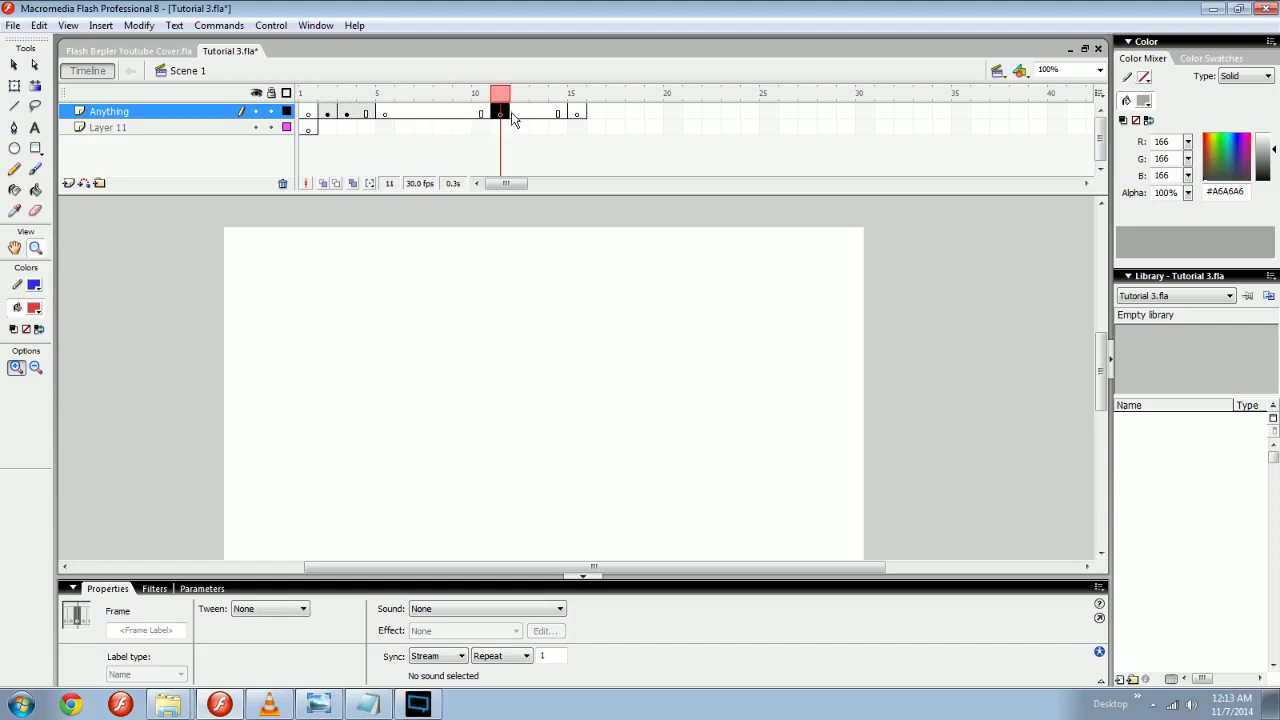
{"action": "left_click", "coordinate": [518, 127]}
Review the frame commands offered for the empty frame 17 slot of Layer 11, and select frame 15 of the Anything layer.
{"action": "left_click", "coordinate": [598, 114]}
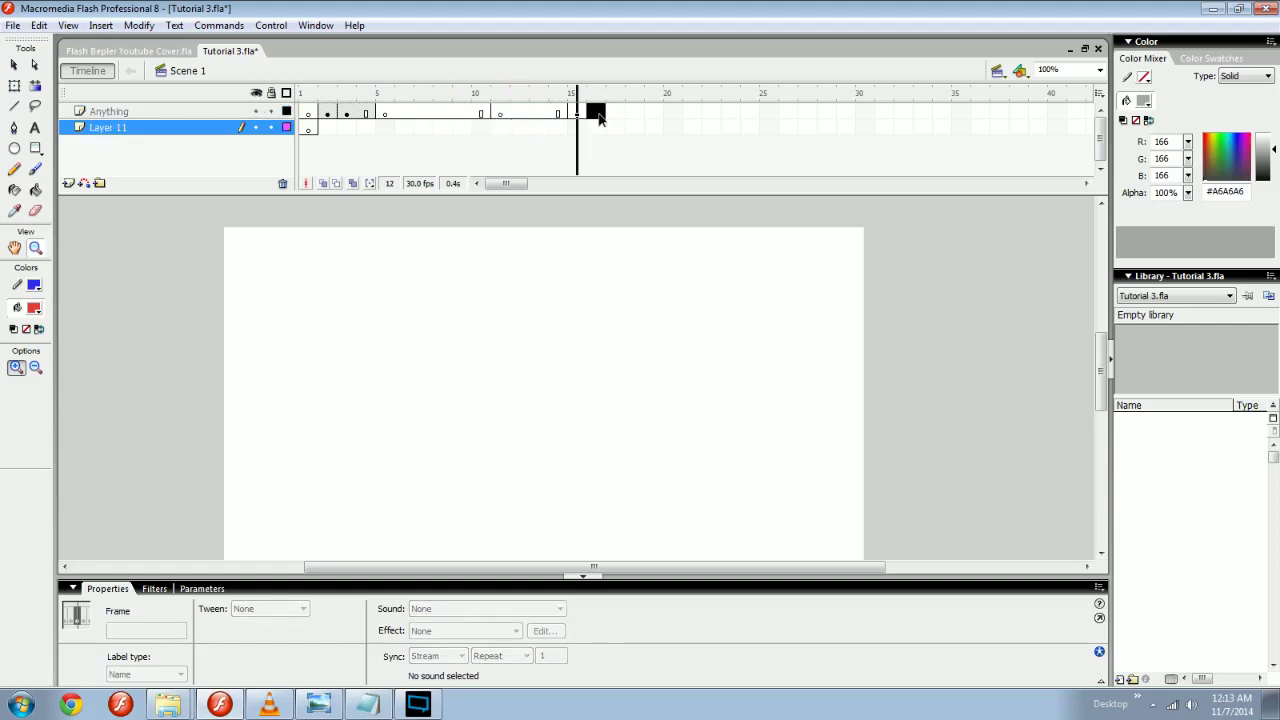
{"action": "left_click_drag", "start_coordinate": [598, 118], "coordinate": [571, 118]}
{"action": "left_click", "coordinate": [594, 127]}
{"action": "right_click", "coordinate": [616, 129]}
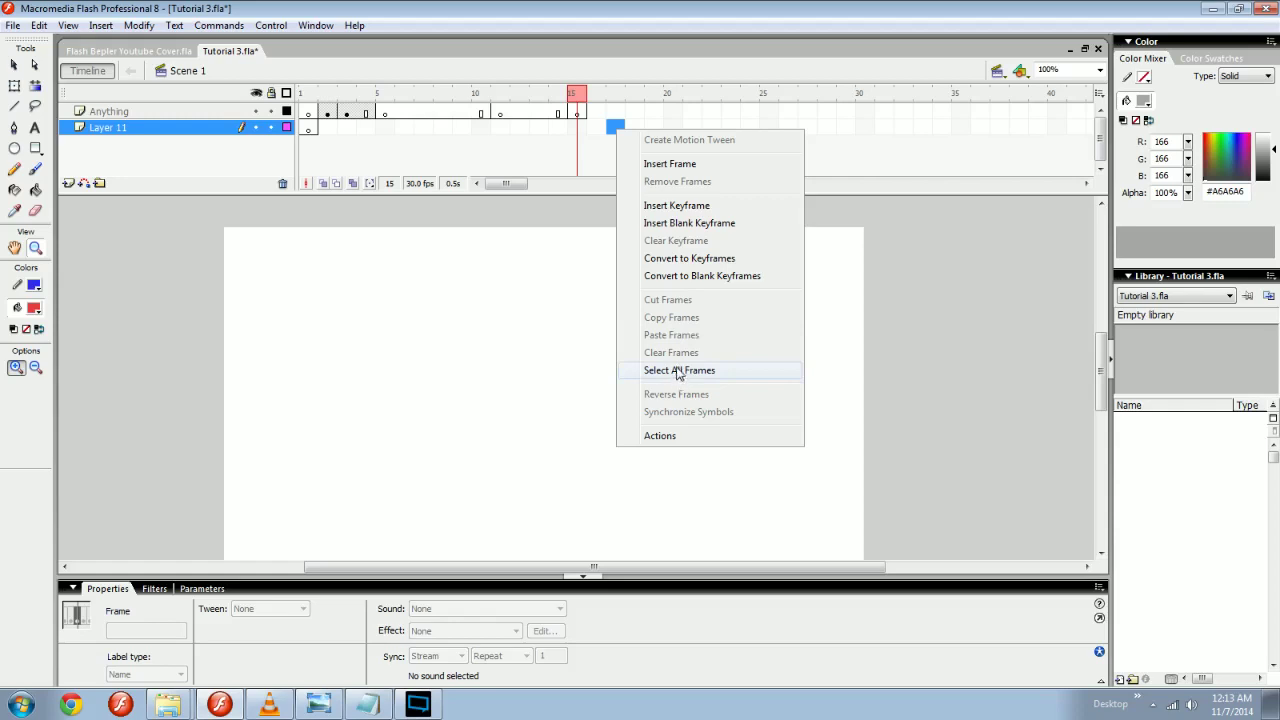
{"action": "left_click", "coordinate": [311, 113]}
{"action": "left_click", "coordinate": [577, 113]}
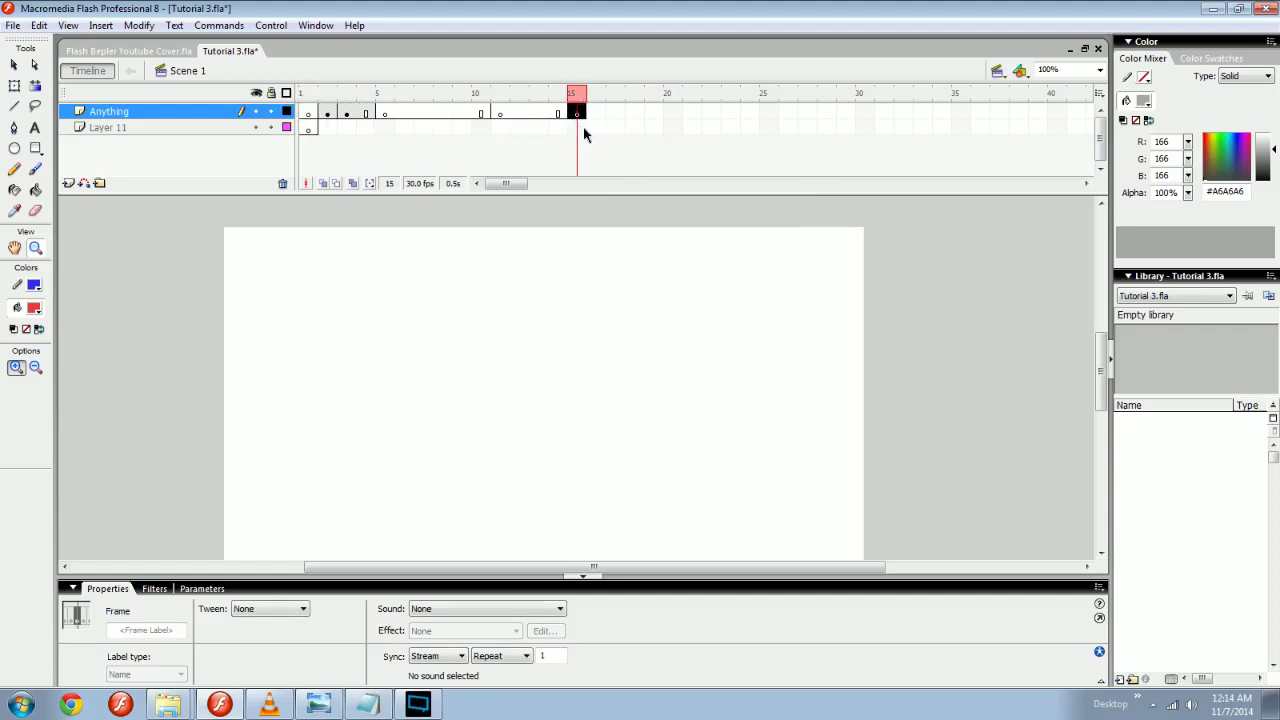
Extend Layer 11 from its first keyframe to frame 6.
{"action": "left_click", "coordinate": [583, 128]}
{"action": "left_click", "coordinate": [309, 130]}
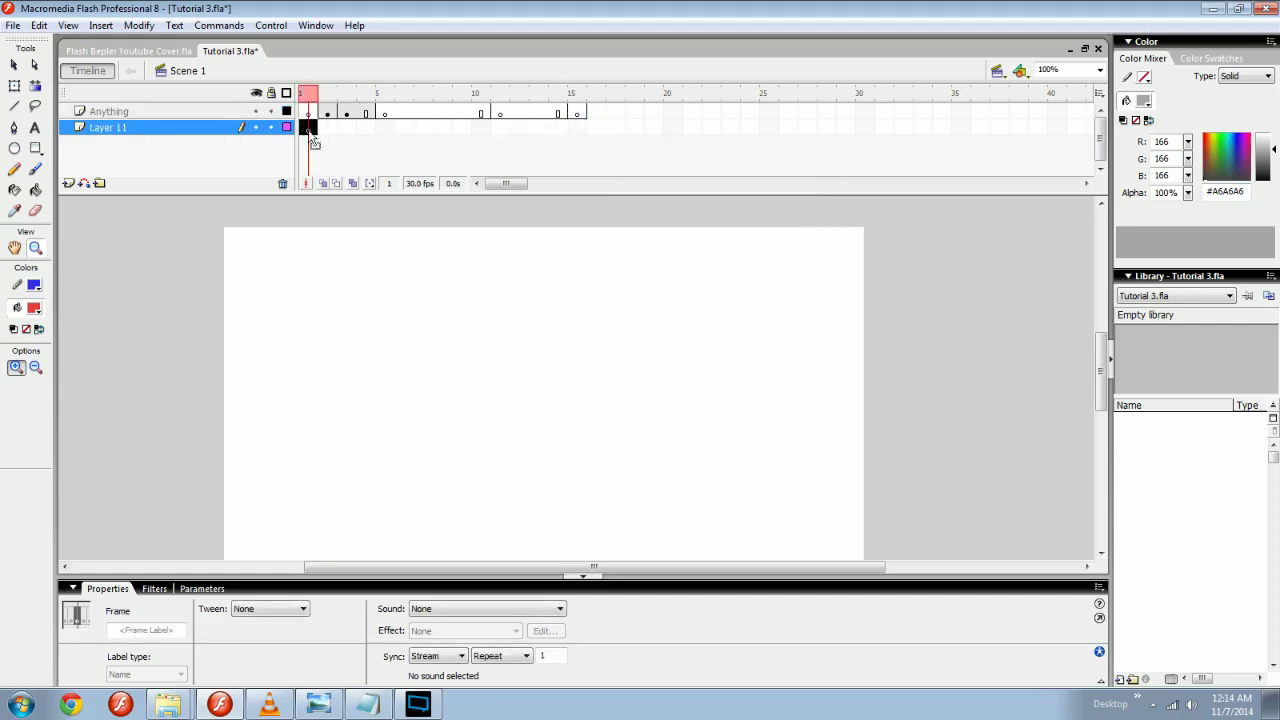
{"action": "left_click", "coordinate": [403, 130]}
{"action": "key", "text": "F5"}
{"action": "left_click", "coordinate": [461, 131]}
{"action": "left_click", "coordinate": [405, 131]}
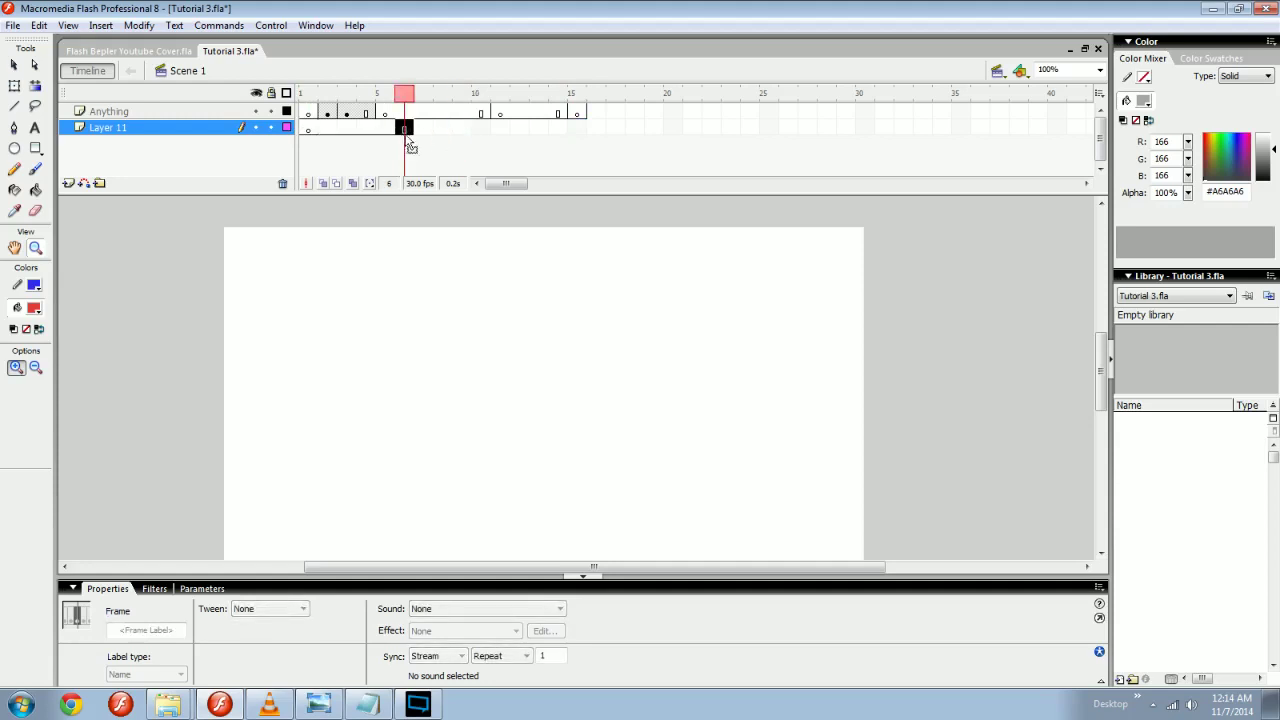
Select frames 1 through 15 across both the Anything layer and Layer 11, and clear the selection.
{"action": "left_click", "coordinate": [556, 114]}
{"action": "left_click", "coordinate": [580, 114]}
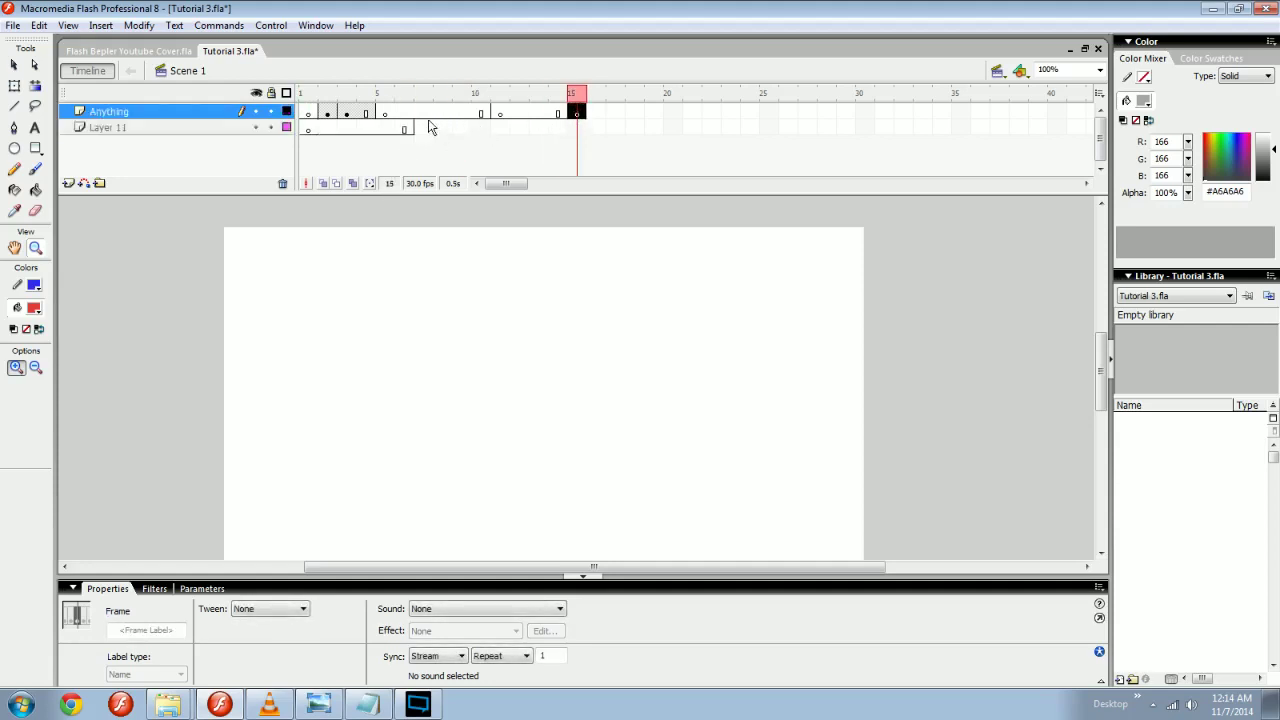
{"action": "left_click_drag", "start_coordinate": [305, 129], "coordinate": [576, 110]}
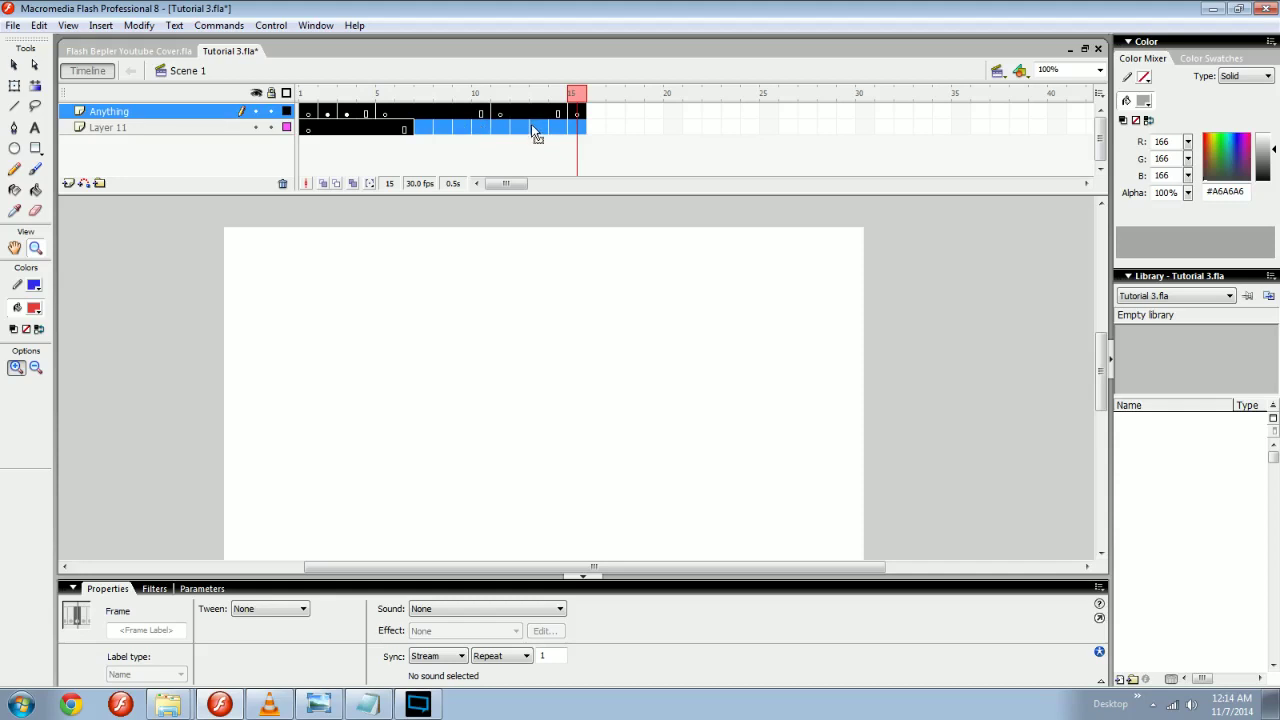
{"action": "left_click", "coordinate": [517, 146]}
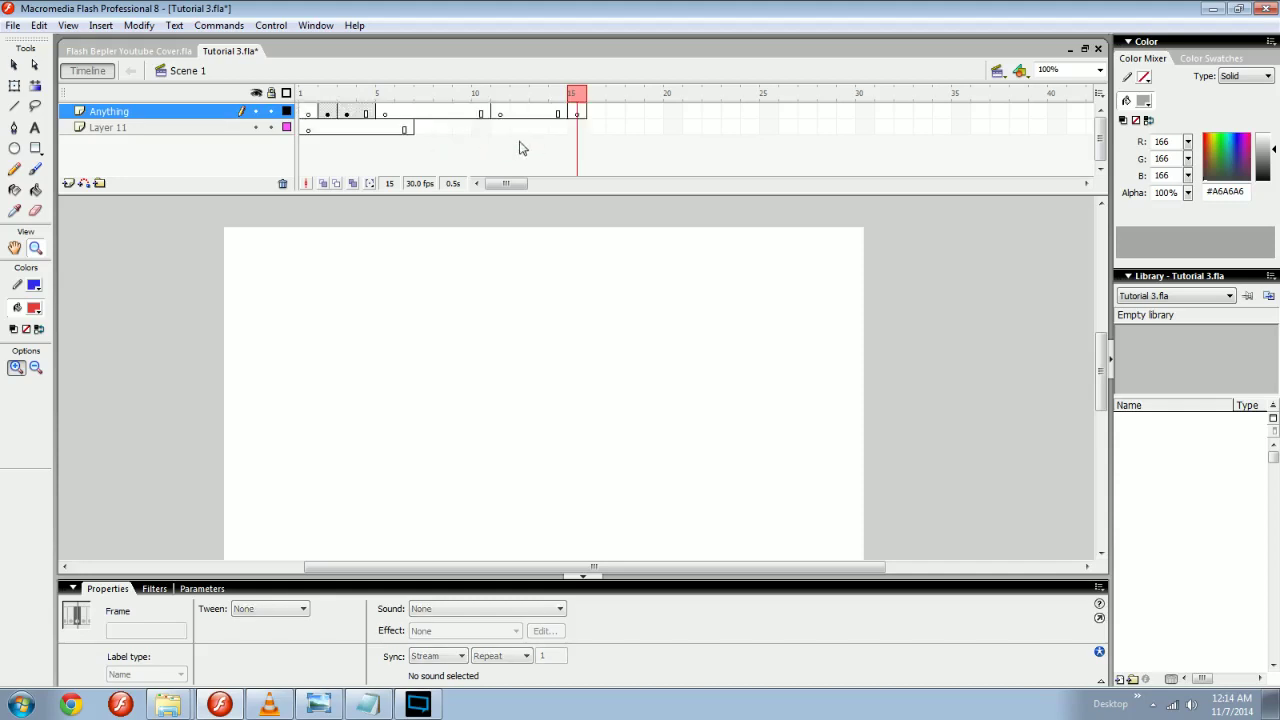
Select every frame on both layers with the Select All Frames command.
{"action": "right_click", "coordinate": [423, 128]}
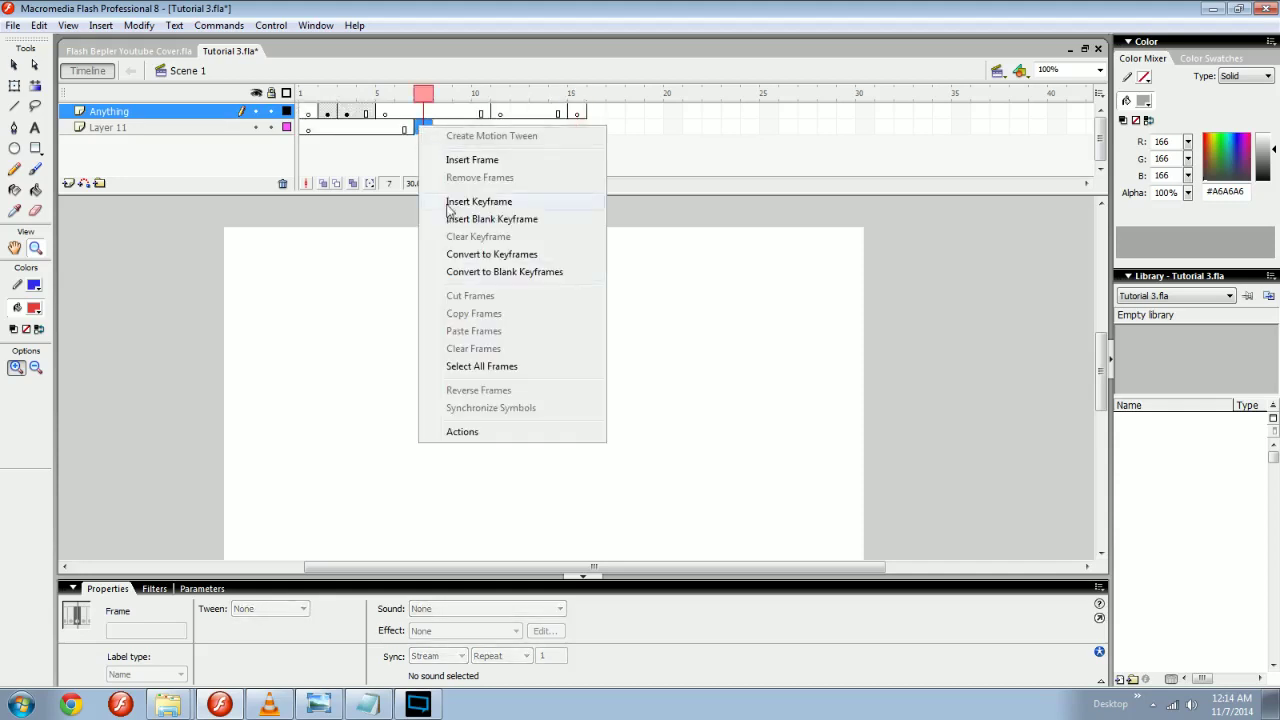
{"action": "left_click", "coordinate": [483, 369]}
{"action": "left_click", "coordinate": [466, 158]}
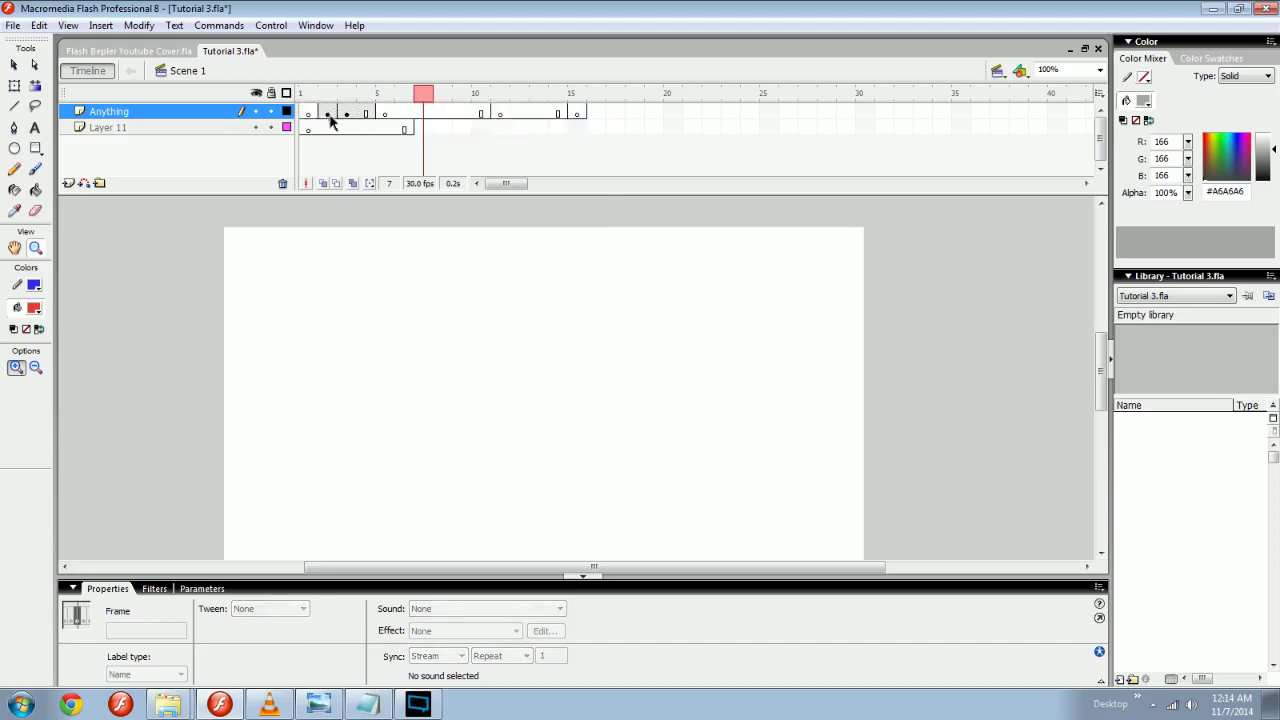
{"action": "right_click", "coordinate": [330, 116]}
{"action": "left_click", "coordinate": [417, 346]}
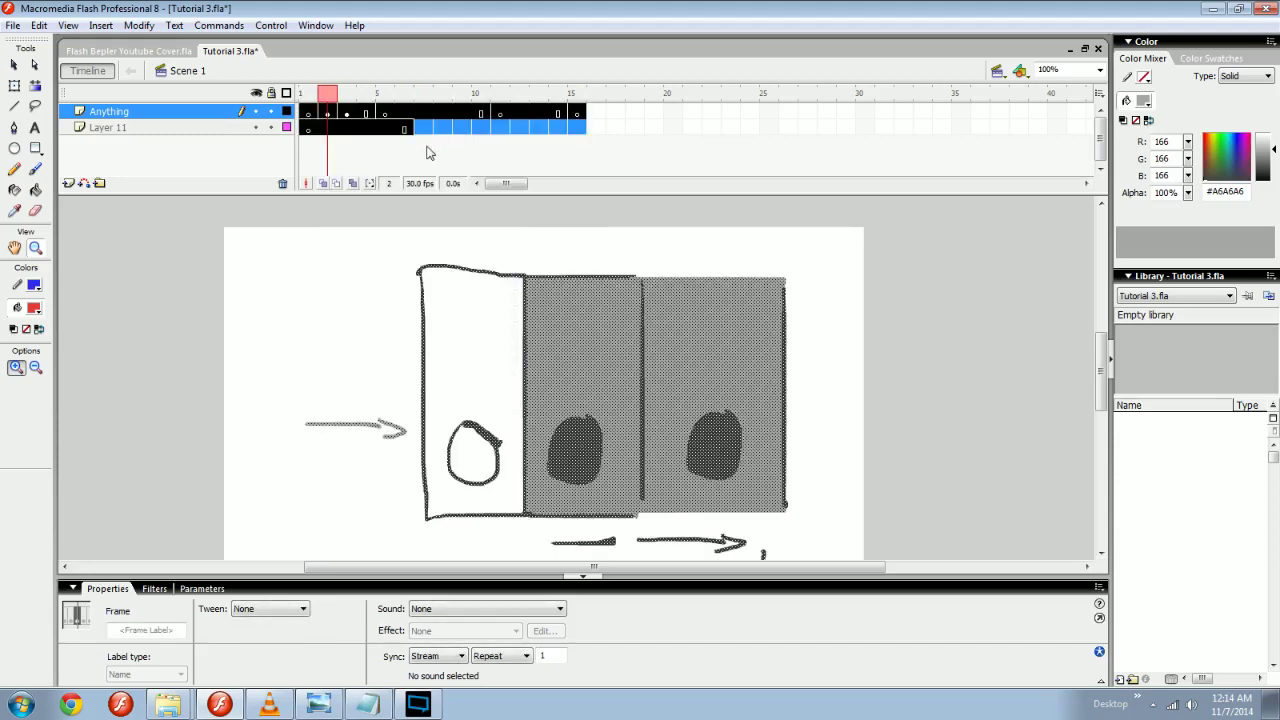
Lock Layer 11, apply Select All Frames from frame 6 of the Anything layer, and unlock Layer 11.
{"action": "left_click", "coordinate": [430, 152]}
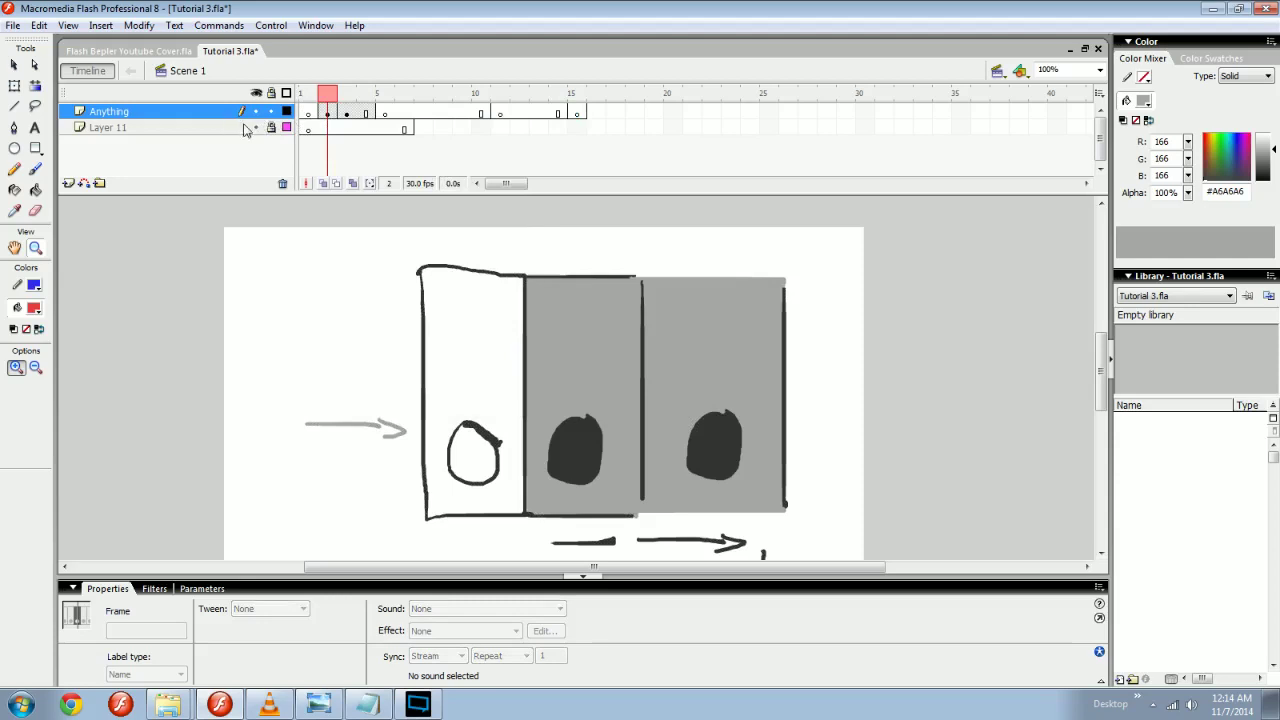
{"action": "right_click", "coordinate": [400, 112]}
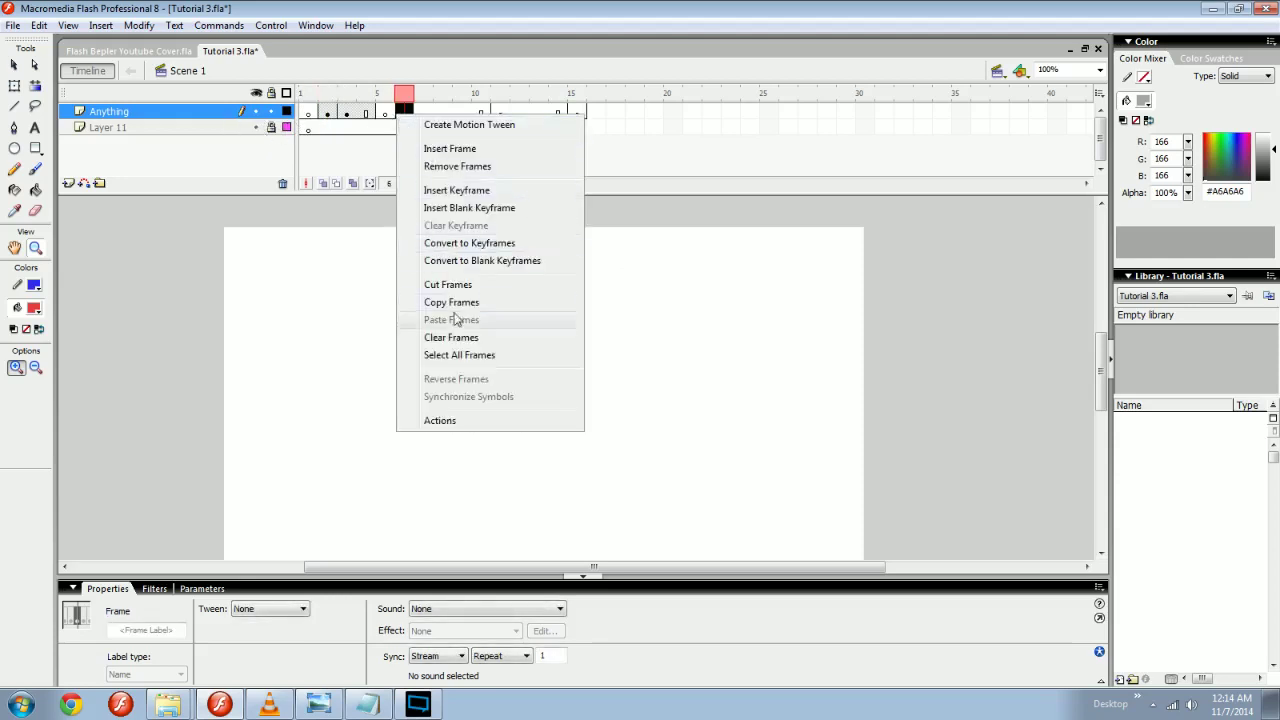
{"action": "left_click", "coordinate": [463, 351]}
{"action": "left_click", "coordinate": [310, 146]}
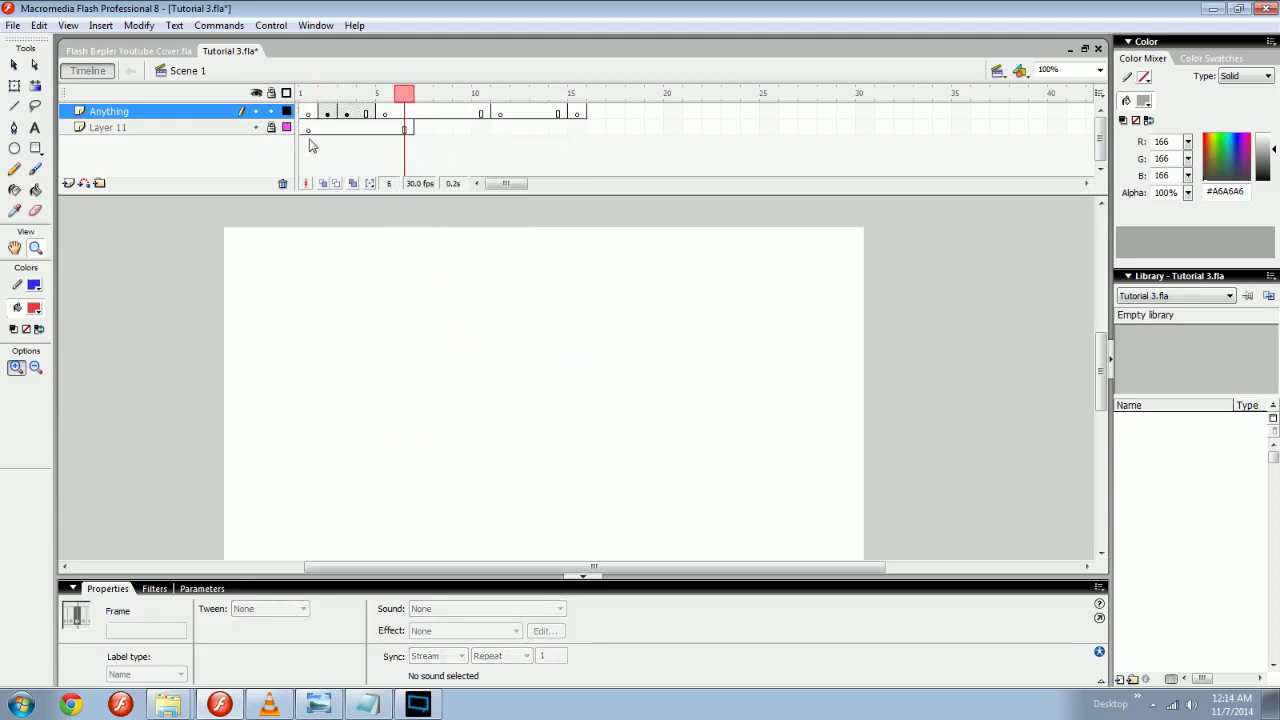
{"action": "left_click", "coordinate": [271, 127]}
Insert a frame after the first keyframe of the Anything layer and a blank keyframe at frame 10.
{"action": "mouse_move", "coordinate": [424, 100]}
{"action": "left_mouse_down"}
{"action": "mouse_move", "coordinate": [551, 100]}
{"action": "mouse_move", "coordinate": [310, 102]}
{"action": "left_mouse_up"}
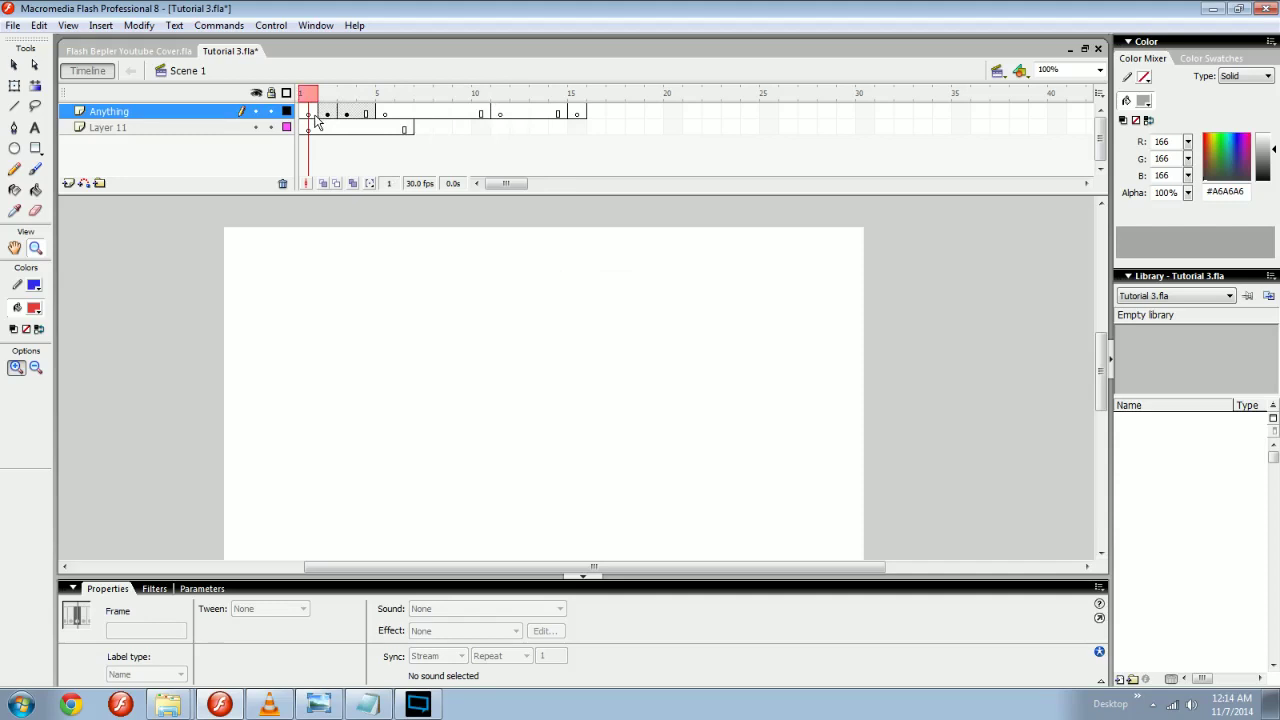
{"action": "left_click", "coordinate": [310, 113]}
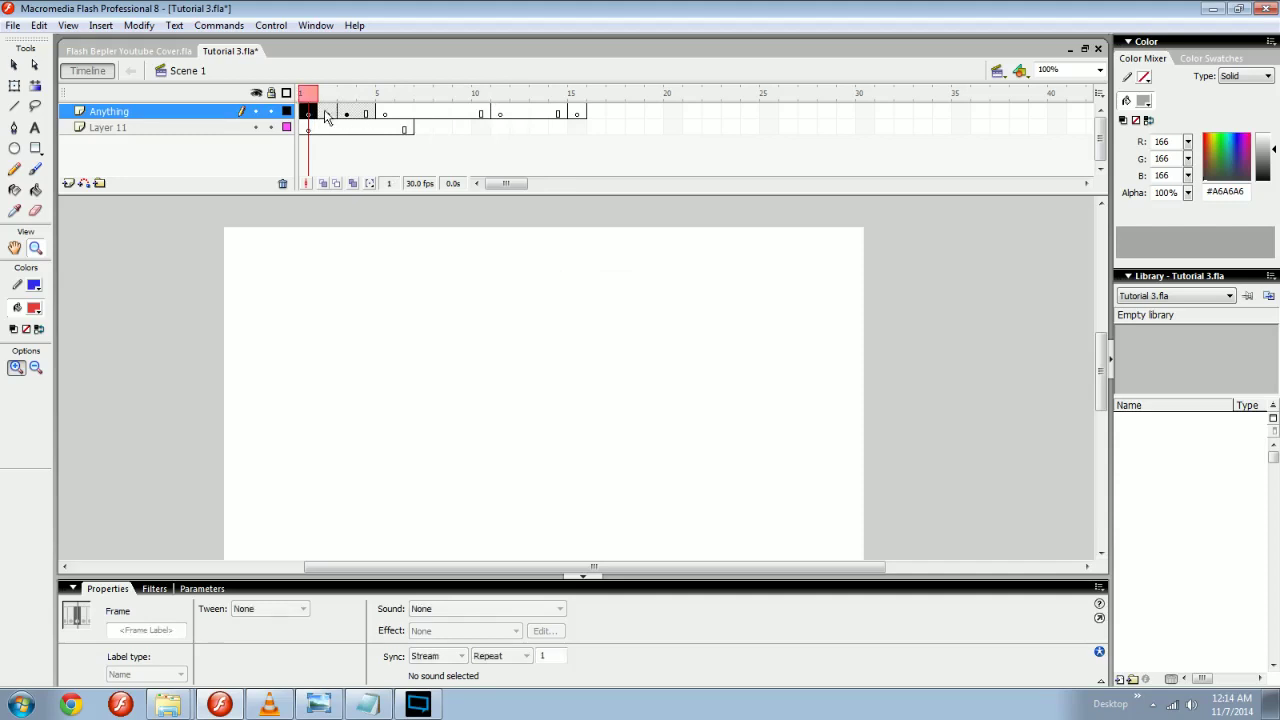
{"action": "key", "text": "F5"}
{"action": "left_click", "coordinate": [482, 113]}
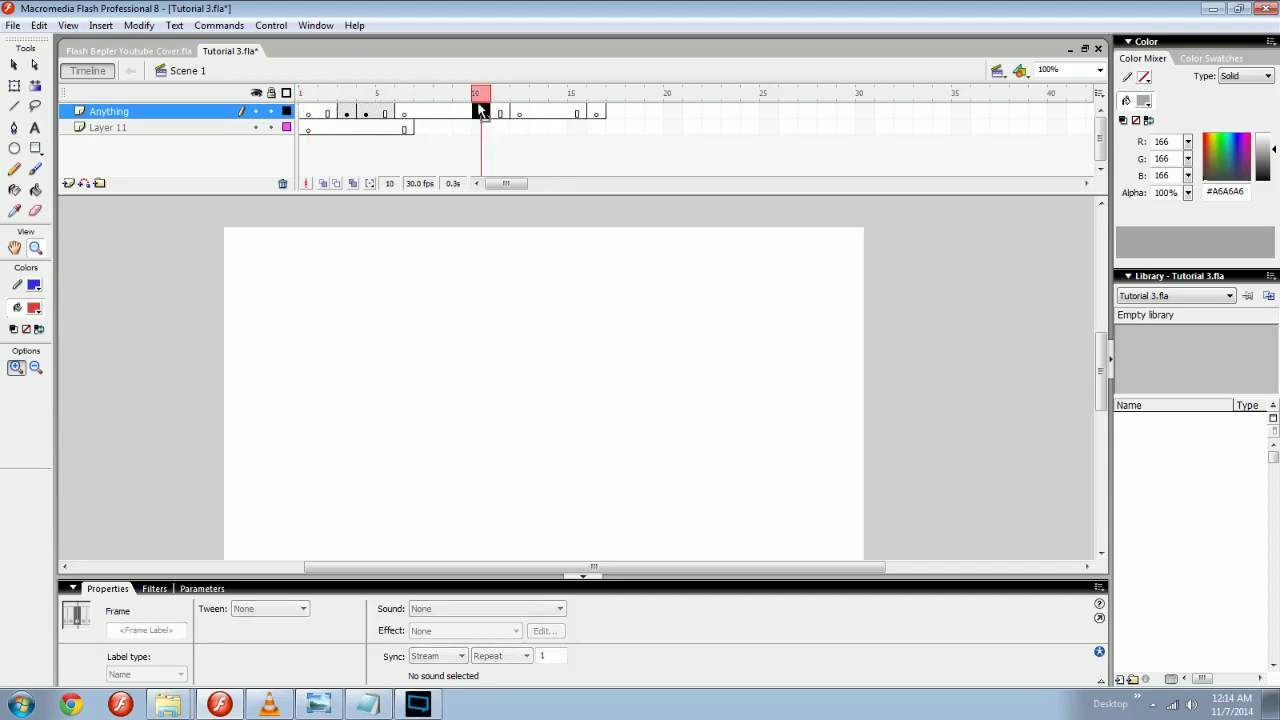
{"action": "key", "text": "F7"}
Select all frames on the Anything layer and remove them.
{"action": "left_click", "coordinate": [462, 127]}
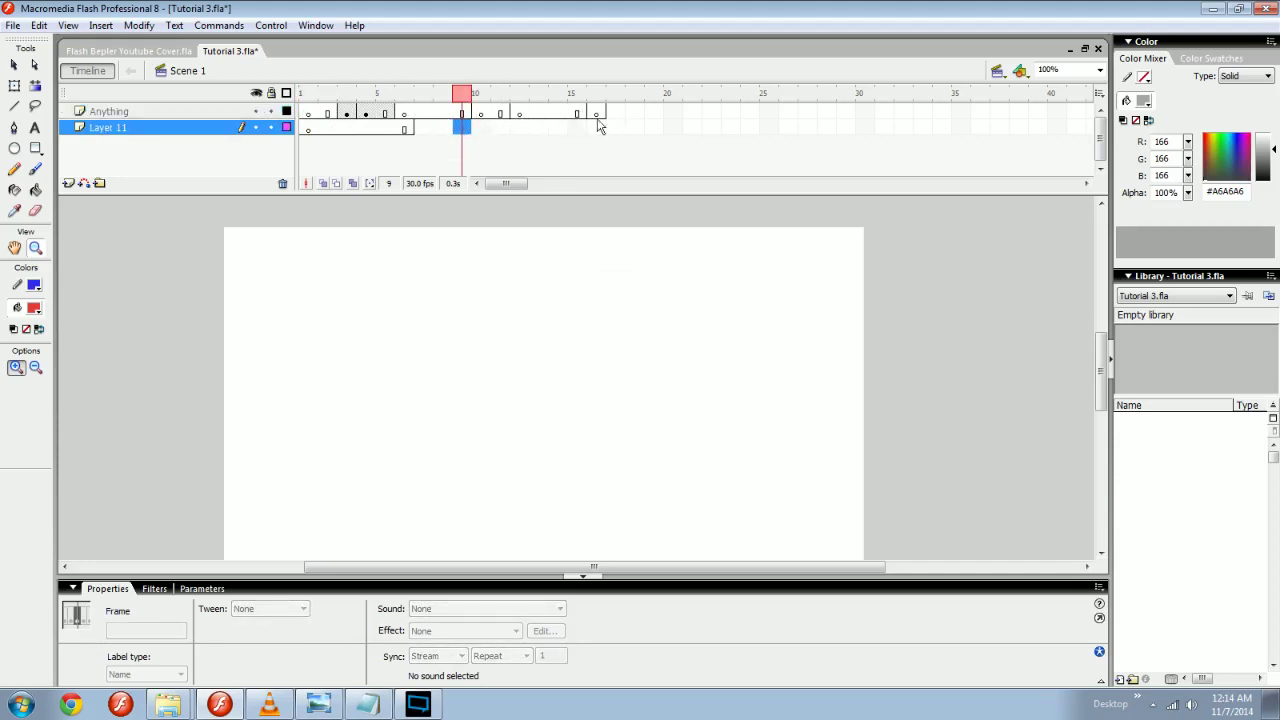
{"action": "left_click_drag", "start_coordinate": [634, 114], "coordinate": [247, 118]}
{"action": "left_click", "coordinate": [310, 95]}
{"action": "left_click_drag", "start_coordinate": [636, 114], "coordinate": [311, 128]}
{"action": "right_click", "coordinate": [415, 114]}
{"action": "left_click", "coordinate": [668, 128]}
{"action": "left_click_drag", "start_coordinate": [604, 113], "coordinate": [309, 114]}
{"action": "right_click", "coordinate": [420, 118]}
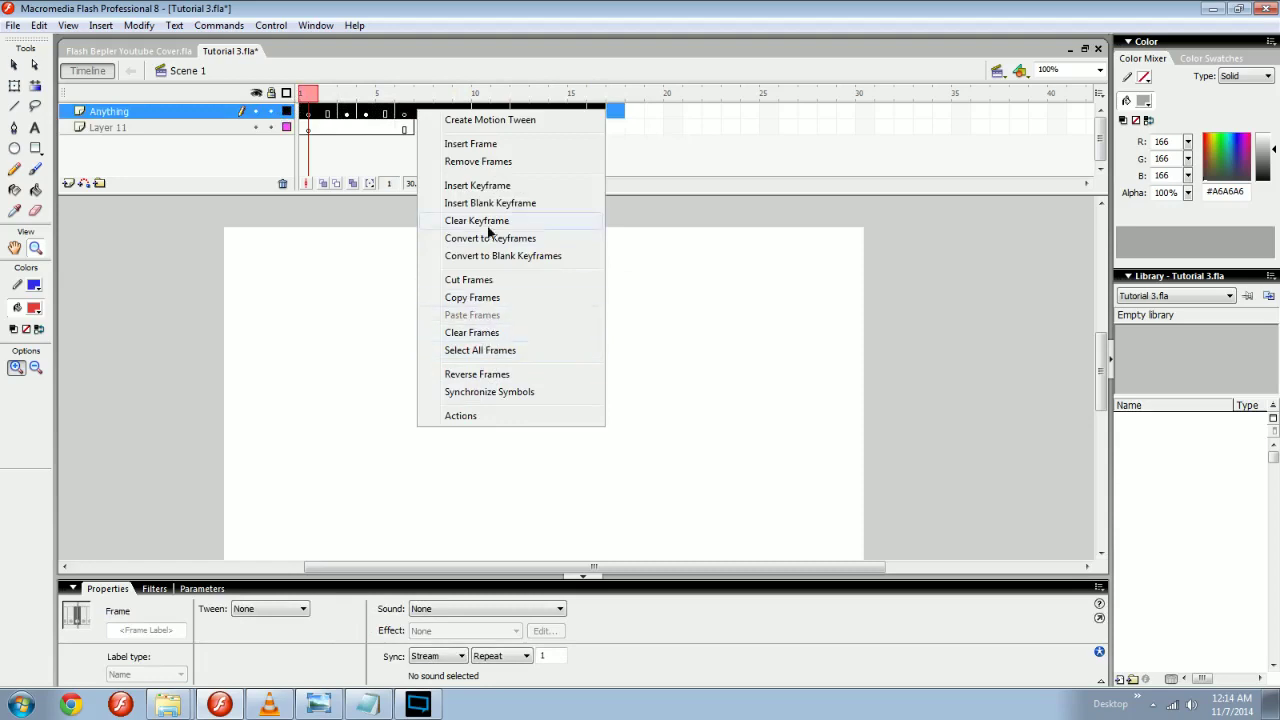
{"action": "left_click", "coordinate": [478, 161]}
{"action": "left_click", "coordinate": [486, 157]}
Create a blank keyframe at frame 1 of the Anything layer and extend it to frame 6.
{"action": "left_click", "coordinate": [311, 112]}
{"action": "key", "text": "F6"}
{"action": "left_click", "coordinate": [366, 112]}
{"action": "left_click", "coordinate": [405, 112]}
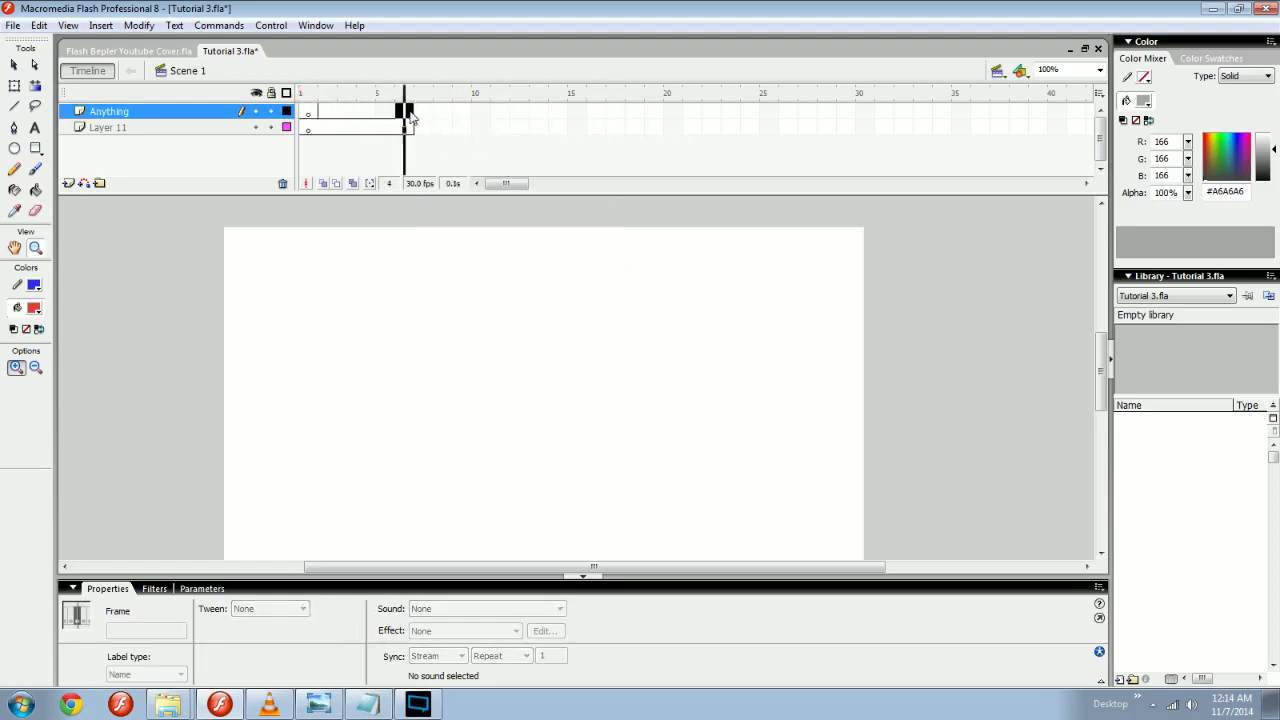
{"action": "key", "text": "F6"}
Insert a keyframe at frame 3 of the Anything layer and move it to frame 6.
{"action": "left_click_drag", "start_coordinate": [403, 96], "coordinate": [335, 113]}
{"action": "left_click", "coordinate": [345, 113]}
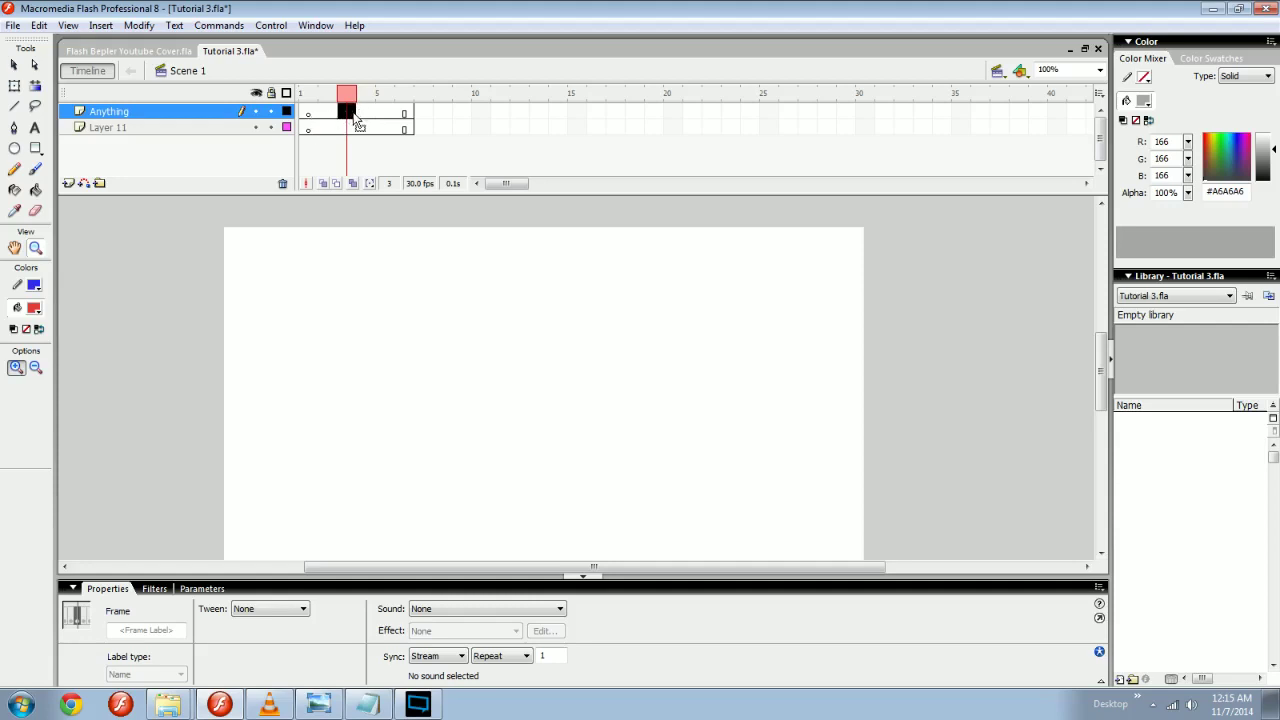
{"action": "left_click", "coordinate": [312, 113]}
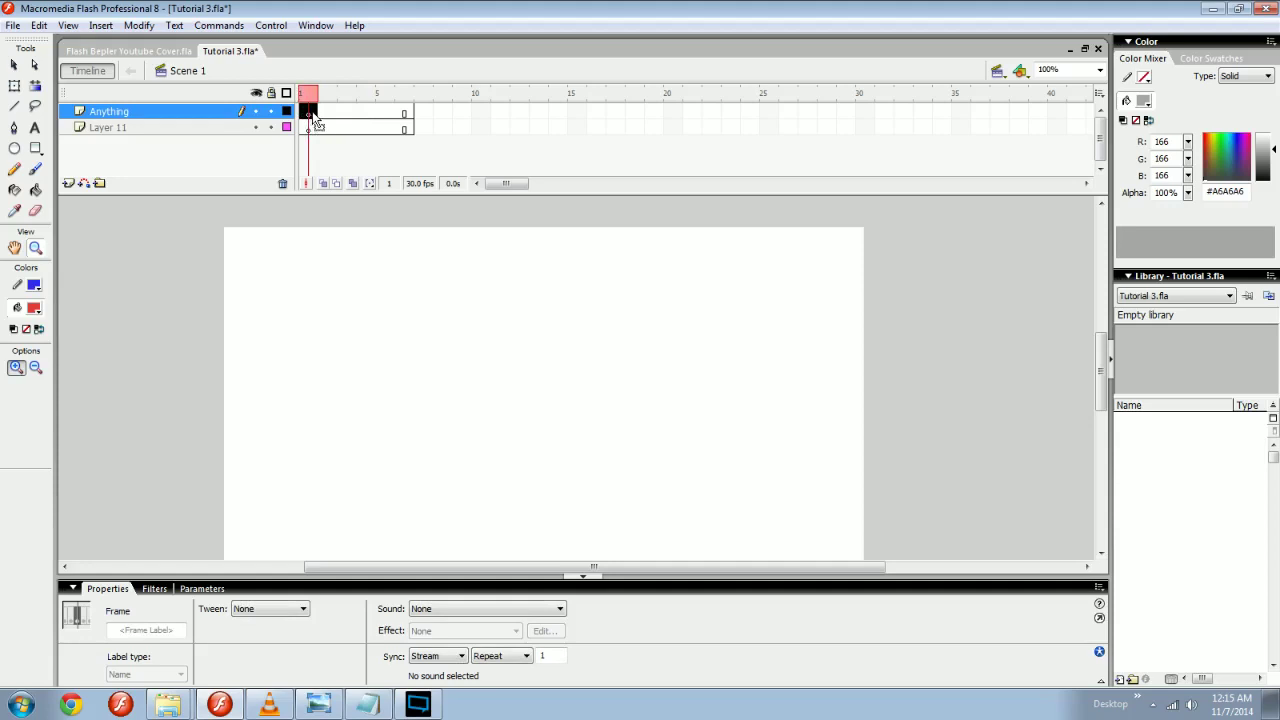
{"action": "left_click", "coordinate": [349, 114]}
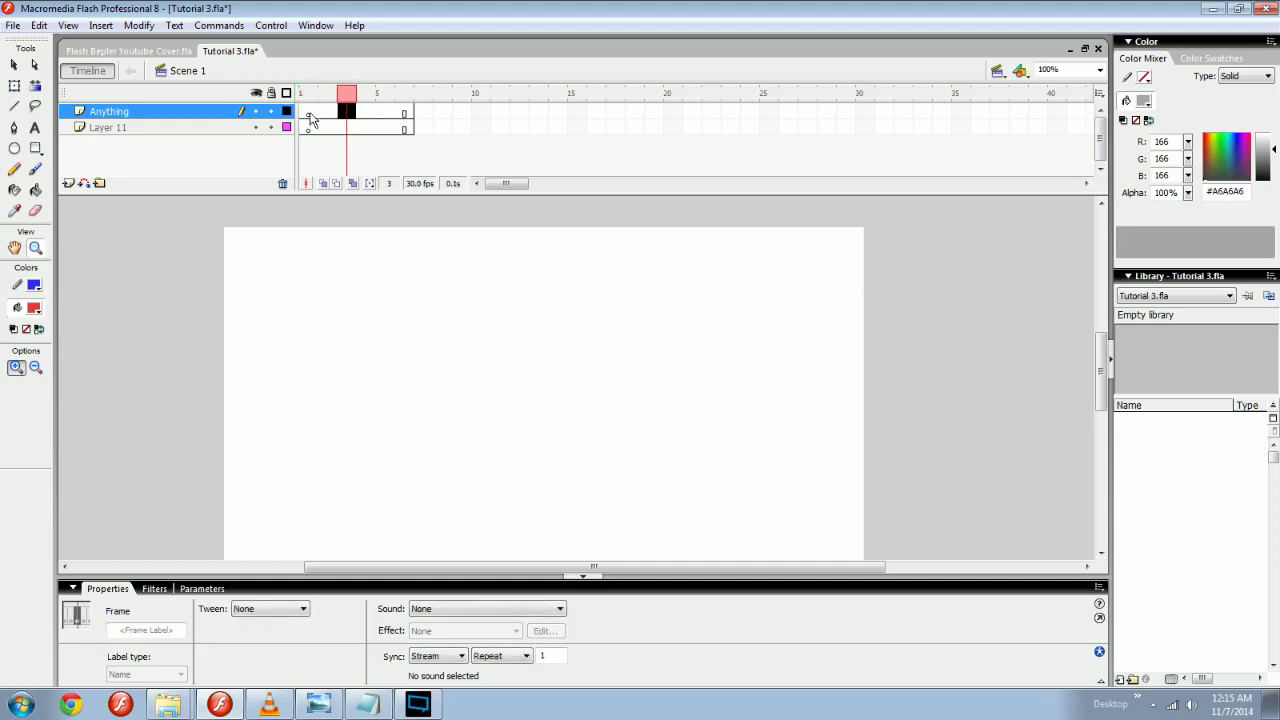
{"action": "key", "text": "F6"}
{"action": "left_click_drag", "start_coordinate": [349, 117], "coordinate": [402, 117]}
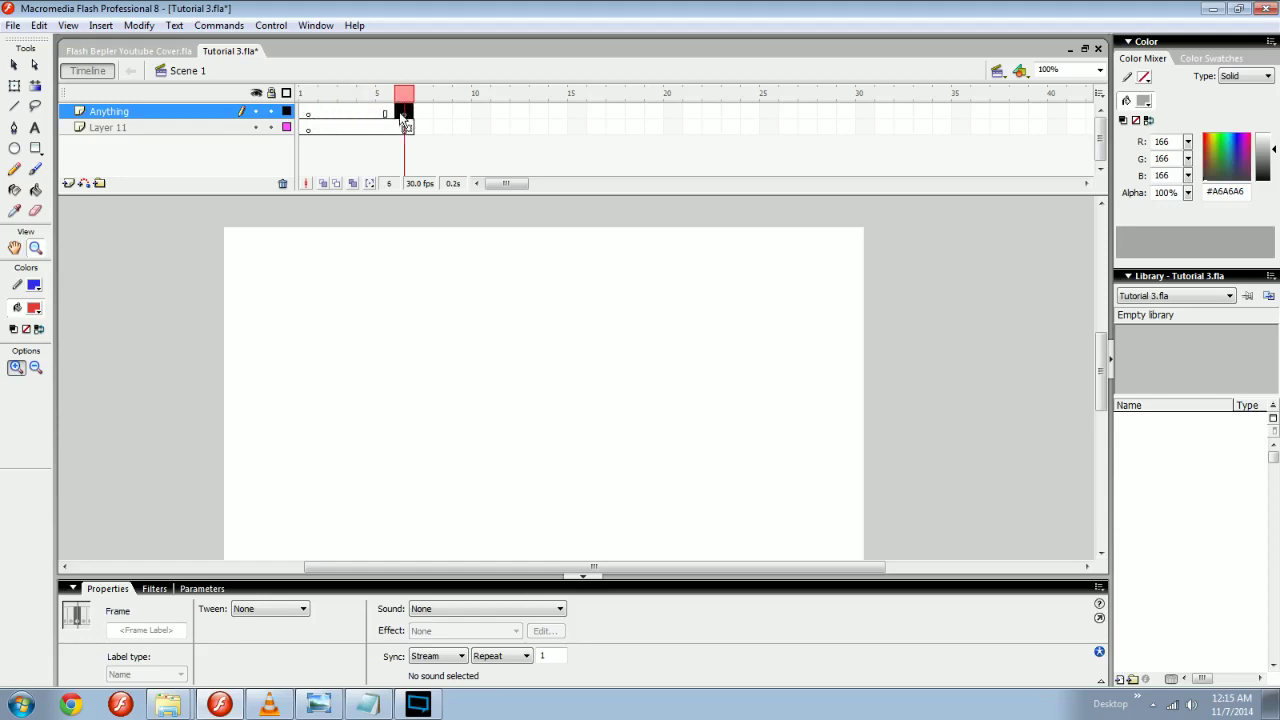
Remove frame 6 from the Anything layer and extend the layer to frame 7.
{"action": "key", "text": "shift+F5"}
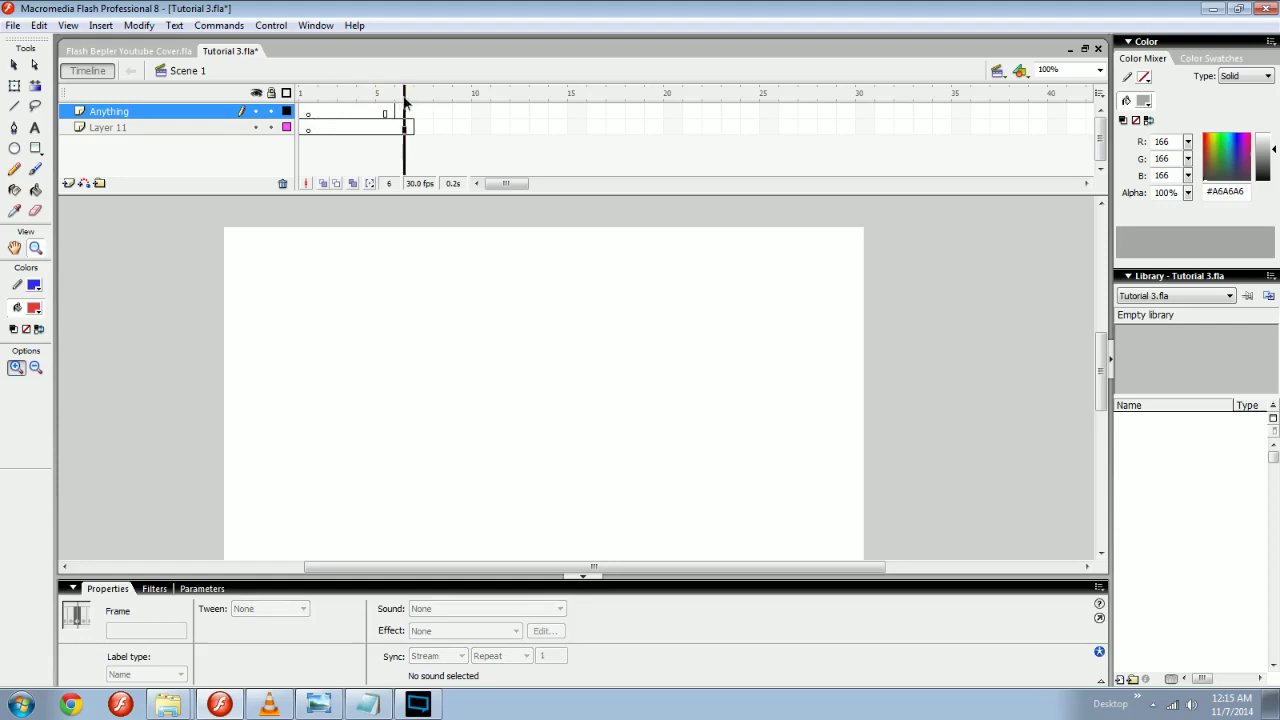
{"action": "left_click", "coordinate": [389, 110]}
{"action": "left_click", "coordinate": [368, 117]}
{"action": "left_click", "coordinate": [388, 115]}
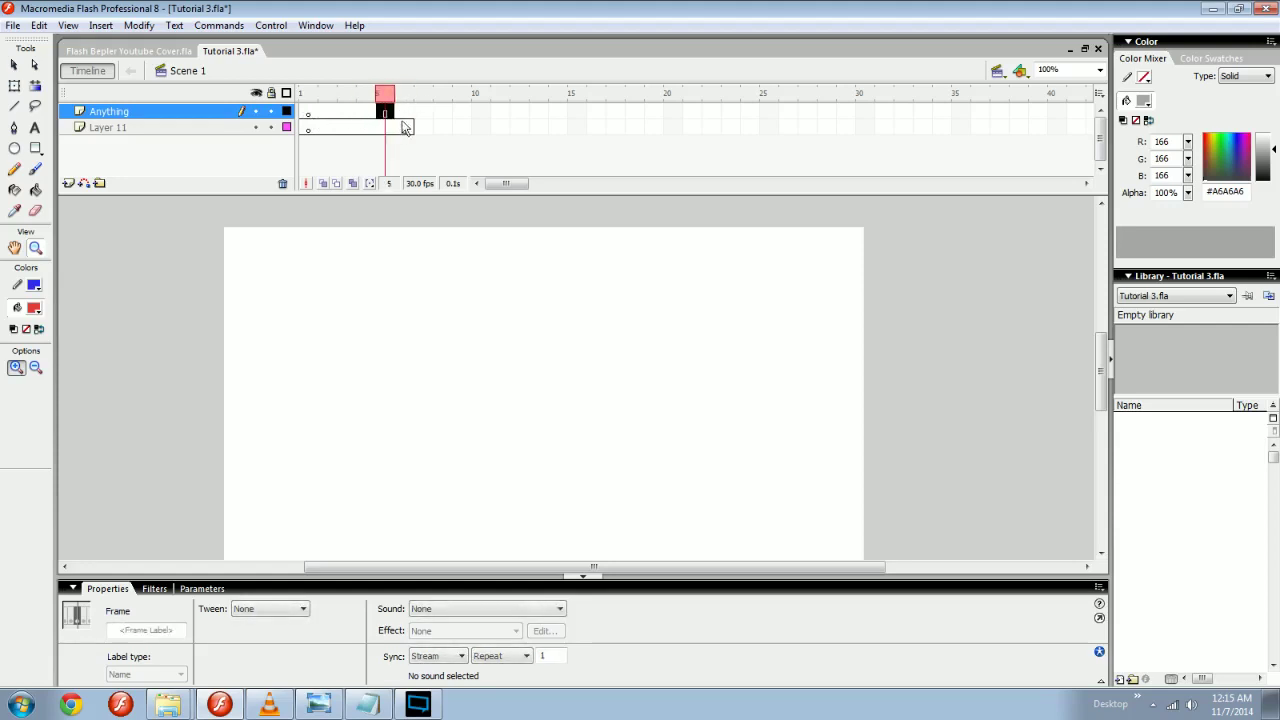
{"action": "left_click", "coordinate": [421, 116]}
{"action": "key", "text": "F5"}
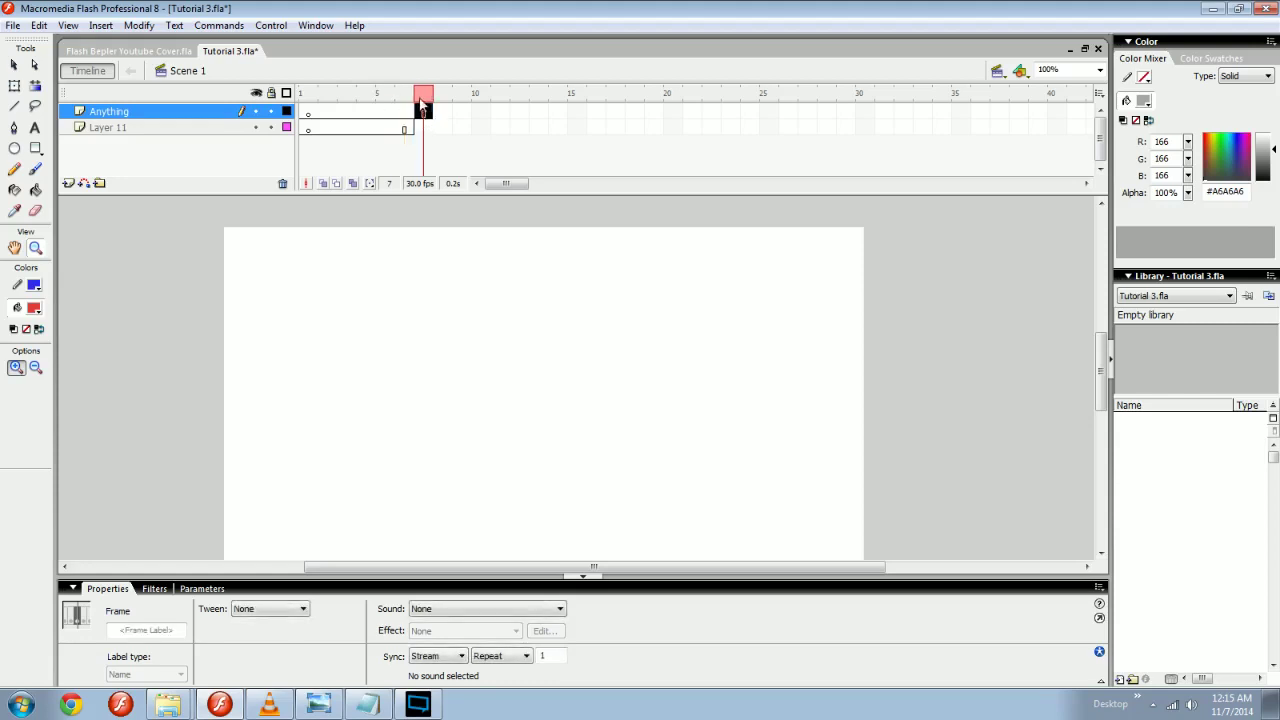
Set the timeline's frame size to Tiny and move the playhead to frame 5.
{"action": "left_click", "coordinate": [346, 95]}
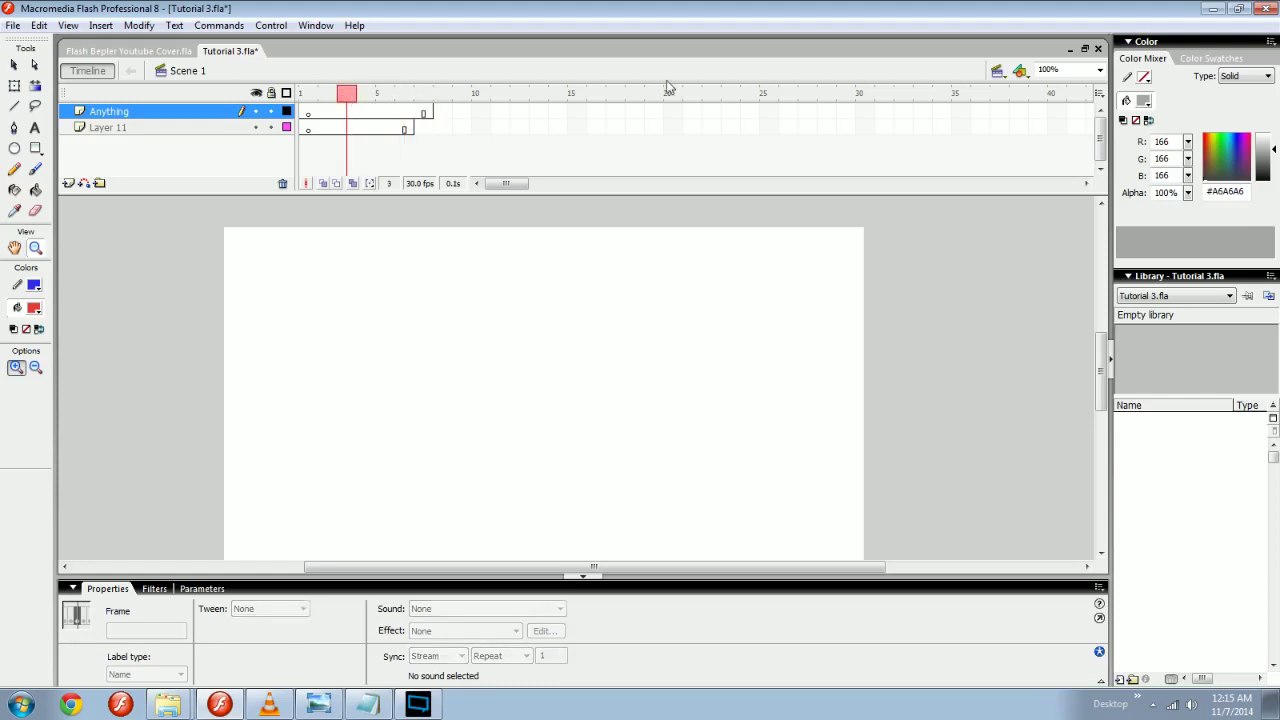
{"action": "left_click", "coordinate": [1099, 93]}
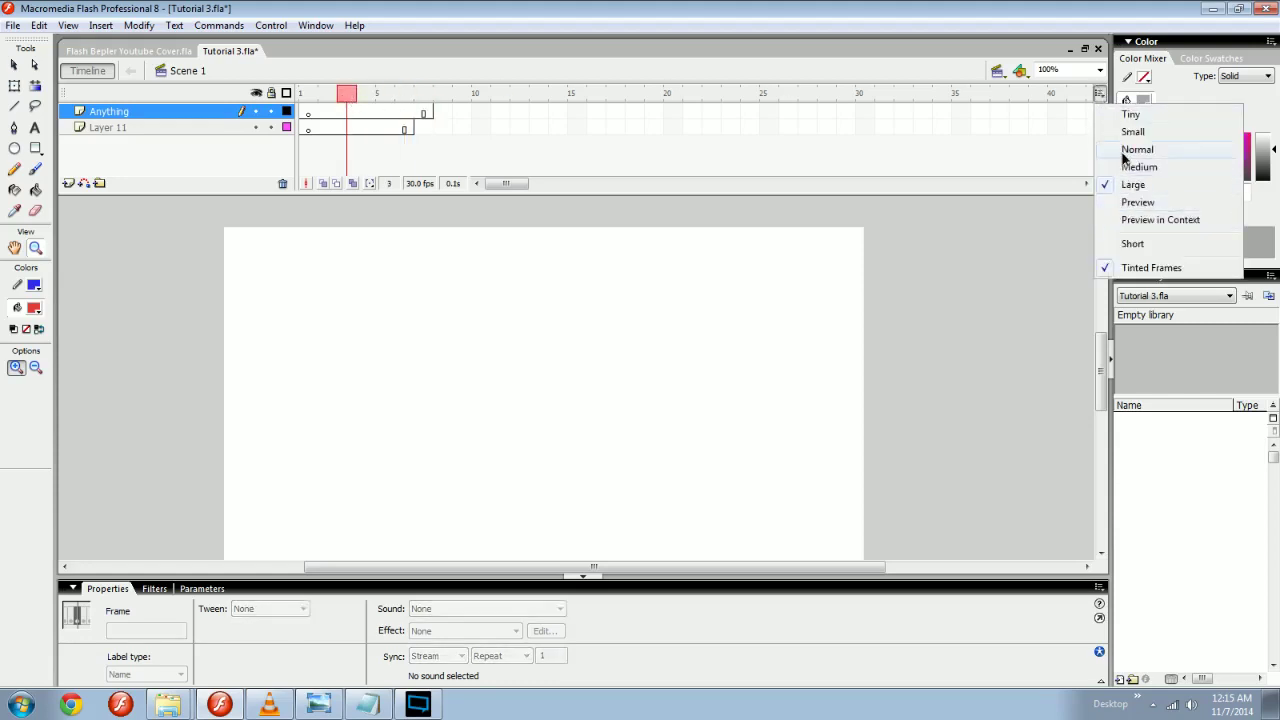
{"action": "left_click", "coordinate": [1130, 114]}
{"action": "left_click", "coordinate": [327, 94]}
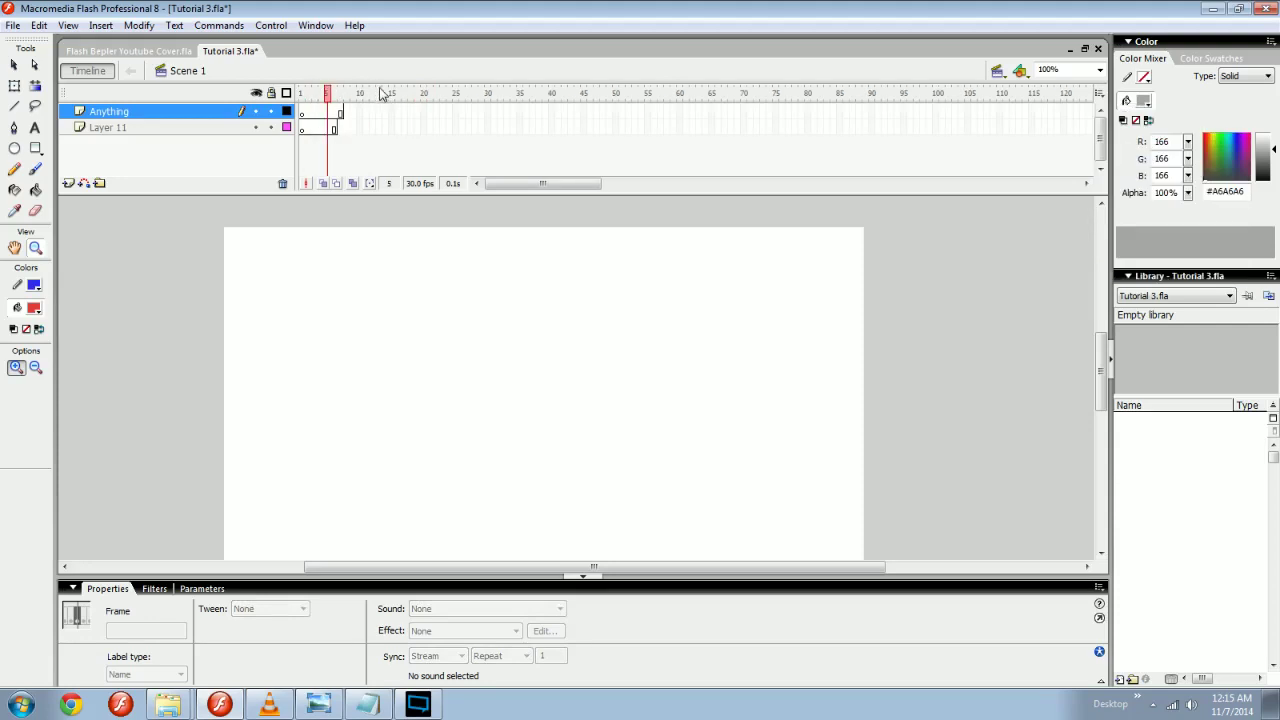
Insert a keyframe at frame 4 of the Anything layer and paint a wavy red brush stroke across the stage.
{"action": "left_click", "coordinate": [321, 111]}
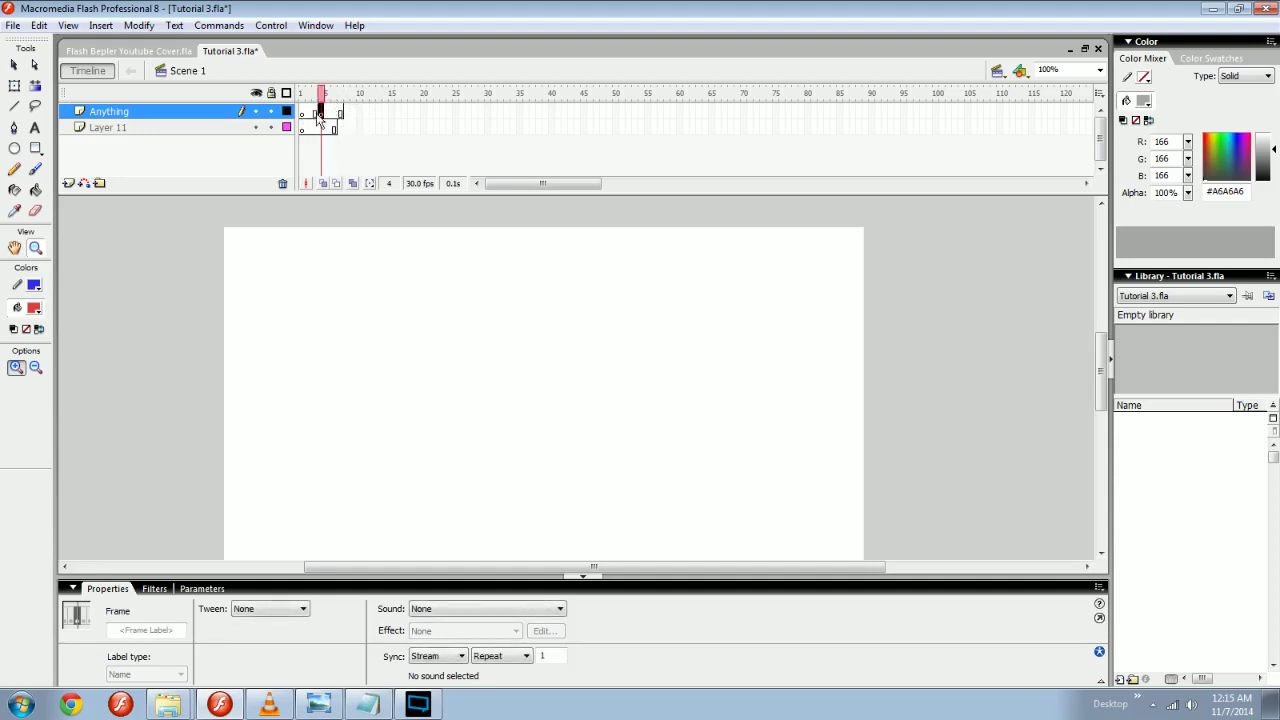
{"action": "key", "text": "b"}
{"action": "mouse_move", "coordinate": [390, 326]}
{"action": "left_mouse_down"}
{"action": "mouse_move", "coordinate": [366, 372]}
{"action": "mouse_move", "coordinate": [644, 484]}
{"action": "left_mouse_up"}
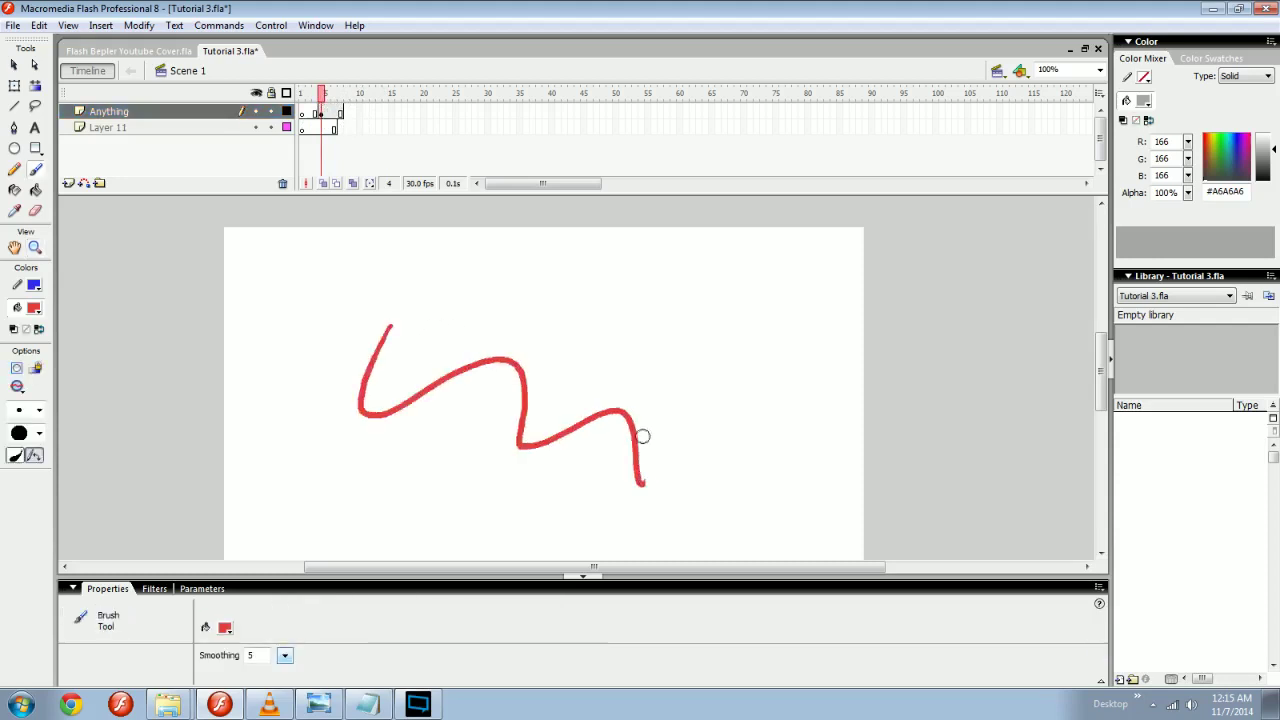
{"action": "key", "text": "v"}
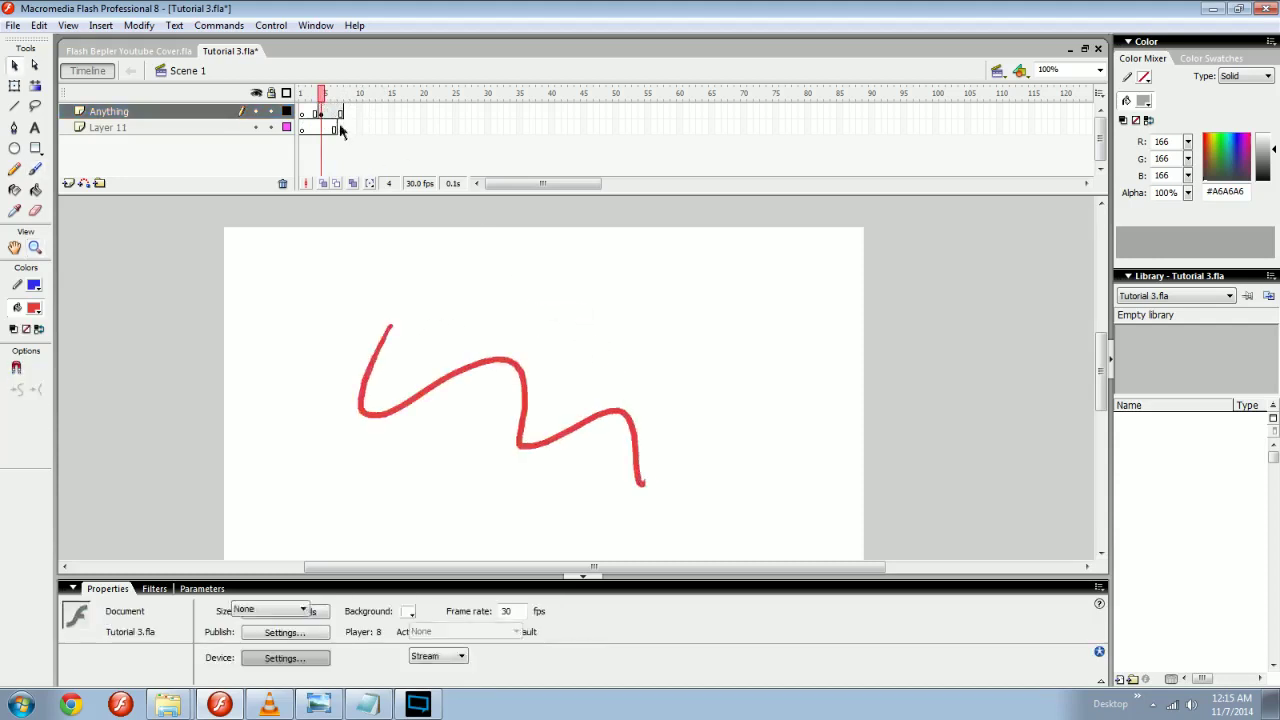
Extend Layer 11 to frame 7 and select frame 7 of the Anything layer.
{"action": "left_click", "coordinate": [336, 128]}
{"action": "left_click", "coordinate": [324, 111]}
{"action": "left_click", "coordinate": [340, 111]}
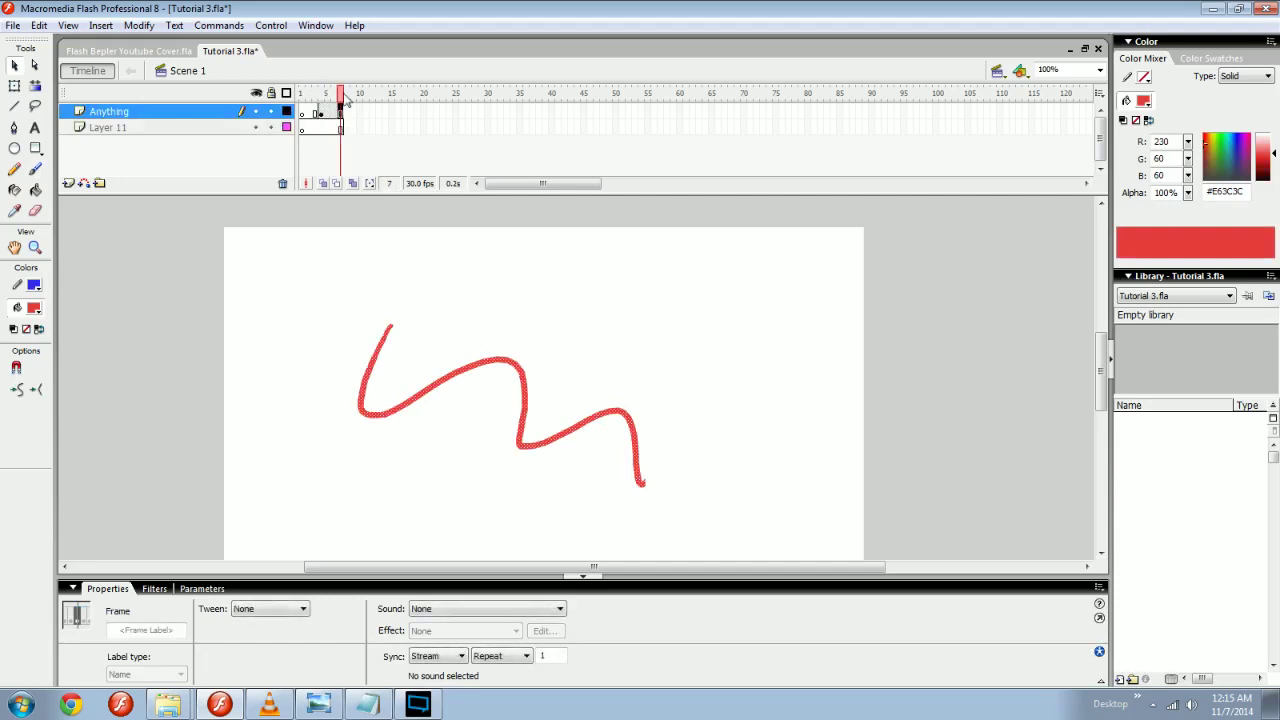
Delete Layer 11 and add a new layer above the Anything layer.
{"action": "left_click", "coordinate": [301, 95]}
{"action": "left_click", "coordinate": [210, 130]}
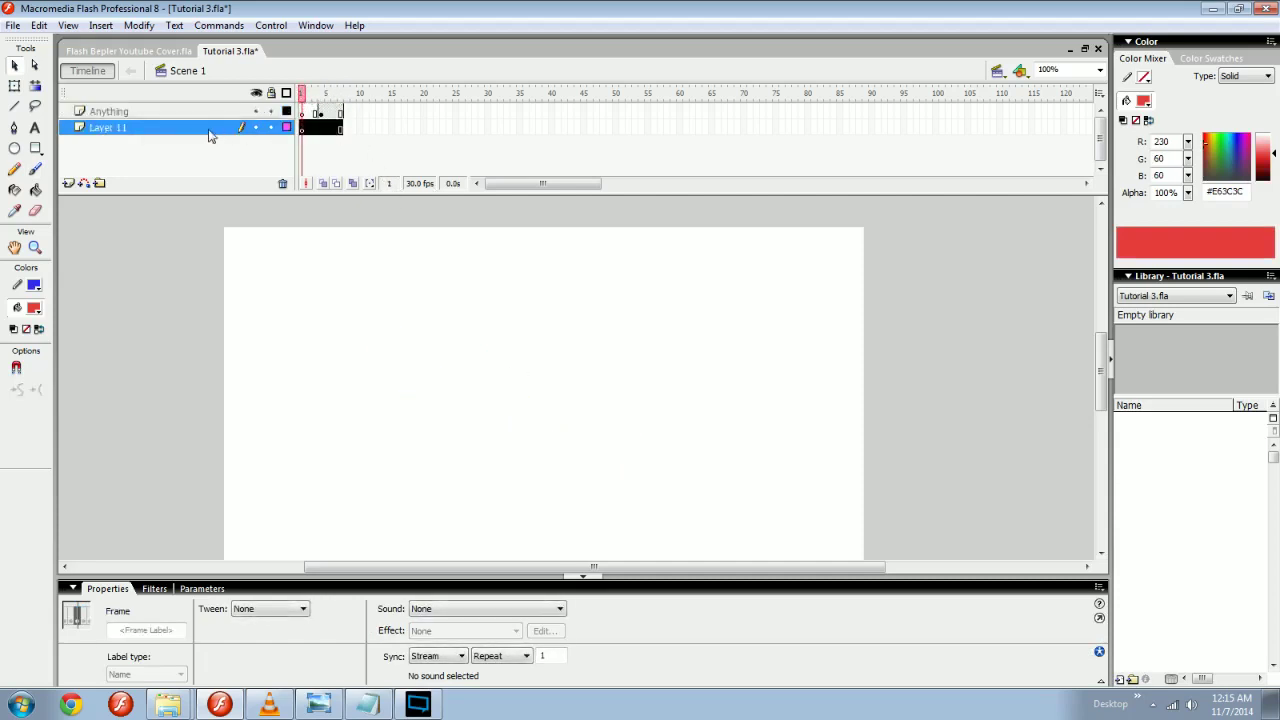
{"action": "left_click", "coordinate": [283, 185]}
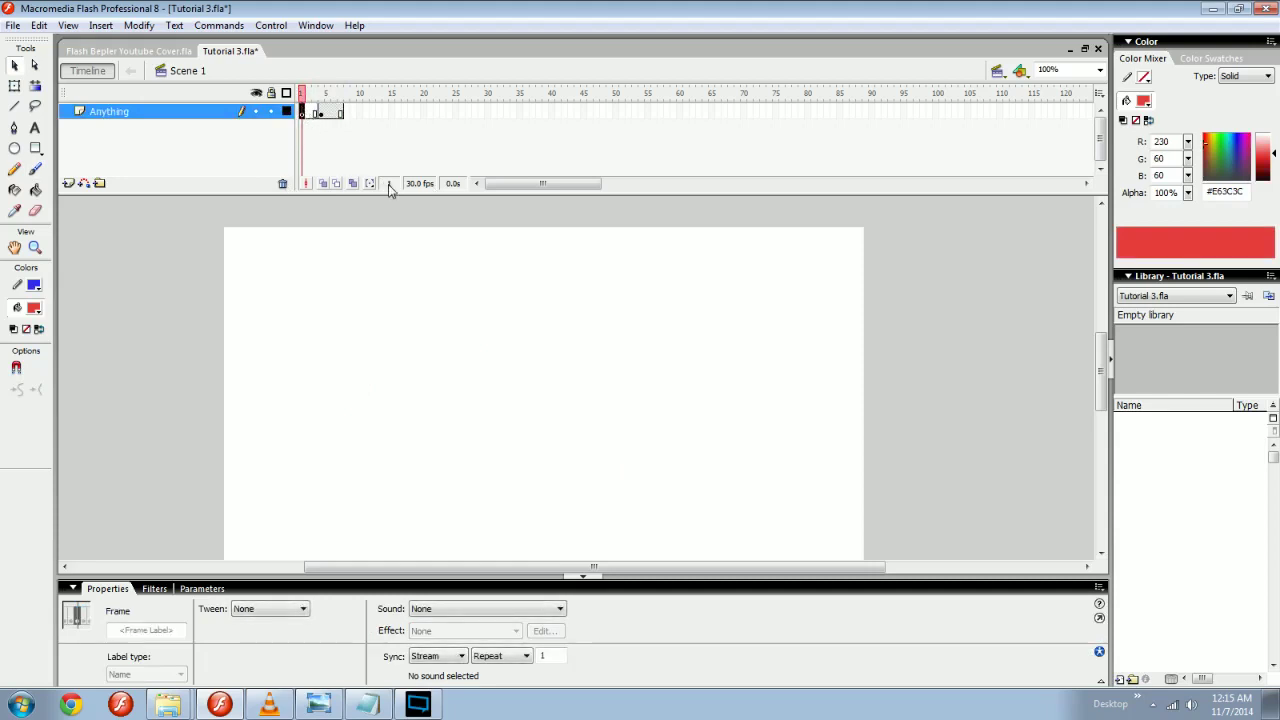
{"action": "left_click_drag", "start_coordinate": [326, 96], "coordinate": [300, 93]}
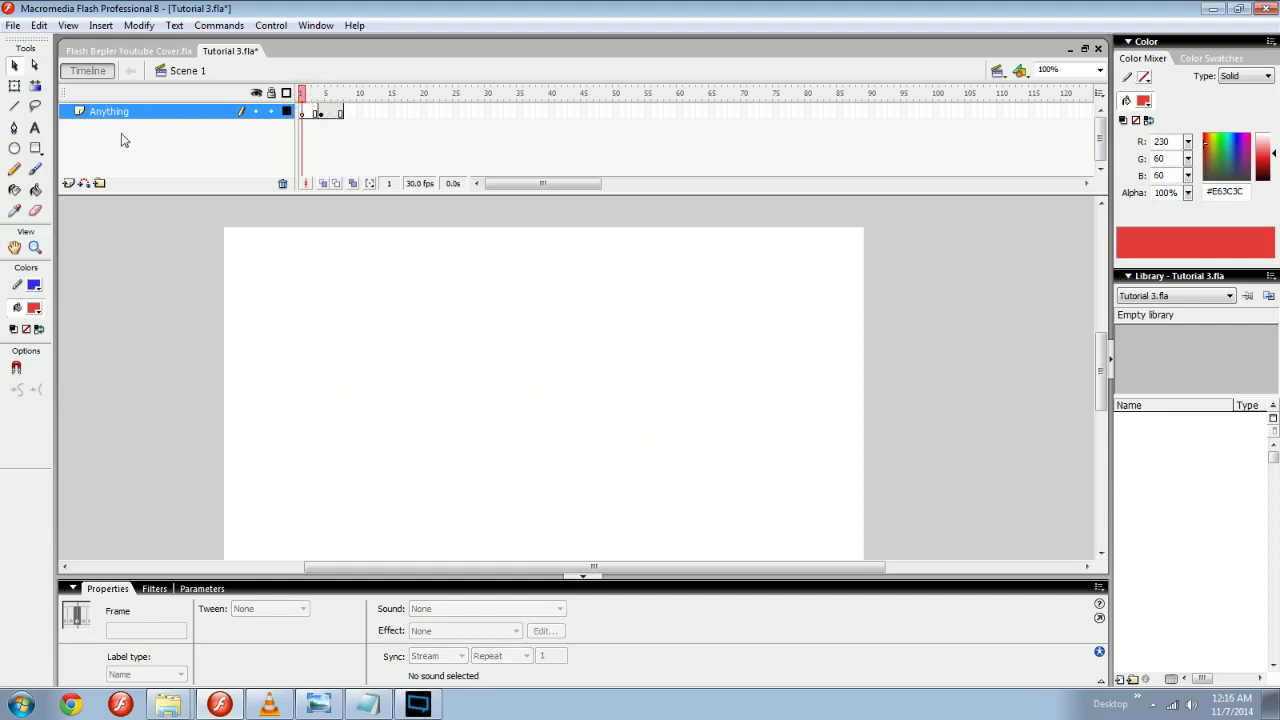
{"action": "left_click", "coordinate": [68, 183]}
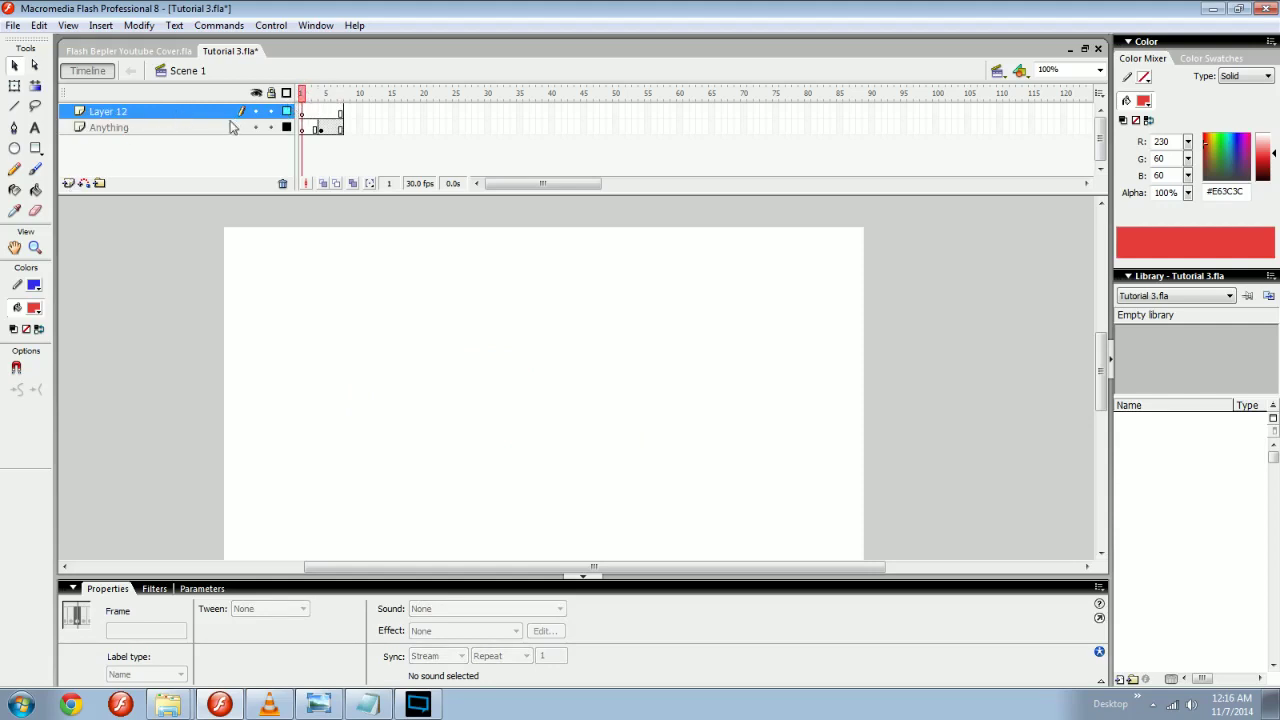
Try to insert a keyframe at frame 1 of the Anything layer, and undo it.
{"action": "left_click", "coordinate": [201, 130]}
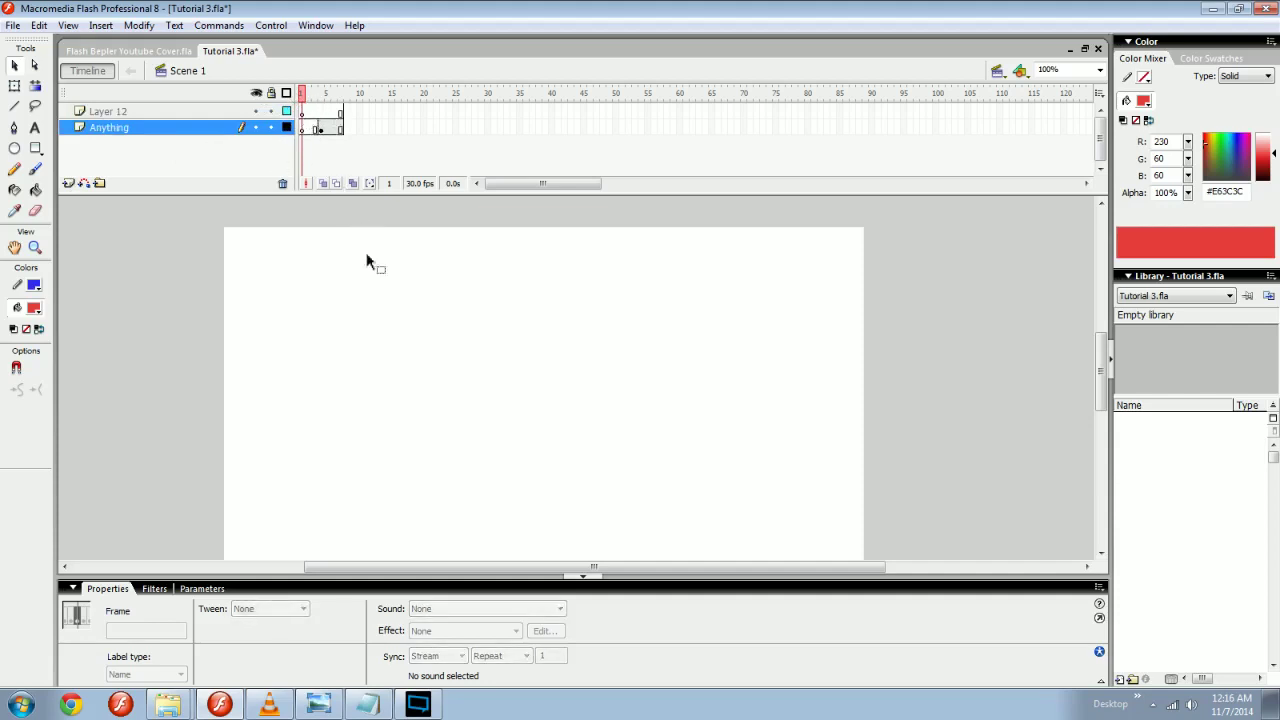
{"action": "key", "text": "F7"}
{"action": "left_click", "coordinate": [303, 128]}
{"action": "key", "text": "F6"}
{"action": "key", "text": "ctrl+z"}
Insert a keyframe at frame 5 of the Anything layer that repeats the frame 4 drawing, and undo it.
{"action": "left_click", "coordinate": [321, 96]}
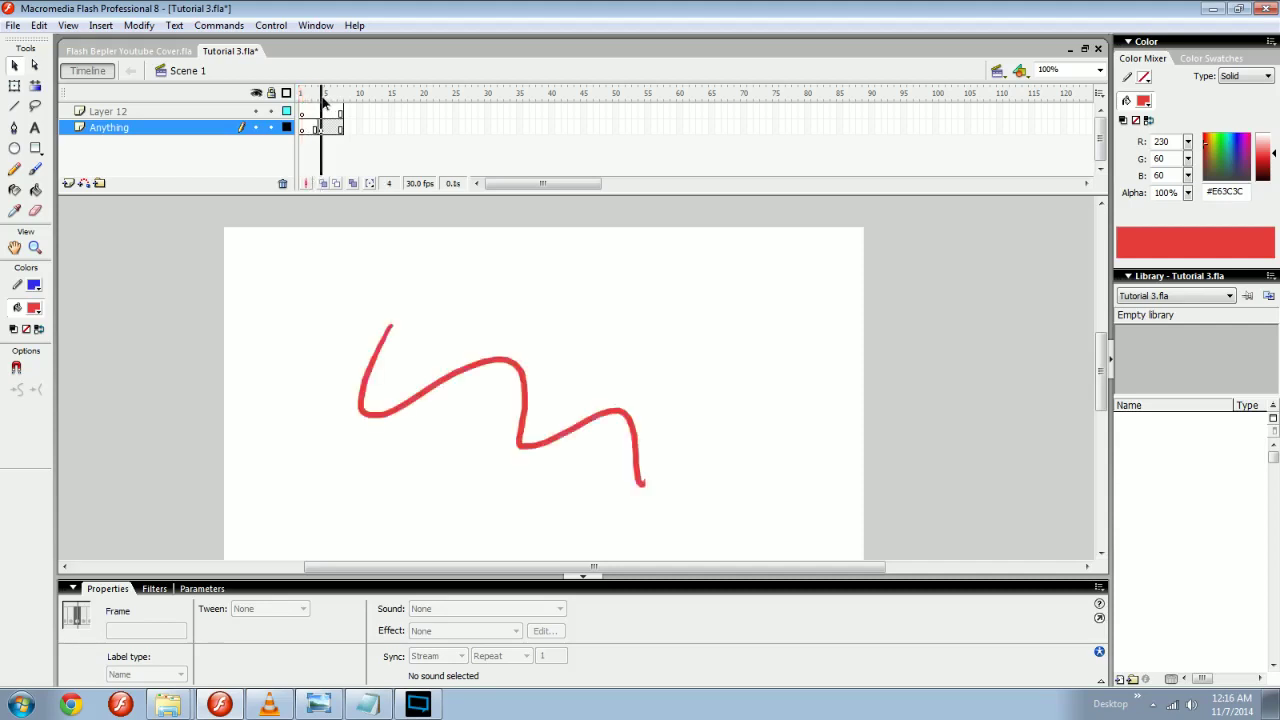
{"action": "key", "text": "."}
{"action": "left_click", "coordinate": [322, 130]}
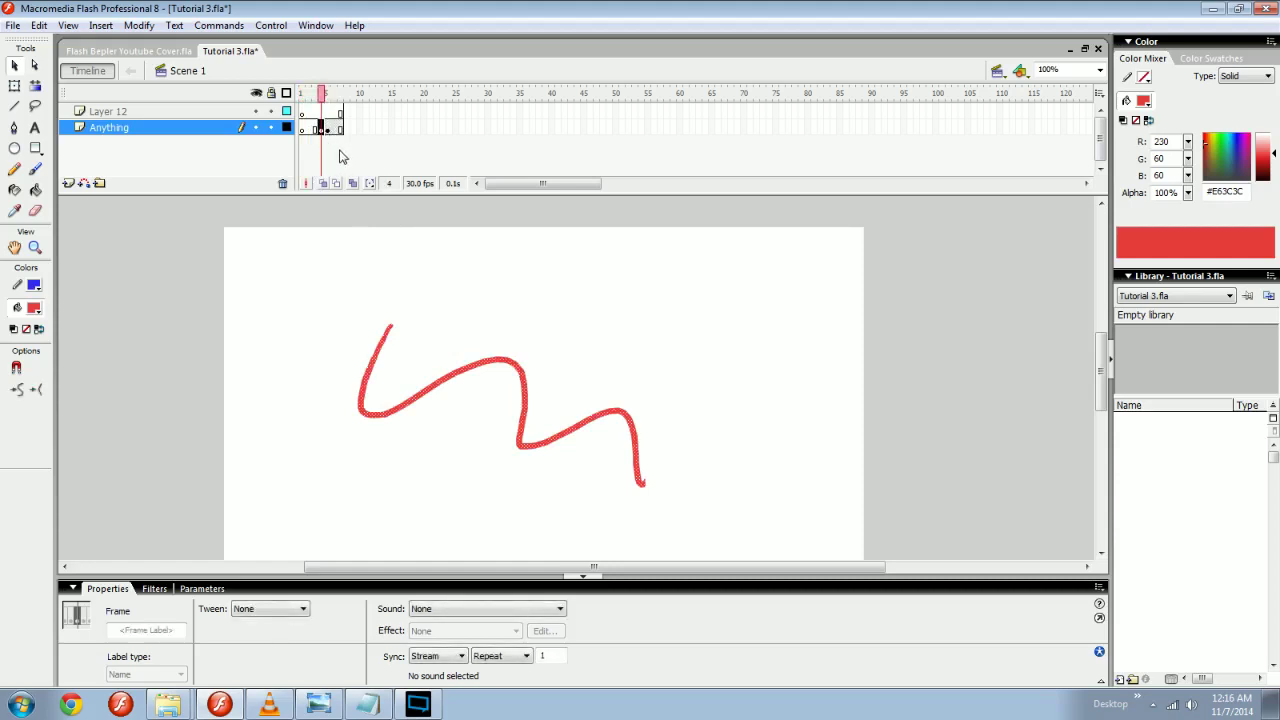
{"action": "key", "text": "Home"}
{"action": "left_click", "coordinate": [341, 154]}
Insert a blank keyframe at frame 5 of the Anything layer and check the stage at frames 4 and 7.
{"action": "left_click", "coordinate": [322, 93]}
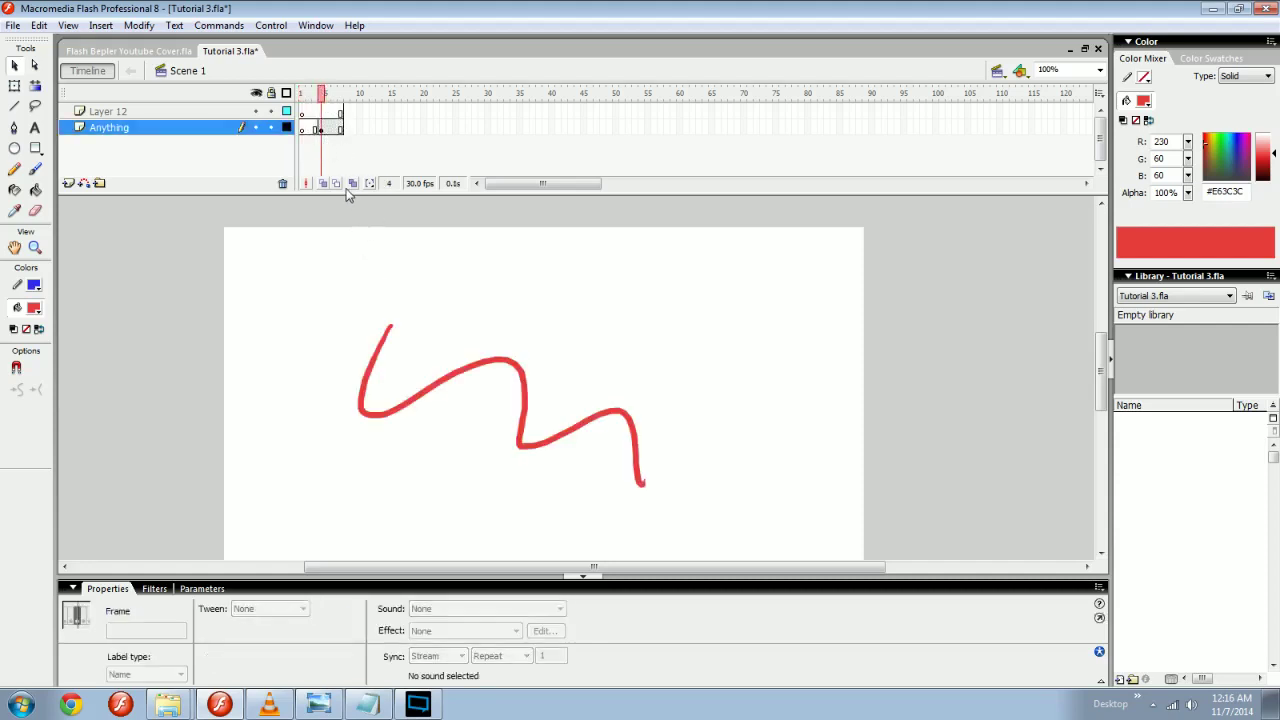
{"action": "key", "text": "period"}
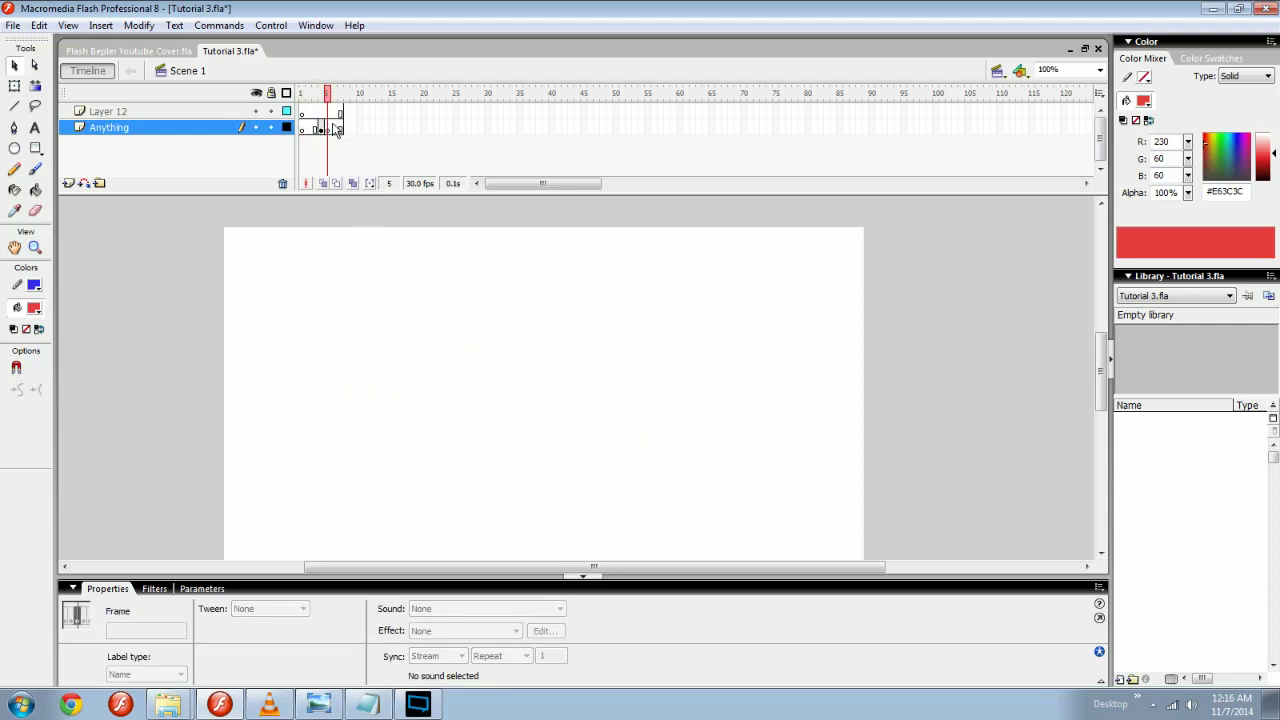
{"action": "mouse_move", "coordinate": [321, 112]}
{"action": "left_mouse_down"}
{"action": "mouse_move", "coordinate": [341, 112]}
{"action": "mouse_move", "coordinate": [322, 96]}
{"action": "left_mouse_up"}
{"action": "left_click", "coordinate": [336, 130]}
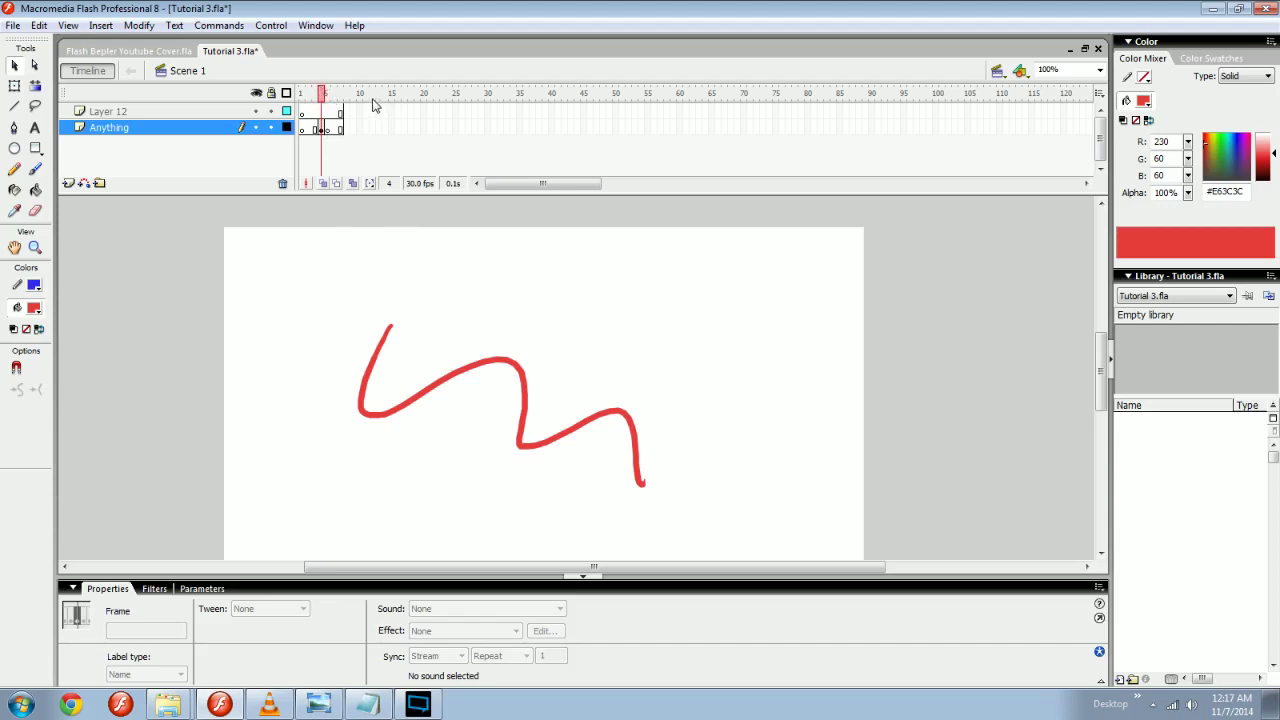
{"action": "left_click", "coordinate": [341, 135]}
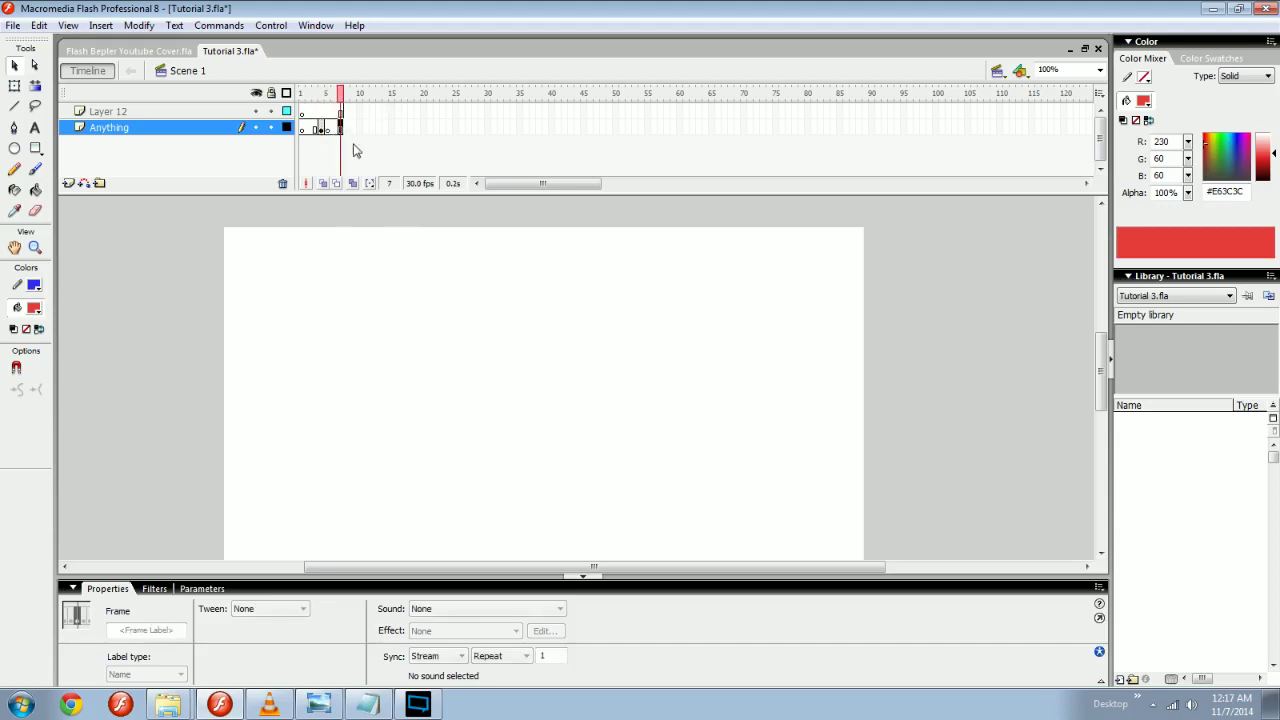
{"action": "left_click", "coordinate": [292, 140]}
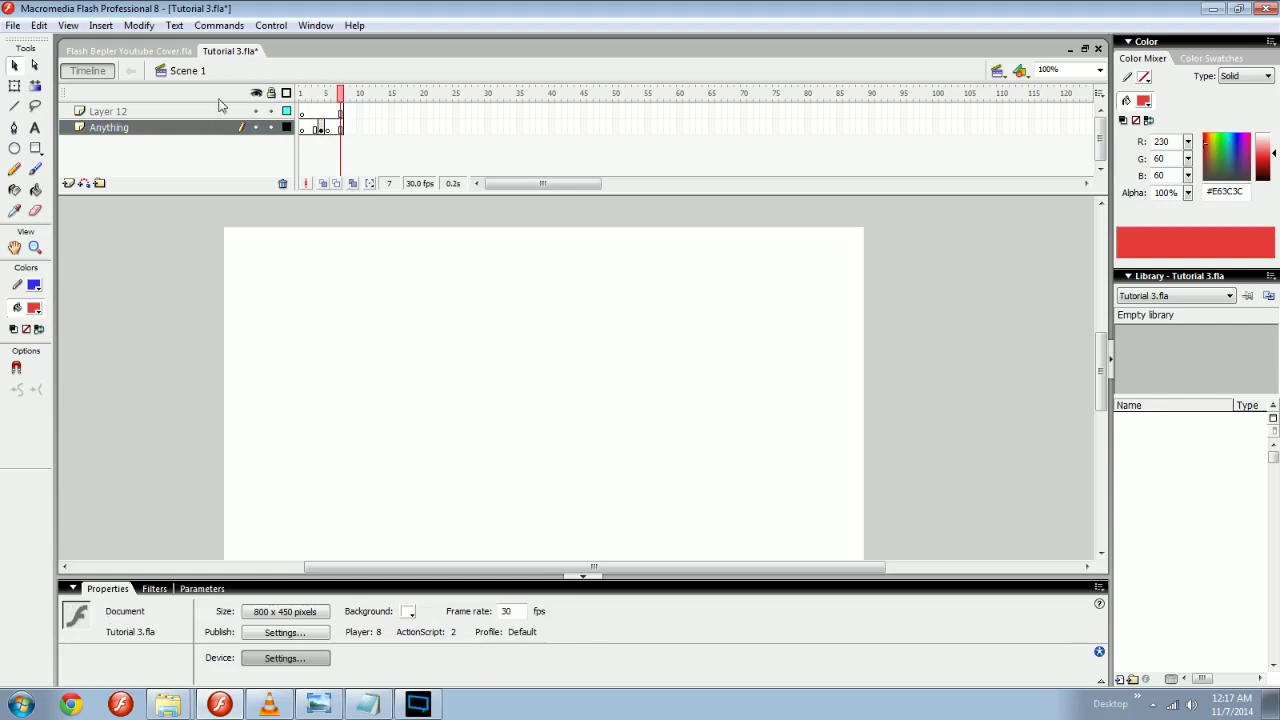
Extend both layers by inserting frames at frame 4, and add a blank keyframe at frame 4 of Layer 12.
{"action": "left_click", "coordinate": [321, 128]}
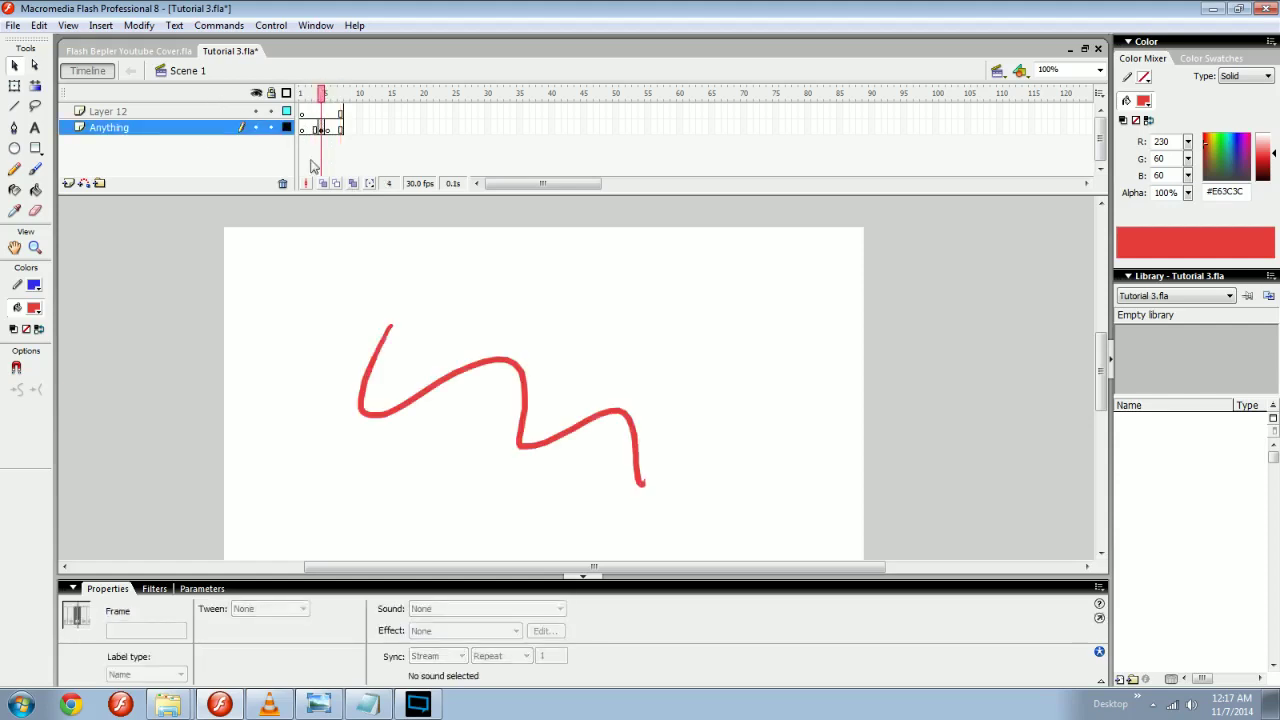
{"action": "key", "text": "F6"}
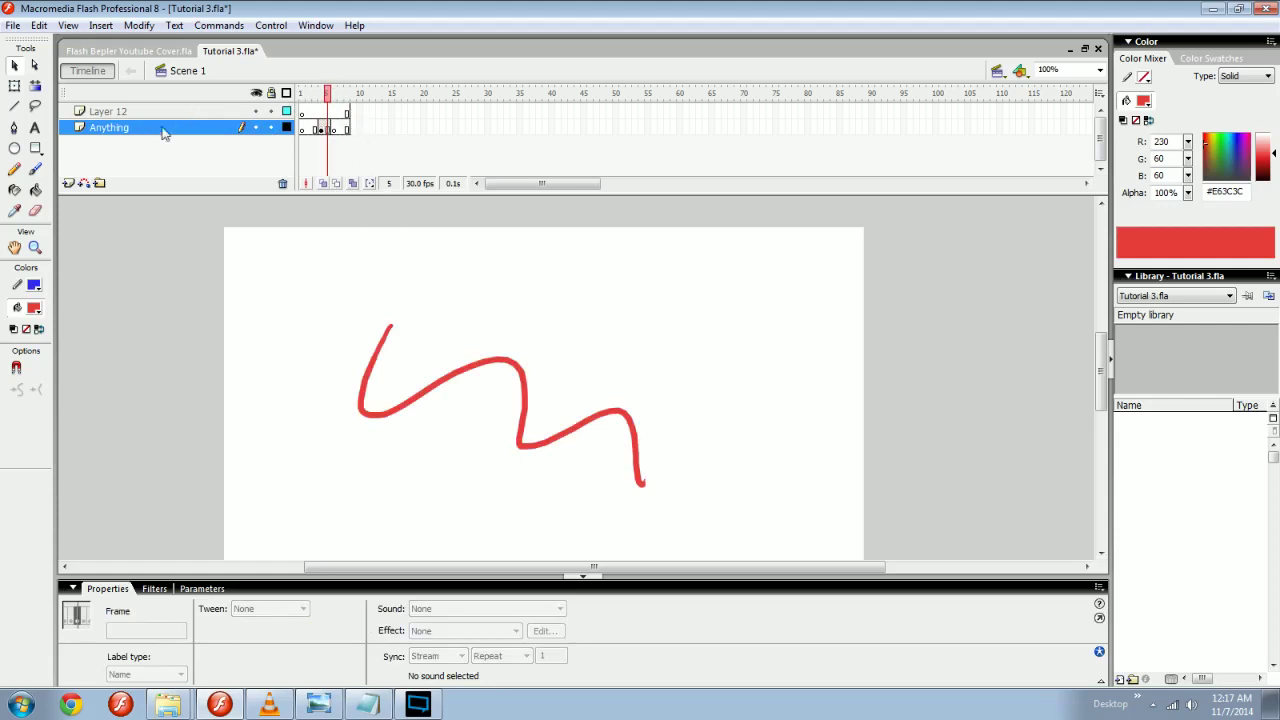
{"action": "left_click", "coordinate": [321, 111]}
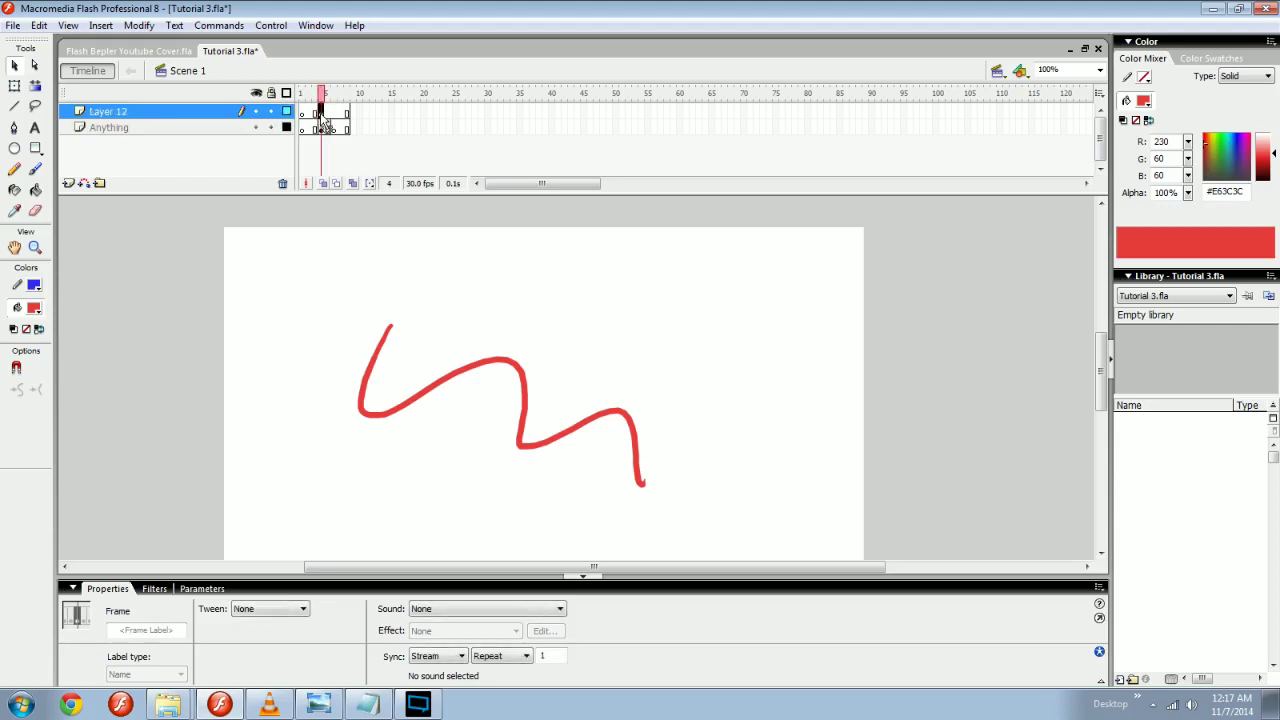
{"action": "mouse_move", "coordinate": [298, 117]}
{"action": "left_mouse_down"}
{"action": "mouse_move", "coordinate": [338, 107]}
{"action": "mouse_move", "coordinate": [312, 110]}
{"action": "left_mouse_up"}
{"action": "left_click", "coordinate": [307, 101]}
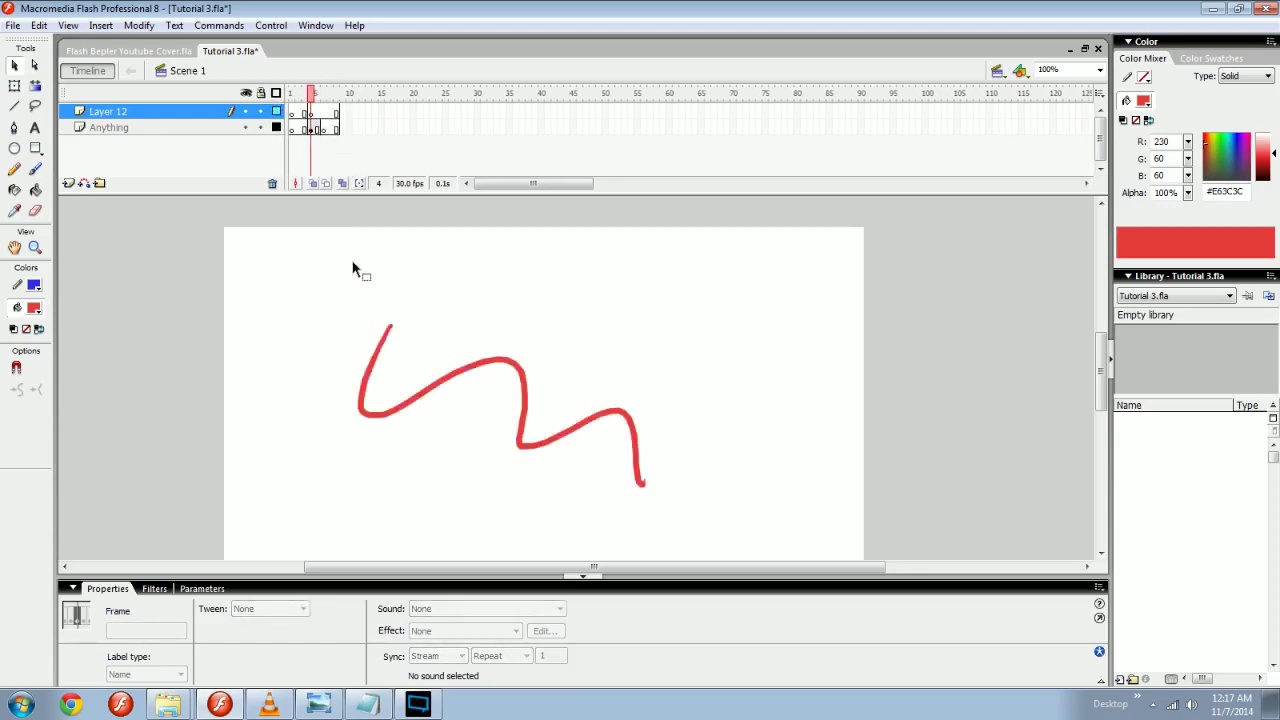
{"action": "key", "text": "F5"}
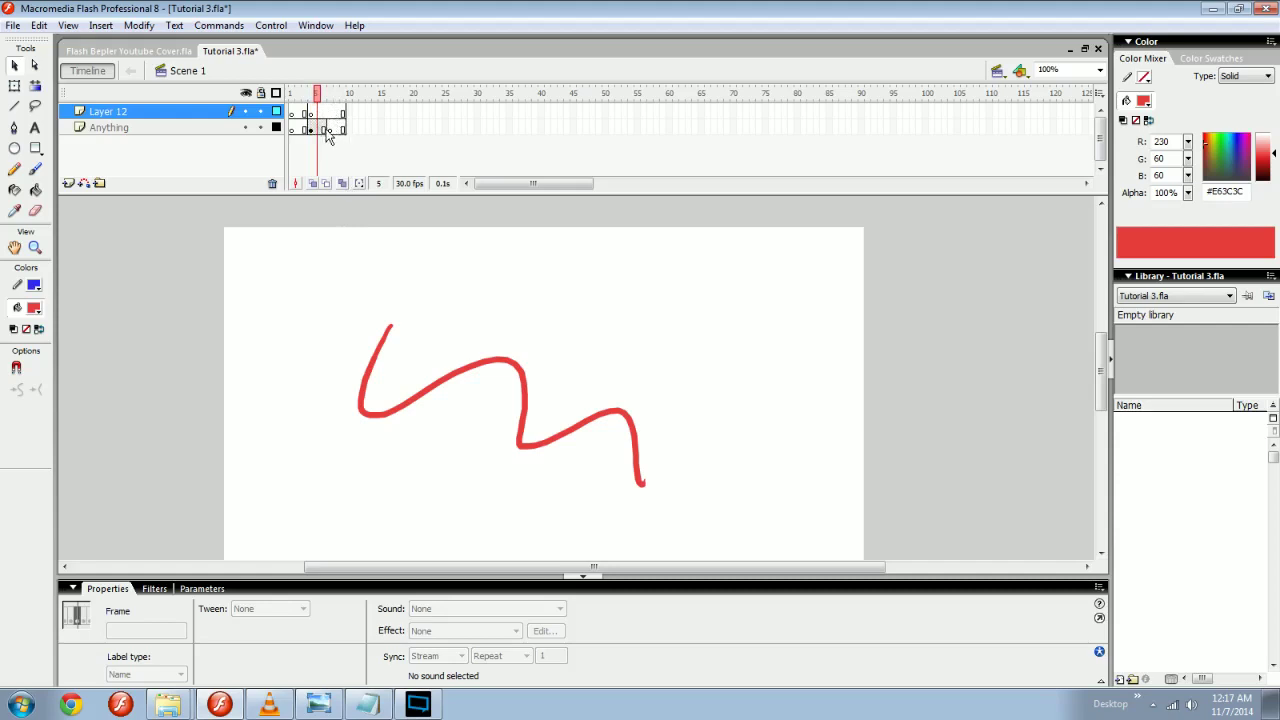
Select frames 4 to 9 of Layer 12 and remove them.
{"action": "left_click_drag", "start_coordinate": [320, 105], "coordinate": [322, 103]}
{"action": "left_click_drag", "start_coordinate": [305, 112], "coordinate": [343, 115]}
{"action": "left_click", "coordinate": [356, 107]}
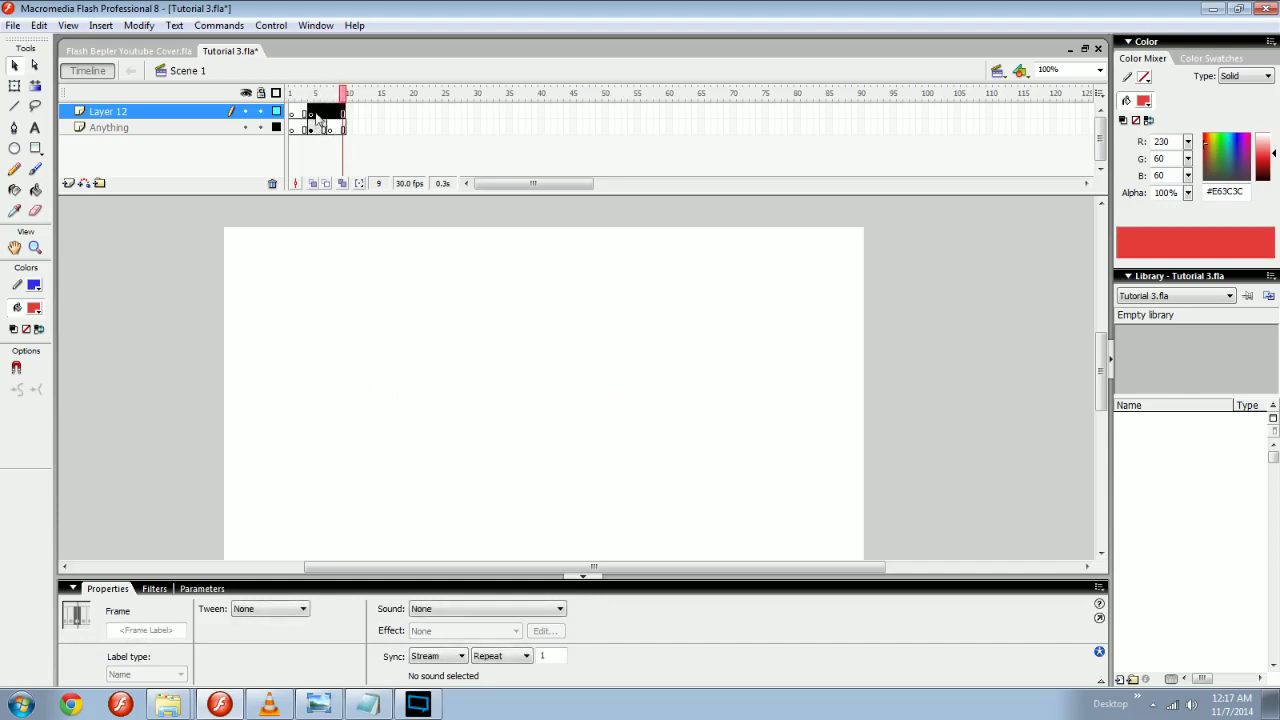
{"action": "right_click", "coordinate": [320, 117]}
{"action": "left_click", "coordinate": [368, 164]}
Insert one frame on the Anything layer past Layer 12's end, and another near the start across both layers.
{"action": "mouse_move", "coordinate": [335, 96]}
{"action": "left_mouse_down"}
{"action": "mouse_move", "coordinate": [298, 99]}
{"action": "mouse_move", "coordinate": [333, 103]}
{"action": "mouse_move", "coordinate": [304, 114]}
{"action": "mouse_move", "coordinate": [352, 114]}
{"action": "left_mouse_up"}
{"action": "mouse_move", "coordinate": [343, 97]}
{"action": "left_mouse_down"}
{"action": "mouse_move", "coordinate": [314, 97]}
{"action": "mouse_move", "coordinate": [336, 99]}
{"action": "left_mouse_up"}
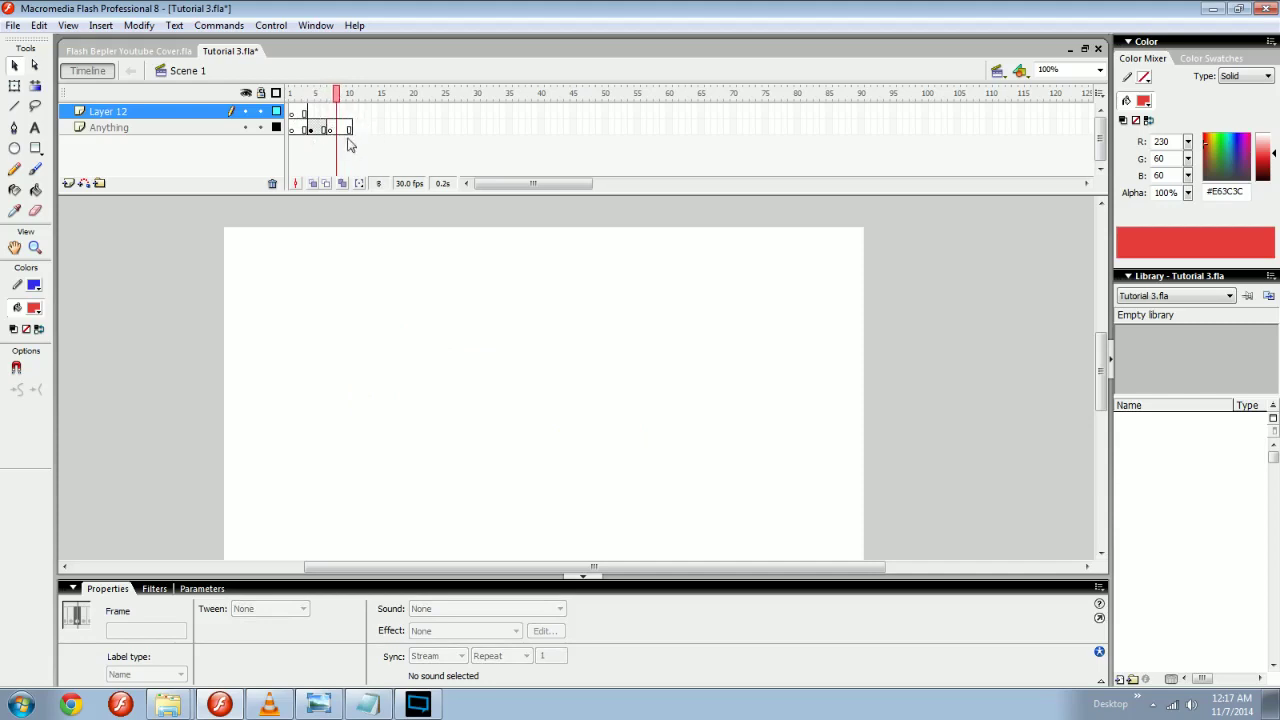
{"action": "mouse_move", "coordinate": [340, 97]}
{"action": "left_mouse_down"}
{"action": "mouse_move", "coordinate": [292, 100]}
{"action": "mouse_move", "coordinate": [306, 140]}
{"action": "left_mouse_up"}
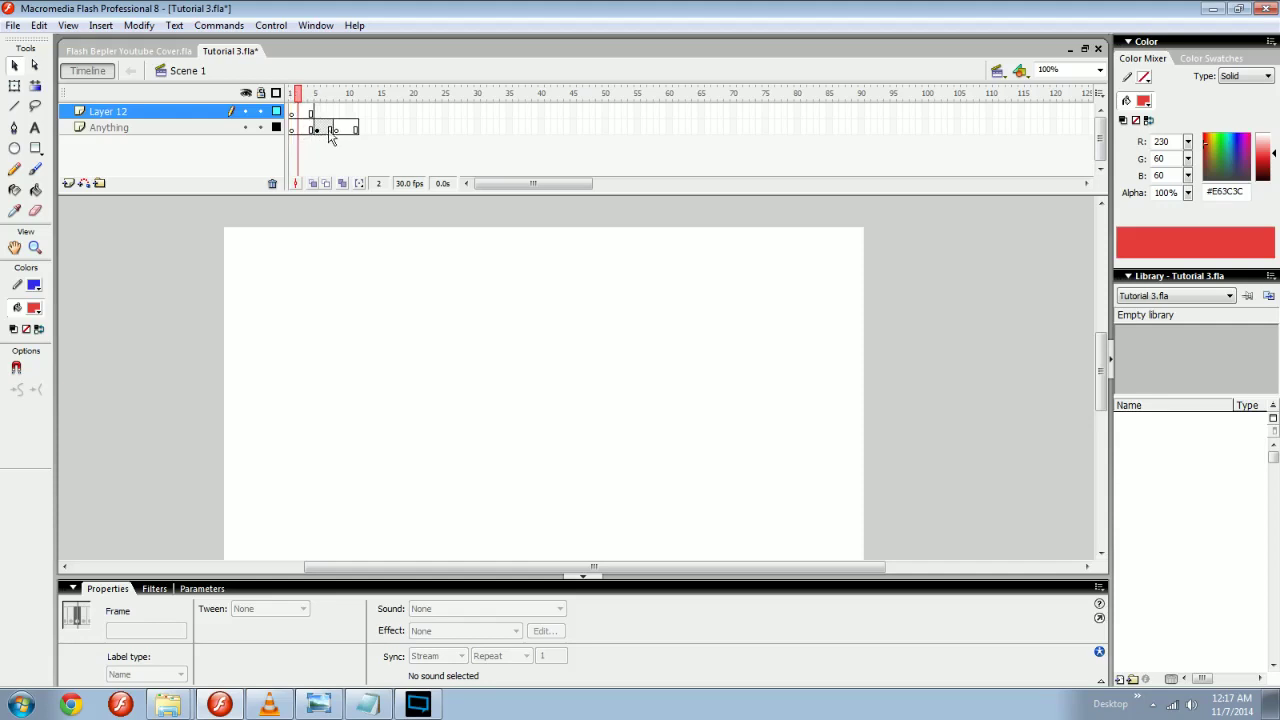
Select a long run of empty frames on the Anything layer, then frame 25 on both layers, and return the playhead to frame 1.
{"action": "left_click_drag", "start_coordinate": [376, 128], "coordinate": [684, 128]}
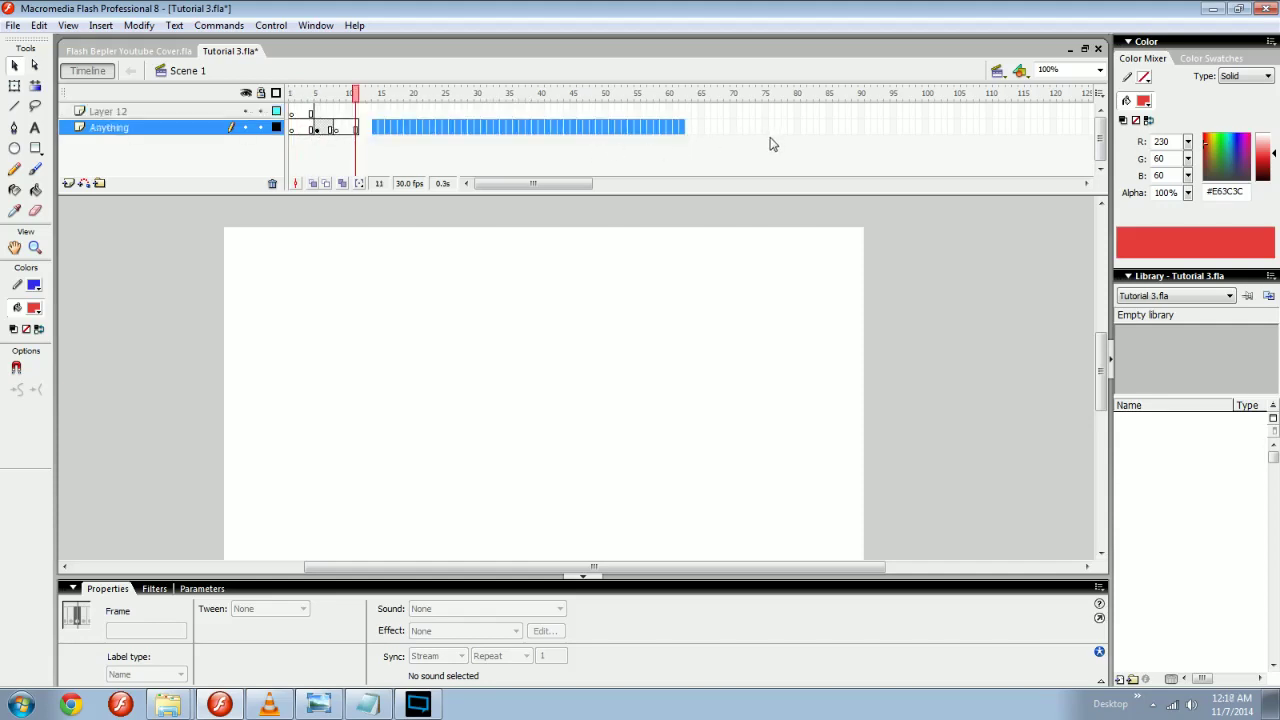
{"action": "left_click", "coordinate": [752, 156]}
{"action": "left_click_drag", "start_coordinate": [446, 130], "coordinate": [446, 113]}
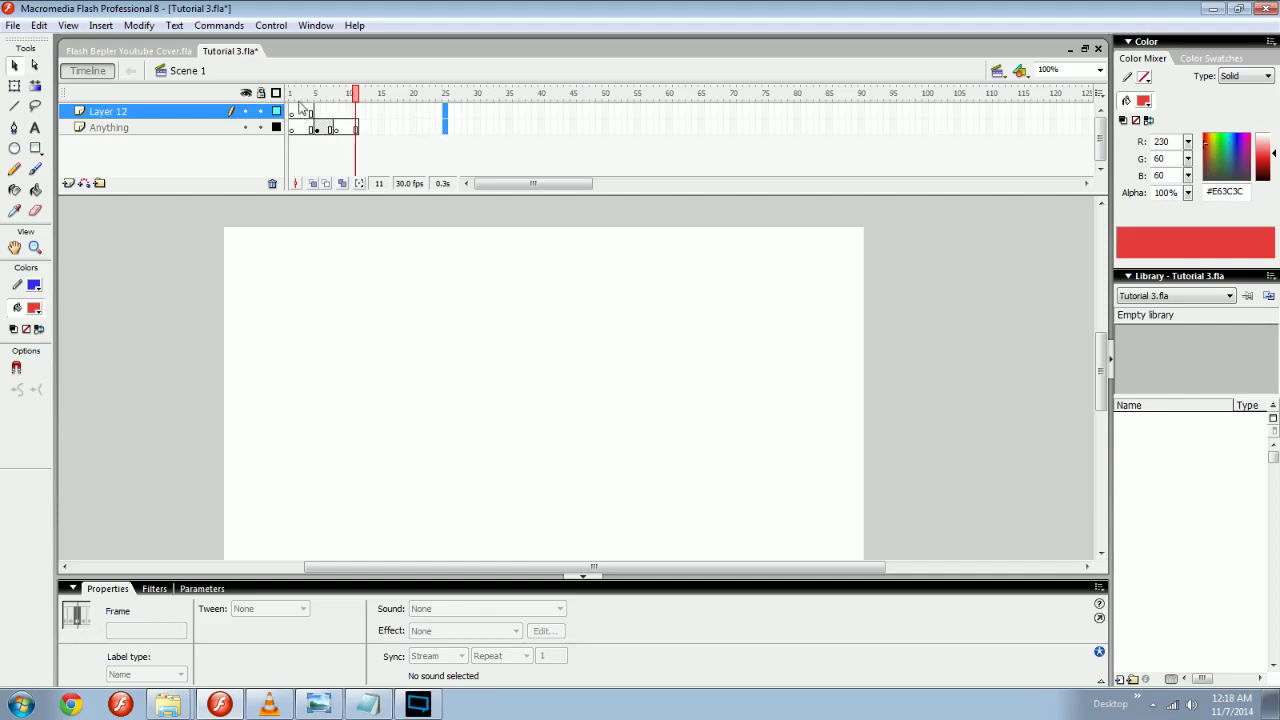
{"action": "left_click_drag", "start_coordinate": [354, 98], "coordinate": [290, 103]}
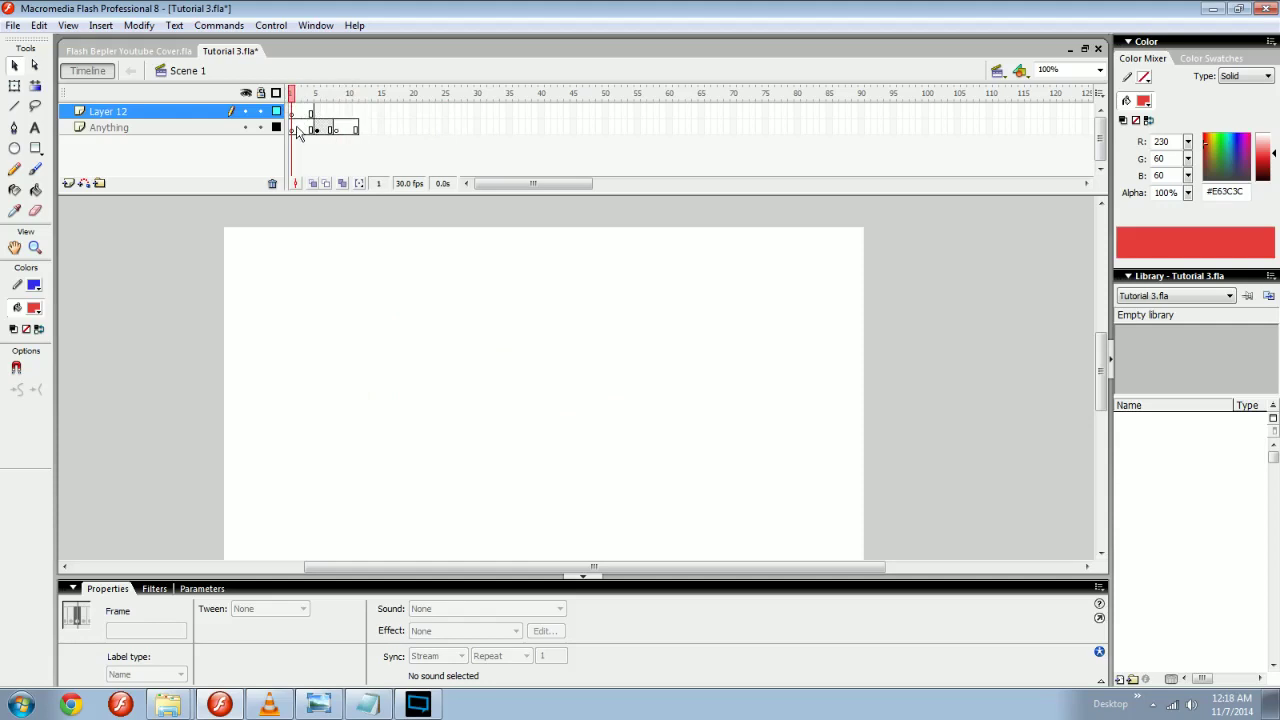
Remove frame 1 from both Layer 12 and the Anything layer.
{"action": "left_click", "coordinate": [291, 111]}
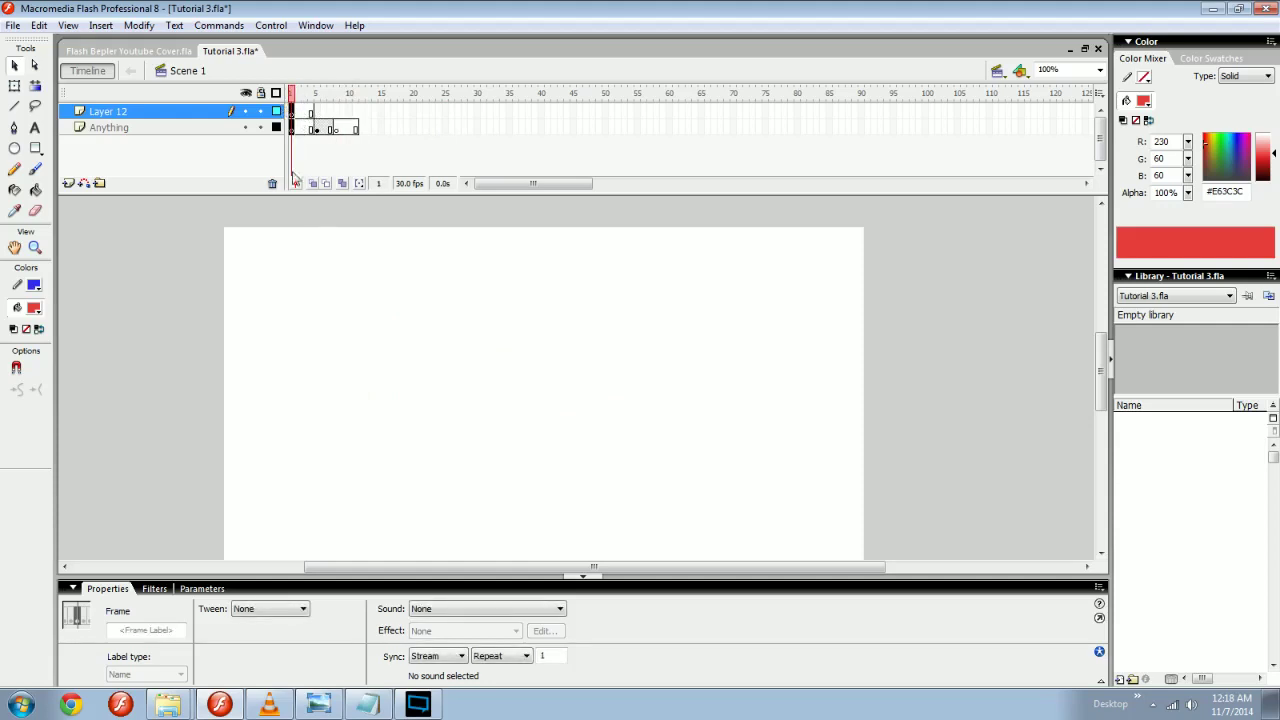
{"action": "right_click", "coordinate": [291, 114]}
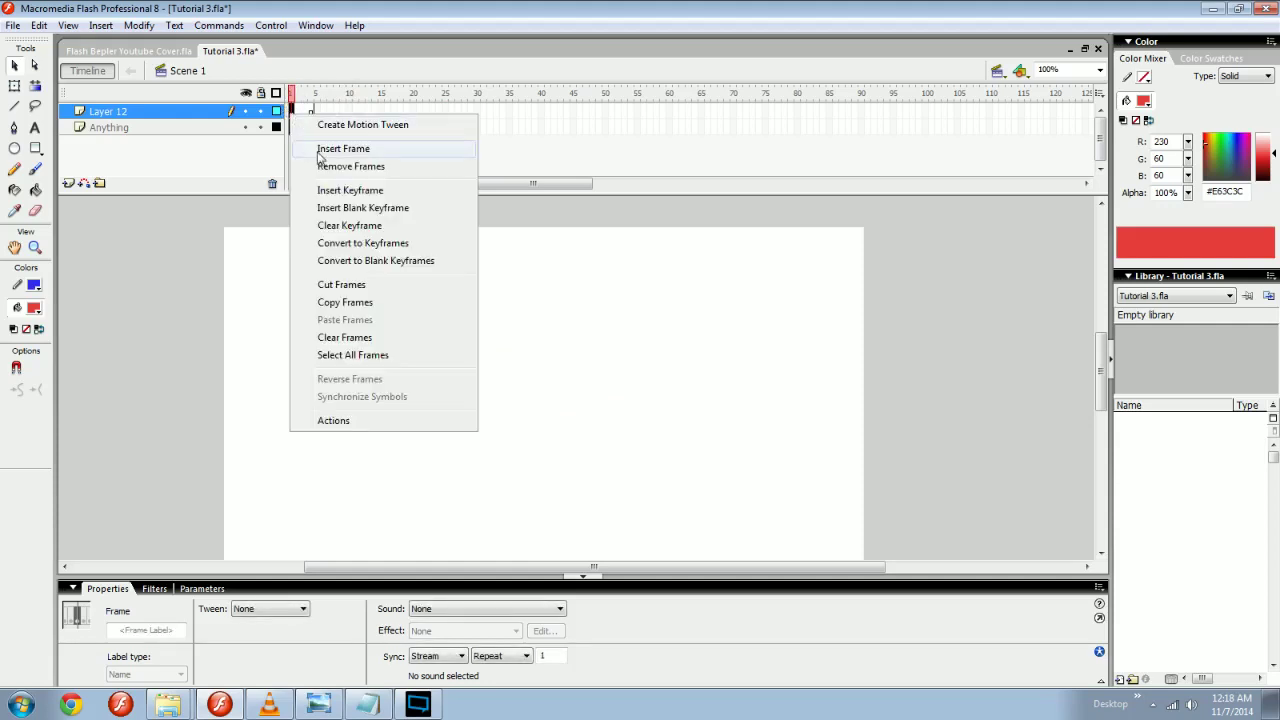
{"action": "left_click", "coordinate": [336, 167]}
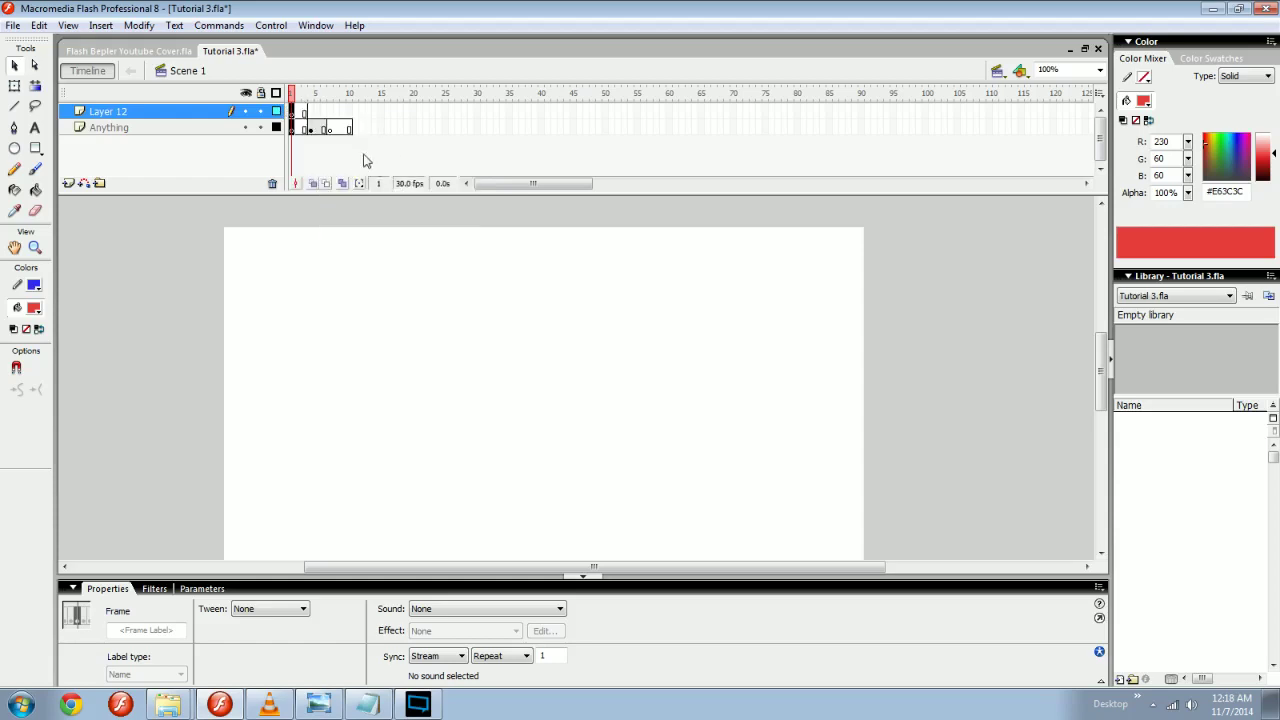
Extend Layer 12 to frame 10 by inserting frames.
{"action": "left_click", "coordinate": [349, 113]}
{"action": "left_click", "coordinate": [355, 114]}
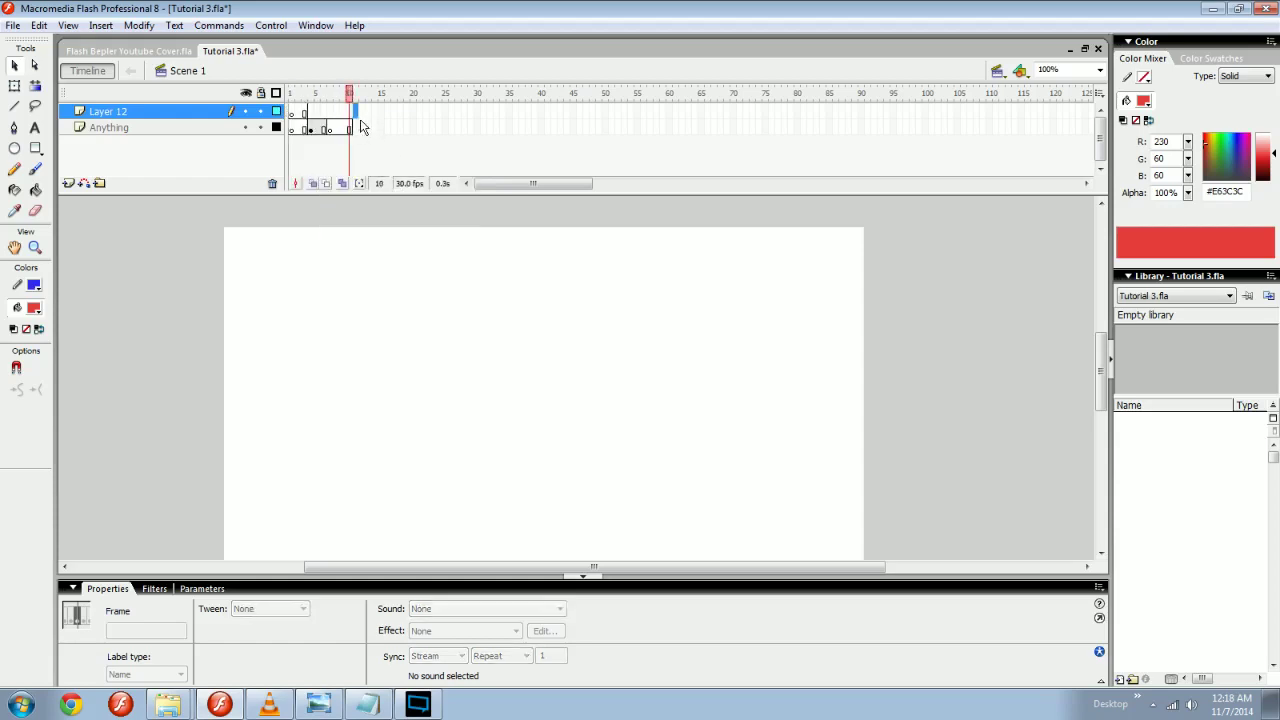
{"action": "left_click", "coordinate": [350, 115]}
{"action": "key", "text": "F5"}
Select frames 6 to 9 plus frames 3 and 4 on both layers together, and clear the selection.
{"action": "left_click", "coordinate": [338, 116]}
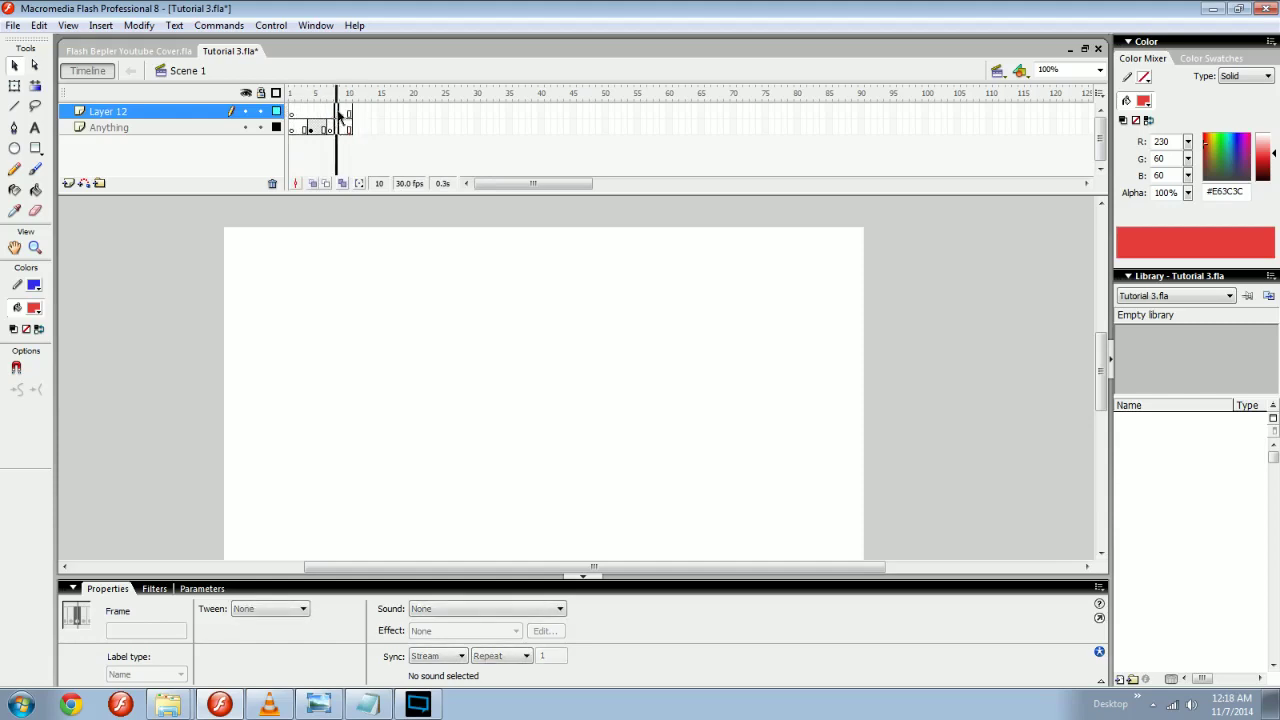
{"action": "left_click_drag", "start_coordinate": [349, 127], "coordinate": [323, 119]}
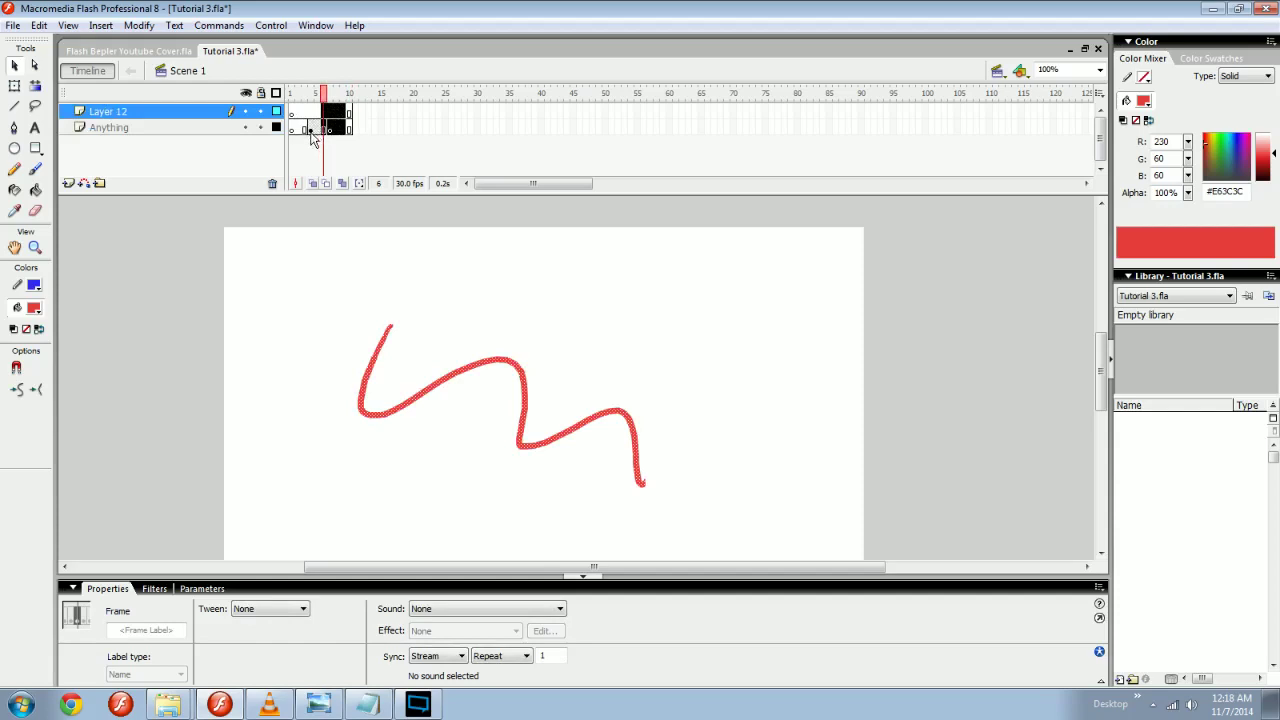
{"action": "left_click_drag", "start_coordinate": [311, 116], "coordinate": [303, 130]}
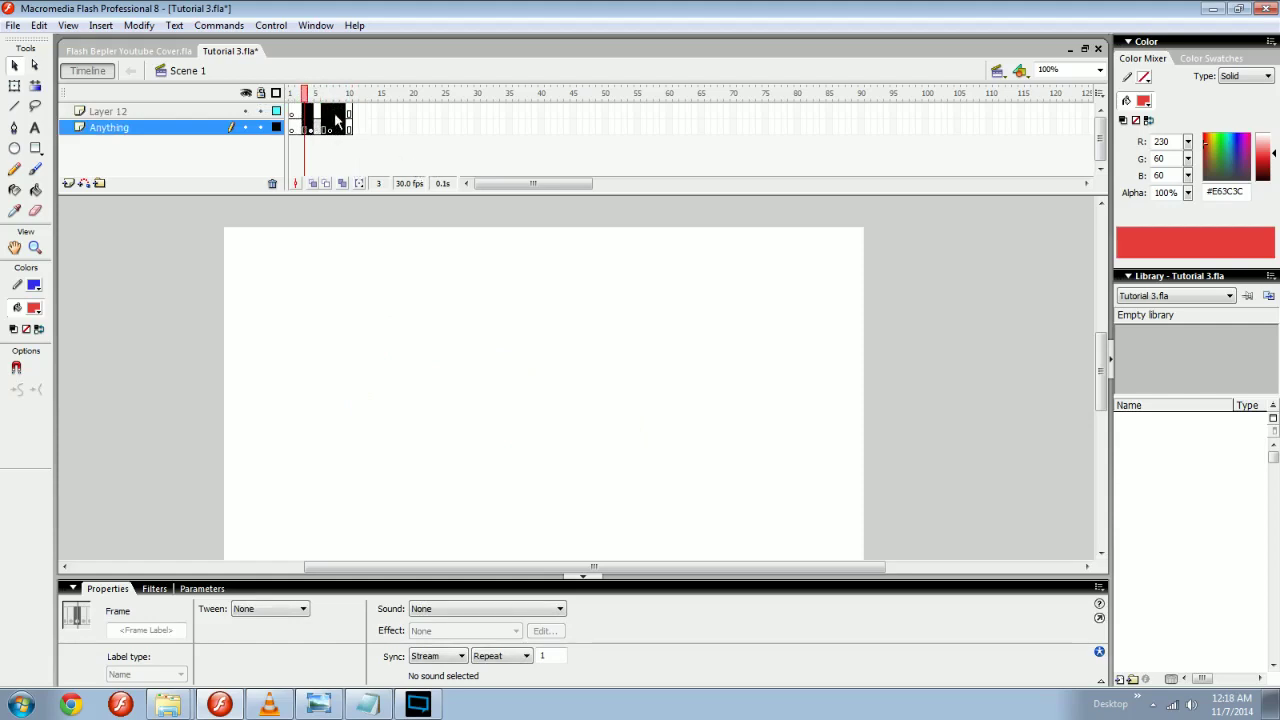
{"action": "left_click", "coordinate": [334, 150]}
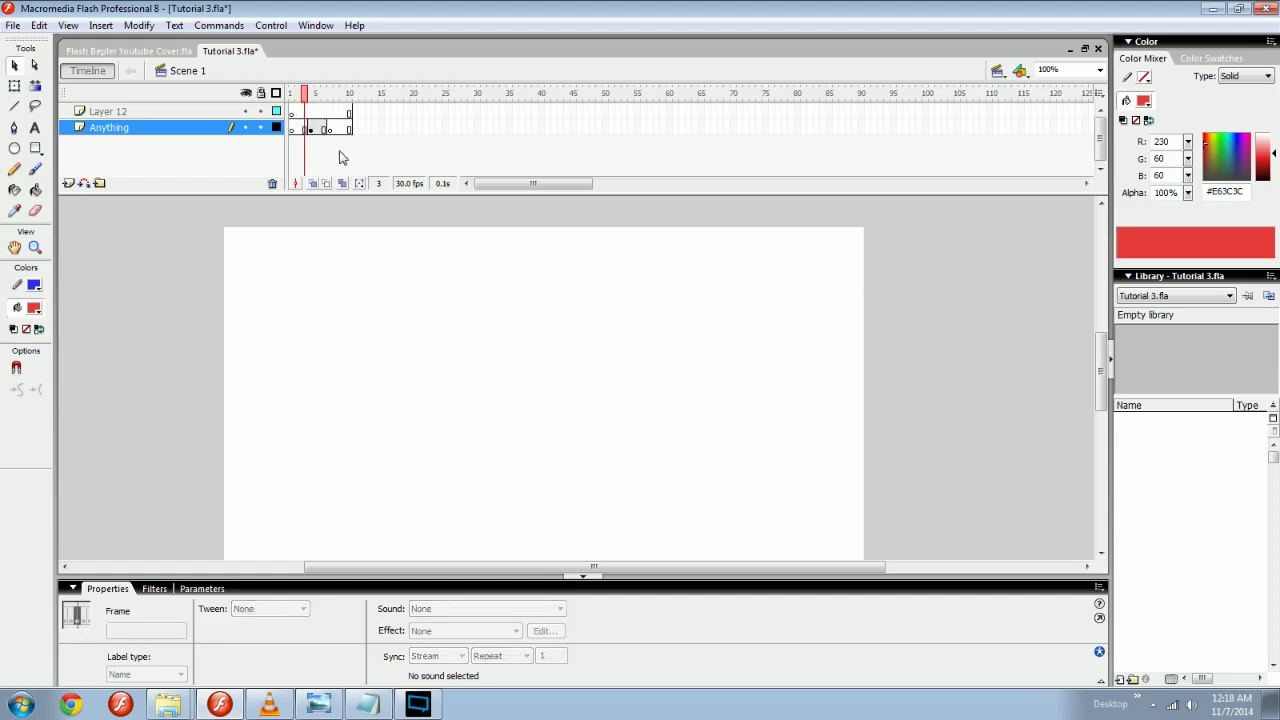
Examine the commands offered for frame 9 and the stage at frames 4, 5 and 6 of the Anything layer.
{"action": "left_click_drag", "start_coordinate": [304, 93], "coordinate": [322, 95]}
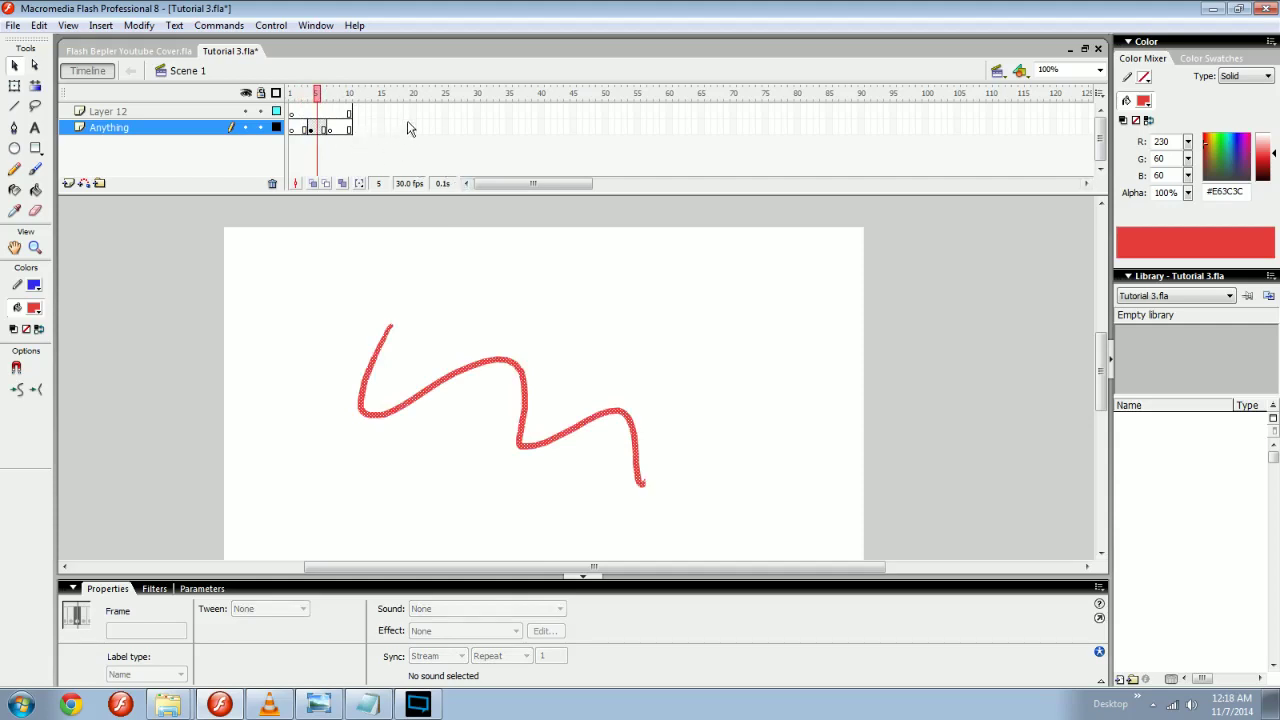
{"action": "left_click", "coordinate": [349, 93]}
{"action": "right_click", "coordinate": [347, 121]}
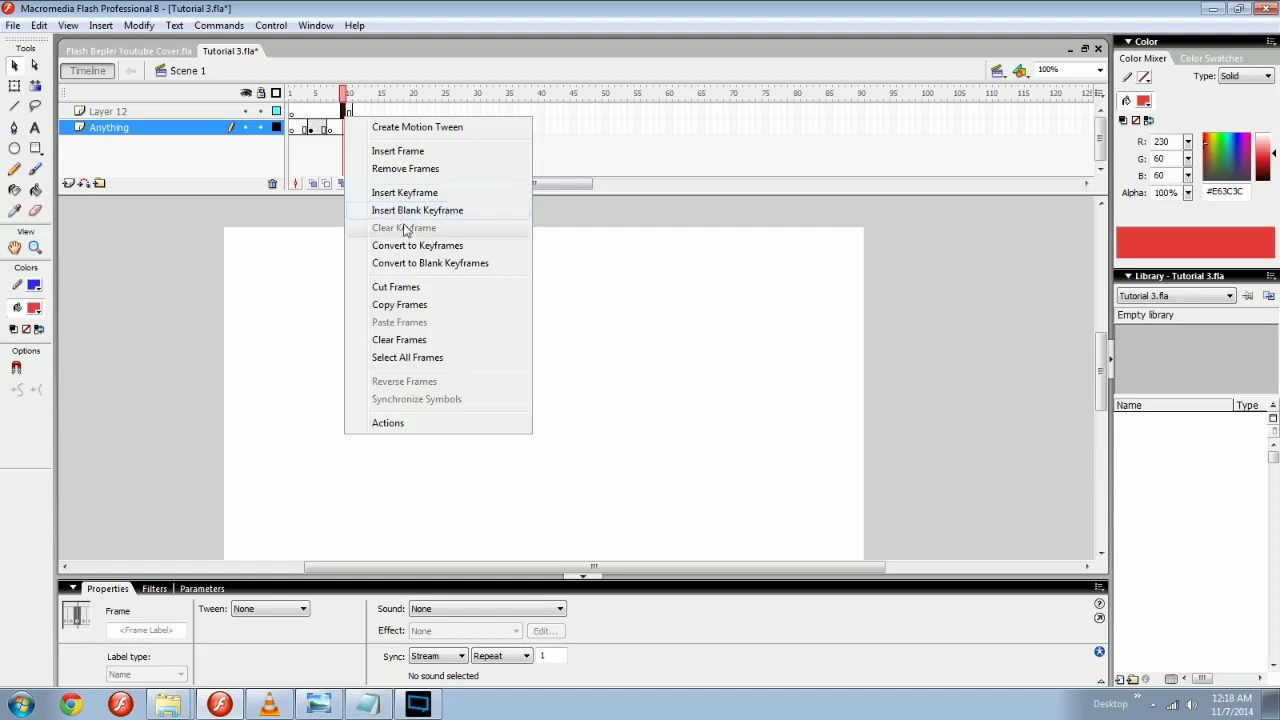
{"action": "left_click", "coordinate": [310, 128]}
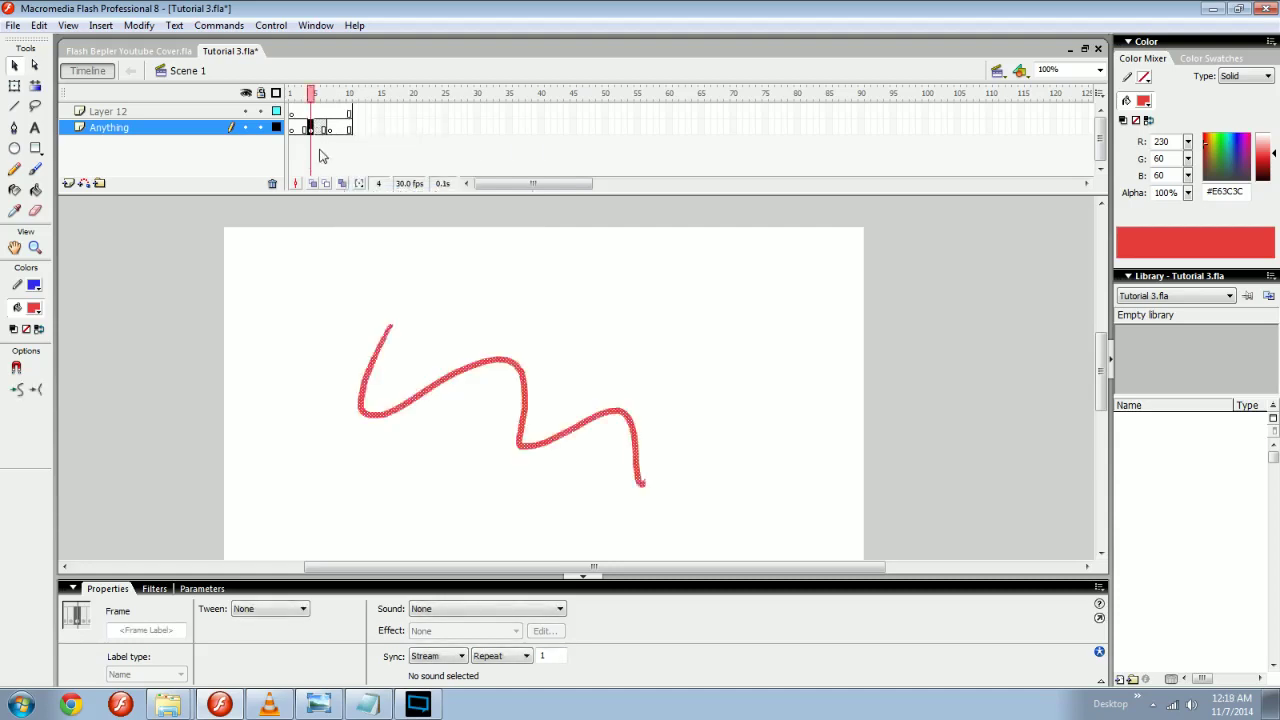
{"action": "left_click", "coordinate": [322, 128]}
{"action": "left_click_drag", "start_coordinate": [312, 131], "coordinate": [323, 130]}
{"action": "left_click", "coordinate": [318, 132]}
{"action": "left_click", "coordinate": [313, 131]}
{"action": "left_click", "coordinate": [323, 131]}
{"action": "left_click_drag", "start_coordinate": [317, 130], "coordinate": [325, 132]}
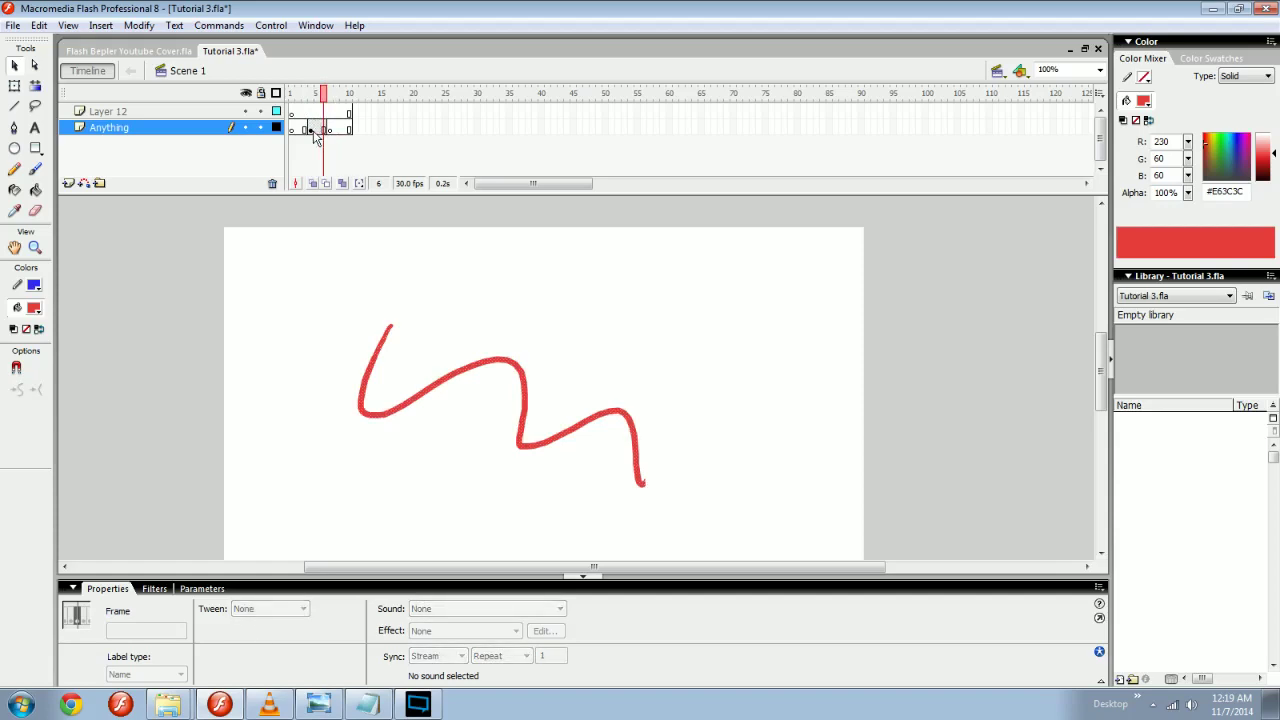
Clear frame 4 of the Anything layer, undo it, and reselect frame 4.
{"action": "right_click", "coordinate": [317, 130]}
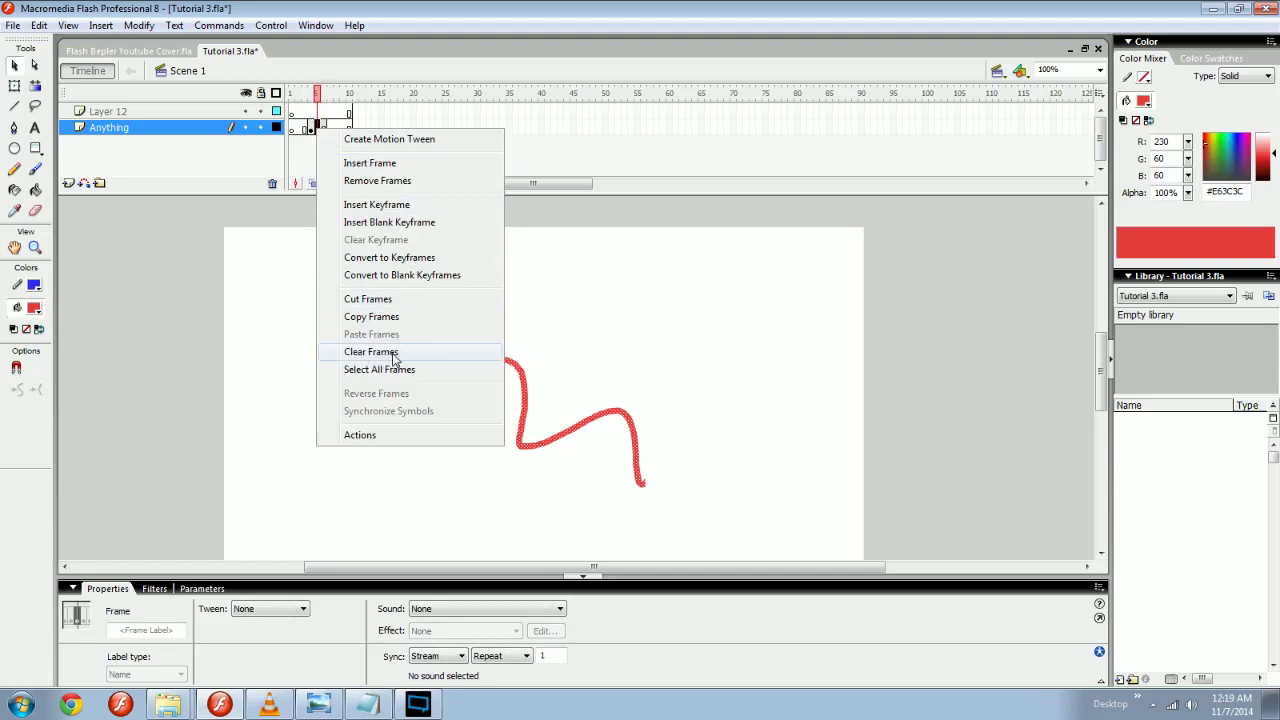
{"action": "left_click", "coordinate": [313, 345]}
{"action": "left_click", "coordinate": [320, 131]}
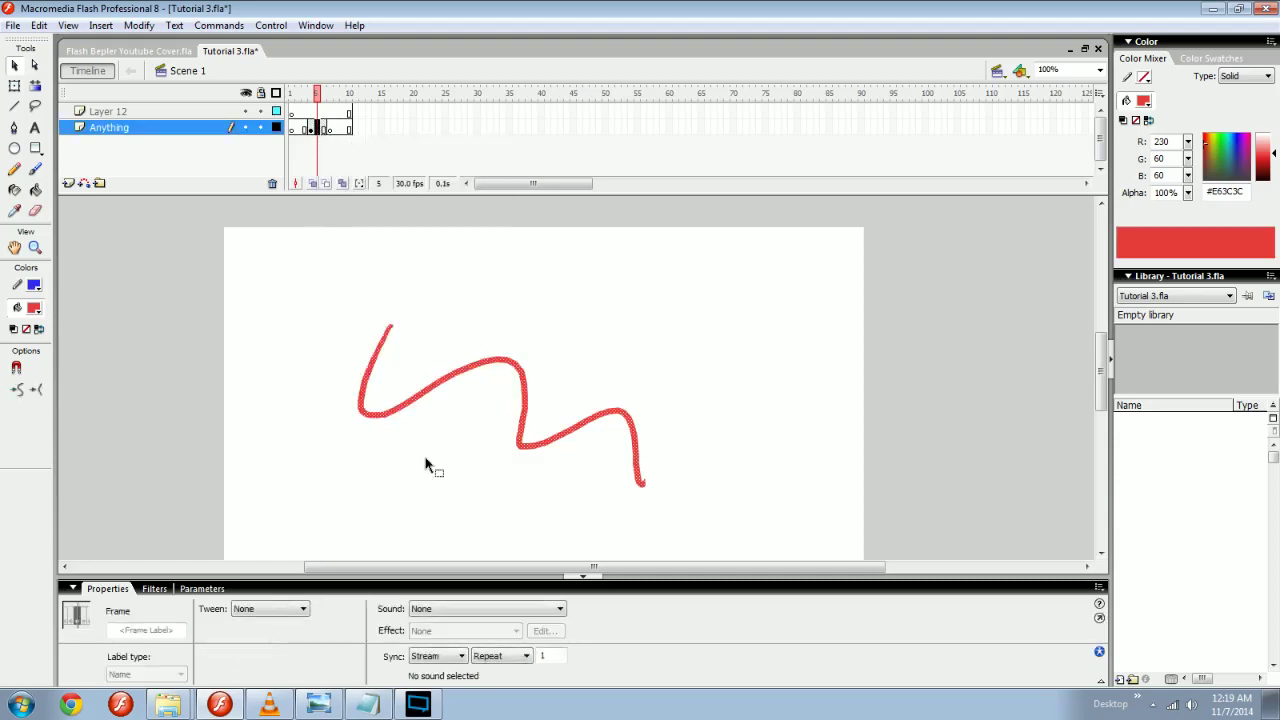
{"action": "right_click", "coordinate": [309, 128]}
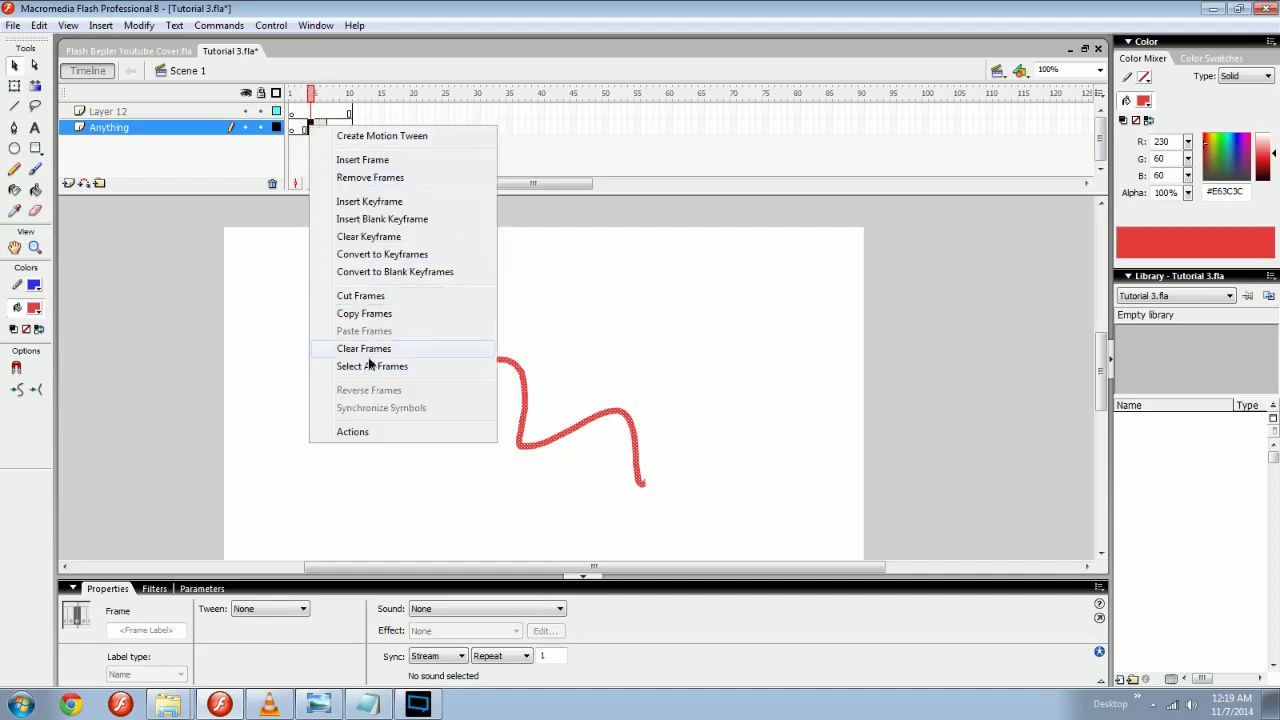
{"action": "left_click", "coordinate": [364, 348]}
{"action": "left_click_drag", "start_coordinate": [314, 343], "coordinate": [500, 406]}
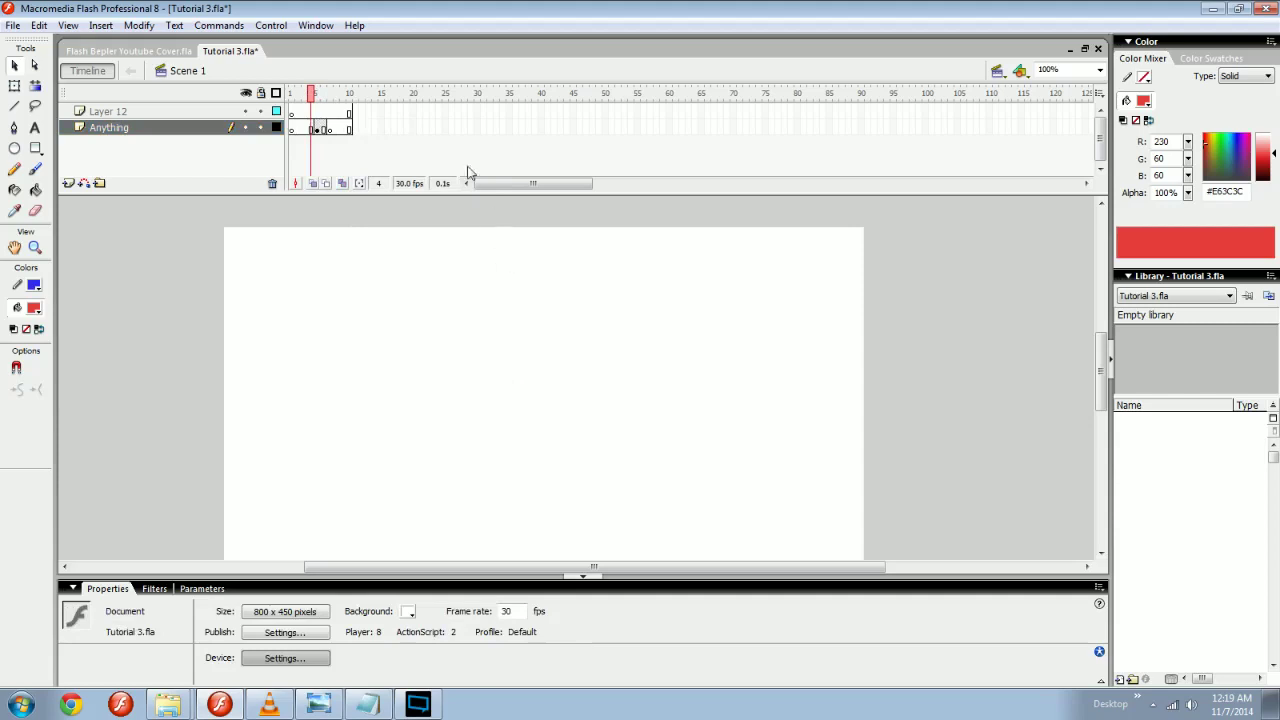
{"action": "left_click", "coordinate": [311, 129]}
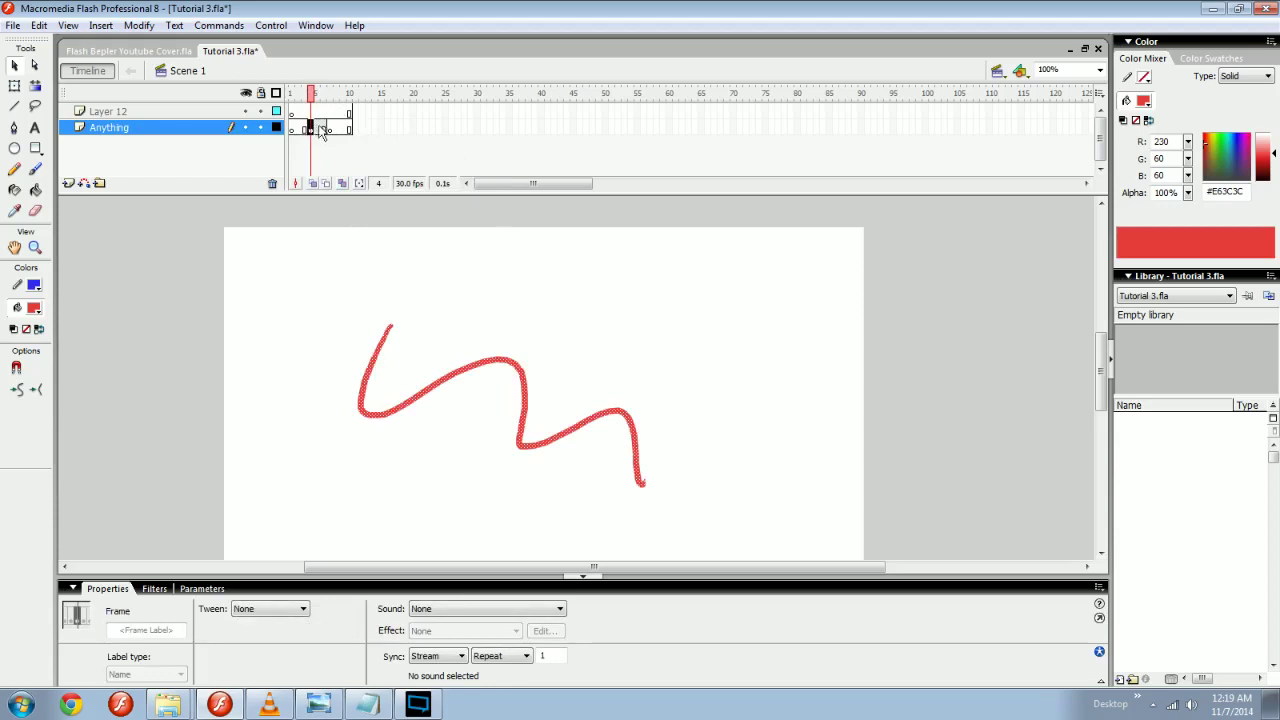
Clear frame 5 of the Anything layer, and undo it.
{"action": "right_click", "coordinate": [318, 132]}
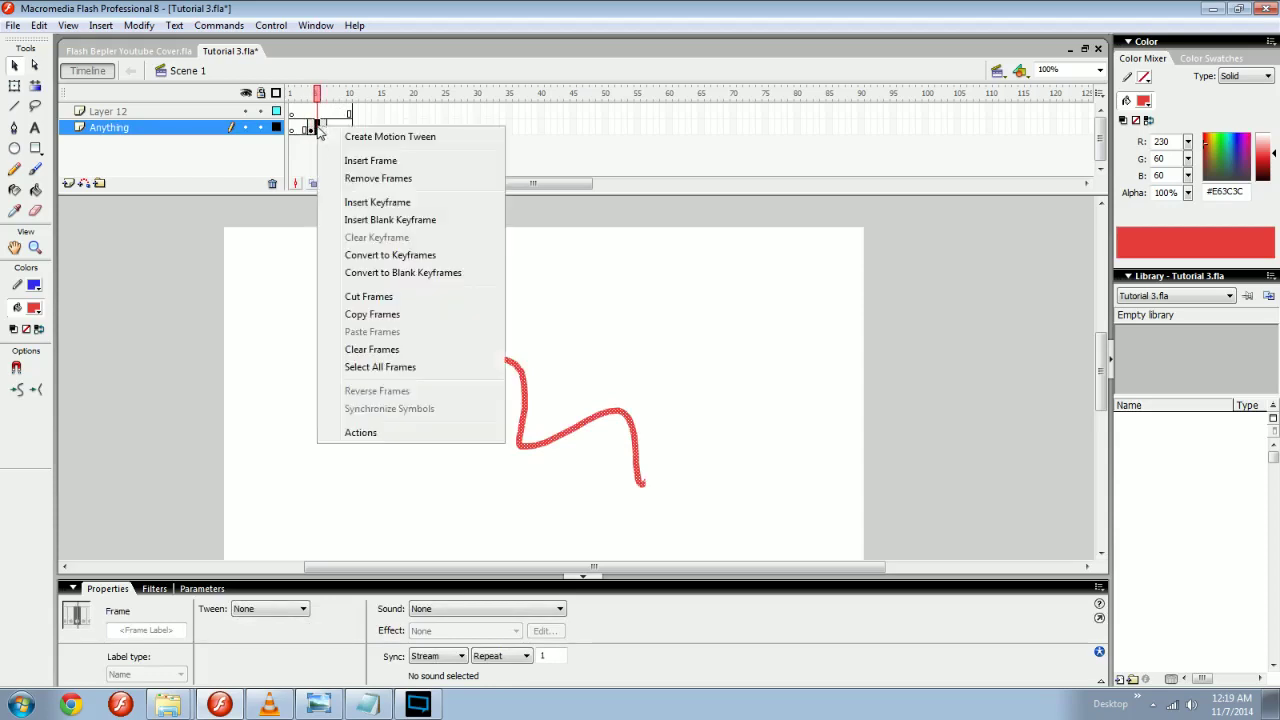
{"action": "left_click", "coordinate": [379, 345]}
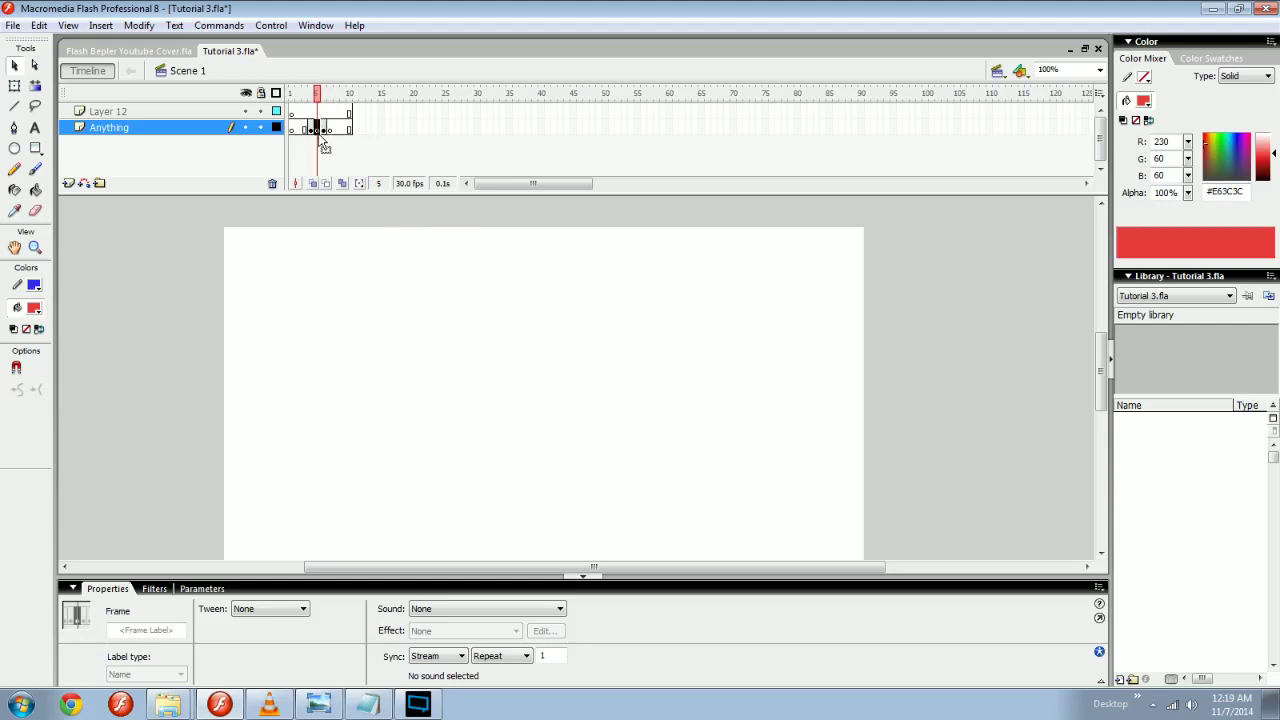
{"action": "key", "text": "ctrl+z"}
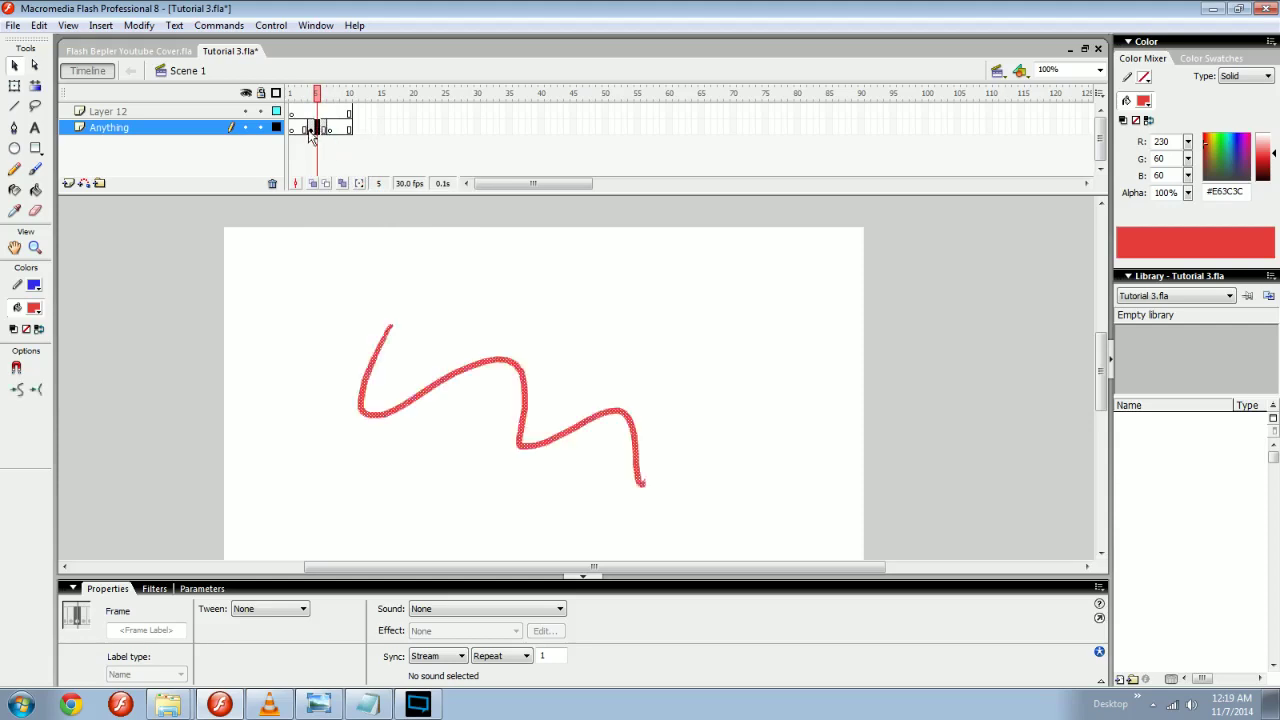
Insert a blank keyframe at frame 5 of the Anything layer, and undo it.
{"action": "left_click", "coordinate": [310, 129]}
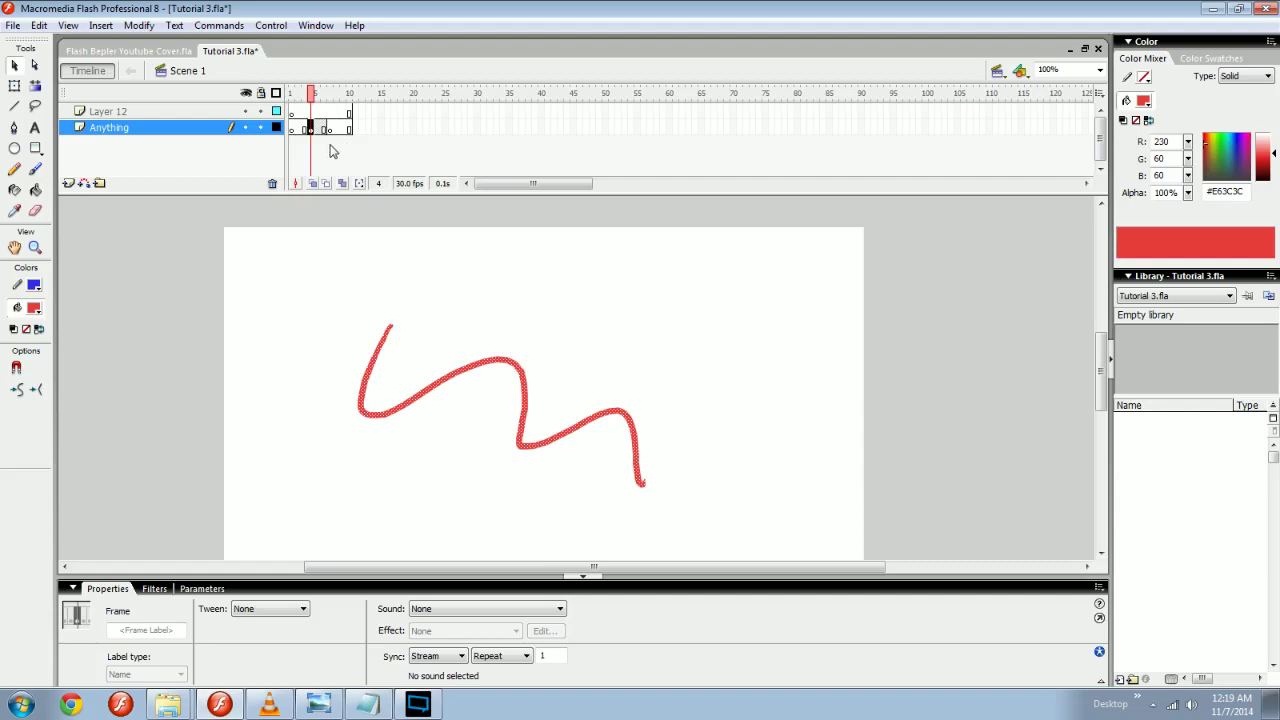
{"action": "left_click", "coordinate": [316, 129]}
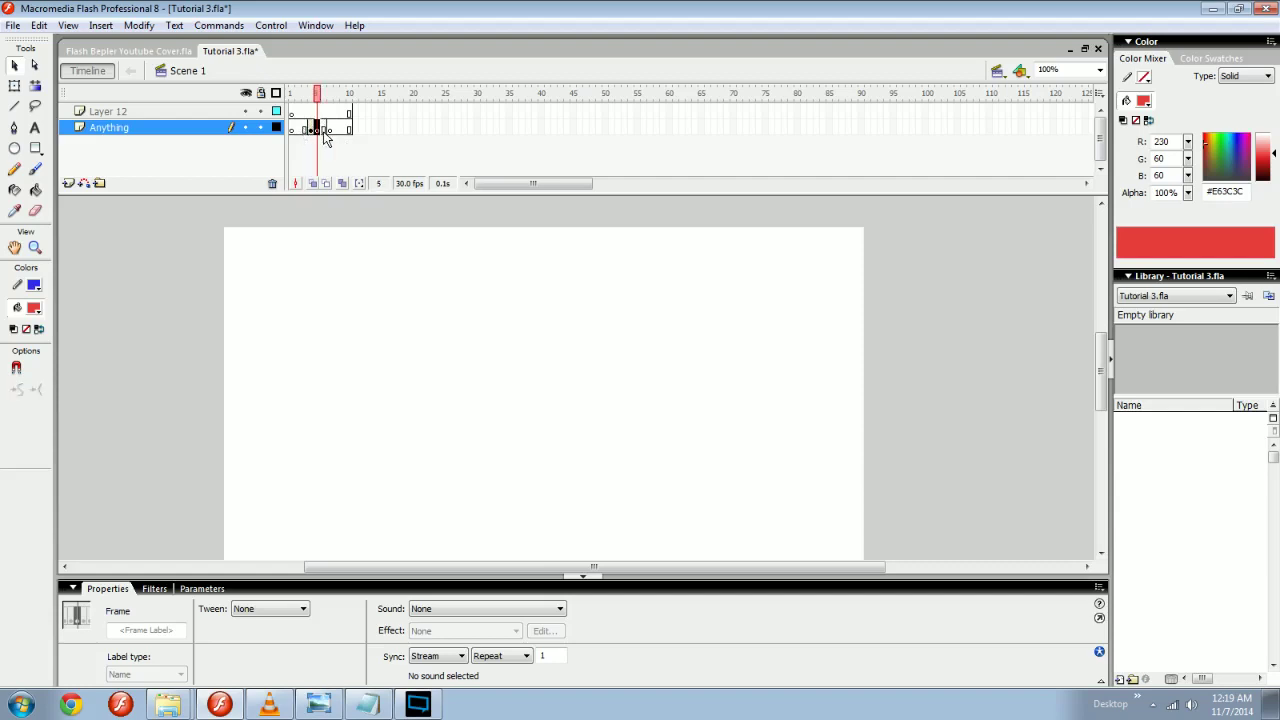
{"action": "left_click", "coordinate": [310, 129]}
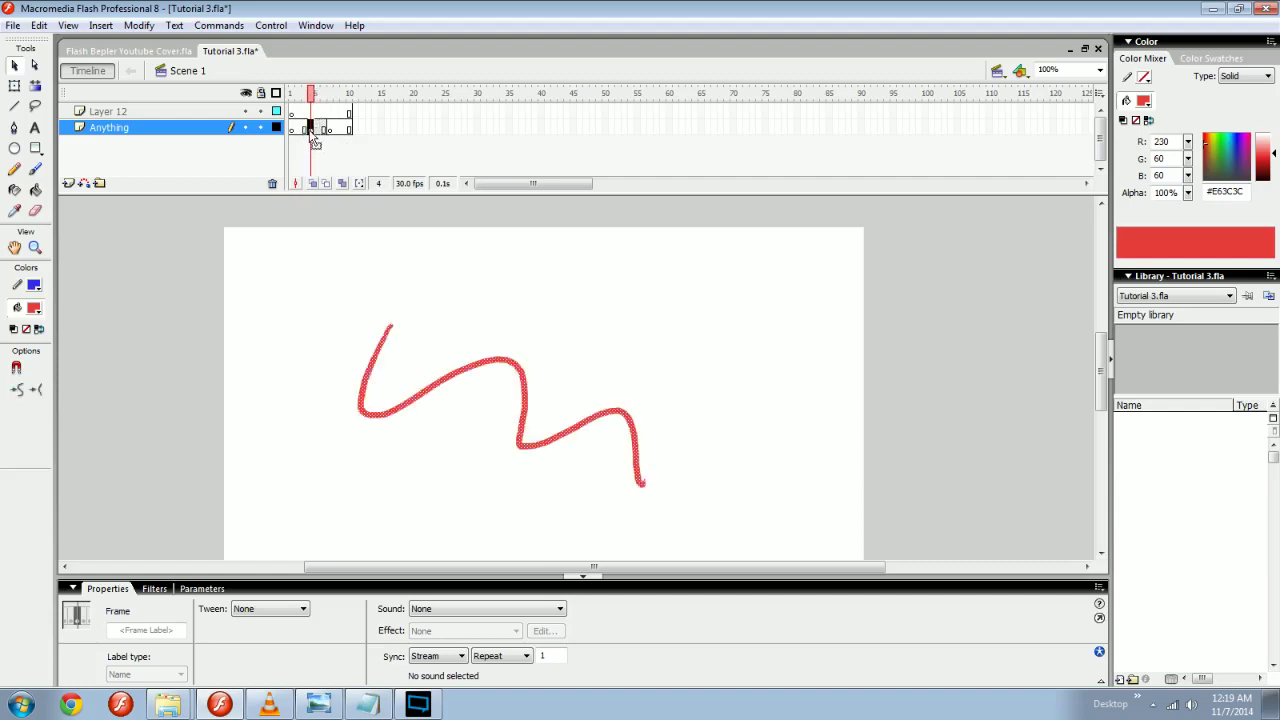
Review the frame commands for frame 4 of the Anything layer.
{"action": "right_click", "coordinate": [311, 130]}
{"action": "left_click", "coordinate": [348, 320]}
{"action": "left_click", "coordinate": [348, 338]}
{"action": "left_click", "coordinate": [313, 130]}
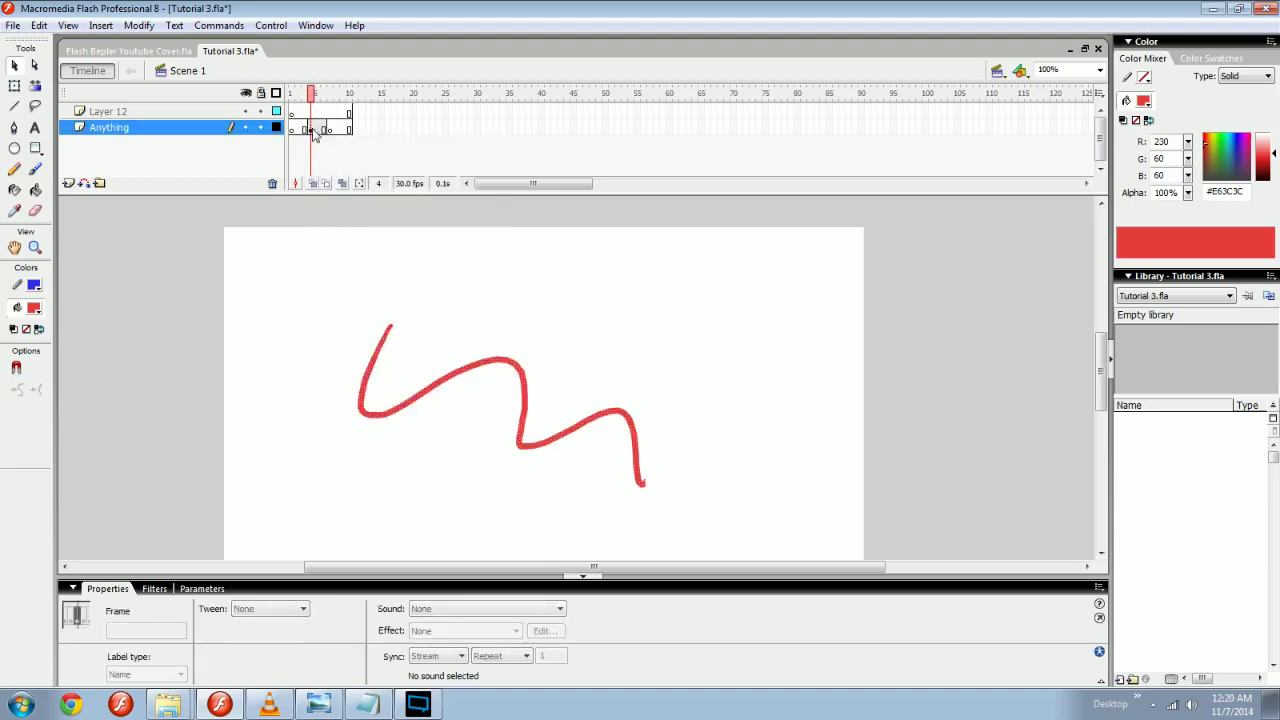
Clear the contents of frame 4 on the Anything layer and check the neighbouring frames.
{"action": "right_click", "coordinate": [313, 130]}
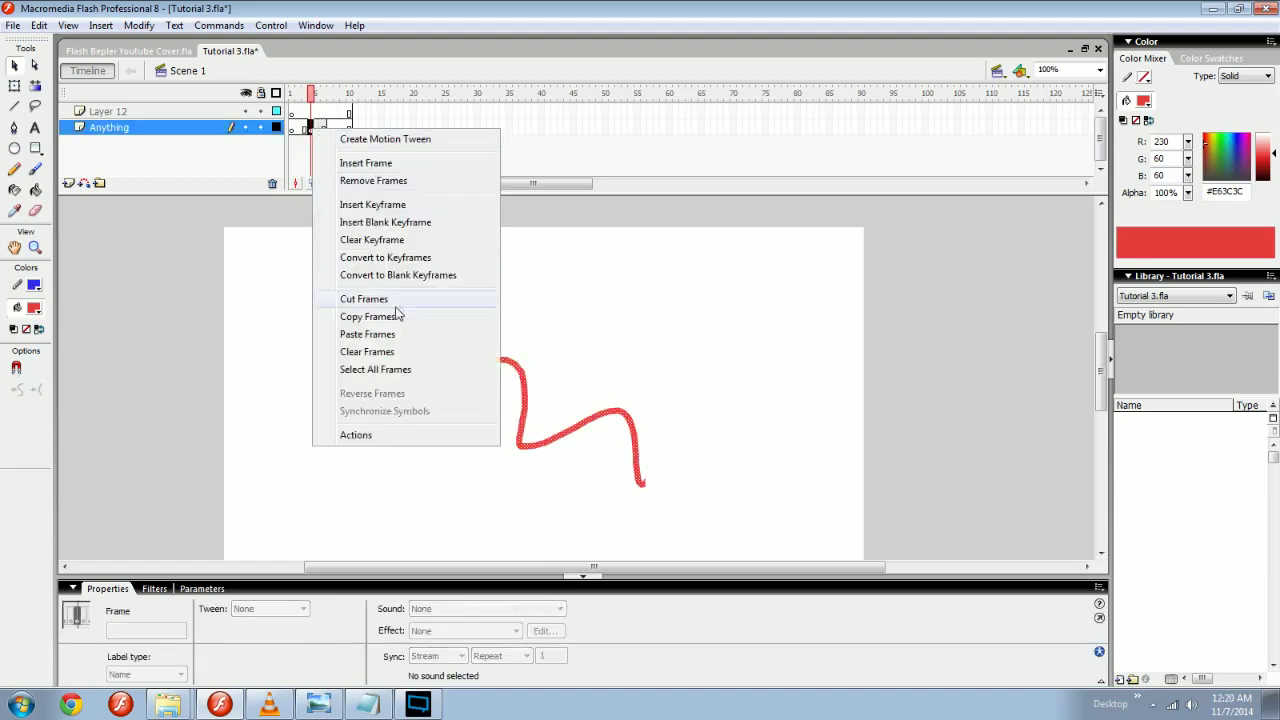
{"action": "left_click", "coordinate": [366, 354]}
{"action": "left_click", "coordinate": [445, 347]}
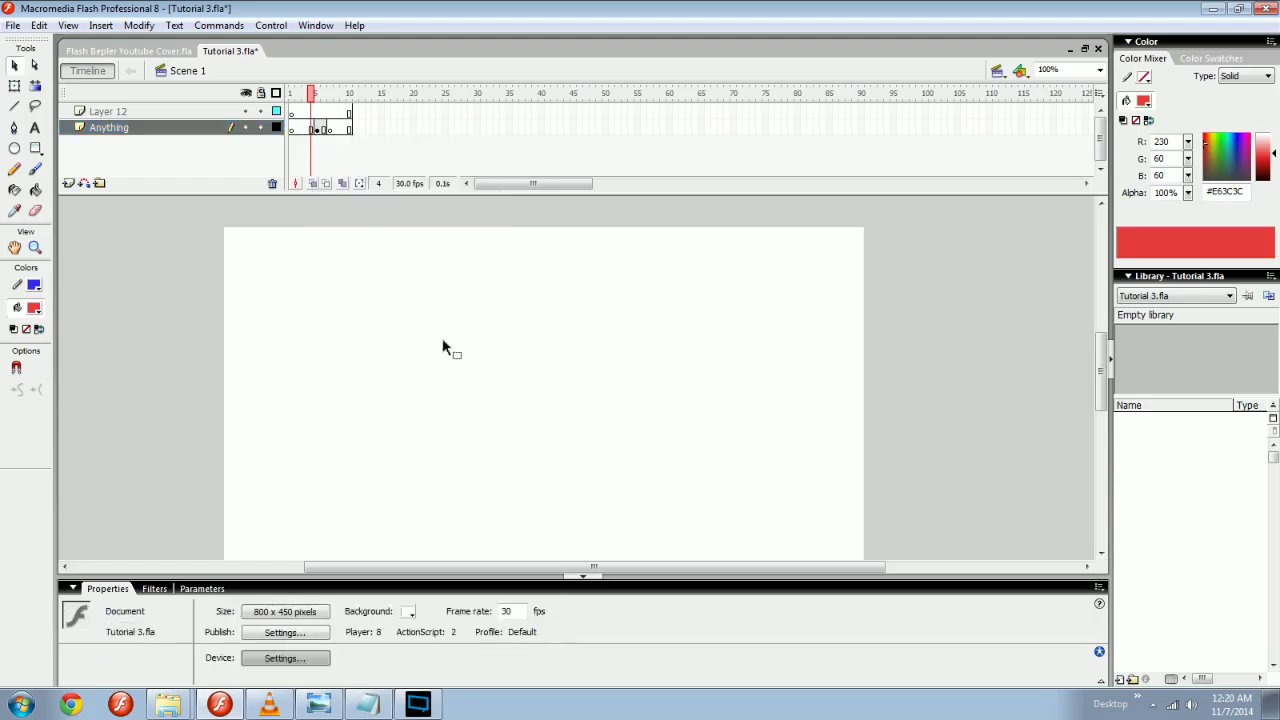
{"action": "left_click", "coordinate": [334, 93]}
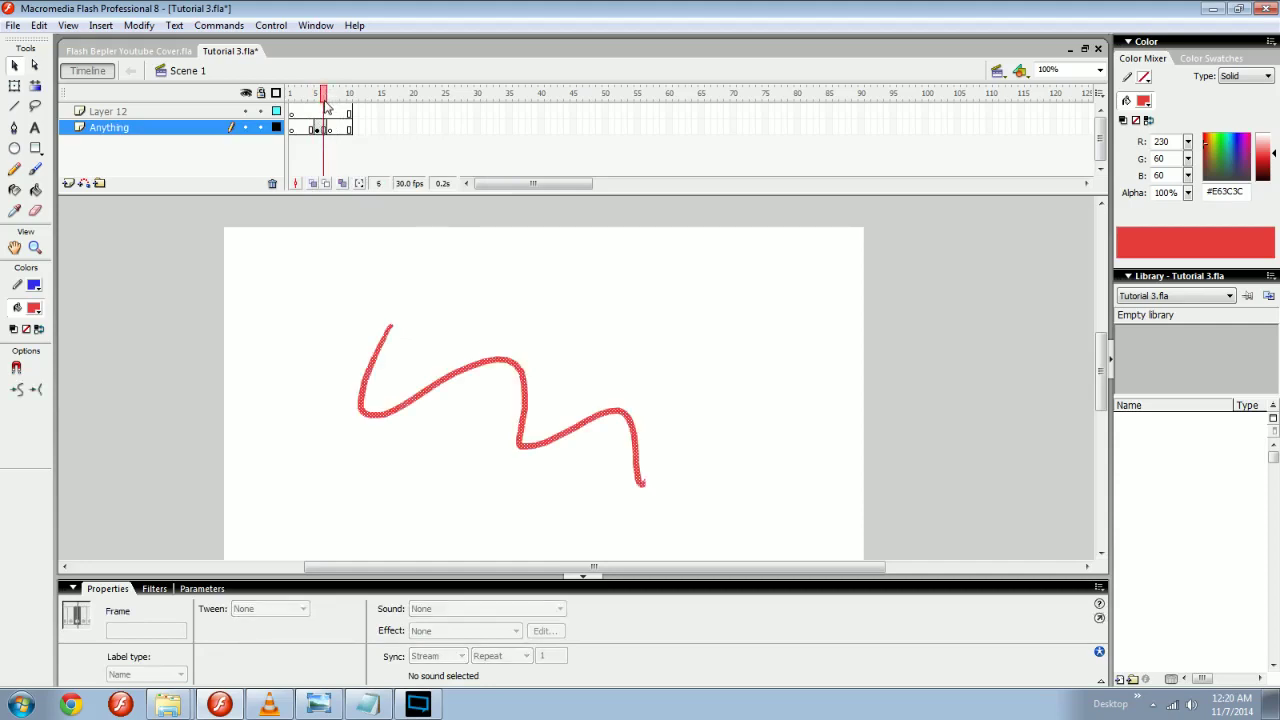
Extend both layers to frame 51, and convert frames 16–32 of Anything and 22–31 of Layer 12 to keyframes.
{"action": "left_click_drag", "start_coordinate": [356, 126], "coordinate": [522, 112]}
{"action": "left_click_drag", "start_coordinate": [416, 118], "coordinate": [490, 130]}
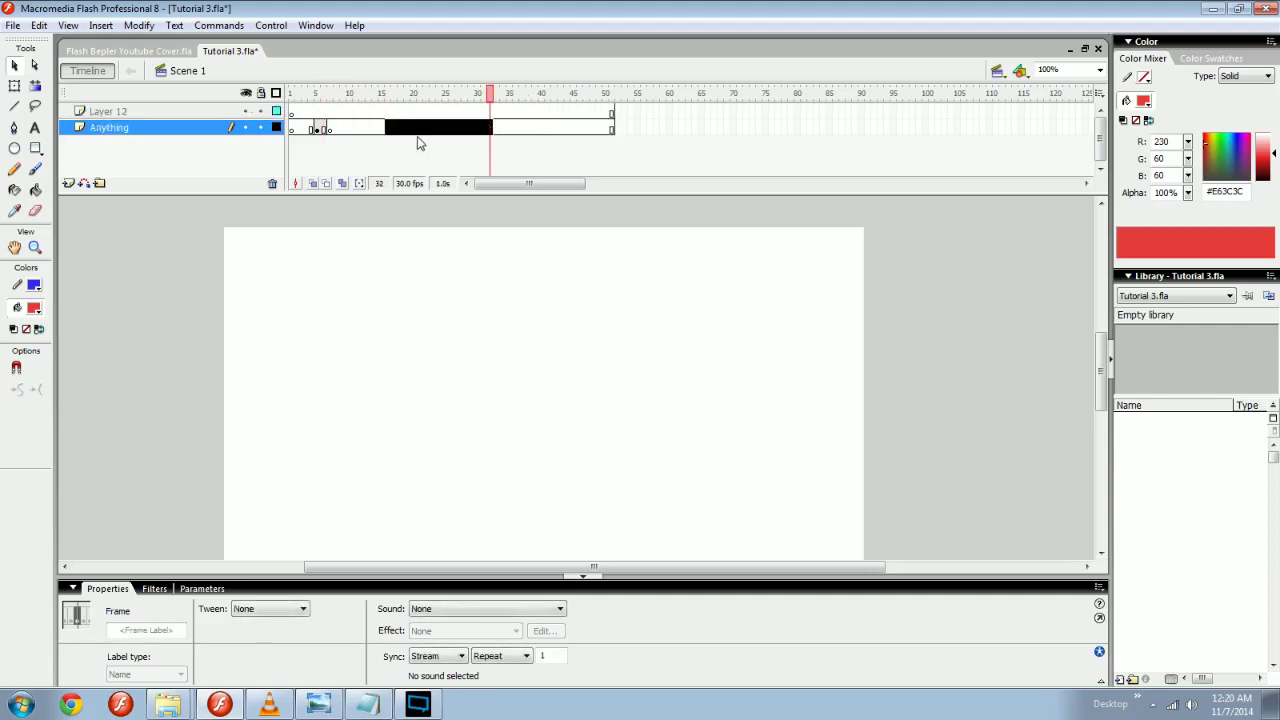
{"action": "key", "text": "F6"}
{"action": "left_click", "coordinate": [496, 128]}
{"action": "left_click_drag", "start_coordinate": [426, 112], "coordinate": [484, 112]}
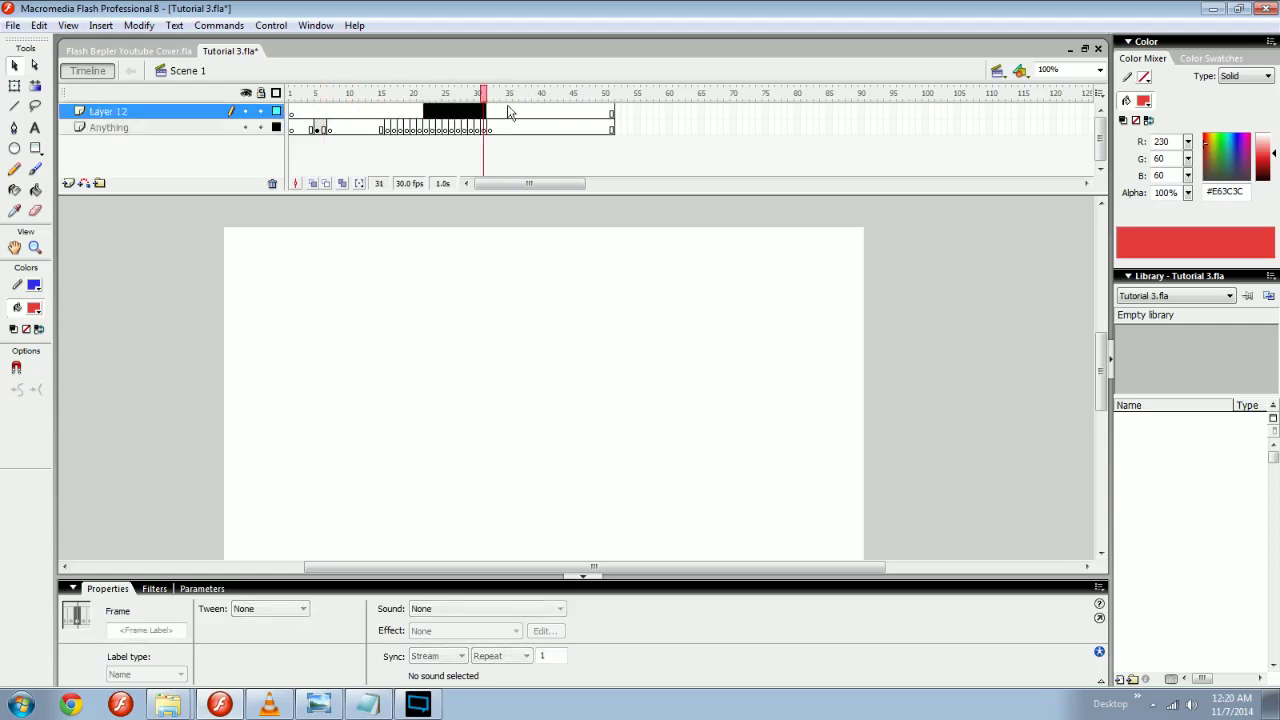
{"action": "key", "text": "F6"}
Paint a red zigzag brush stroke on the stage at frame 36 of the Anything layer.
{"action": "left_click", "coordinate": [515, 128]}
{"action": "key", "text": "b"}
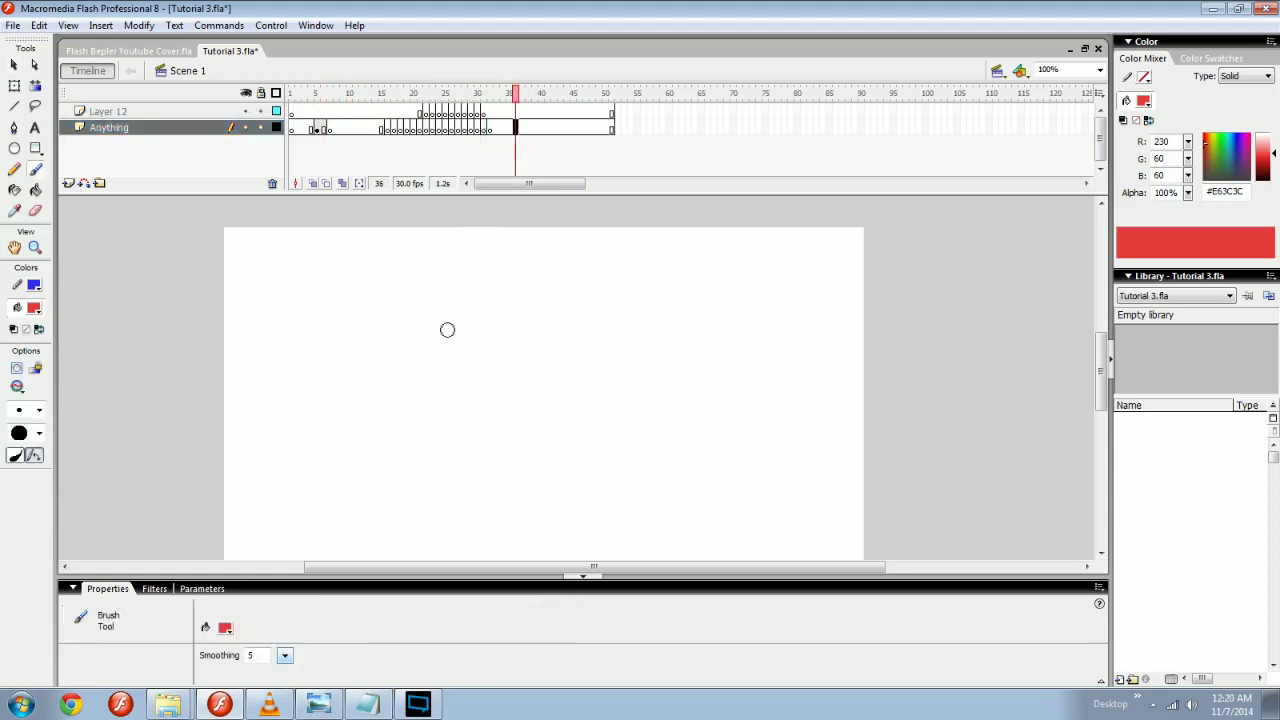
{"action": "left_click_drag", "start_coordinate": [457, 346], "coordinate": [420, 412]}
{"action": "key", "text": "v"}
Convert frames 38–45 of the Anything layer to blank keyframes.
{"action": "left_click_drag", "start_coordinate": [530, 129], "coordinate": [572, 130]}
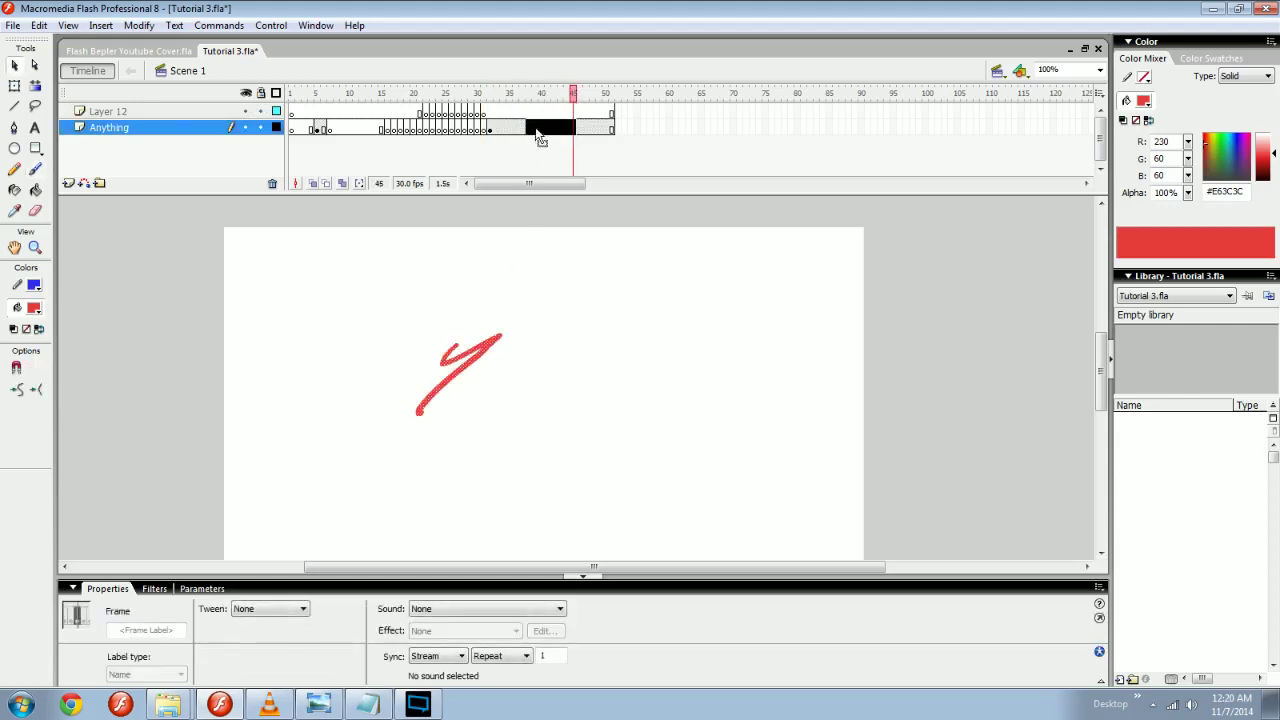
{"action": "key", "text": "F7"}
{"action": "left_click_drag", "start_coordinate": [574, 95], "coordinate": [586, 98]}
Insert frames repeatedly over frames 33–37 of the Anything layer to extend the red stroke through frame 67.
{"action": "left_click", "coordinate": [498, 127]}
{"action": "left_click_drag", "start_coordinate": [498, 132], "coordinate": [522, 133]}
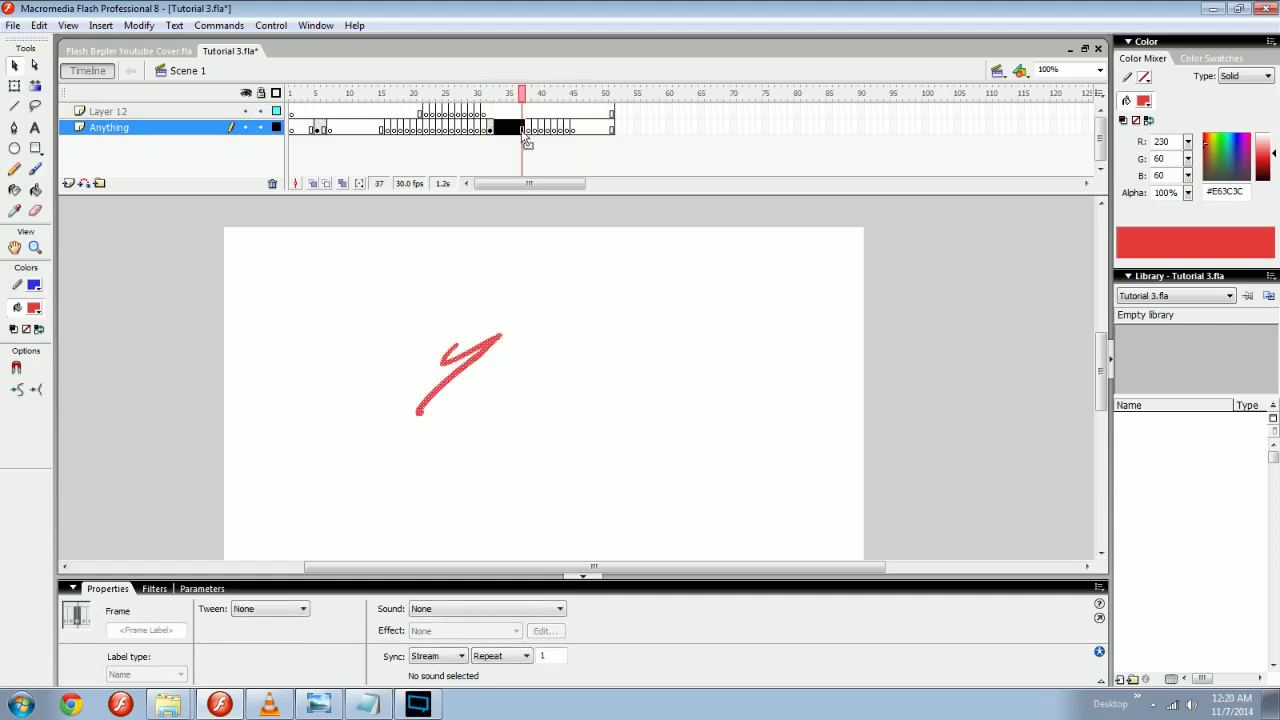
{"action": "key", "text": "F5"}
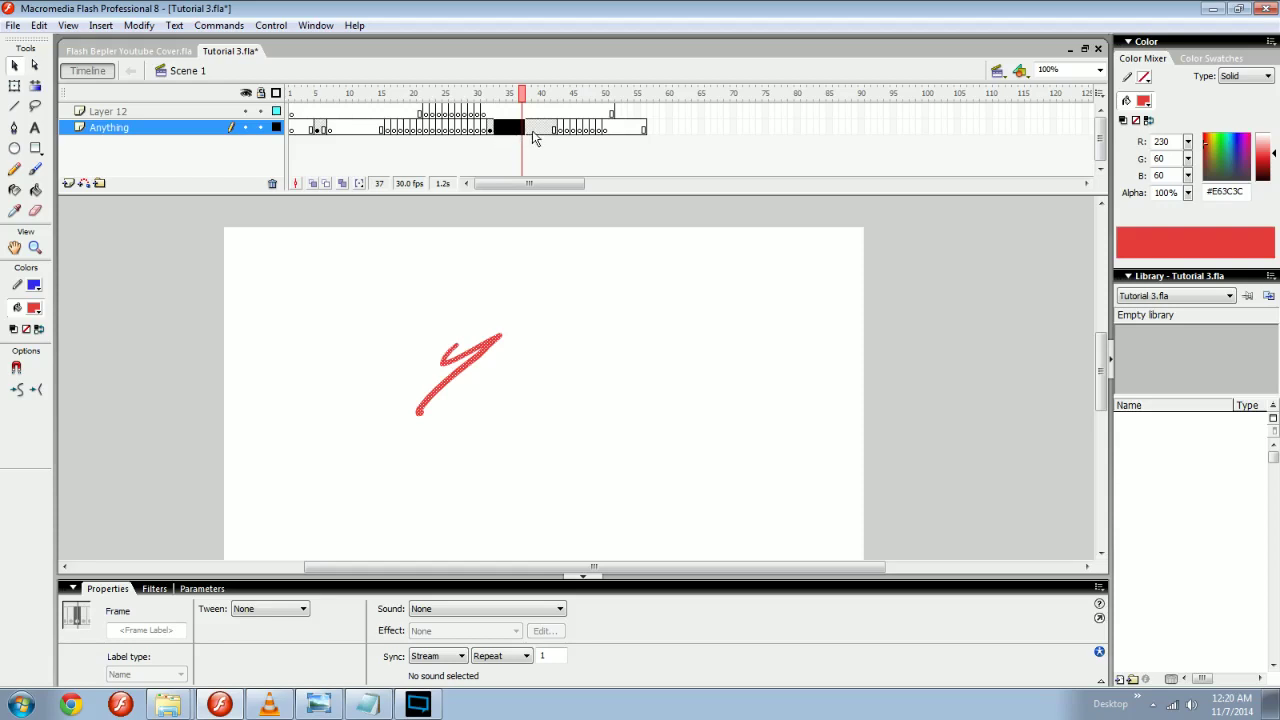
{"action": "key", "text": "F5"}
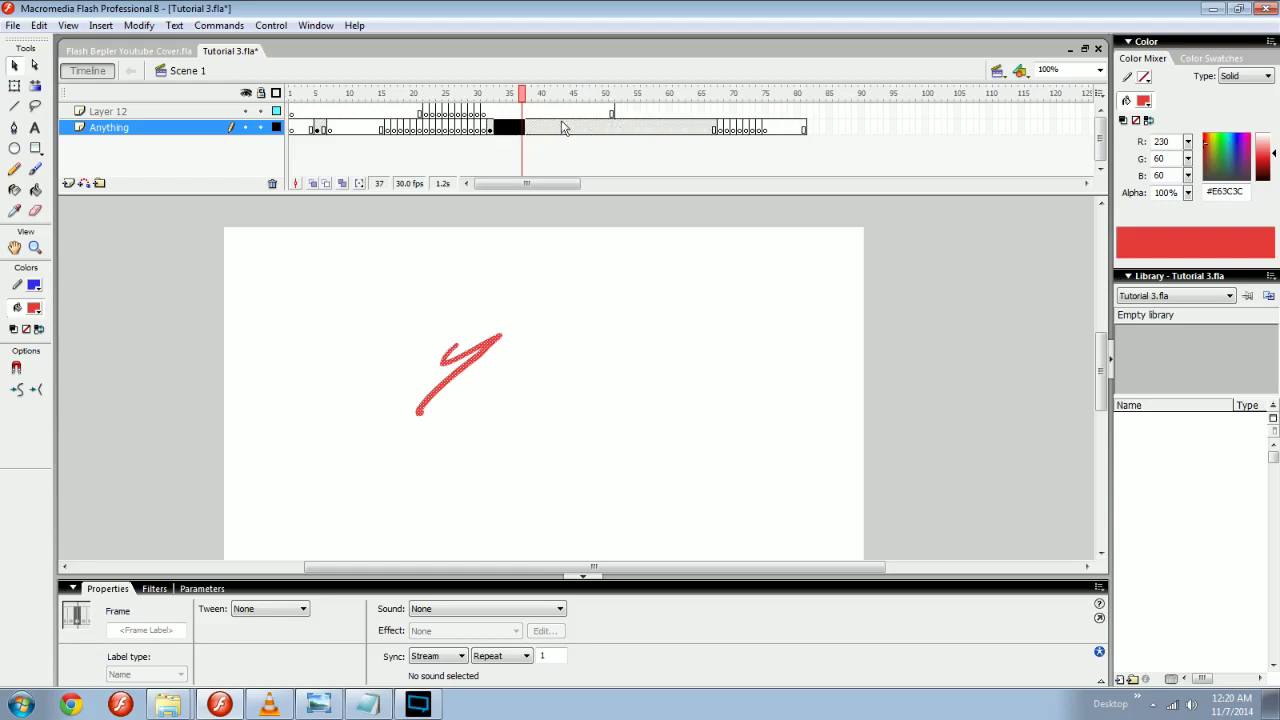
{"action": "mouse_move", "coordinate": [530, 99]}
{"action": "left_mouse_down"}
{"action": "mouse_move", "coordinate": [566, 98]}
{"action": "mouse_move", "coordinate": [508, 98]}
{"action": "left_mouse_up"}
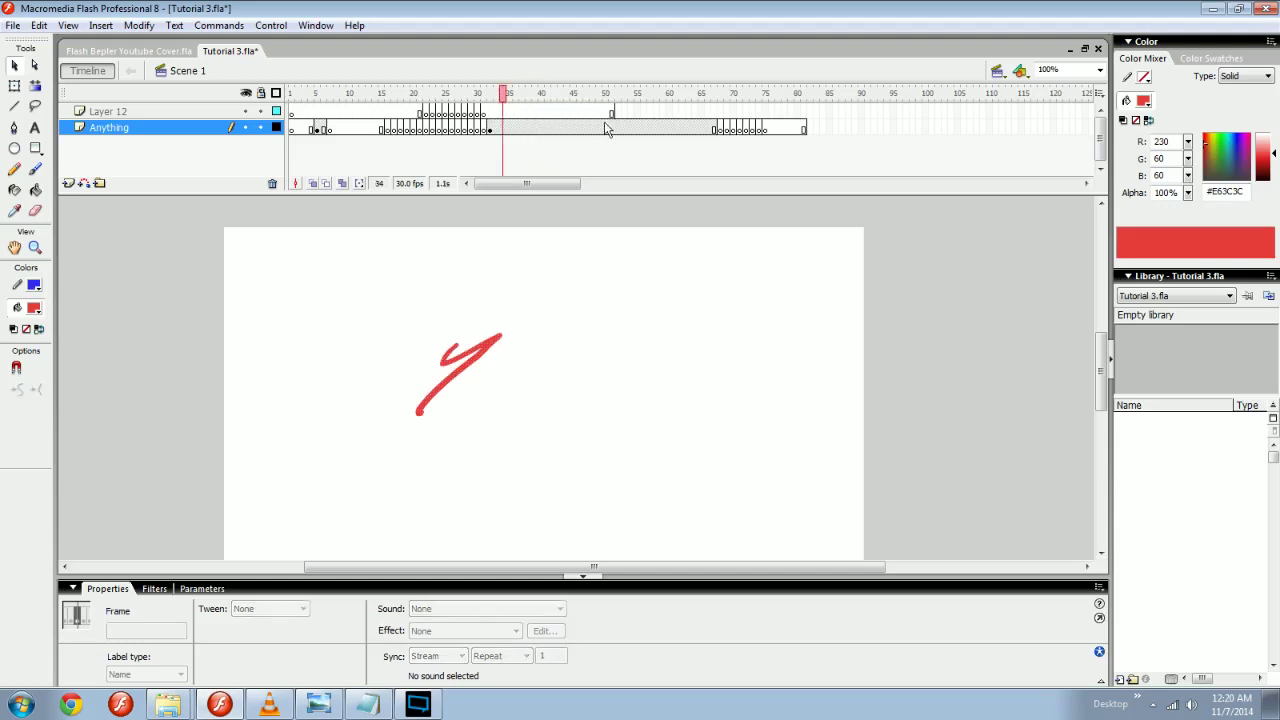
Try inserting blank keyframes over frames 40–48 of the Anything layer, and undo it.
{"action": "left_click", "coordinate": [523, 125]}
{"action": "left_click_drag", "start_coordinate": [566, 128], "coordinate": [612, 128]}
{"action": "left_click", "coordinate": [545, 139]}
{"action": "right_click", "coordinate": [572, 137]}
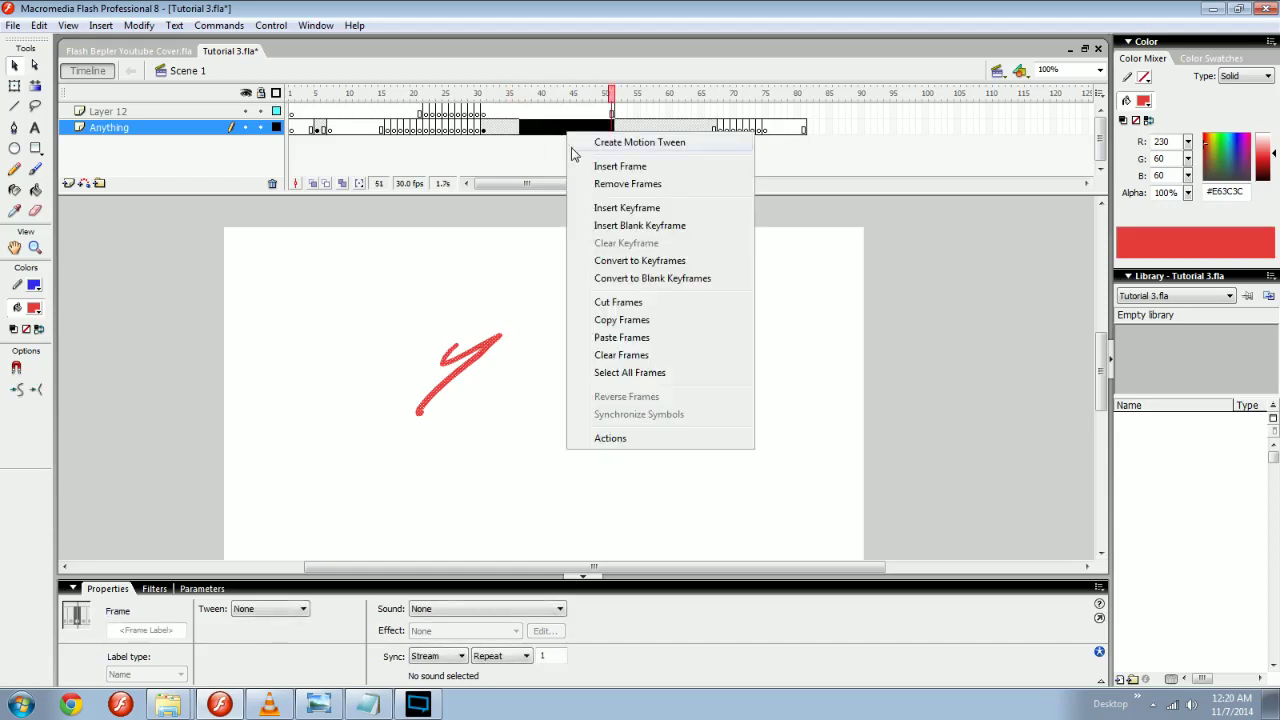
{"action": "left_click", "coordinate": [504, 129]}
{"action": "mouse_move", "coordinate": [542, 129]}
{"action": "left_mouse_down"}
{"action": "mouse_move", "coordinate": [588, 131]}
{"action": "mouse_move", "coordinate": [598, 150]}
{"action": "left_mouse_up"}
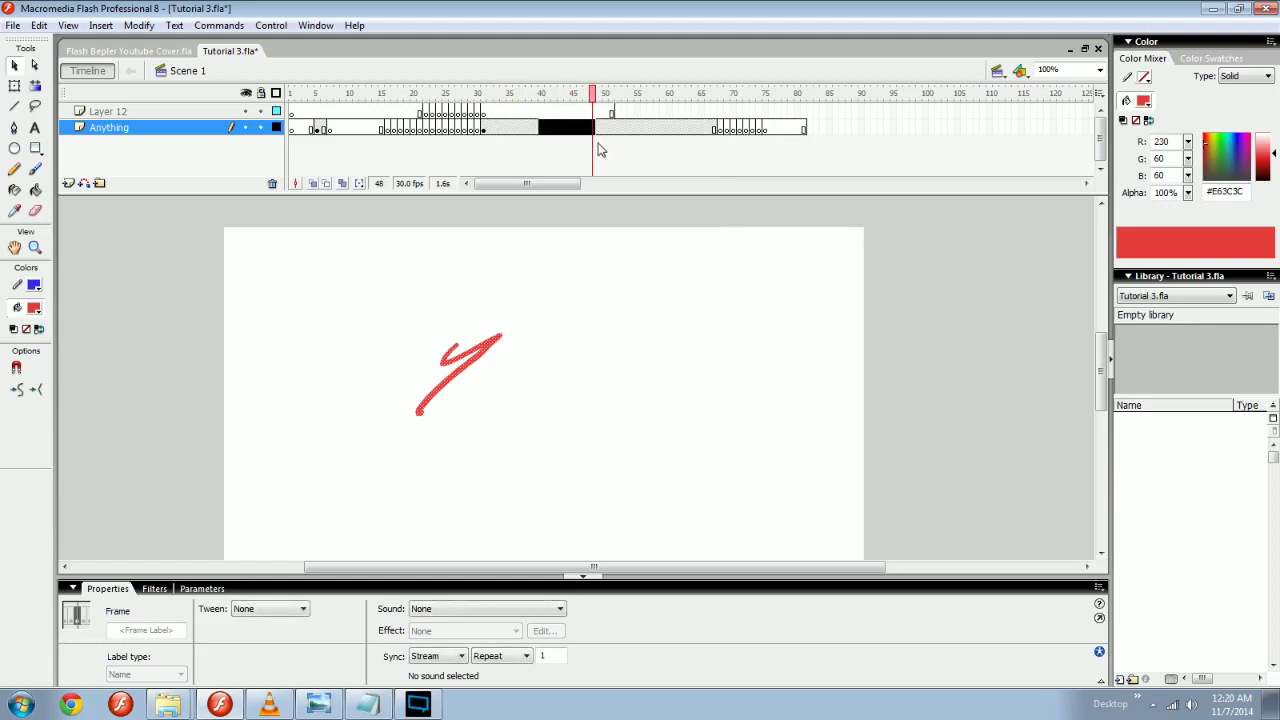
{"action": "key", "text": "F7"}
{"action": "key", "text": "ctrl+z"}
Insert a keyframe at frame 44 of the Anything layer and convert frames 36–41 to blank keyframes.
{"action": "left_click", "coordinate": [566, 128]}
{"action": "key", "text": "F6"}
{"action": "left_click_drag", "start_coordinate": [516, 129], "coordinate": [546, 129]}
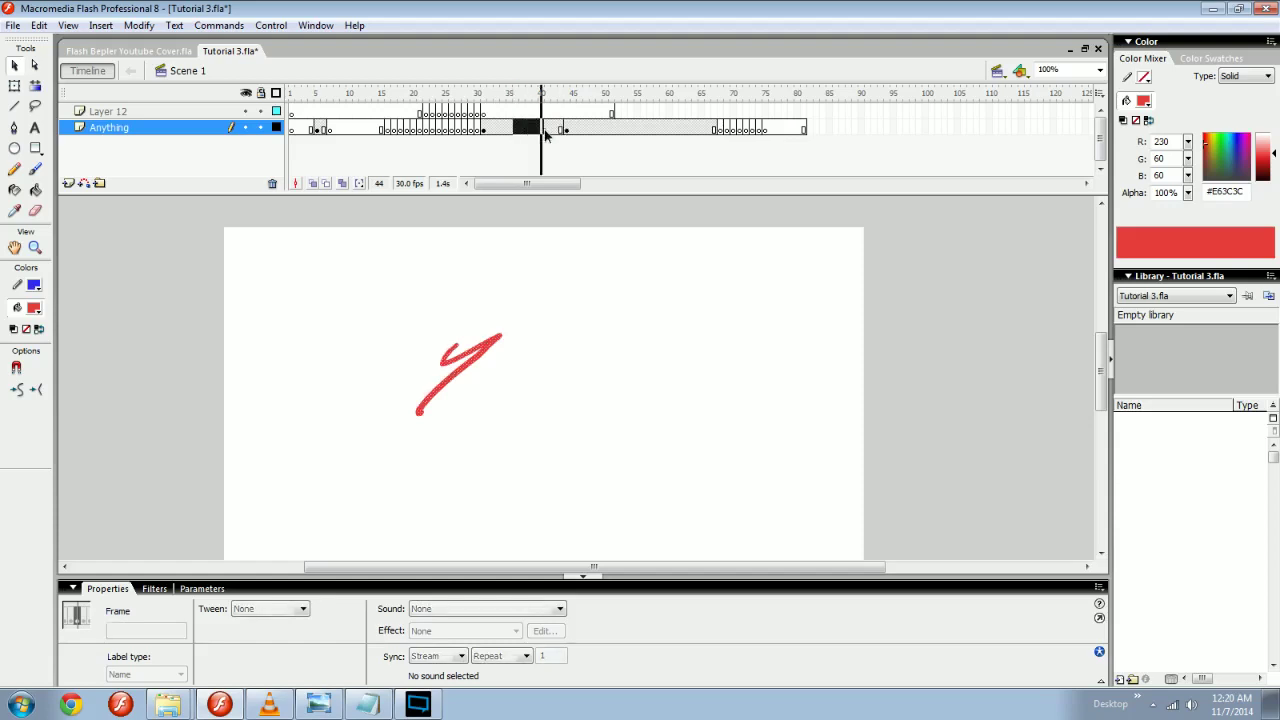
{"action": "key", "text": "F6"}
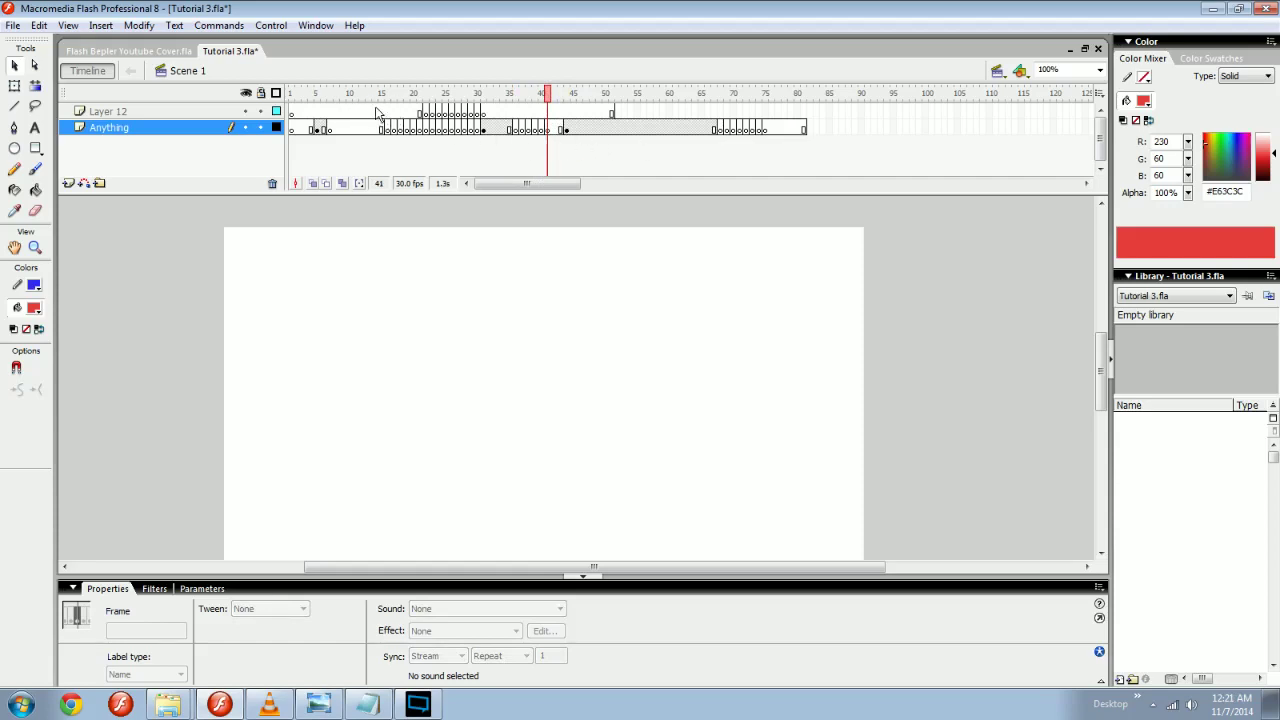
Insert one frame at frame 14 across both layers and a keyframe at frame 15 of Layer 12.
{"action": "mouse_move", "coordinate": [358, 113]}
{"action": "left_mouse_down"}
{"action": "mouse_move", "coordinate": [578, 128]}
{"action": "mouse_move", "coordinate": [574, 116]}
{"action": "mouse_move", "coordinate": [465, 100]}
{"action": "mouse_move", "coordinate": [503, 96]}
{"action": "mouse_move", "coordinate": [394, 92]}
{"action": "mouse_move", "coordinate": [445, 92]}
{"action": "left_mouse_up"}
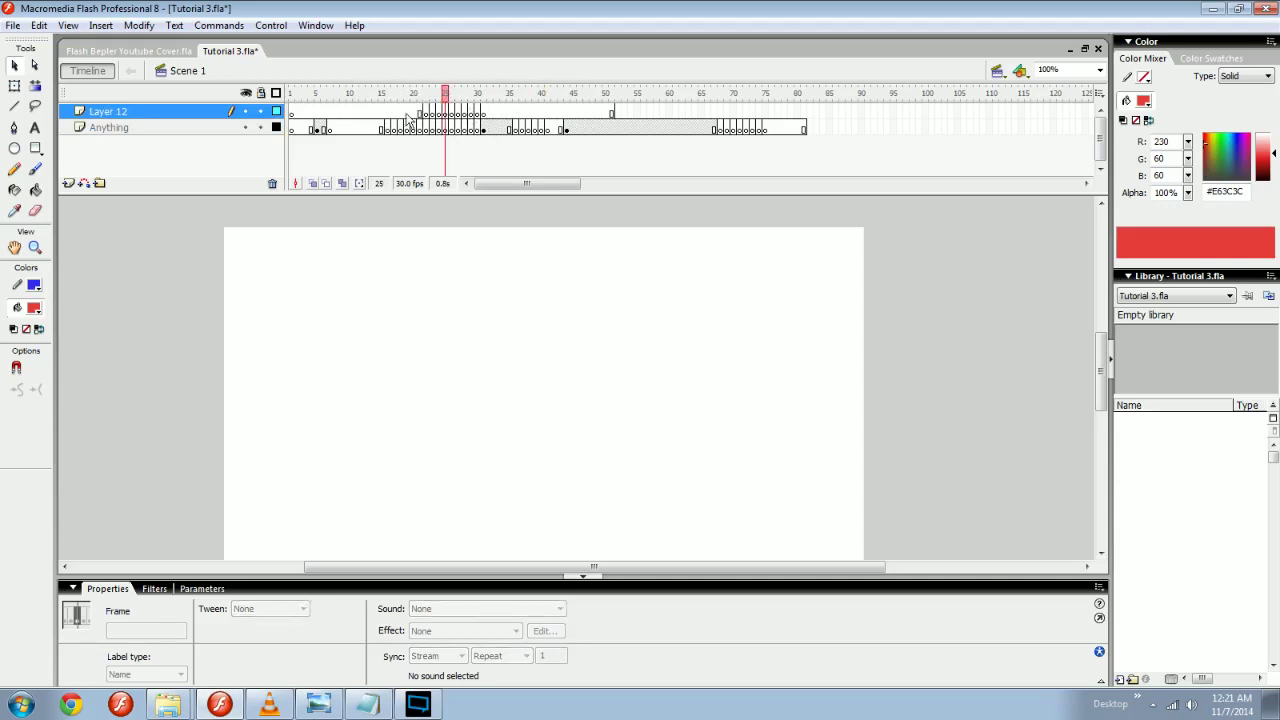
{"action": "left_click_drag", "start_coordinate": [444, 98], "coordinate": [377, 100]}
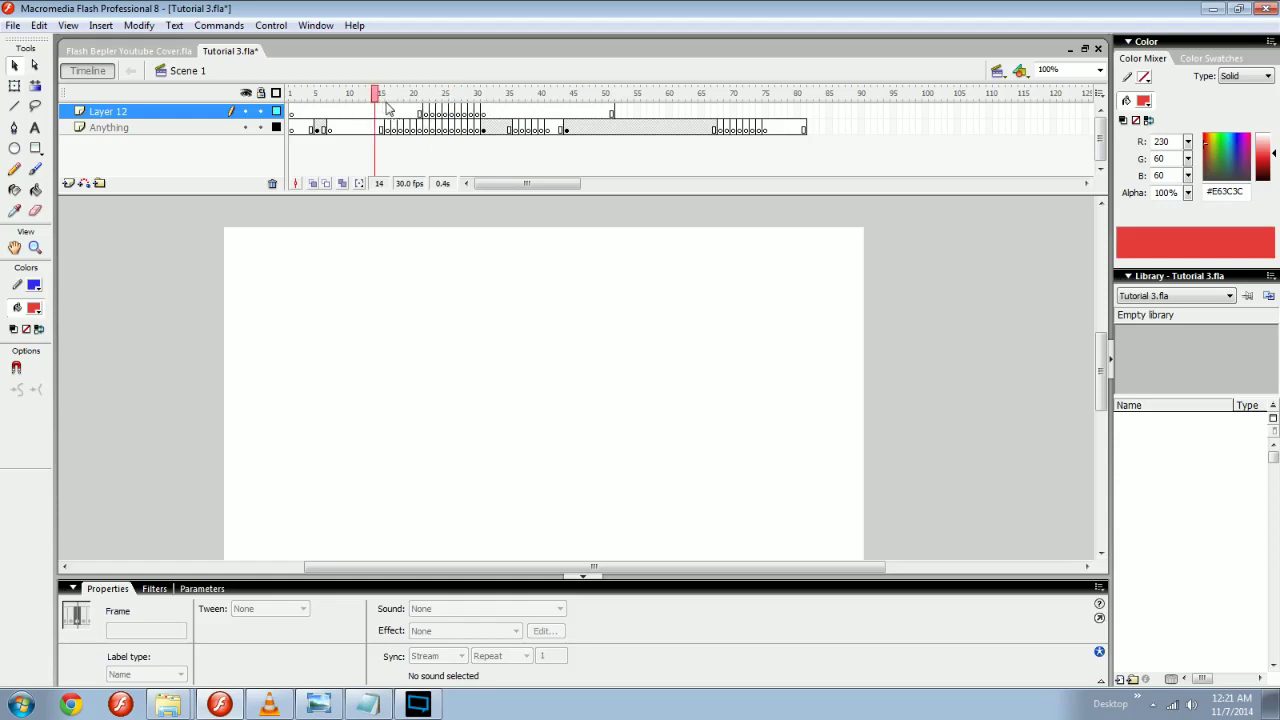
{"action": "key", "text": "F5"}
{"action": "key", "text": "F6"}
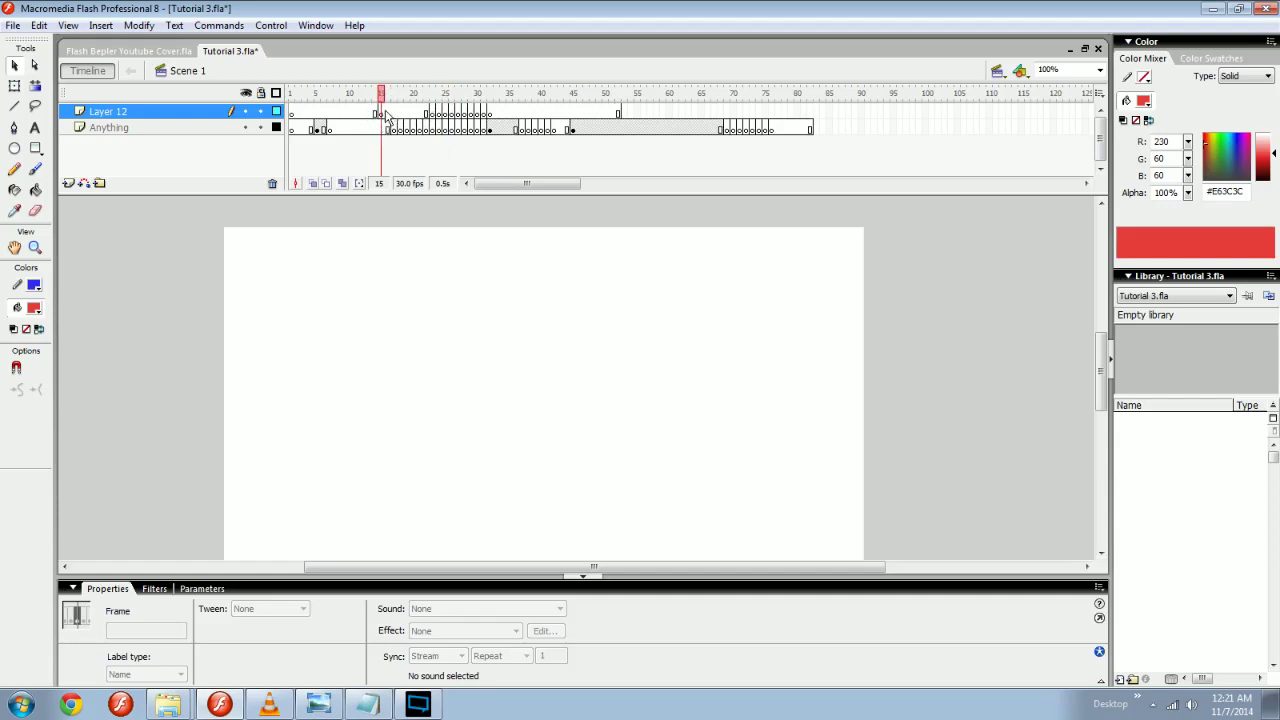
{"action": "left_click_drag", "start_coordinate": [328, 111], "coordinate": [410, 113]}
{"action": "left_click", "coordinate": [420, 94]}
Add keyframes at frames 48 and 43 of the Anything layer, plus a blank keyframe at frame 50.
{"action": "left_click", "coordinate": [169, 130]}
{"action": "left_click", "coordinate": [594, 129]}
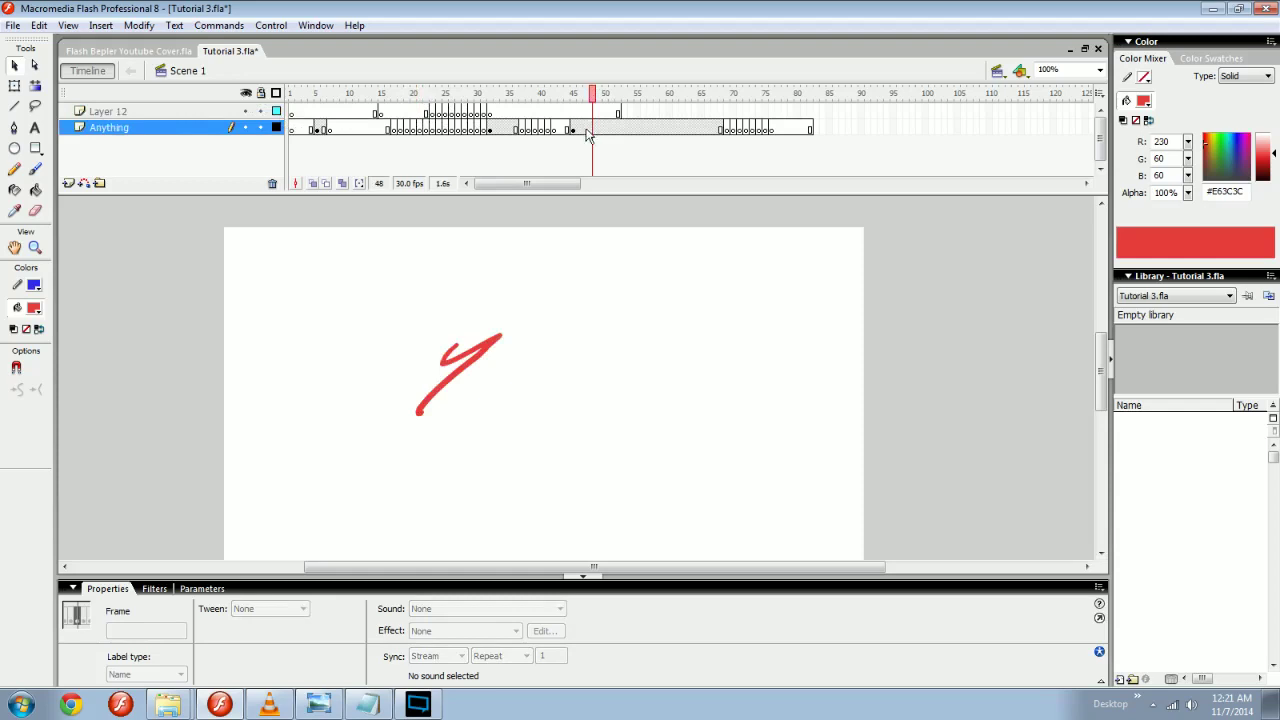
{"action": "left_click", "coordinate": [558, 129]}
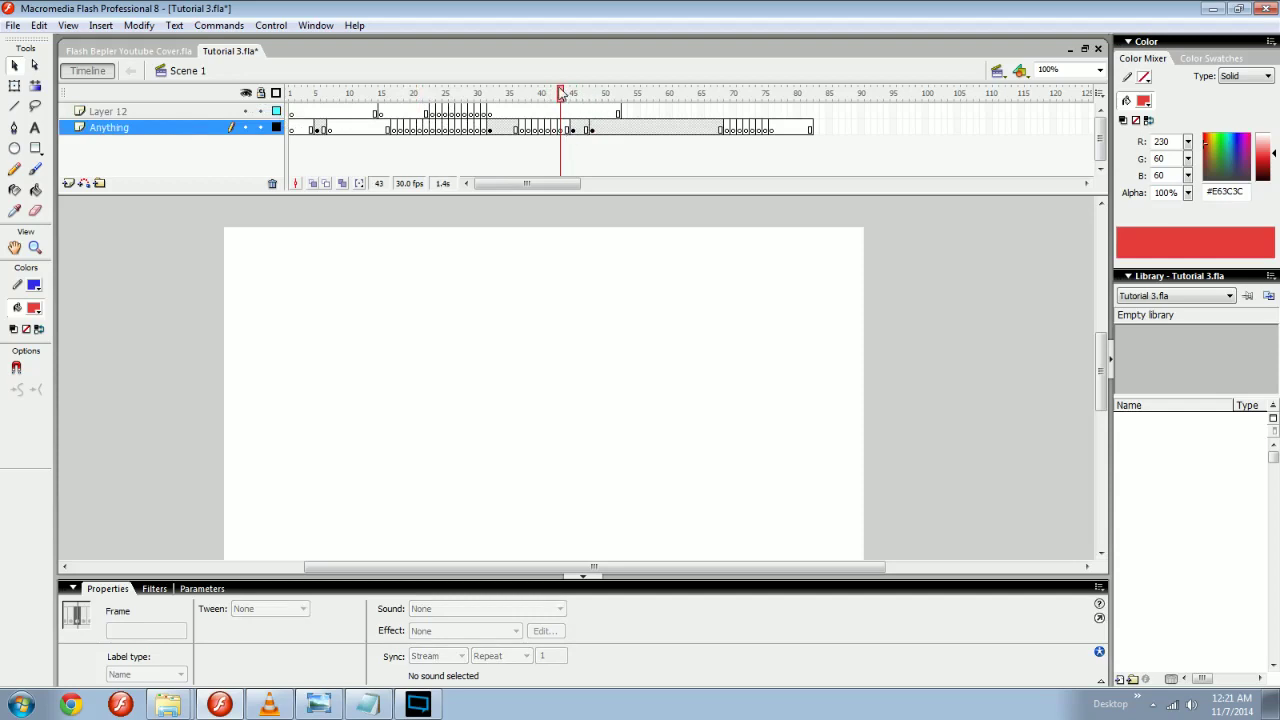
{"action": "left_click", "coordinate": [606, 95]}
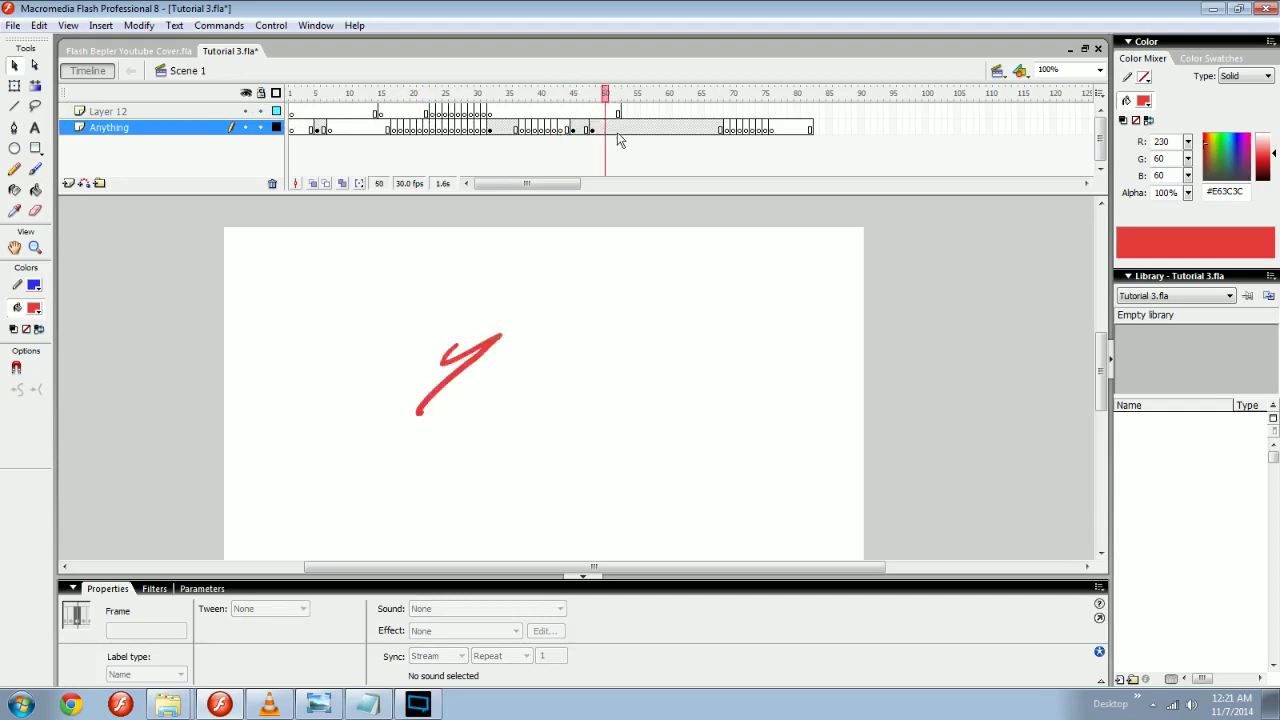
{"action": "key", "text": "F7"}
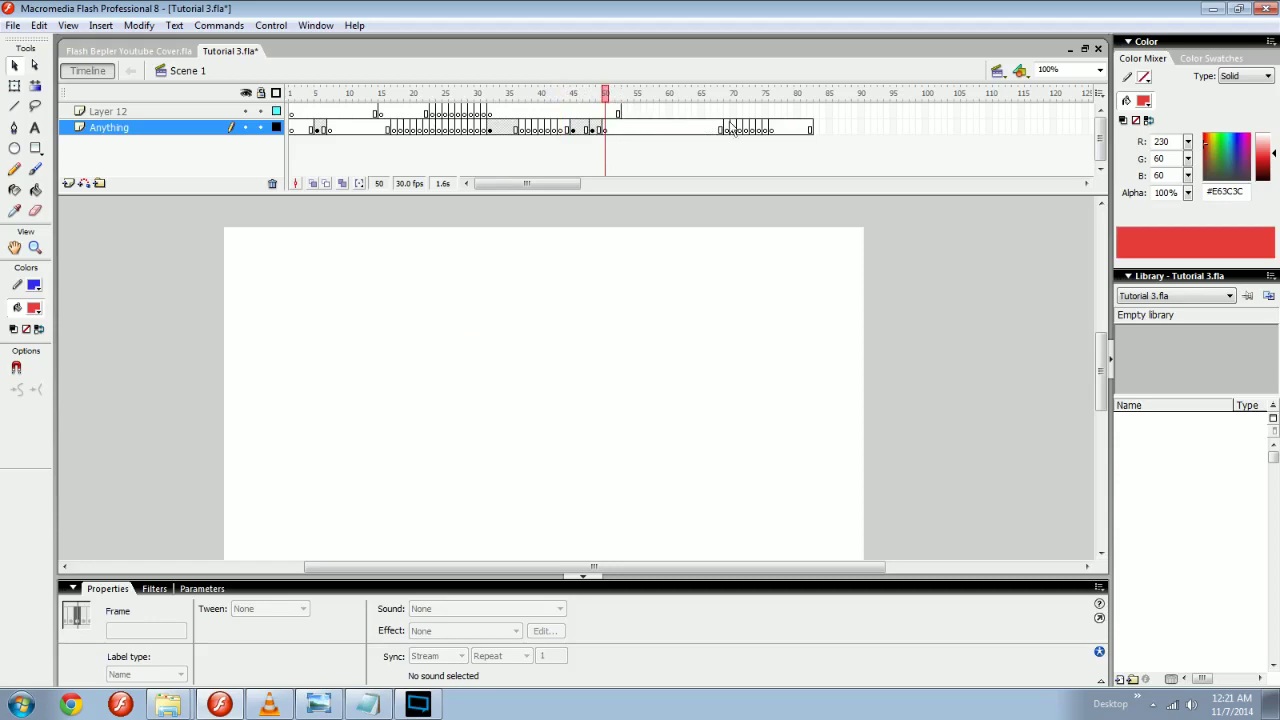
Remove frames 53–82 from both layers, and scrub back through the remaining frames.
{"action": "left_click", "coordinate": [791, 127]}
{"action": "left_click", "coordinate": [810, 127]}
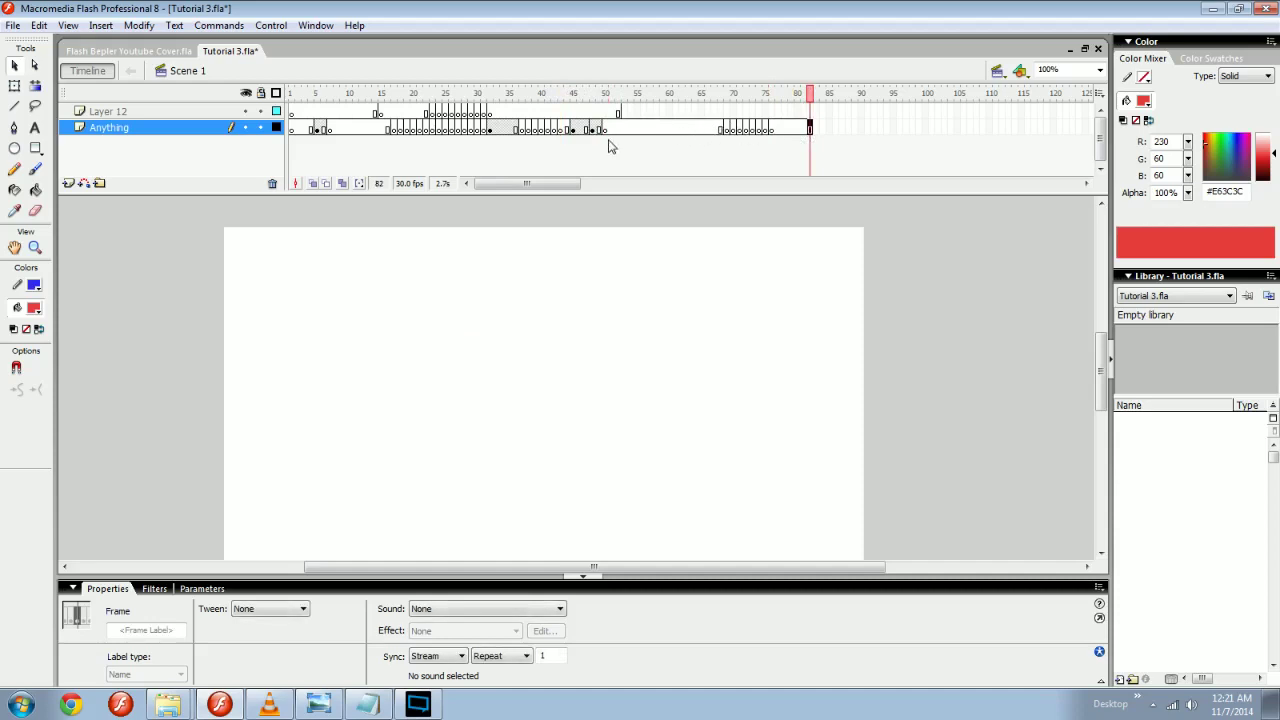
{"action": "left_click_drag", "start_coordinate": [622, 129], "coordinate": [811, 113]}
{"action": "right_click", "coordinate": [667, 131]}
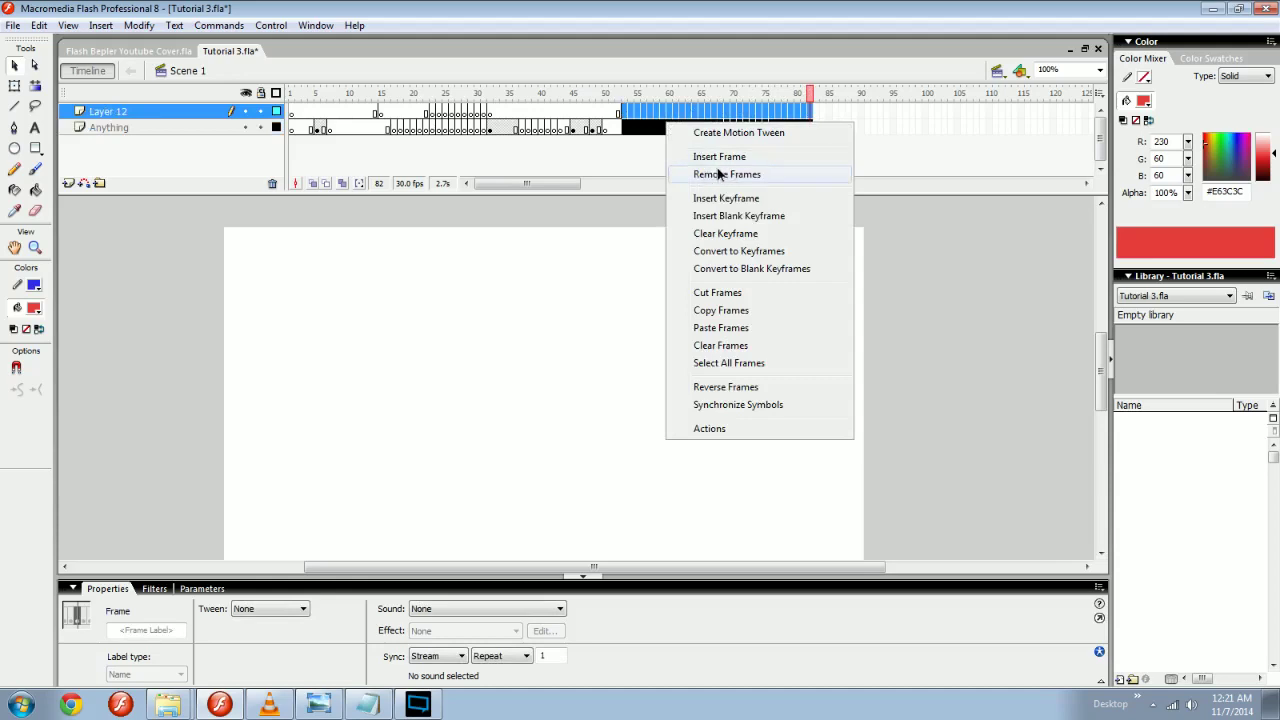
{"action": "left_click", "coordinate": [719, 174]}
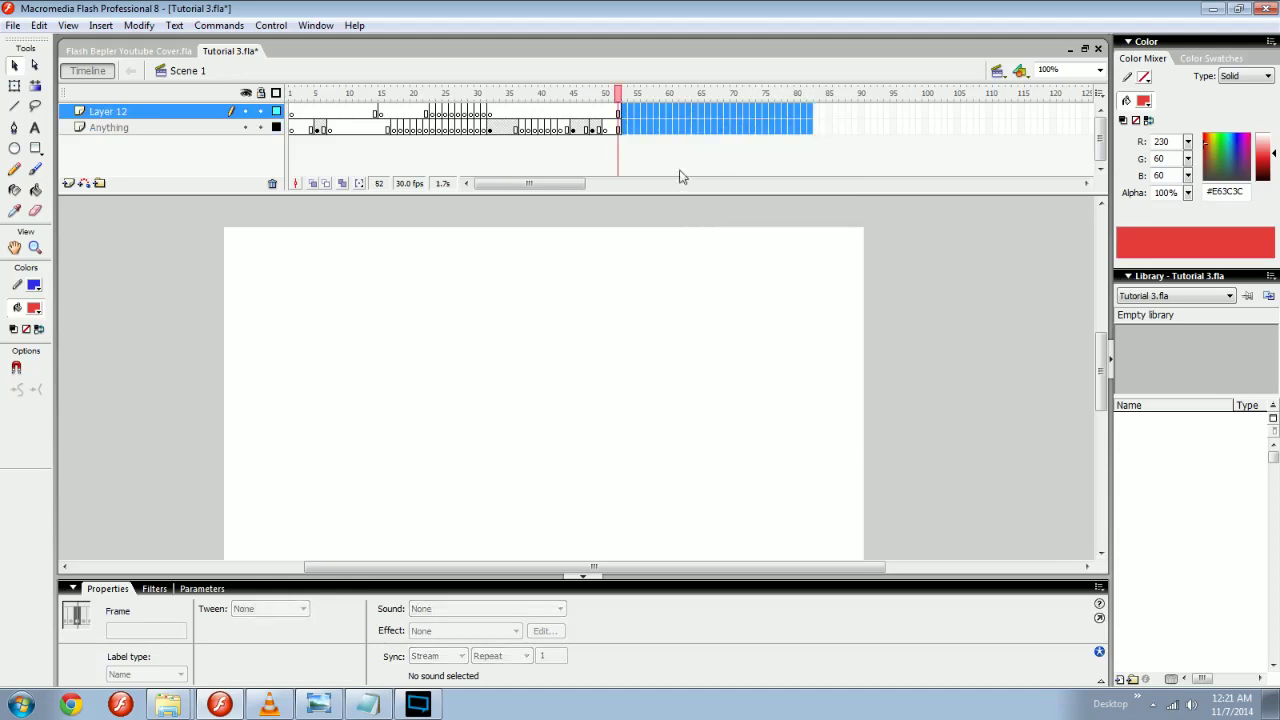
{"action": "left_click", "coordinate": [546, 94]}
{"action": "left_click_drag", "start_coordinate": [548, 94], "coordinate": [369, 100]}
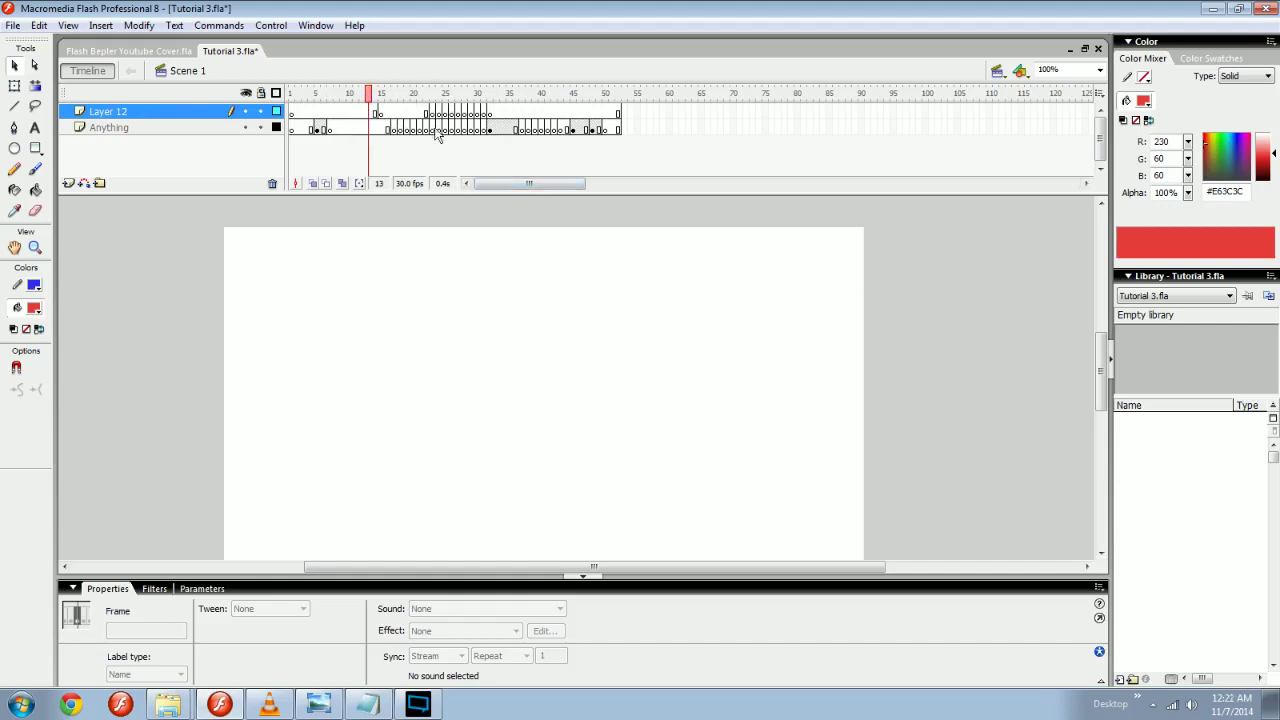
Hide the timeline and show it again.
{"action": "left_click", "coordinate": [88, 71]}
{"action": "left_click", "coordinate": [99, 75]}
{"action": "mouse_move", "coordinate": [505, 191]}
{"action": "left_mouse_down"}
{"action": "mouse_move", "coordinate": [1012, 192]}
{"action": "mouse_move", "coordinate": [518, 185]}
{"action": "left_mouse_up"}
Add four new layers above Layer 12.
{"action": "left_click", "coordinate": [67, 183]}
{"action": "left_click", "coordinate": [67, 183]}
{"action": "left_click", "coordinate": [67, 183]}
{"action": "left_click", "coordinate": [67, 183]}
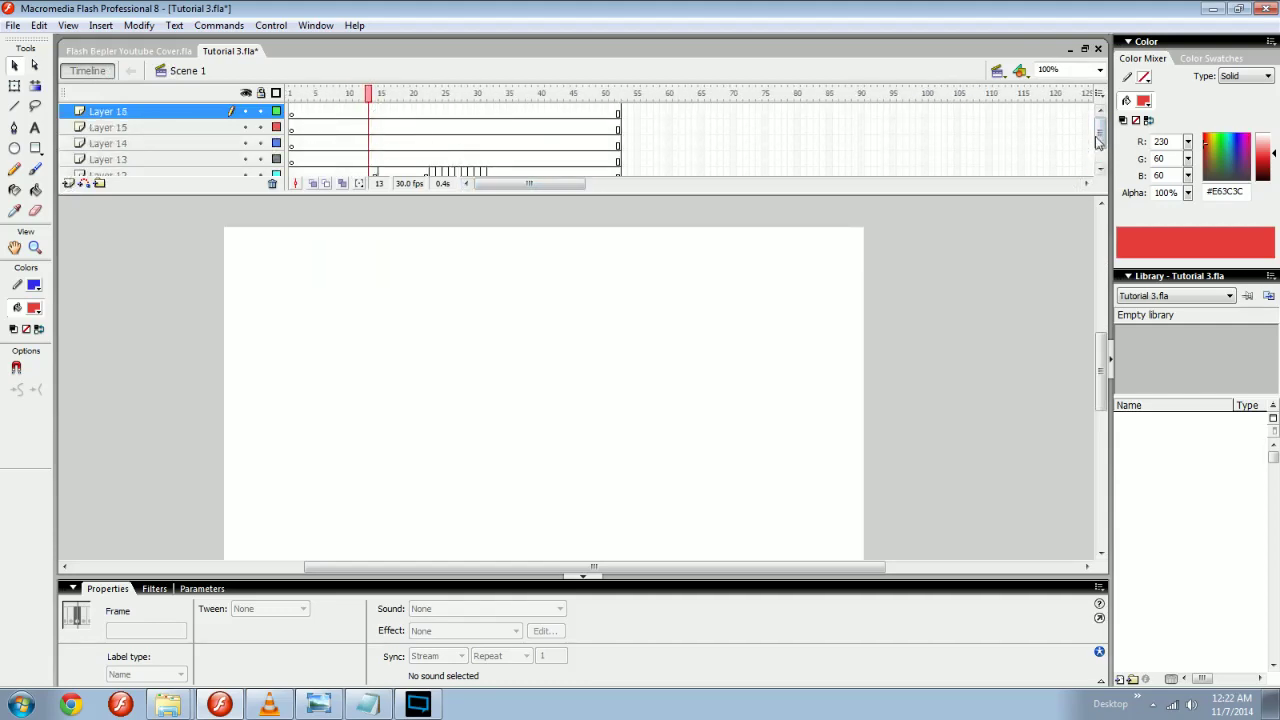
Turn Layer 12 into a mask for the Anything layer, and move the playhead to frame 19.
{"action": "left_click_drag", "start_coordinate": [1100, 114], "coordinate": [1103, 160]}
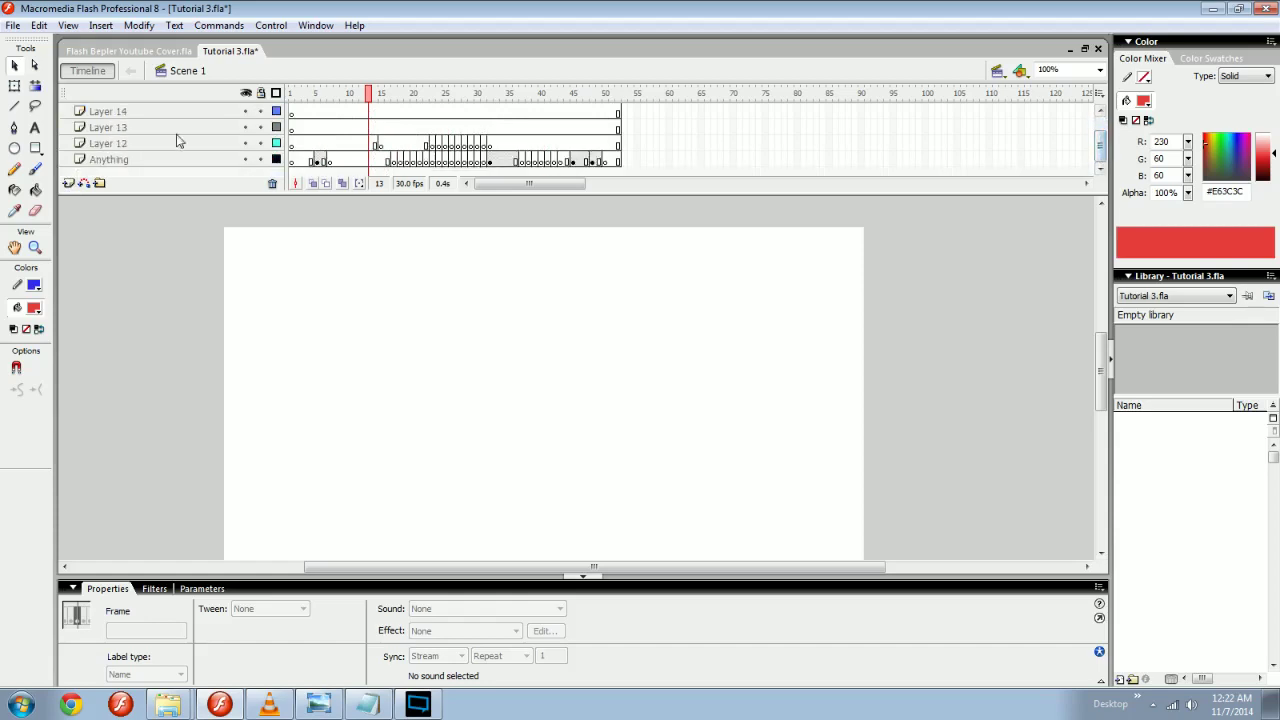
{"action": "right_click", "coordinate": [122, 146]}
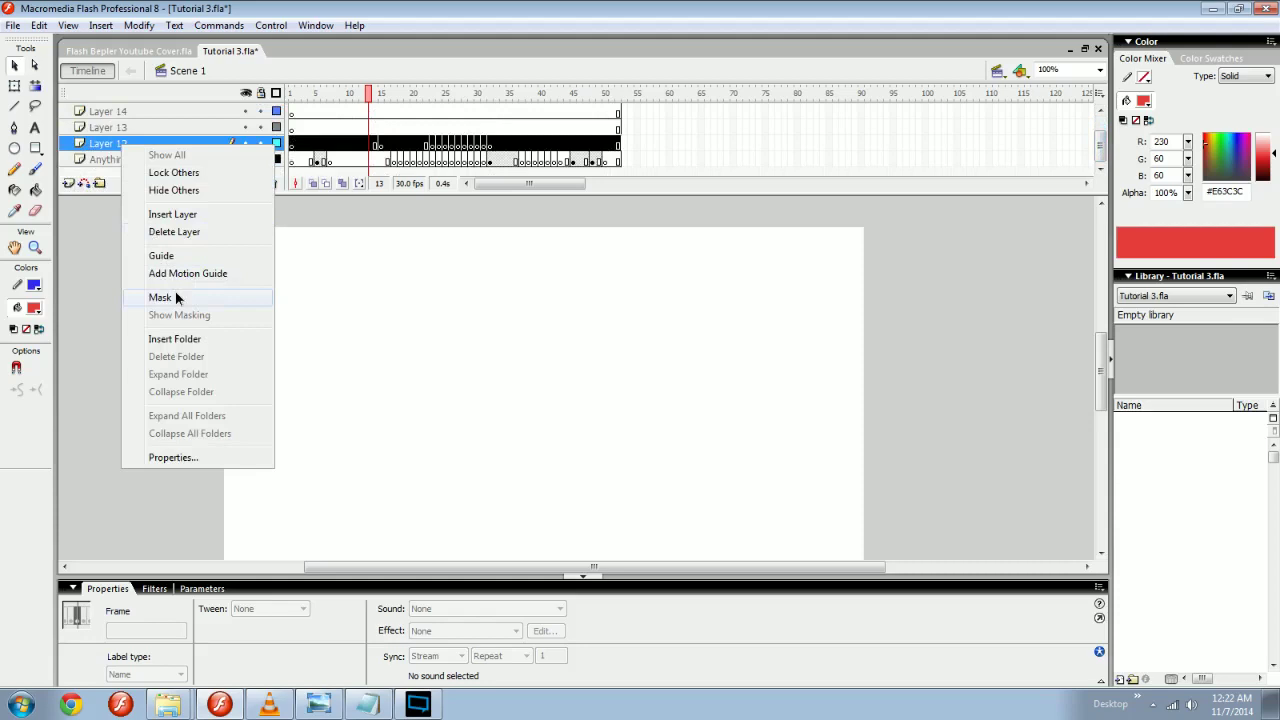
{"action": "left_click", "coordinate": [175, 296]}
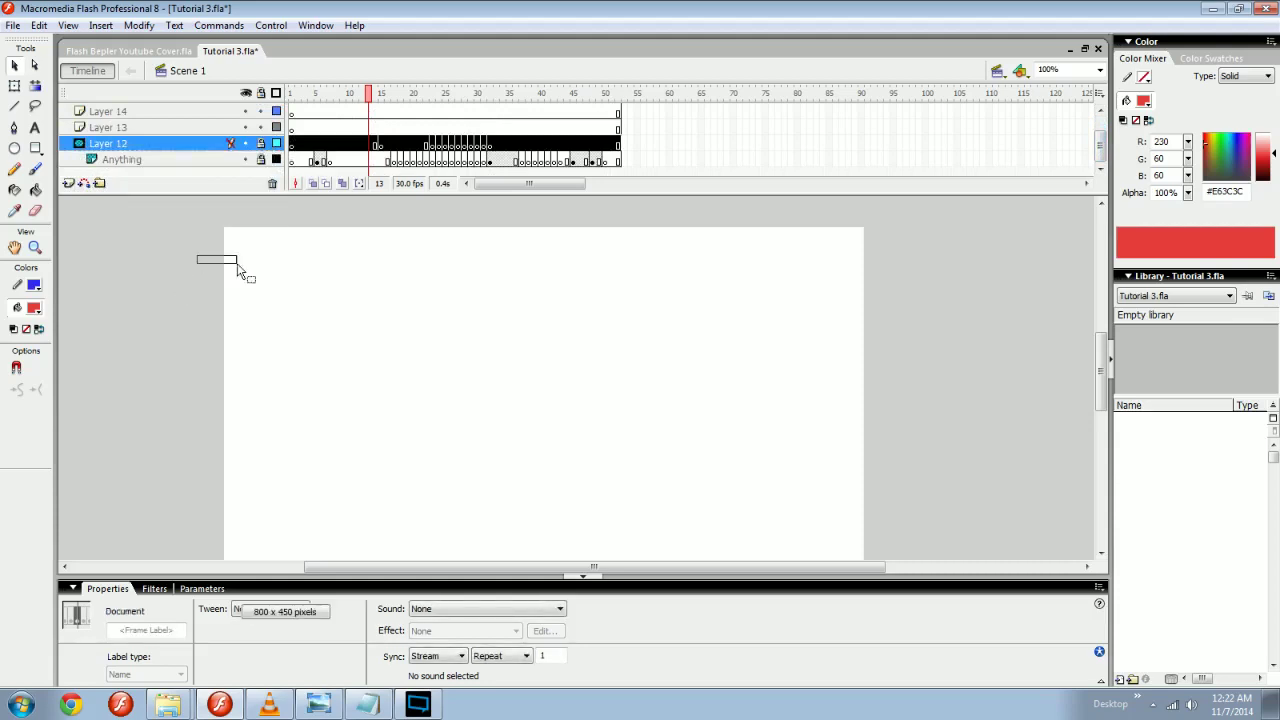
{"action": "left_click_drag", "start_coordinate": [237, 264], "coordinate": [240, 265]}
{"action": "left_click_drag", "start_coordinate": [367, 98], "coordinate": [408, 128]}
Enlarge the timeline to show all six layers, and check the scene and symbol lists.
{"action": "left_click_drag", "start_coordinate": [433, 195], "coordinate": [445, 277]}
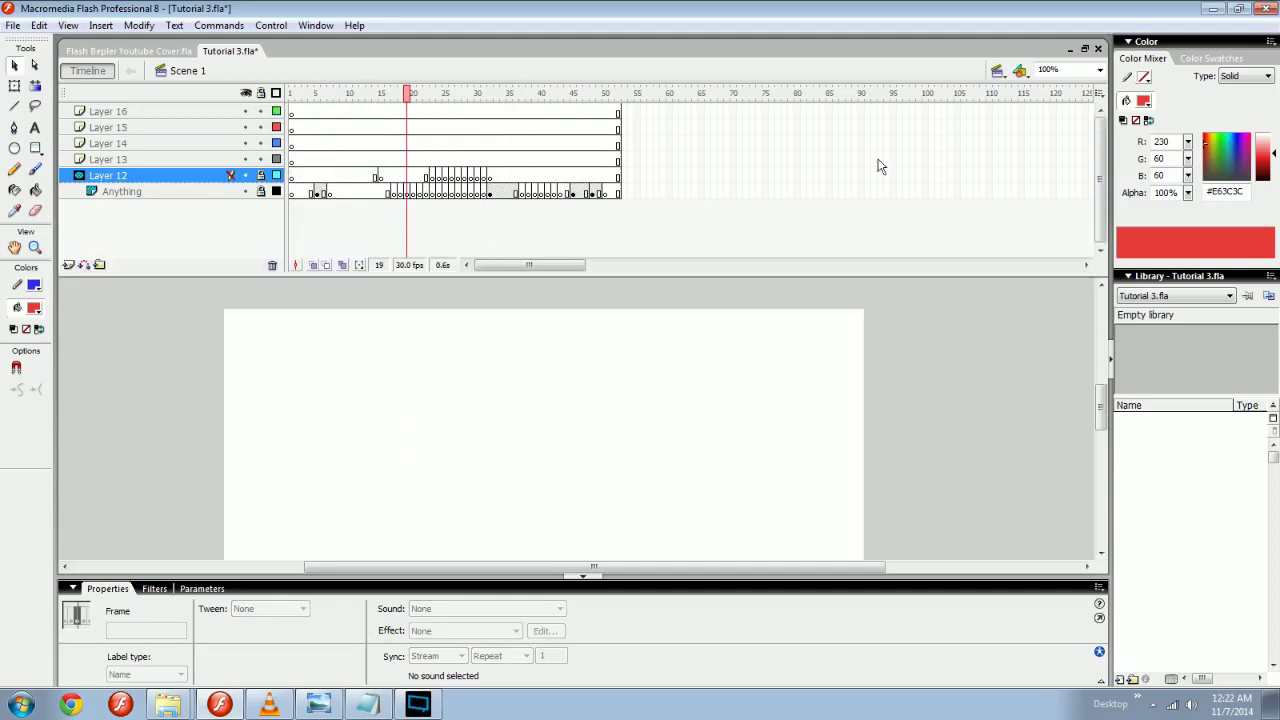
{"action": "left_click", "coordinate": [997, 72]}
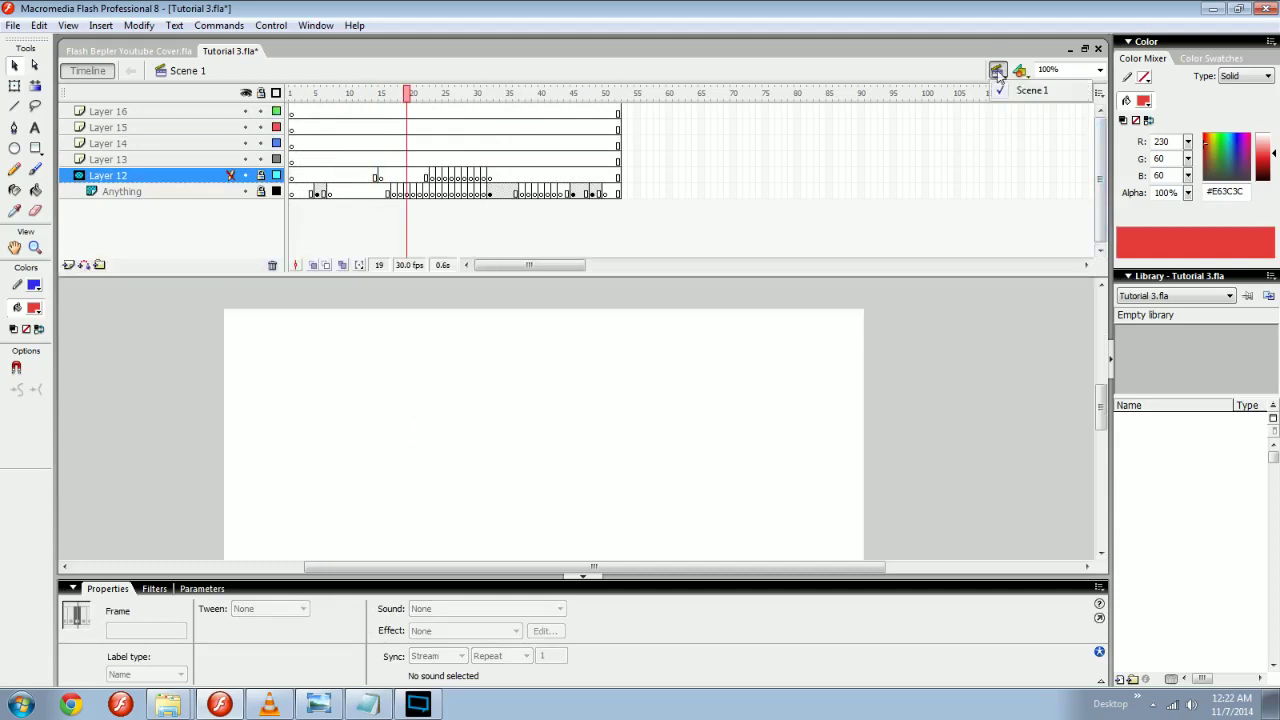
{"action": "left_click", "coordinate": [1020, 76]}
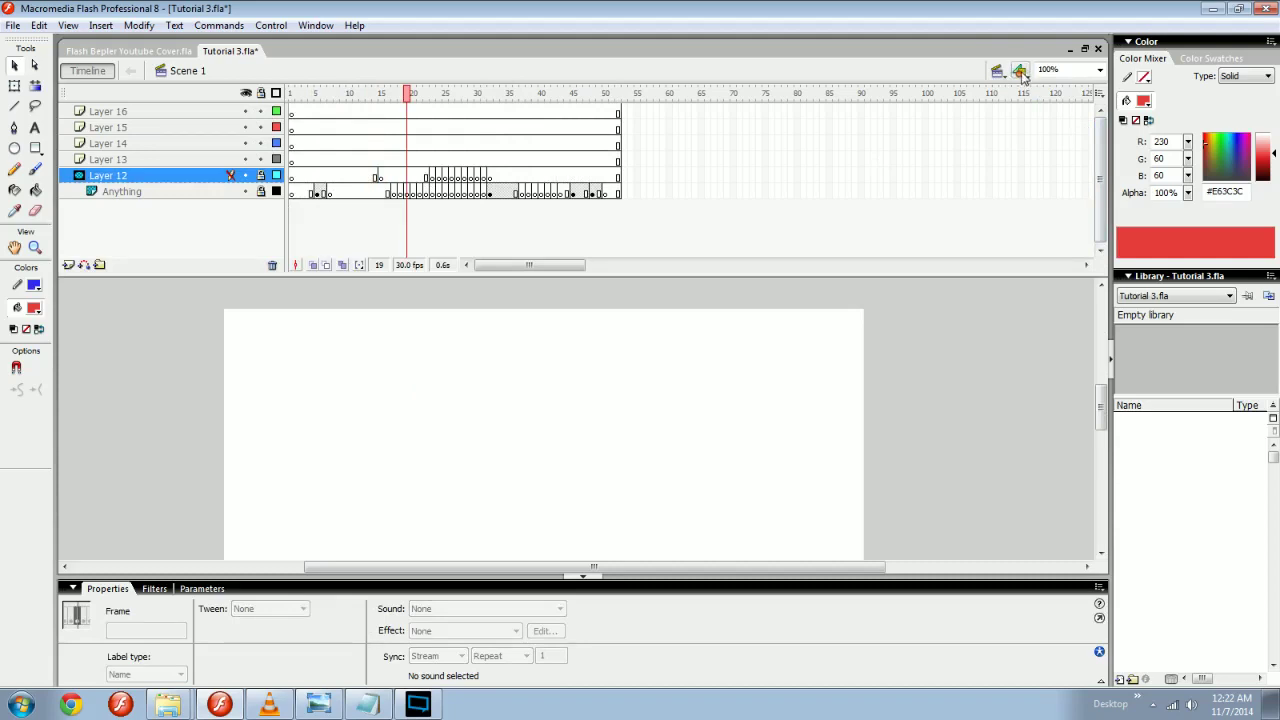
Paint a slanted red brush stroke about 38 by 144 pixels on Layer 13.
{"action": "key", "text": "b"}
{"action": "left_click_drag", "start_coordinate": [403, 334], "coordinate": [417, 304]}
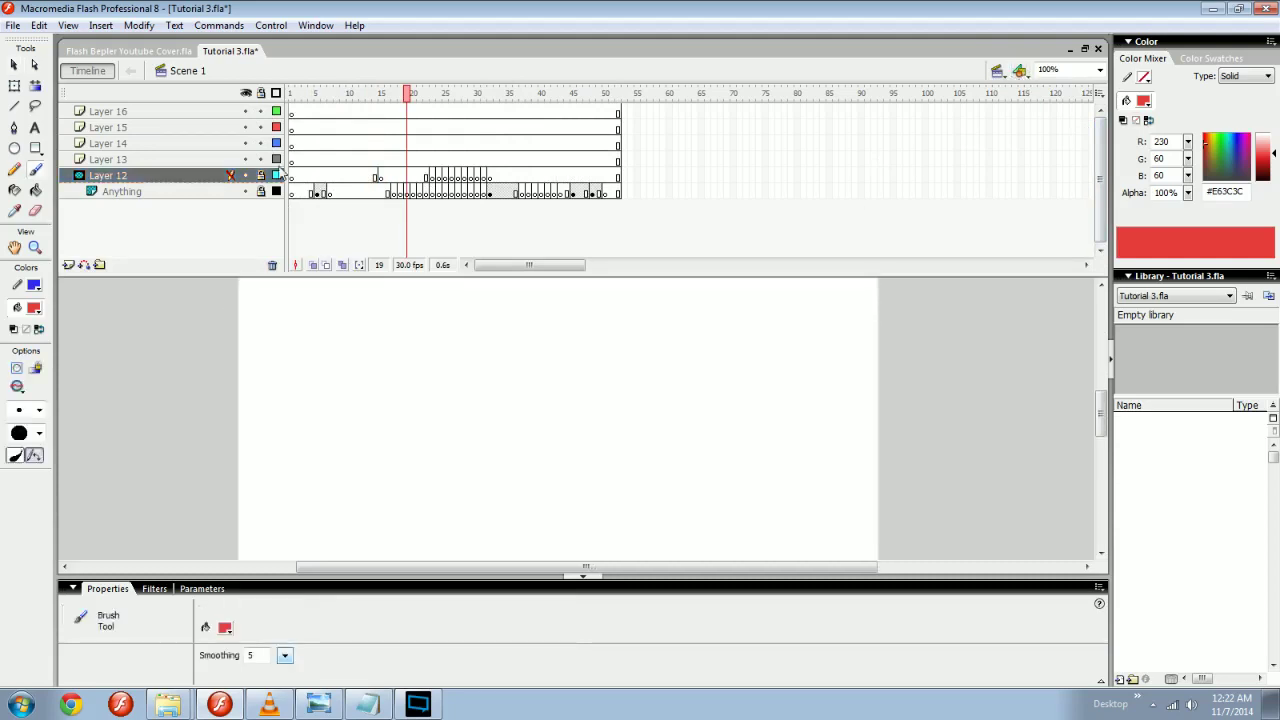
{"action": "left_click", "coordinate": [193, 160]}
{"action": "left_click_drag", "start_coordinate": [385, 349], "coordinate": [360, 459]}
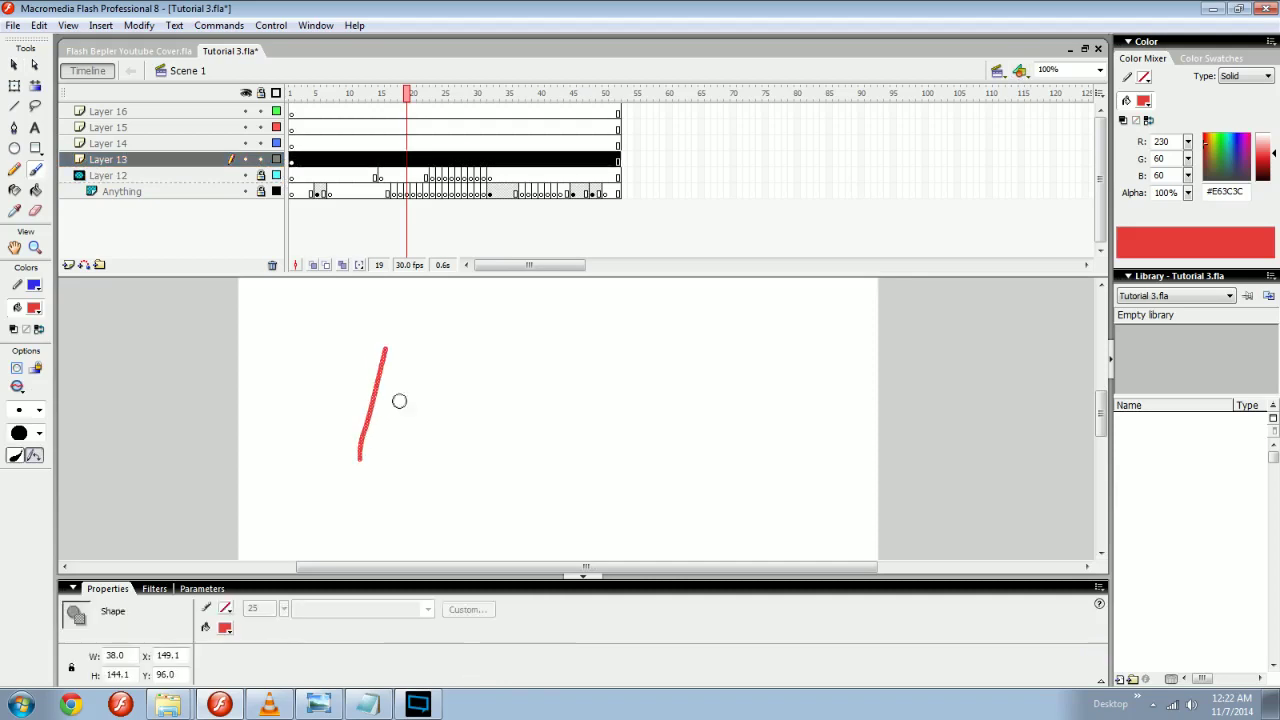
Convert the slanted red stroke into a movie clip symbol, and paint two more slanted red strokes, each converted into its own movie clip.
{"action": "key", "text": "F8"}
{"action": "key", "text": "Return"}
{"action": "left_click_drag", "start_coordinate": [539, 352], "coordinate": [501, 436]}
{"action": "left_click", "coordinate": [531, 389], "text": "ctrl"}
{"action": "key", "text": "F8"}
{"action": "key", "text": "Return"}
{"action": "left_click_drag", "start_coordinate": [652, 373], "coordinate": [598, 438]}
{"action": "left_click", "coordinate": [624, 405], "text": "ctrl"}
{"action": "key", "text": "F8"}
{"action": "key", "text": "Return"}
Paint a light cyan zigzag about 73 by 113 pixels beside the red strokes, and convert it into a movie clip symbol.
{"action": "left_click", "coordinate": [1227, 149]}
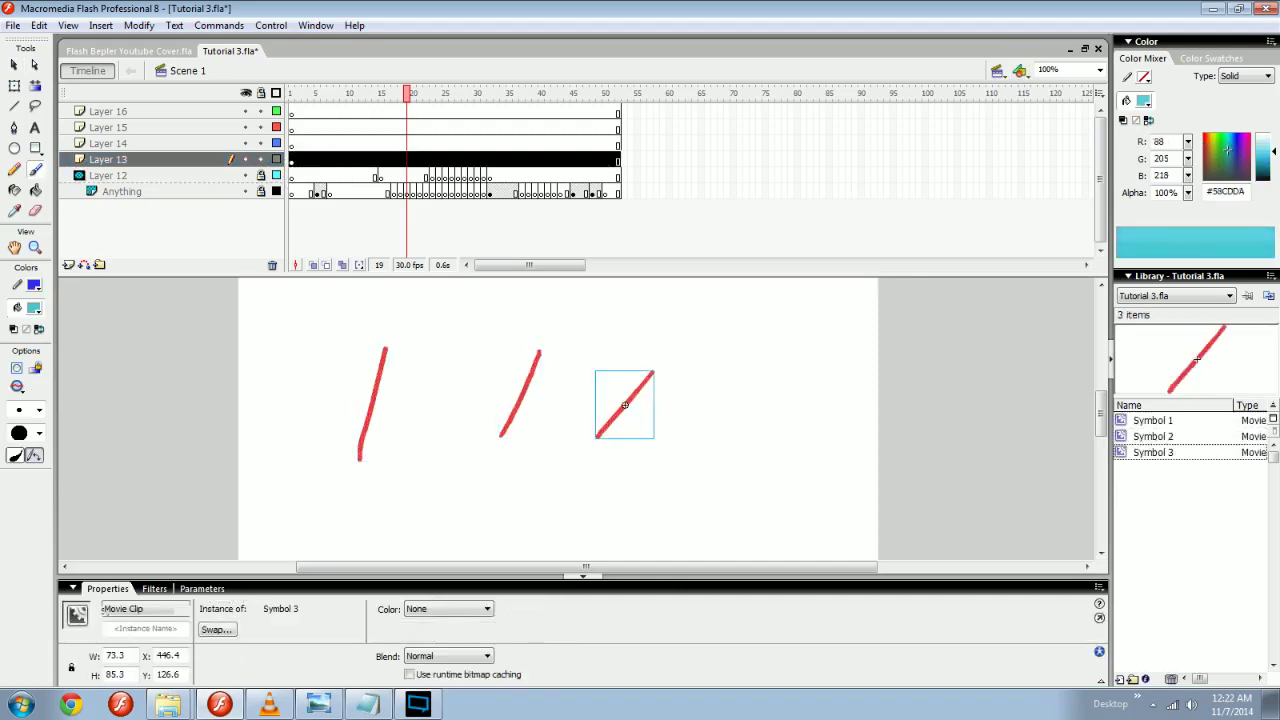
{"action": "left_click_drag", "start_coordinate": [713, 366], "coordinate": [733, 446]}
{"action": "left_click", "coordinate": [752, 421], "text": "ctrl"}
{"action": "key", "text": "F8"}
{"action": "key", "text": "Return"}
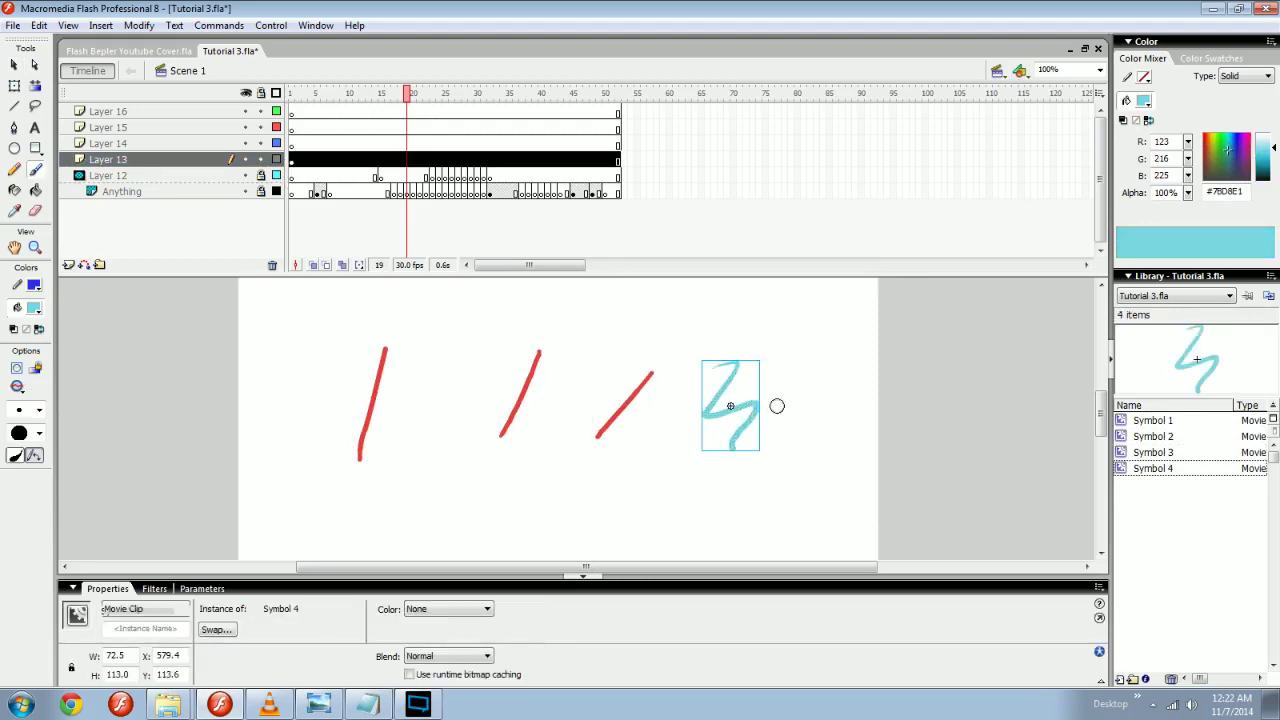
{"action": "key", "text": "v"}
{"action": "left_click", "coordinate": [829, 430]}
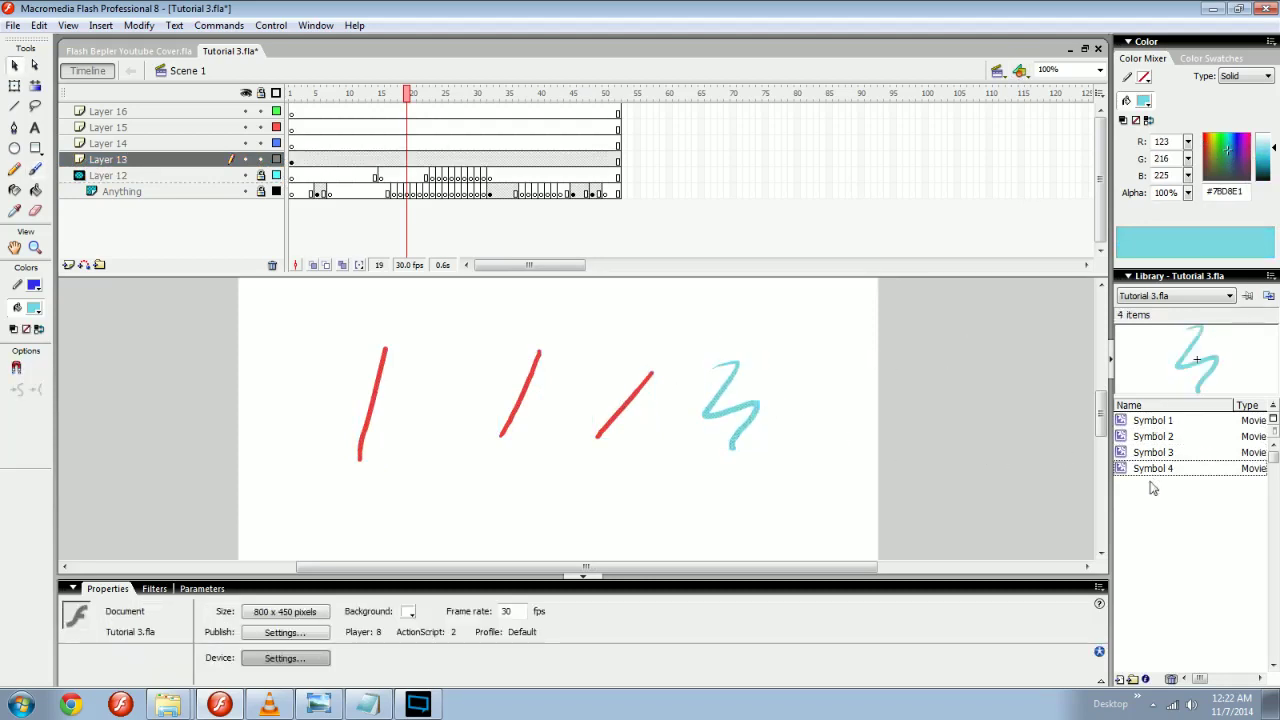
Check the list of editable symbols, and scrub the main timeline to frame 36.
{"action": "left_click", "coordinate": [1020, 70]}
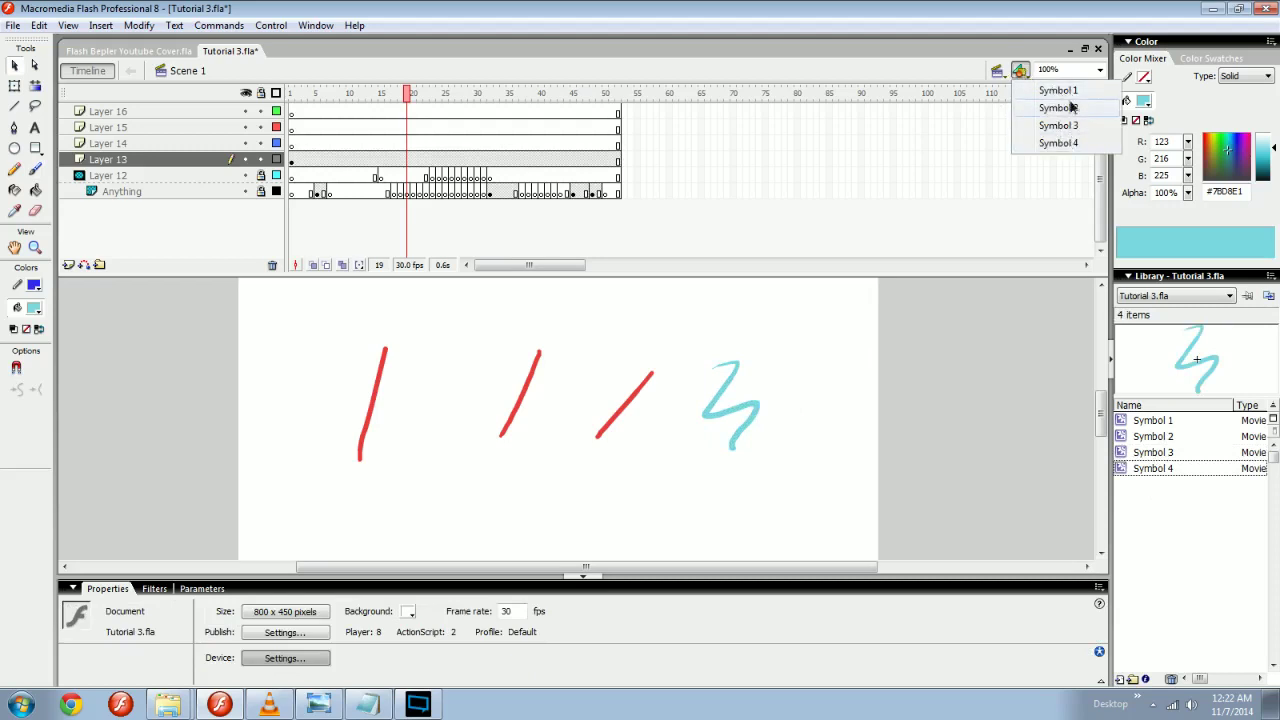
{"action": "left_click", "coordinate": [763, 374]}
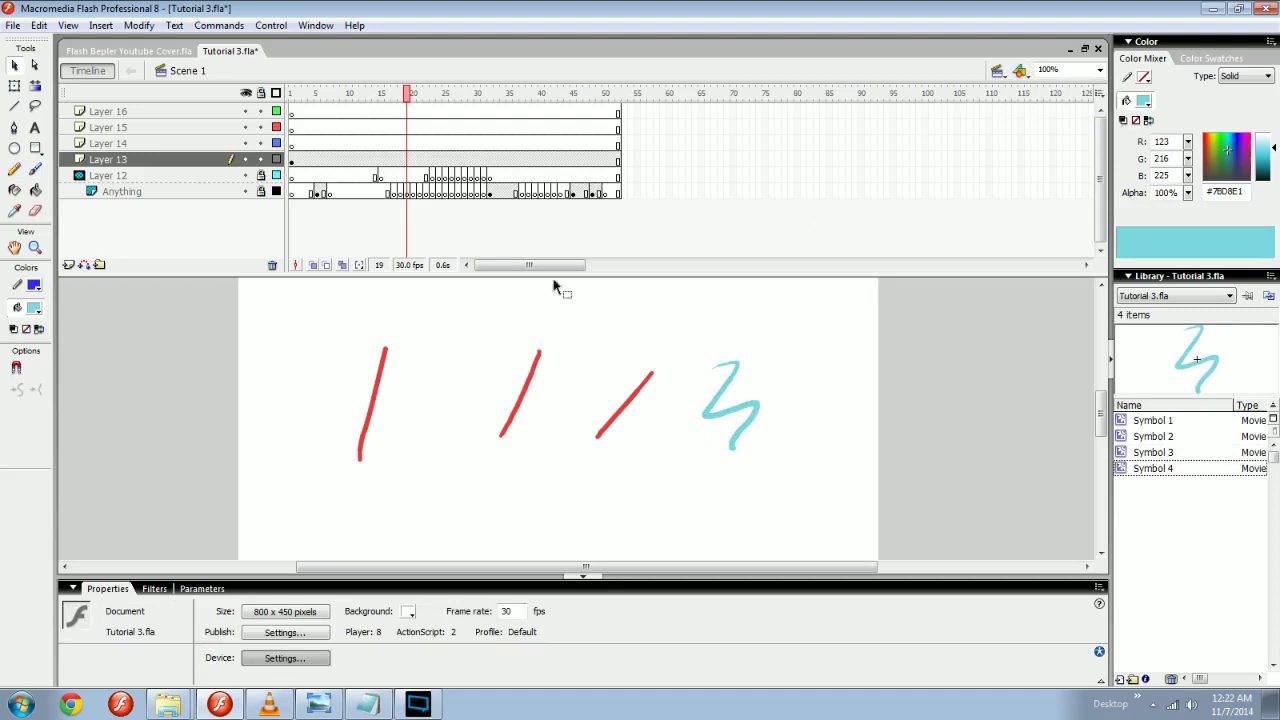
{"action": "left_click_drag", "start_coordinate": [330, 200], "coordinate": [548, 140]}
{"action": "left_click", "coordinate": [763, 374]}
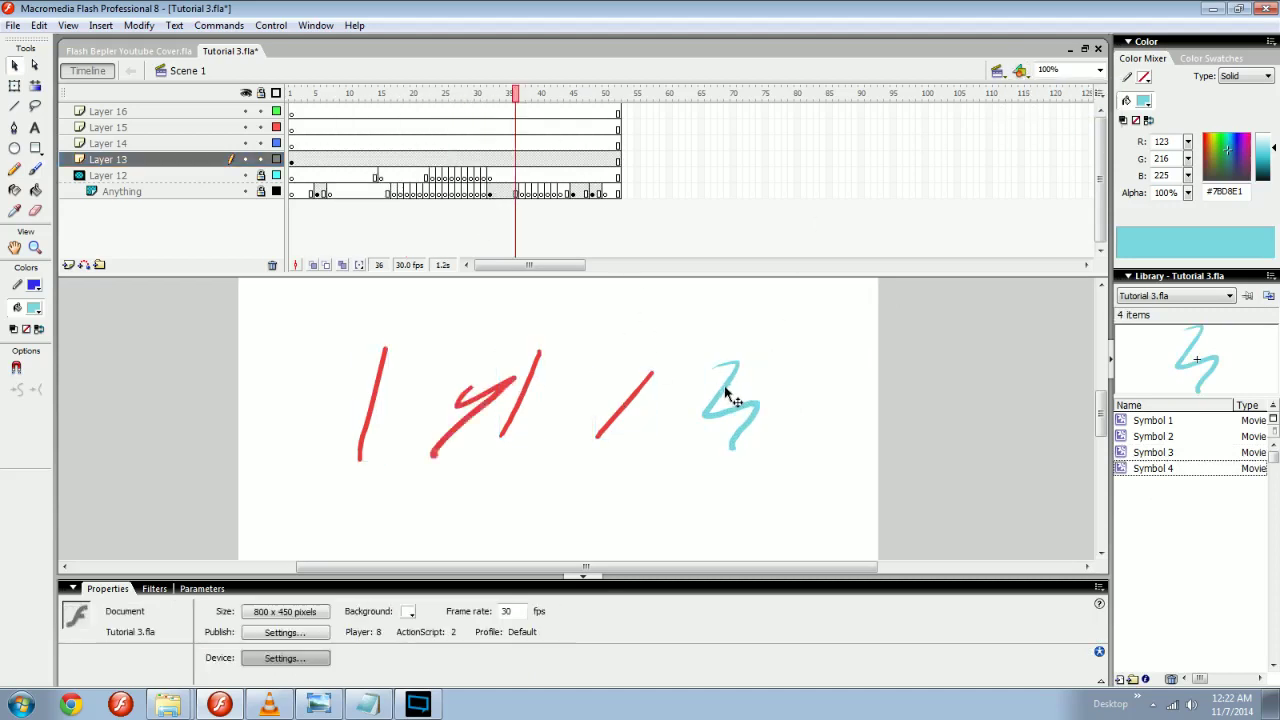
View the cyan zigzag symbol's own timeline, and pick out the three red stroke symbols back in Scene 1.
{"action": "double_click", "coordinate": [737, 400]}
{"action": "left_click_drag", "start_coordinate": [348, 113], "coordinate": [708, 113]}
{"action": "left_click", "coordinate": [196, 72]}
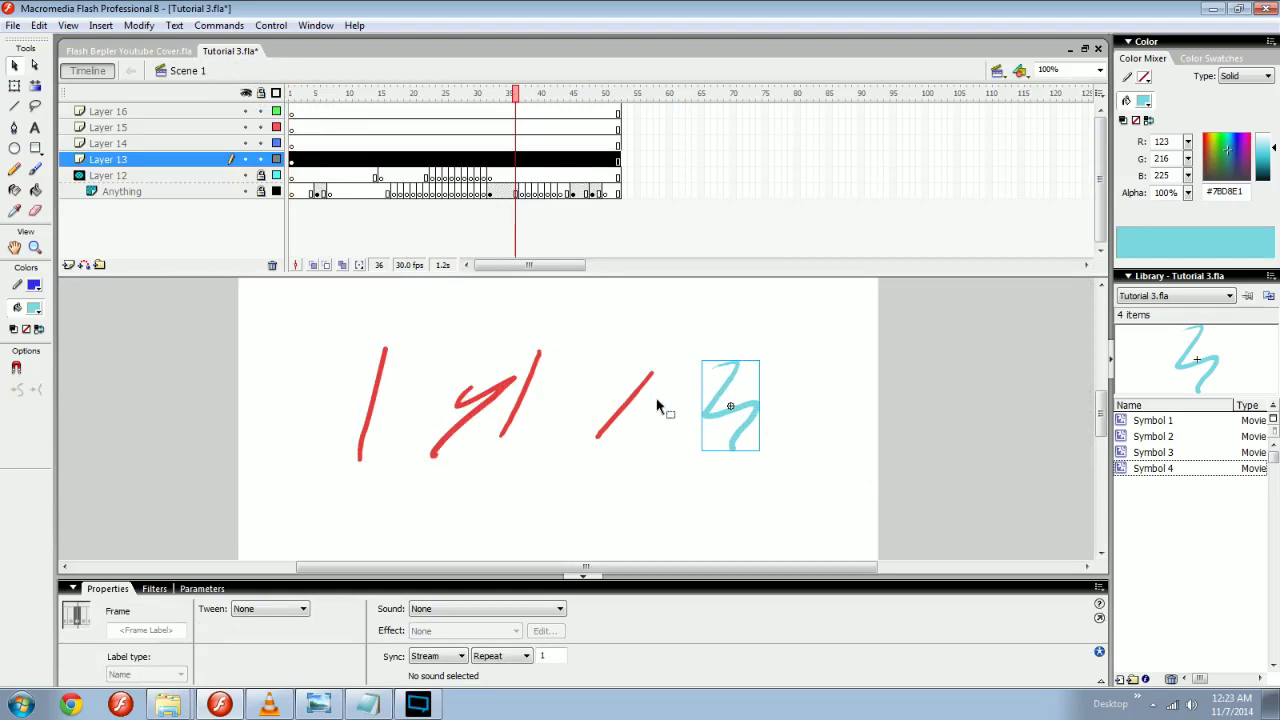
{"action": "left_click_drag", "start_coordinate": [641, 402], "coordinate": [374, 438]}
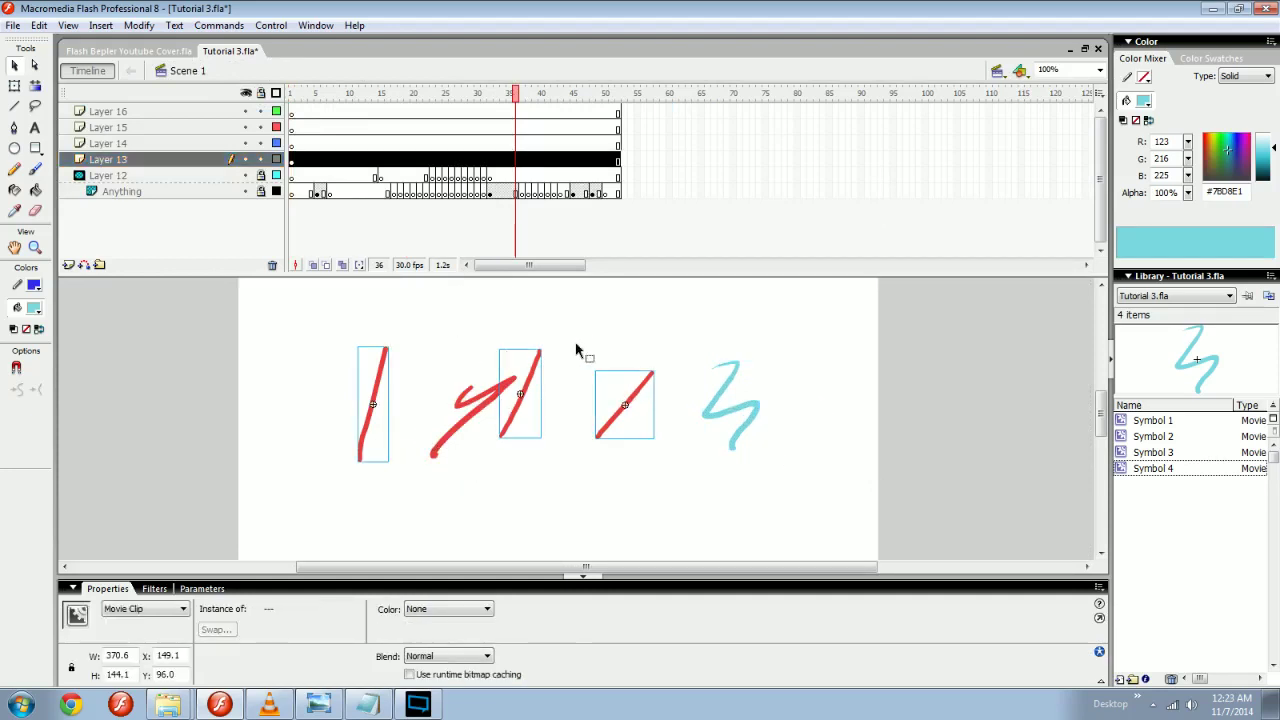
{"action": "left_click", "coordinate": [621, 347]}
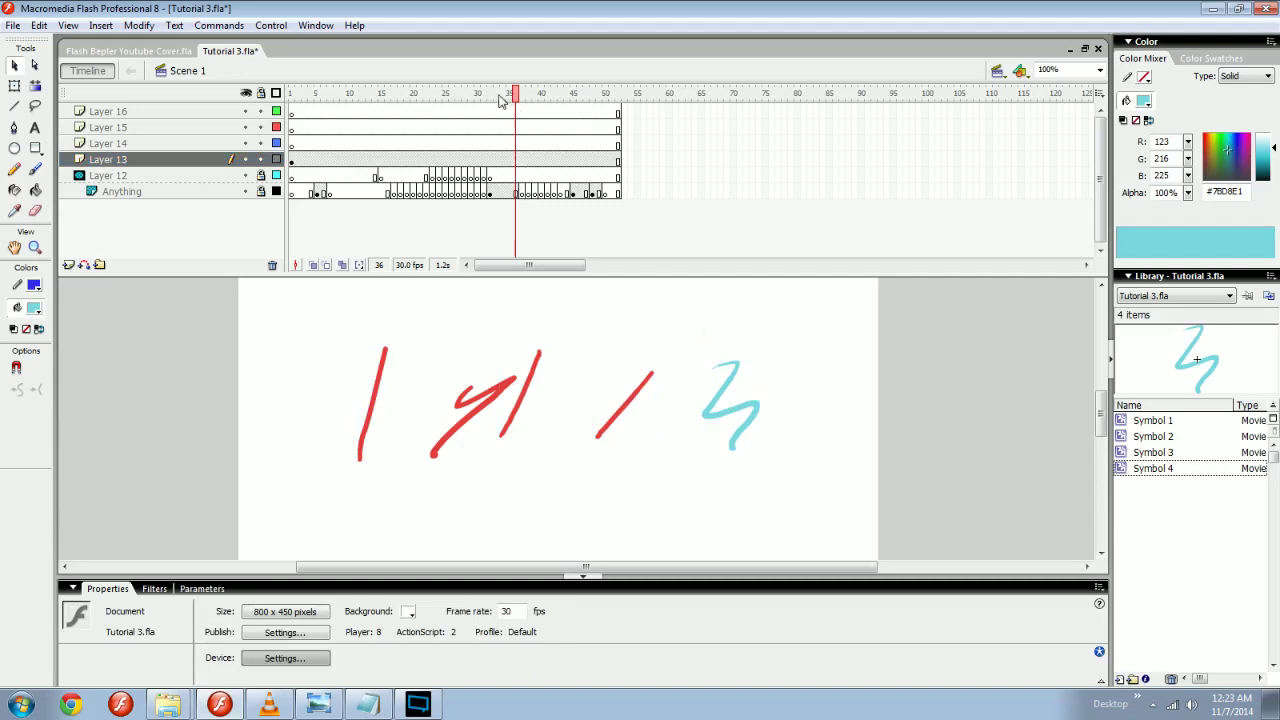
Select frame 19 of Layer 13, and look at the frame commands available at frame 16.
{"action": "left_click_drag", "start_coordinate": [510, 93], "coordinate": [408, 163]}
{"action": "left_click", "coordinate": [408, 163]}
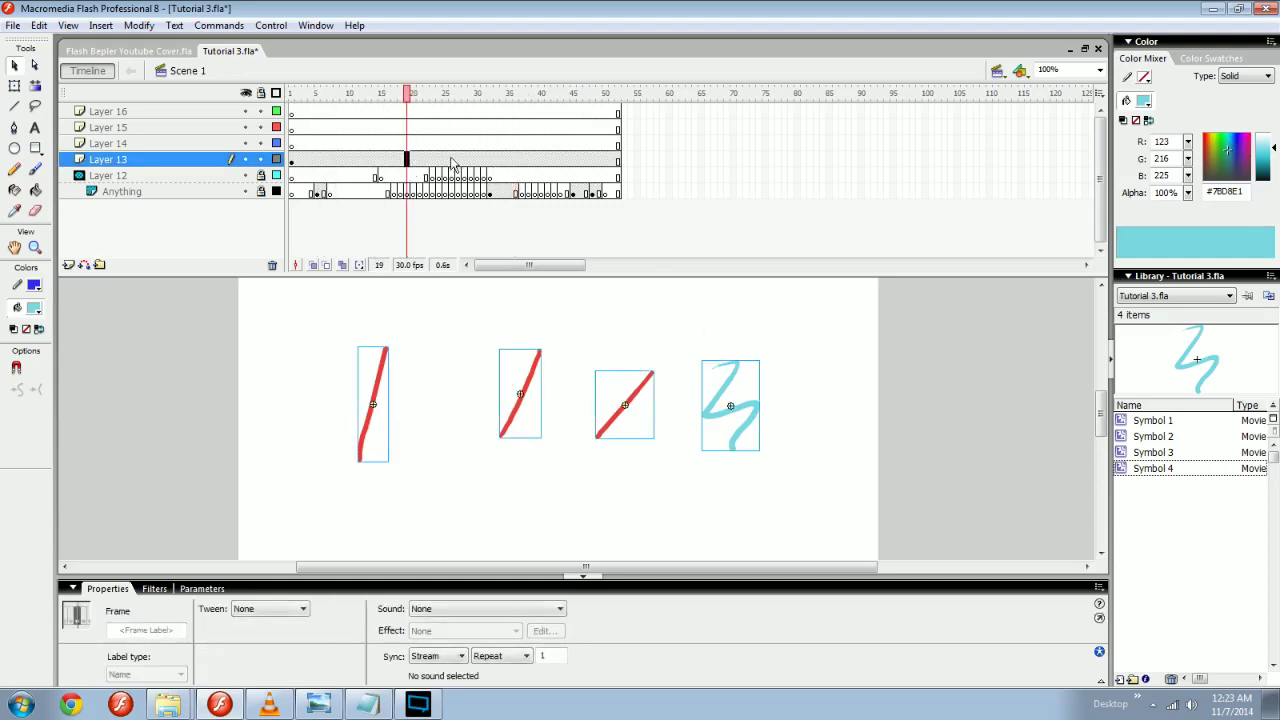
{"action": "right_click", "coordinate": [388, 160]}
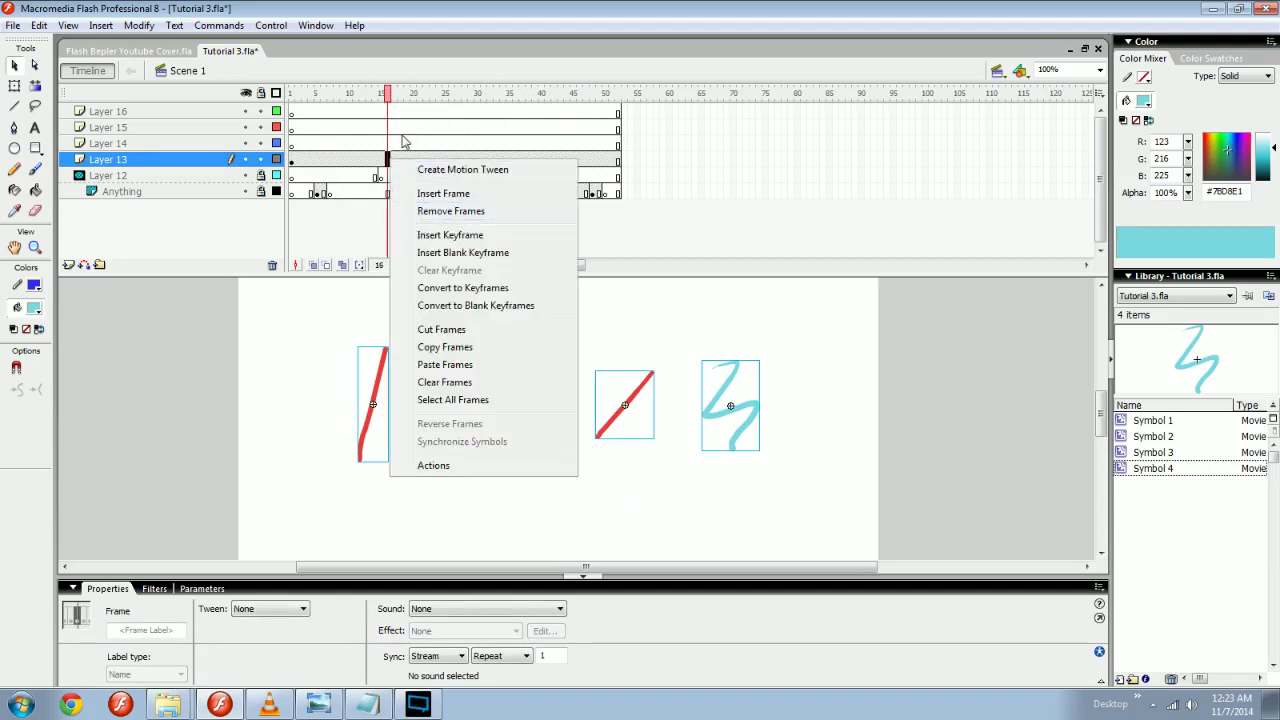
{"action": "left_click", "coordinate": [419, 143]}
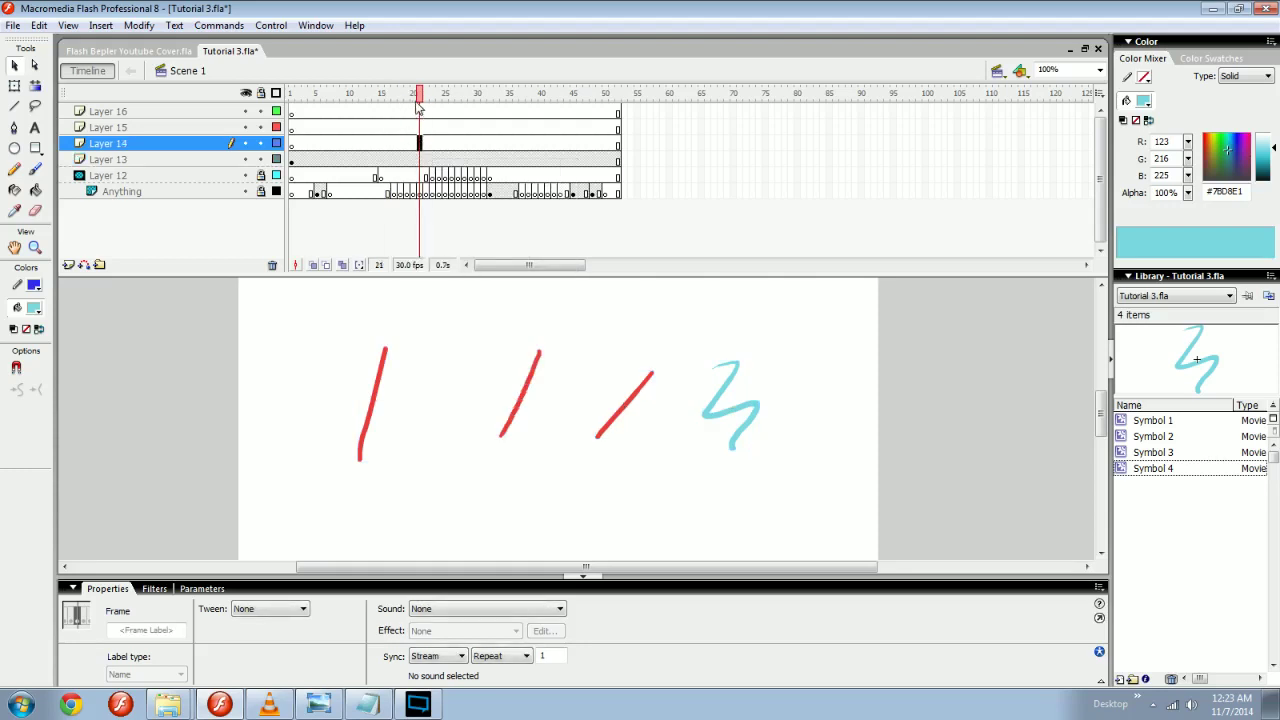
Delete the mask layer Layer 12, and highlight frames 32 to 49 on the Anything layer.
{"action": "left_click_drag", "start_coordinate": [436, 181], "coordinate": [484, 178]}
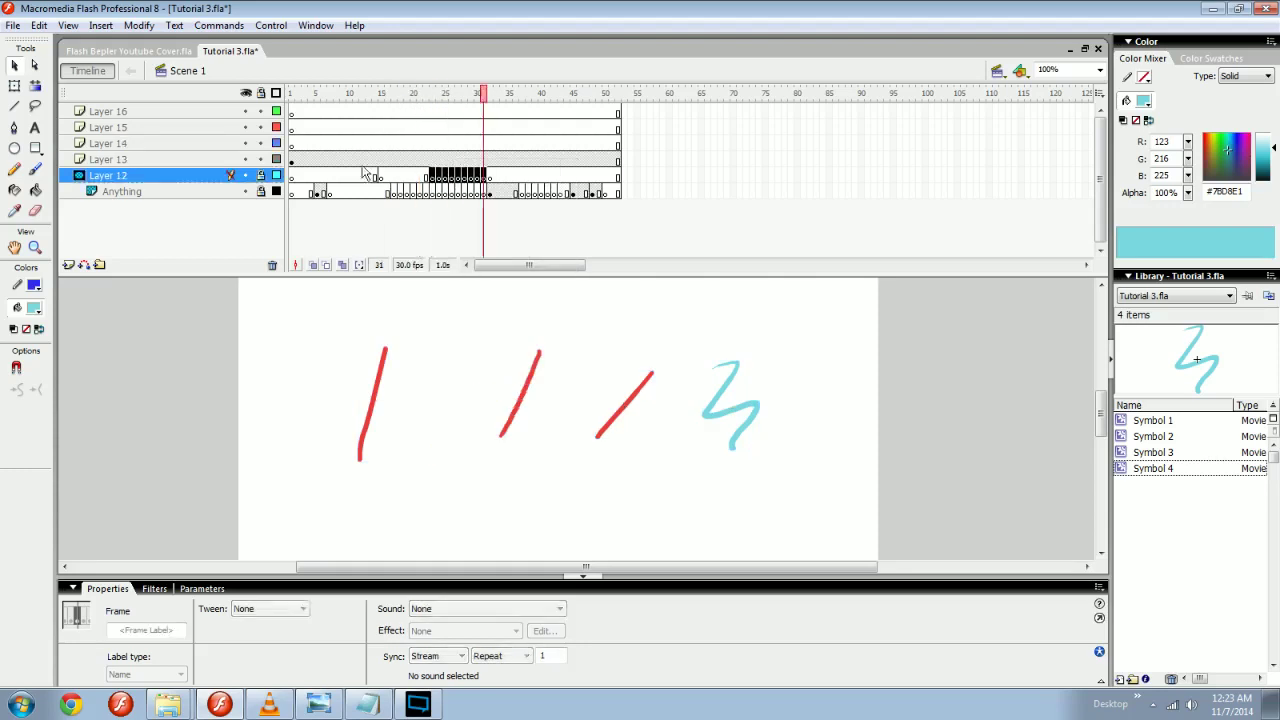
{"action": "left_click", "coordinate": [272, 264]}
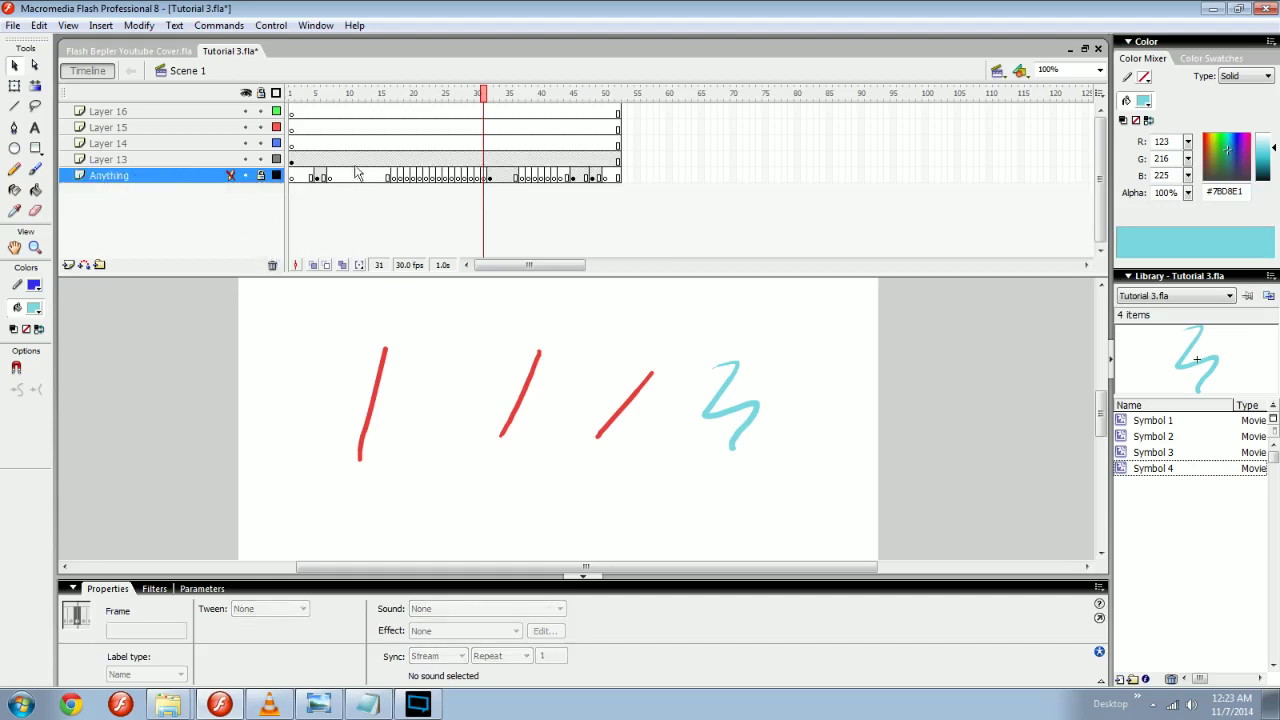
{"action": "left_click_drag", "start_coordinate": [492, 178], "coordinate": [603, 180]}
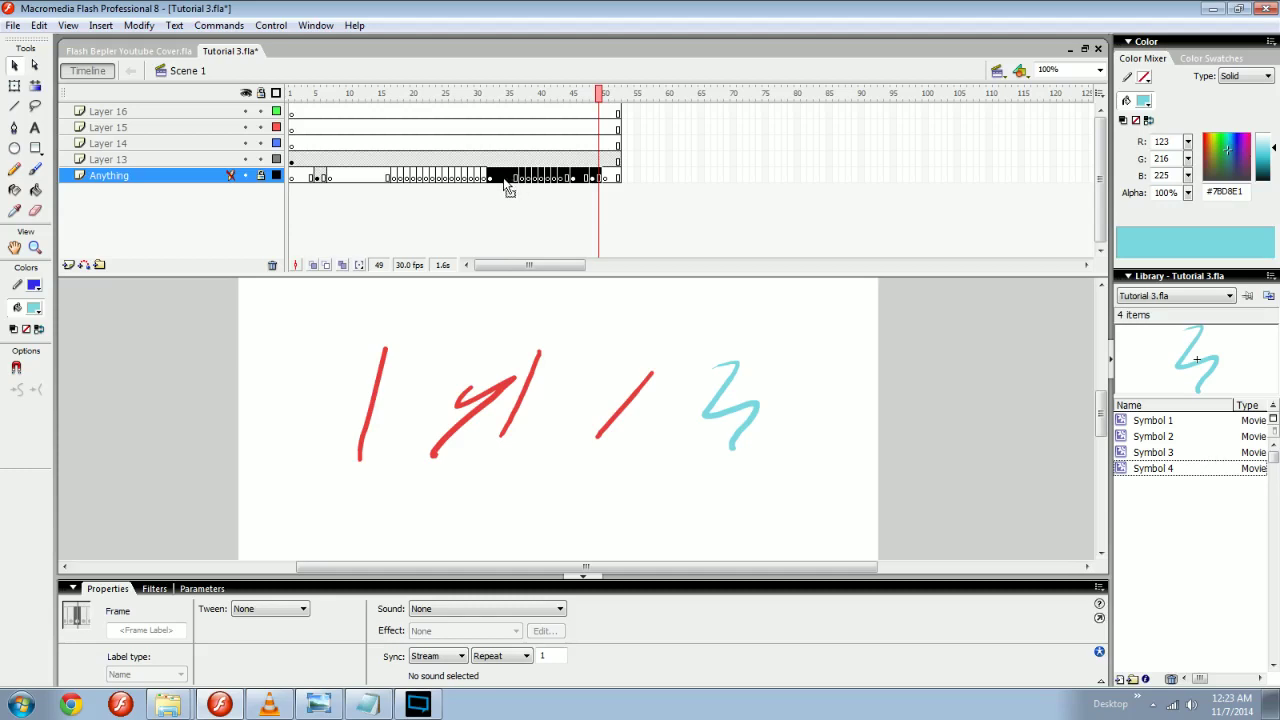
{"action": "left_click", "coordinate": [429, 385]}
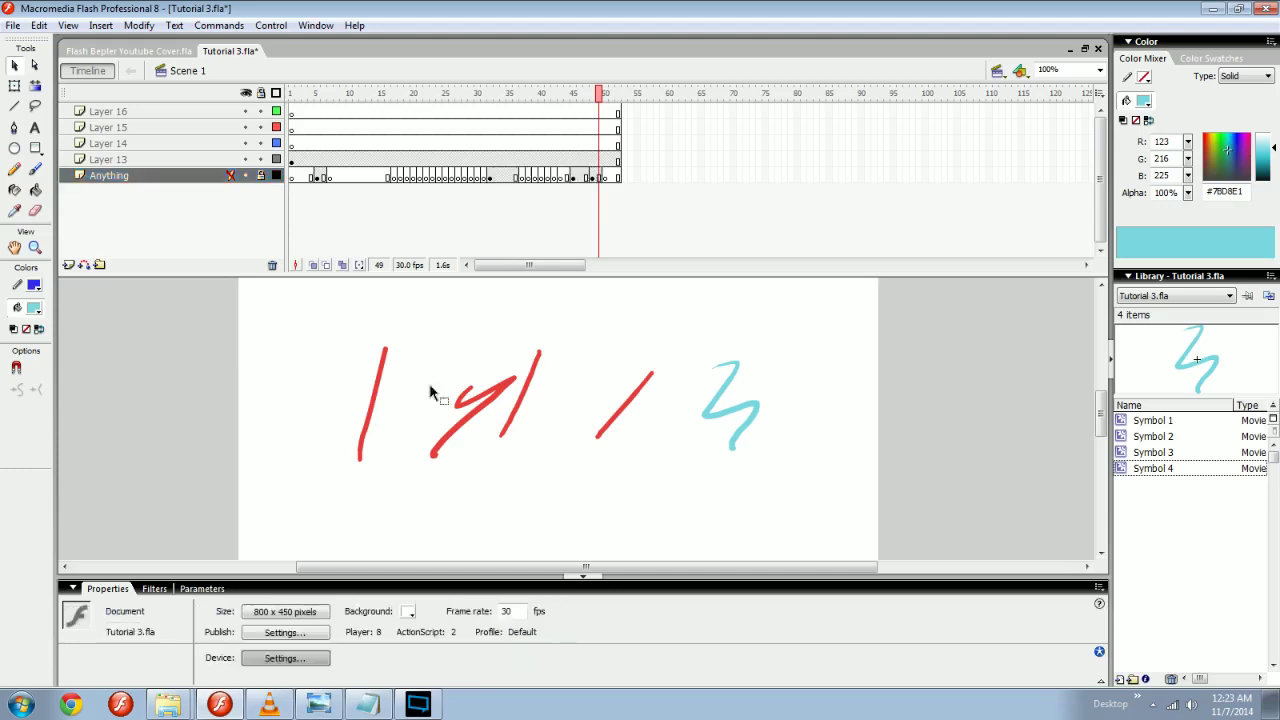
Duplicate the first red stroke's symbol instance, and place the copy parallel to it on its left side.
{"action": "left_click_drag", "start_coordinate": [371, 357], "coordinate": [441, 423]}
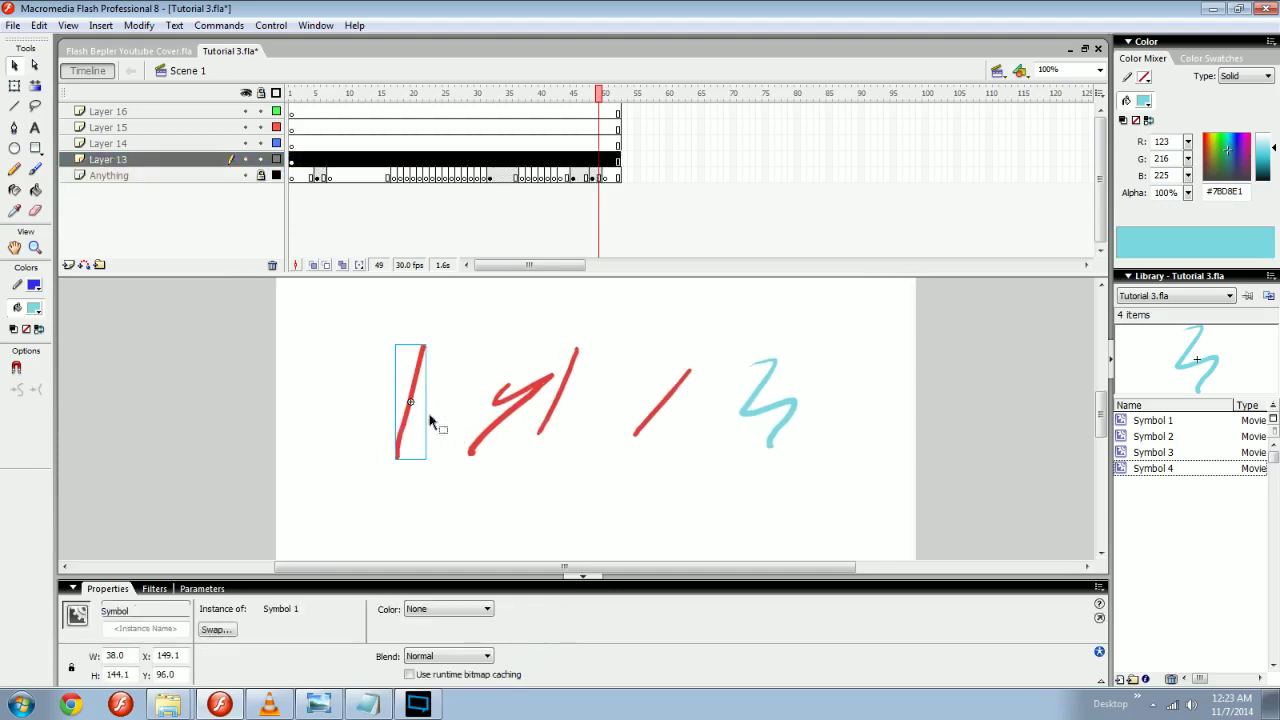
{"action": "left_click", "coordinate": [452, 428]}
{"action": "left_click", "coordinate": [423, 428]}
{"action": "left_click", "coordinate": [350, 400]}
{"action": "key", "text": "ctrl+v"}
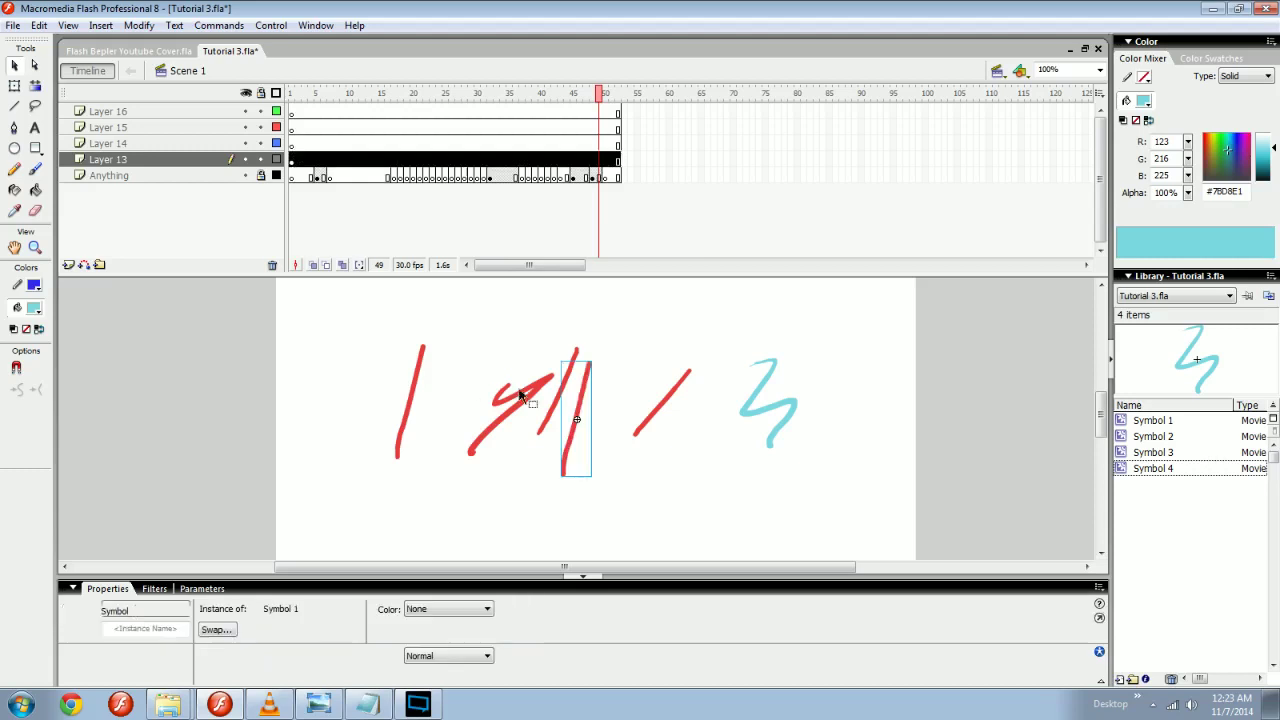
{"action": "left_click_drag", "start_coordinate": [586, 420], "coordinate": [392, 400]}
{"action": "left_click", "coordinate": [446, 370]}
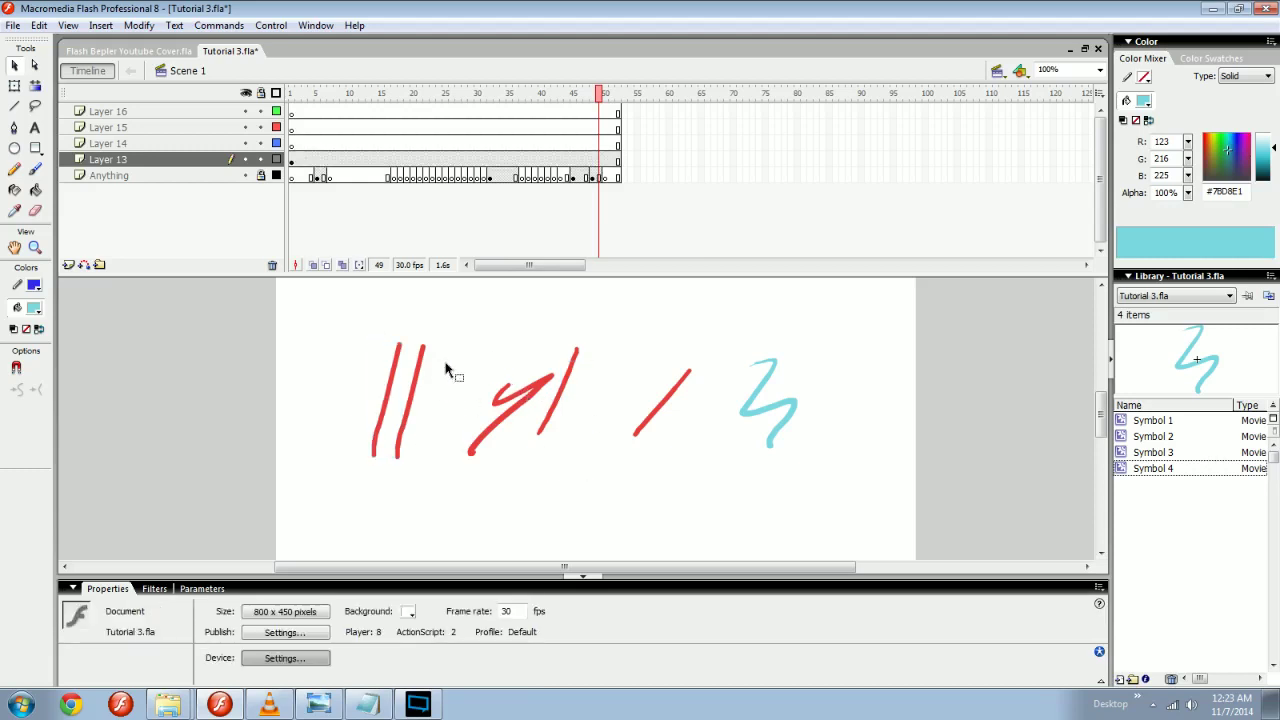
Try removing frames 25 to 38 from the Anything layer, and undo the removal.
{"action": "left_click_drag", "start_coordinate": [445, 177], "coordinate": [528, 180]}
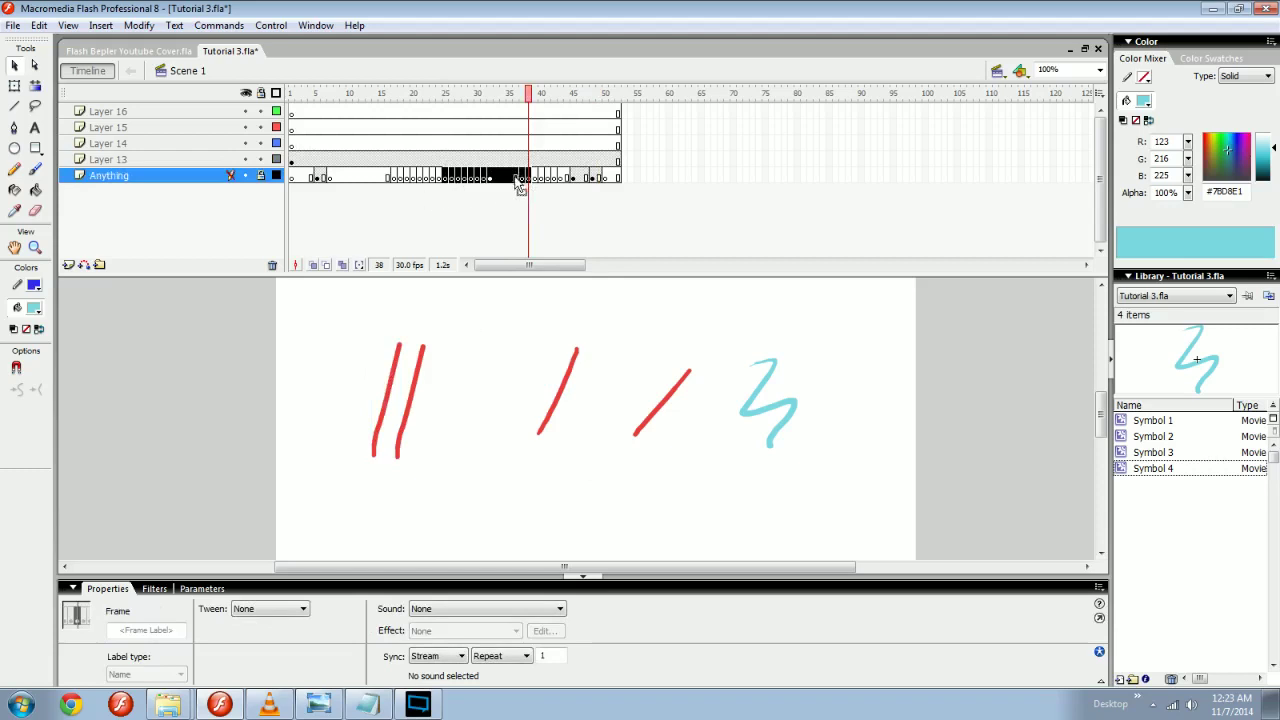
{"action": "right_click", "coordinate": [461, 174]}
{"action": "left_click", "coordinate": [507, 226]}
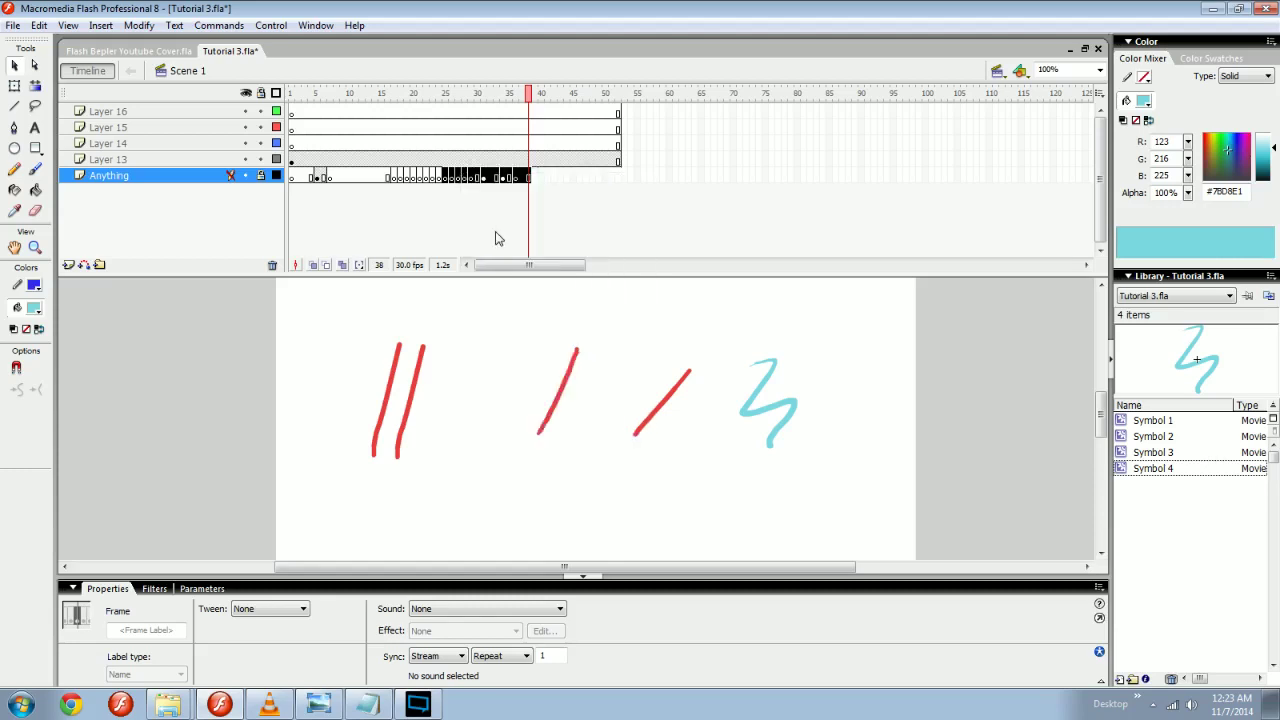
{"action": "key", "text": "ctrl+z"}
{"action": "left_click", "coordinate": [517, 201]}
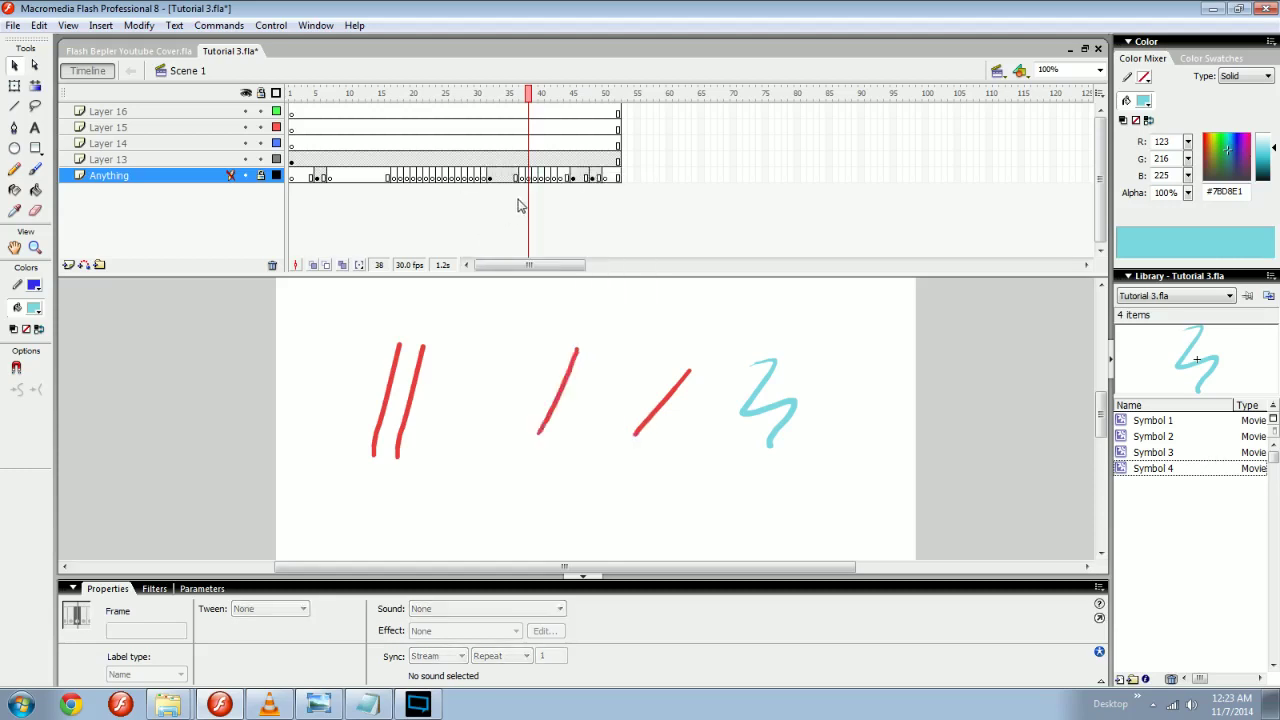
Copy frames 26 to 37 of the Anything layer.
{"action": "left_click_drag", "start_coordinate": [450, 178], "coordinate": [519, 180]}
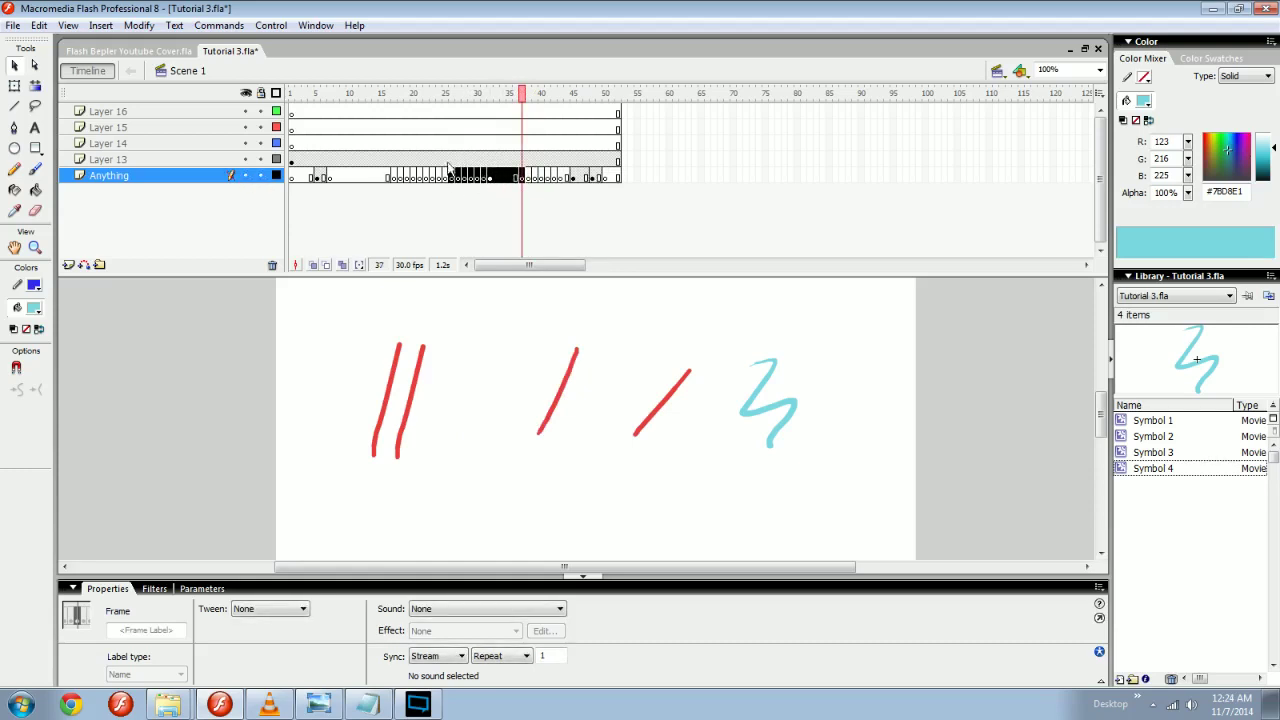
{"action": "right_click", "coordinate": [487, 177]}
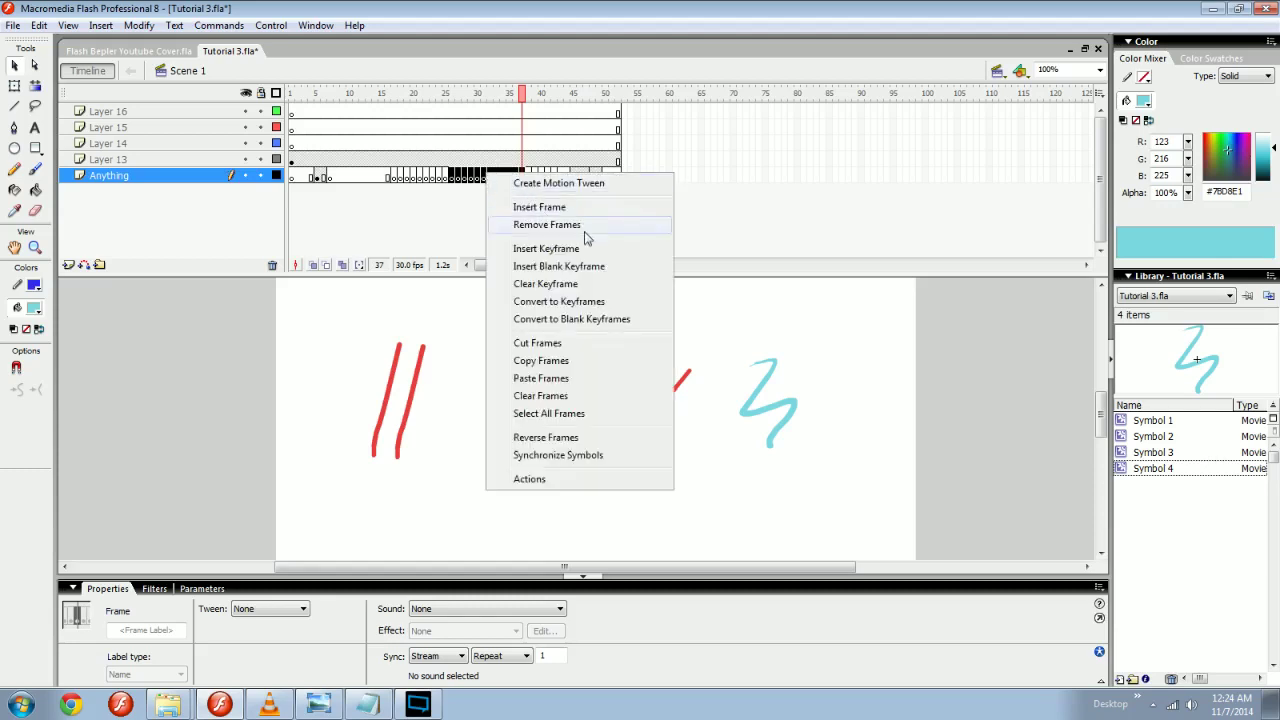
{"action": "left_click", "coordinate": [548, 362]}
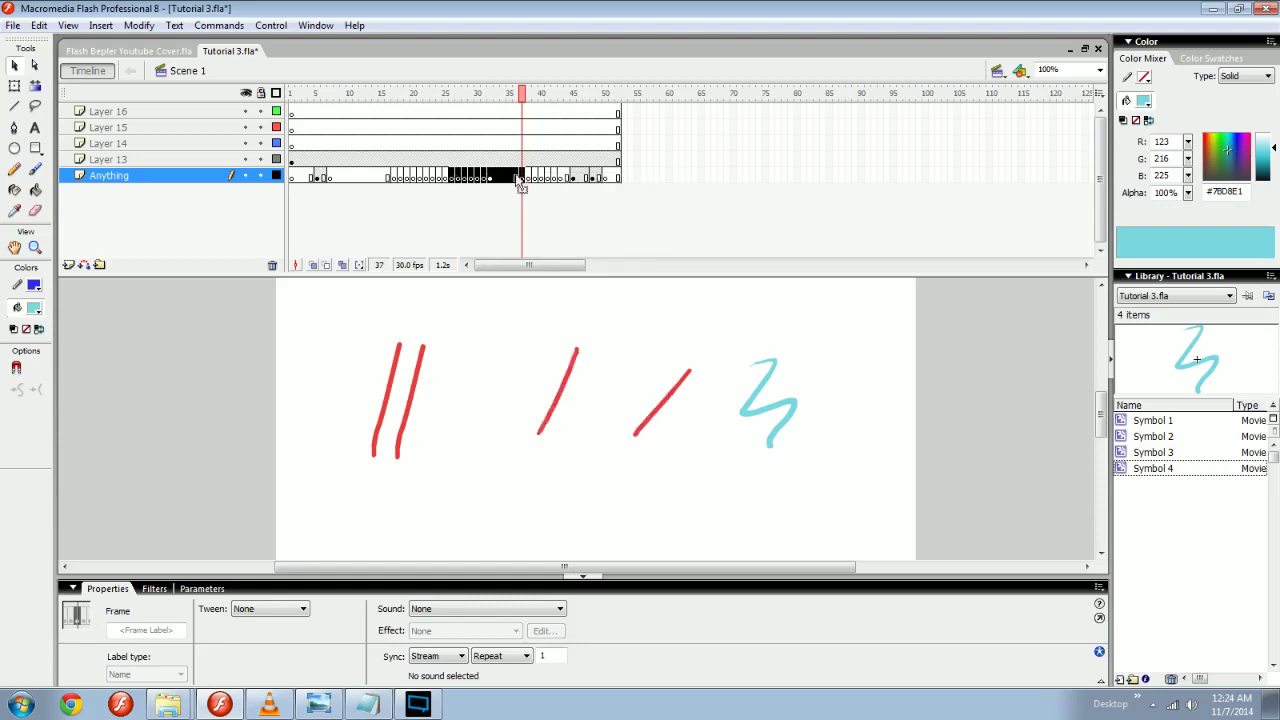
Paste the copied frames into Layer 14 at frame 7, and check how far the layer extends.
{"action": "left_click", "coordinate": [330, 143]}
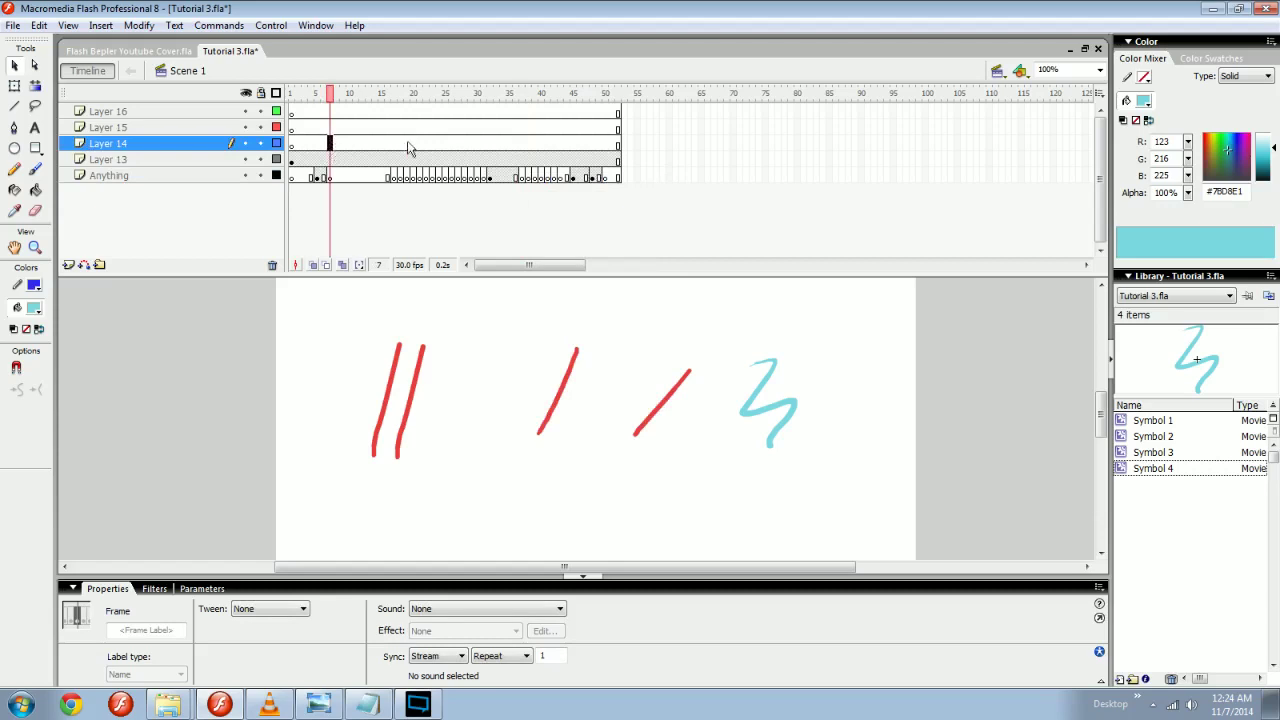
{"action": "right_click", "coordinate": [333, 147]}
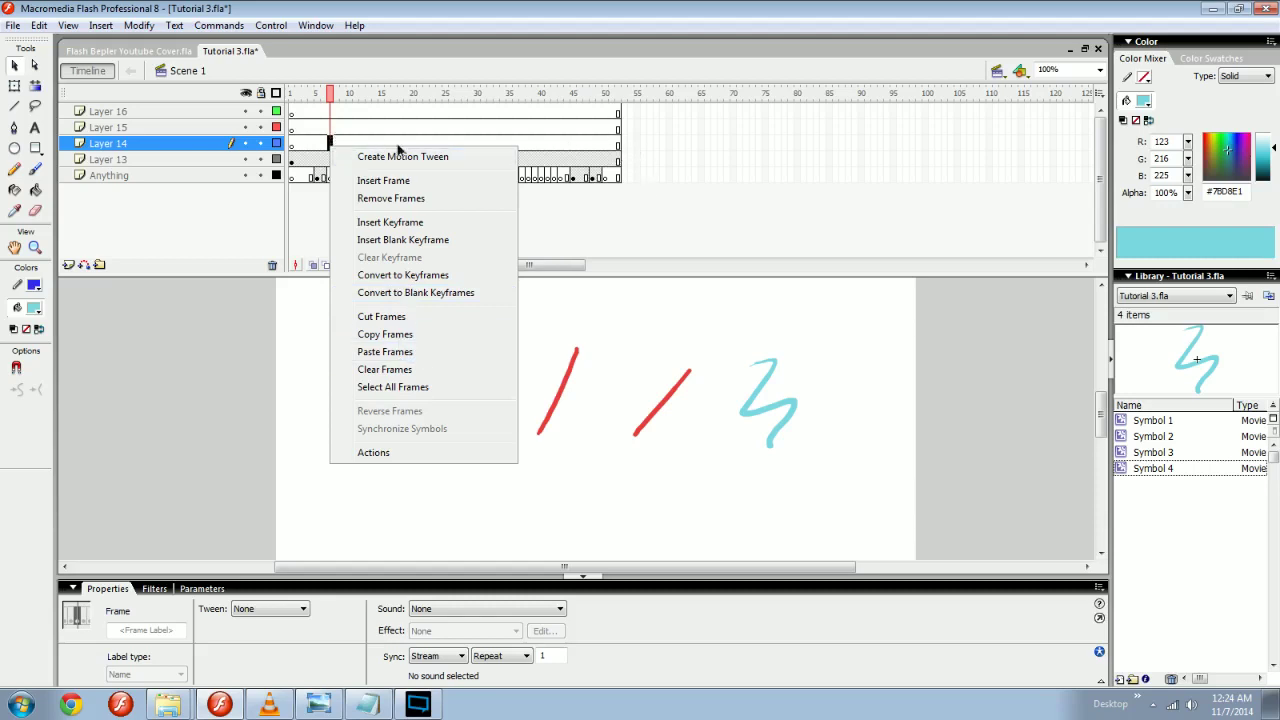
{"action": "left_click", "coordinate": [385, 352]}
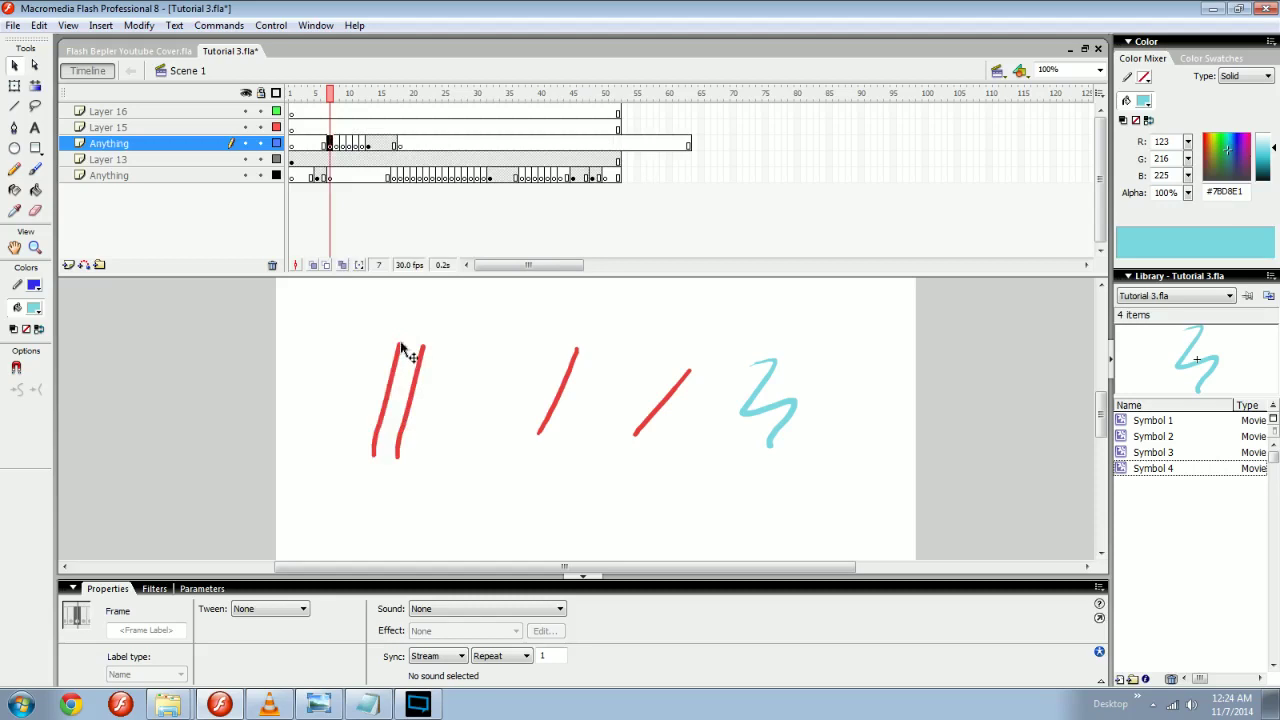
{"action": "left_click_drag", "start_coordinate": [624, 147], "coordinate": [688, 147]}
{"action": "left_click", "coordinate": [406, 146]}
Paste the copied frames over frames 7 to 17 of Layer 15, and check the frames that follow.
{"action": "left_click", "coordinate": [331, 129]}
{"action": "left_click_drag", "start_coordinate": [331, 129], "coordinate": [396, 127]}
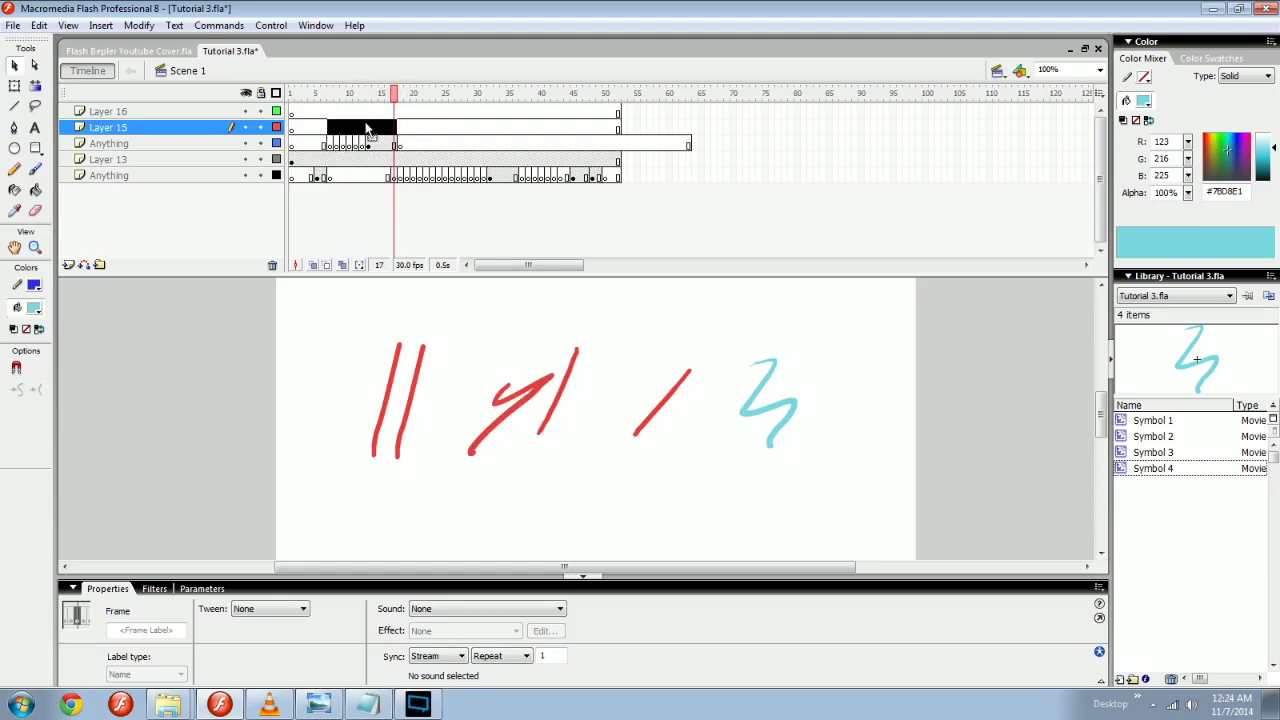
{"action": "right_click", "coordinate": [357, 135]}
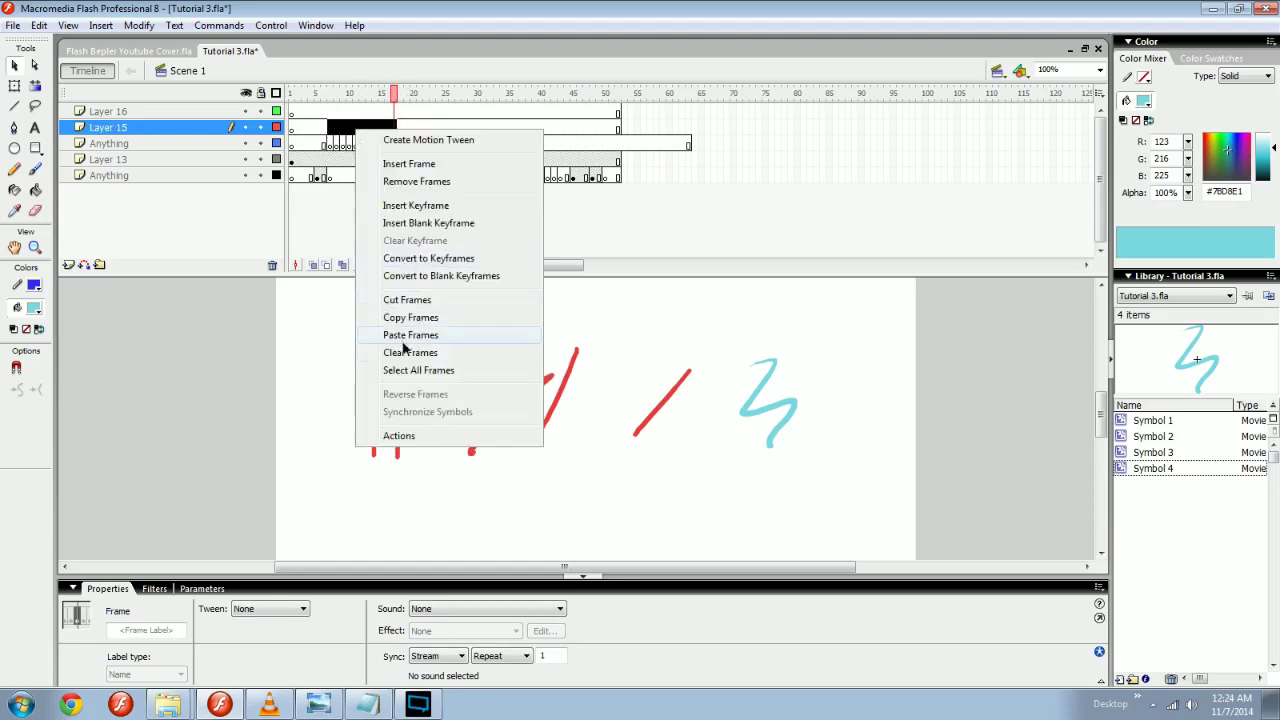
{"action": "left_click", "coordinate": [420, 335]}
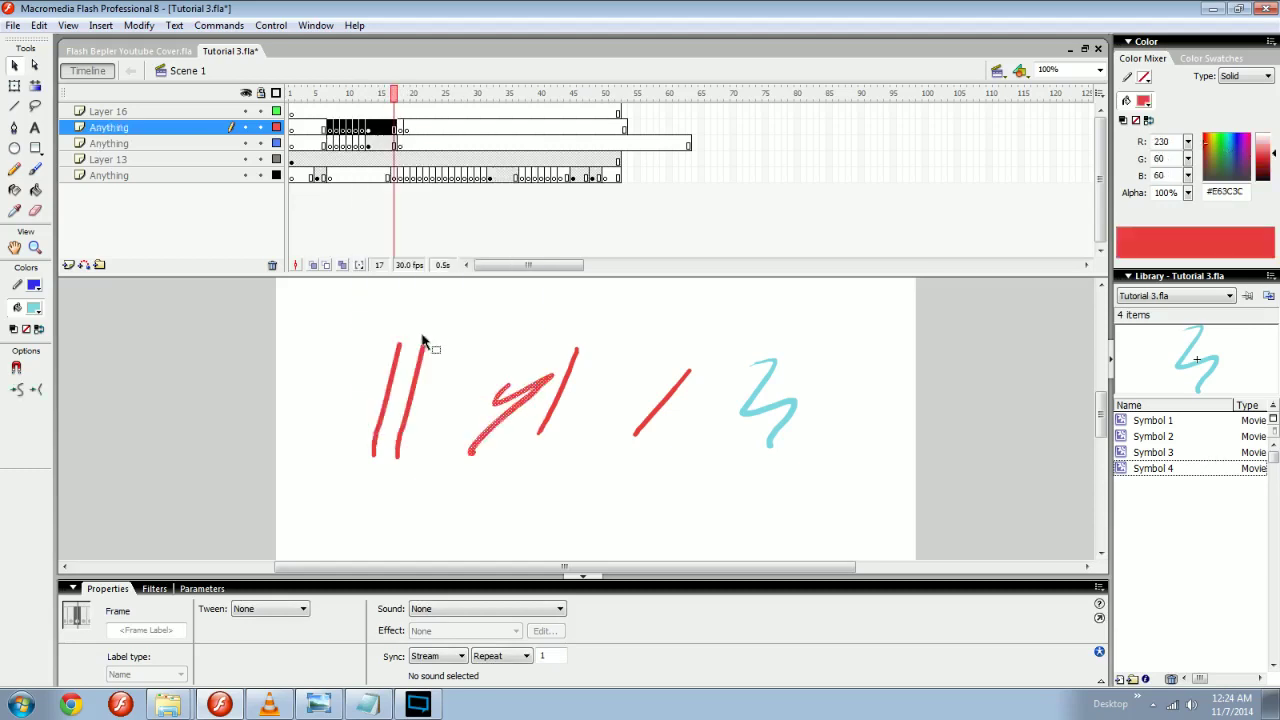
{"action": "left_click", "coordinate": [401, 129]}
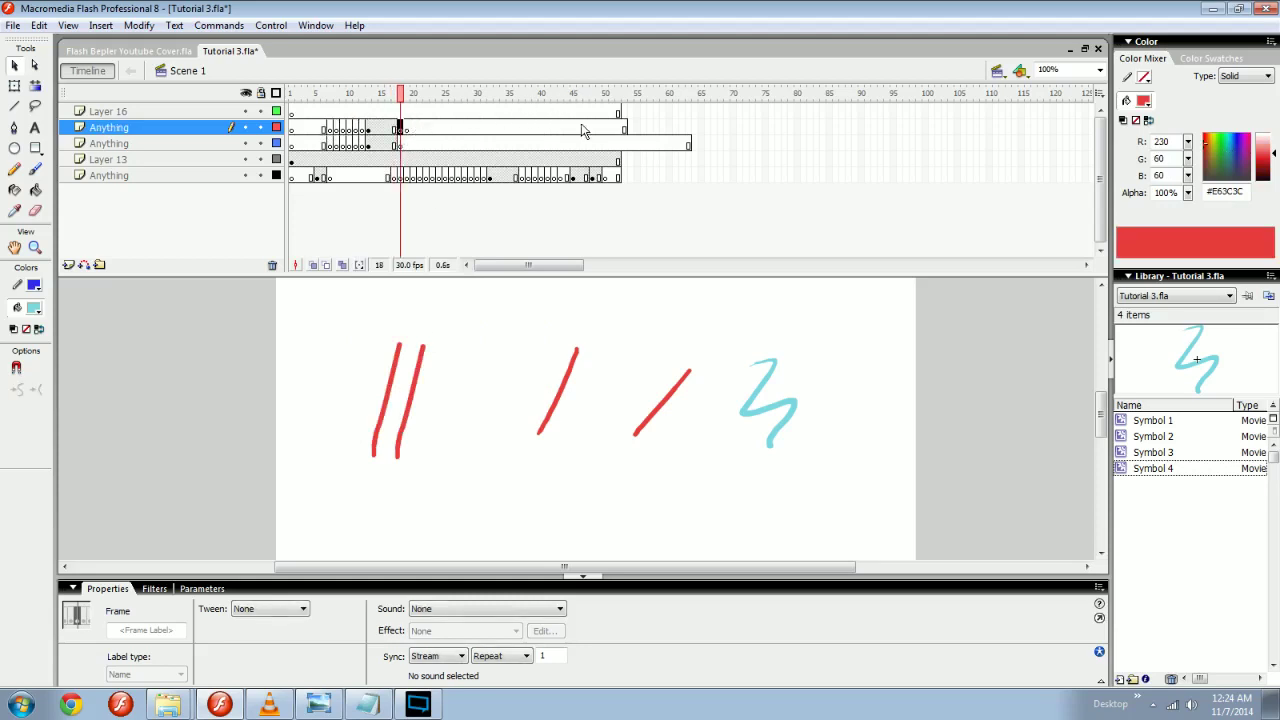
{"action": "left_click", "coordinate": [407, 95]}
Cut frames 32 to 42 from the lowest Anything layer.
{"action": "left_click_drag", "start_coordinate": [491, 180], "coordinate": [556, 178]}
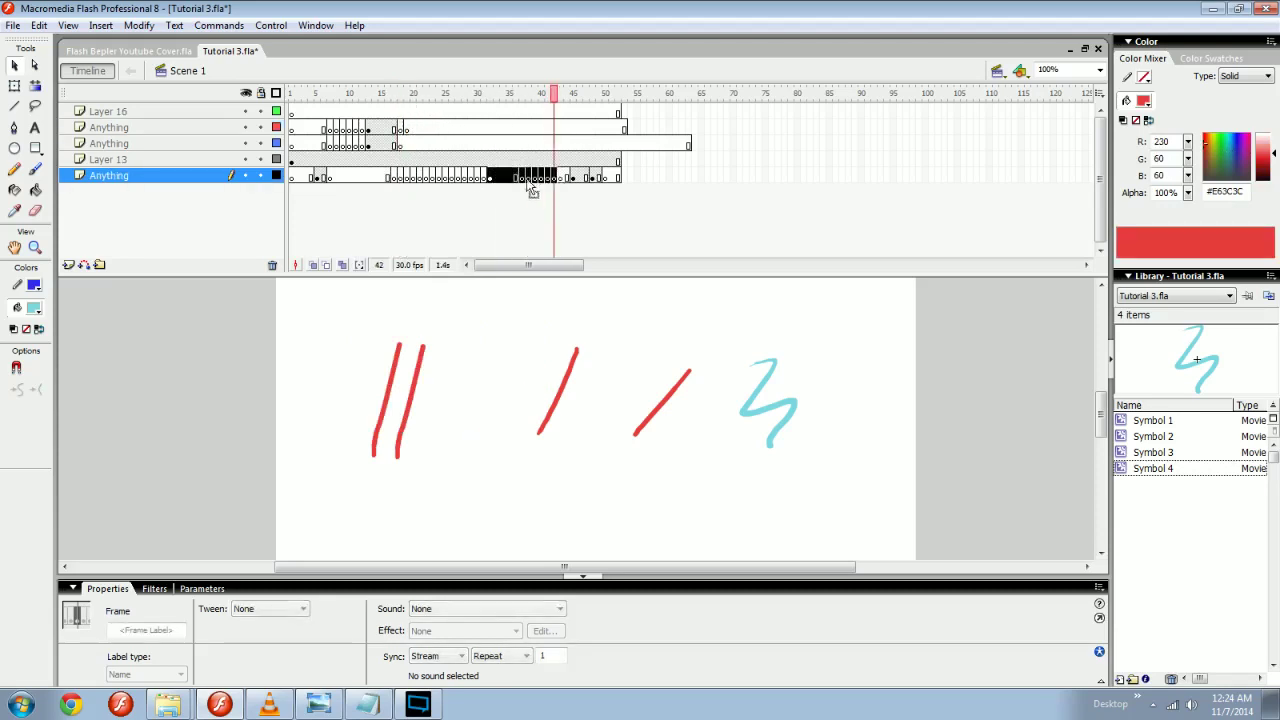
{"action": "right_click", "coordinate": [526, 178]}
{"action": "left_click", "coordinate": [563, 347]}
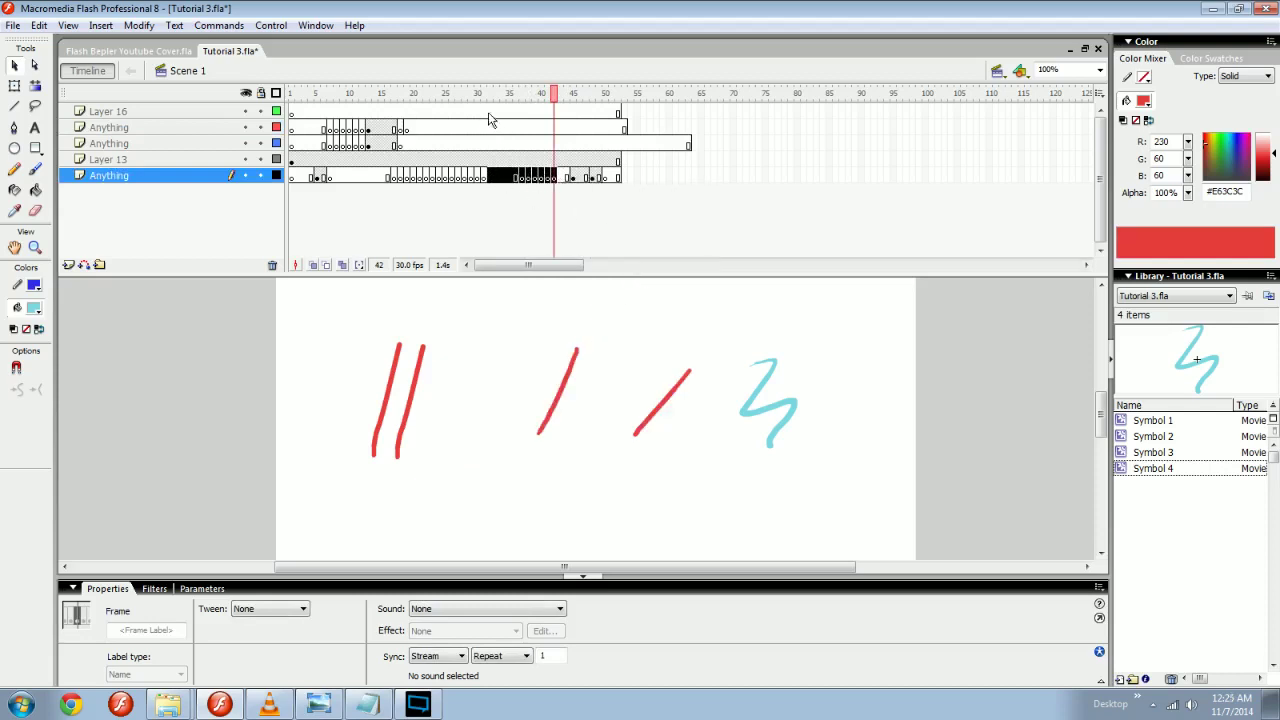
Remove frames 33 to 42 from the lowest Anything layer.
{"action": "left_click", "coordinate": [496, 188]}
{"action": "left_click_drag", "start_coordinate": [497, 178], "coordinate": [553, 180]}
{"action": "left_click", "coordinate": [515, 189]}
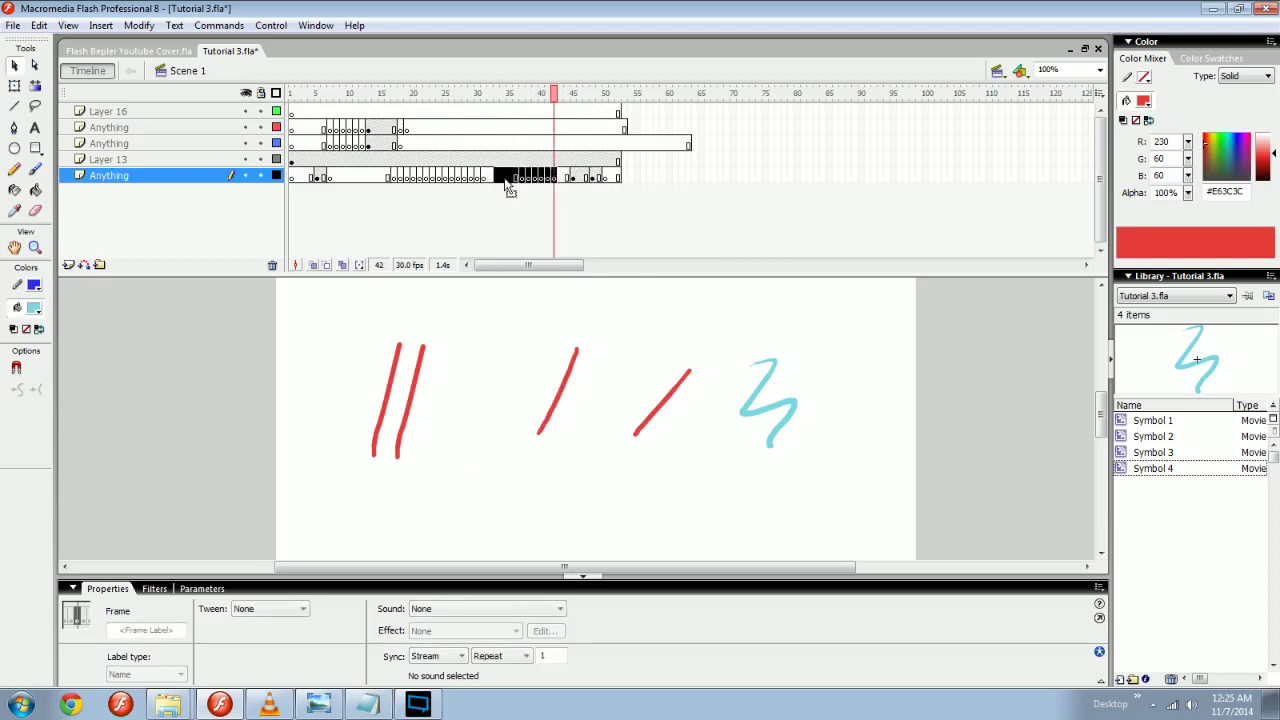
{"action": "right_click", "coordinate": [538, 176]}
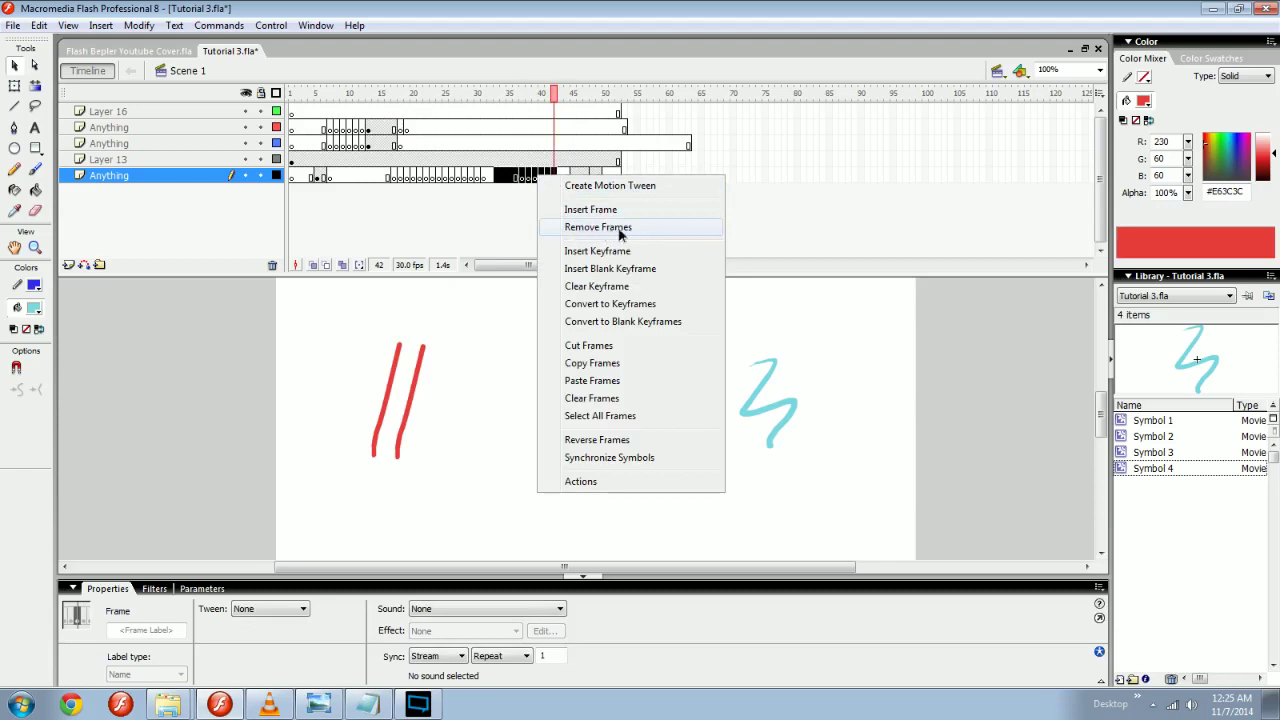
{"action": "left_click", "coordinate": [619, 229]}
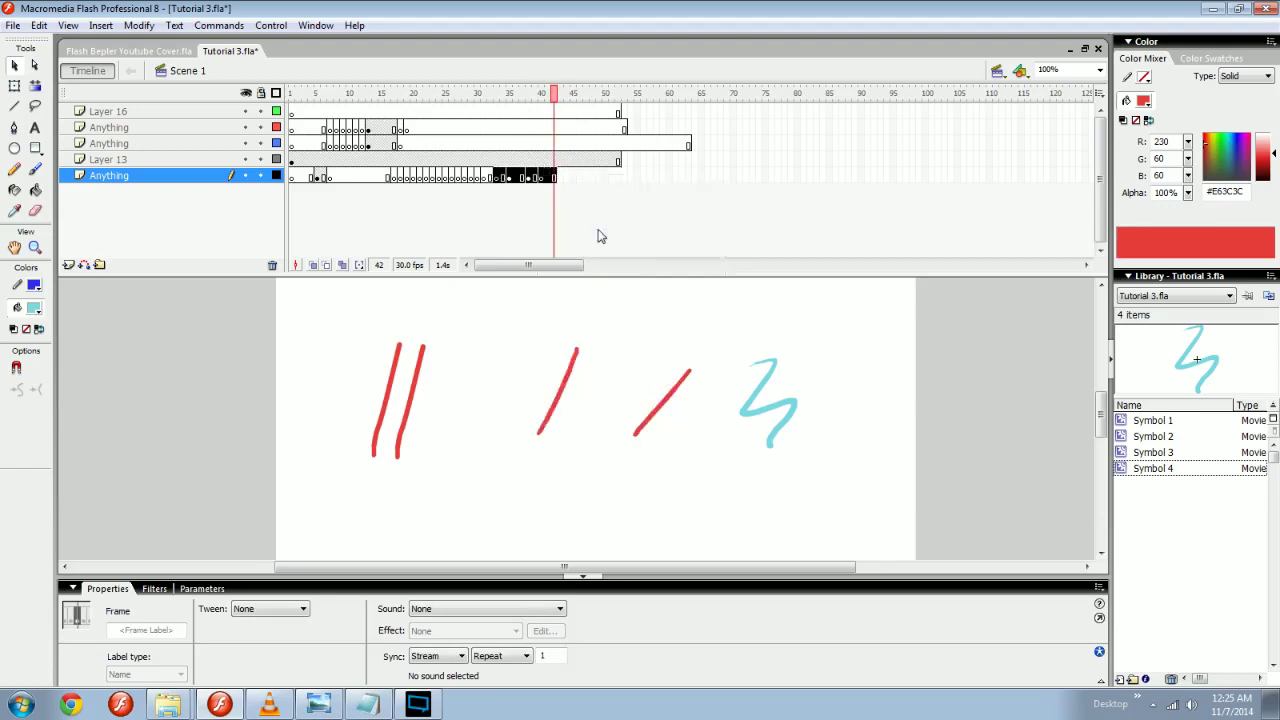
{"action": "left_click", "coordinate": [540, 200]}
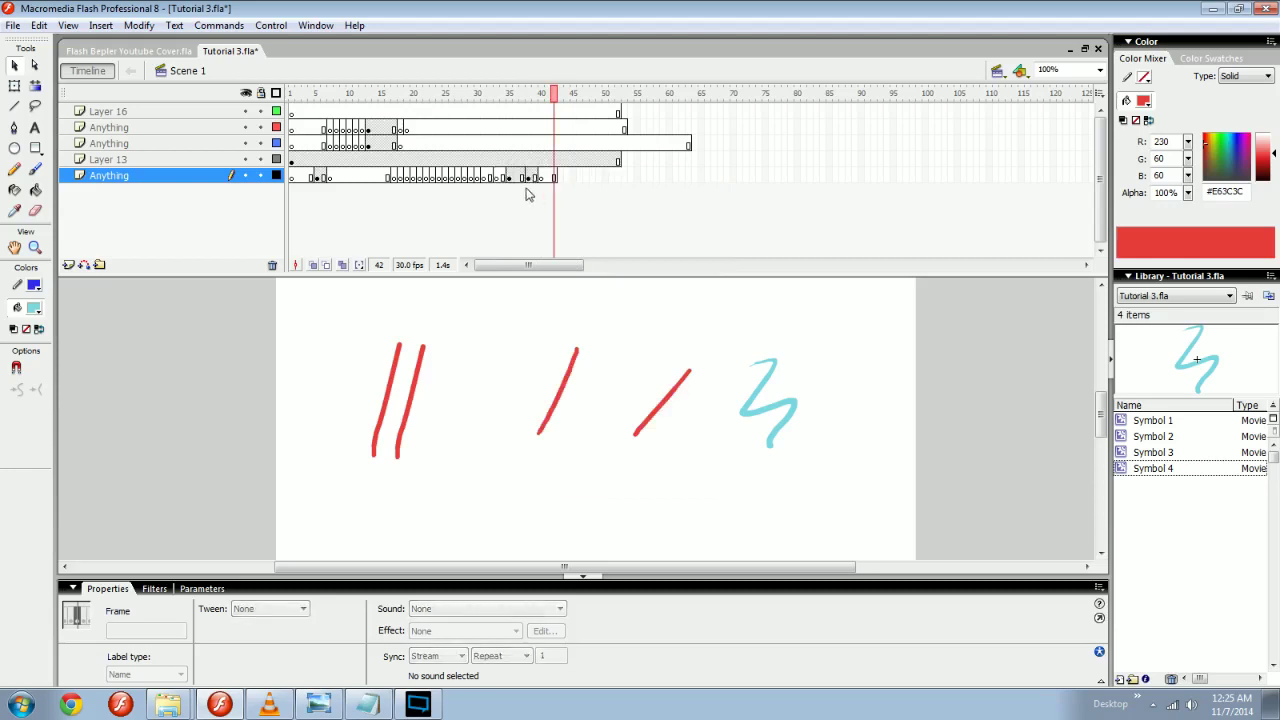
Paste the cut frames into Layer 16 at frame 31.
{"action": "left_click_drag", "start_coordinate": [554, 102], "coordinate": [487, 102]}
{"action": "right_click", "coordinate": [485, 112]}
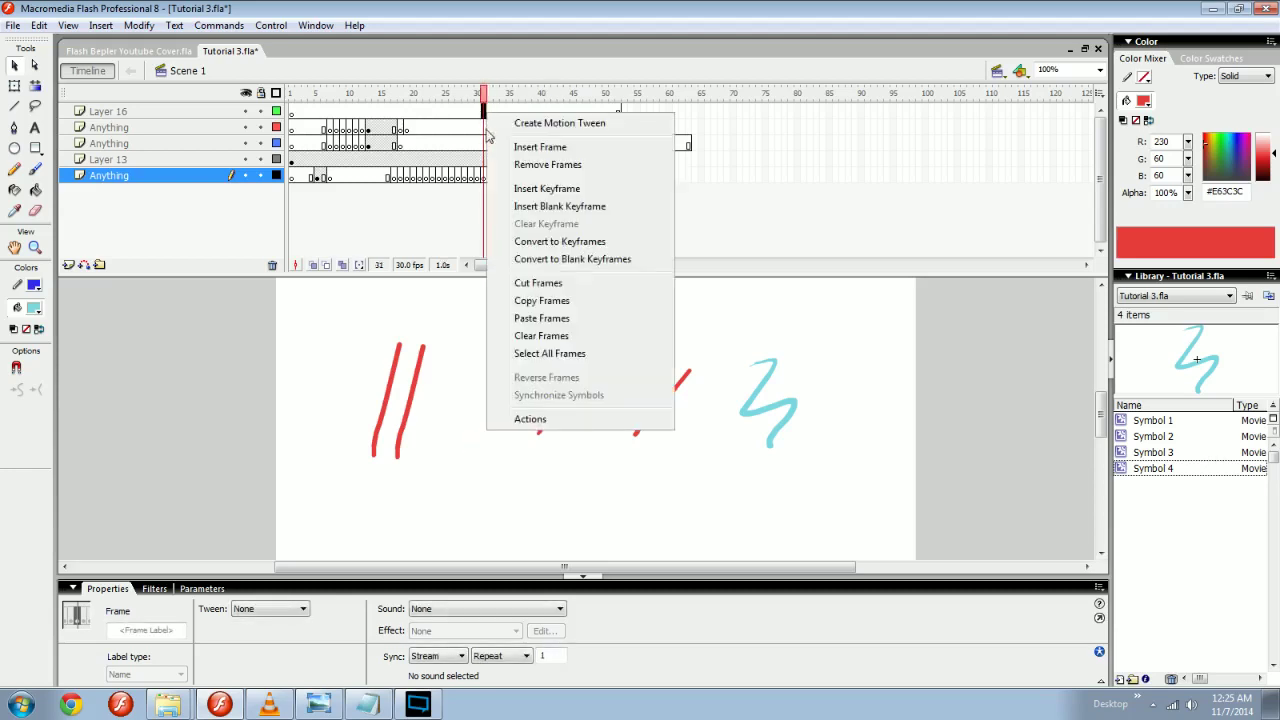
{"action": "left_click", "coordinate": [541, 318]}
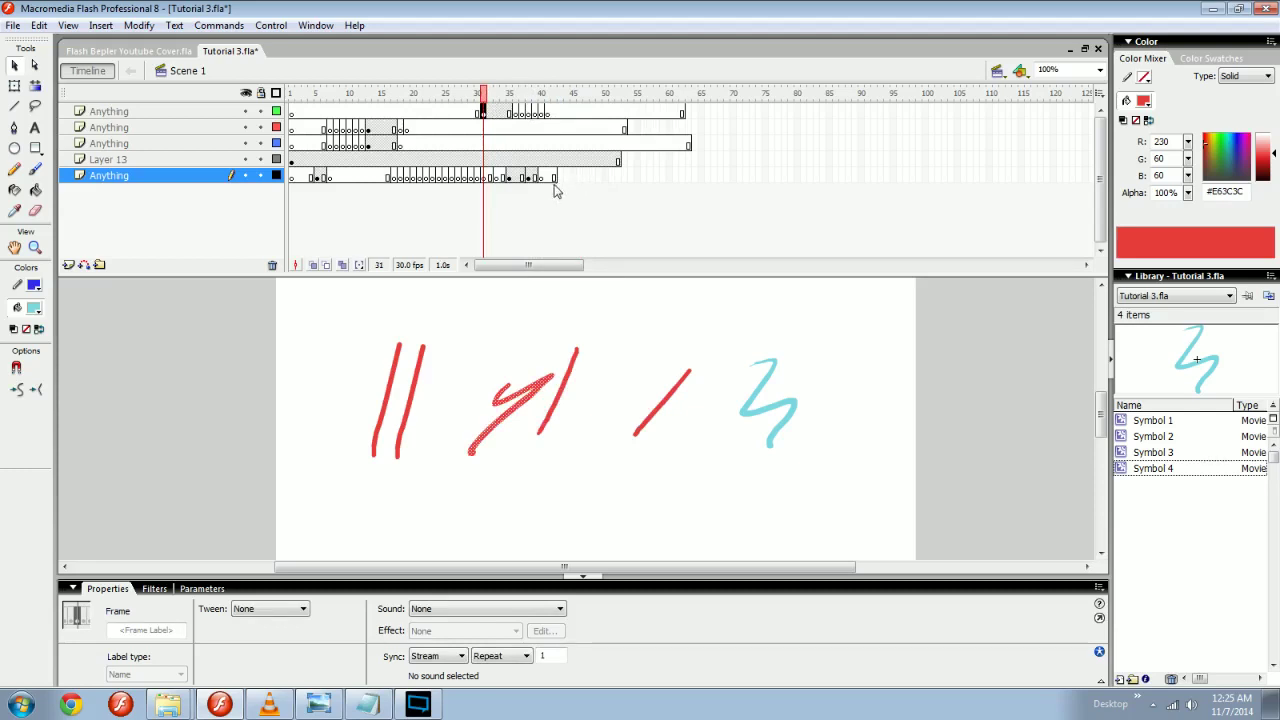
Try the Tiny and Small frame sizes for the timeline.
{"action": "left_click", "coordinate": [1100, 92]}
{"action": "left_click", "coordinate": [1125, 106]}
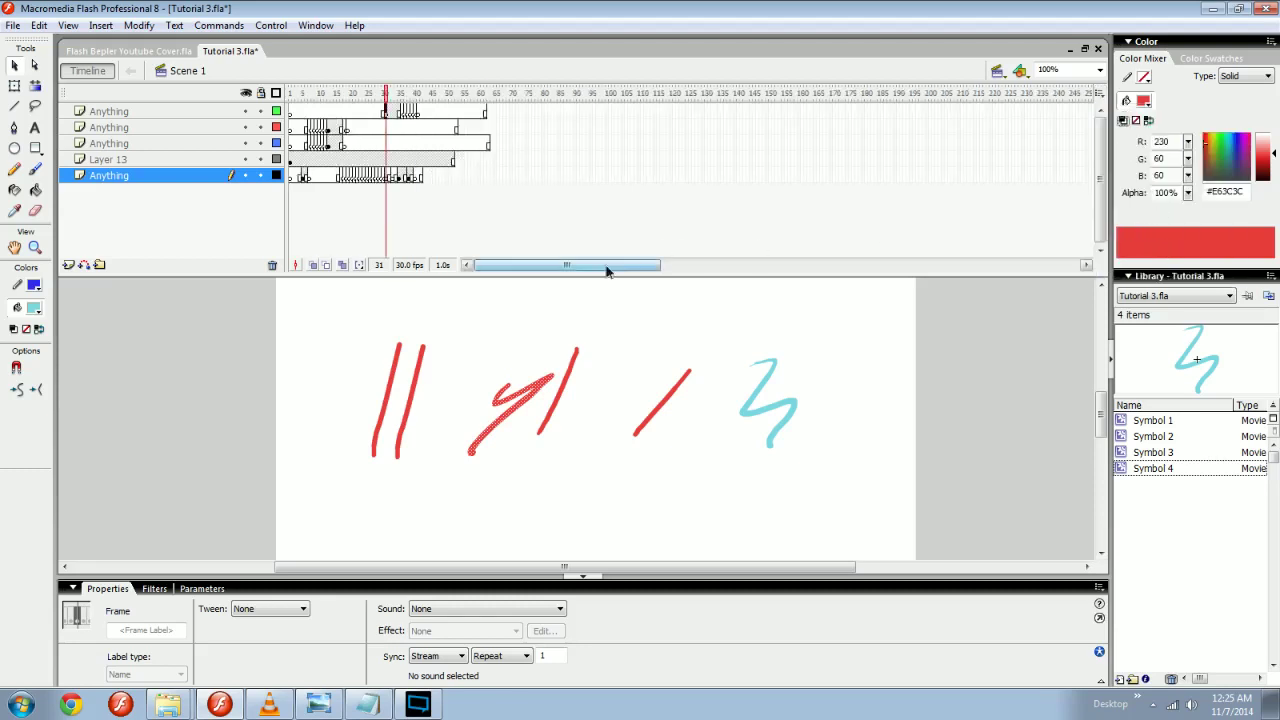
{"action": "left_click", "coordinate": [1100, 93]}
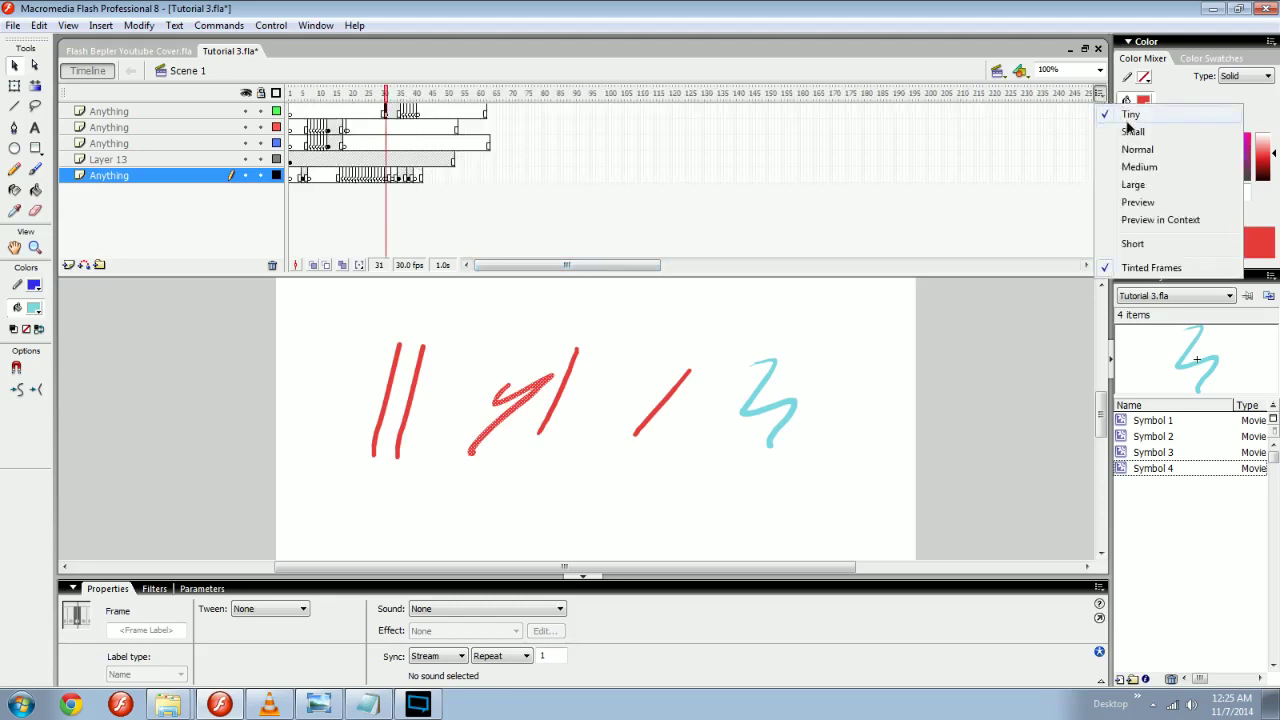
{"action": "left_click", "coordinate": [1133, 131]}
Switch the timeline frames to Preview and examine the thumbnails across the layers.
{"action": "left_click", "coordinate": [1100, 93]}
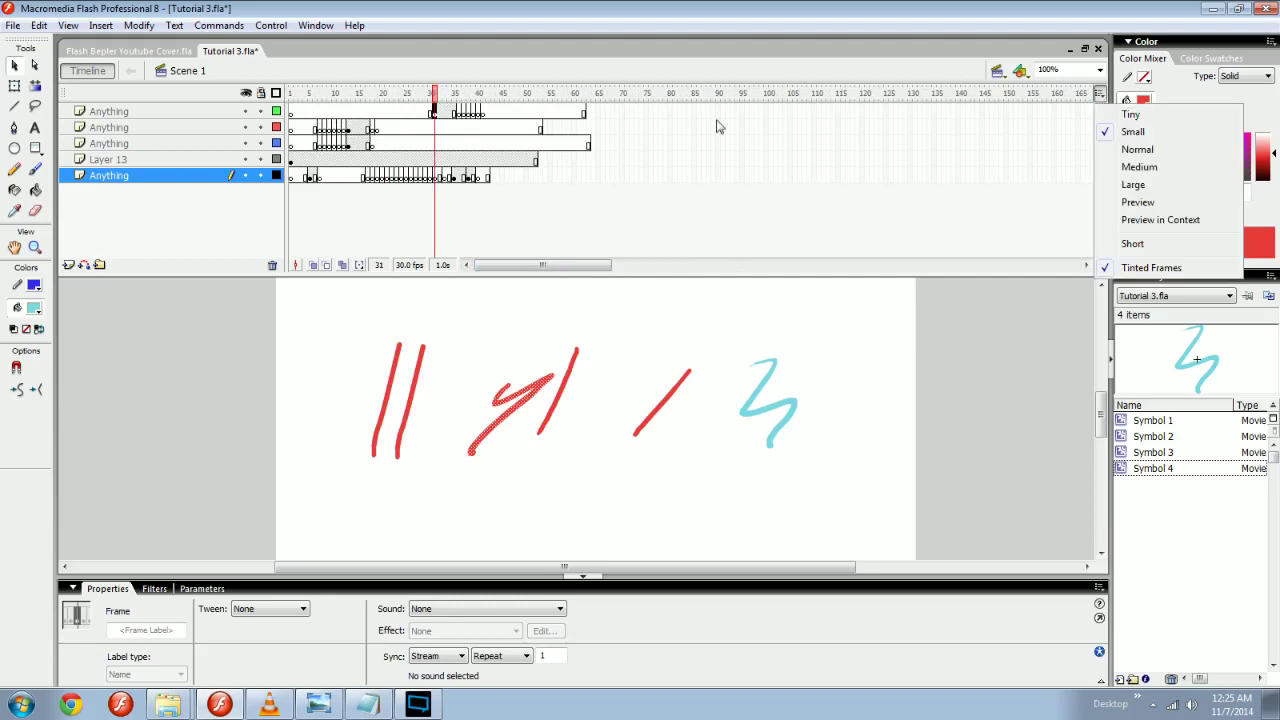
{"action": "left_click", "coordinate": [1137, 203]}
{"action": "left_click_drag", "start_coordinate": [1099, 149], "coordinate": [1100, 180]}
{"action": "mouse_move", "coordinate": [490, 266]}
{"action": "left_mouse_down"}
{"action": "mouse_move", "coordinate": [526, 264]}
{"action": "mouse_move", "coordinate": [500, 264]}
{"action": "left_mouse_up"}
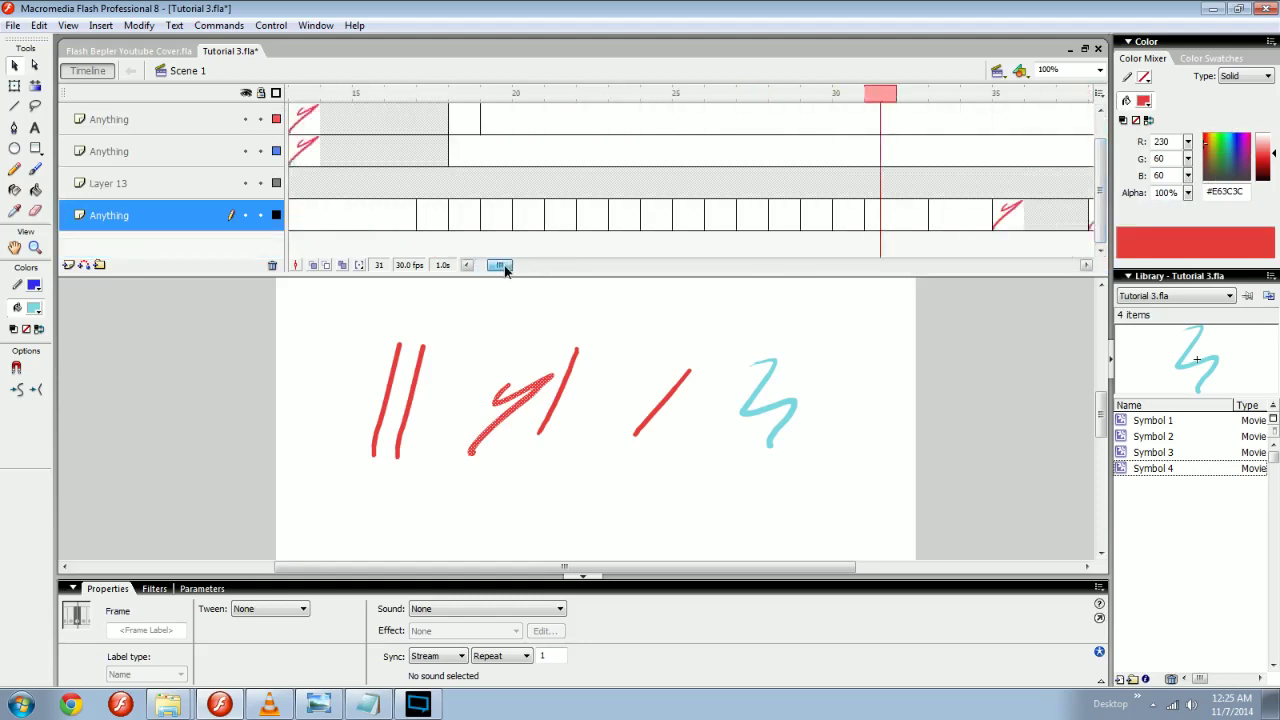
Switch the timeline frames to Preview in Context and examine the thumbnails from frame 1.
{"action": "left_click", "coordinate": [1098, 94]}
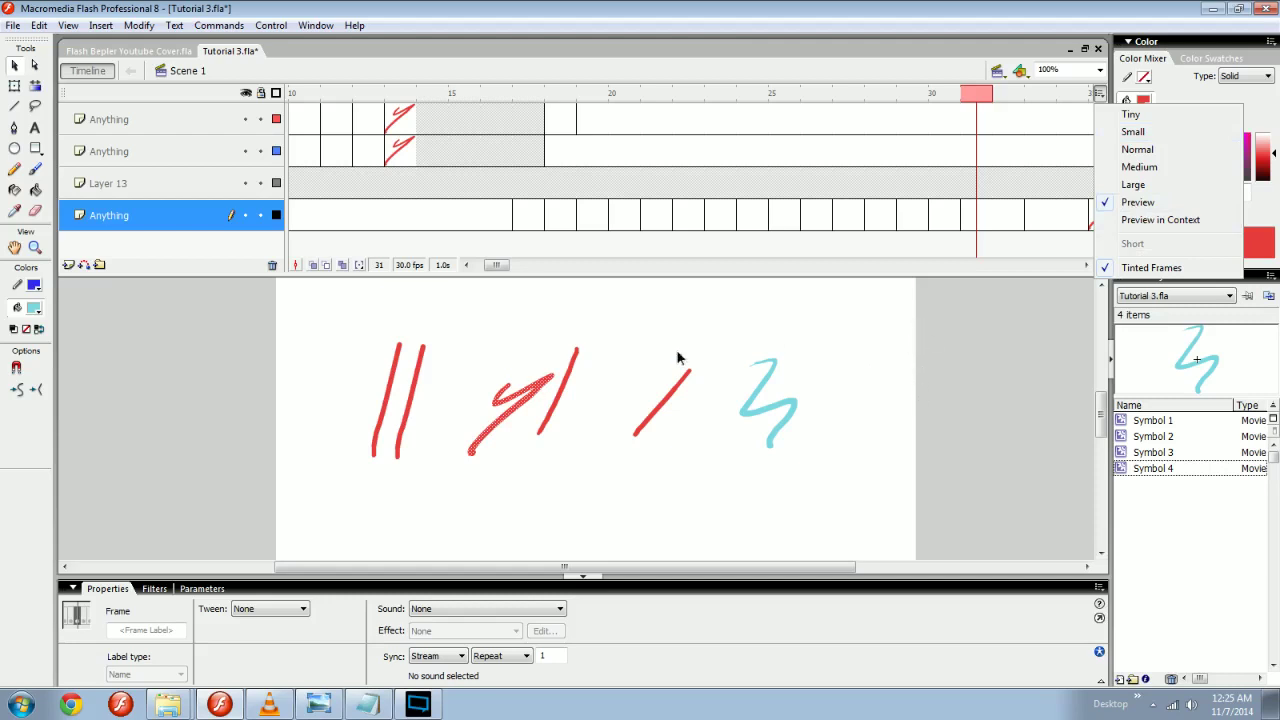
{"action": "left_click", "coordinate": [1130, 220]}
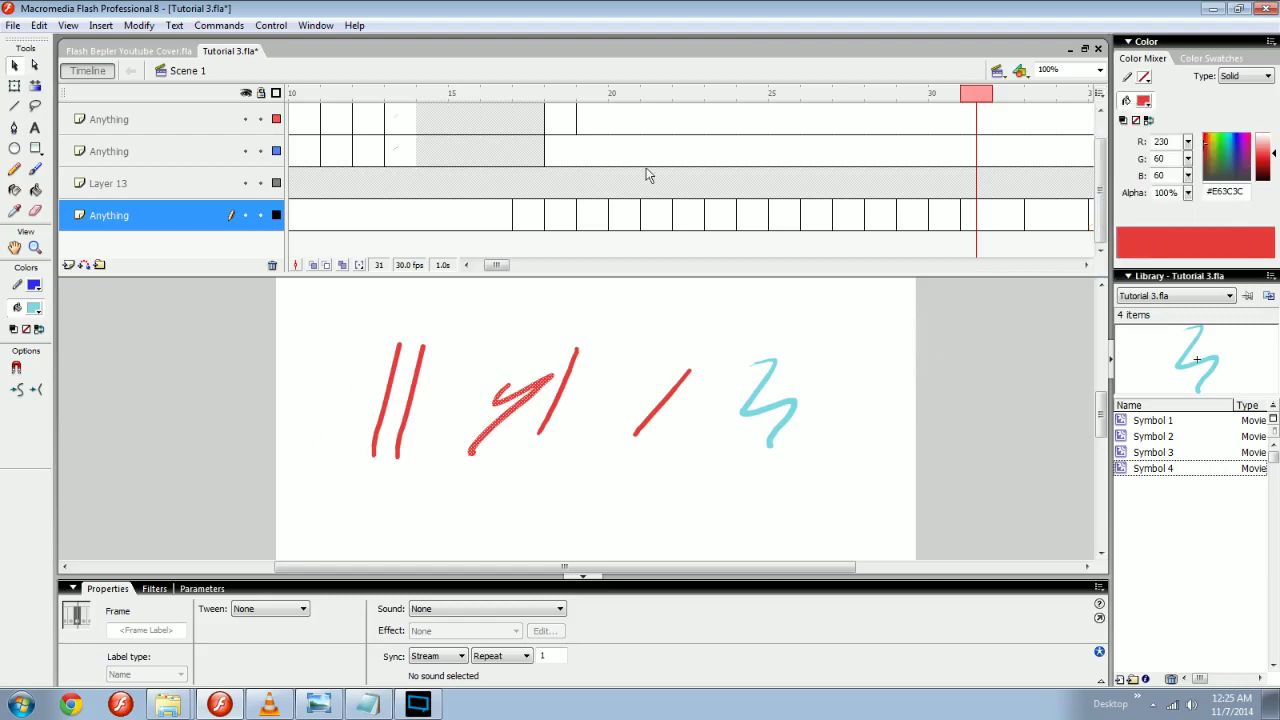
{"action": "left_click_drag", "start_coordinate": [495, 264], "coordinate": [486, 264]}
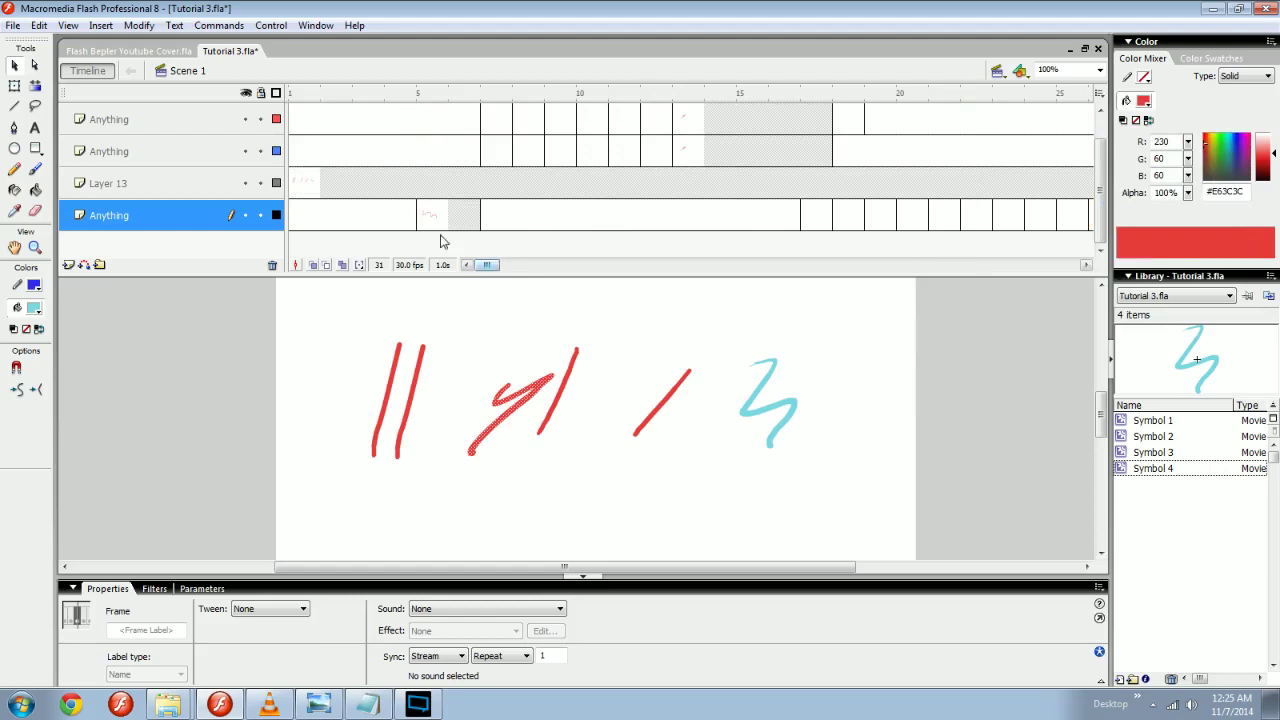
Zoom the stage out to 50% and brush a long blue line across its lower part at frame 15 of the second-highest Anything layer.
{"action": "key", "text": "ctrl+minus"}
{"action": "key", "text": "b"}
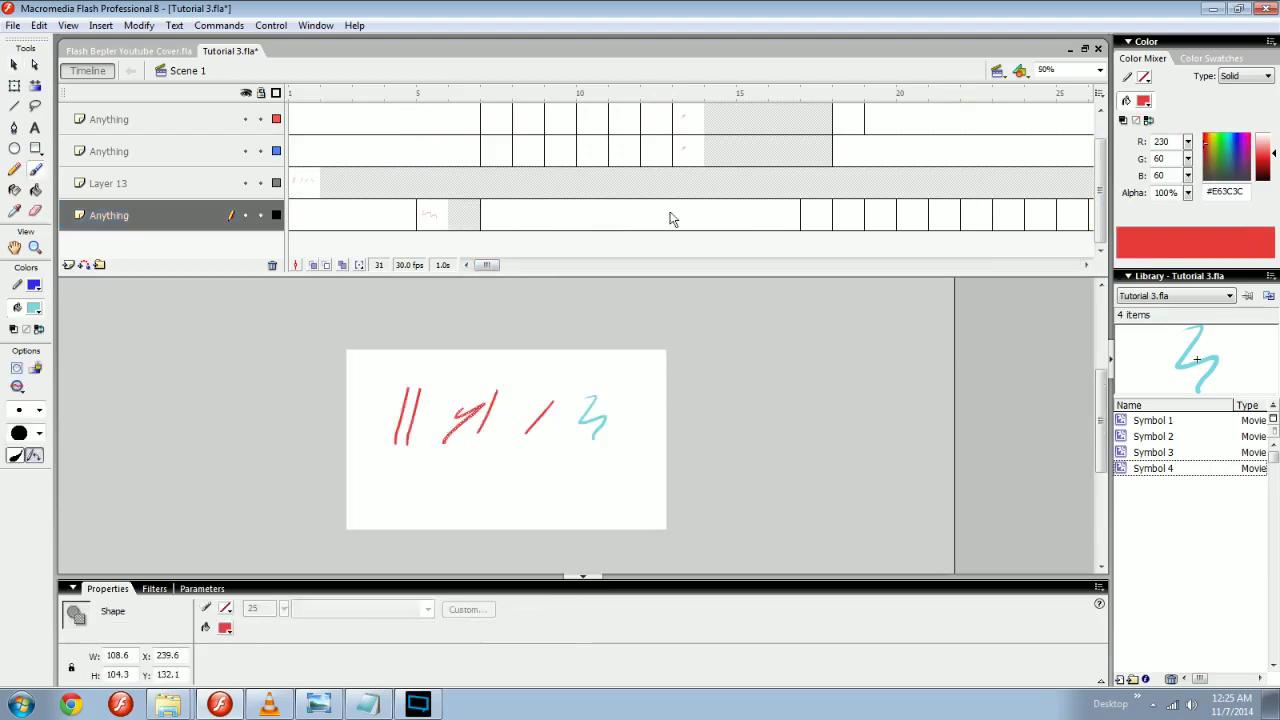
{"action": "left_click", "coordinate": [756, 129]}
{"action": "mouse_move", "coordinate": [348, 482]}
{"action": "left_mouse_down"}
{"action": "mouse_move", "coordinate": [519, 491]}
{"action": "mouse_move", "coordinate": [680, 477]}
{"action": "left_mouse_up"}
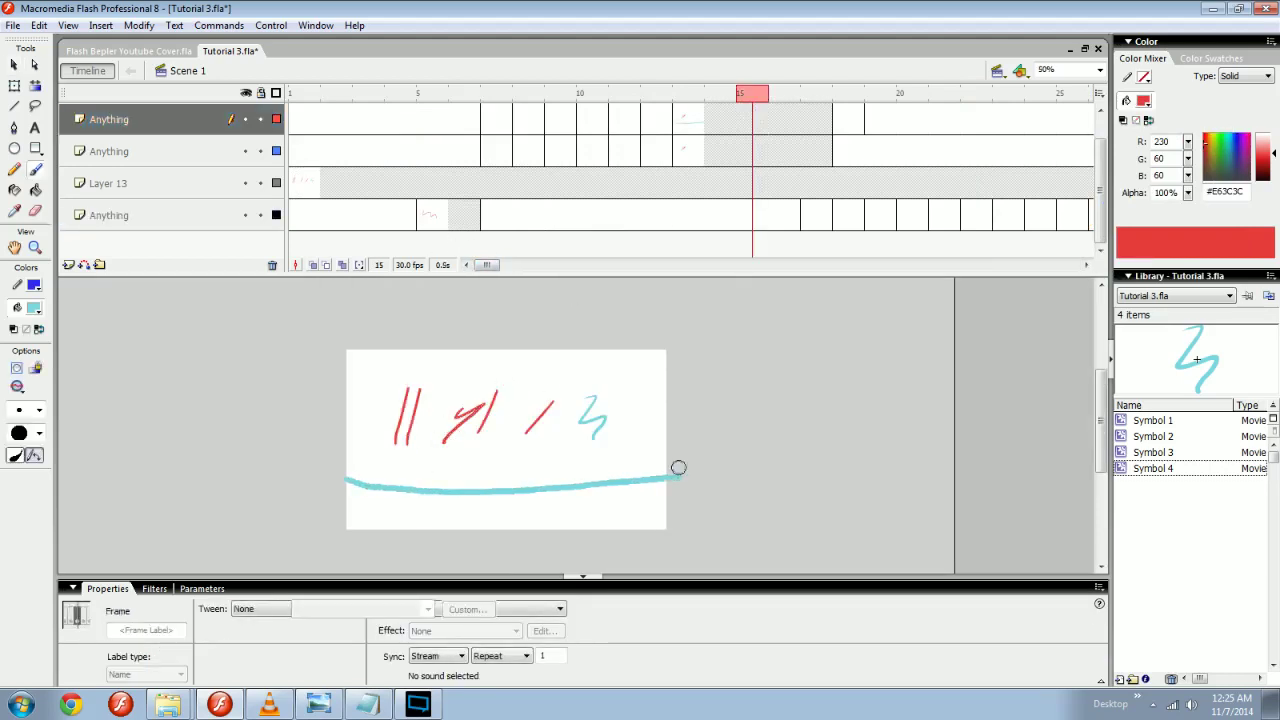
Brush a short blue stroke outside the stage's upper right corner and delete it.
{"action": "left_click_drag", "start_coordinate": [678, 342], "coordinate": [726, 369]}
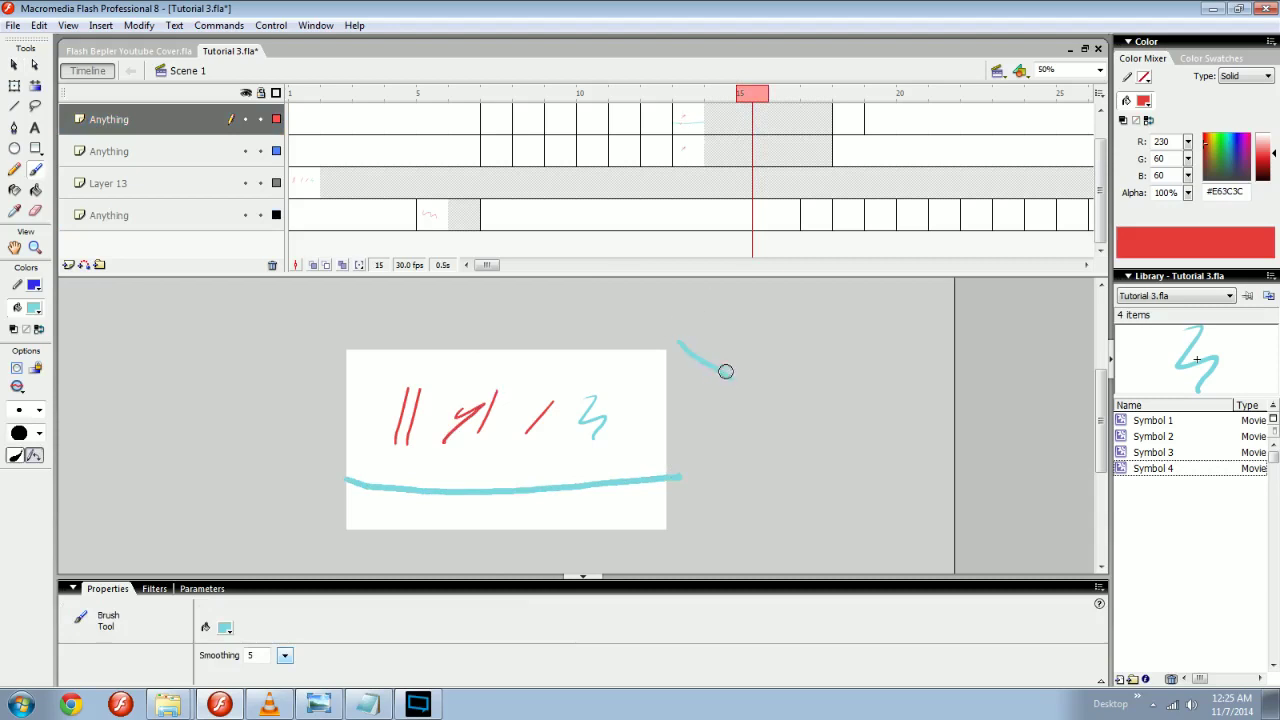
{"action": "key", "text": "v"}
{"action": "left_click_drag", "start_coordinate": [766, 309], "coordinate": [652, 400]}
{"action": "key", "text": "Delete"}
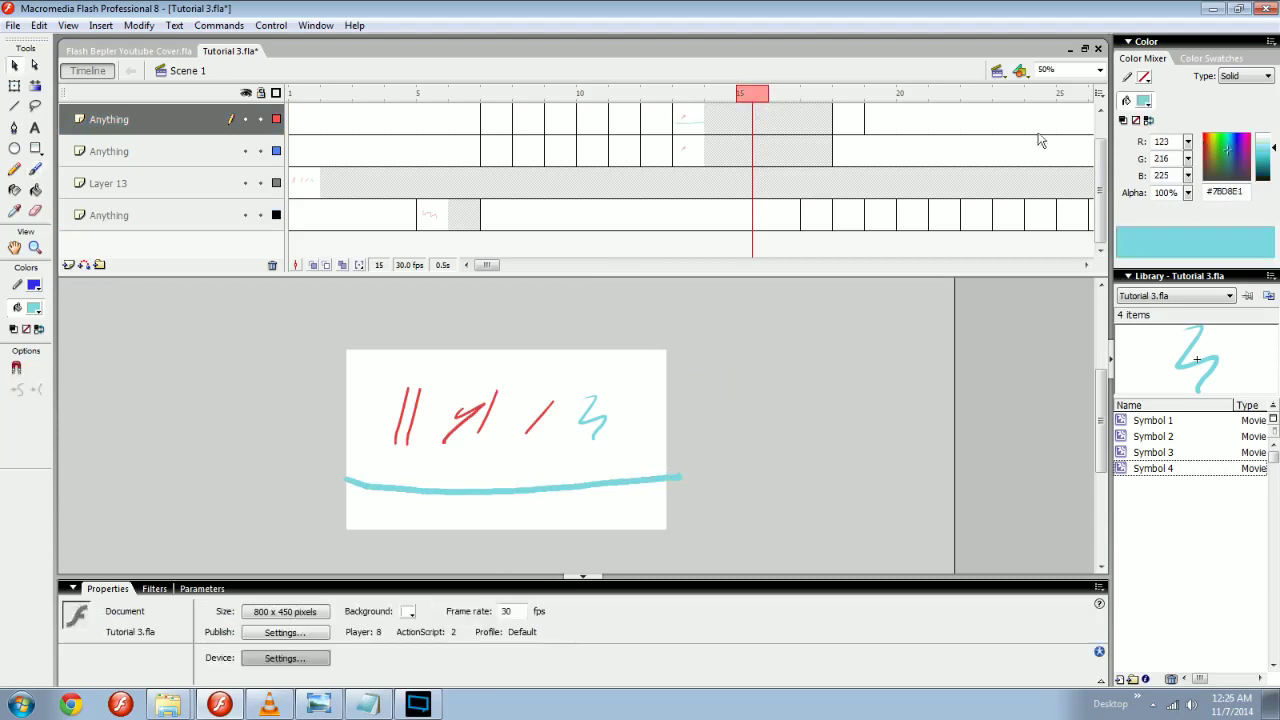
Set the timeline frame size to Normal and turn on Short layer rows.
{"action": "left_click", "coordinate": [1099, 93]}
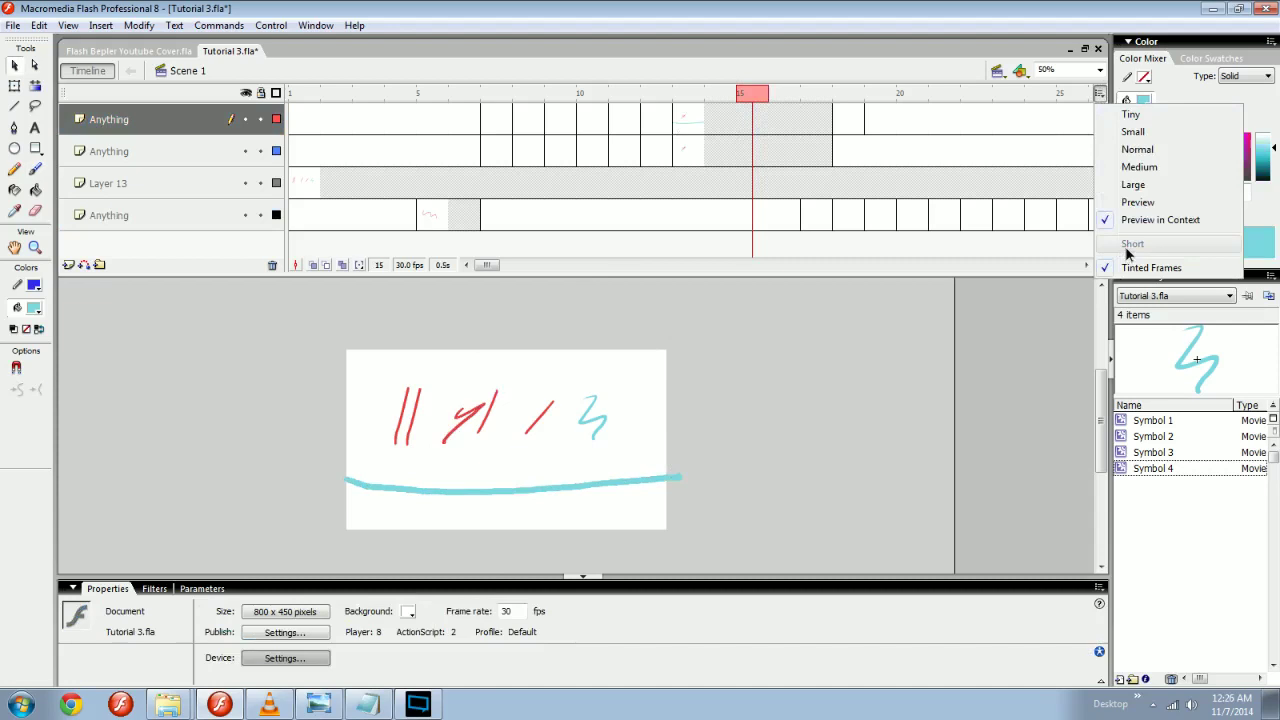
{"action": "left_click", "coordinate": [1136, 149]}
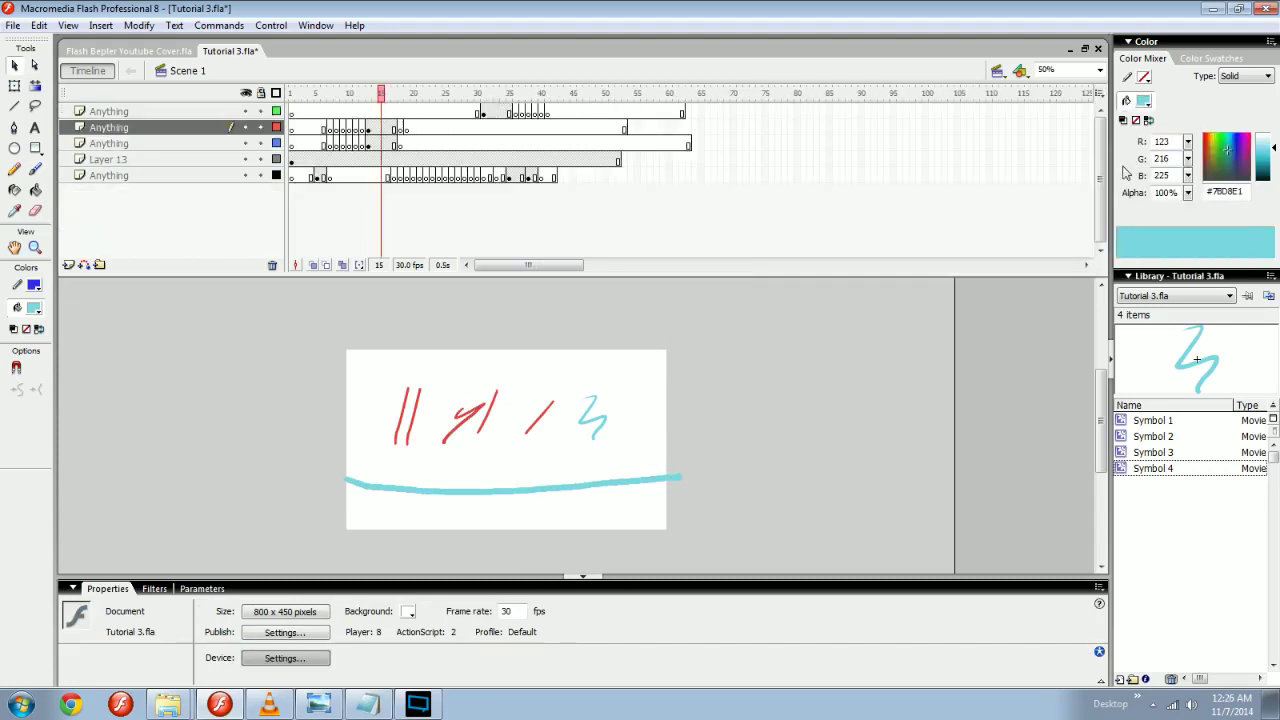
{"action": "left_click", "coordinate": [1099, 93]}
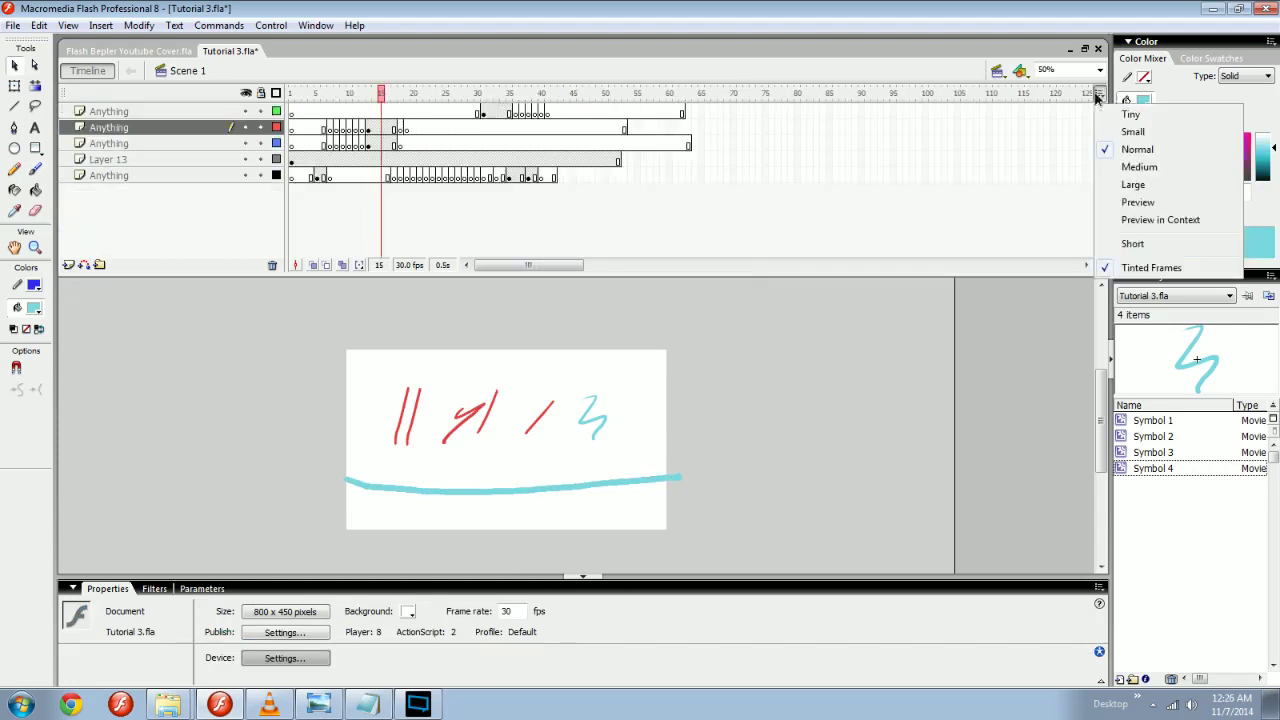
{"action": "left_click", "coordinate": [1134, 244]}
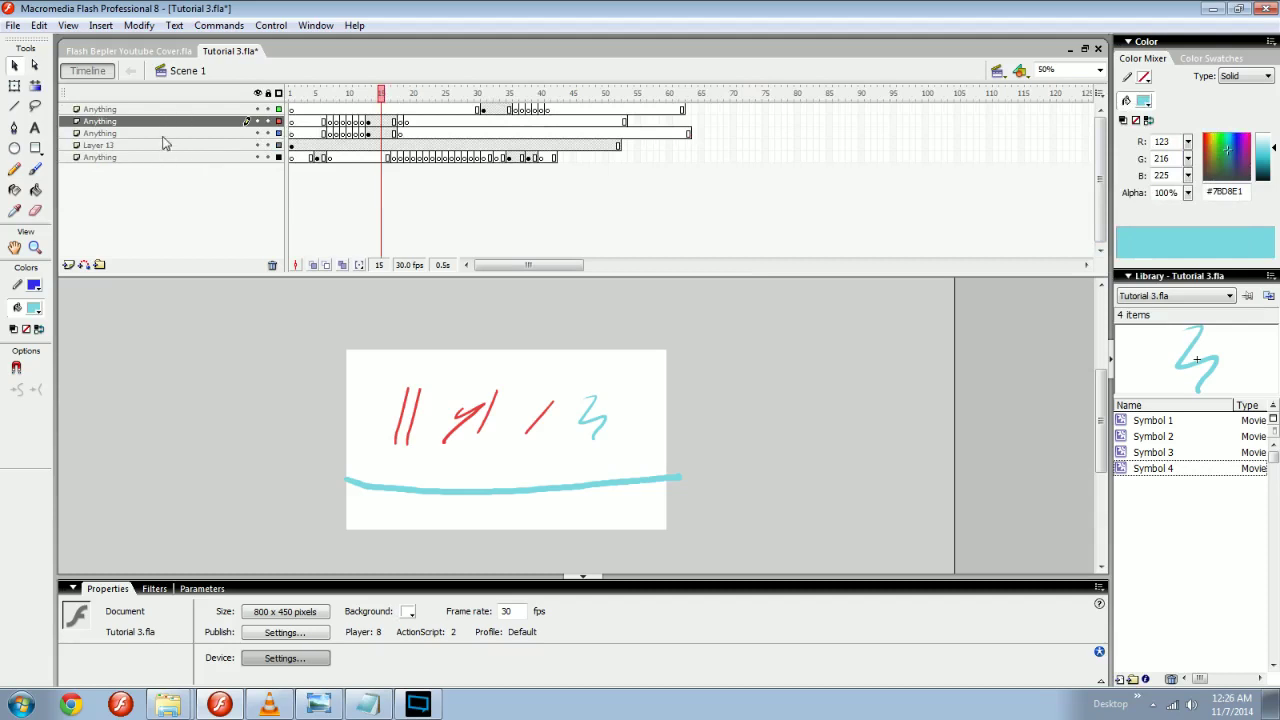
Turn Tinted Frames off, check frame 32 of the uppermost Anything layer, and turn the tint back on.
{"action": "left_click", "coordinate": [1099, 94]}
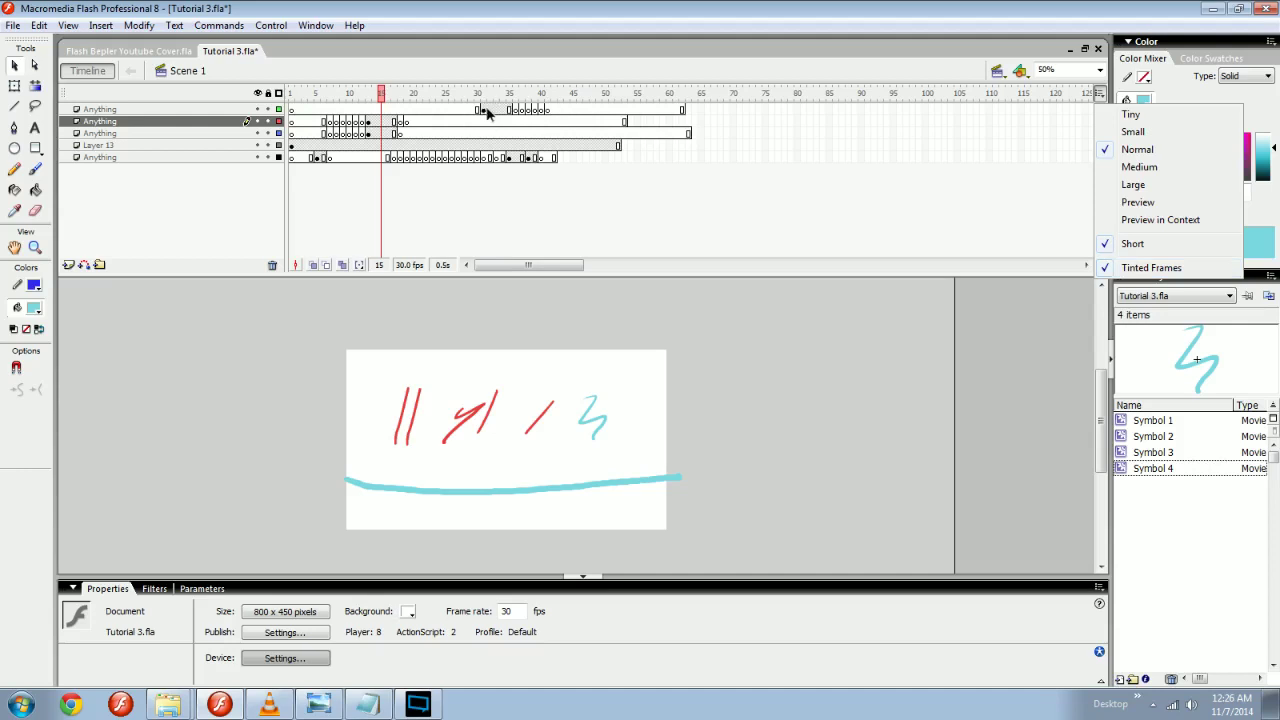
{"action": "left_click", "coordinate": [1130, 268]}
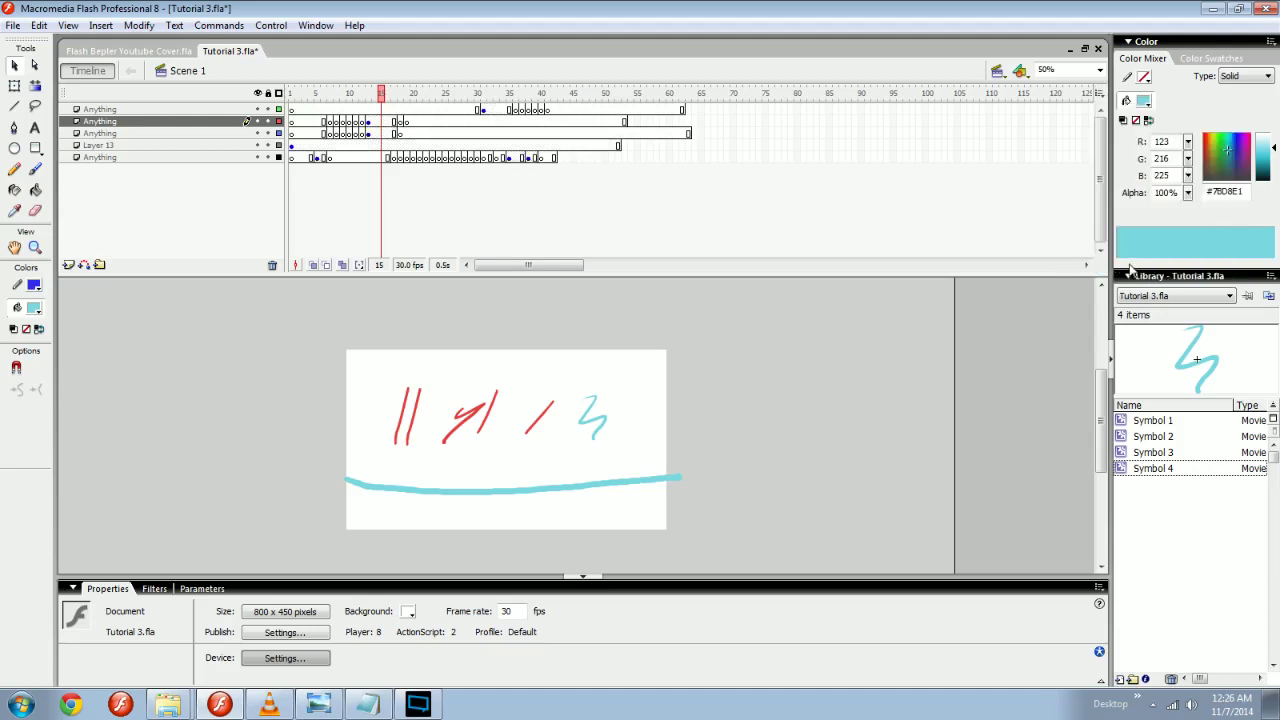
{"action": "left_click", "coordinate": [490, 109]}
{"action": "left_click", "coordinate": [1099, 93]}
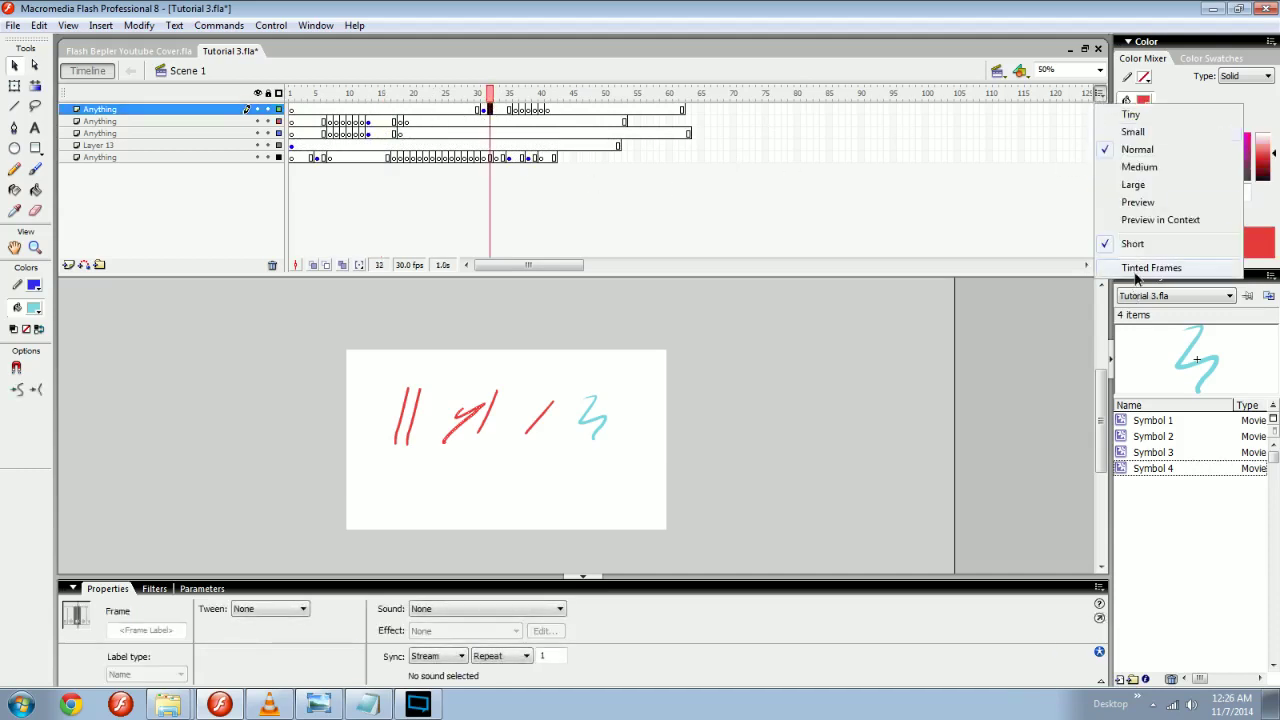
{"action": "left_click", "coordinate": [1131, 271]}
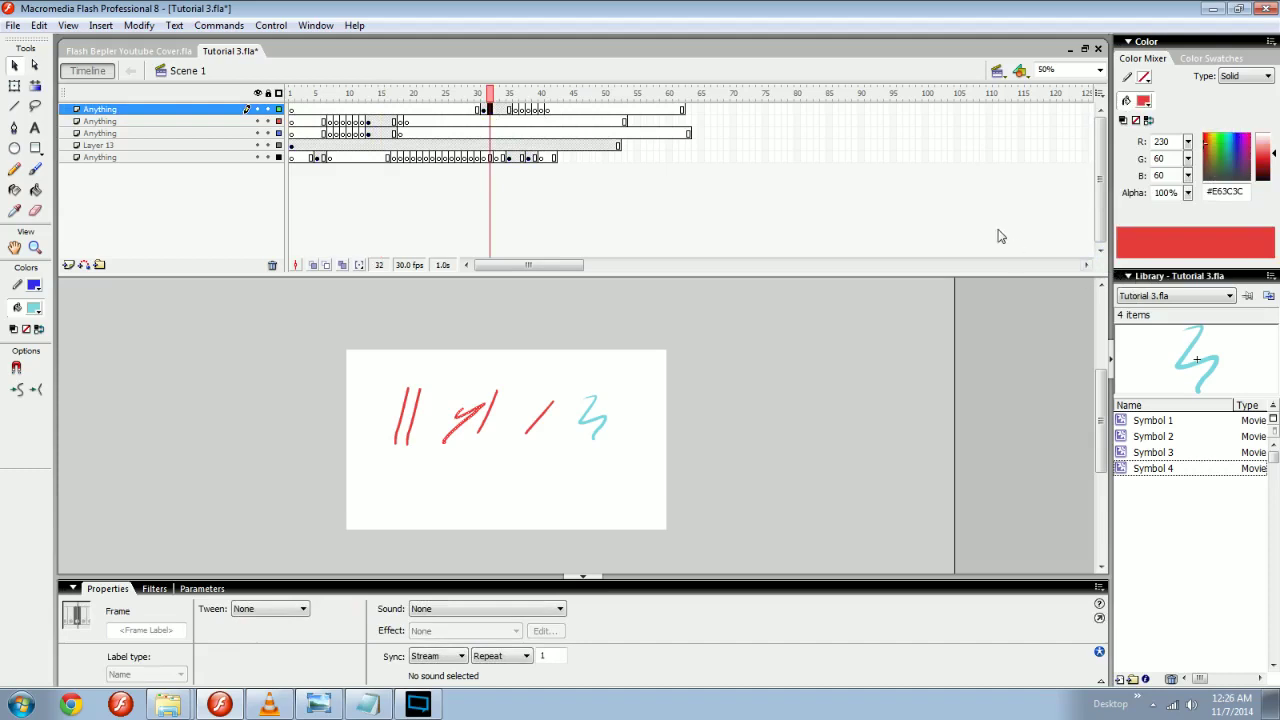
Return the stage view to 100% zoom.
{"action": "key", "text": "b"}
{"action": "left_click_drag", "start_coordinate": [832, 390], "coordinate": [832, 402]}
{"action": "key", "text": "v"}
{"action": "mouse_move", "coordinate": [574, 392]}
{"action": "left_mouse_down"}
{"action": "mouse_move", "coordinate": [580, 334]}
{"action": "mouse_move", "coordinate": [560, 414]}
{"action": "mouse_move", "coordinate": [651, 394]}
{"action": "left_mouse_up"}
{"action": "key", "text": "ctrl+1"}
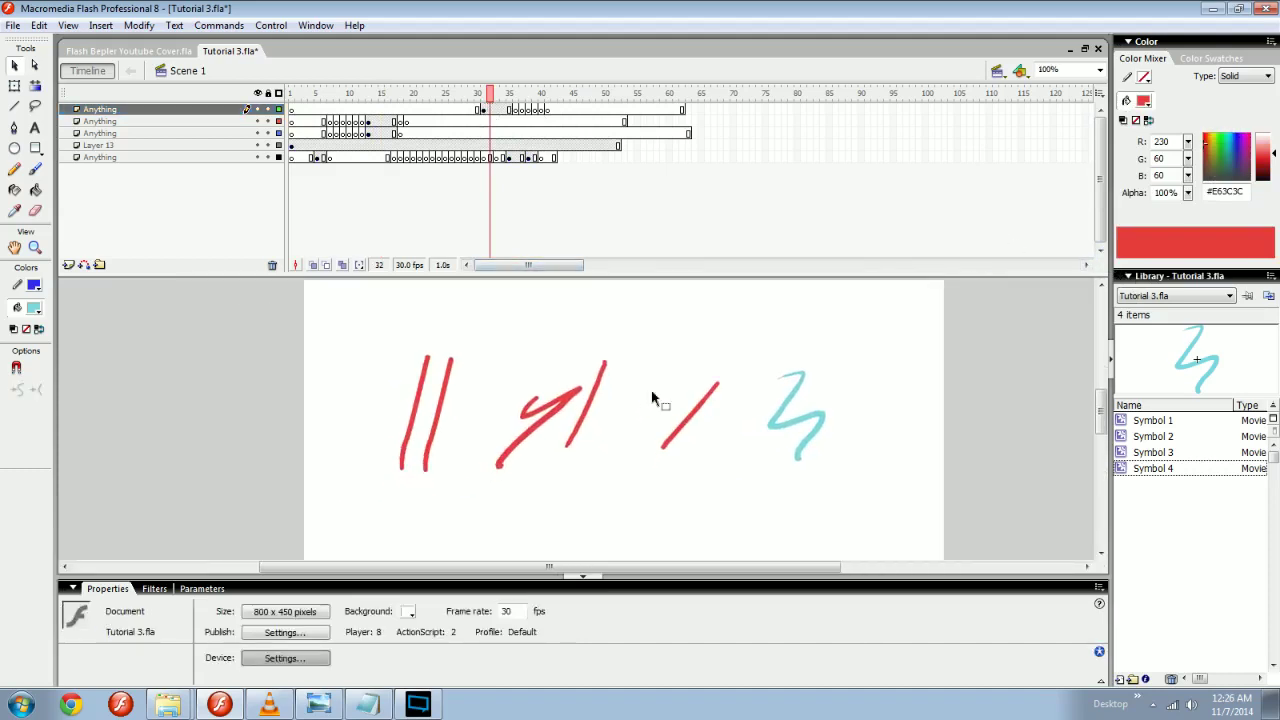
Remove frames 37 to 50 from the four layers below the uppermost Anything layer.
{"action": "left_click_drag", "start_coordinate": [518, 121], "coordinate": [605, 157]}
{"action": "right_click", "coordinate": [558, 141]}
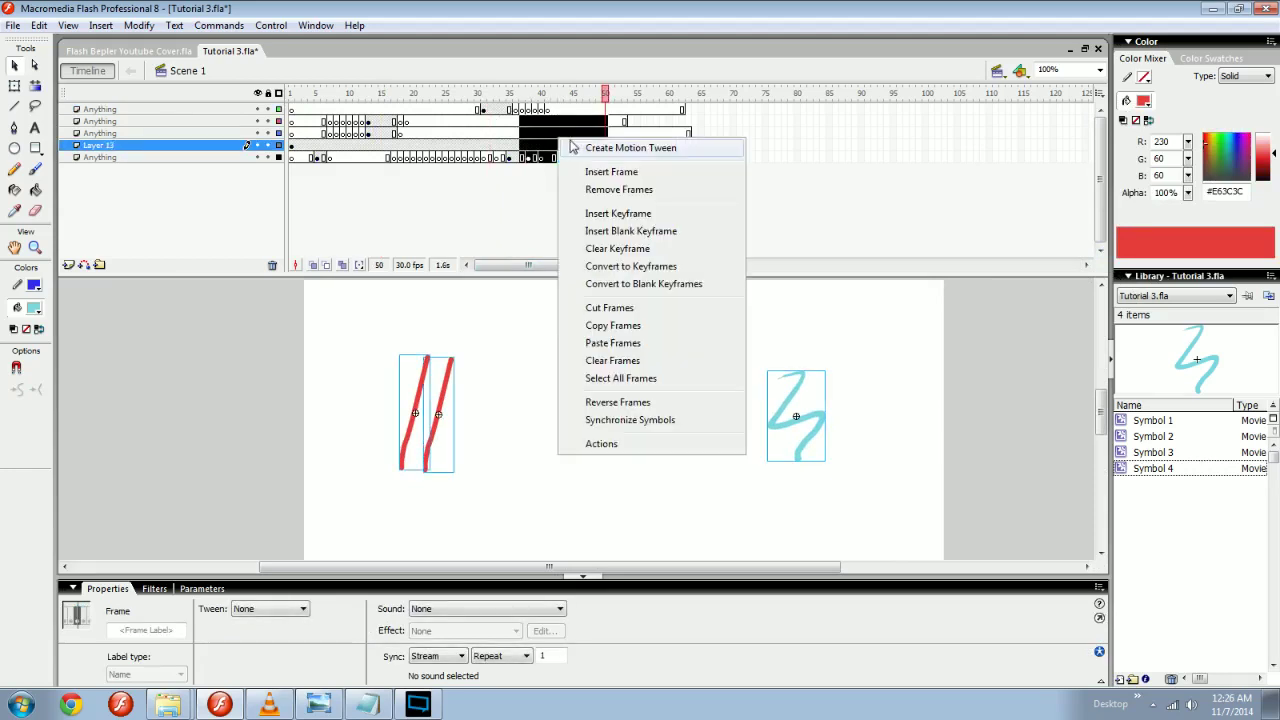
{"action": "left_click", "coordinate": [632, 190]}
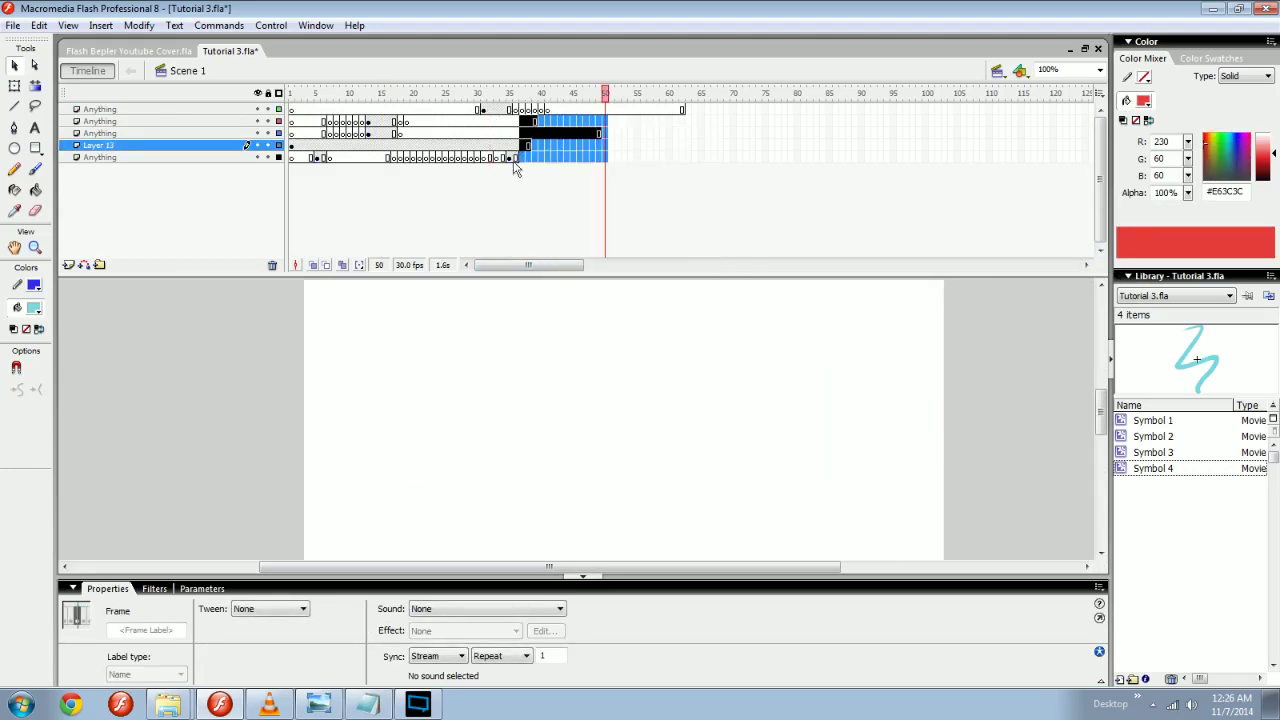
{"action": "left_click", "coordinate": [460, 145]}
{"action": "right_click", "coordinate": [458, 145]}
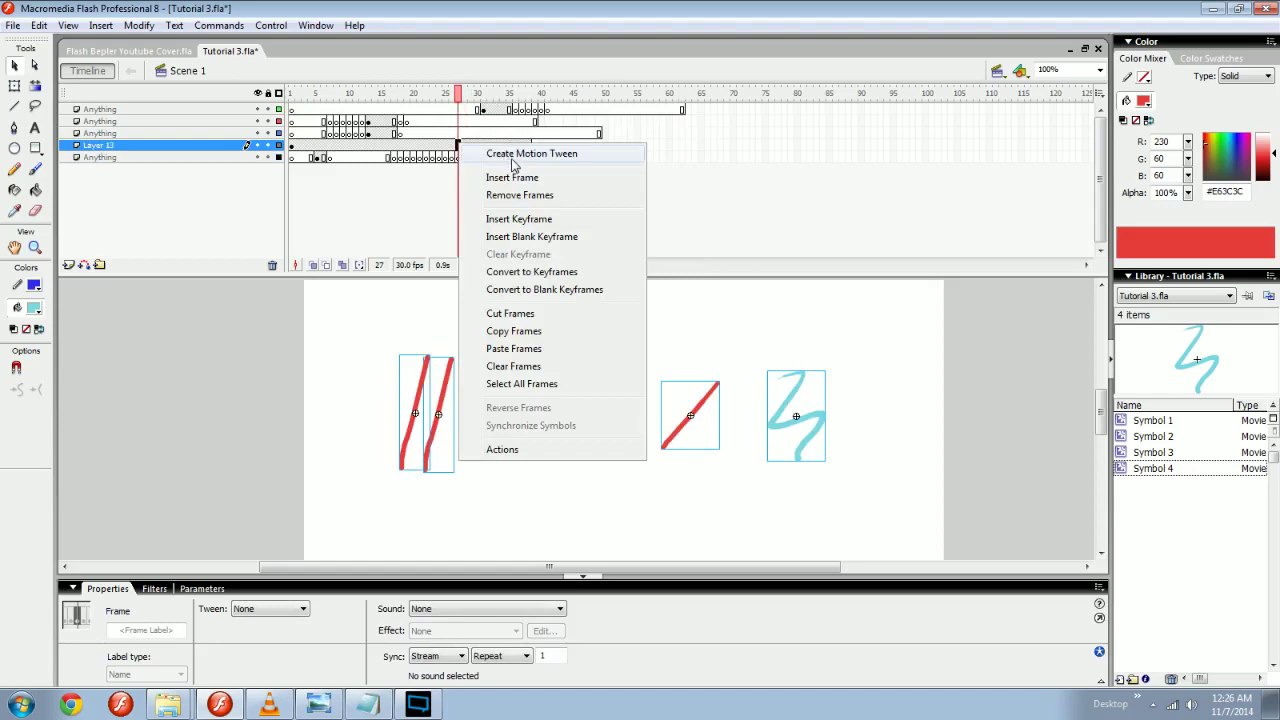
Return the playhead to frame 1 and add a new layer above the uppermost Anything layer.
{"action": "left_click_drag", "start_coordinate": [433, 97], "coordinate": [272, 118]}
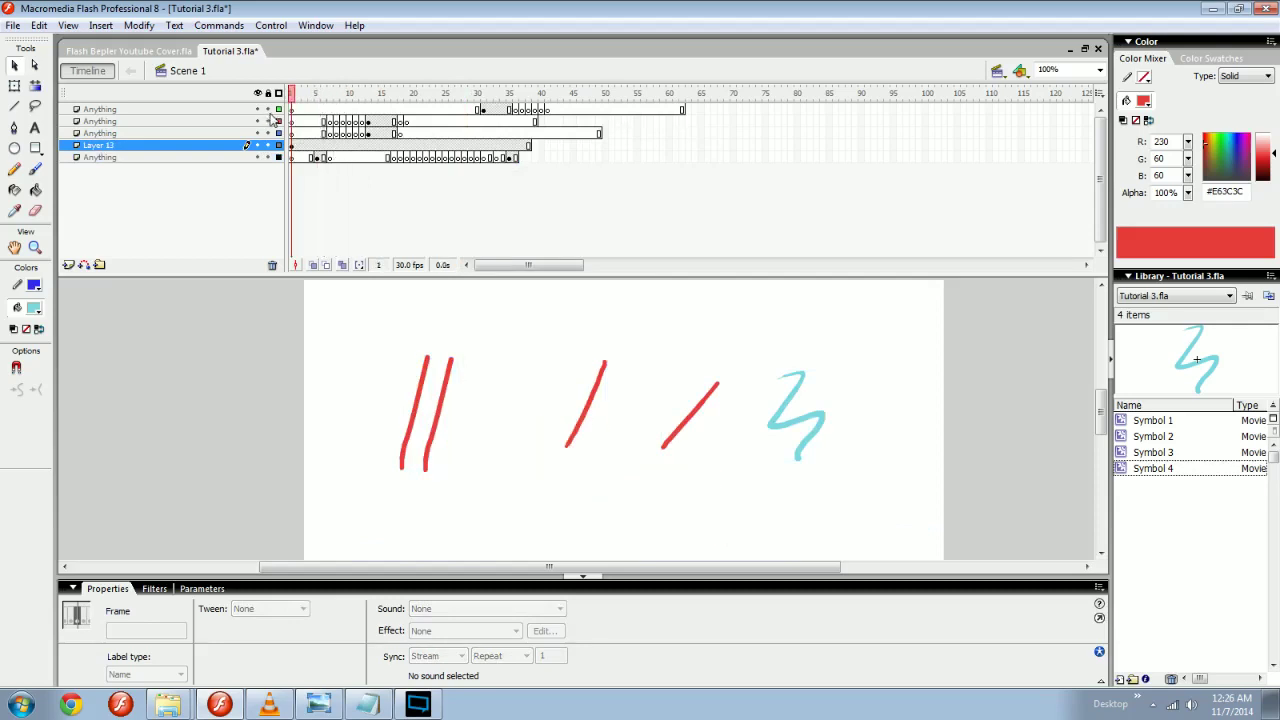
{"action": "left_click", "coordinate": [180, 121]}
{"action": "left_click", "coordinate": [125, 109]}
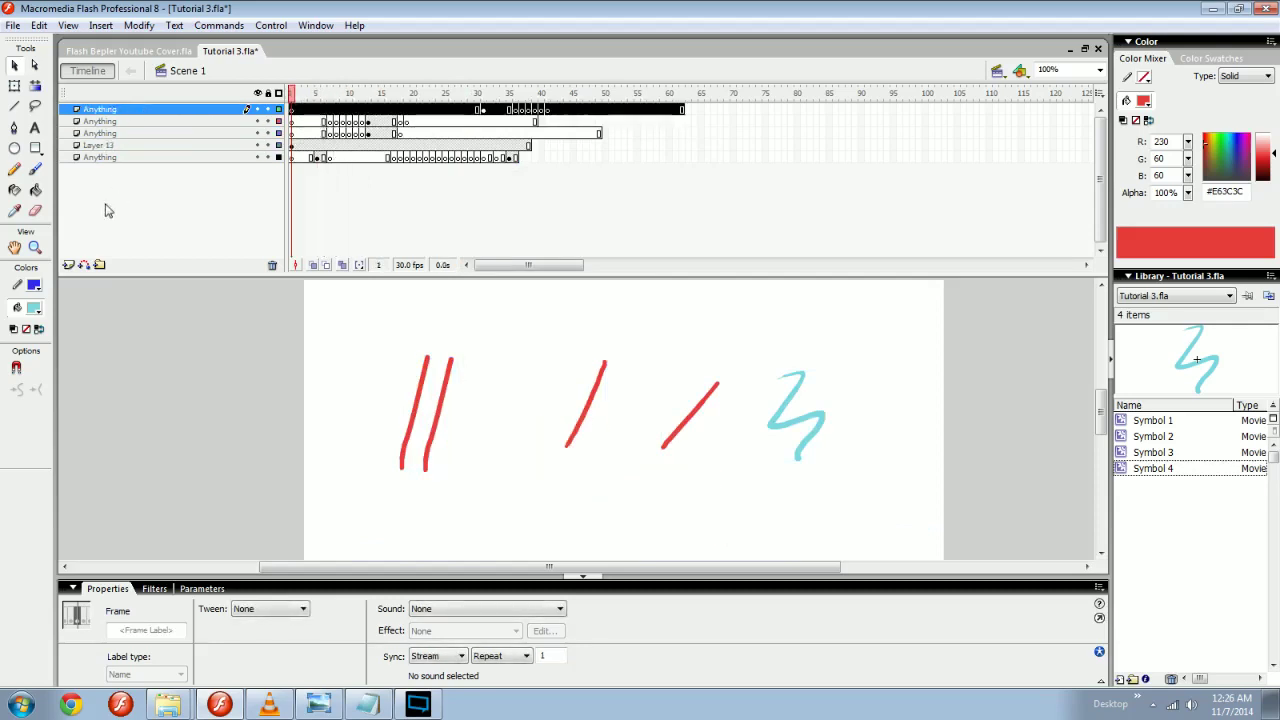
{"action": "left_click", "coordinate": [68, 265]}
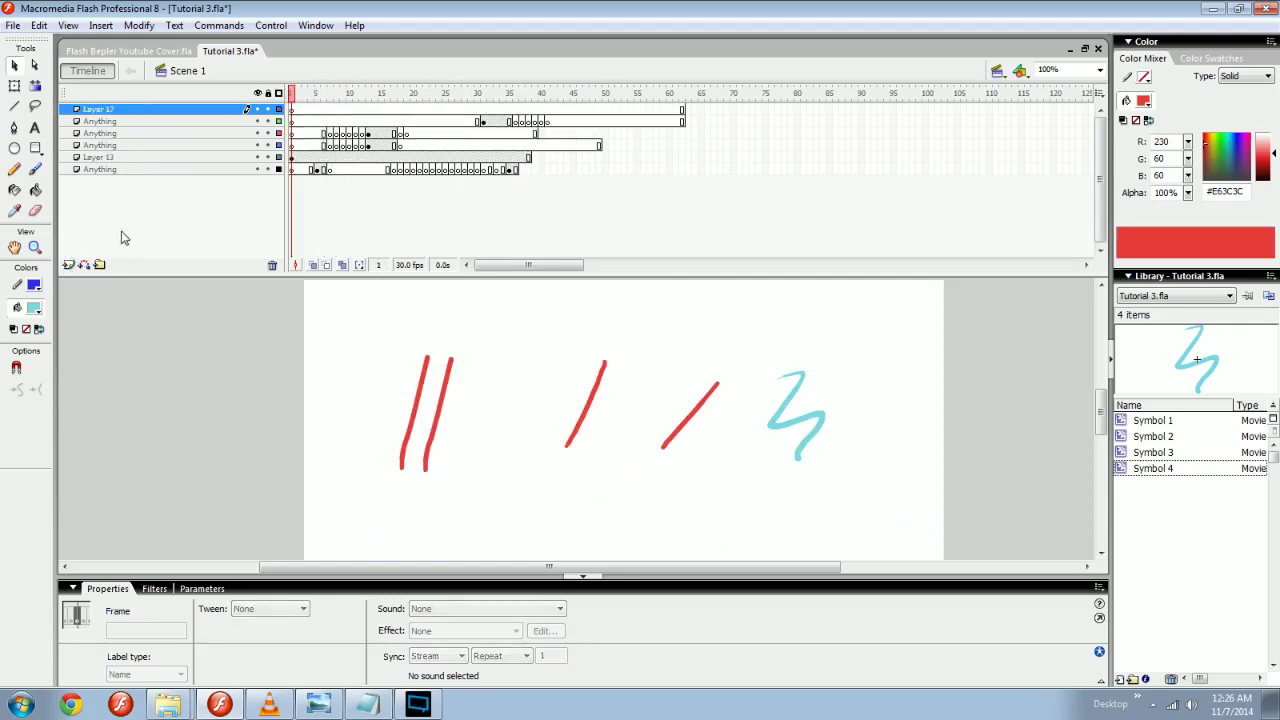
Label frame 1 of Layer 17 as "THESE FRAMES ARE FOR HANDS".
{"action": "left_click", "coordinate": [293, 110]}
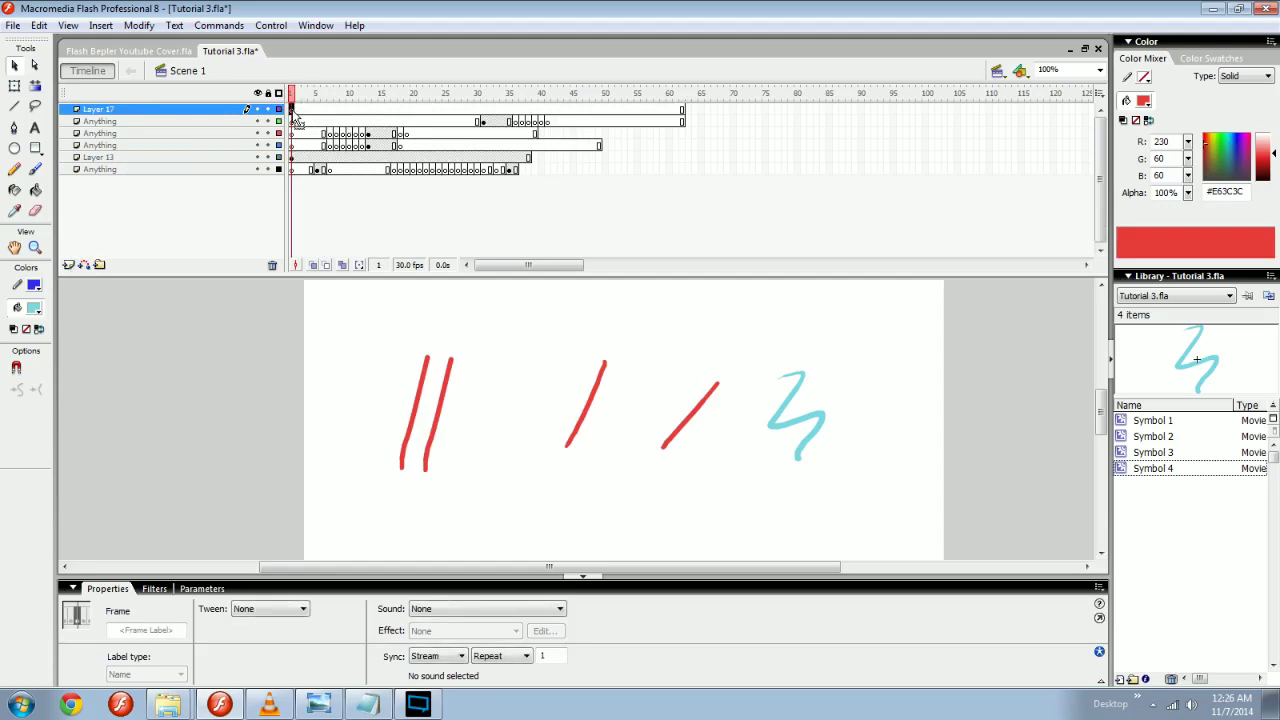
{"action": "left_click", "coordinate": [182, 631]}
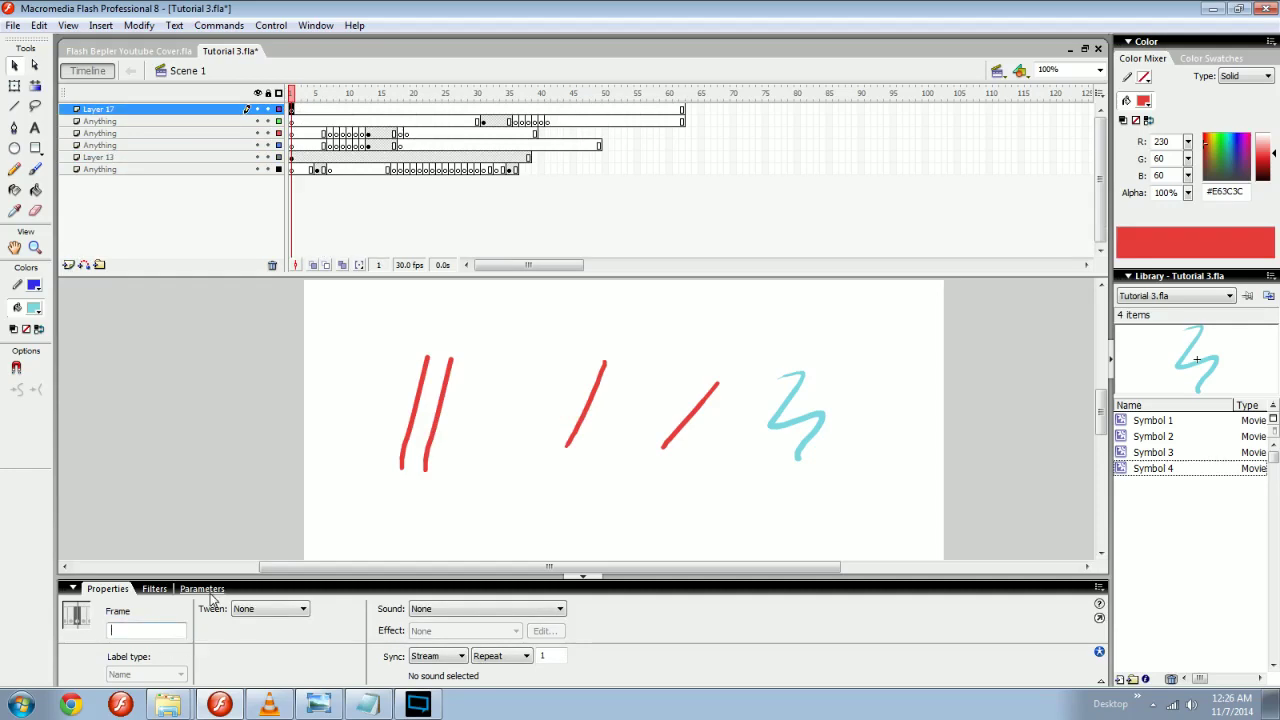
{"action": "type", "text": "THESE FRAMES"}
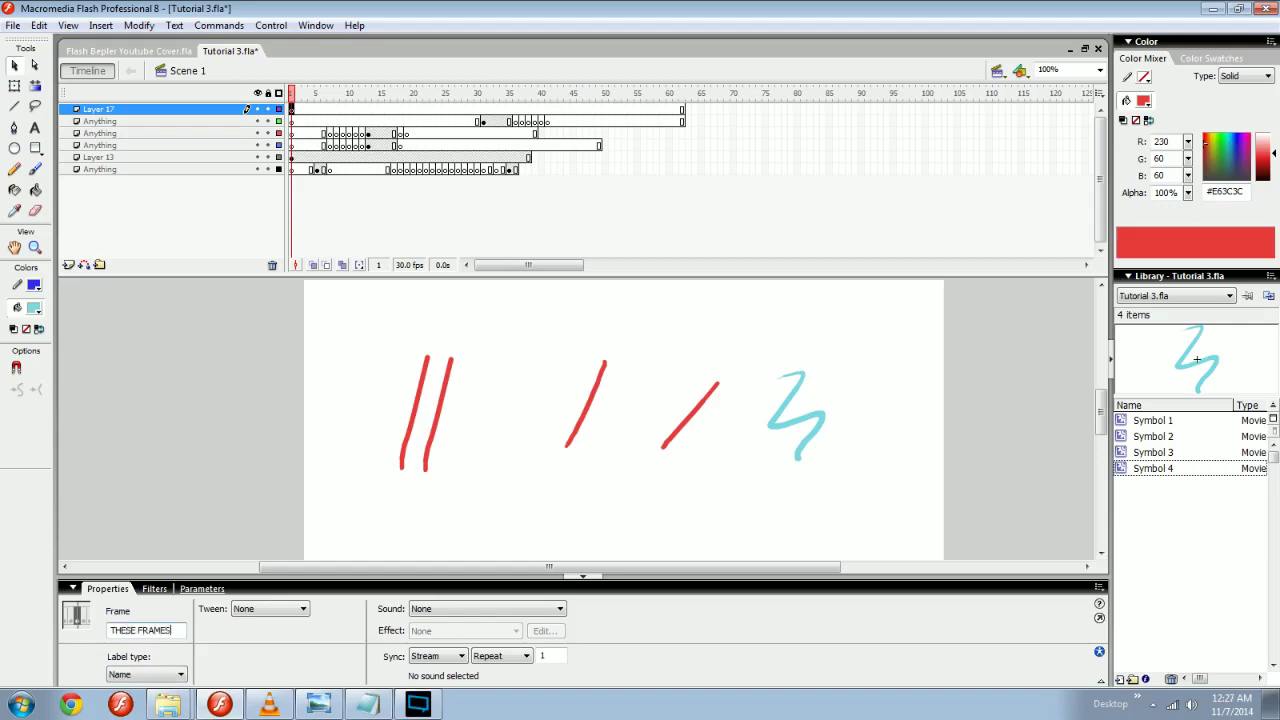
{"action": "type", "text": " ARE FOR HANDS"}
{"action": "key", "text": "Return"}
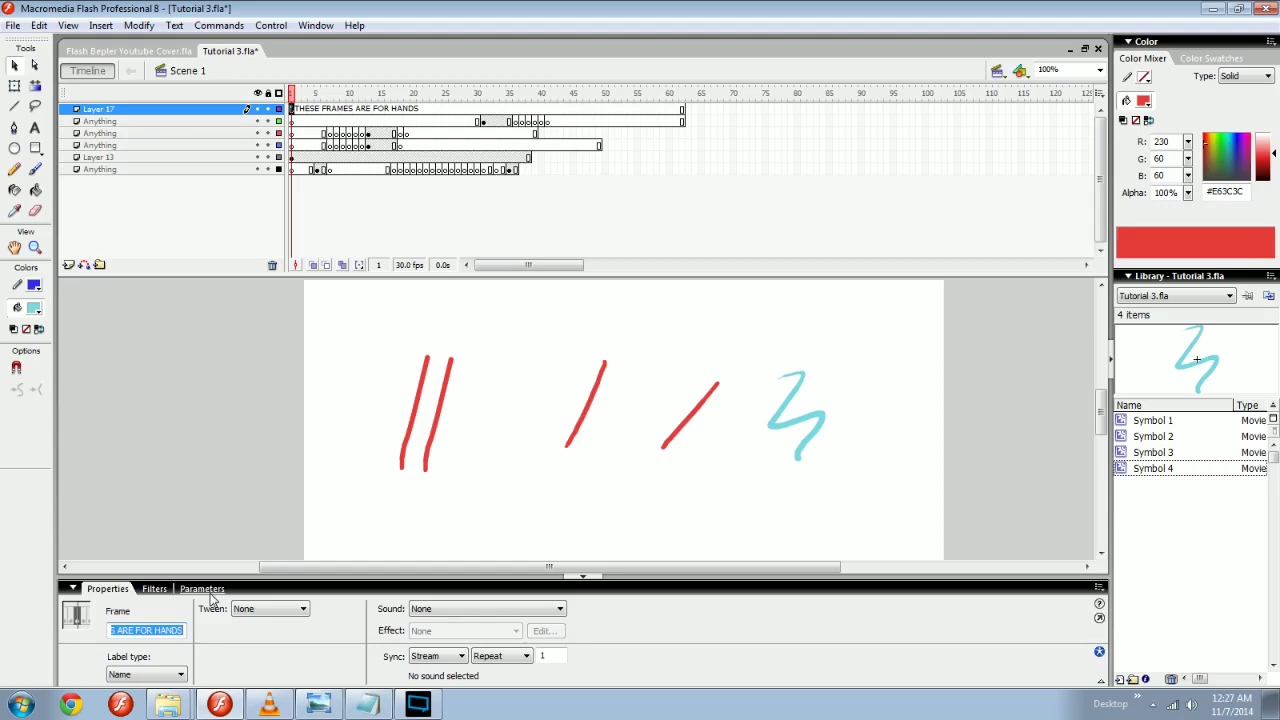
Label the keyframe span of Layer 13 as "MISC LINES", working from frame 2.
{"action": "left_click_drag", "start_coordinate": [327, 95], "coordinate": [434, 100]}
{"action": "left_click", "coordinate": [297, 157]}
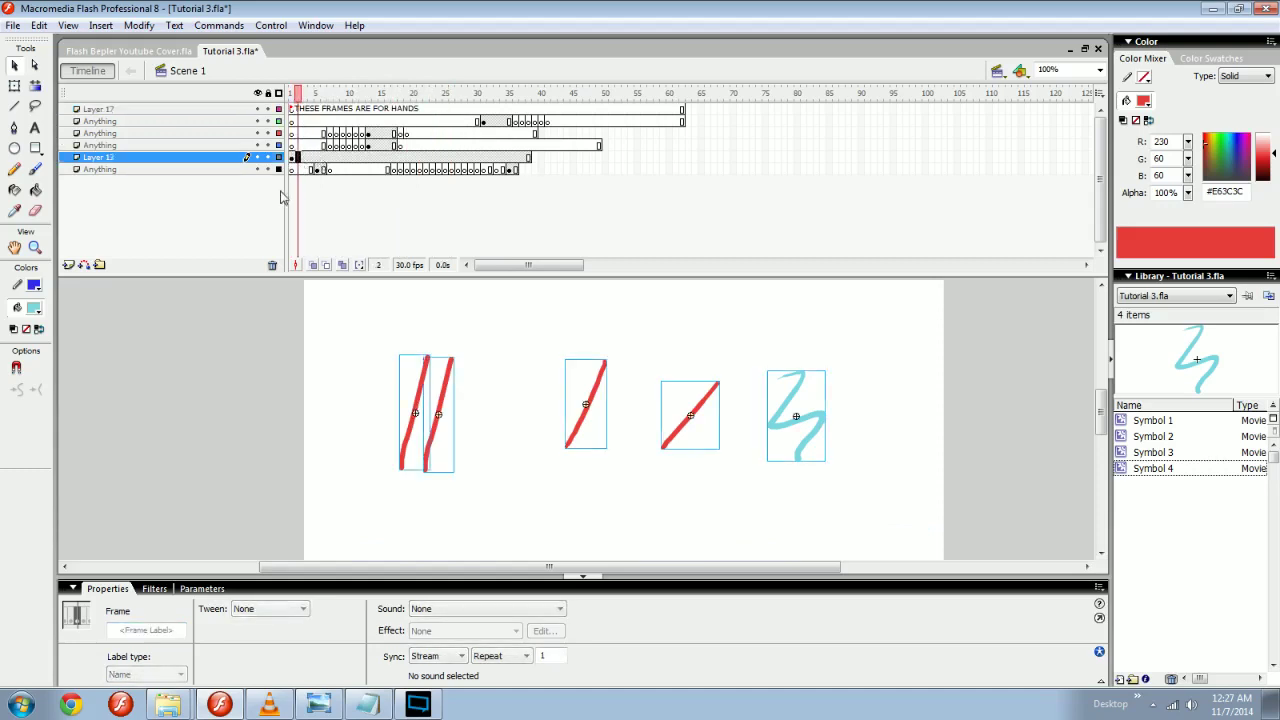
{"action": "left_click", "coordinate": [140, 626]}
{"action": "type", "text": "MISC LINES"}
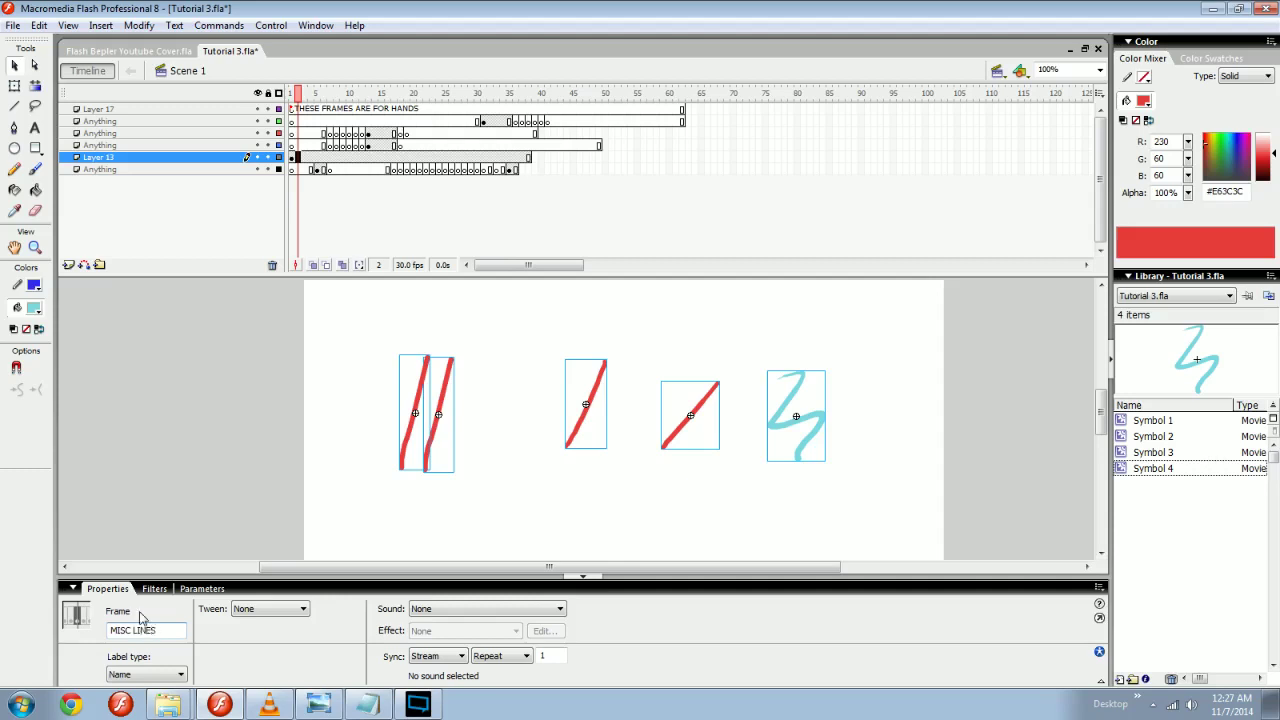
{"action": "key", "text": "Return"}
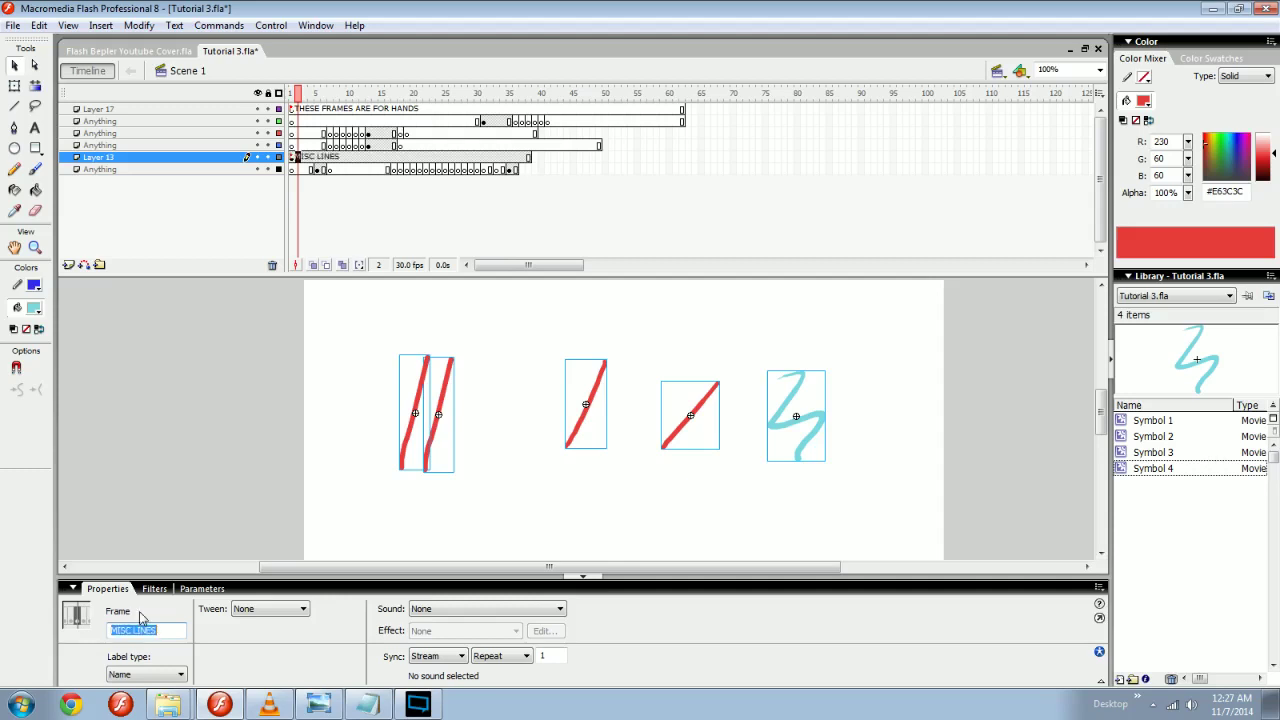
Examine the labelled frames by selecting frames 2 to 8 of Layer 13 and scrubbing the playhead to frame 17.
{"action": "left_click", "coordinate": [413, 100]}
{"action": "left_click_drag", "start_coordinate": [303, 158], "coordinate": [345, 153]}
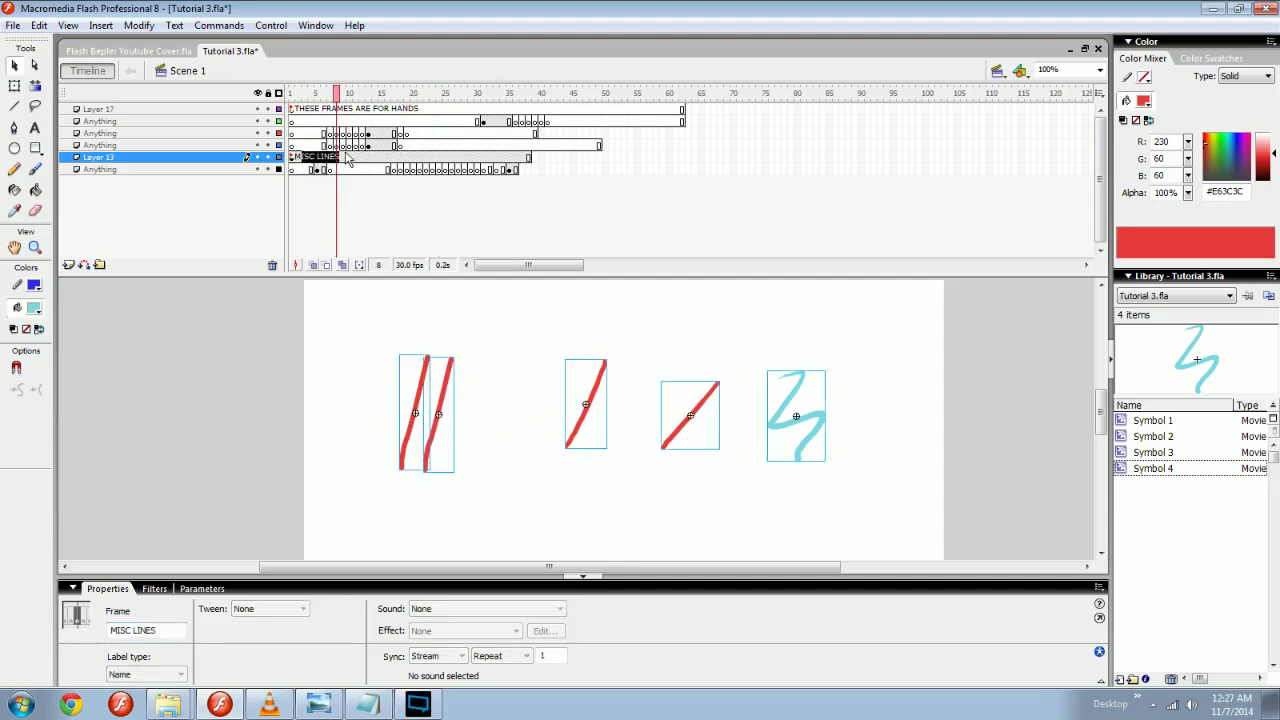
{"action": "left_click", "coordinate": [362, 156]}
{"action": "mouse_move", "coordinate": [360, 92]}
{"action": "left_mouse_down"}
{"action": "mouse_move", "coordinate": [494, 100]}
{"action": "mouse_move", "coordinate": [423, 100]}
{"action": "mouse_move", "coordinate": [382, 118]}
{"action": "left_mouse_up"}
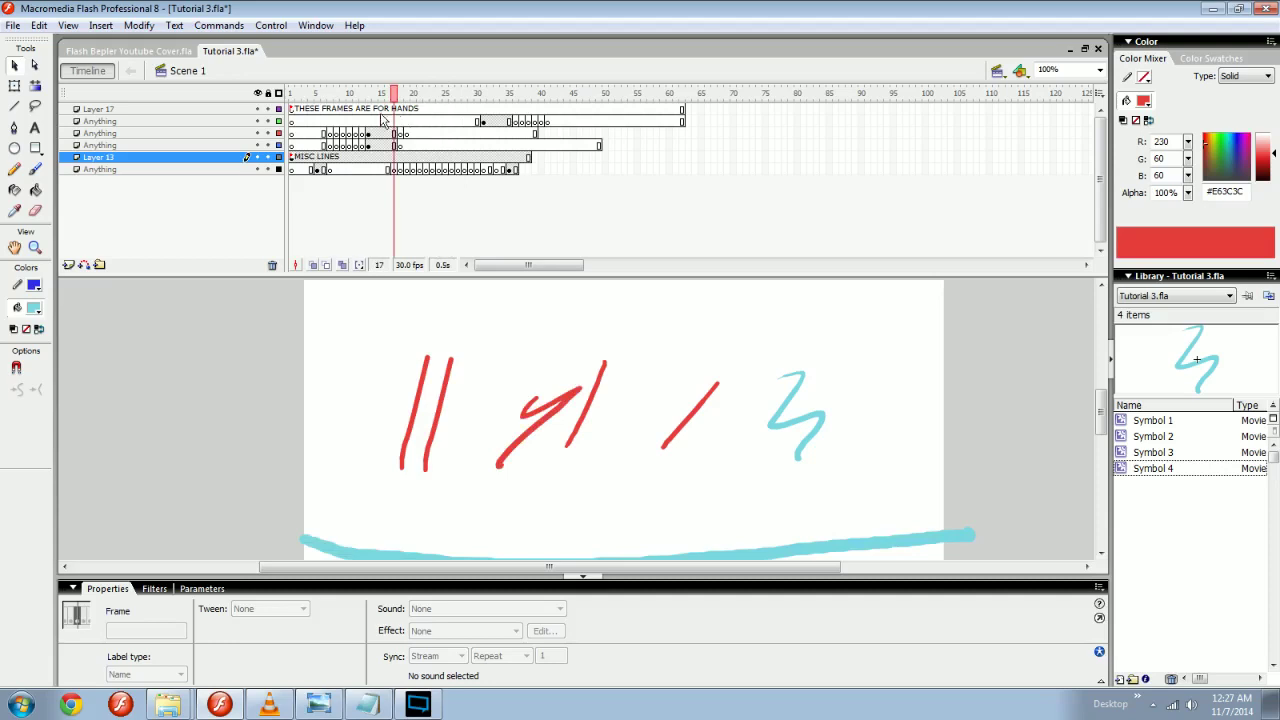
Select the keyframe at frame 31 of the uppermost Anything layer.
{"action": "left_click", "coordinate": [451, 121]}
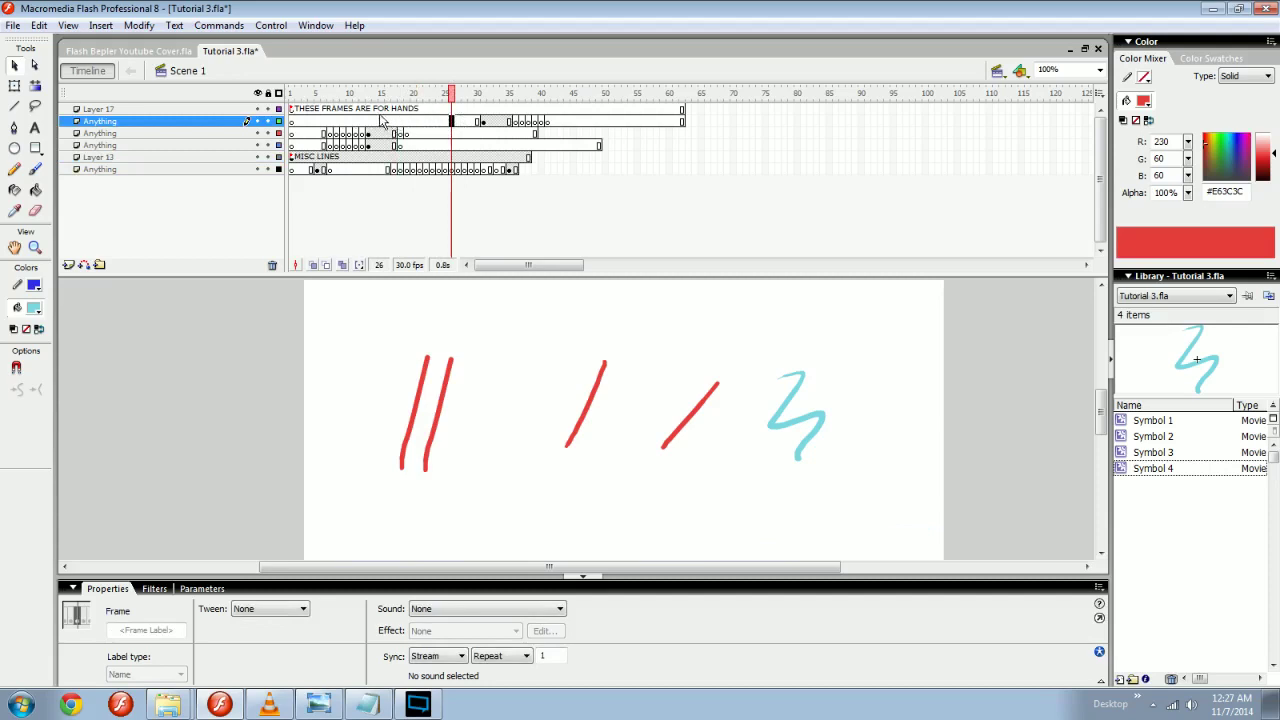
{"action": "left_click", "coordinate": [483, 121]}
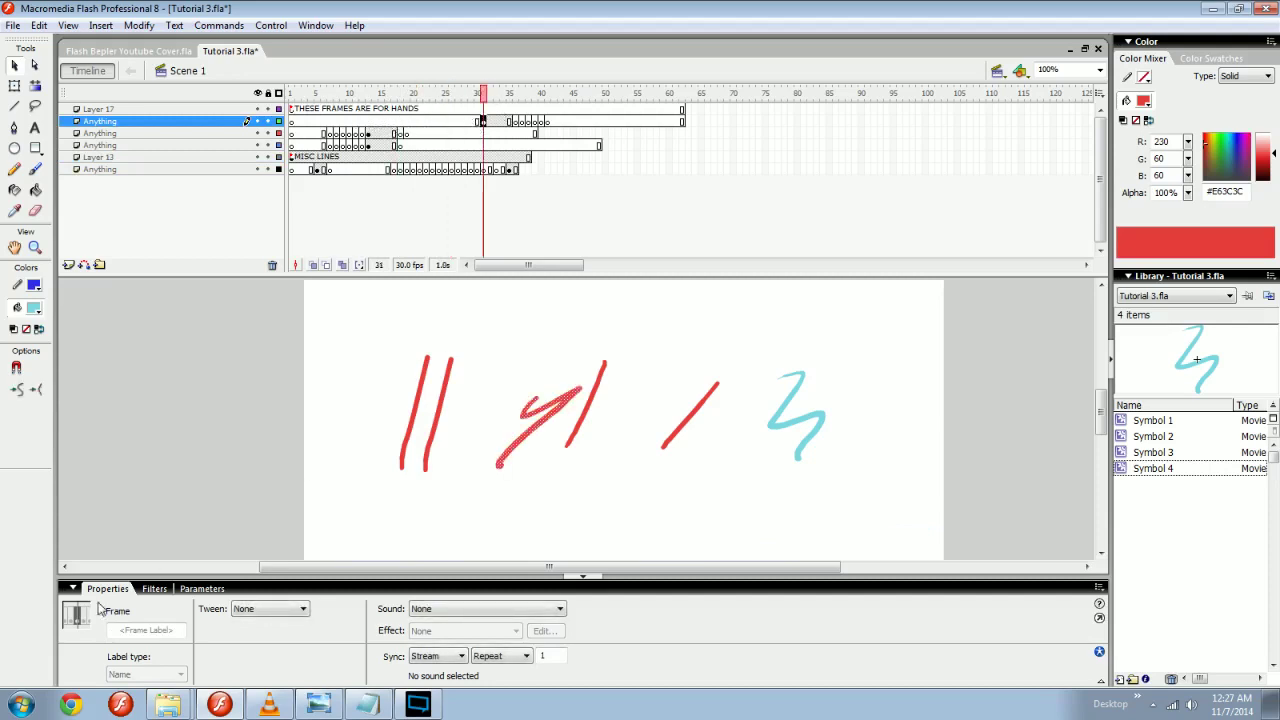